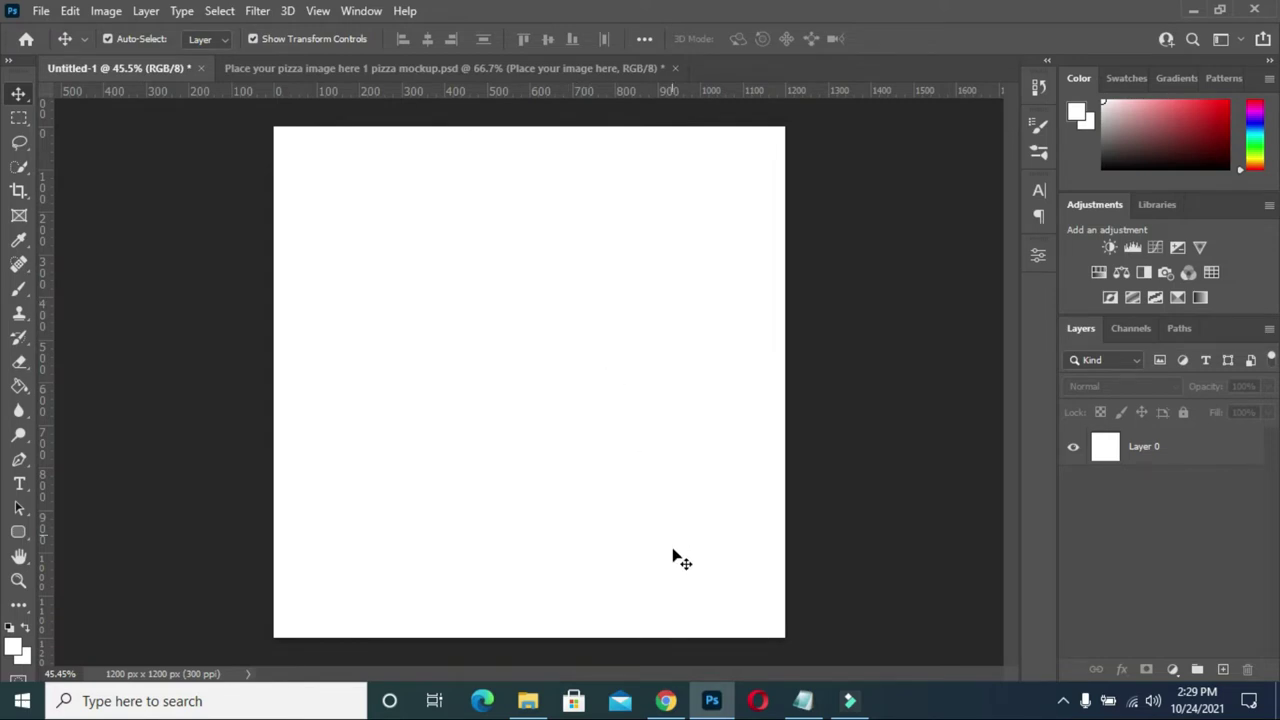
Add a Solid Color fill layer in dark maroon #2b0705 over the canvas.
click(1172, 669)
click(1162, 357)
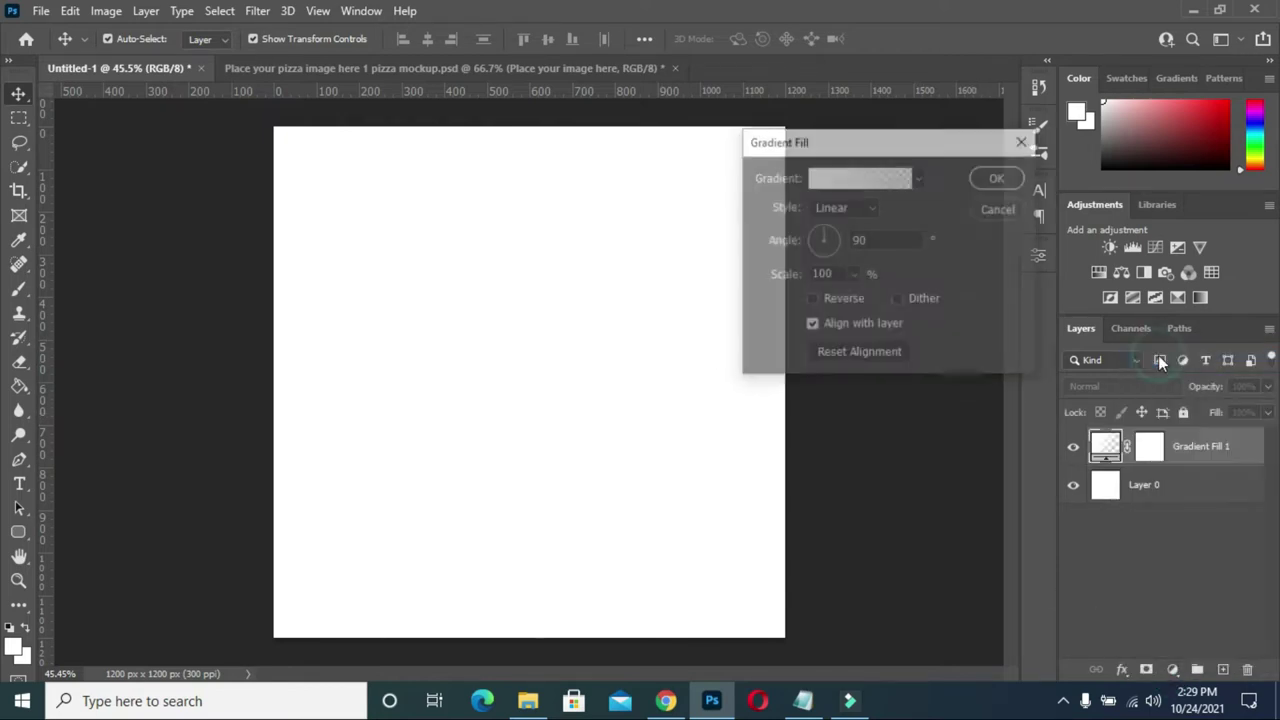
click(997, 208)
click(1172, 669)
click(1165, 344)
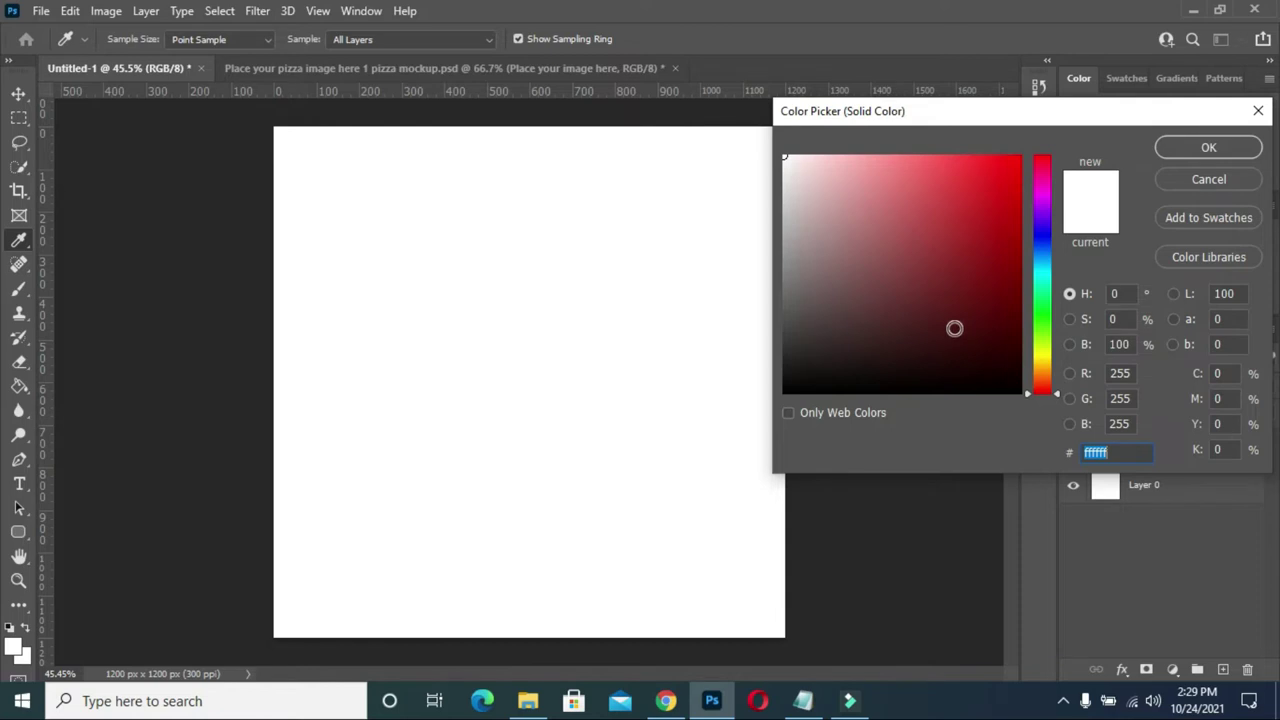
text(2)
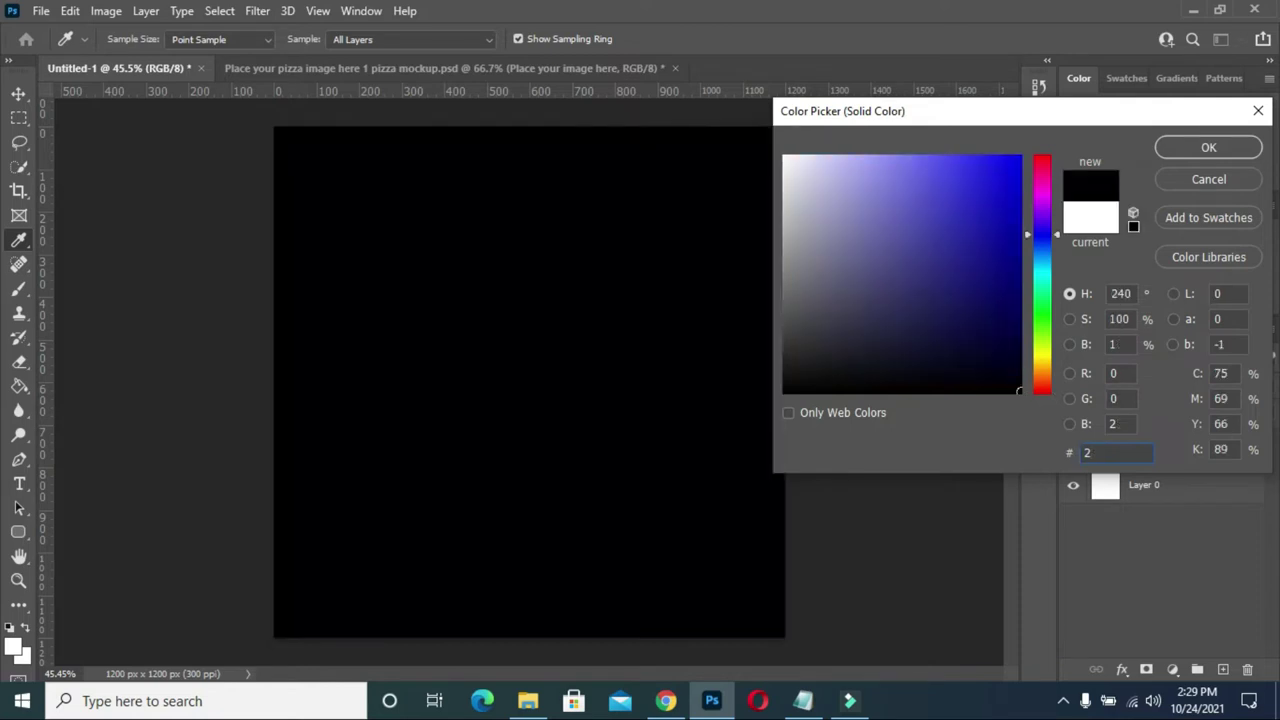
text(b070)
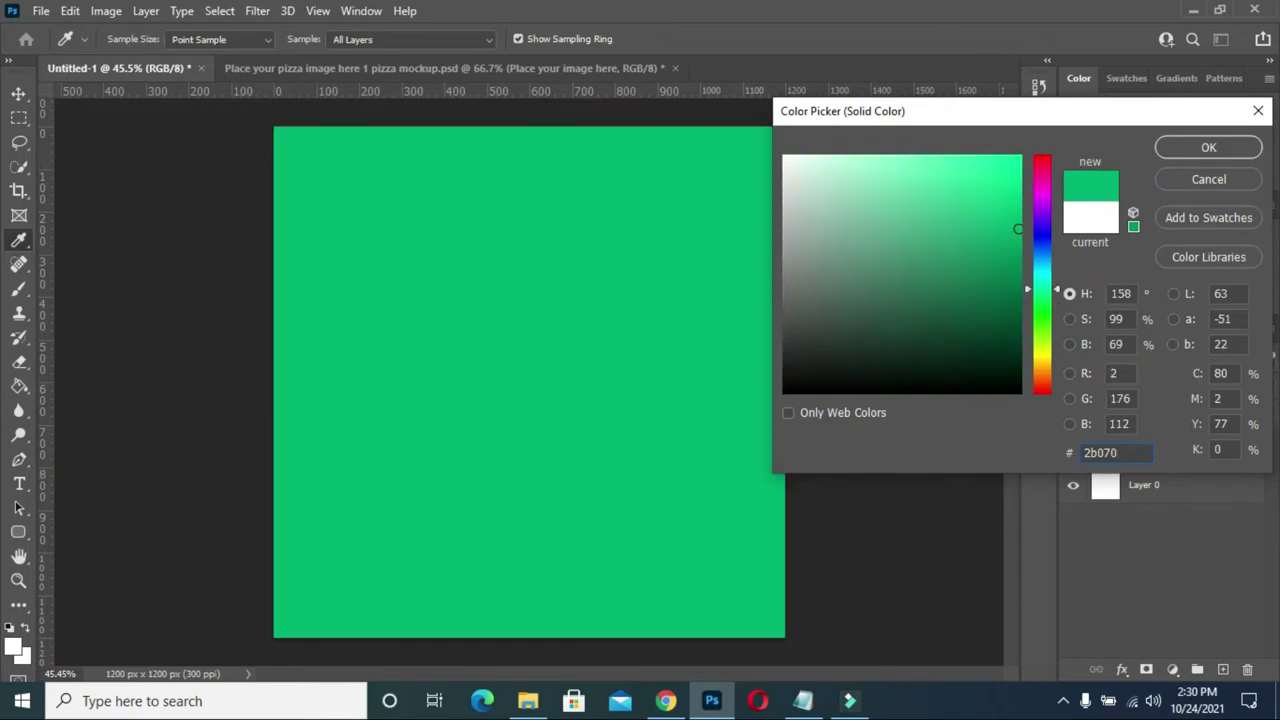
text(5)
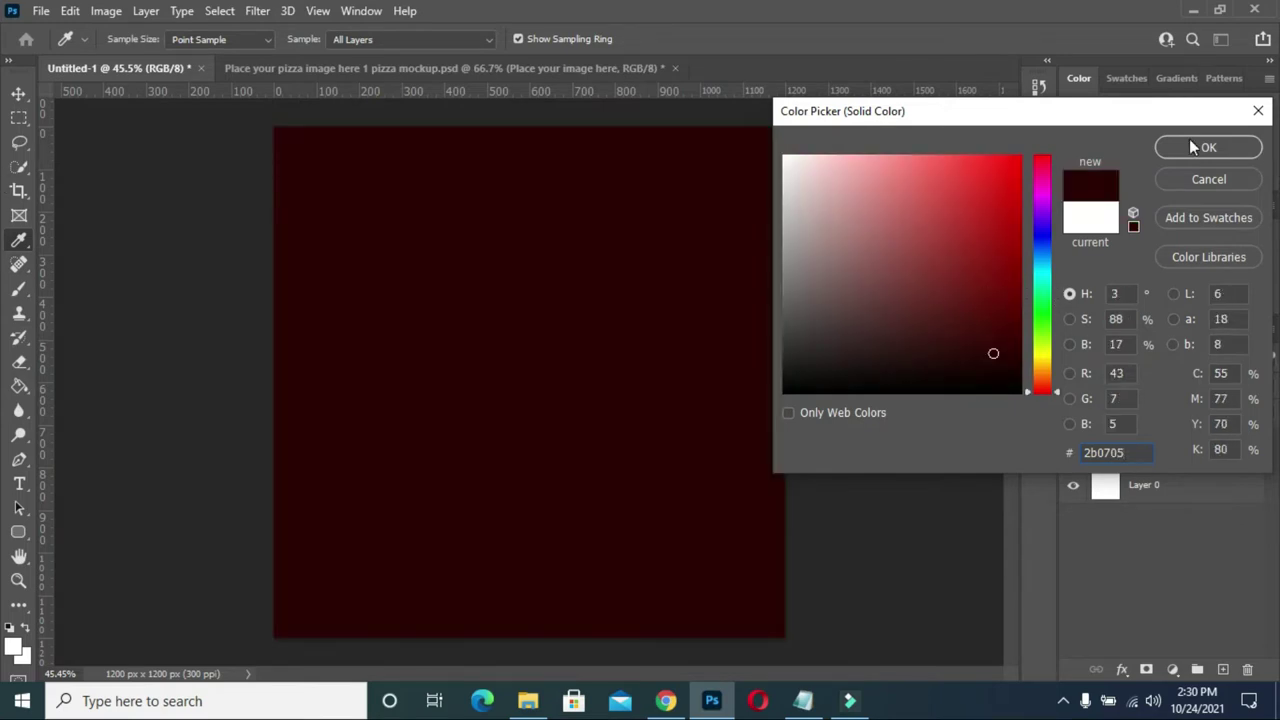
click(1200, 147)
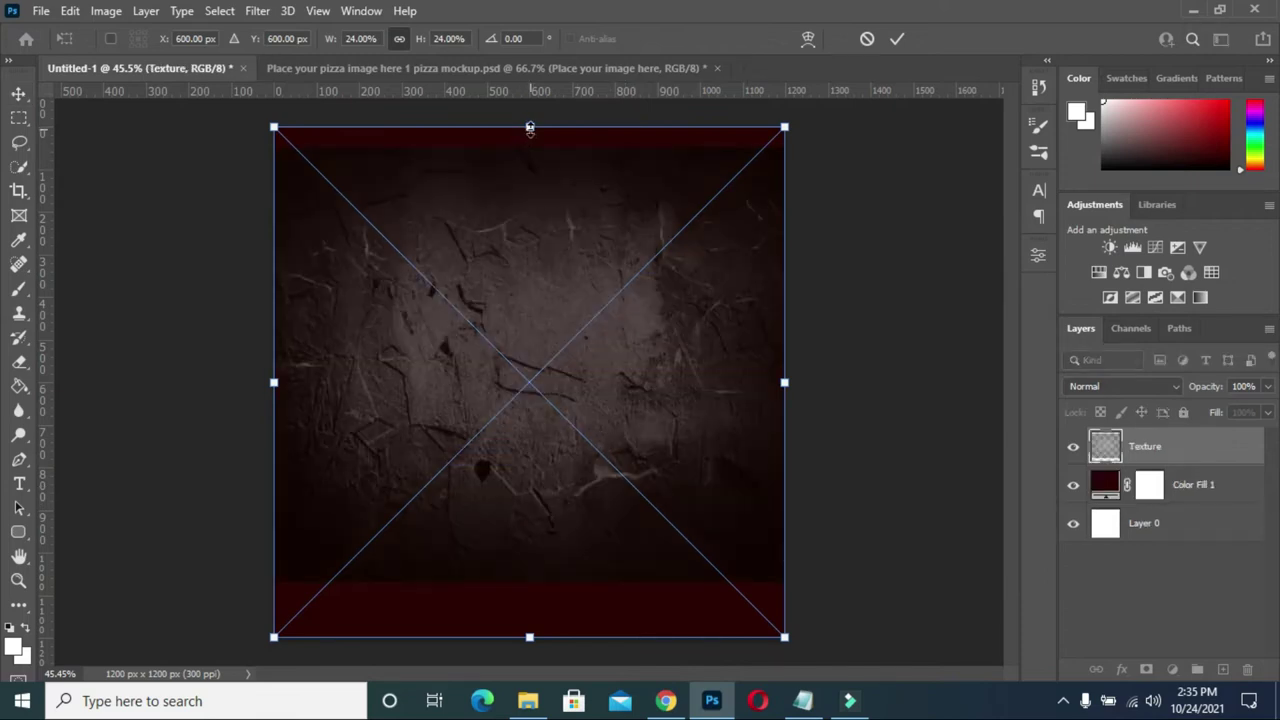
Stretch the Texture layer past the top and bottom canvas edges and commit the transform.
drag(529, 128, 531, 26)
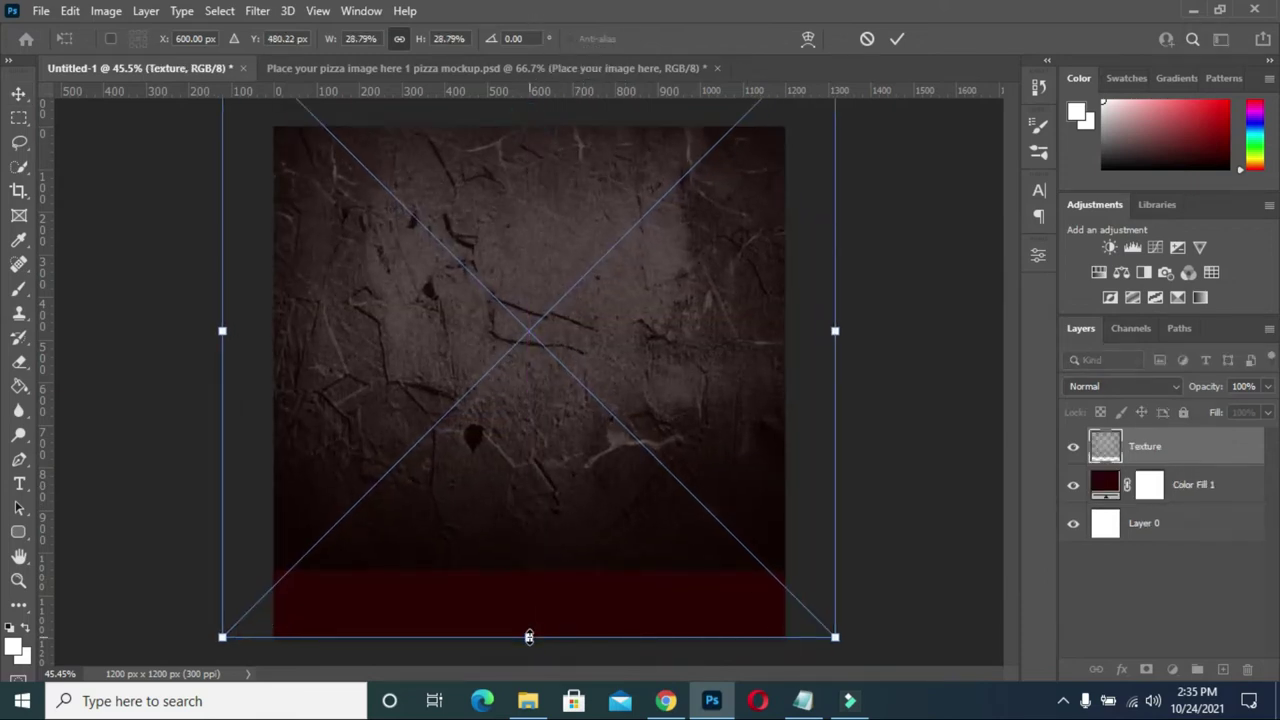
drag(529, 637, 530, 712)
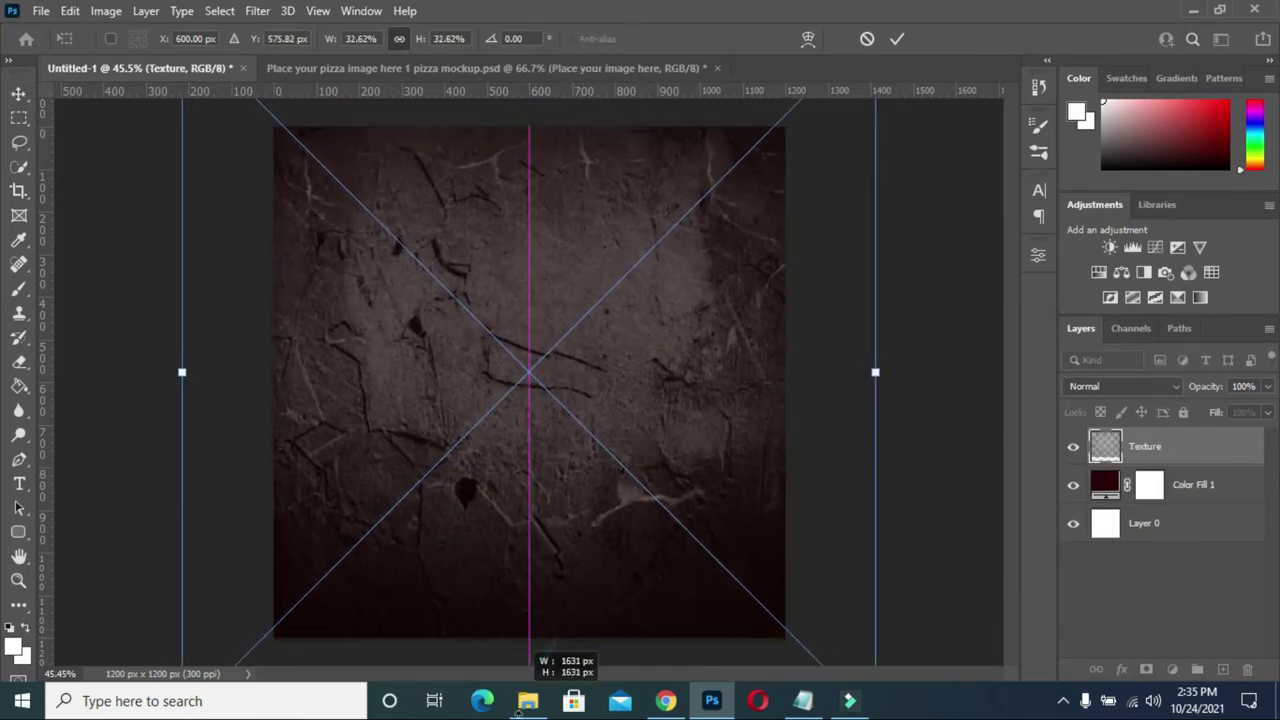
click(897, 39)
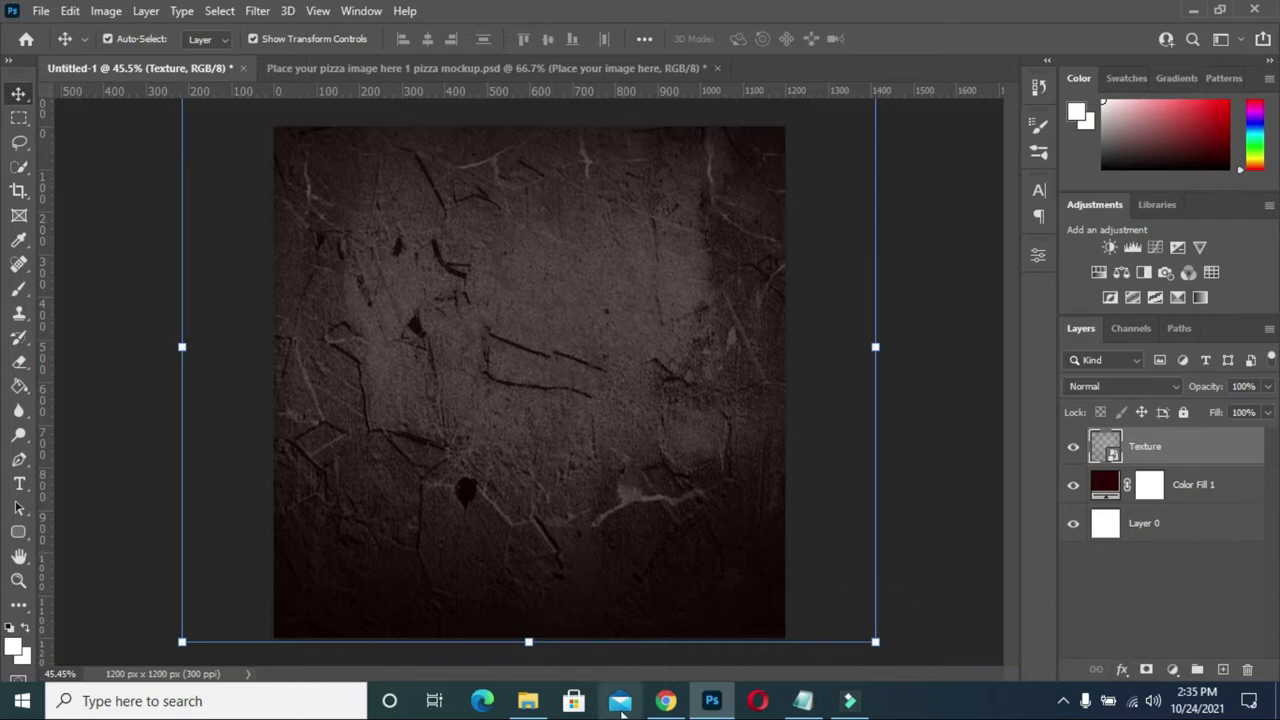
Add a gradient fill layer whose starting colour stop is dark brown #1d0e05.
click(1172, 669)
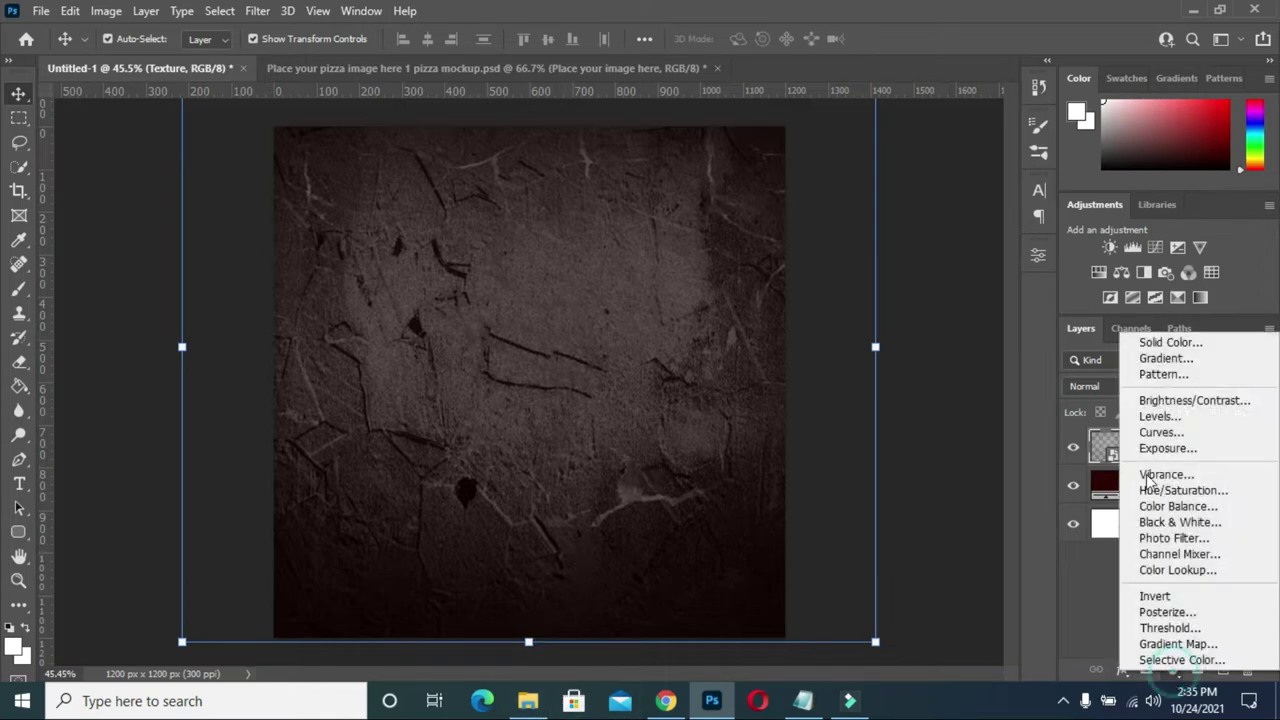
click(1165, 359)
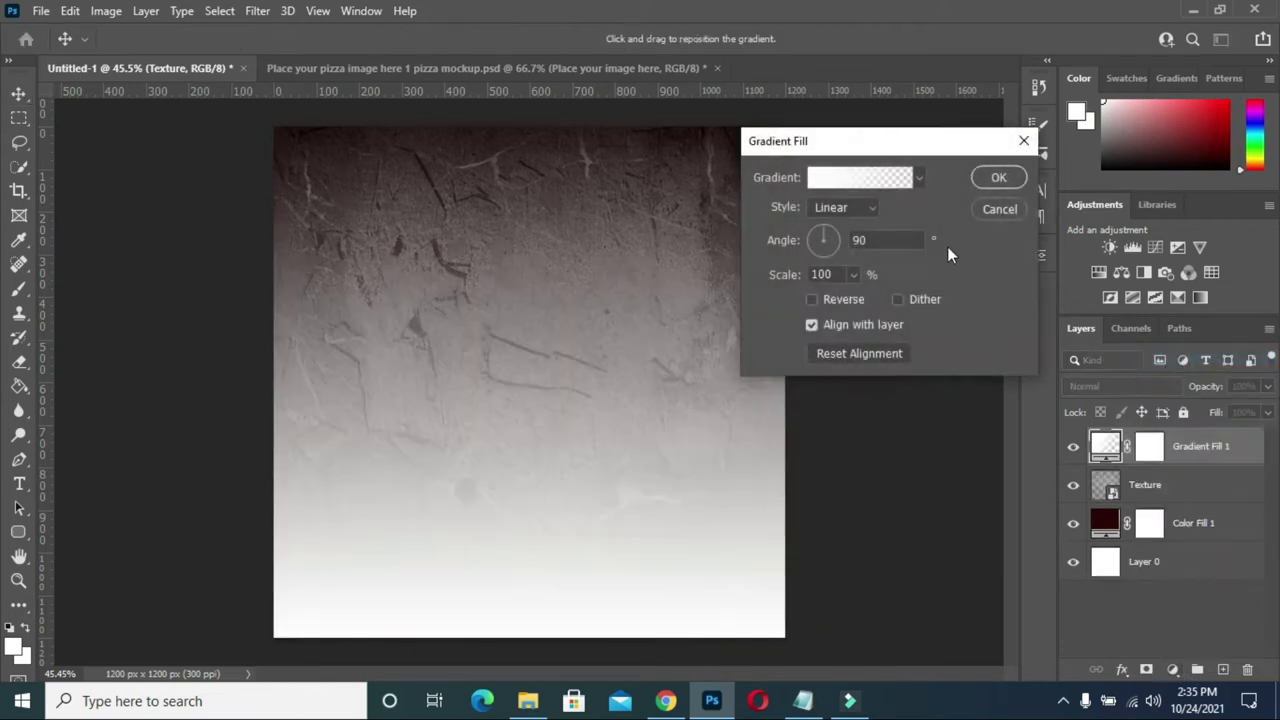
click(867, 179)
click(737, 432)
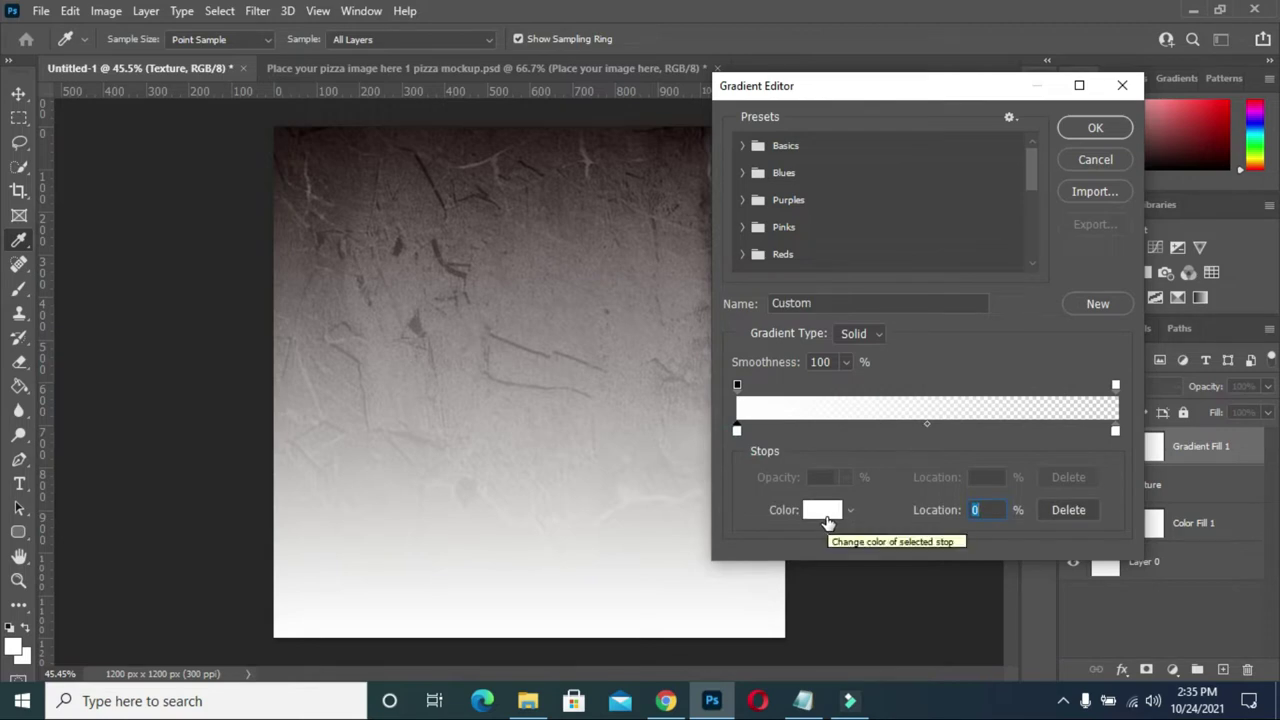
click(819, 519)
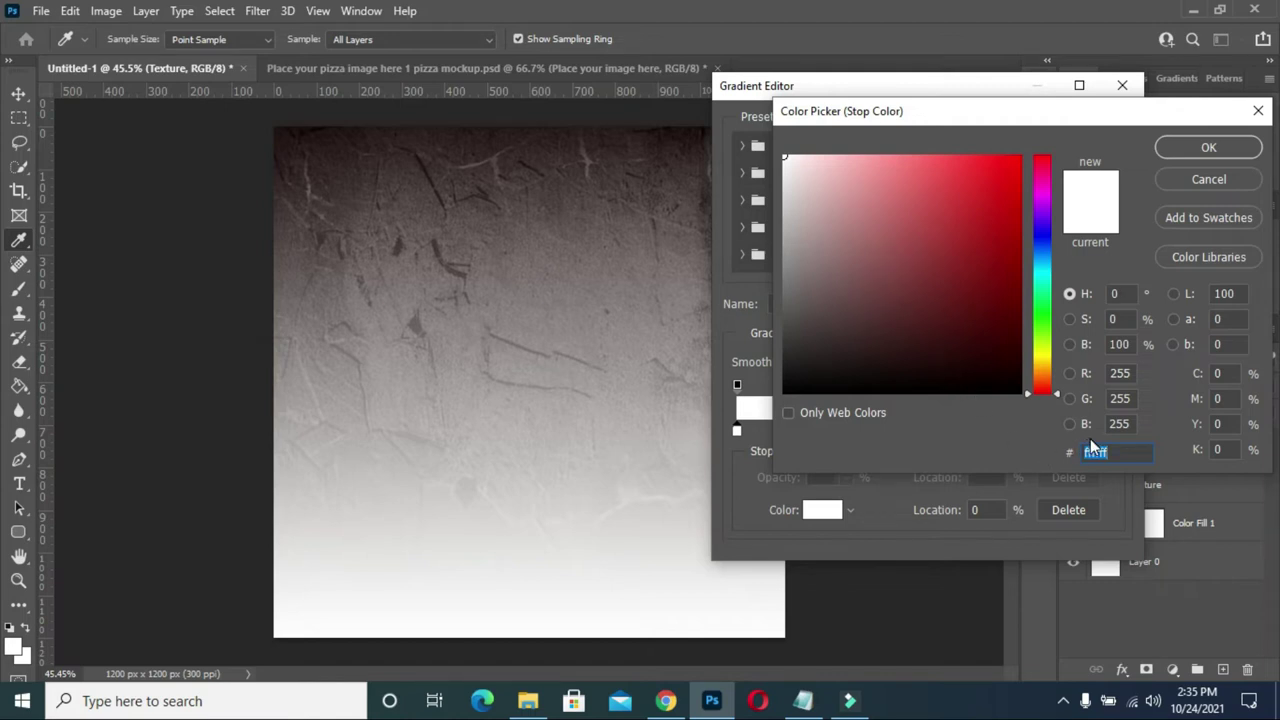
text(1d)
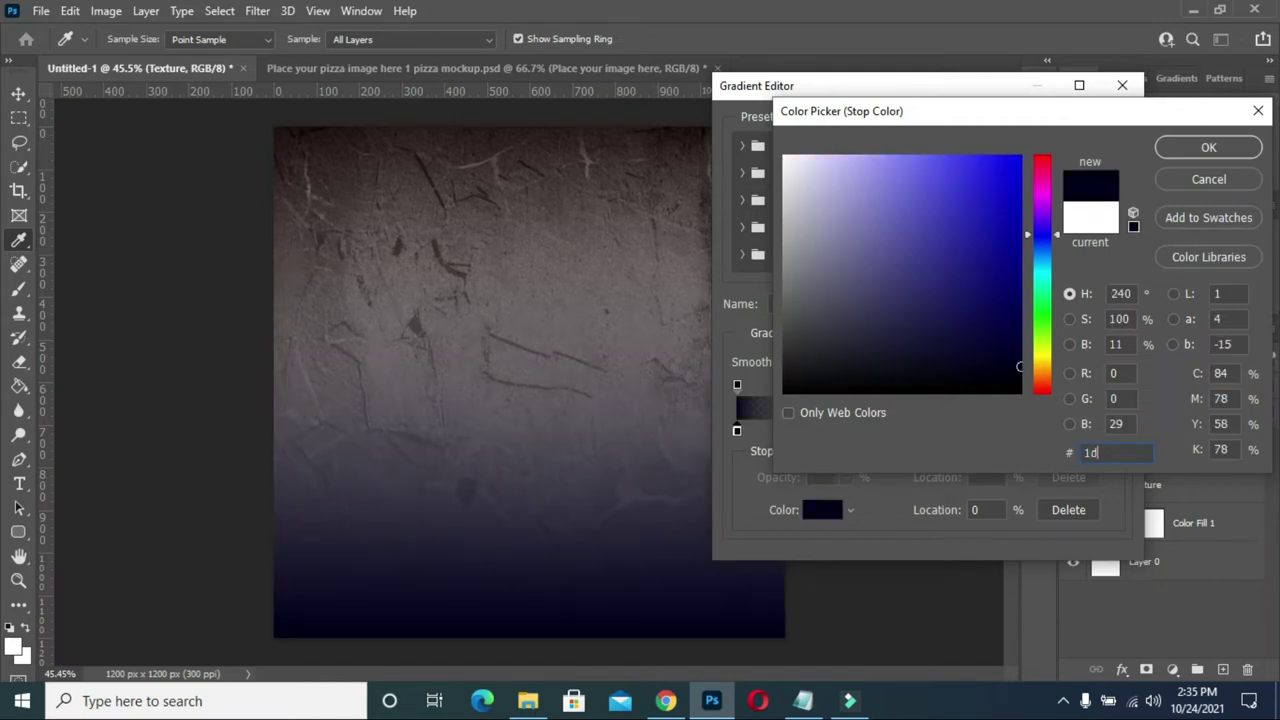
text(0)
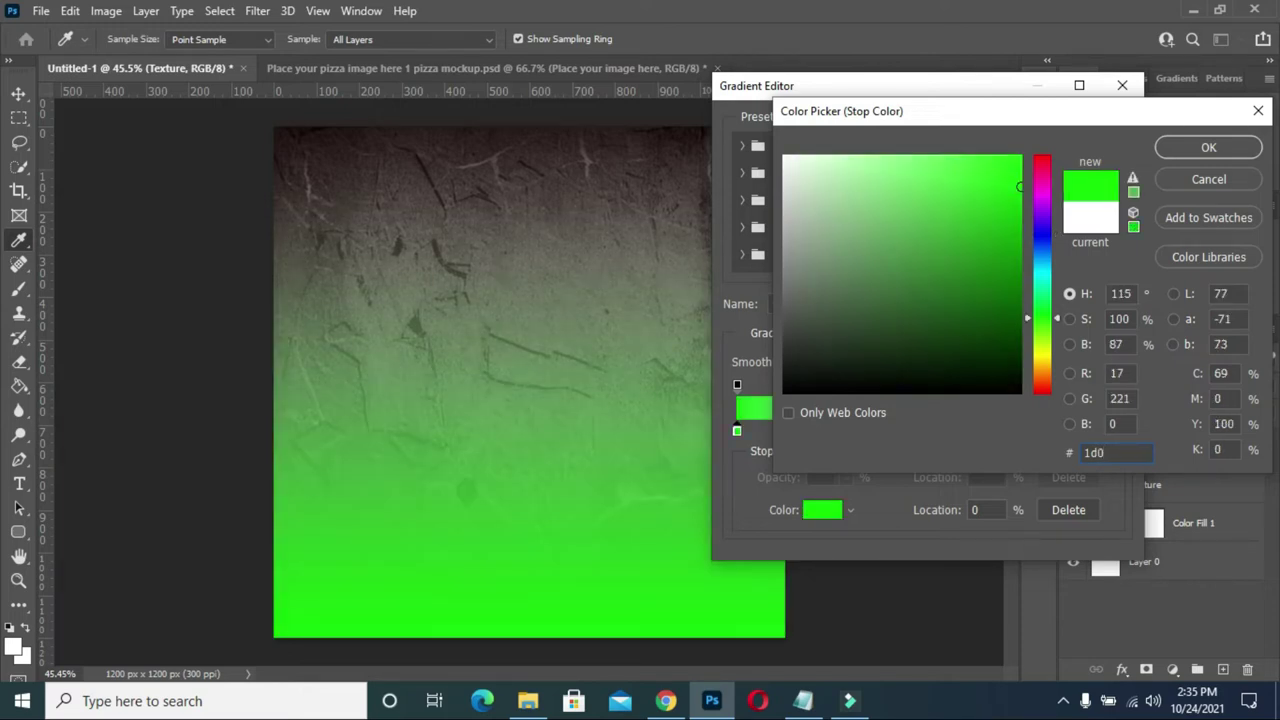
text(e5)
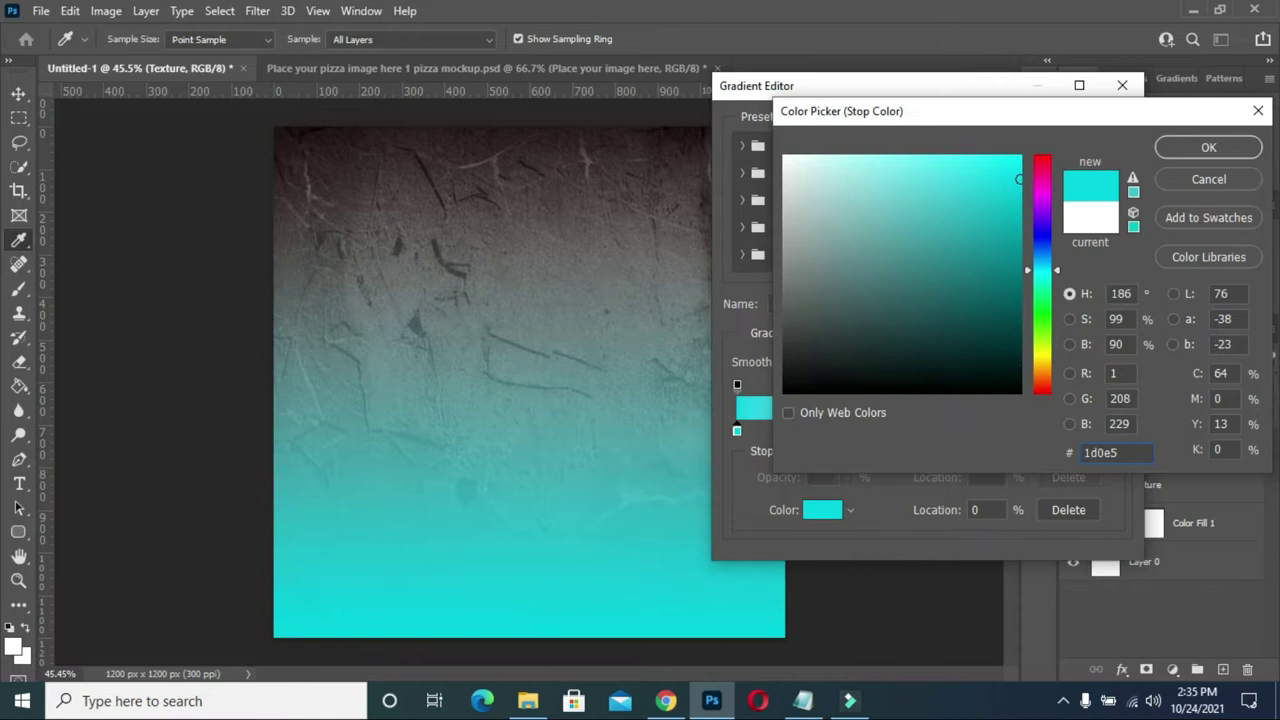
key(BackSpace)
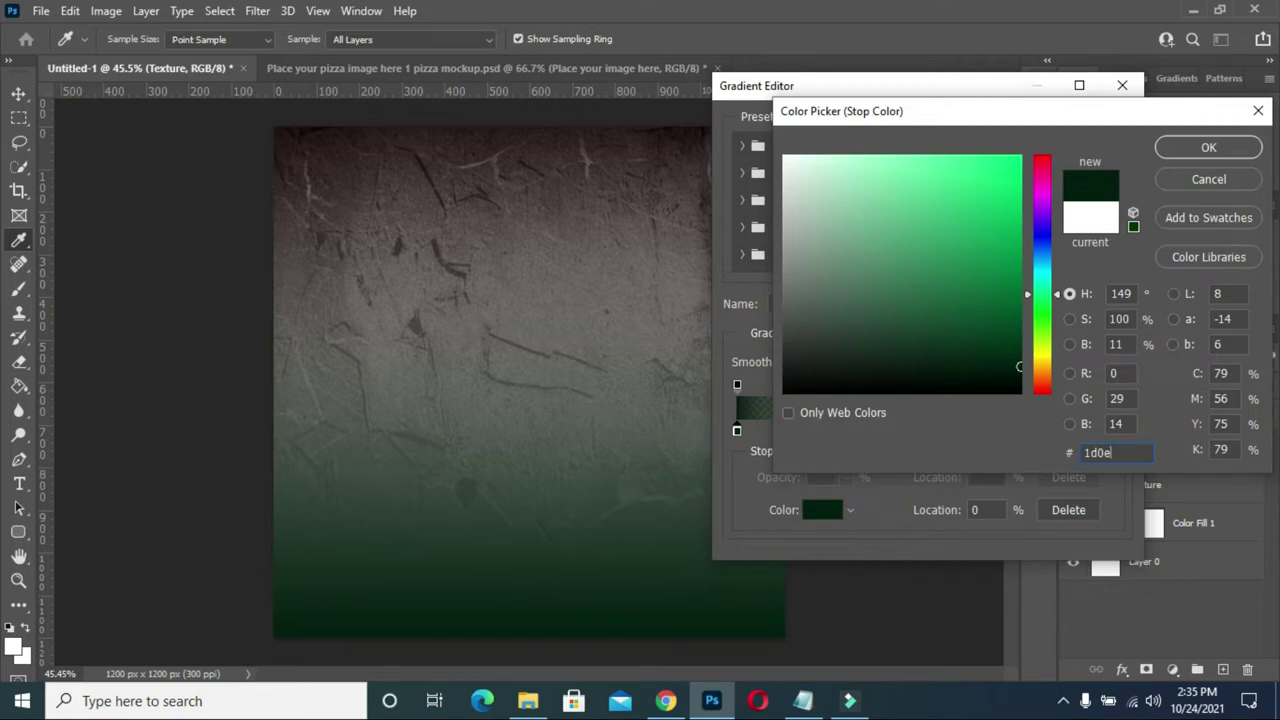
text(0)
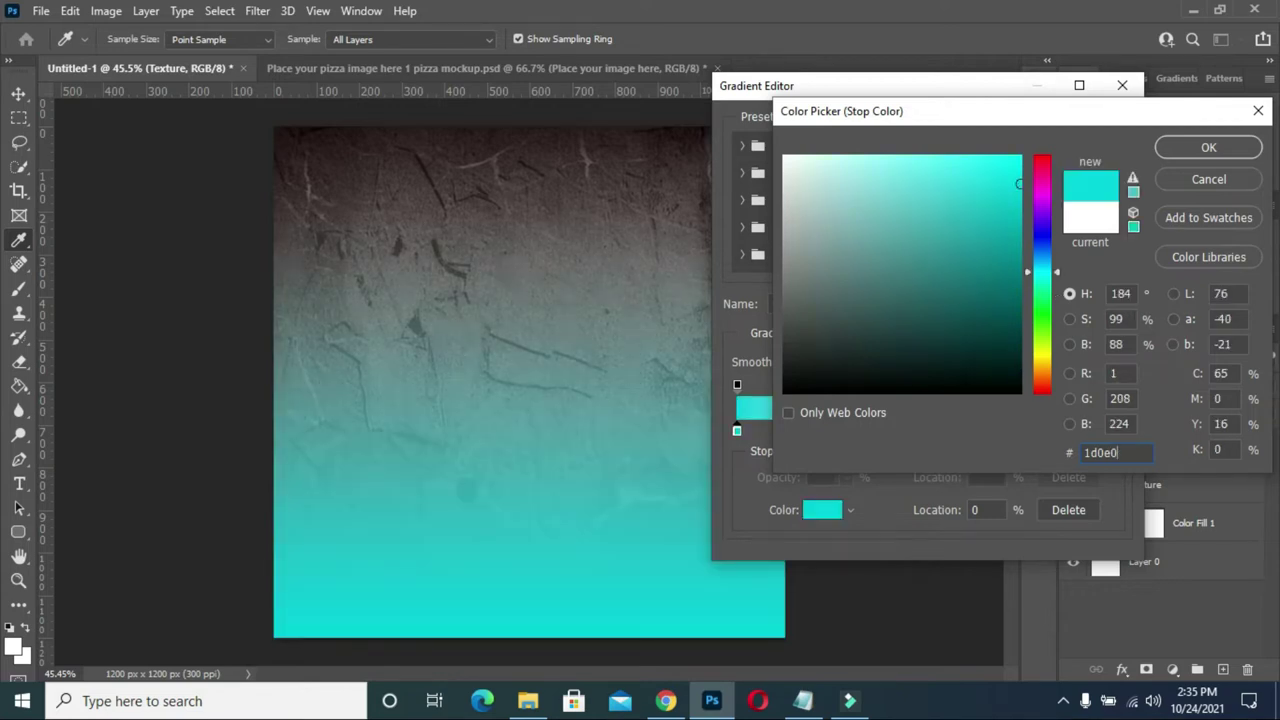
text(5)
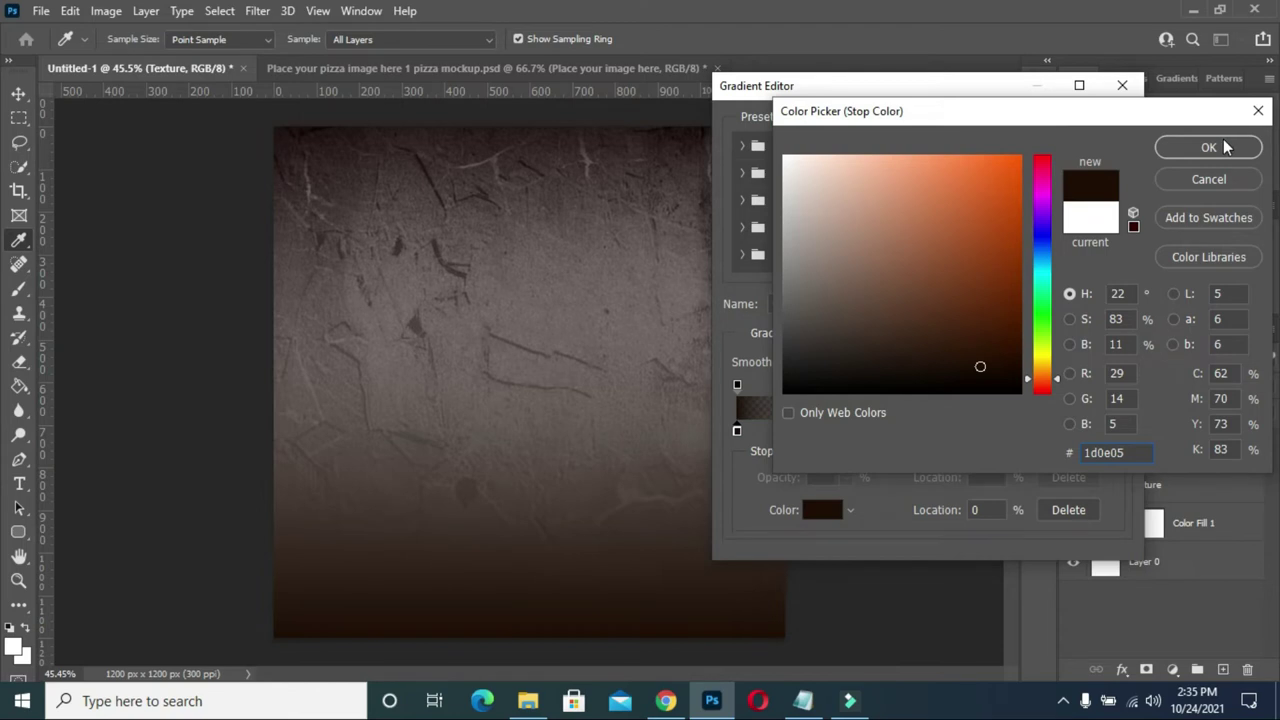
click(1226, 145)
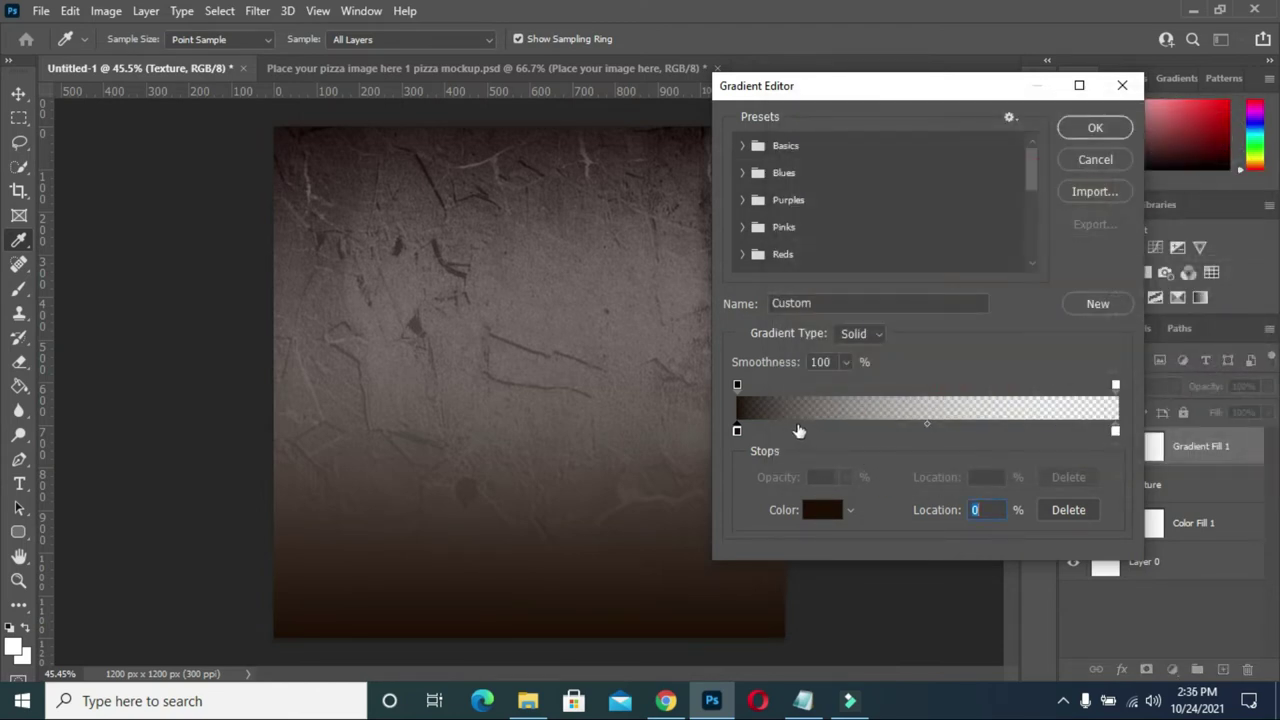
Add a gradient colour stop at 13% coloured dark brown #2a1306.
click(798, 430)
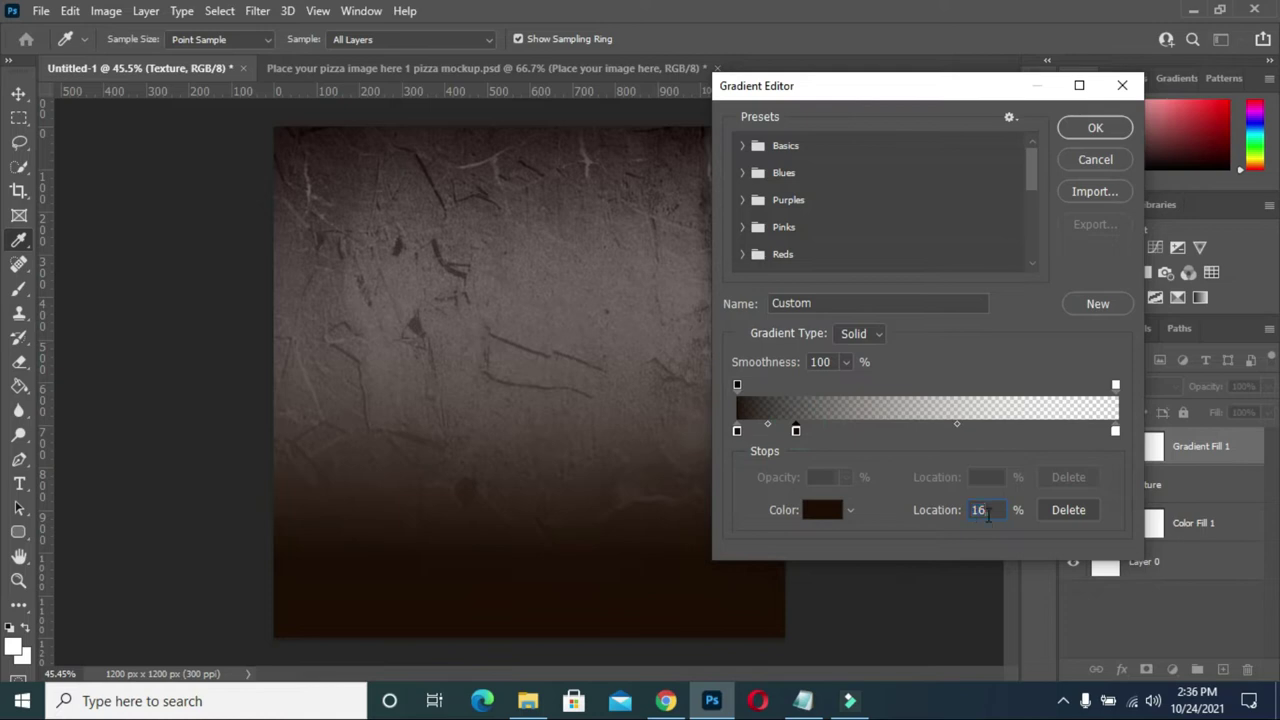
text(13)
click(824, 511)
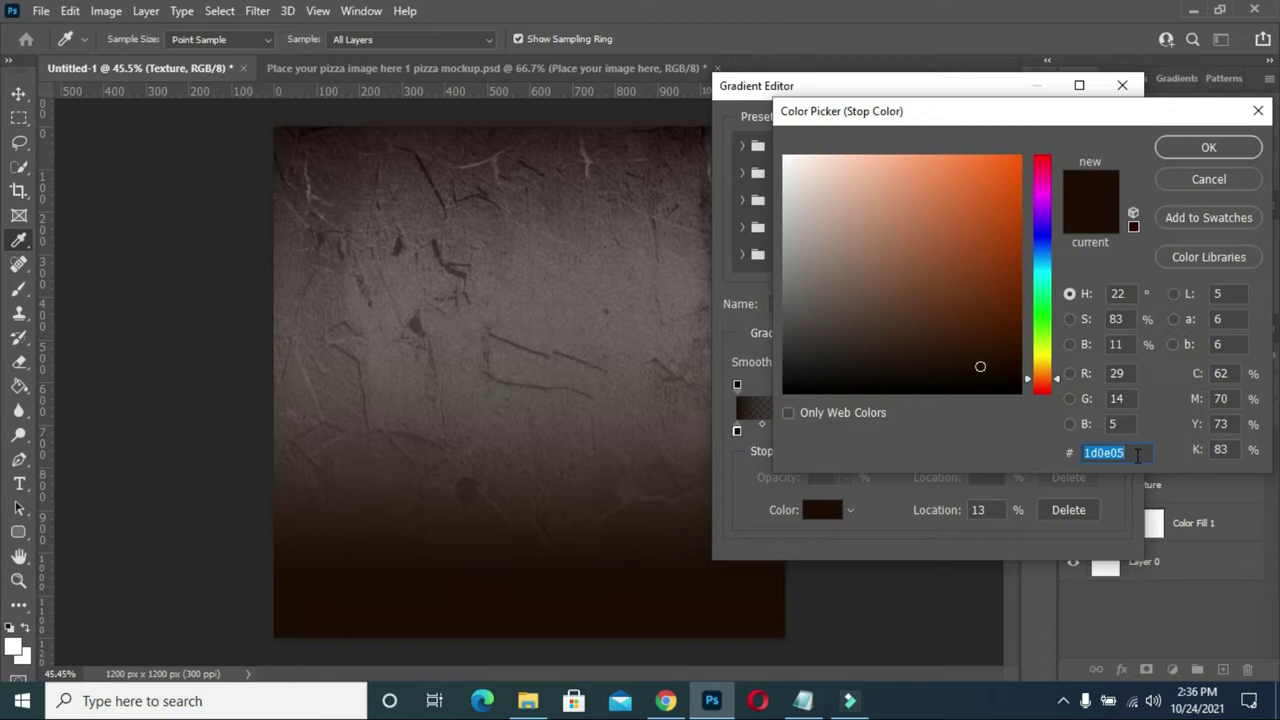
text(2a)
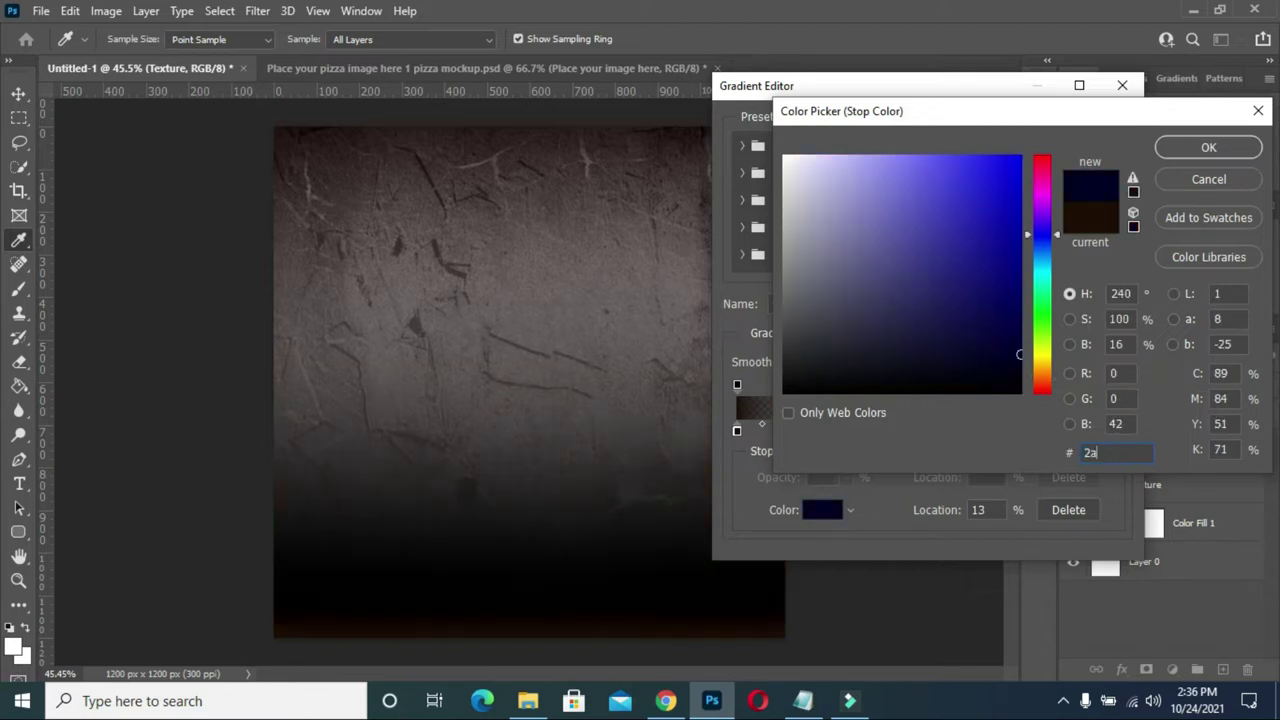
text(13)
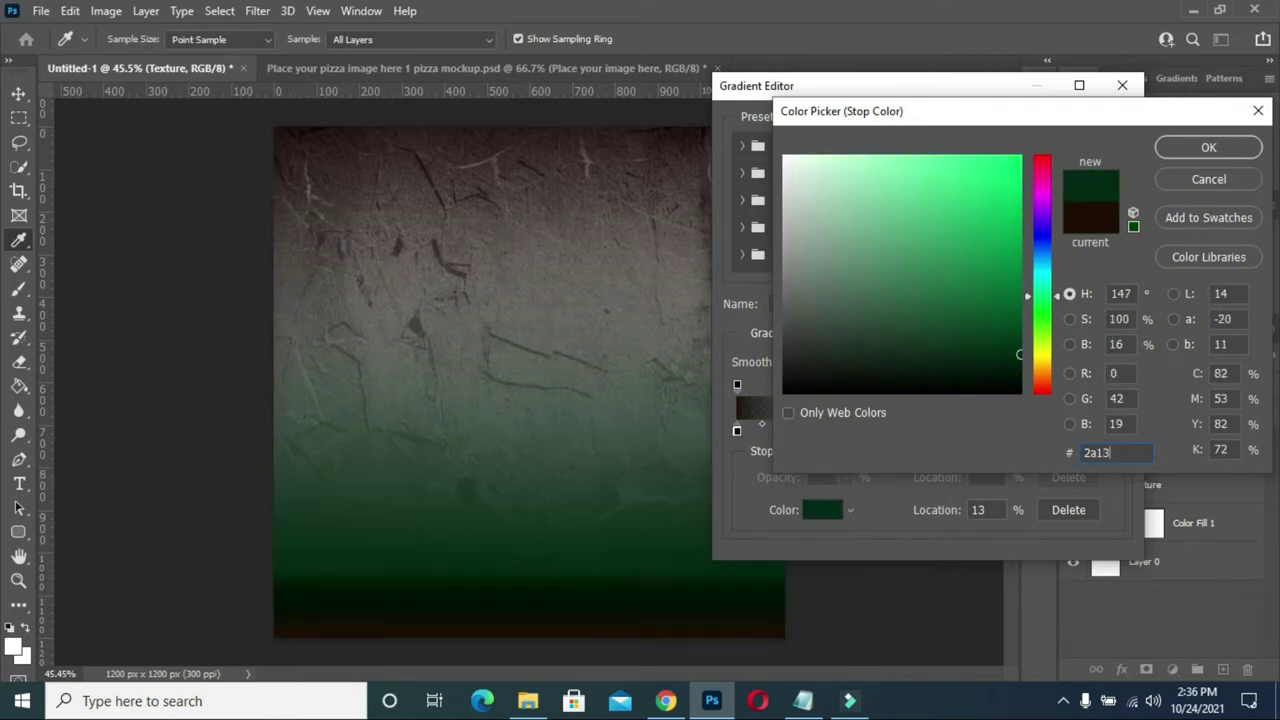
text(06)
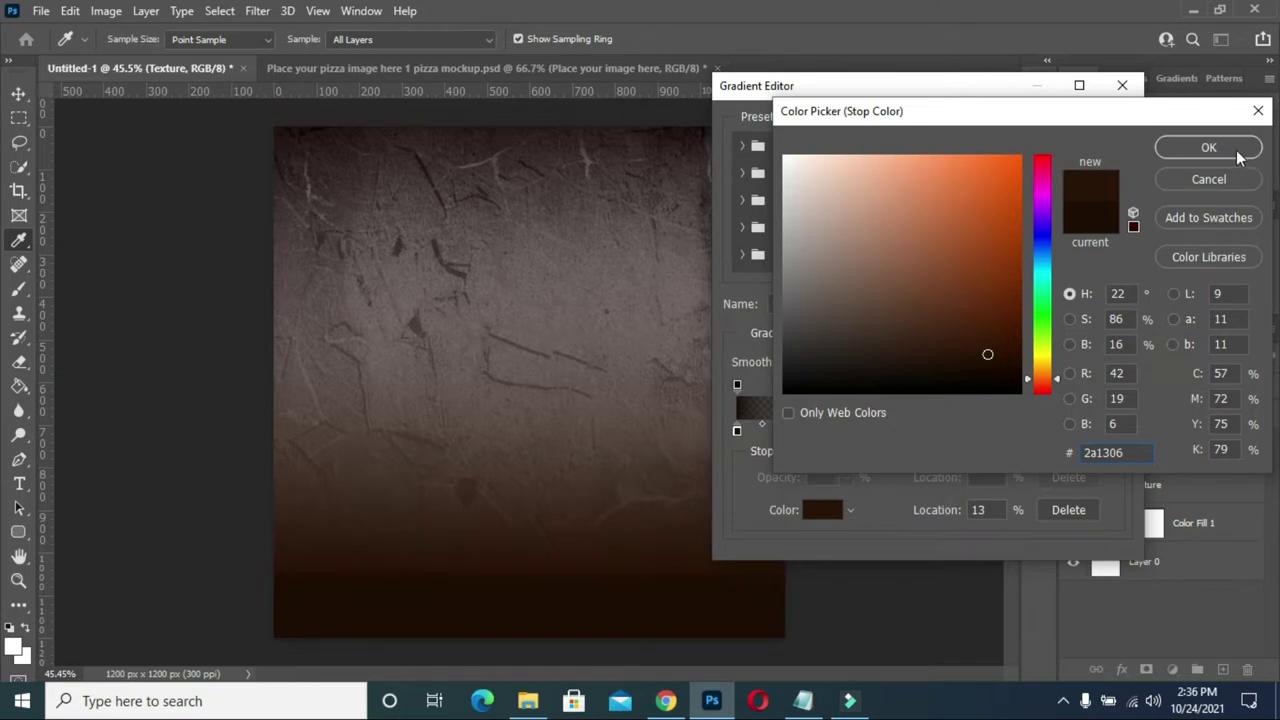
click(1208, 147)
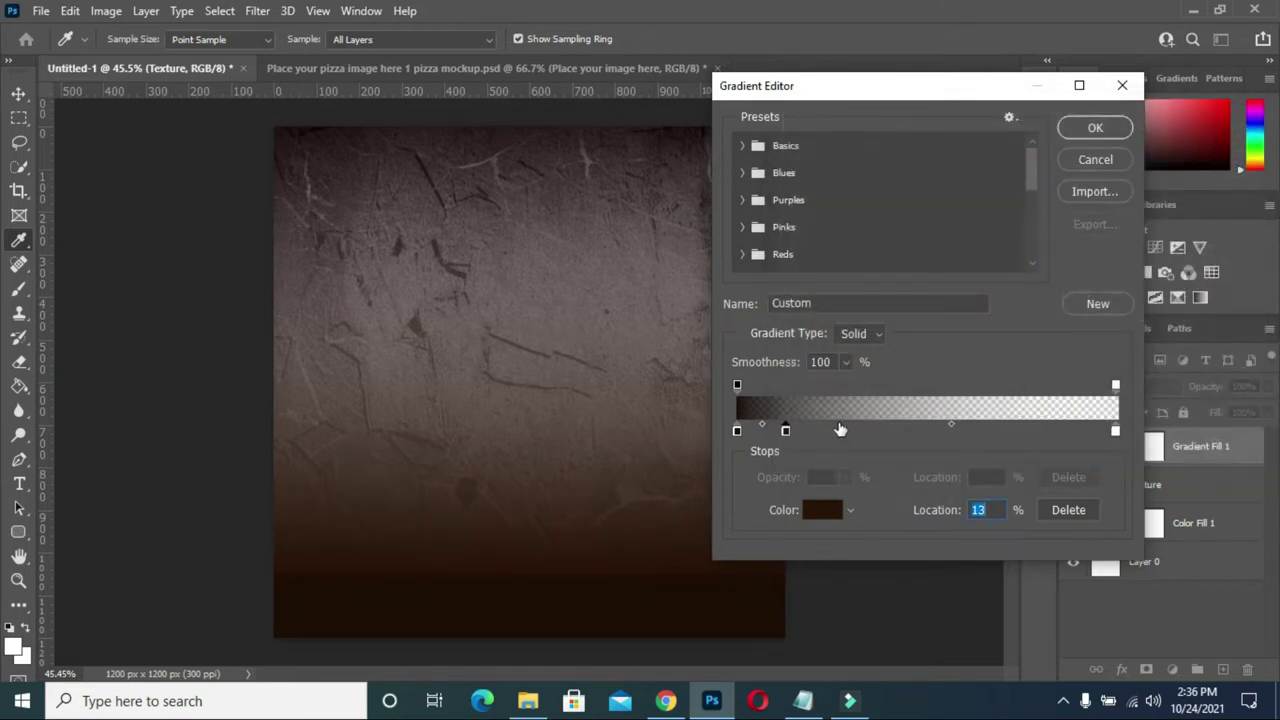
Add another colour stop at 28% coloured reddish brown #3d1909.
click(845, 428)
click(988, 510)
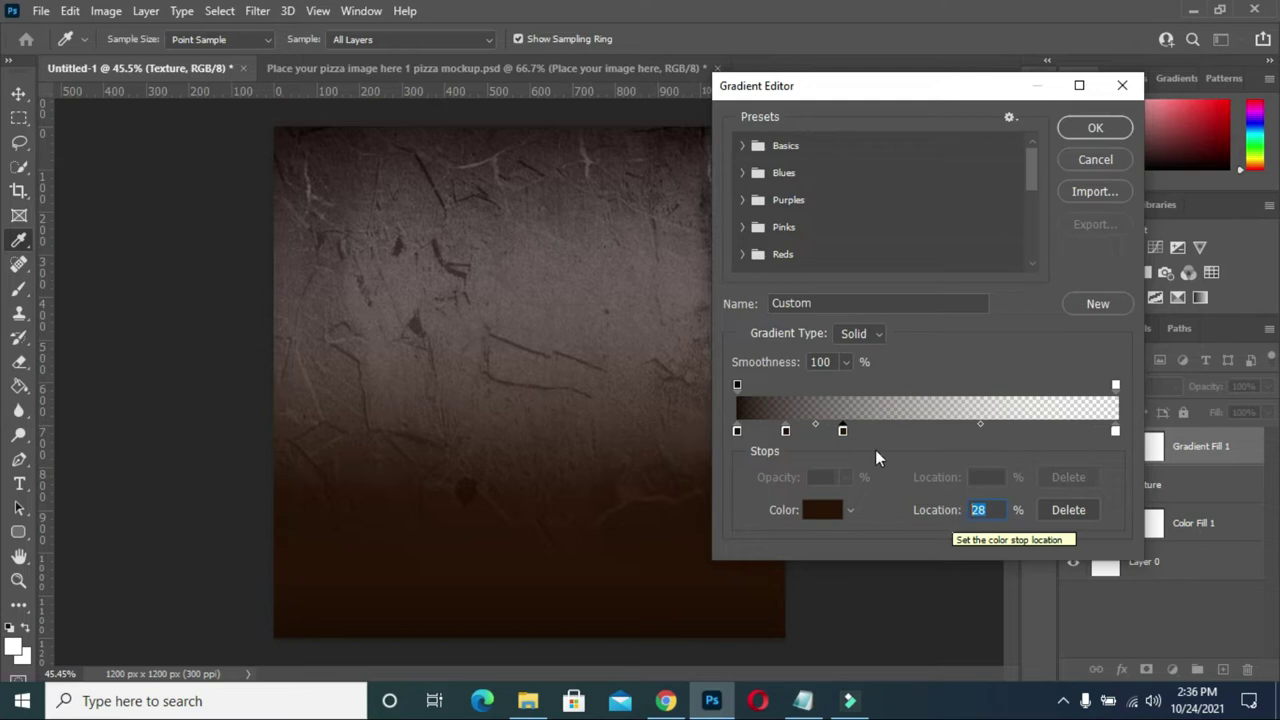
click(828, 512)
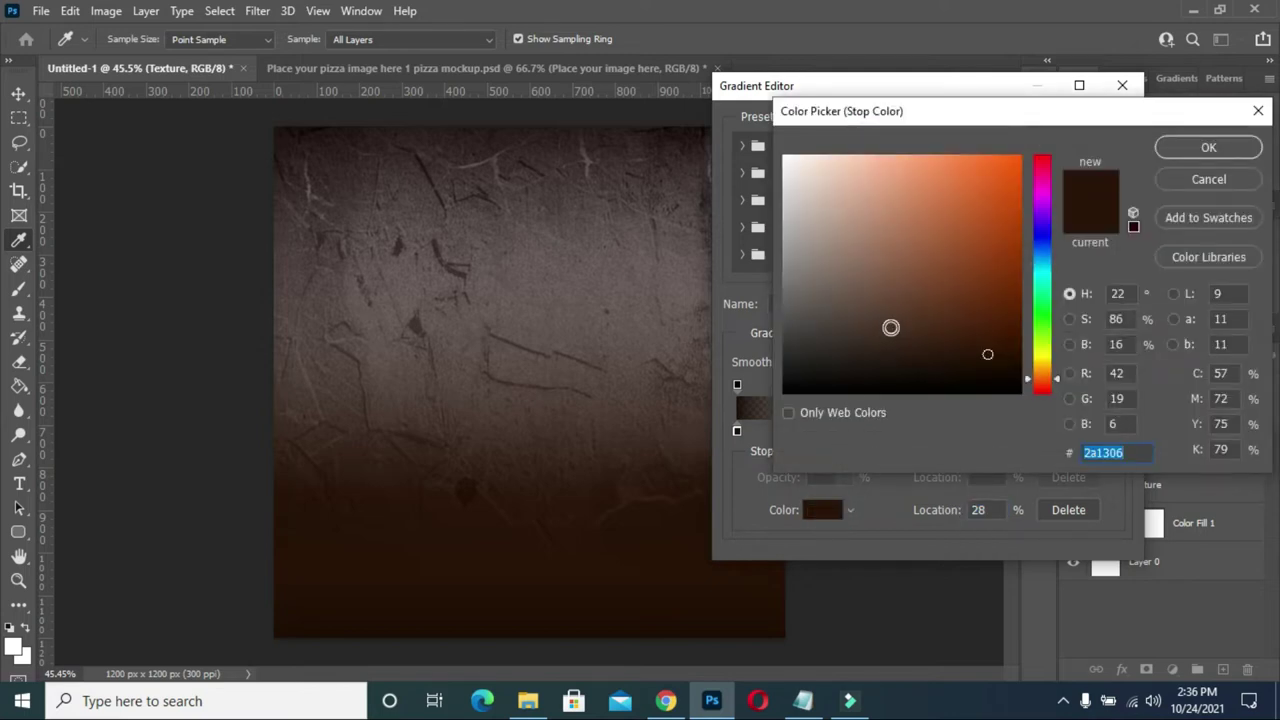
text(3)
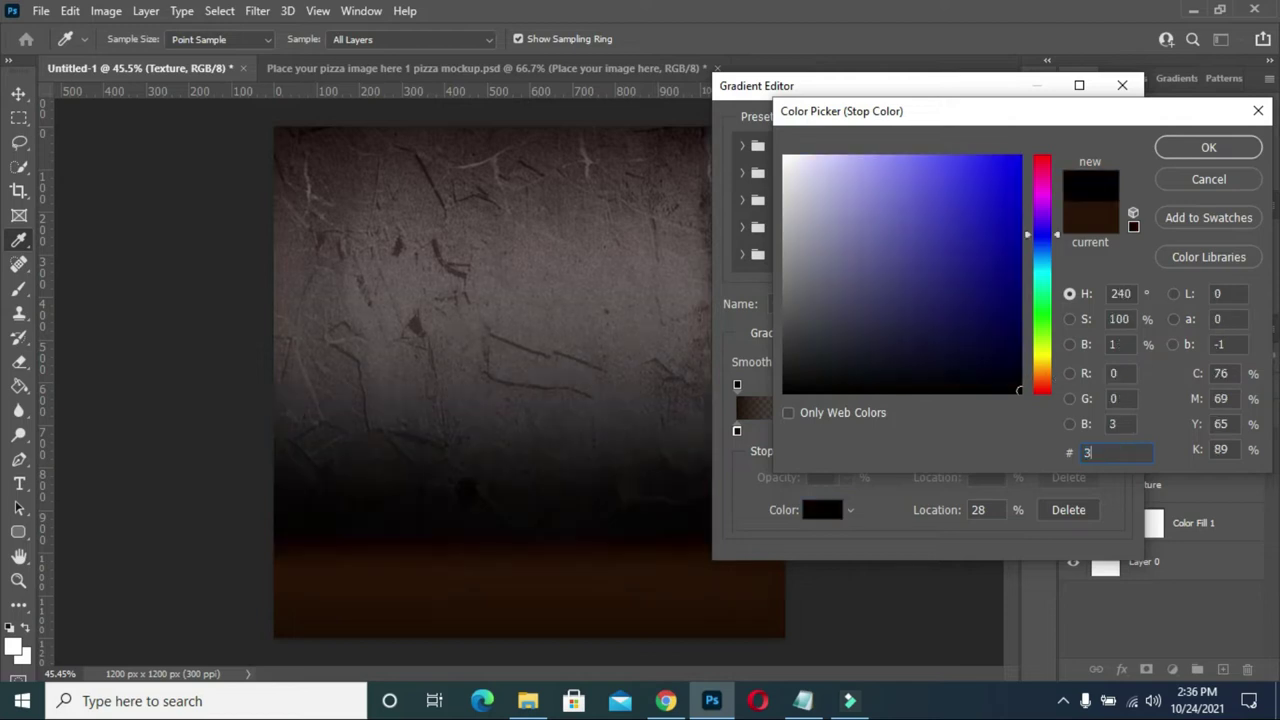
text(d1)
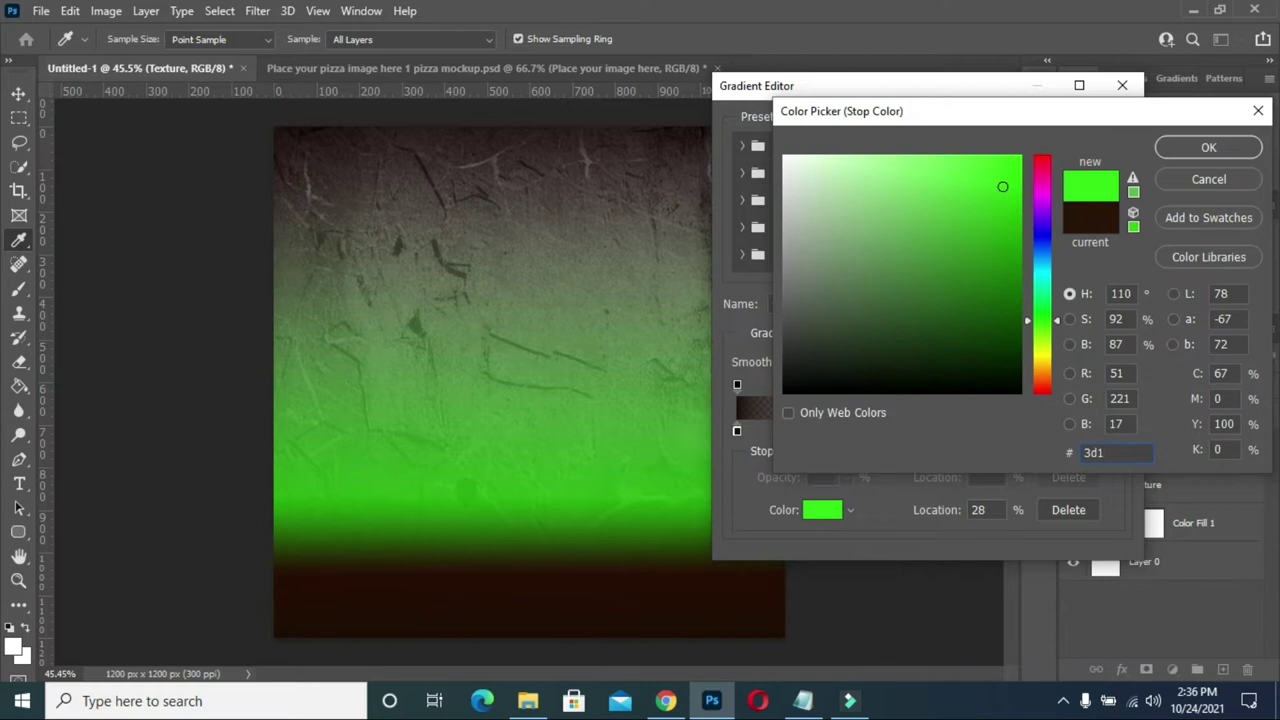
text(90)
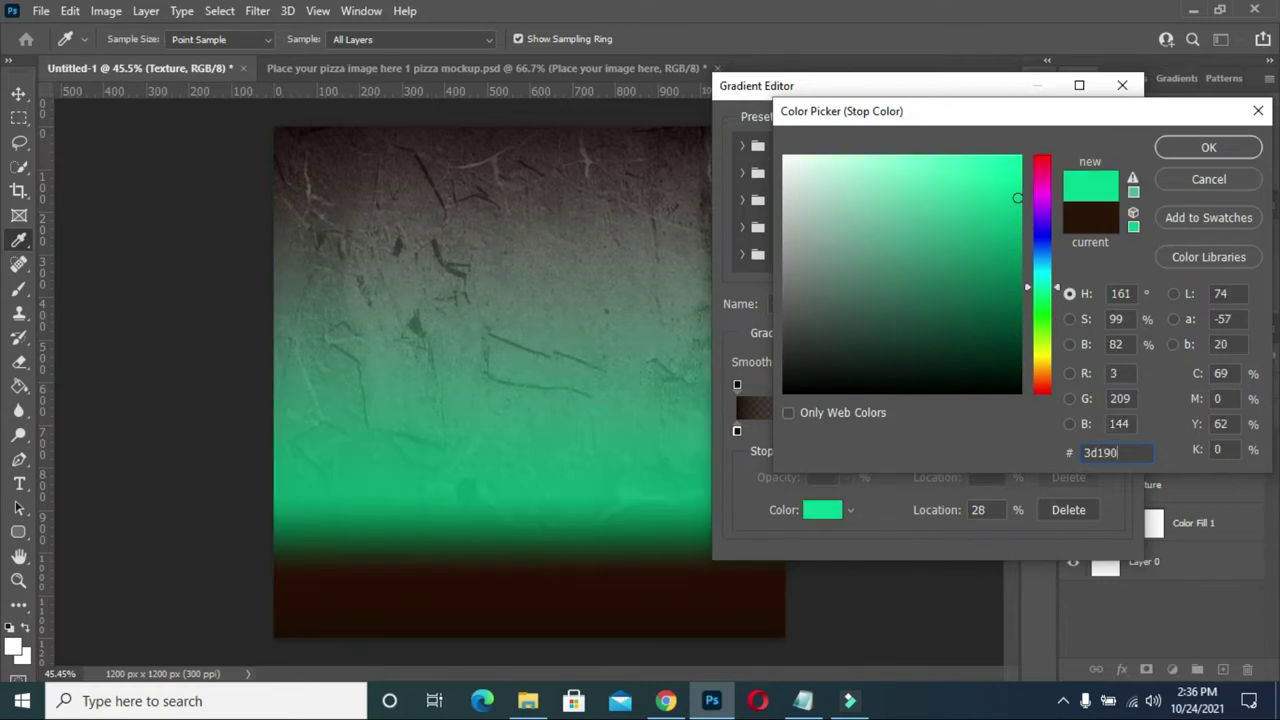
text(9)
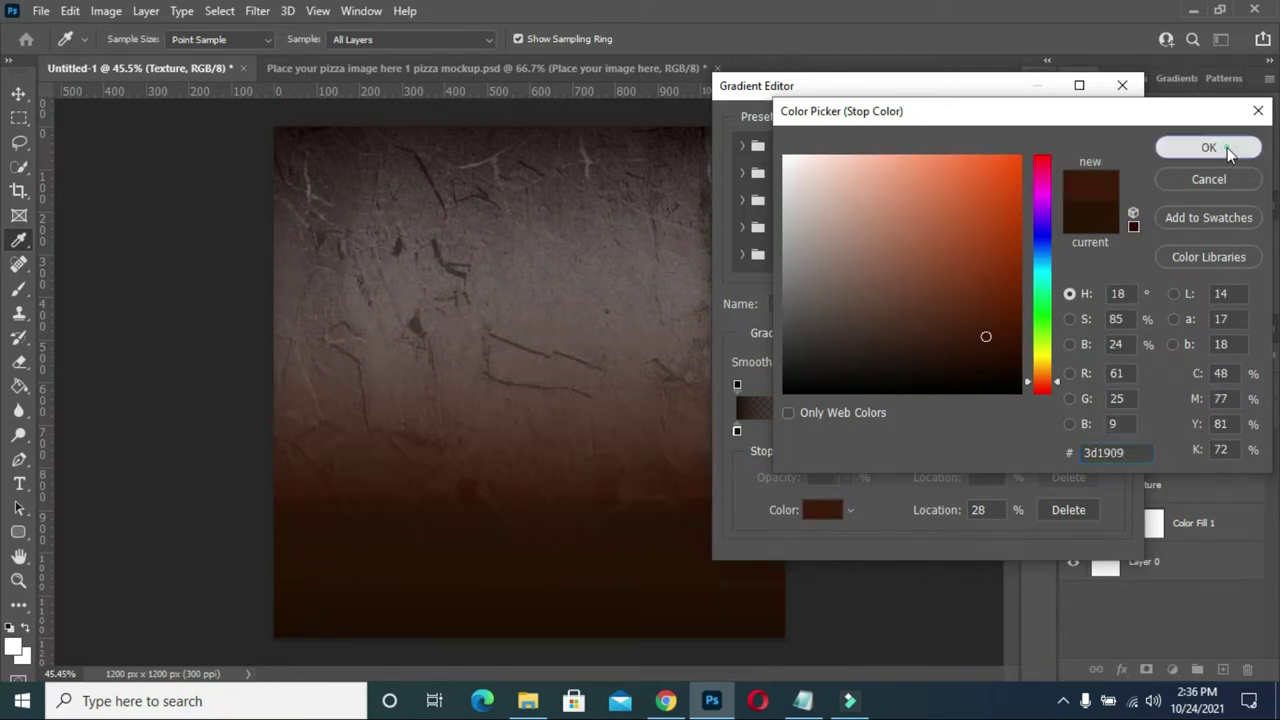
click(1209, 147)
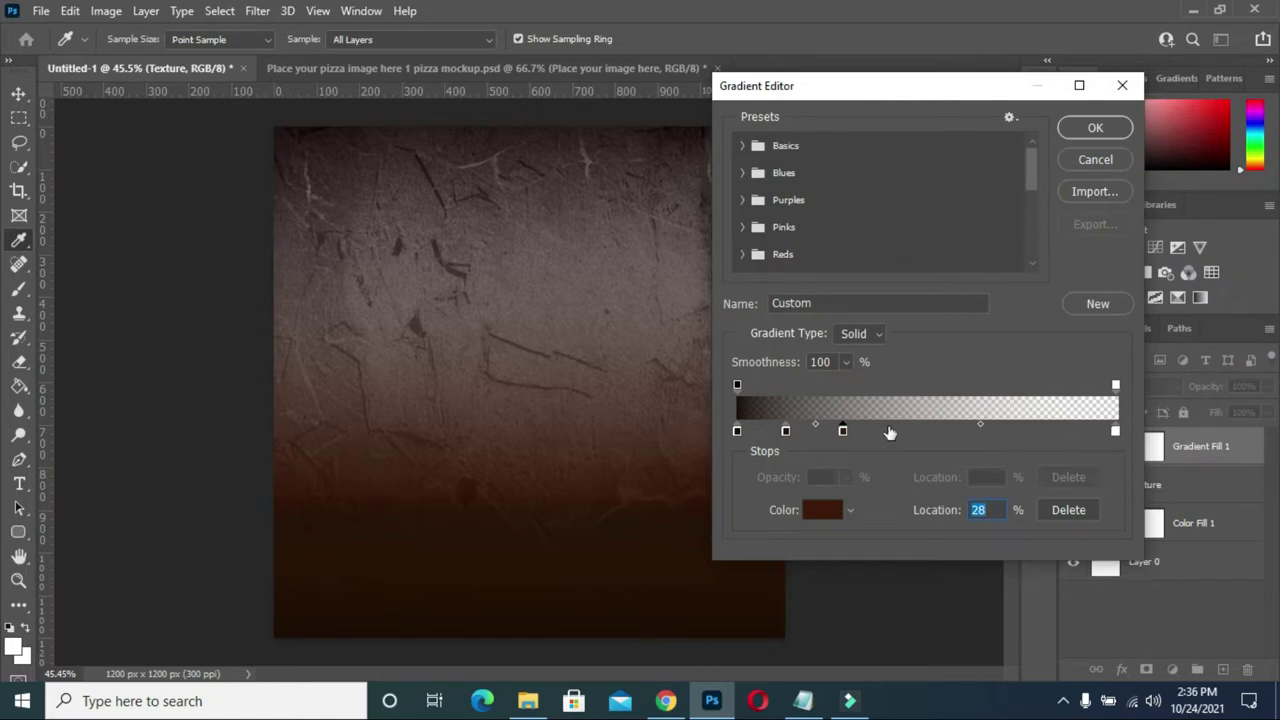
Add a colour stop at 48% coloured brown #562306.
click(892, 432)
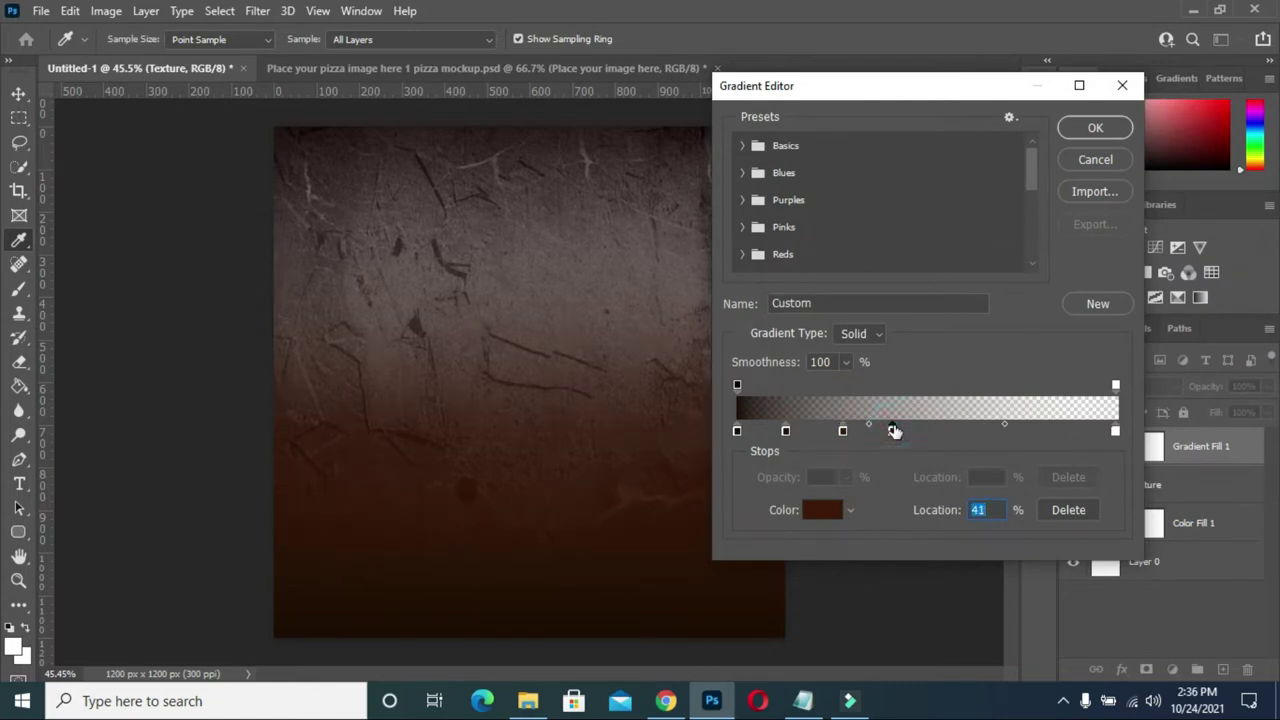
drag(894, 431, 918, 438)
click(836, 512)
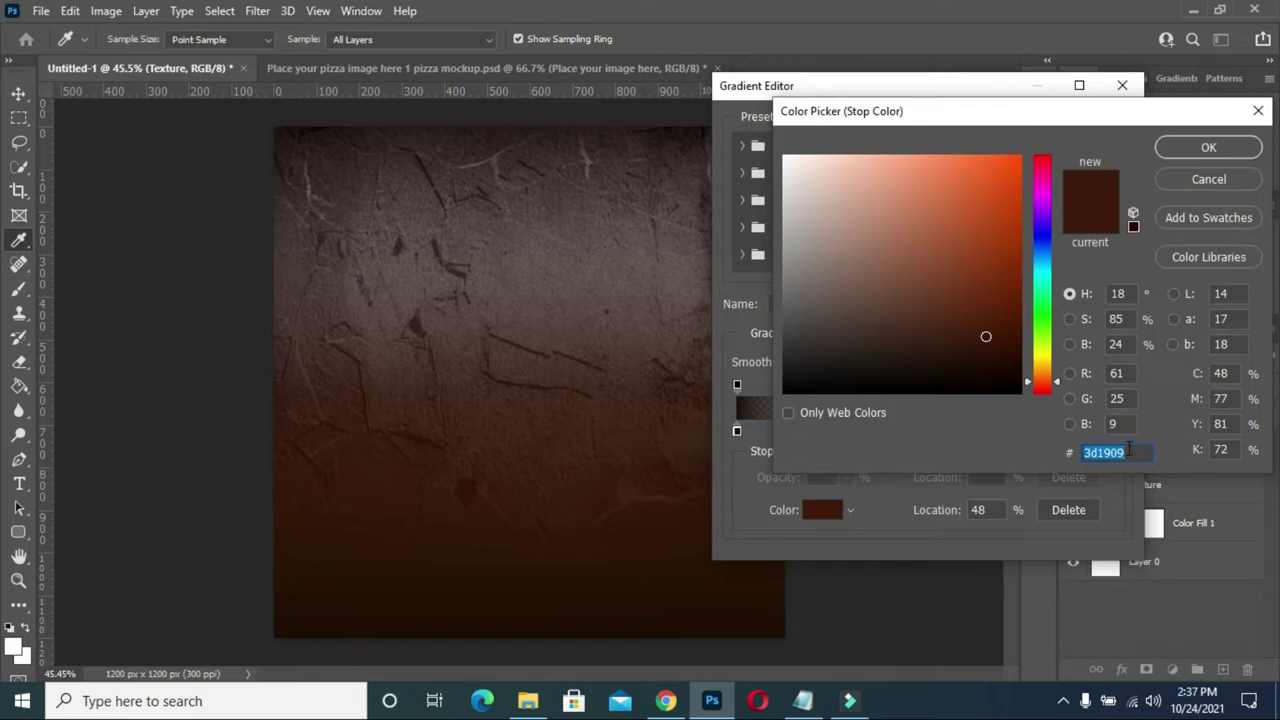
text(5623)
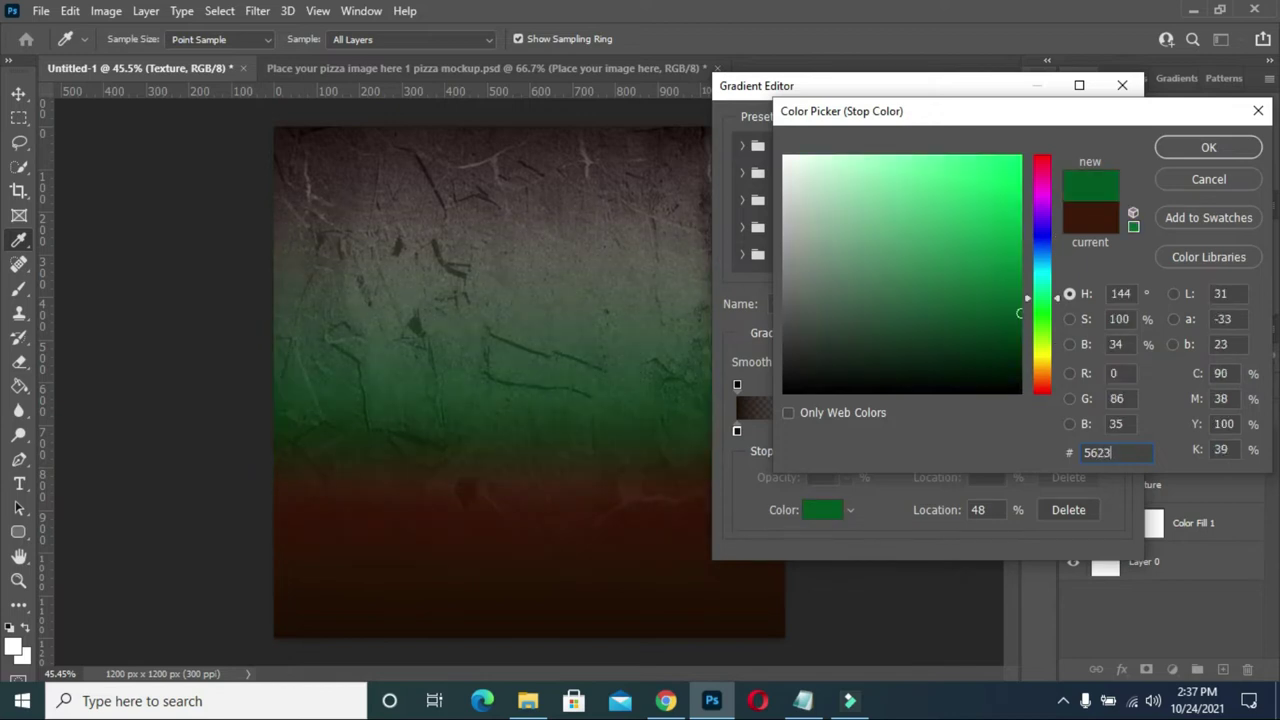
text(06)
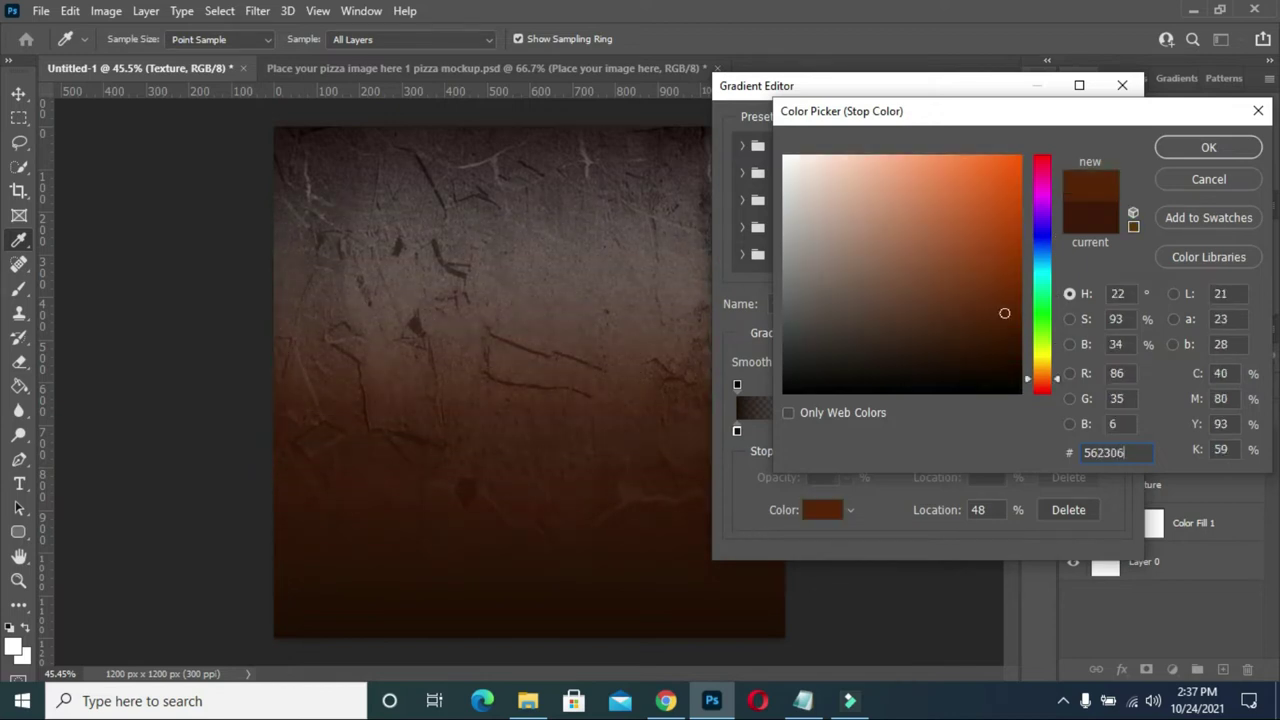
click(1207, 147)
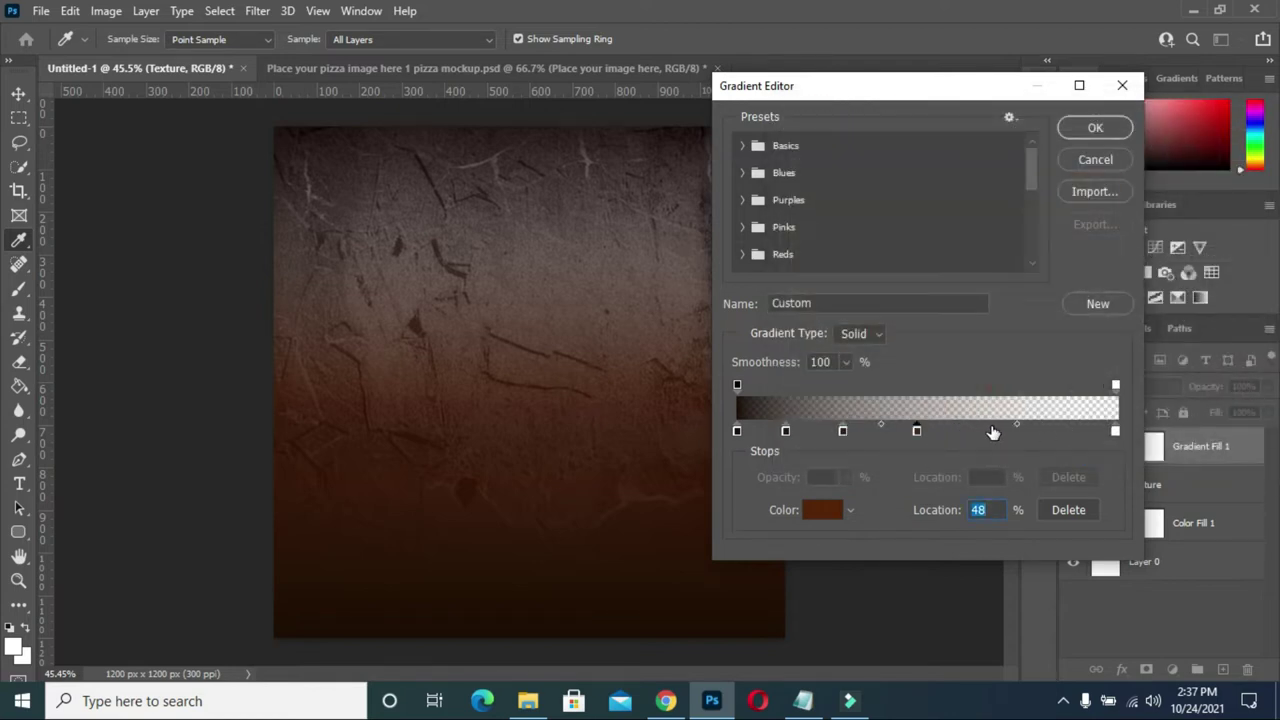
Add a colour stop at 68% coloured lighter brown #753615.
click(988, 430)
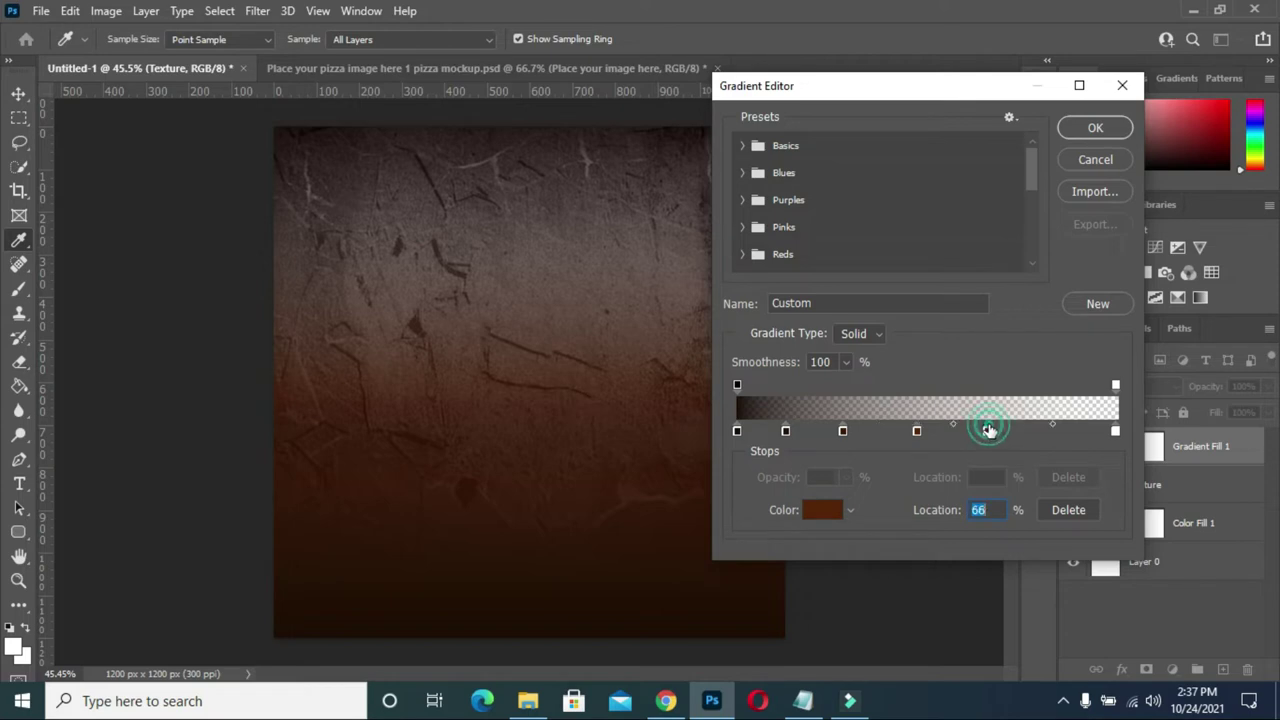
drag(988, 430, 992, 432)
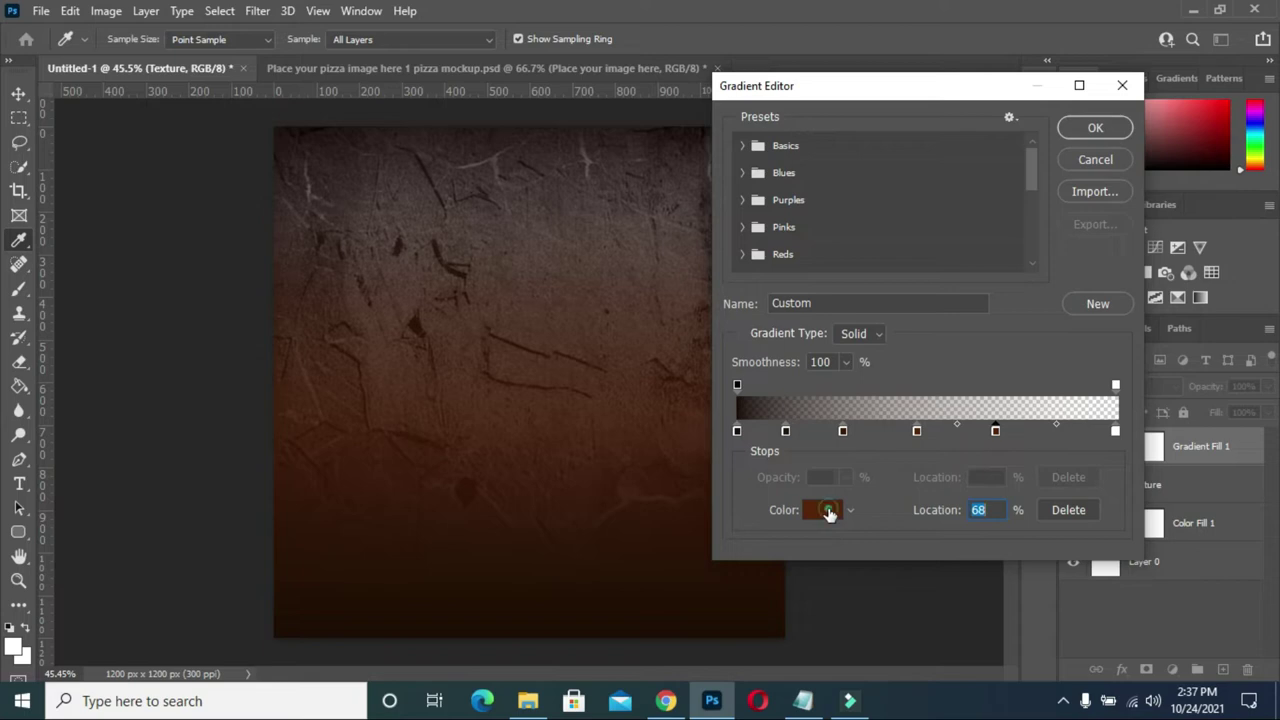
click(826, 512)
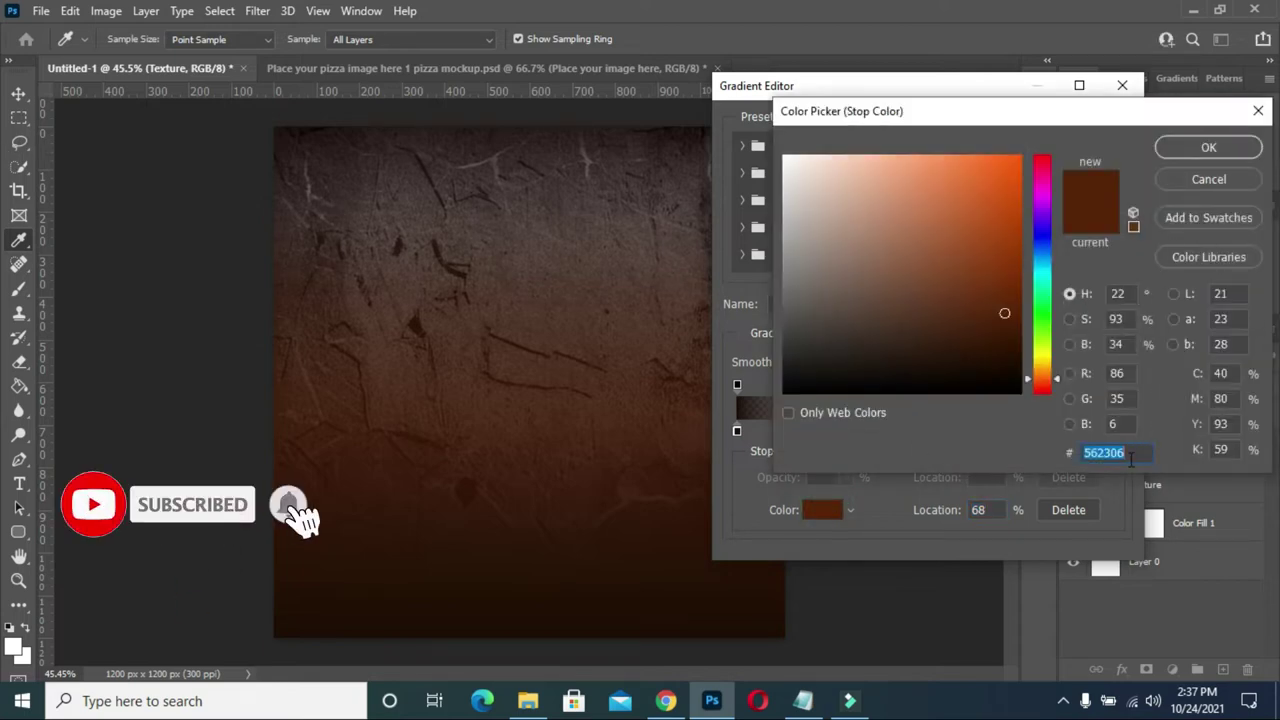
text(753)
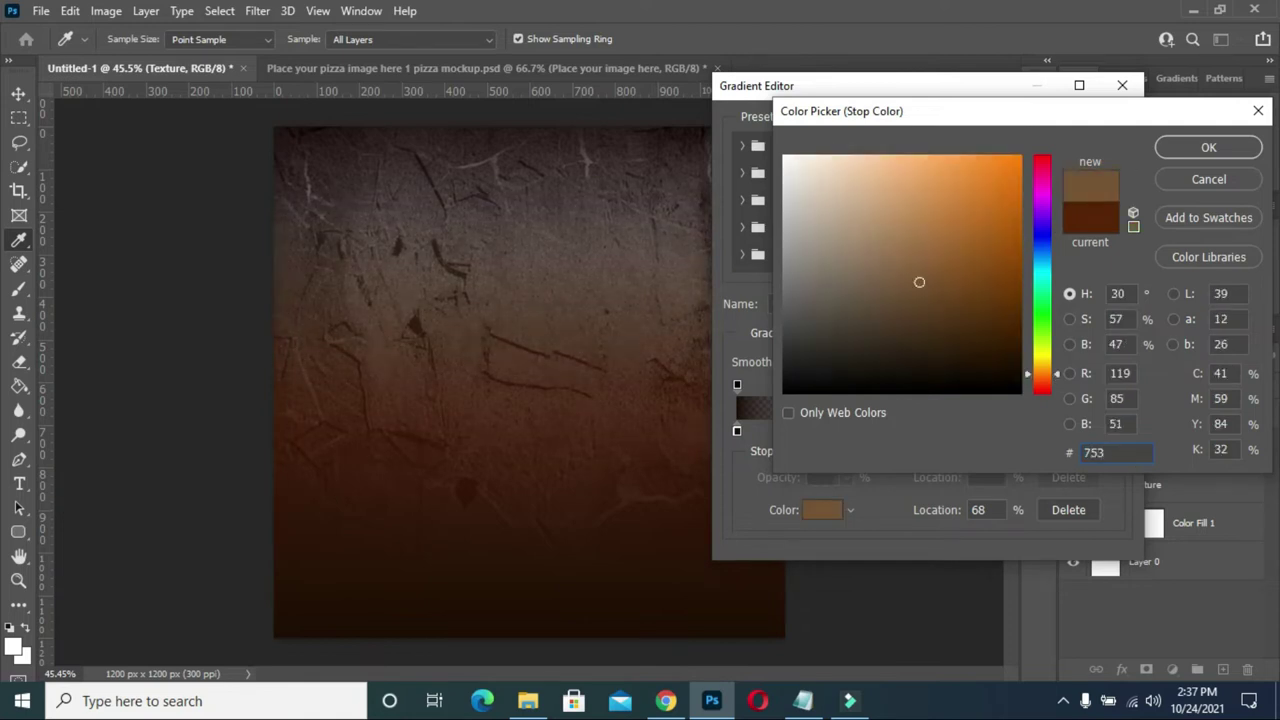
text(61)
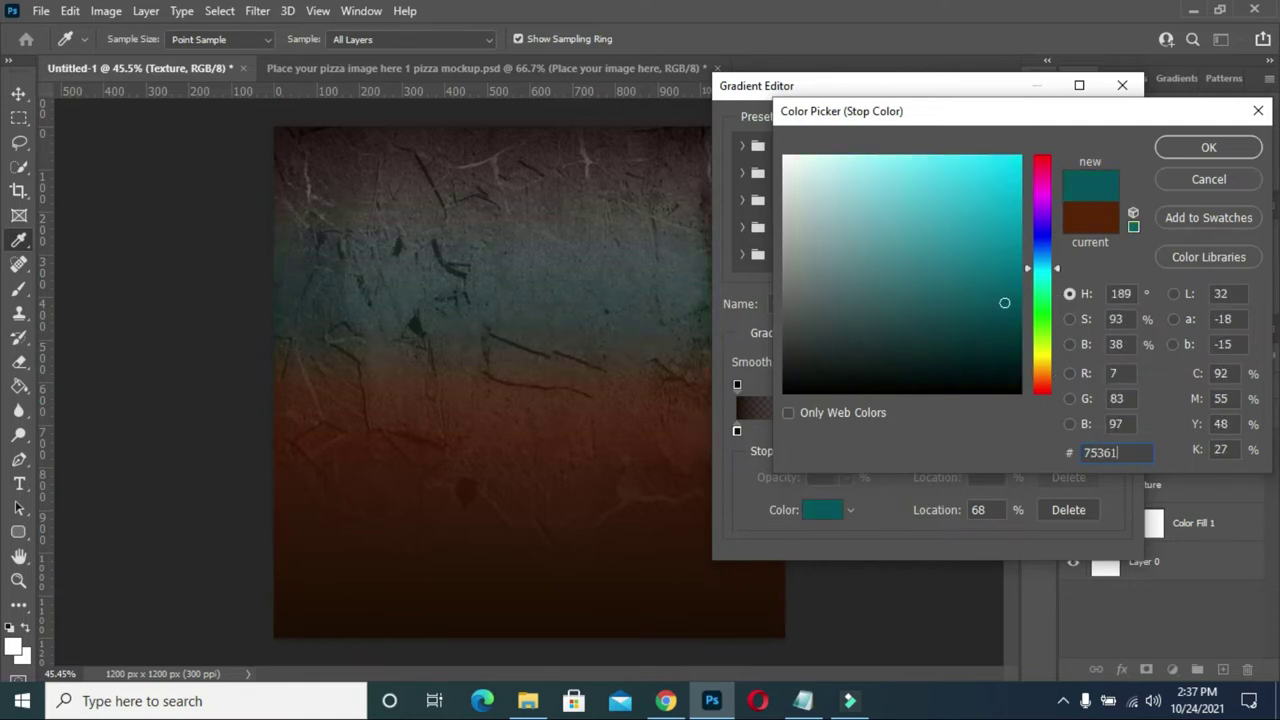
text(5)
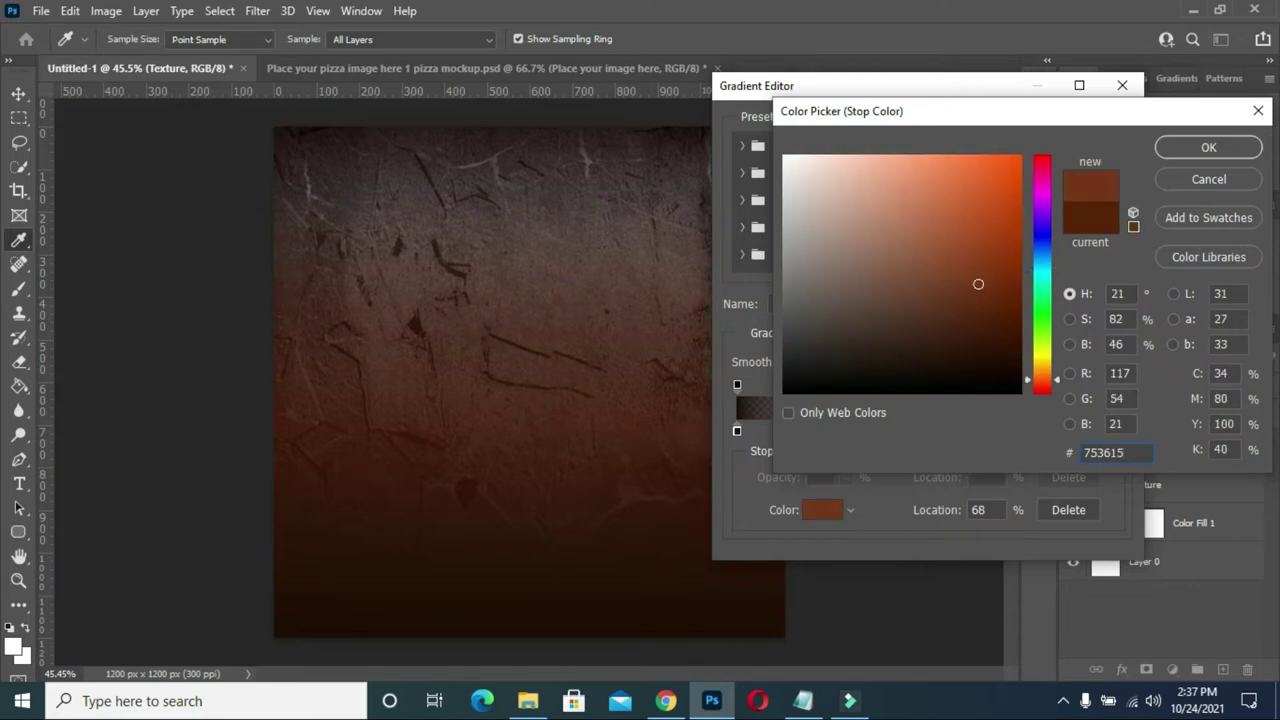
click(1203, 150)
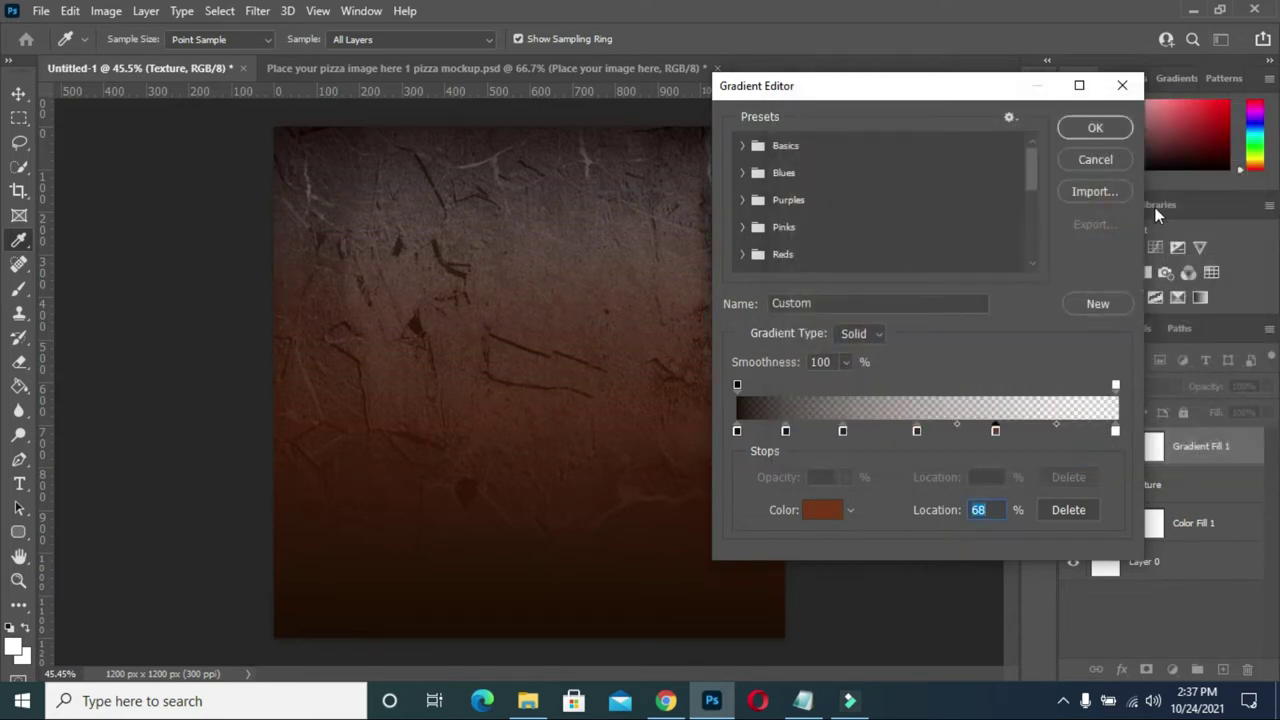
Set the end colour stop to rust #974319 and the end opacity stop to 100%.
click(1116, 431)
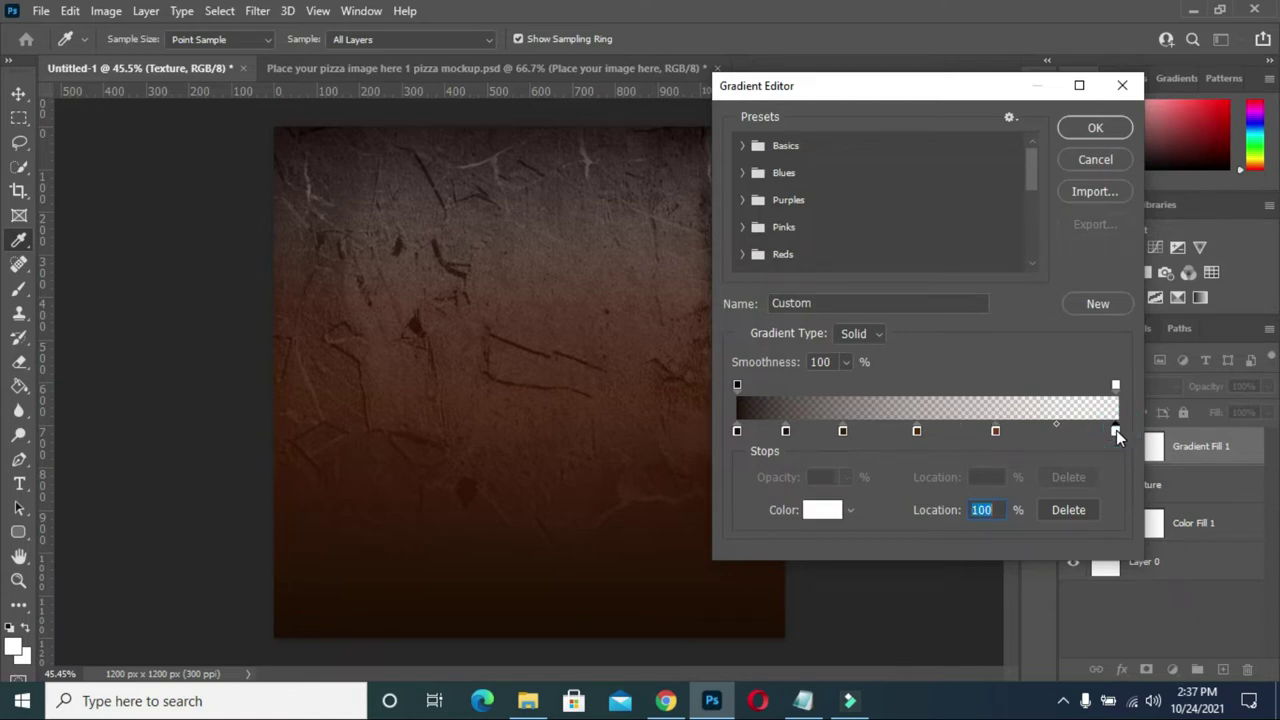
click(812, 510)
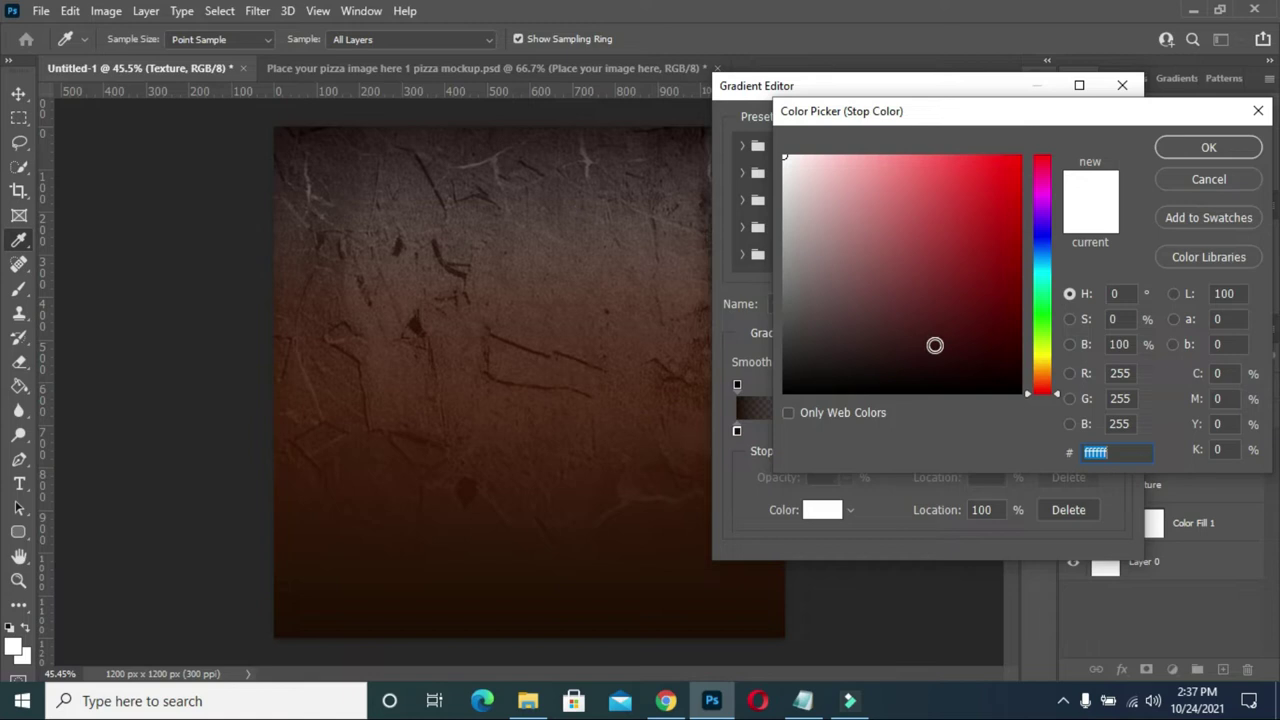
text(9)
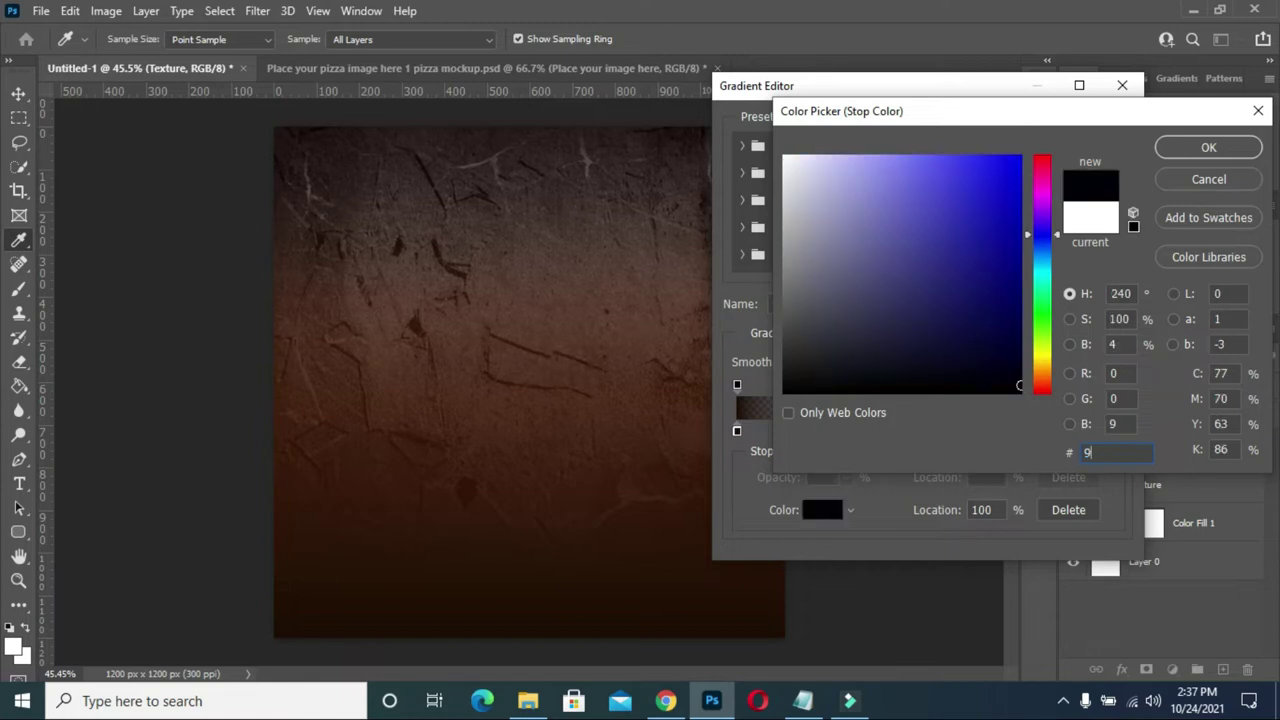
text(74)
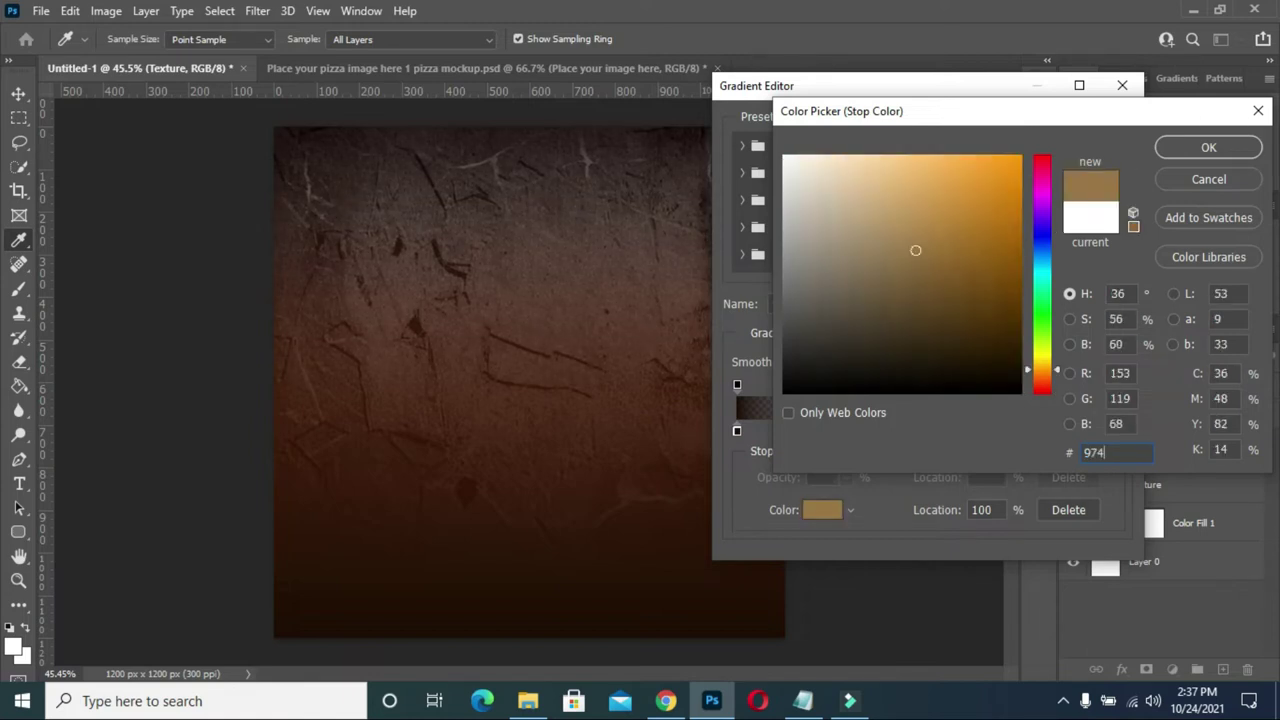
text(1)
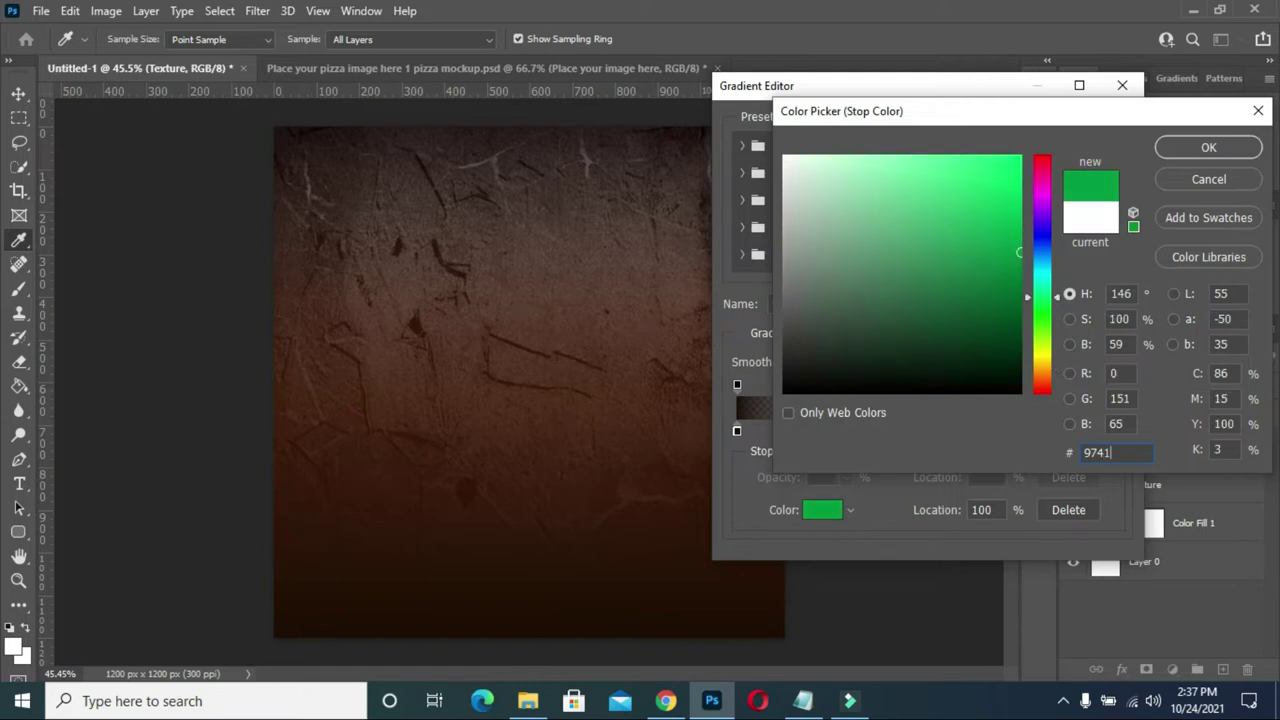
key(BackSpace)
text(3)
text(19)
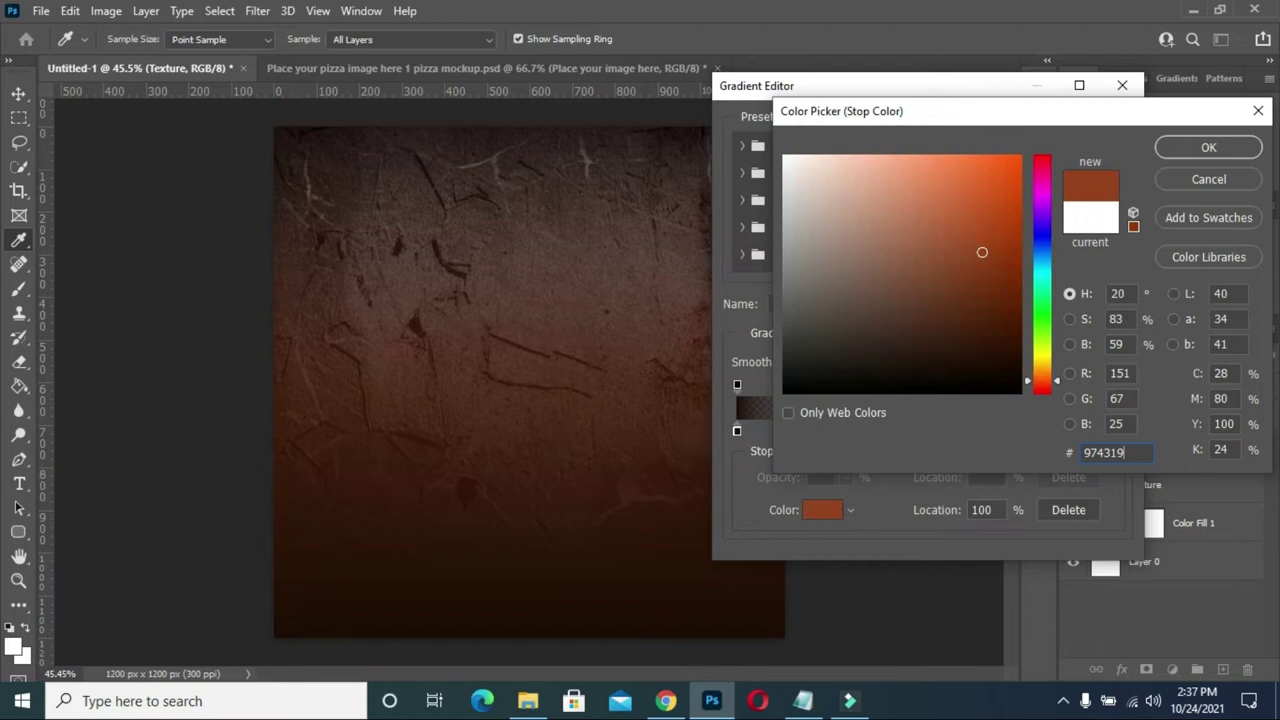
click(1240, 152)
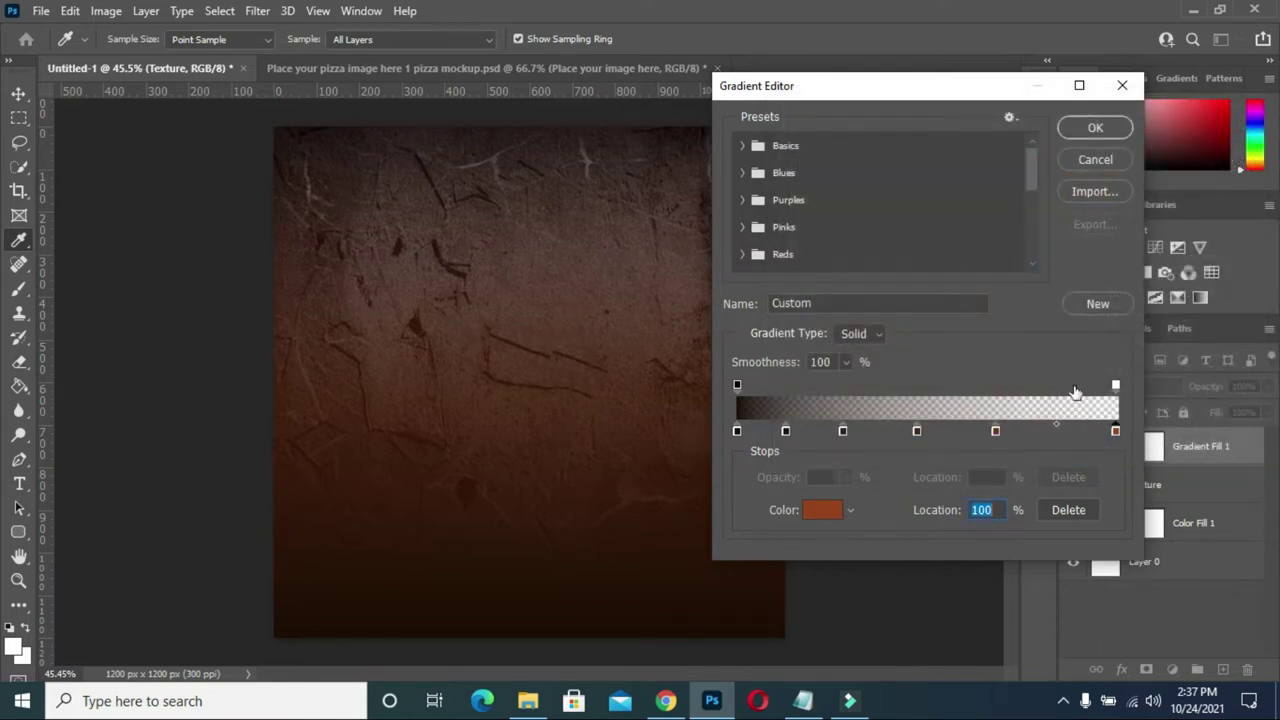
click(1117, 384)
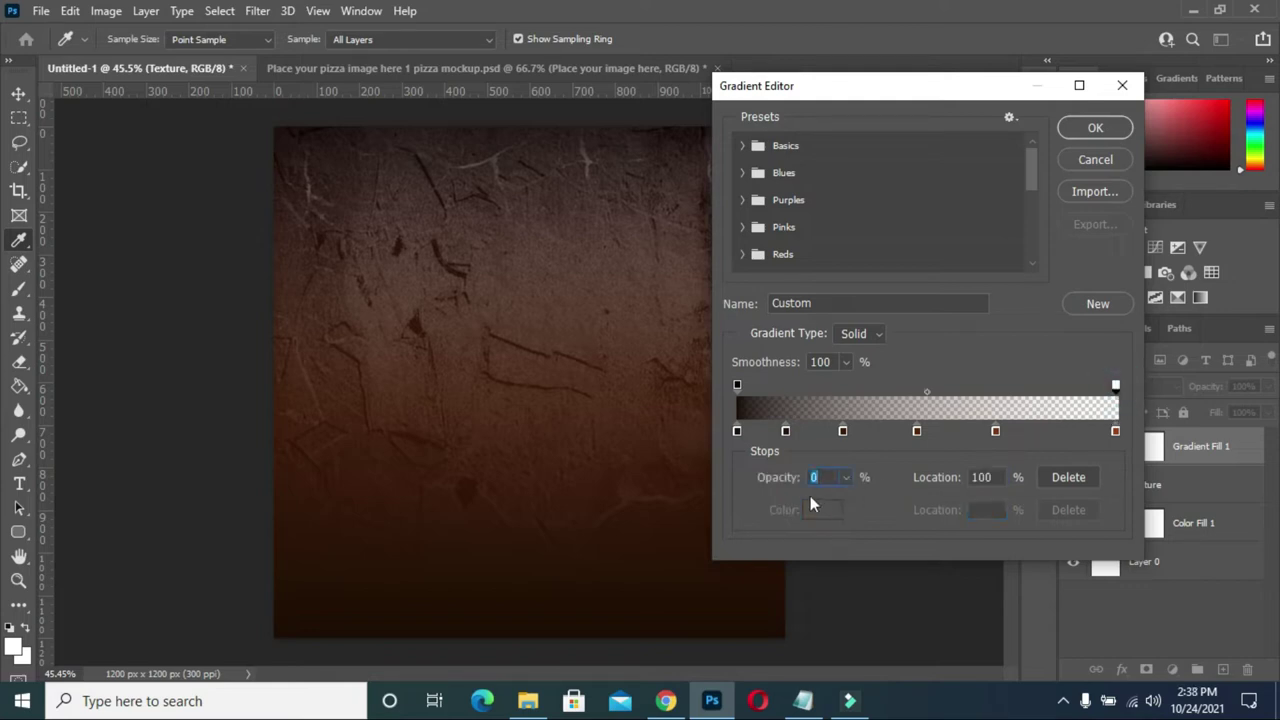
drag(775, 485, 889, 479)
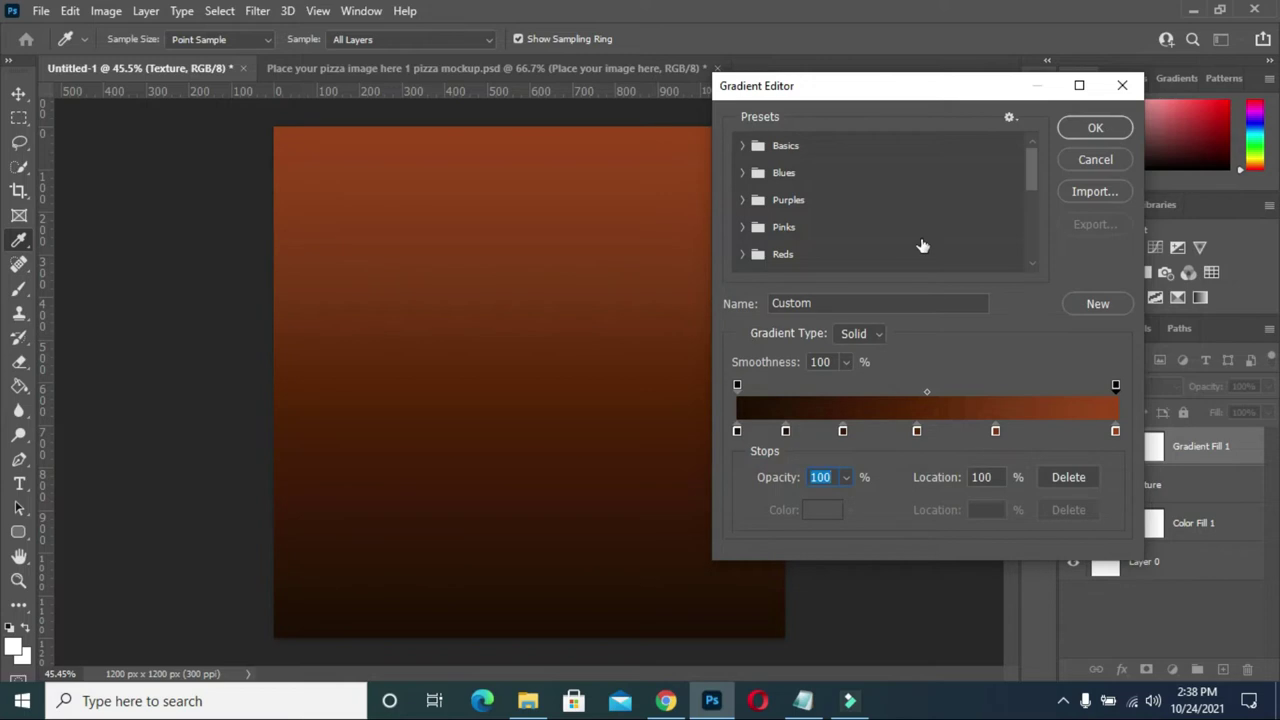
Make the brown gradient a reversed radial gradient at 137% scale and confirm it.
click(1112, 128)
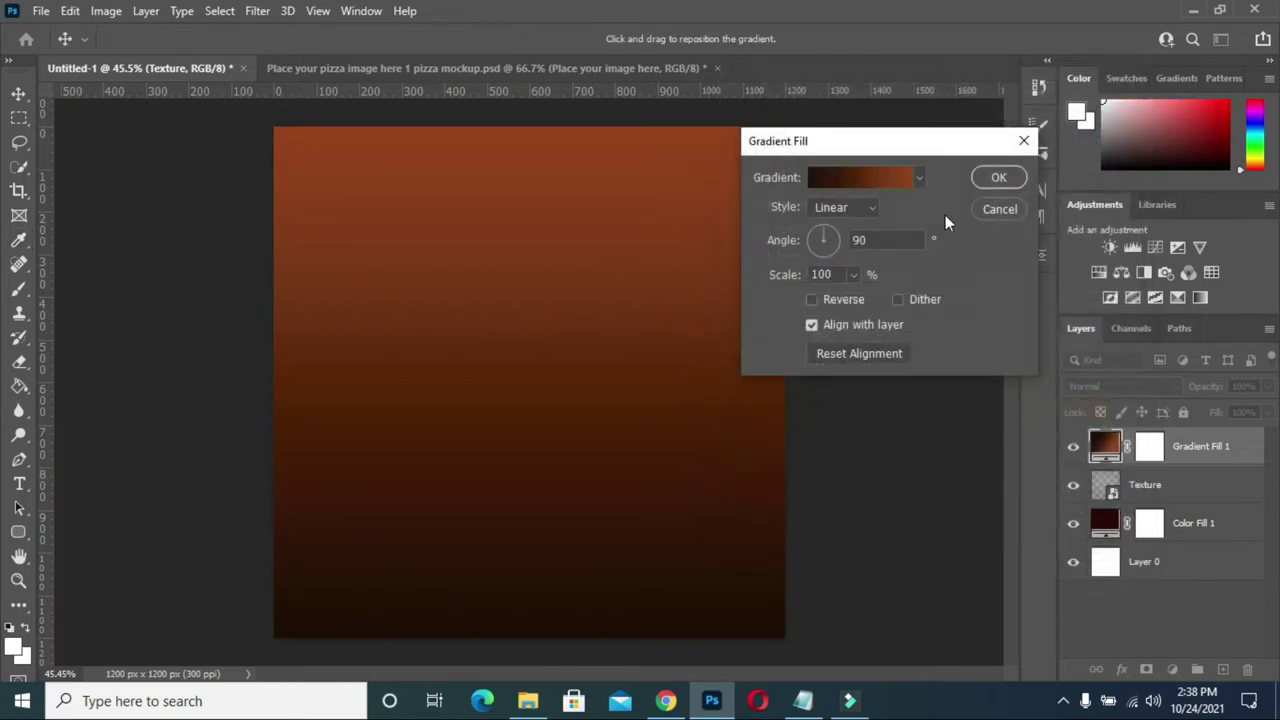
click(831, 208)
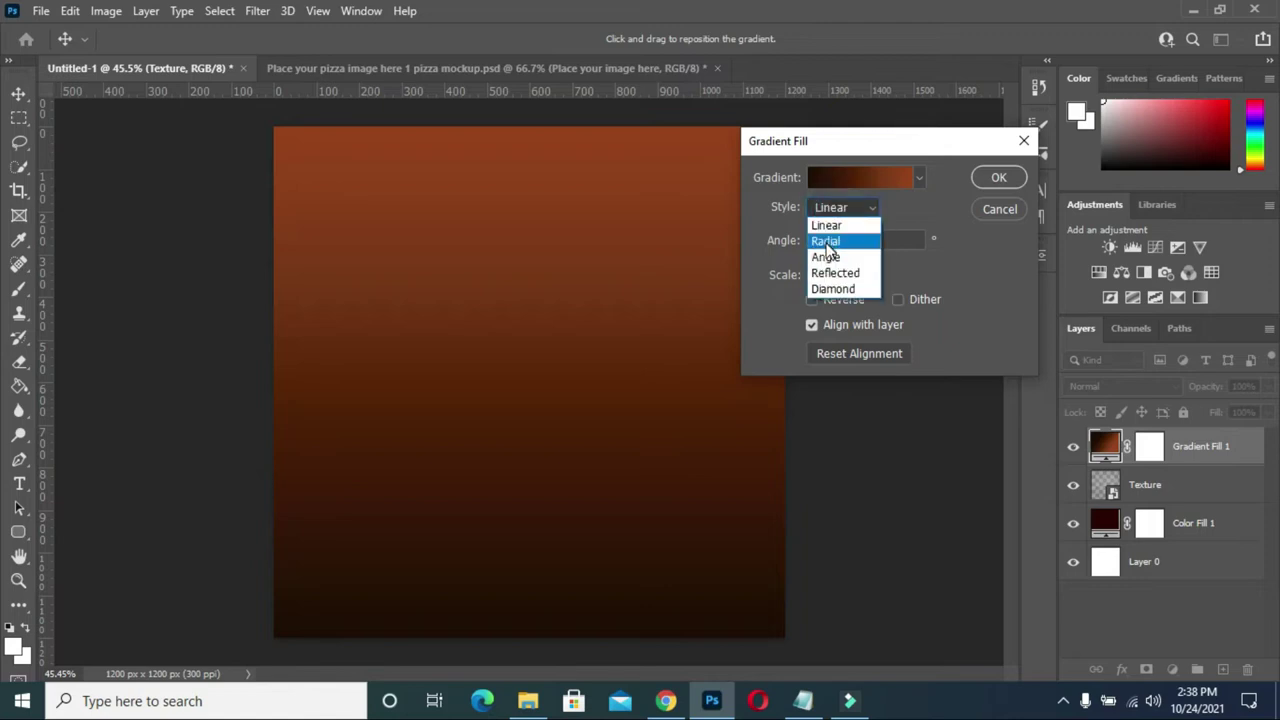
click(826, 242)
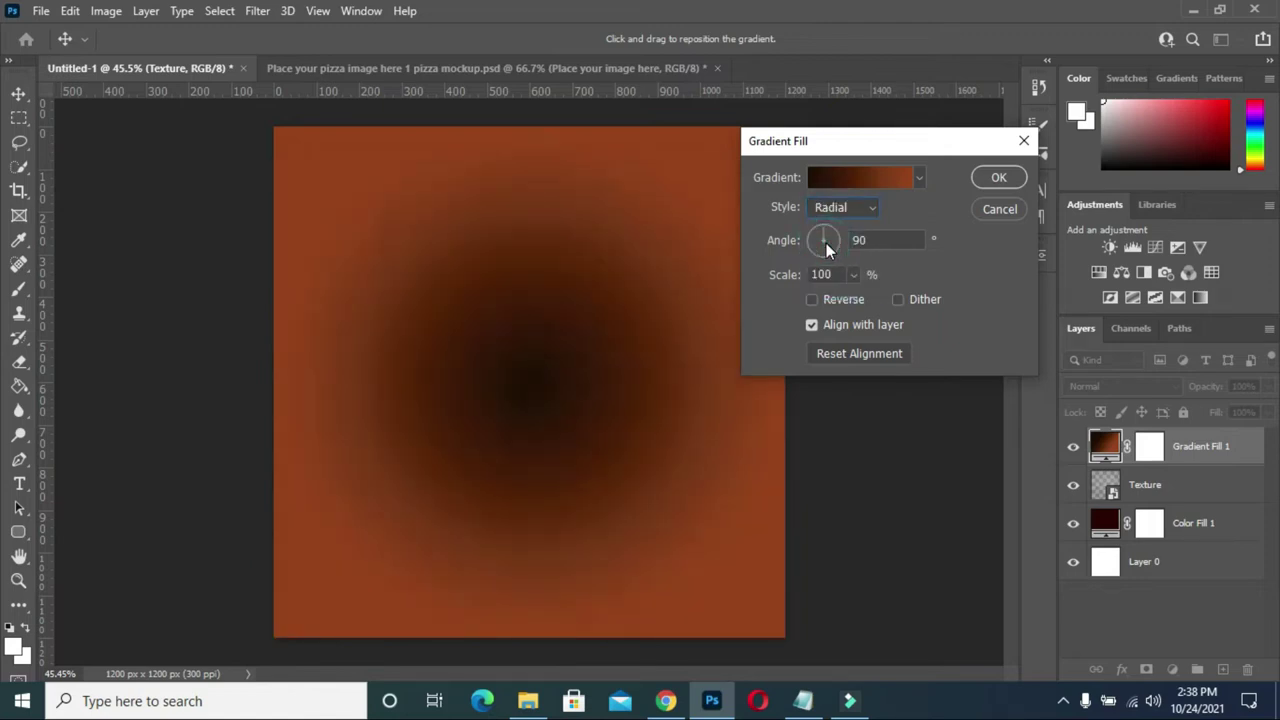
text(137)
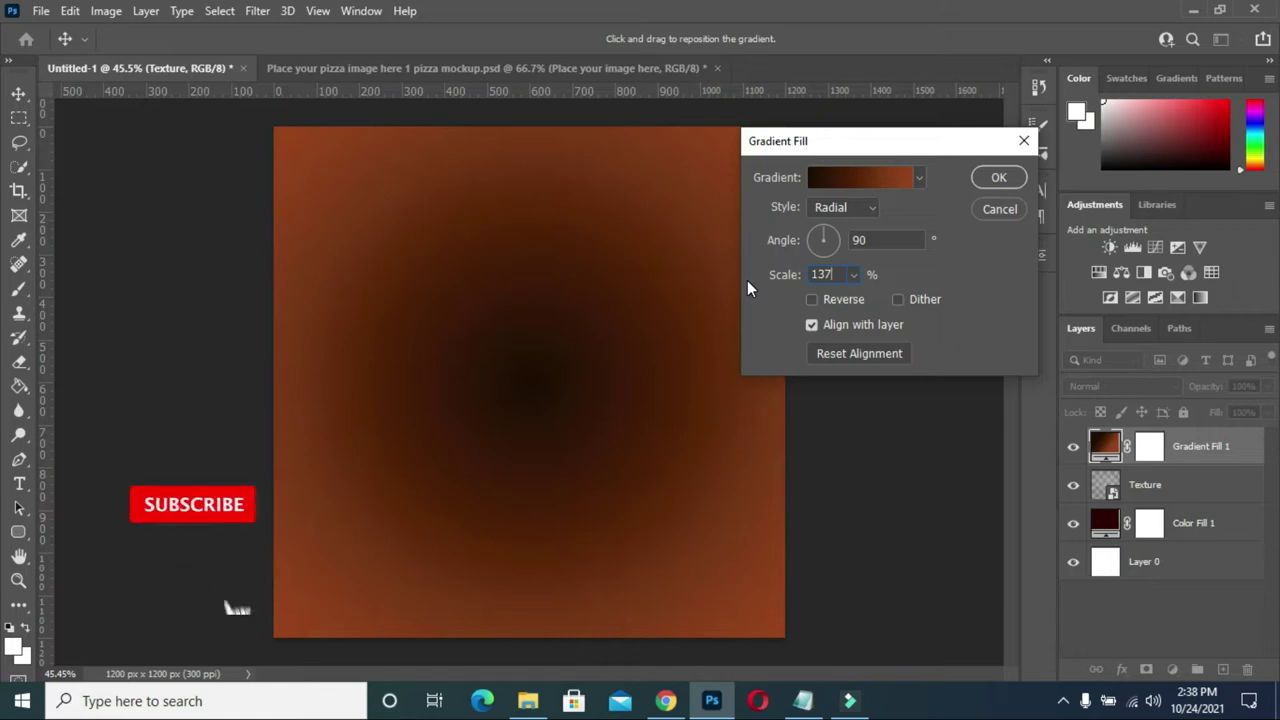
click(812, 299)
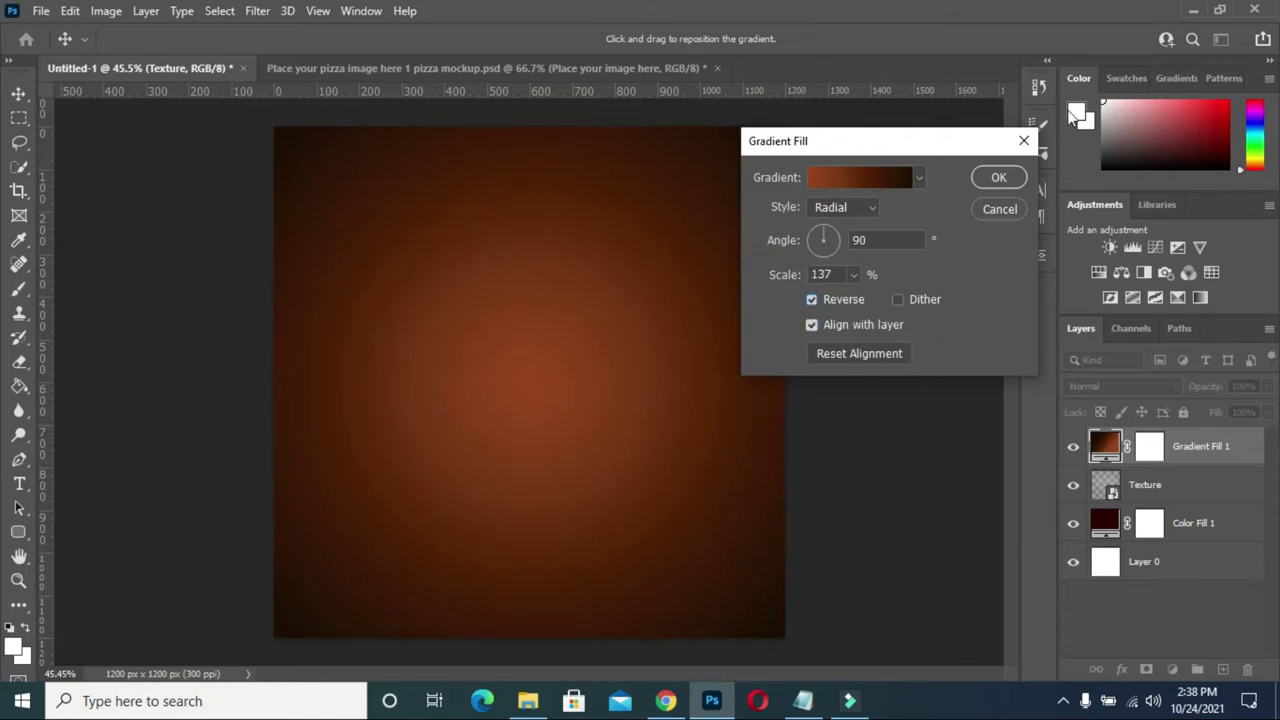
click(994, 180)
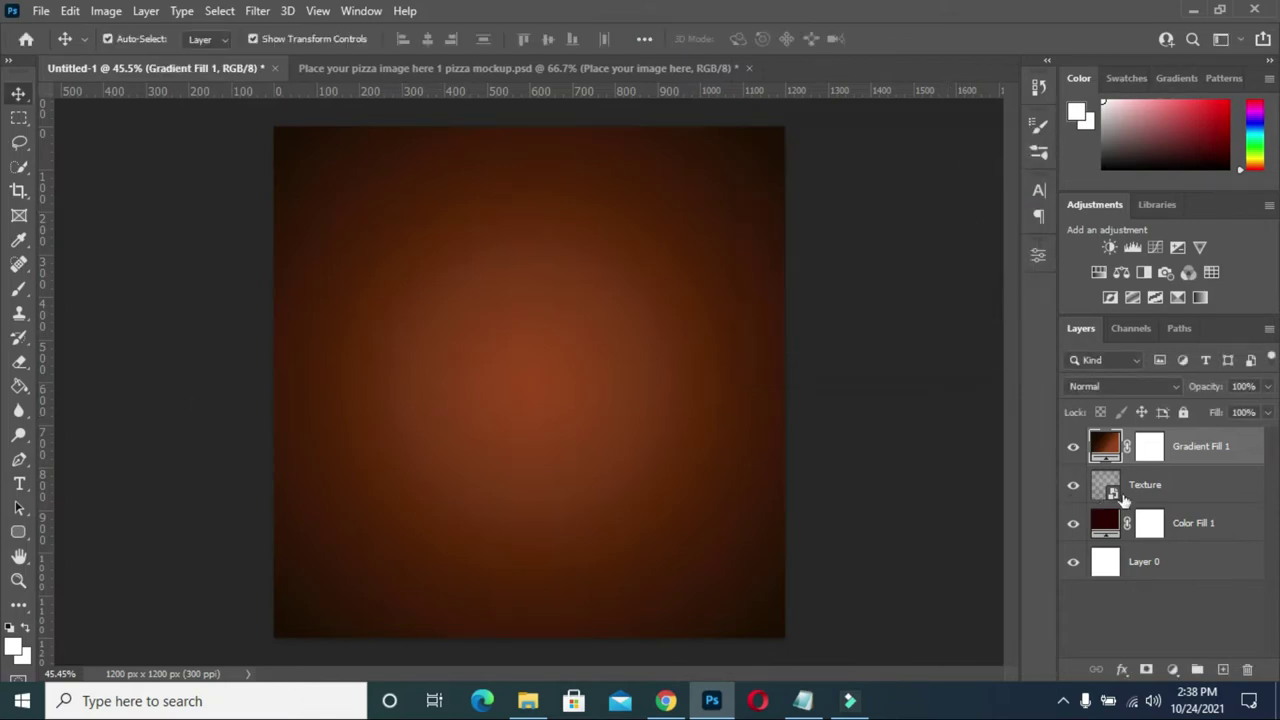
Drag the Overlays Noise image from the Pizza folder onto the poster canvas.
click(528, 701)
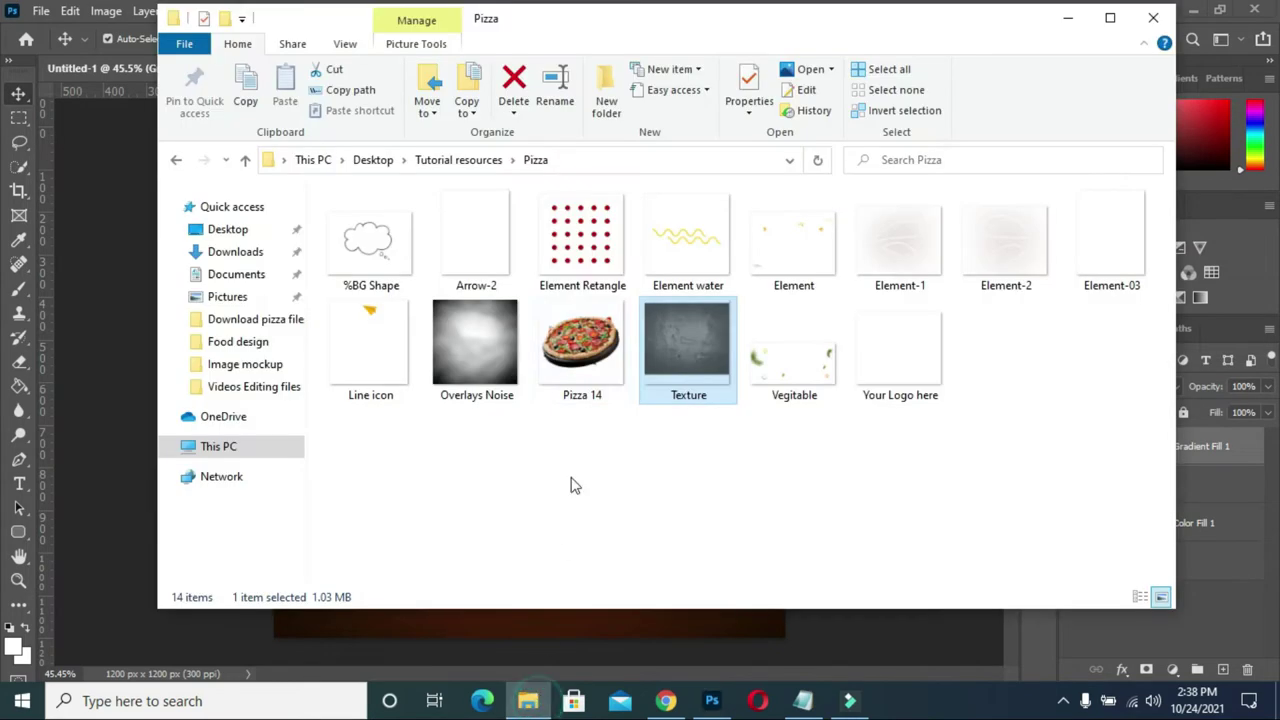
click(470, 346)
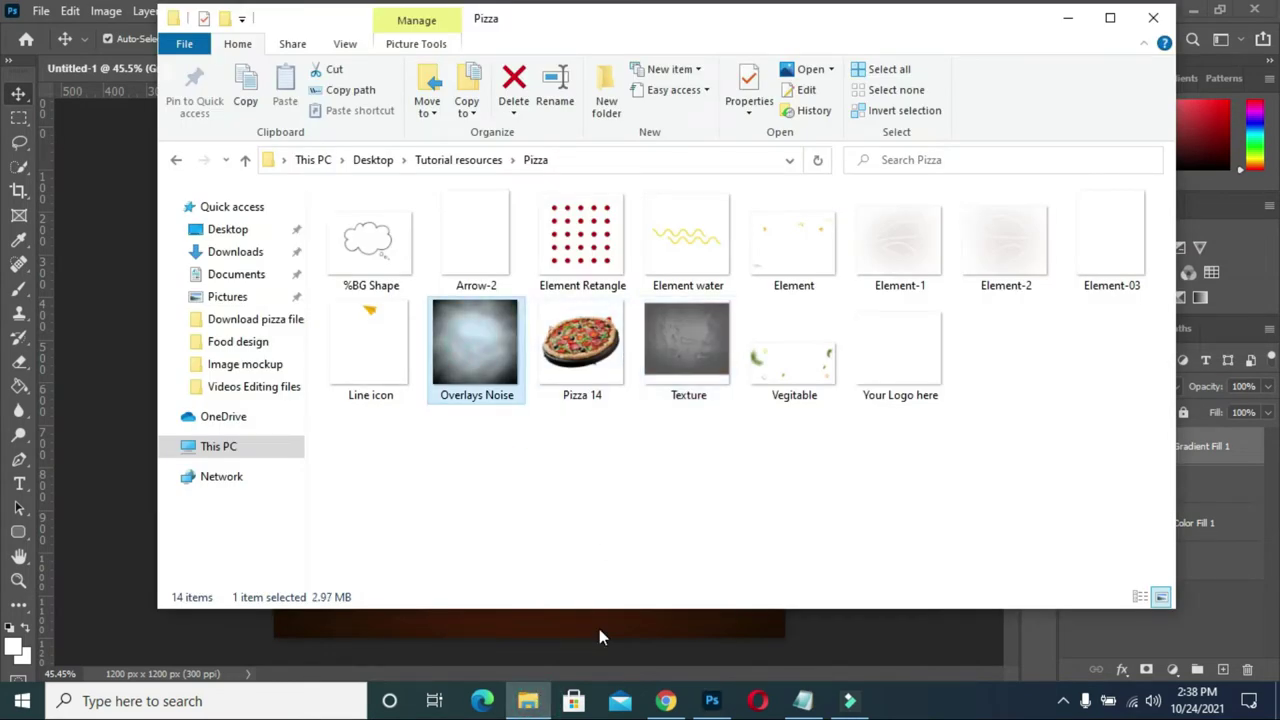
drag(599, 629, 599, 629)
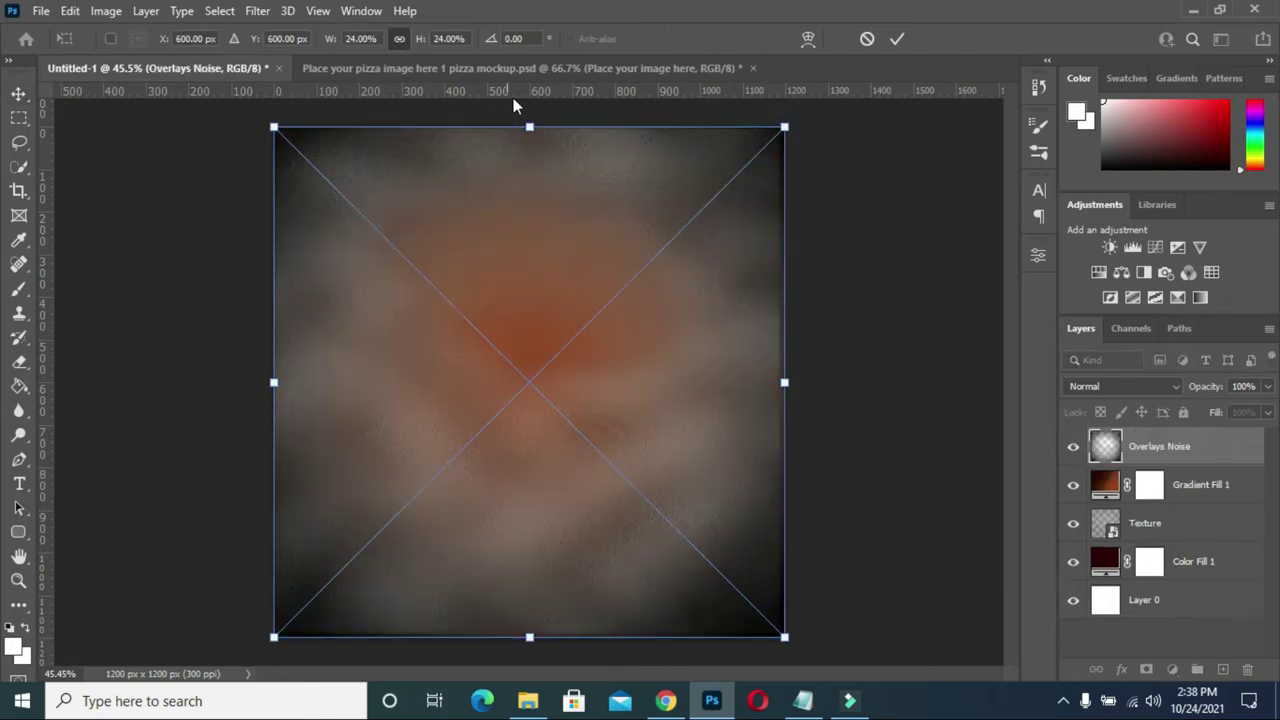
Scale Overlays Noise slightly beyond the canvas top and bottom and commit.
drag(529, 127, 533, 108)
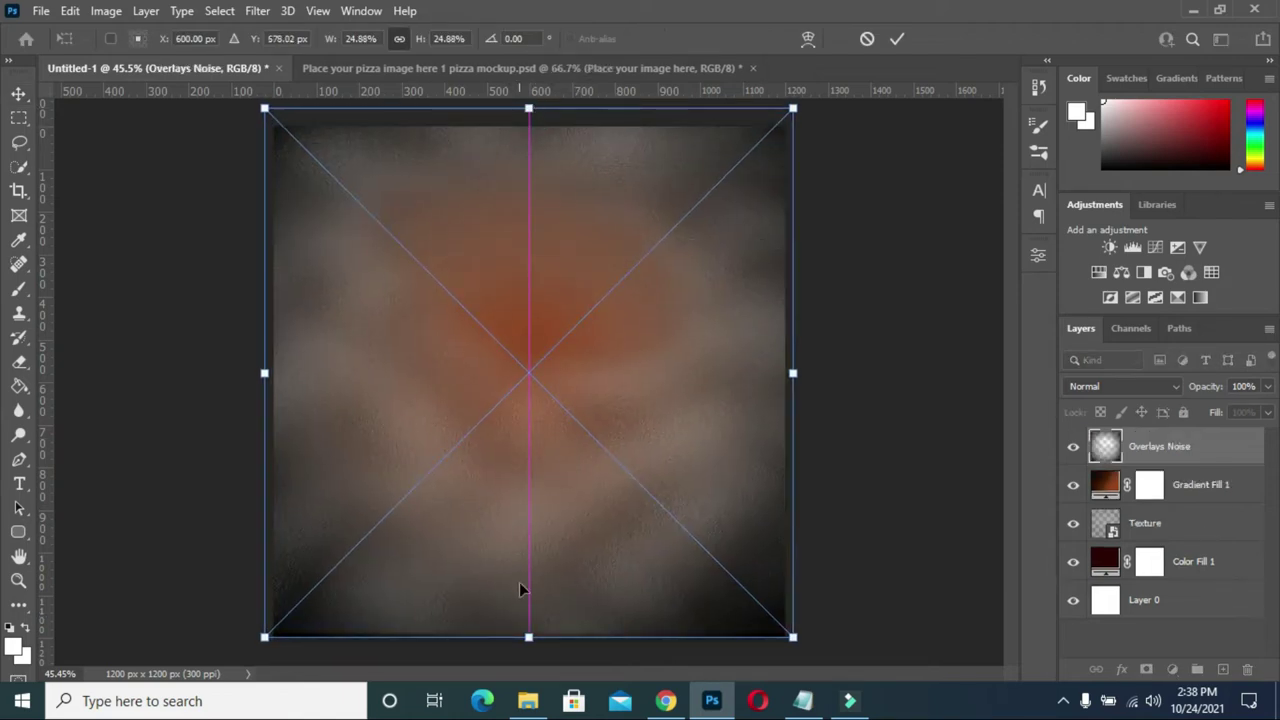
drag(529, 637, 529, 651)
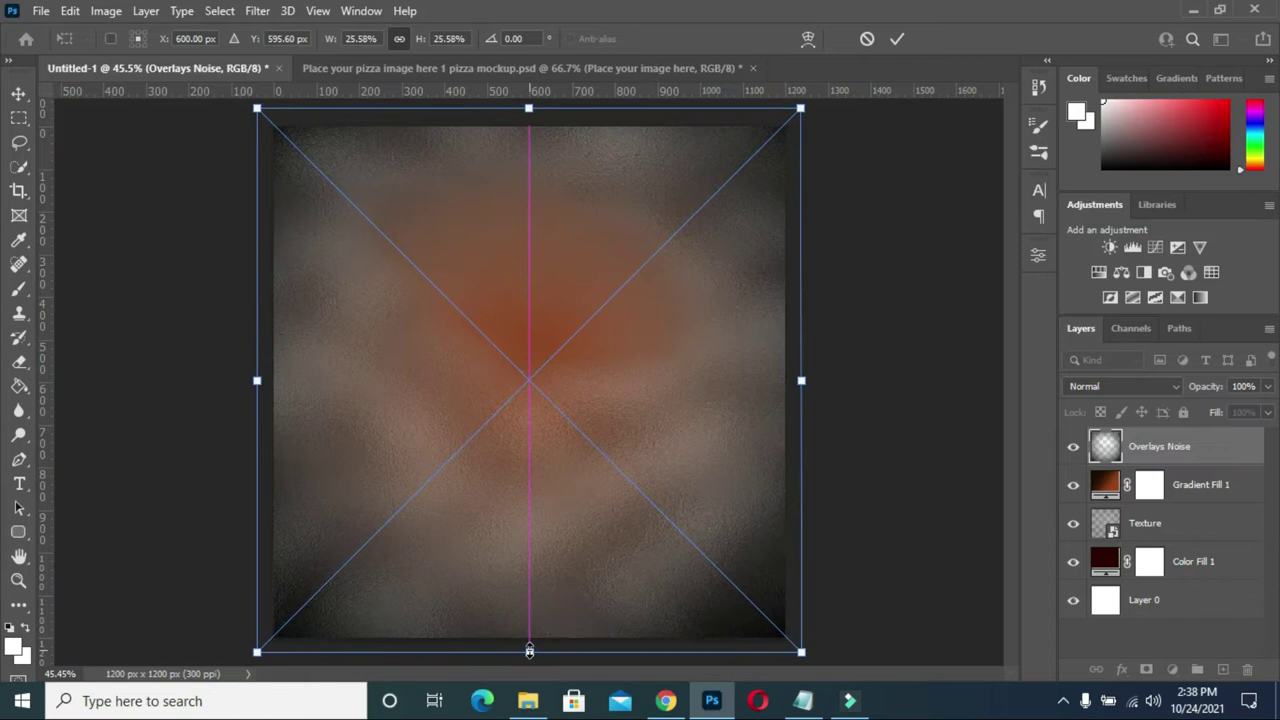
click(897, 39)
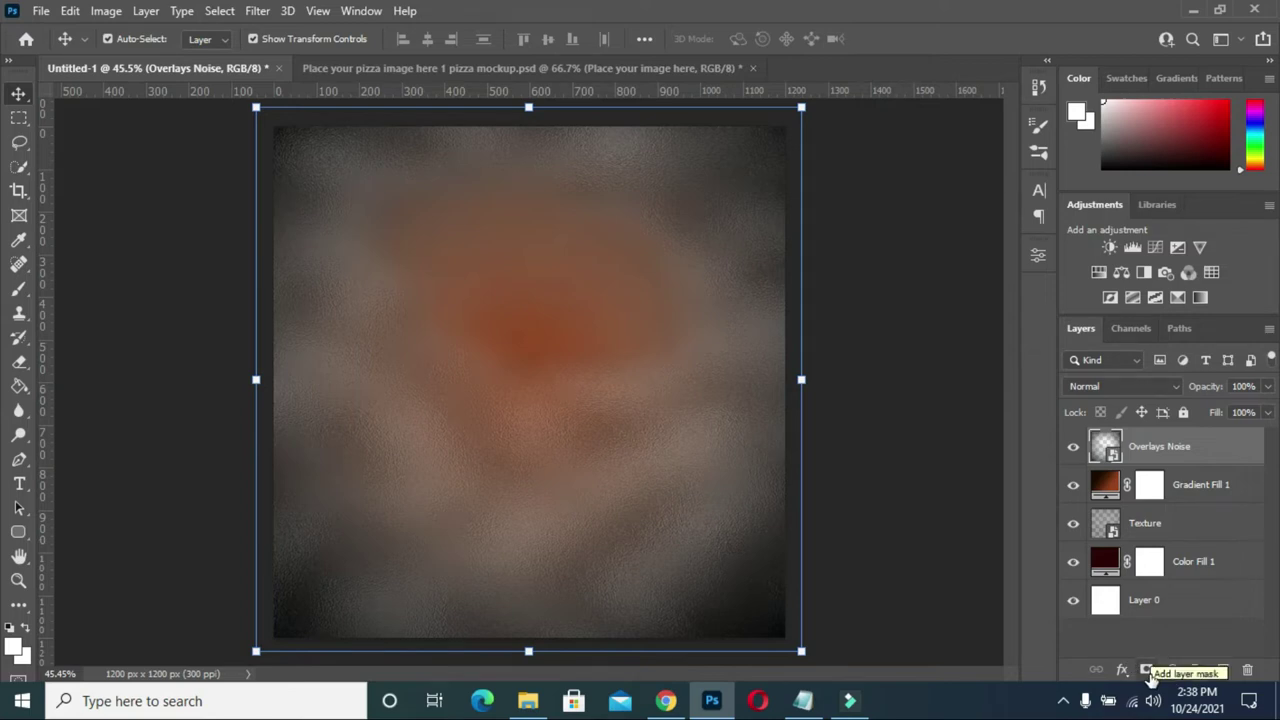
Add another gradient fill layer with its left colour stop set to deep maroon #270d0e.
click(1172, 669)
click(1162, 356)
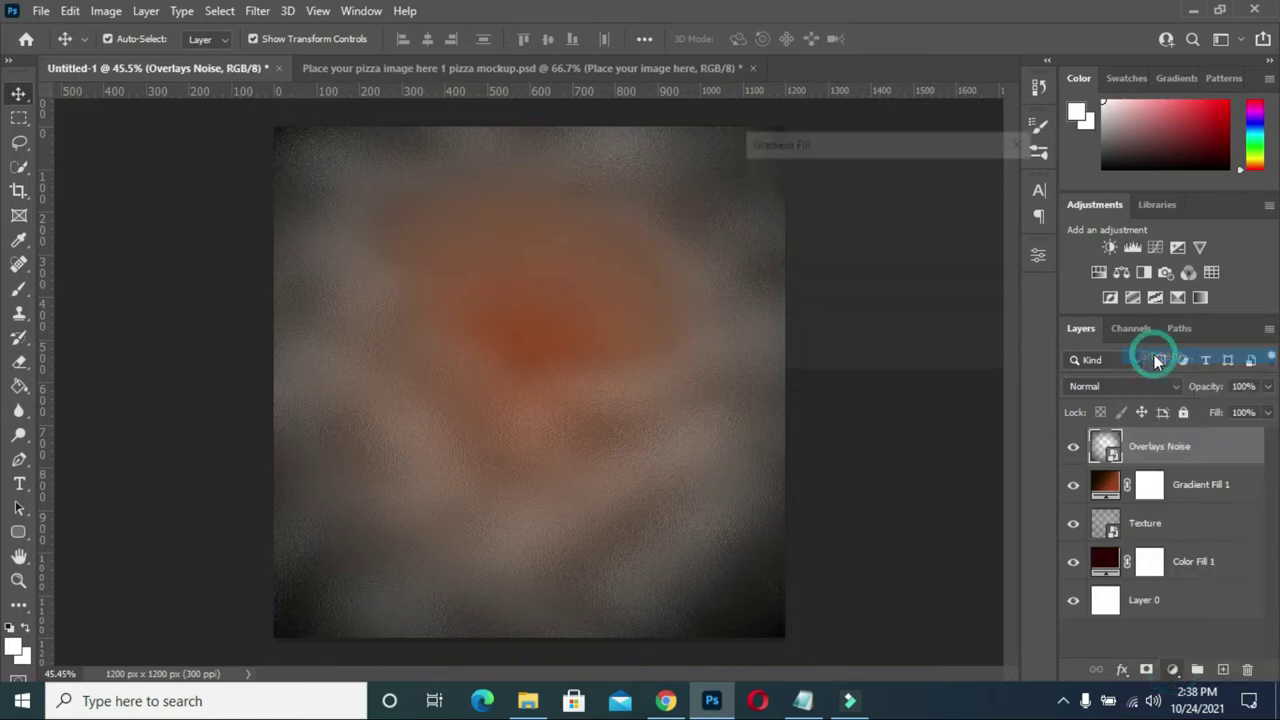
click(856, 180)
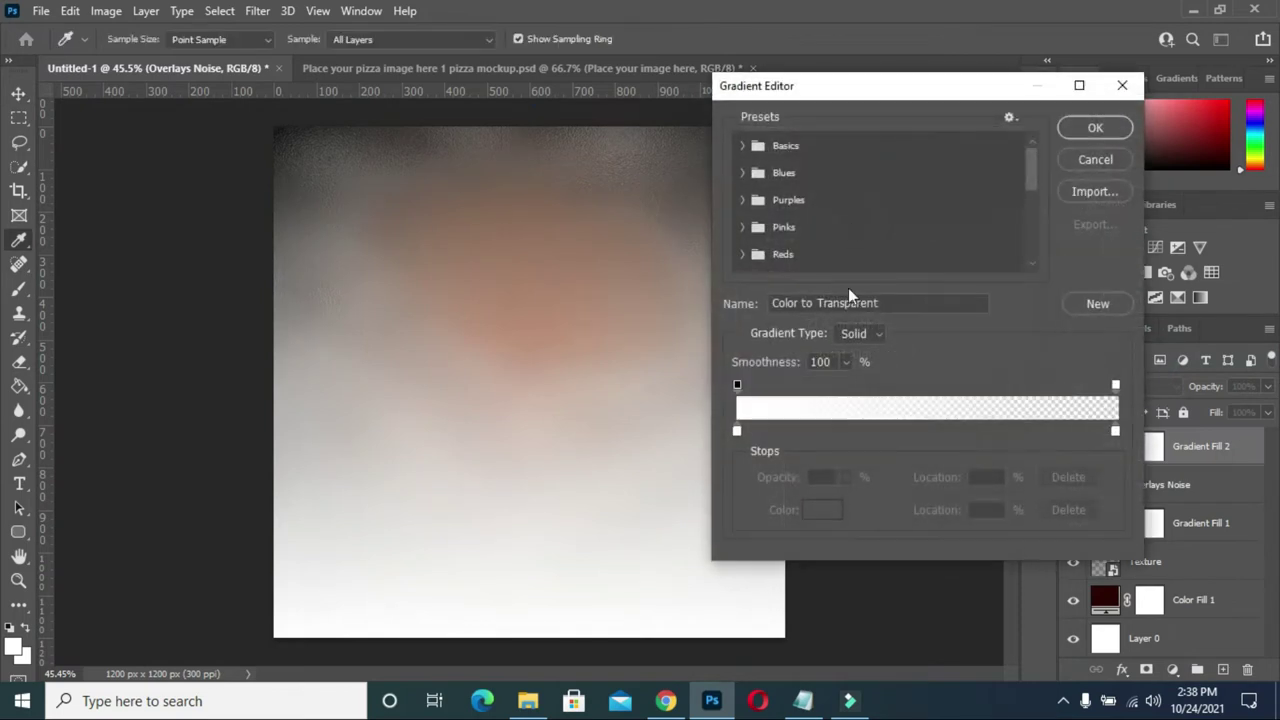
click(736, 430)
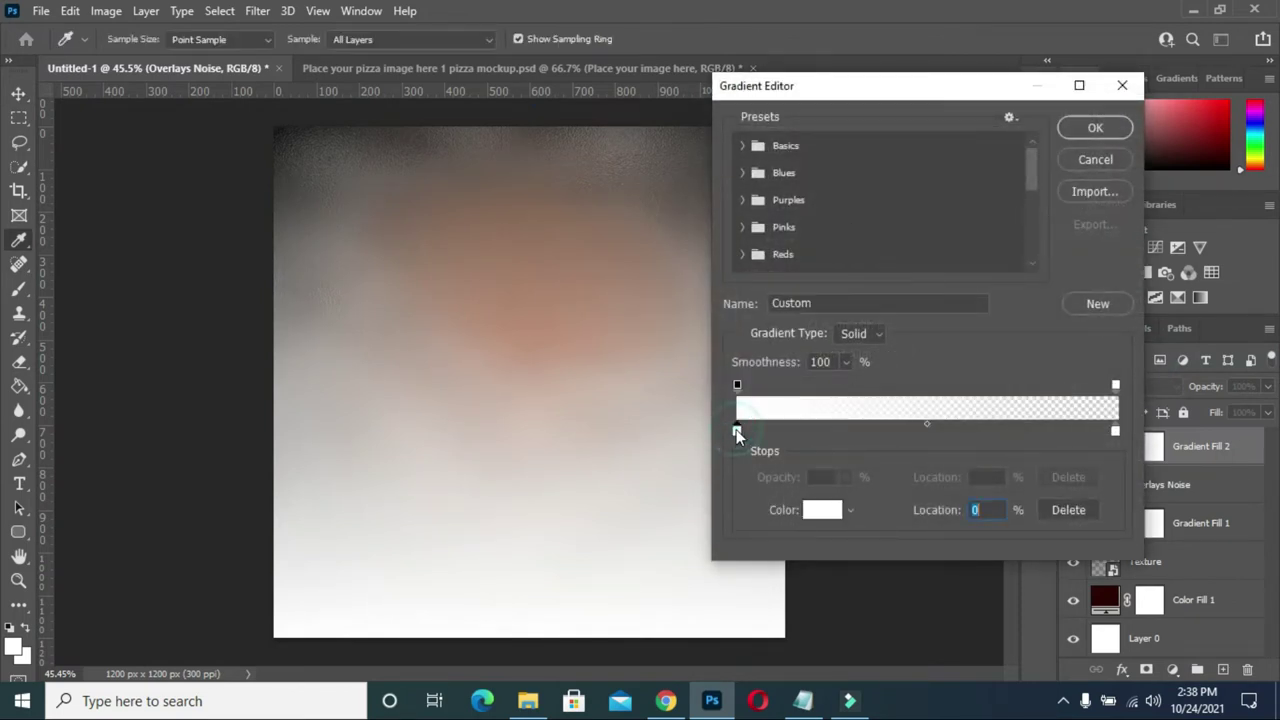
click(816, 510)
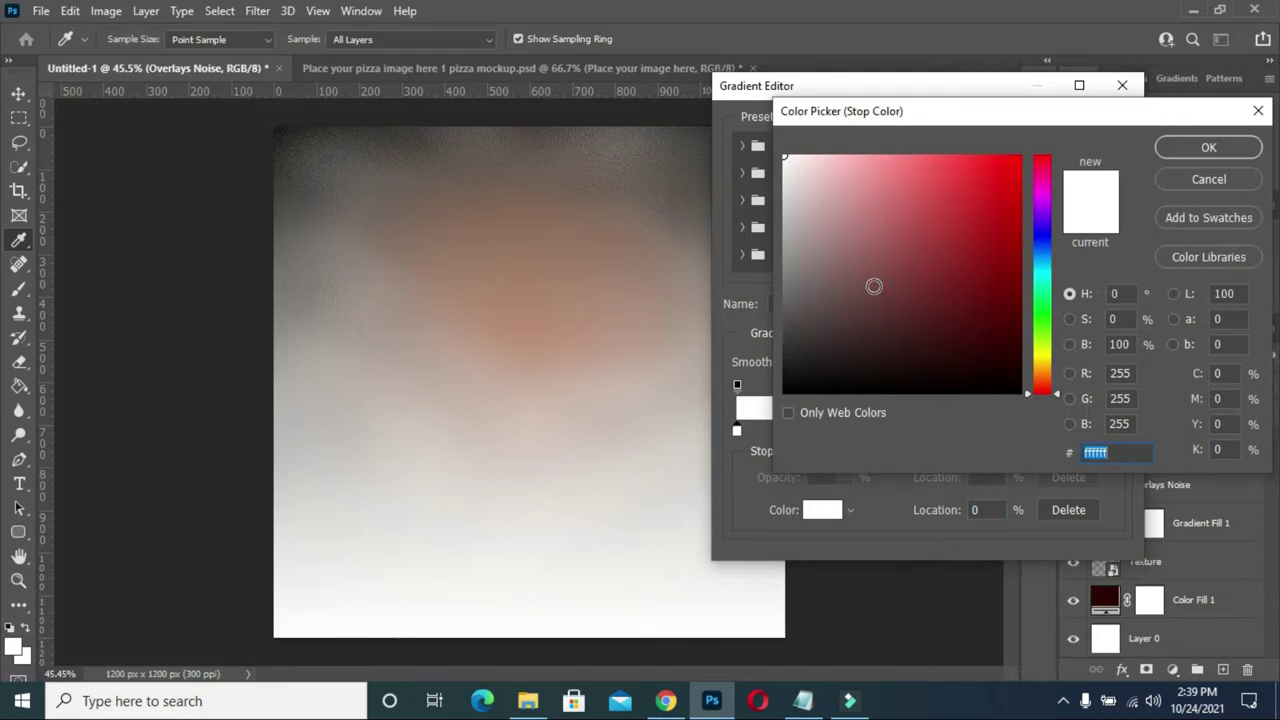
drag(874, 287, 1020, 393)
text(270)
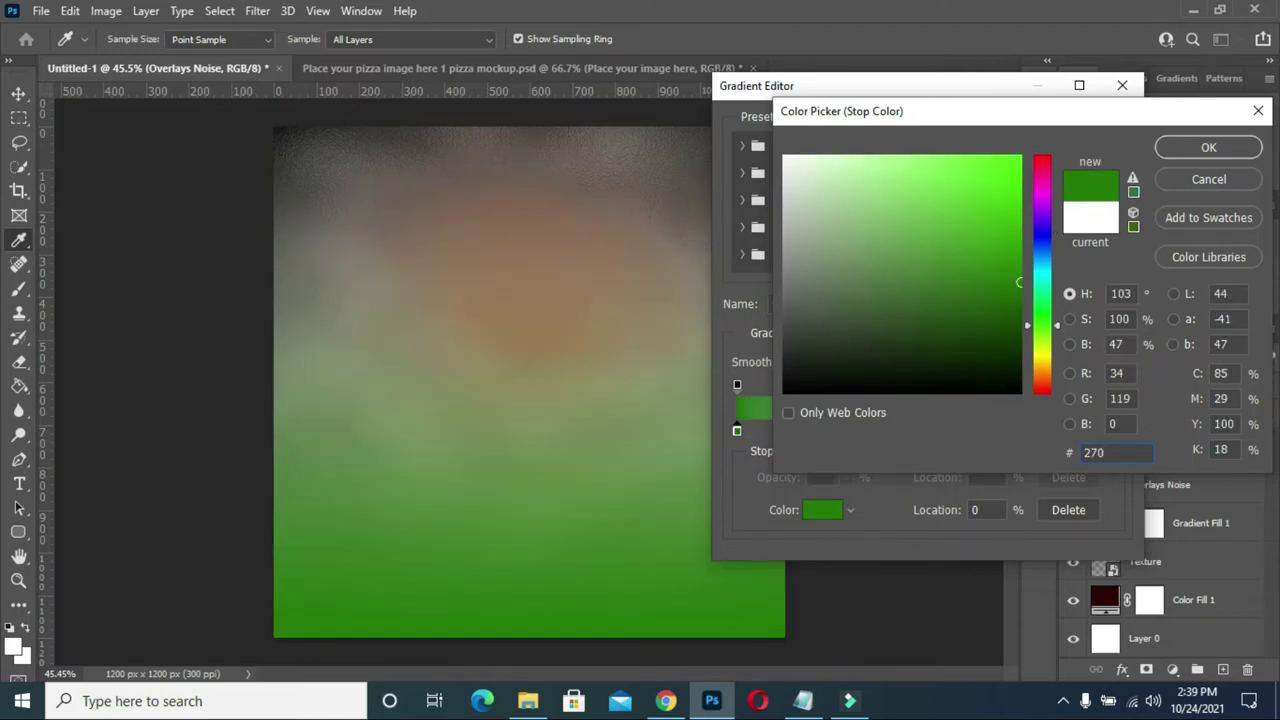
text(e)
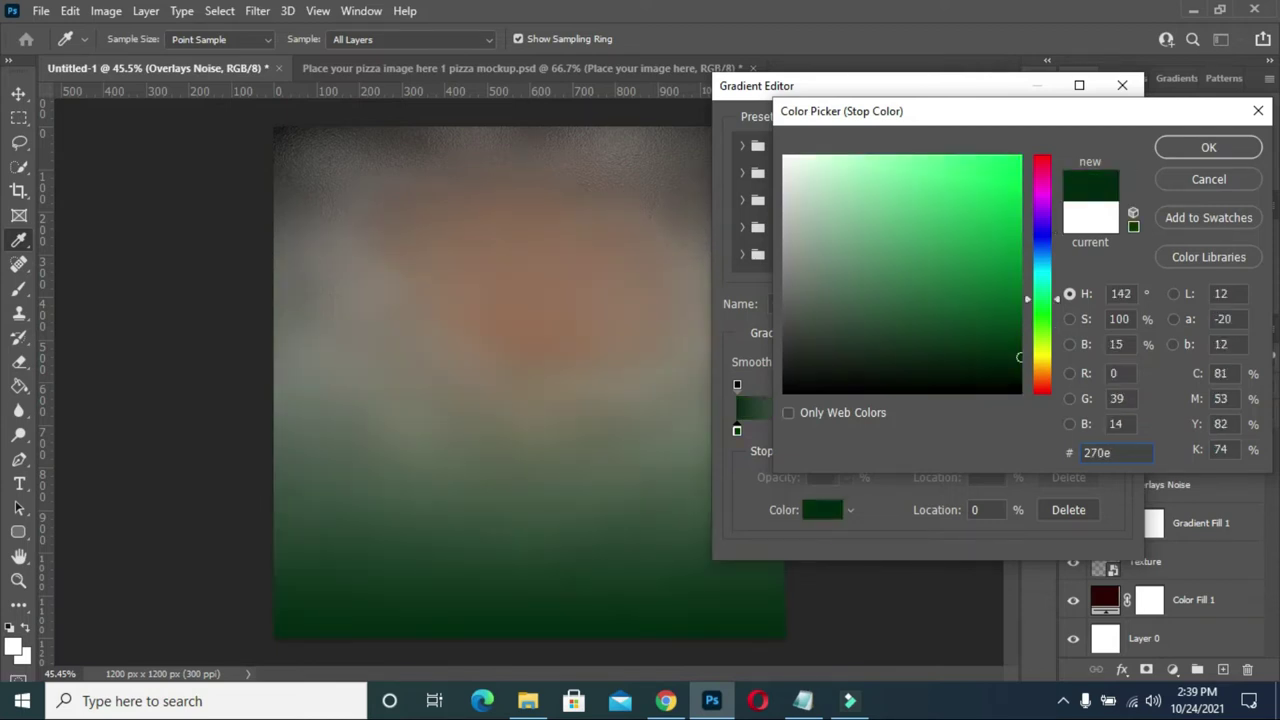
key(BackSpace)
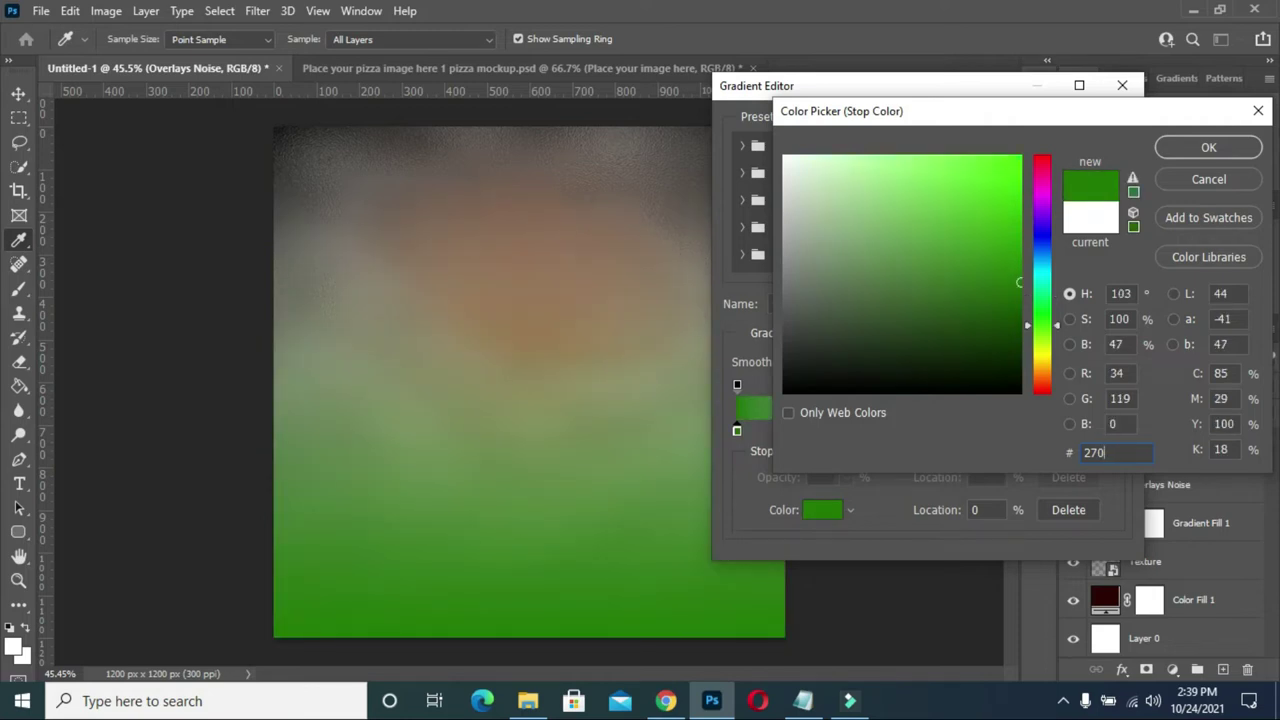
text(d)
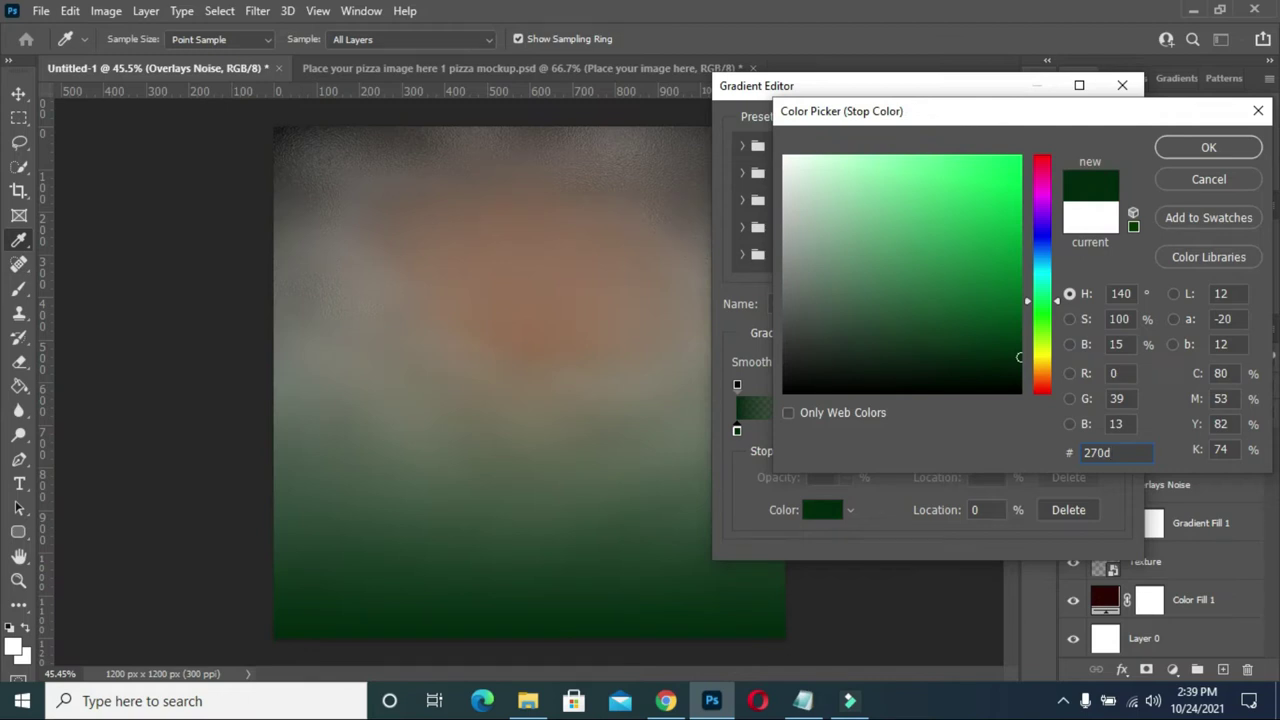
text(e)
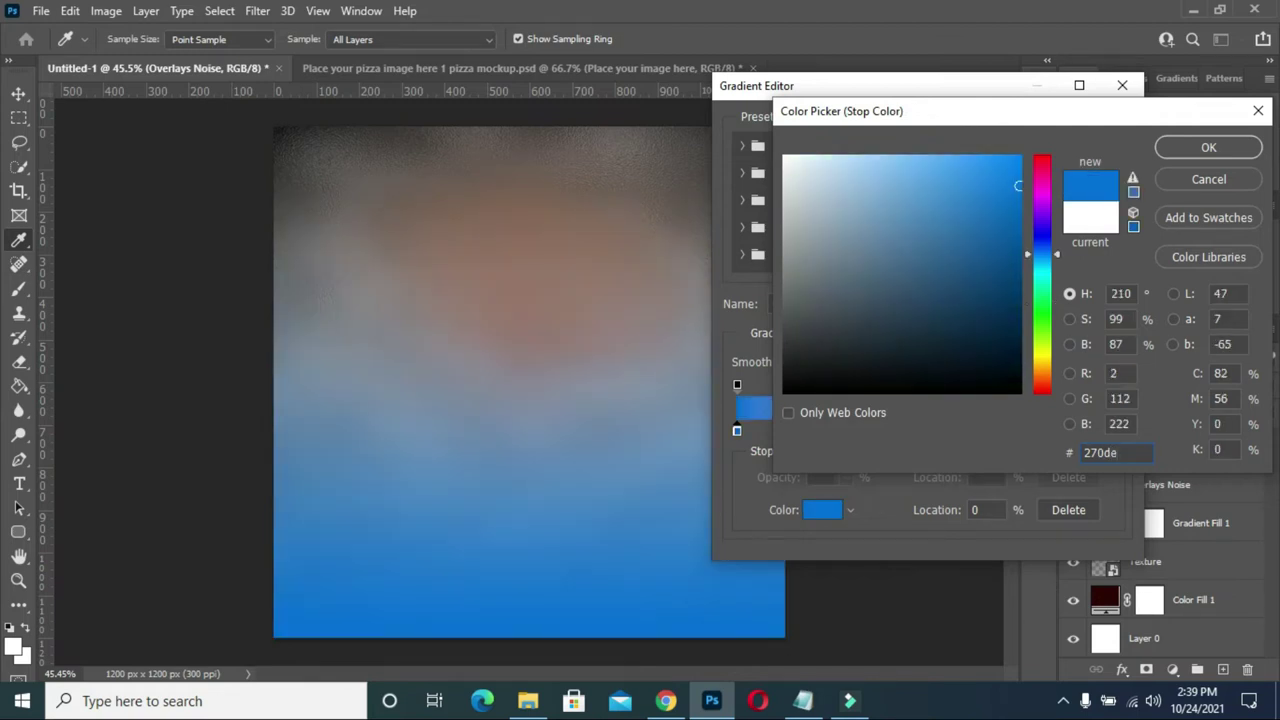
key(BackSpace)
text(0e)
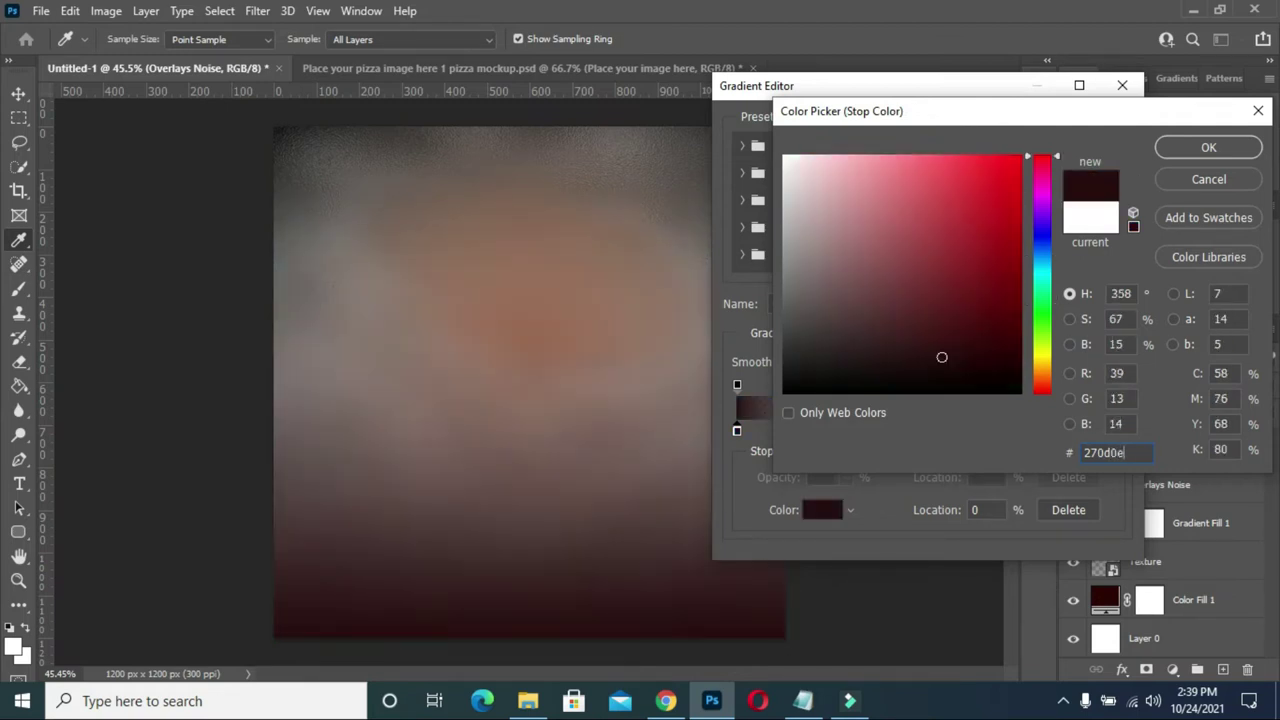
click(1195, 145)
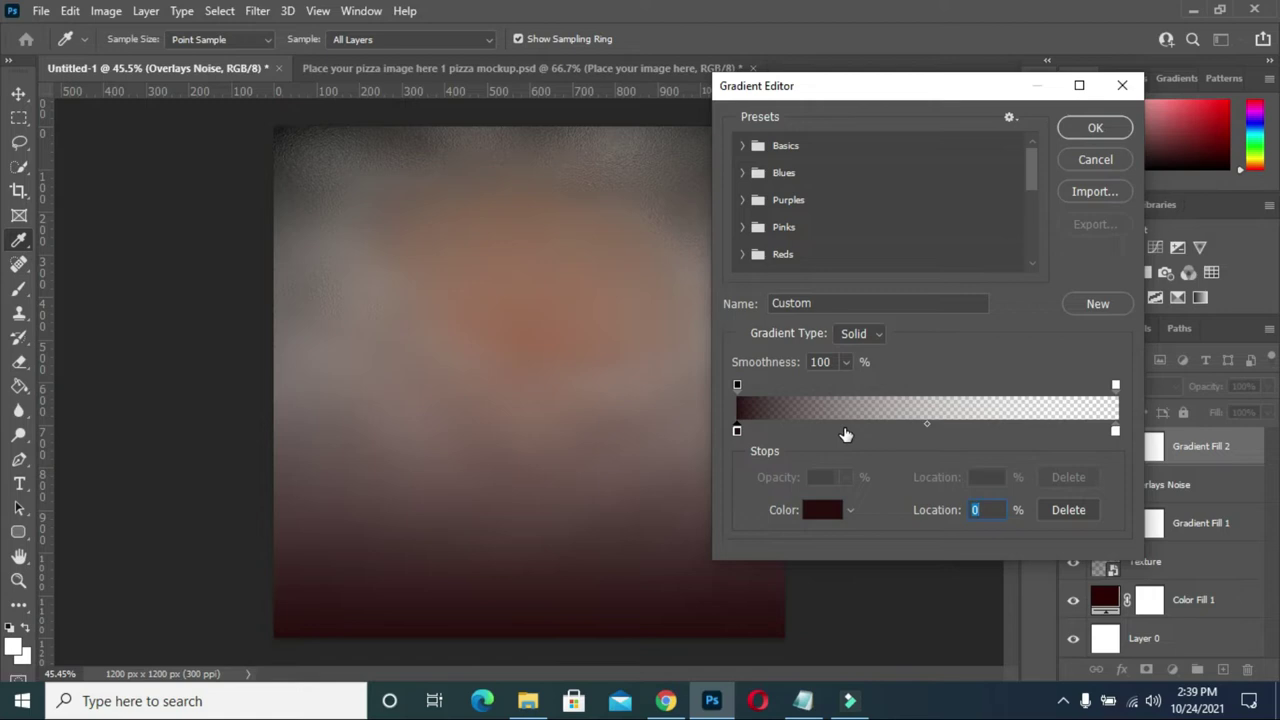
Set the gradient's right colour stop to red #8e191c and its right opacity to 100%.
click(1116, 434)
click(822, 513)
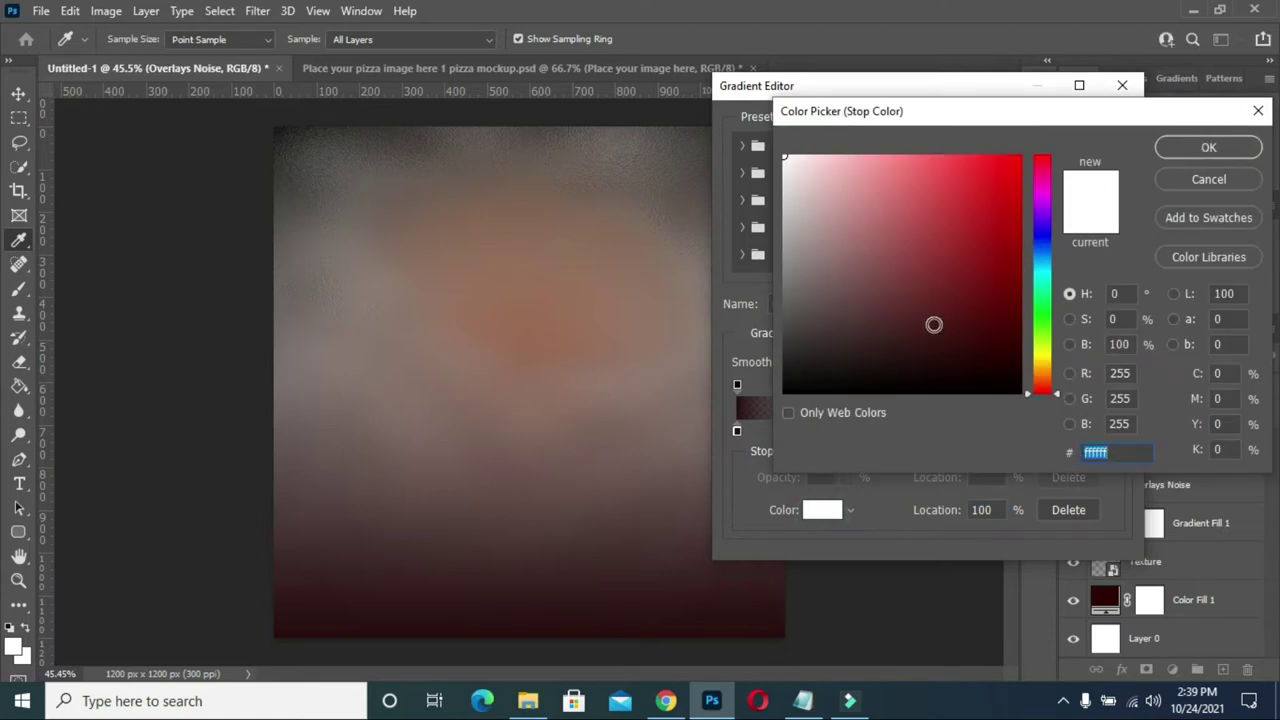
text(8)
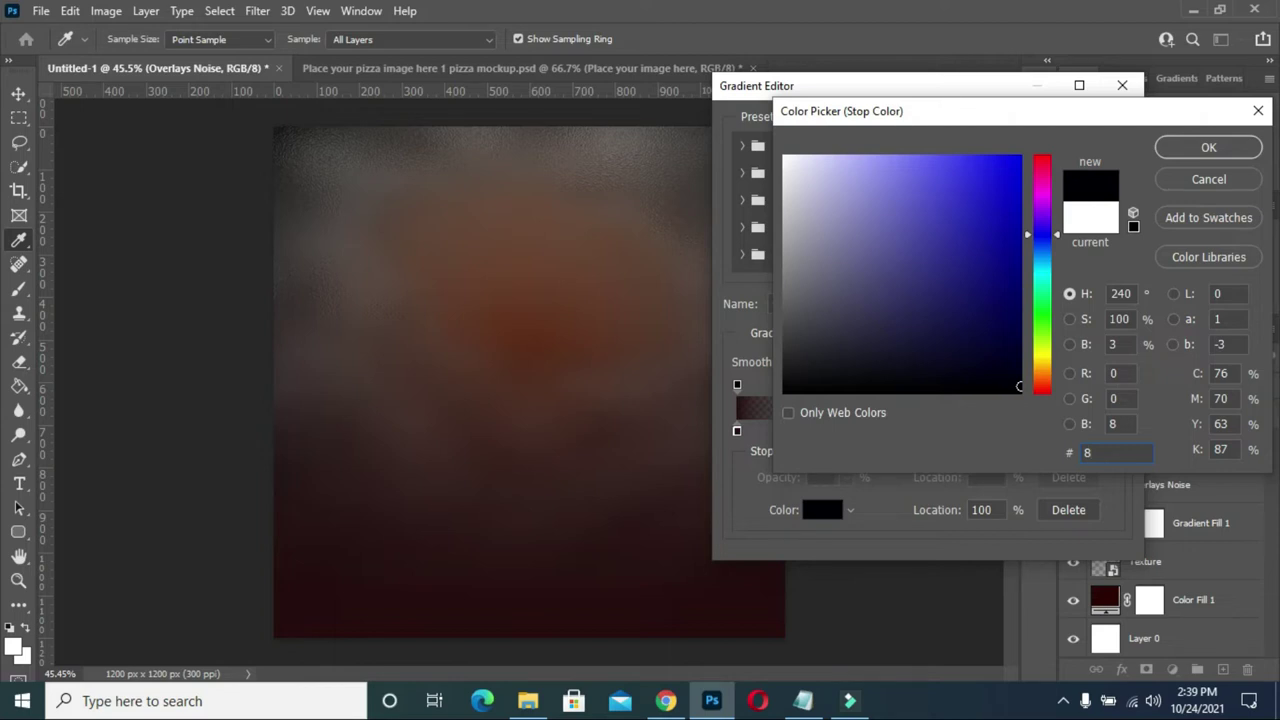
text(e)
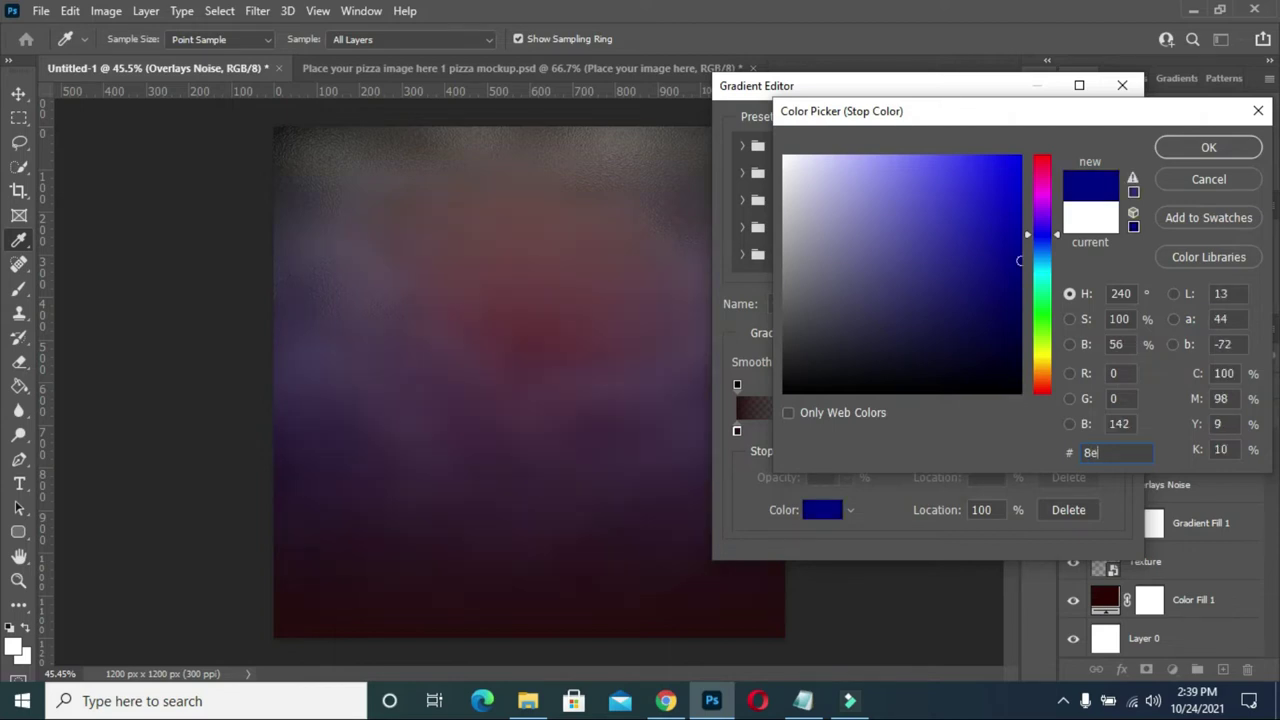
text(1)
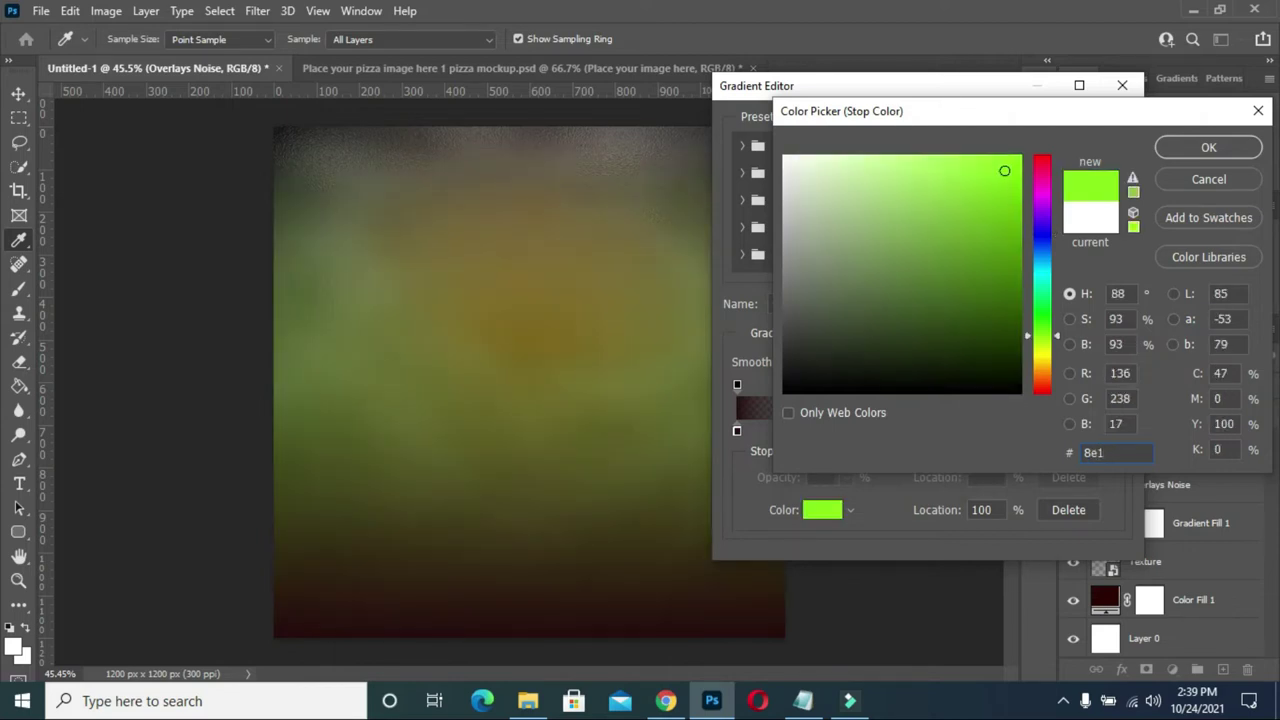
text(91)
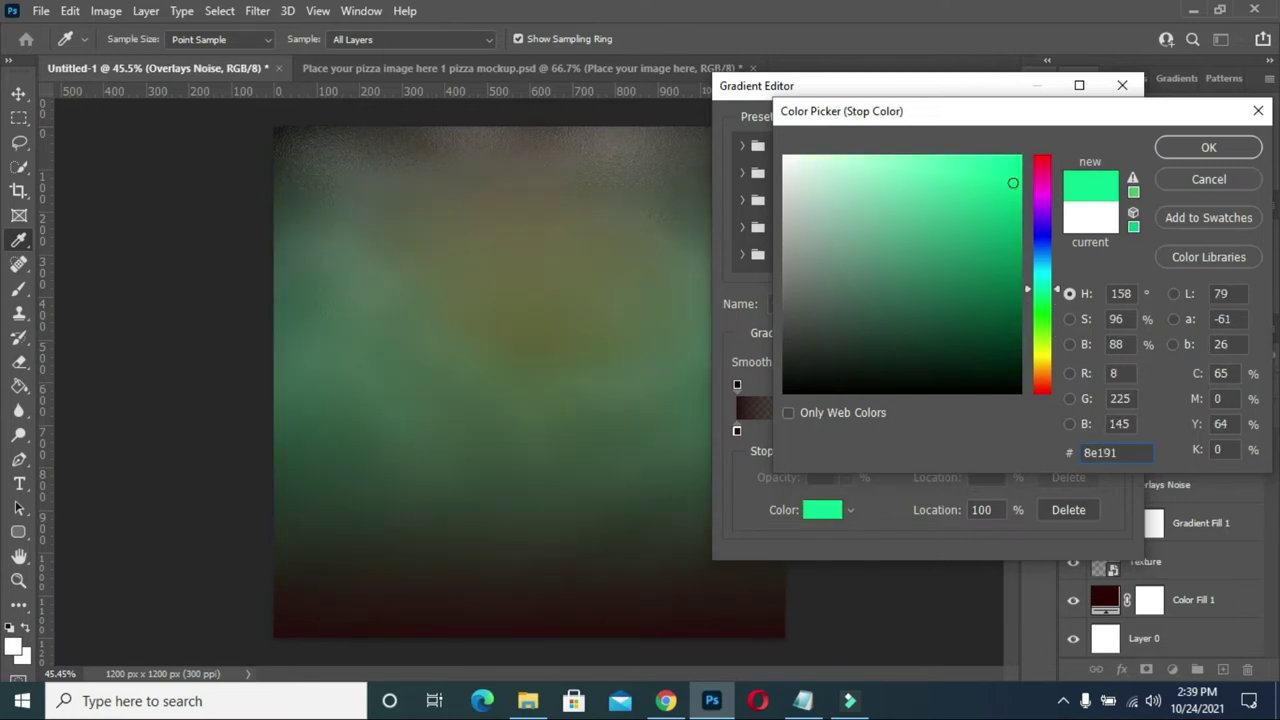
text(c)
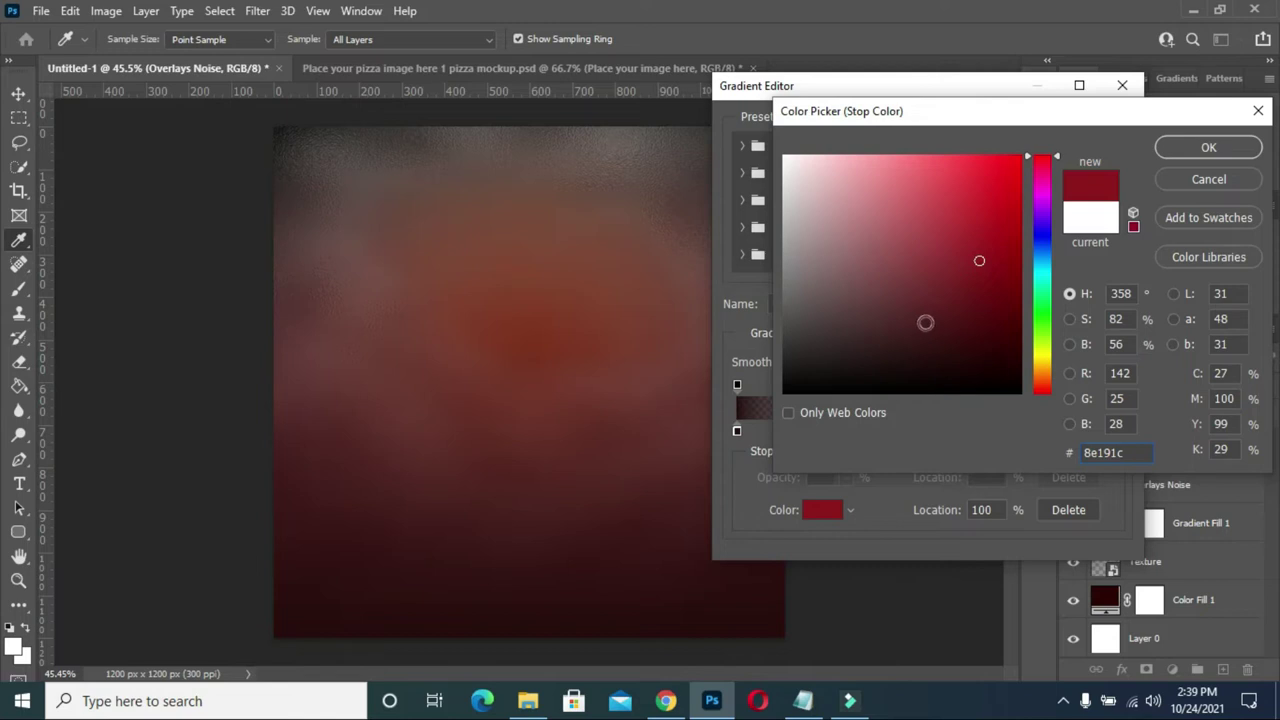
click(1209, 147)
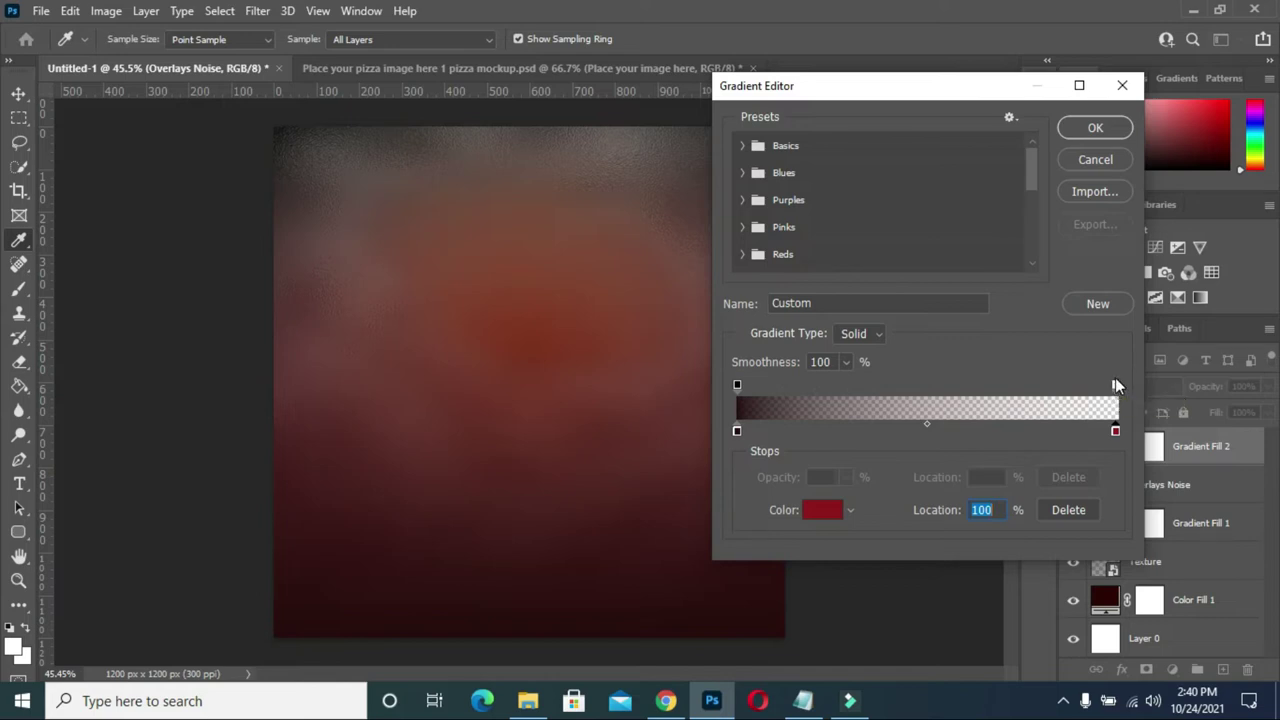
click(1115, 383)
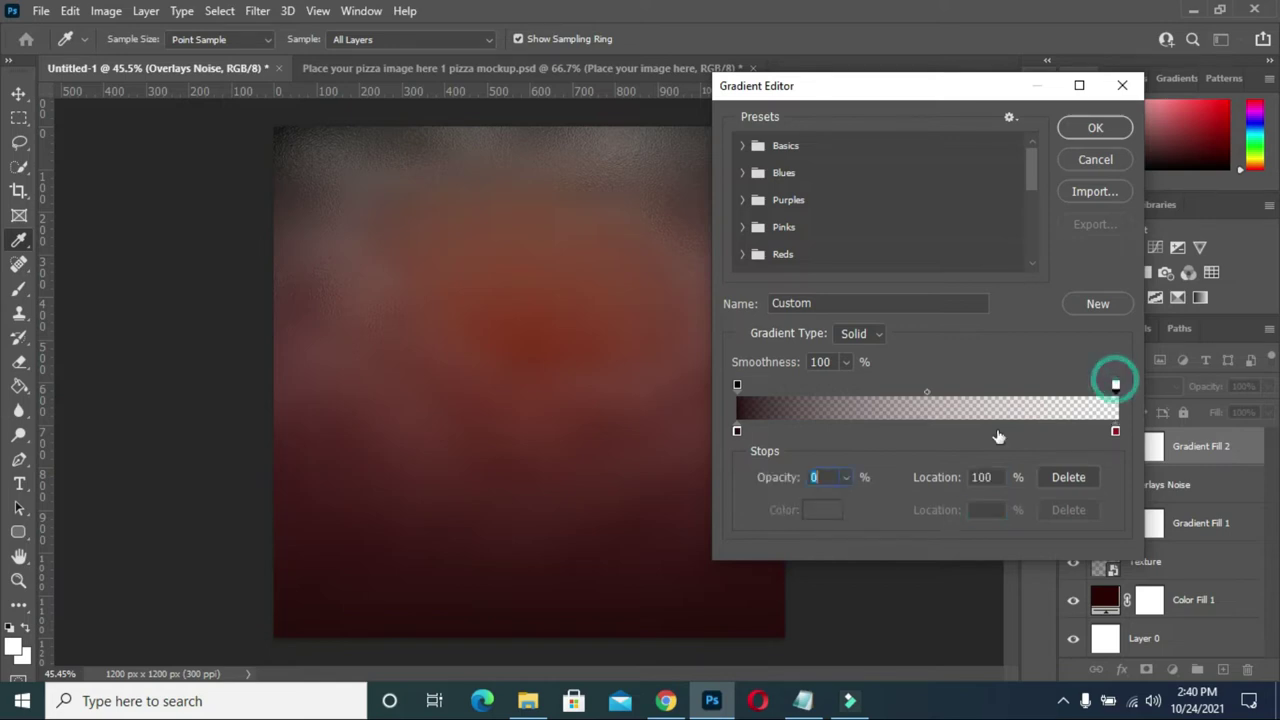
drag(770, 480, 922, 477)
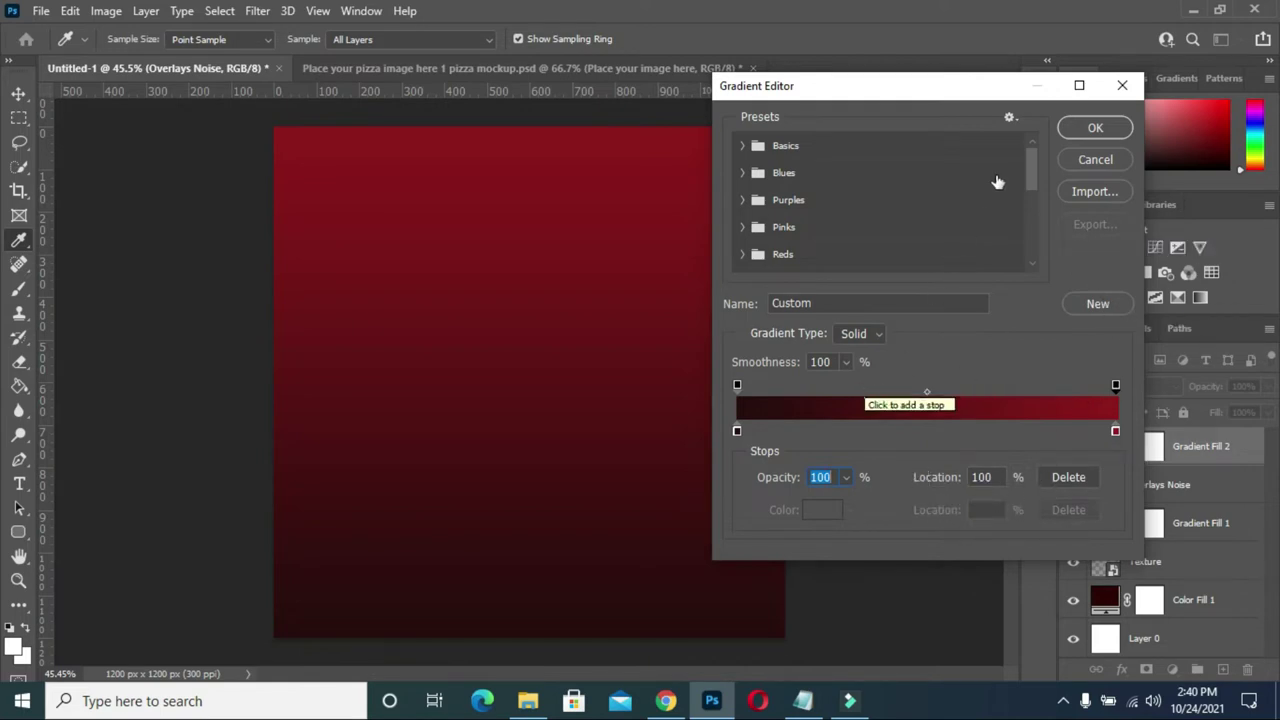
Apply the second gradient fill at 111% scale, then select the Overlays Noise layer.
click(1094, 128)
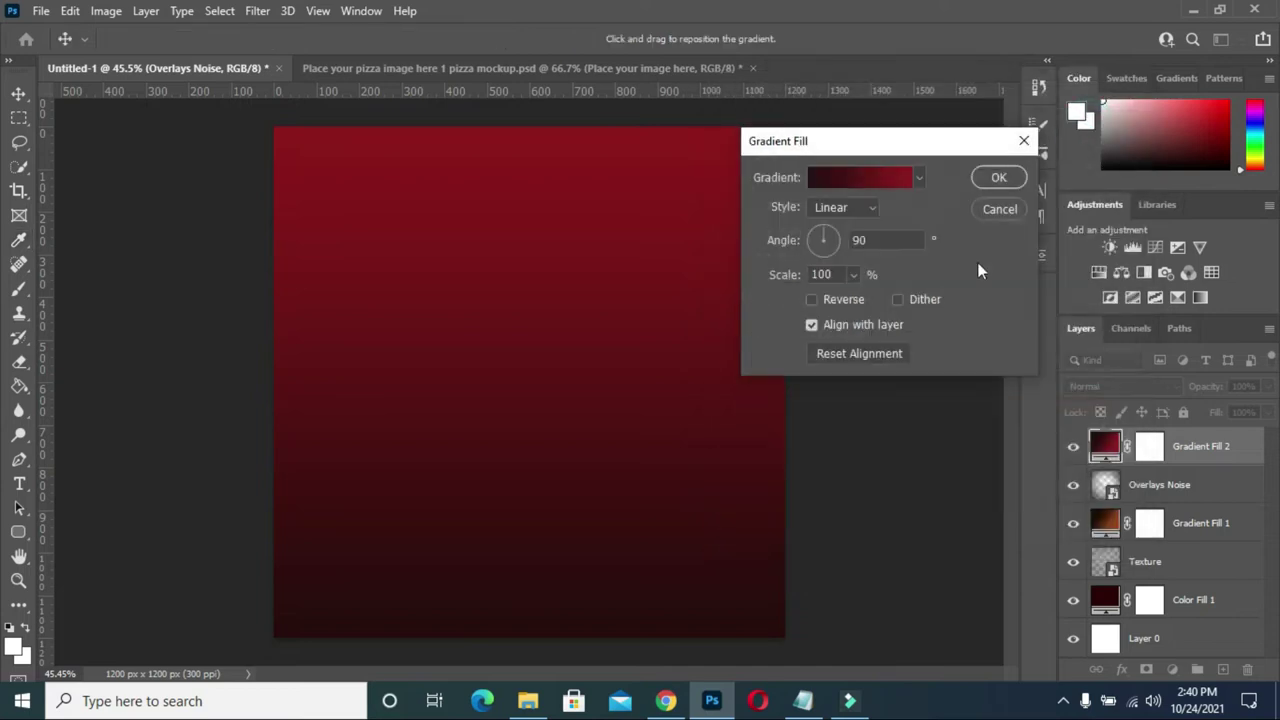
double_click(834, 274)
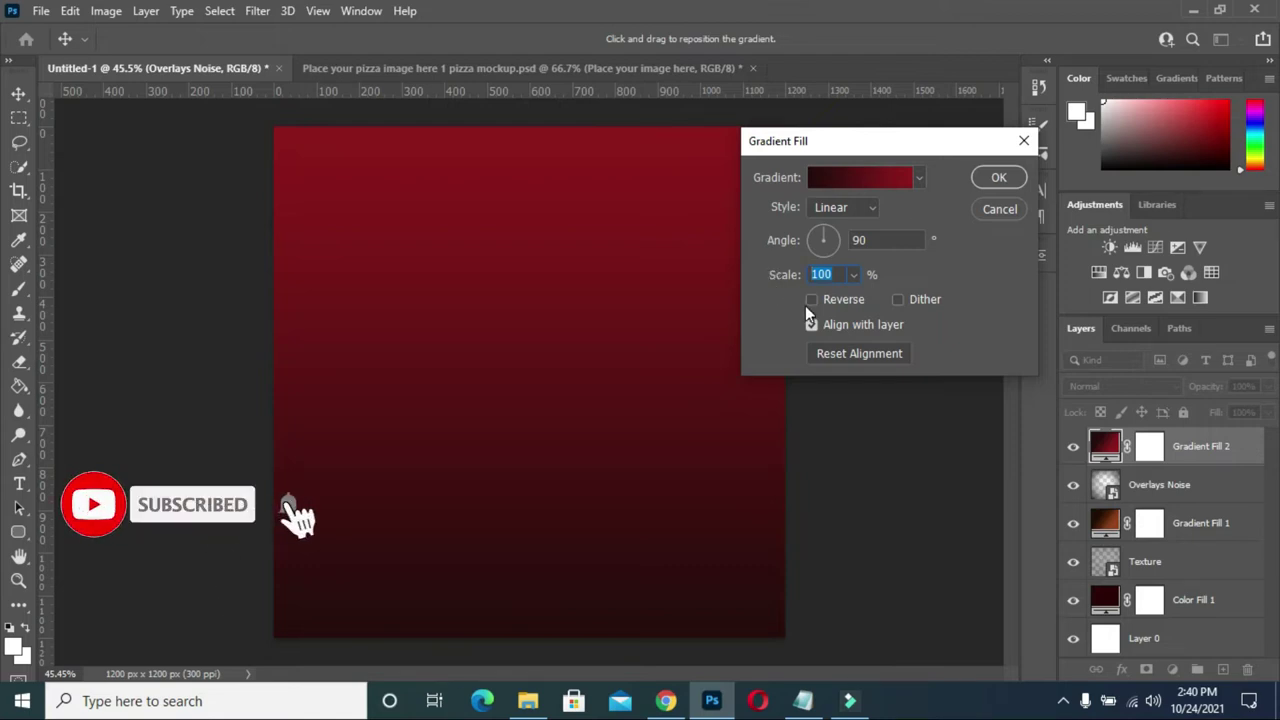
text(111)
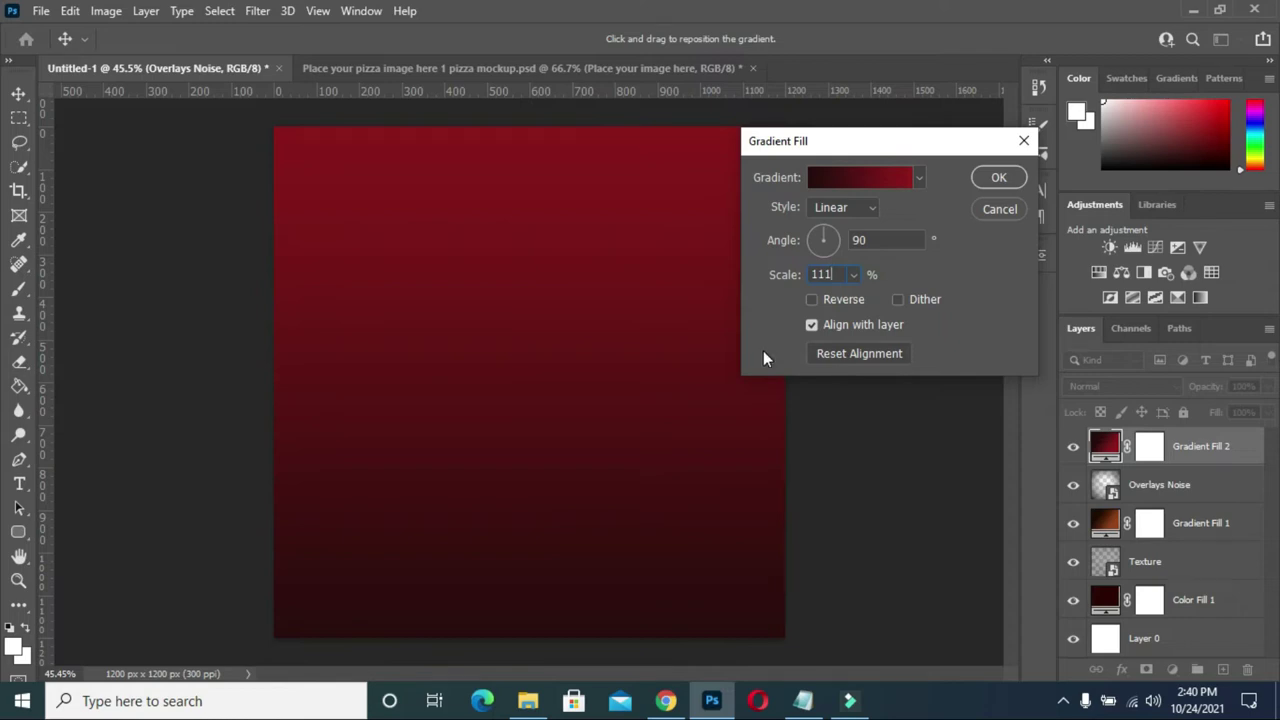
click(997, 178)
click(1157, 485)
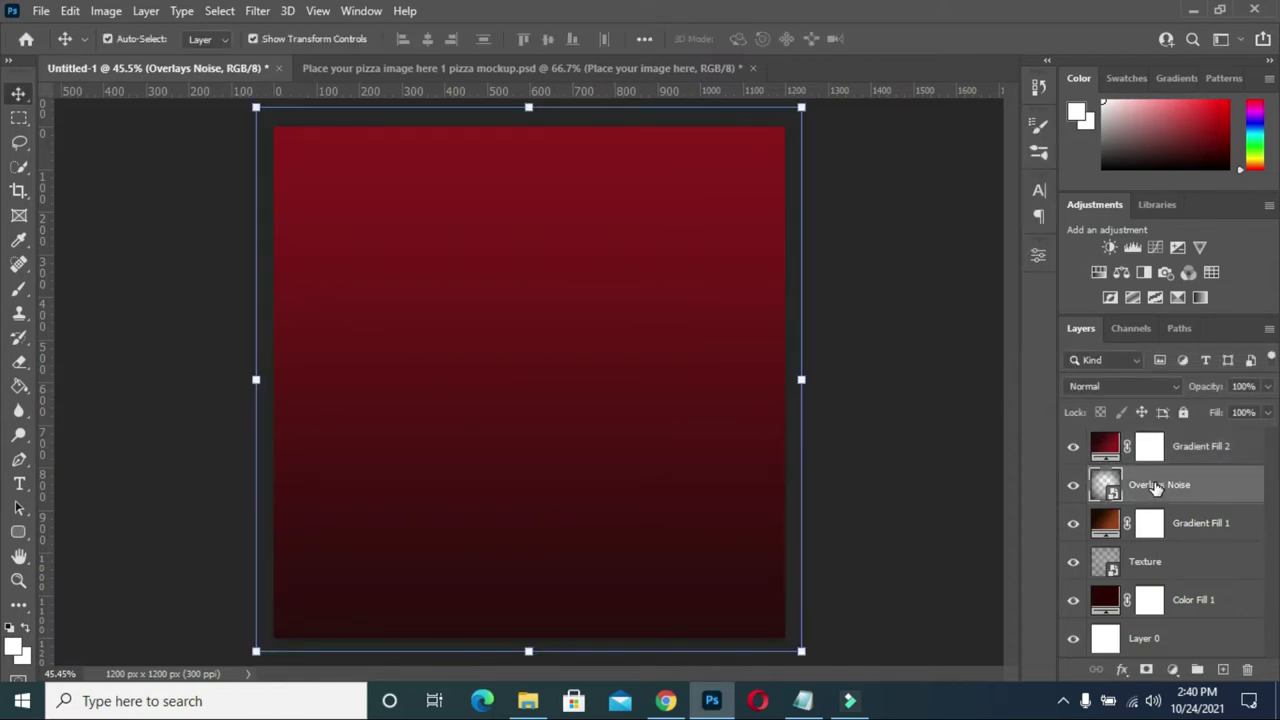
ctrl+click(1157, 485)
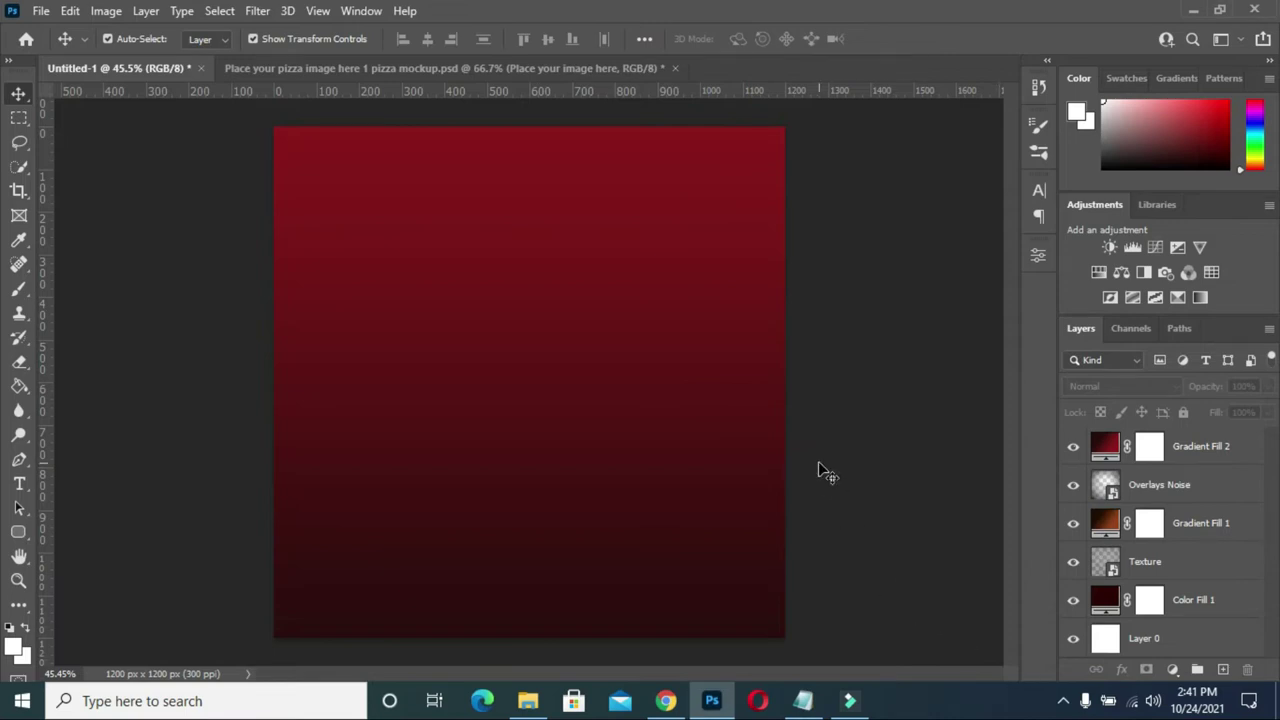
Set the Overlays Noise and Gradient Fill 2 layers to Overlay blend mode.
click(1178, 485)
click(1088, 384)
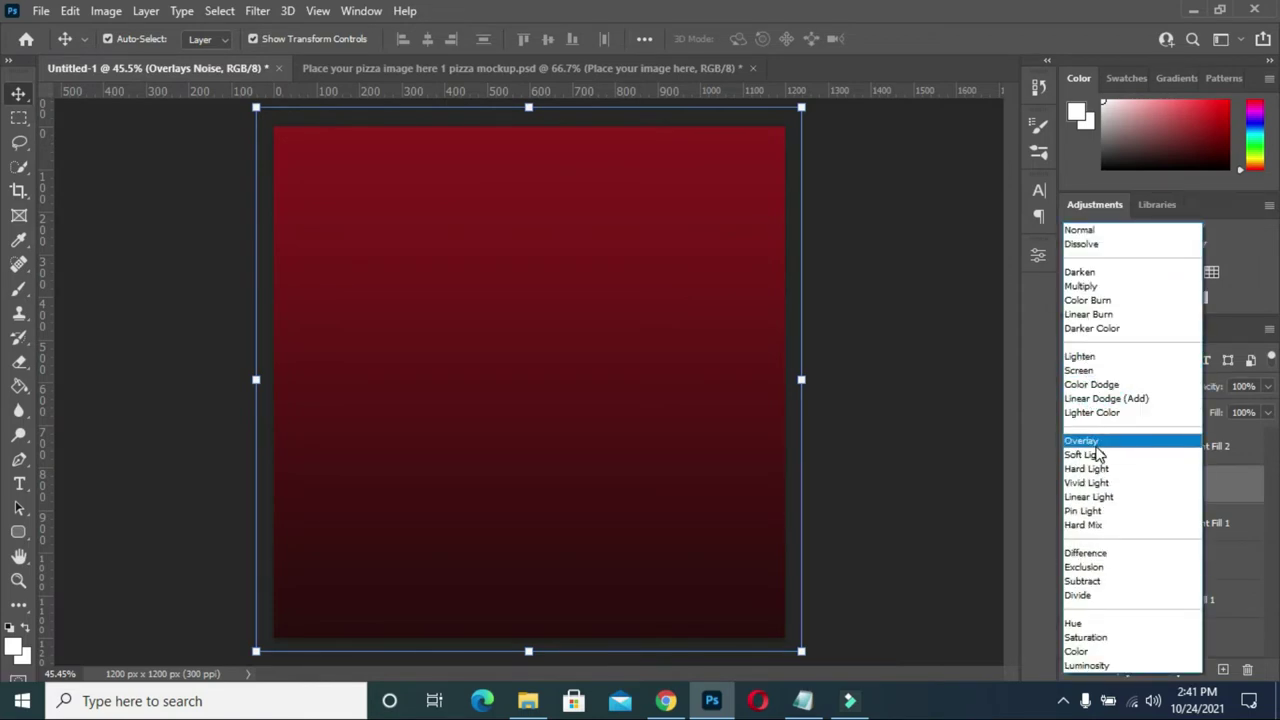
click(1094, 444)
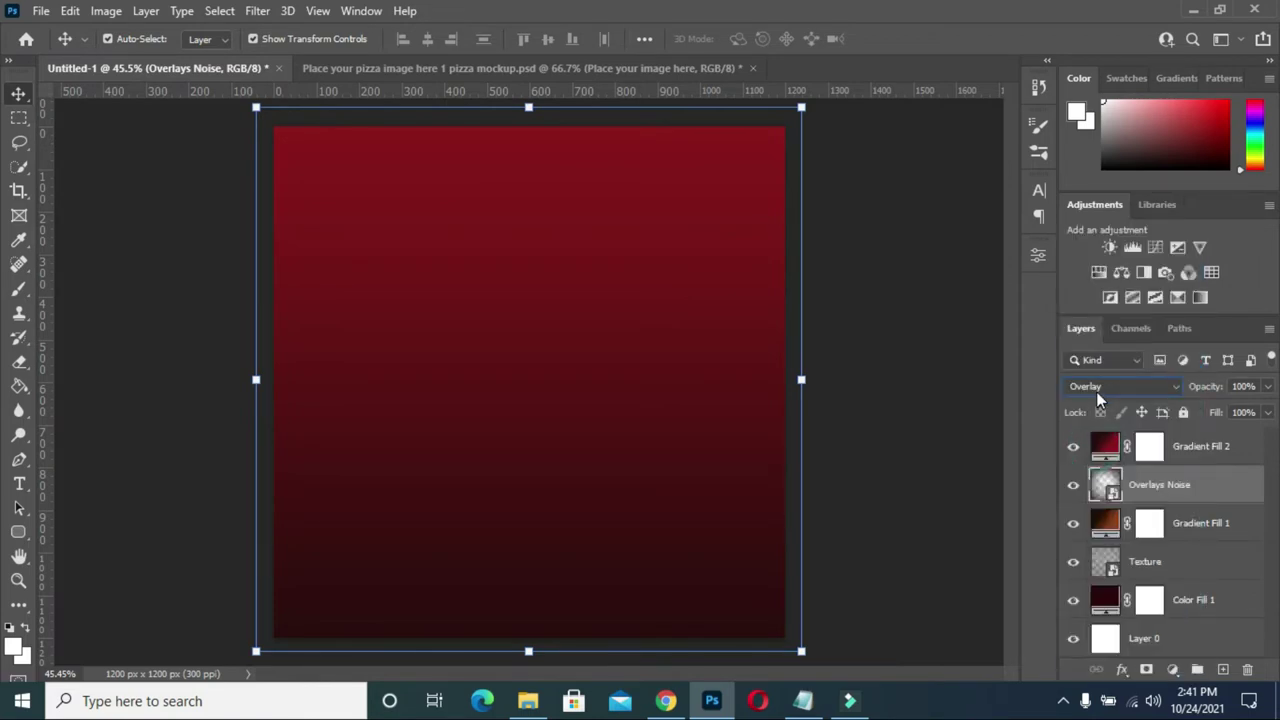
click(1187, 444)
click(1113, 386)
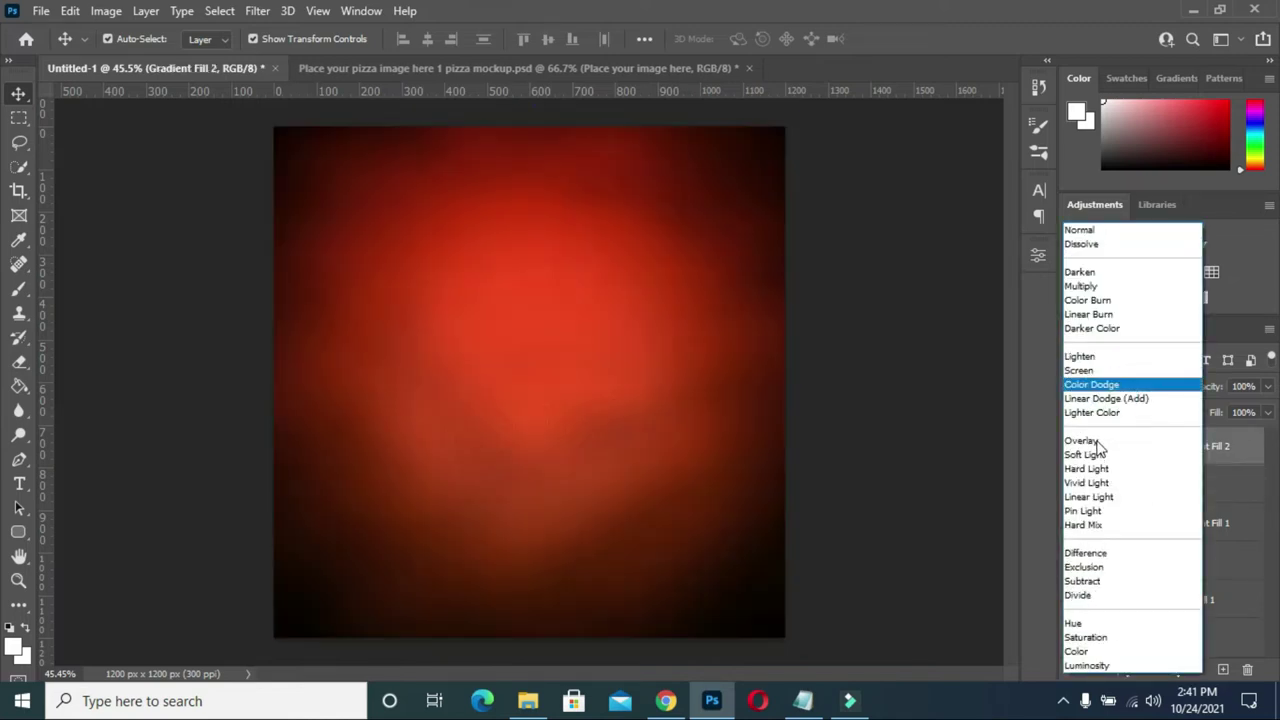
click(1095, 445)
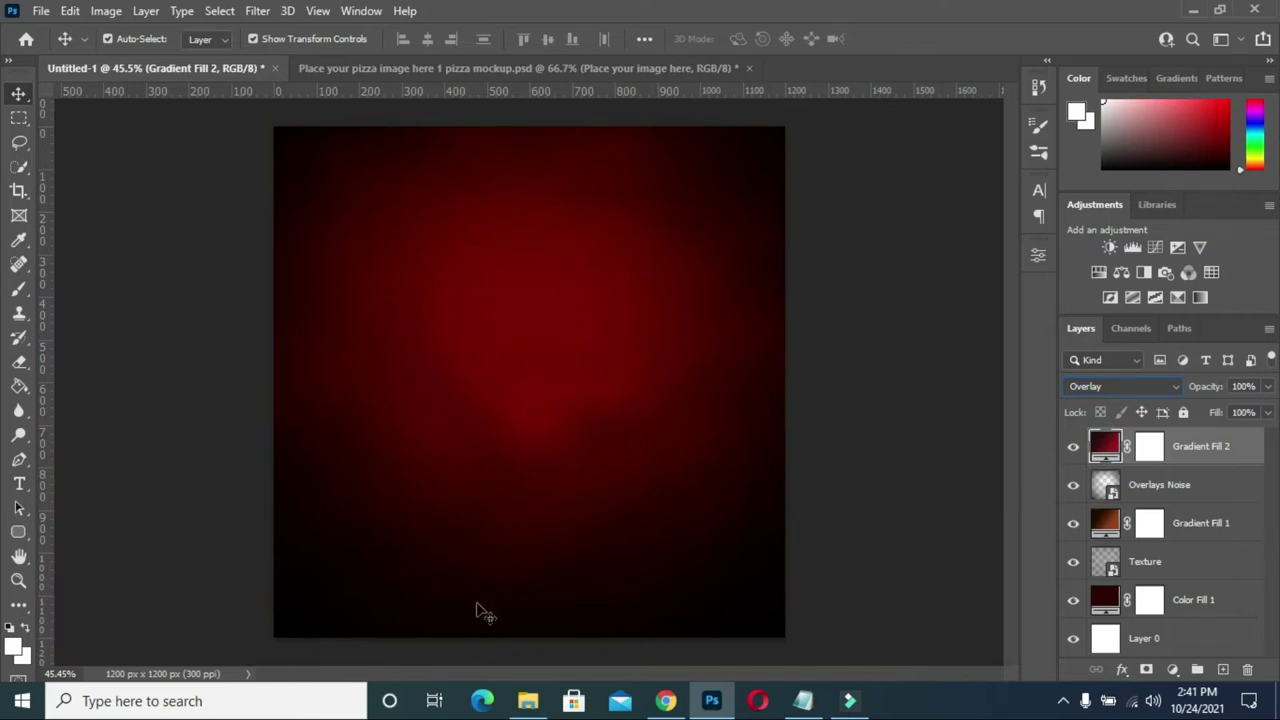
mouse_move(528, 701)
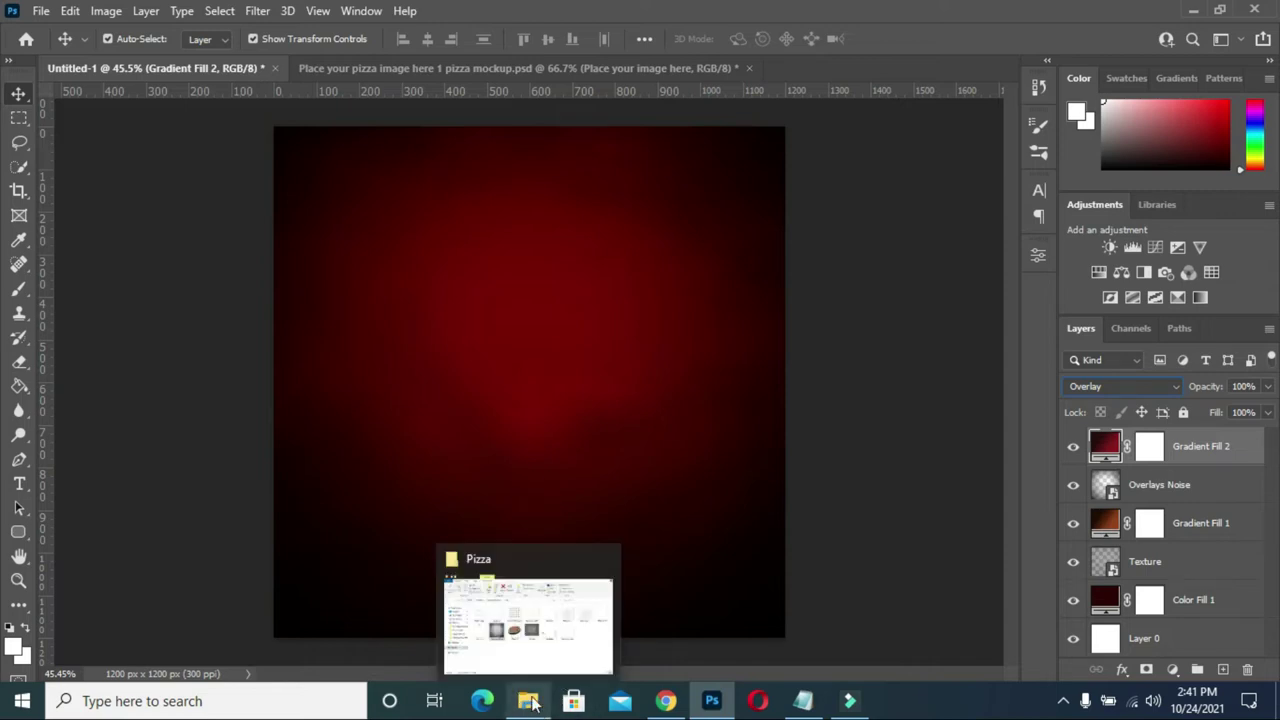
Copy the word DELICIOUS from the Notepad notes.
click(803, 700)
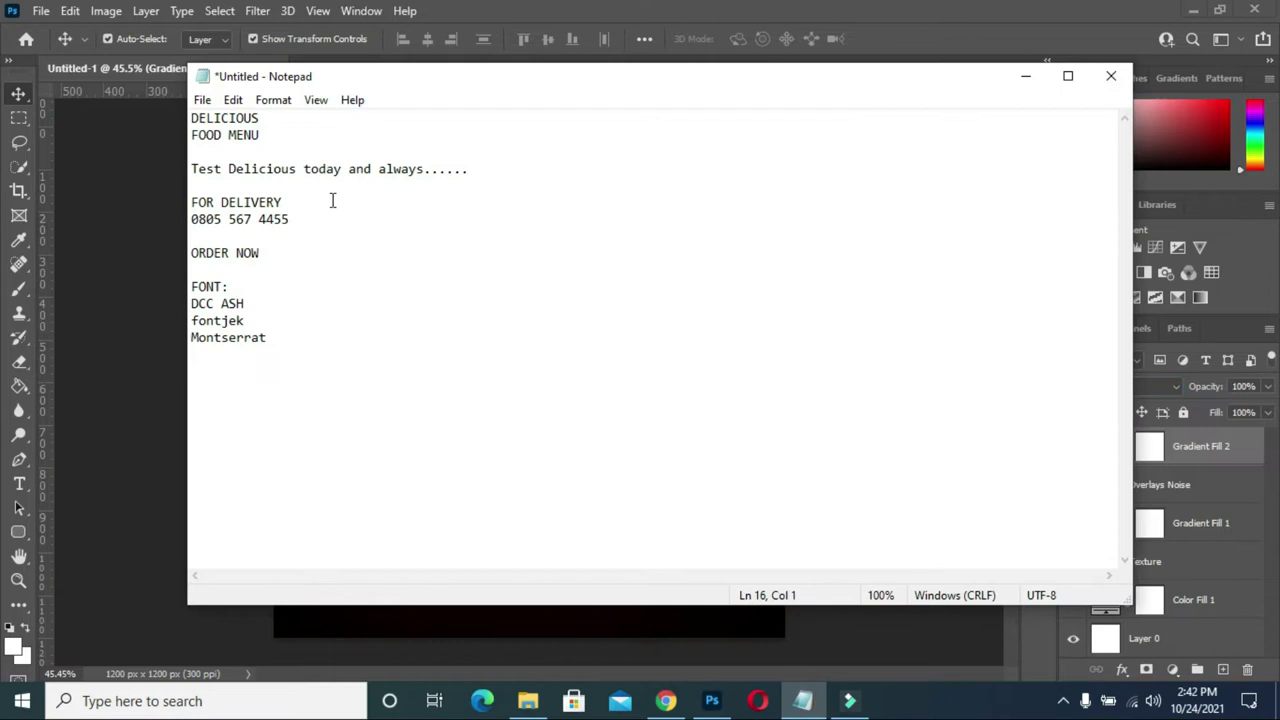
drag(268, 118, 185, 117)
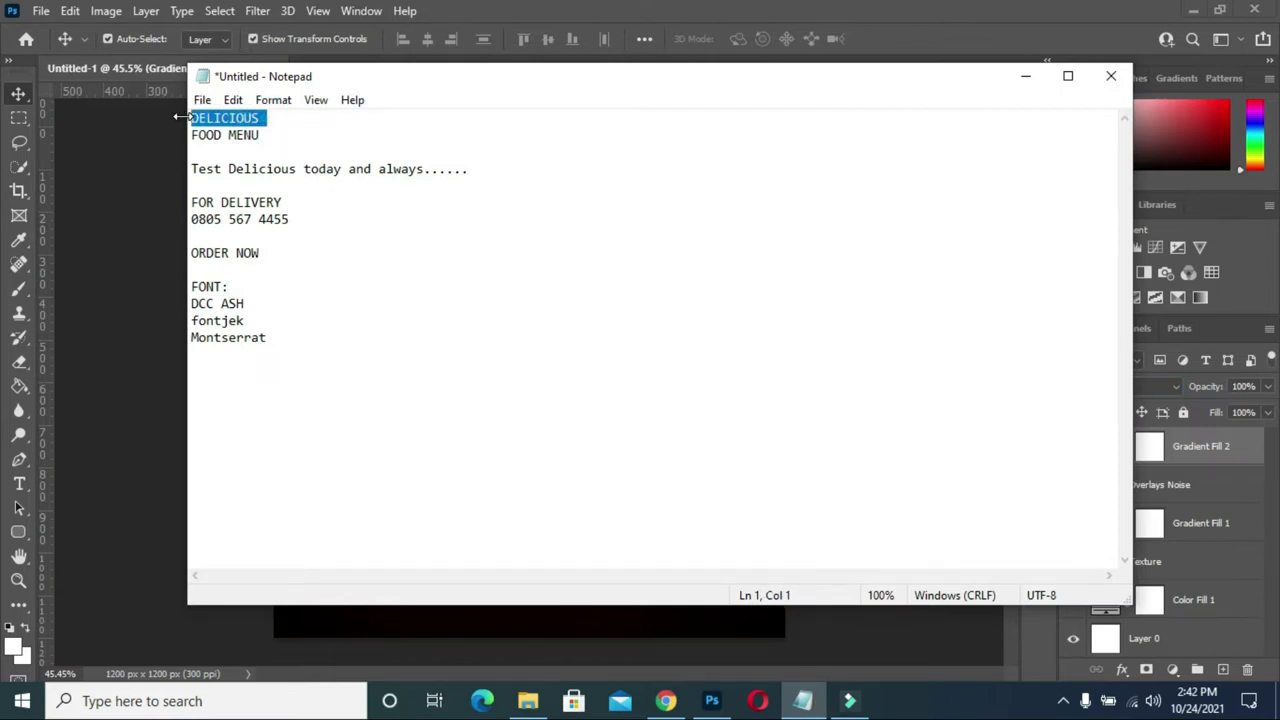
click(1025, 76)
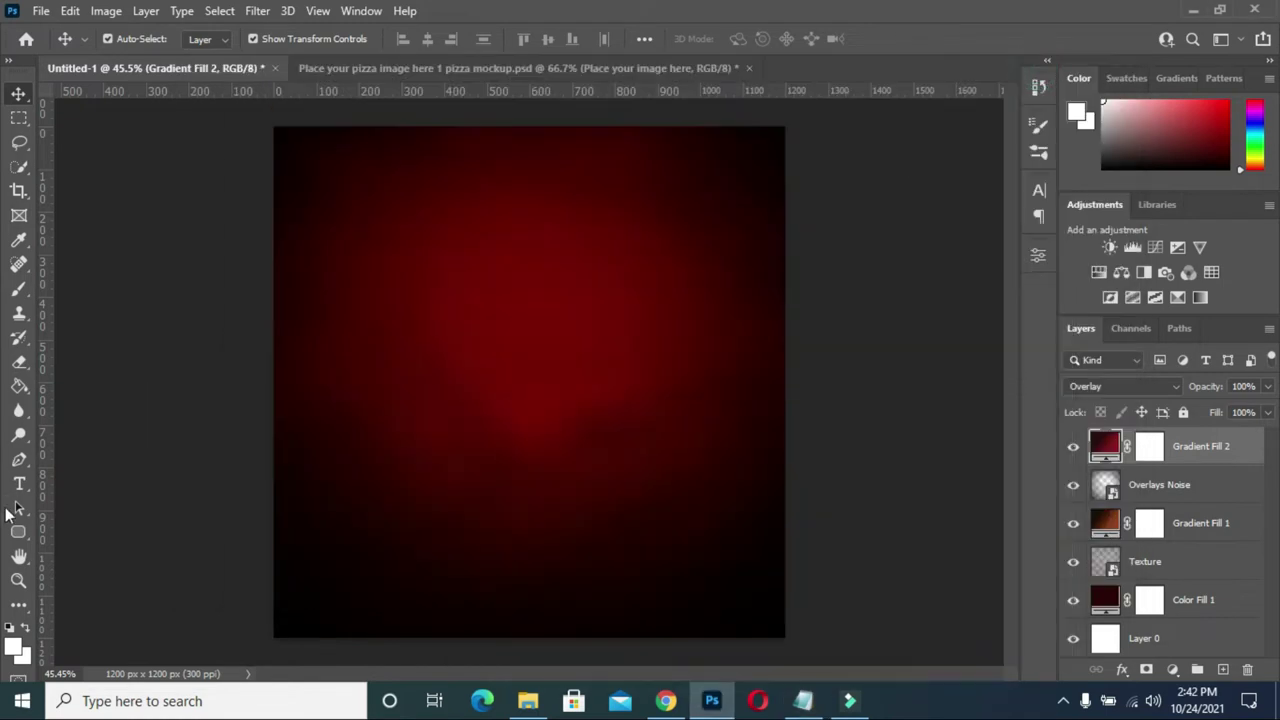
Add a DELICIOUS text layer near the top in the DCC - Ash font.
click(24, 487)
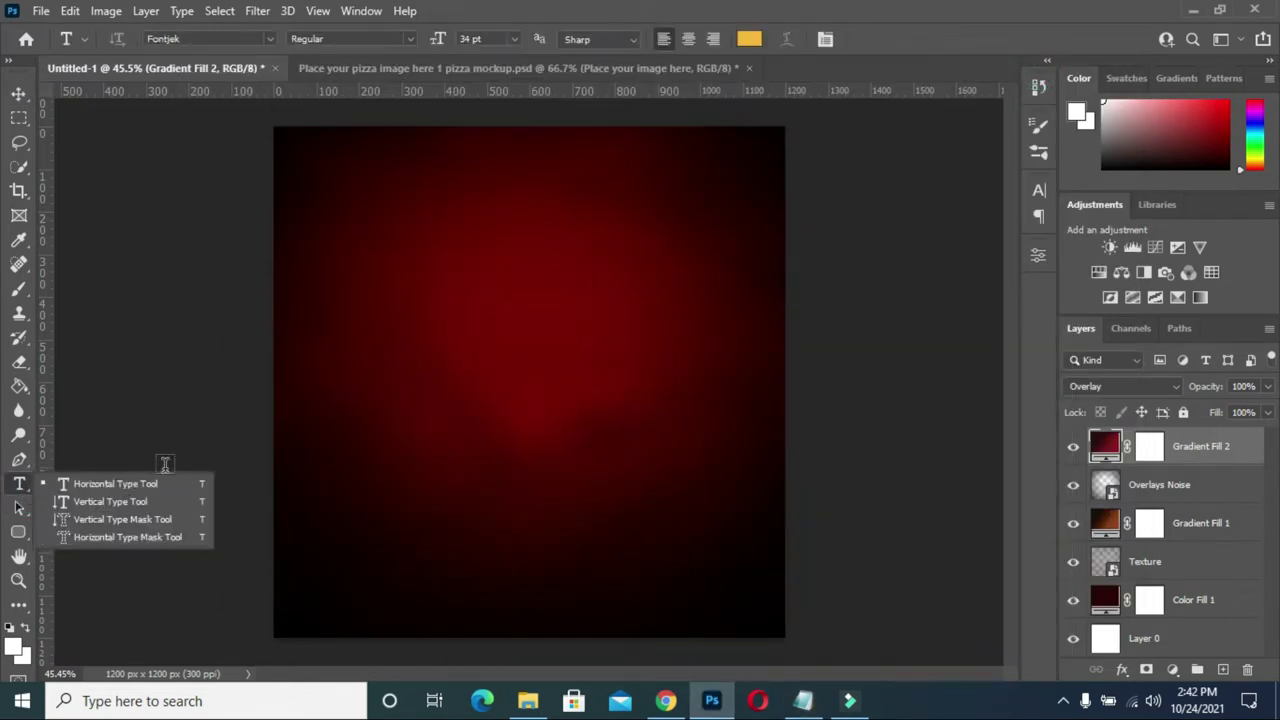
click(153, 479)
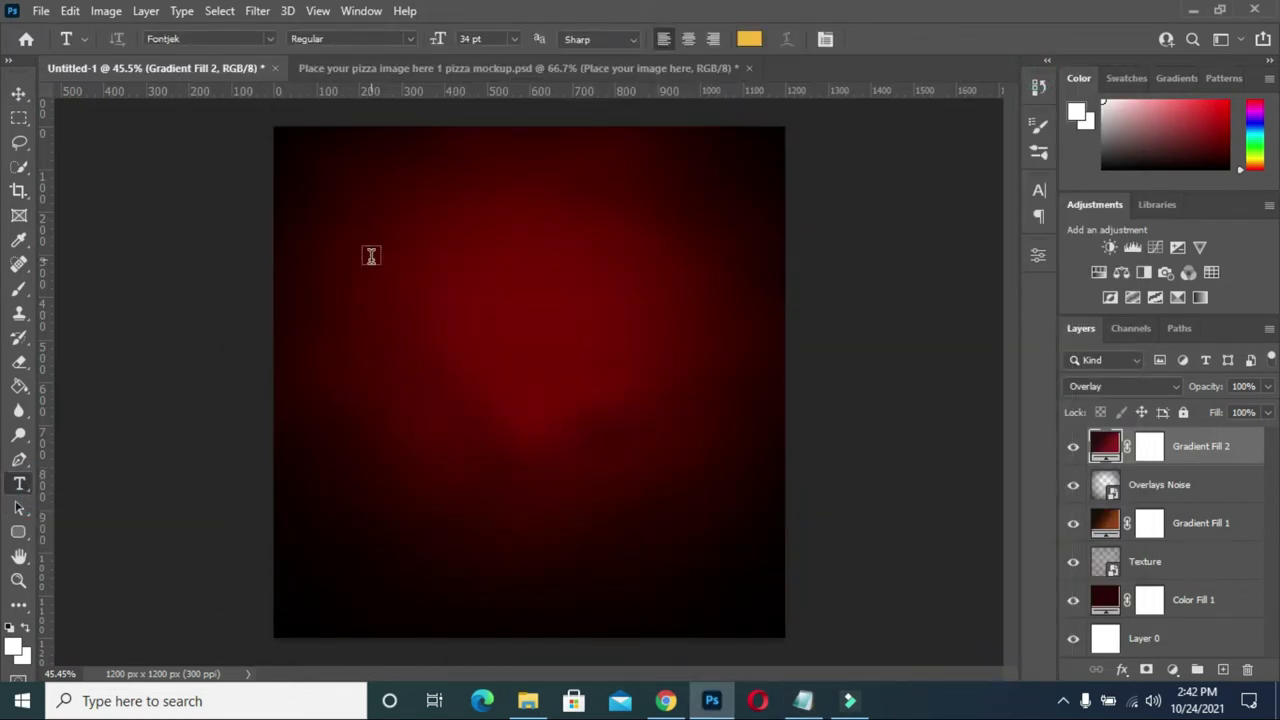
click(400, 172)
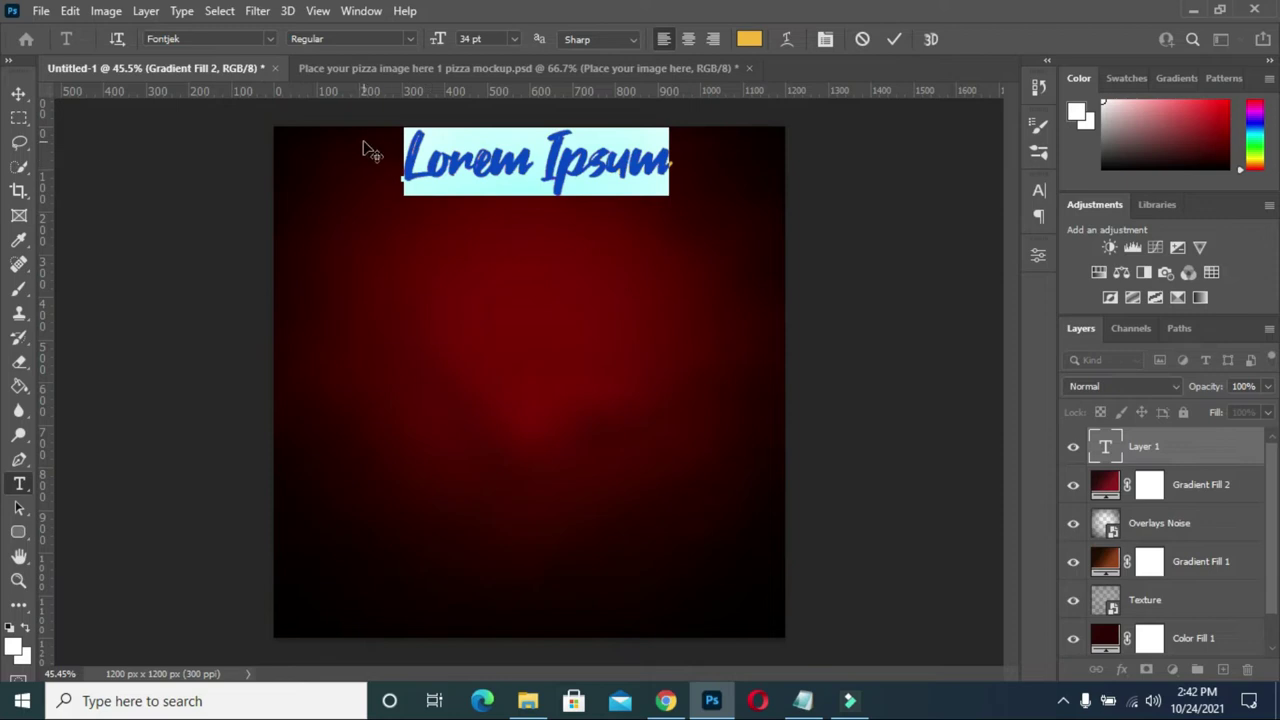
click(270, 38)
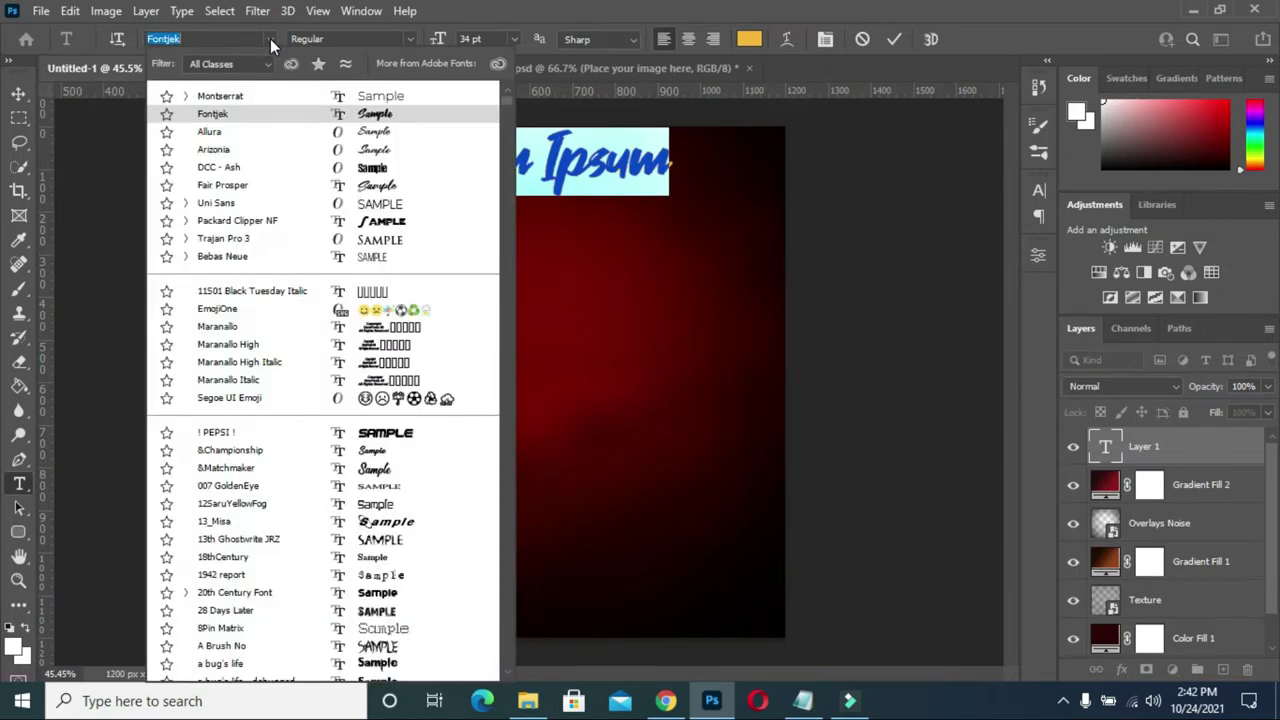
click(226, 167)
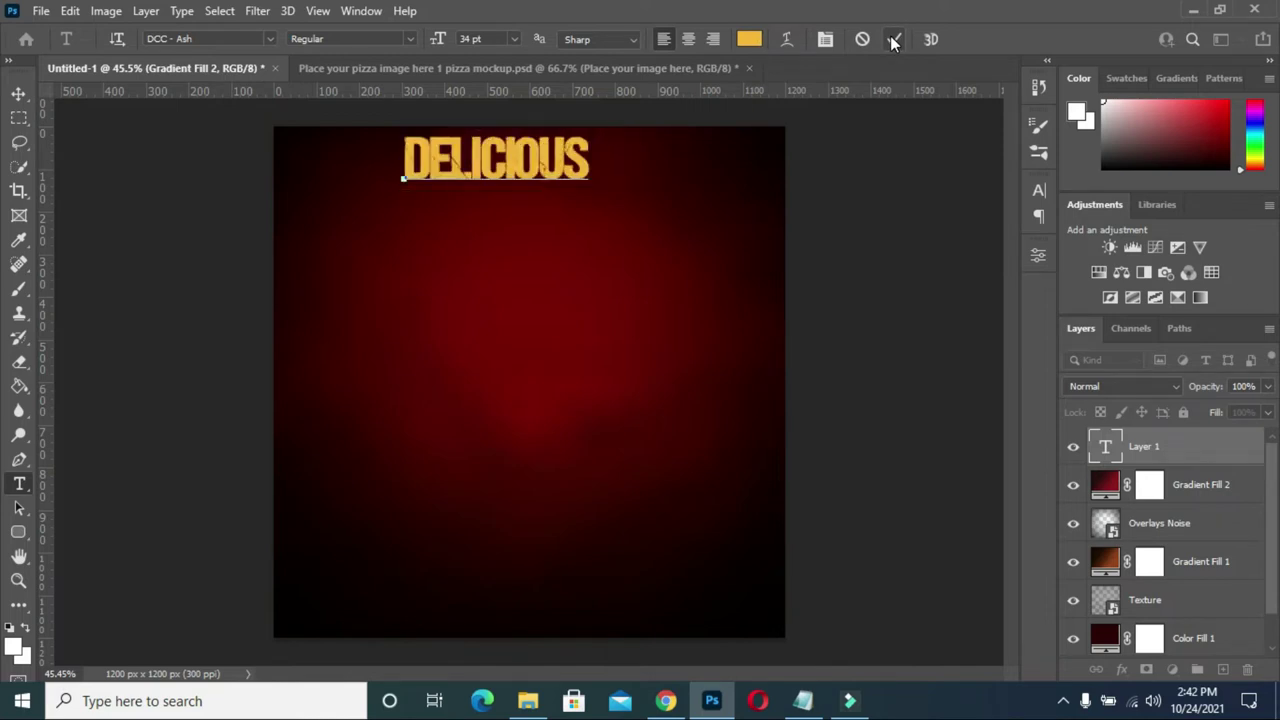
click(893, 40)
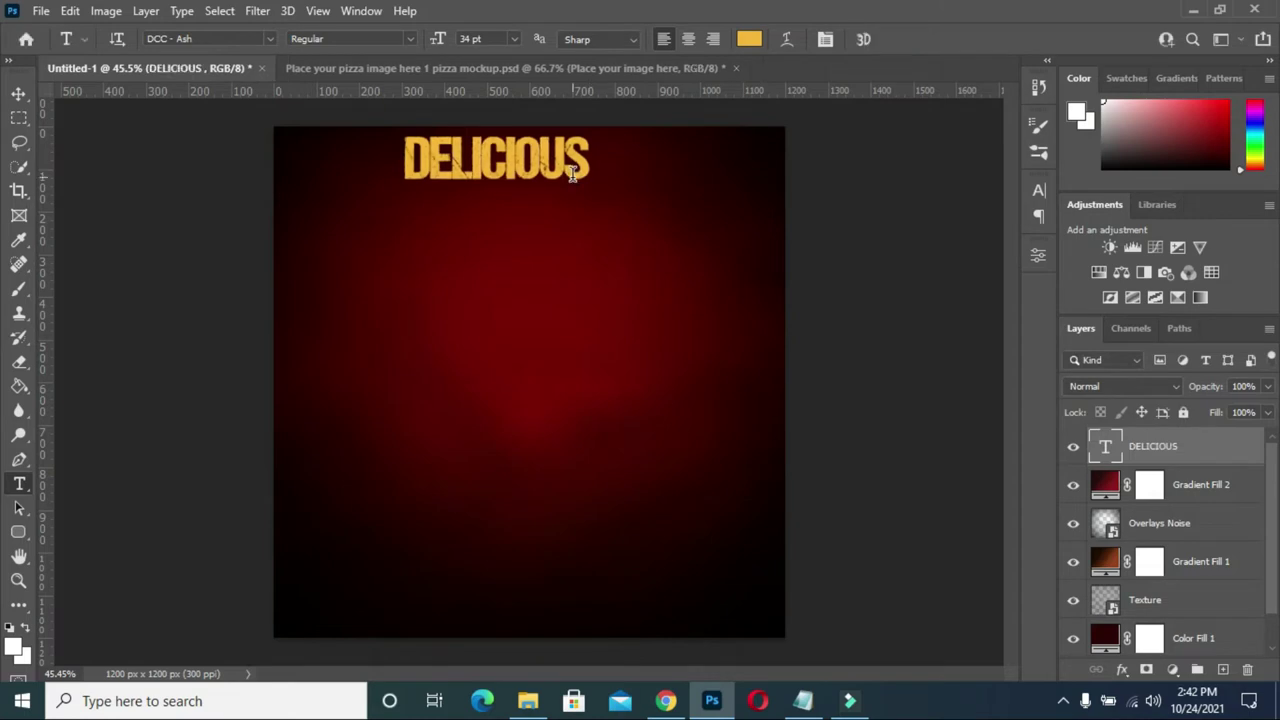
Enlarge DELICIOUS to about 50 pt, centre it, and place a duplicate below.
drag(572, 175, 586, 205)
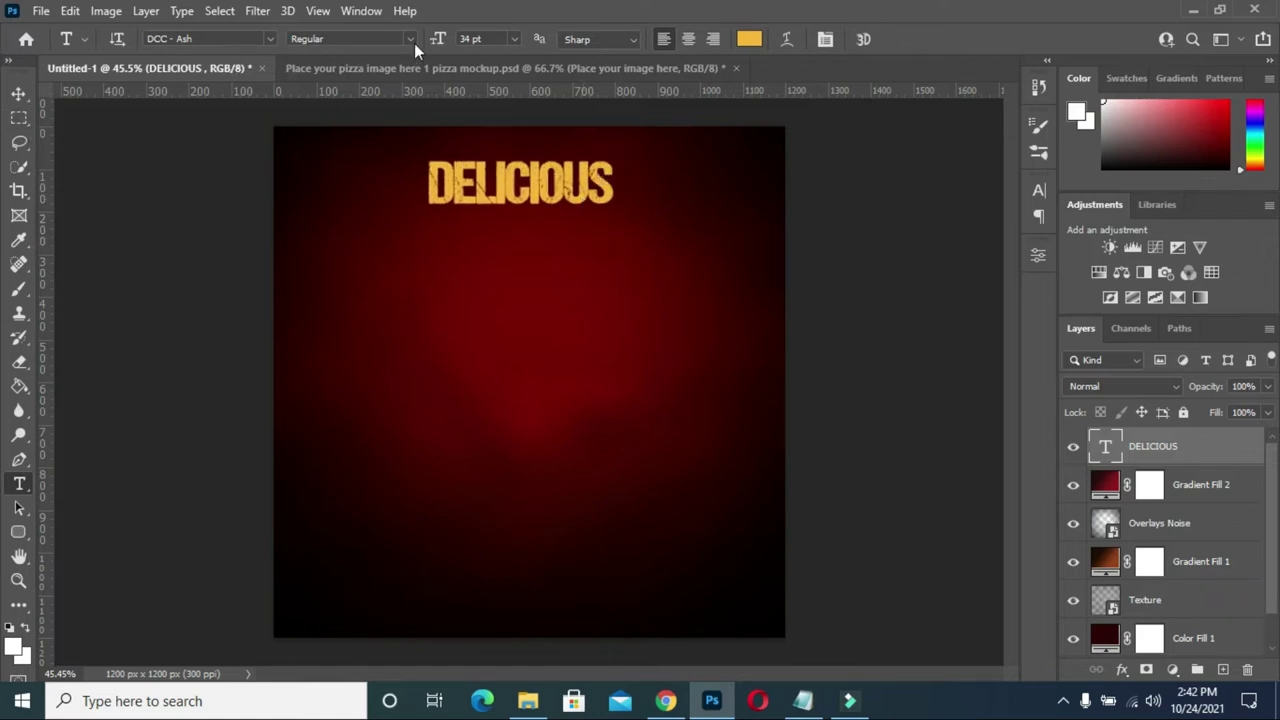
drag(438, 39, 441, 43)
text(50)
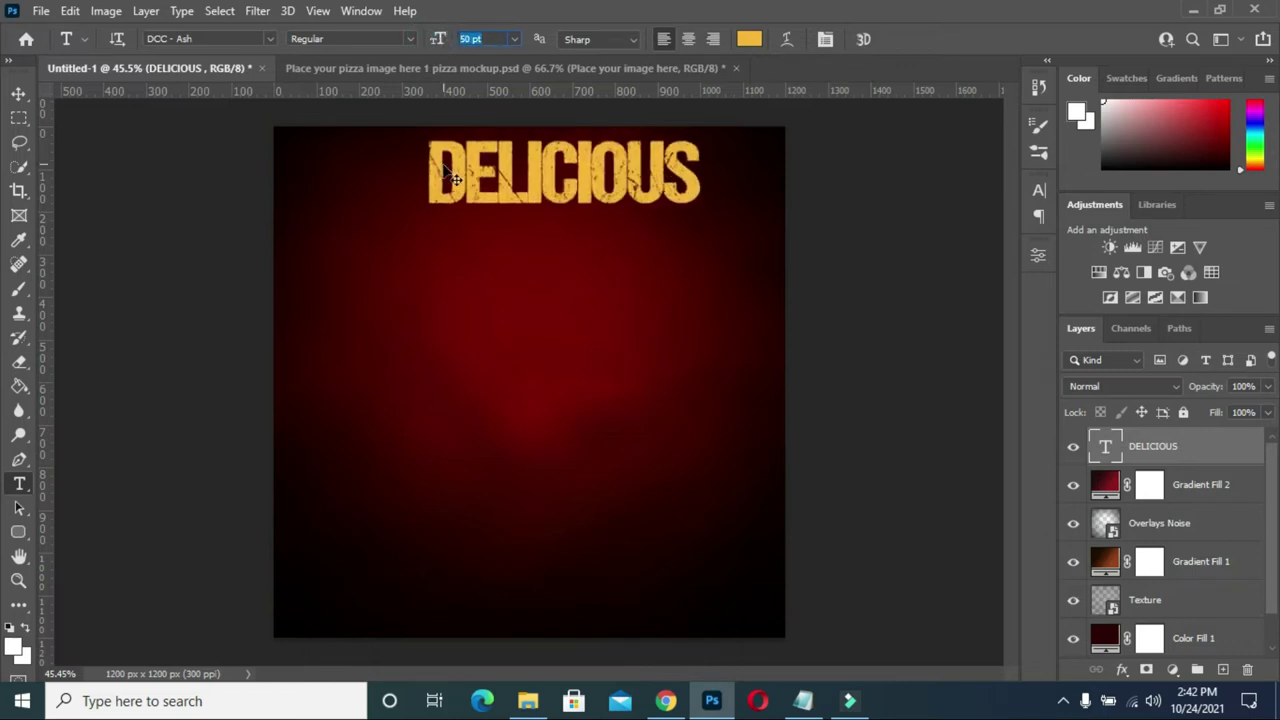
drag(464, 175, 440, 186)
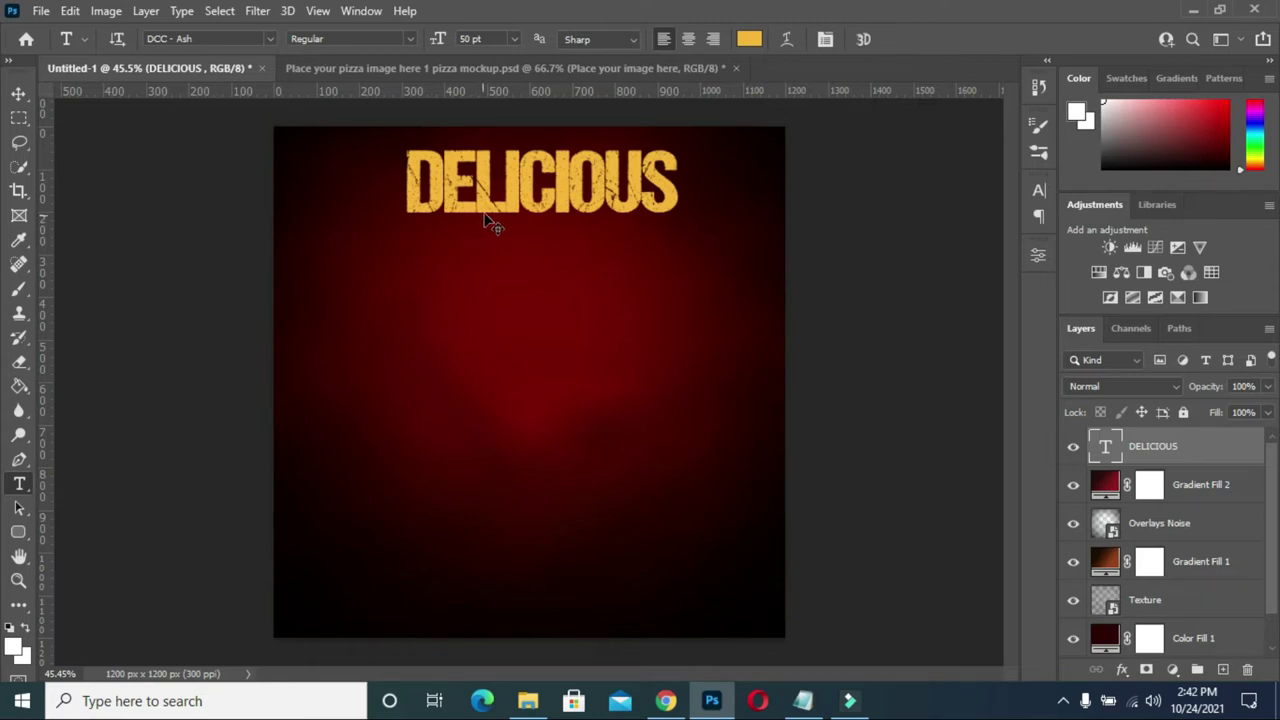
key(ctrl+j)
drag(514, 205, 512, 270)
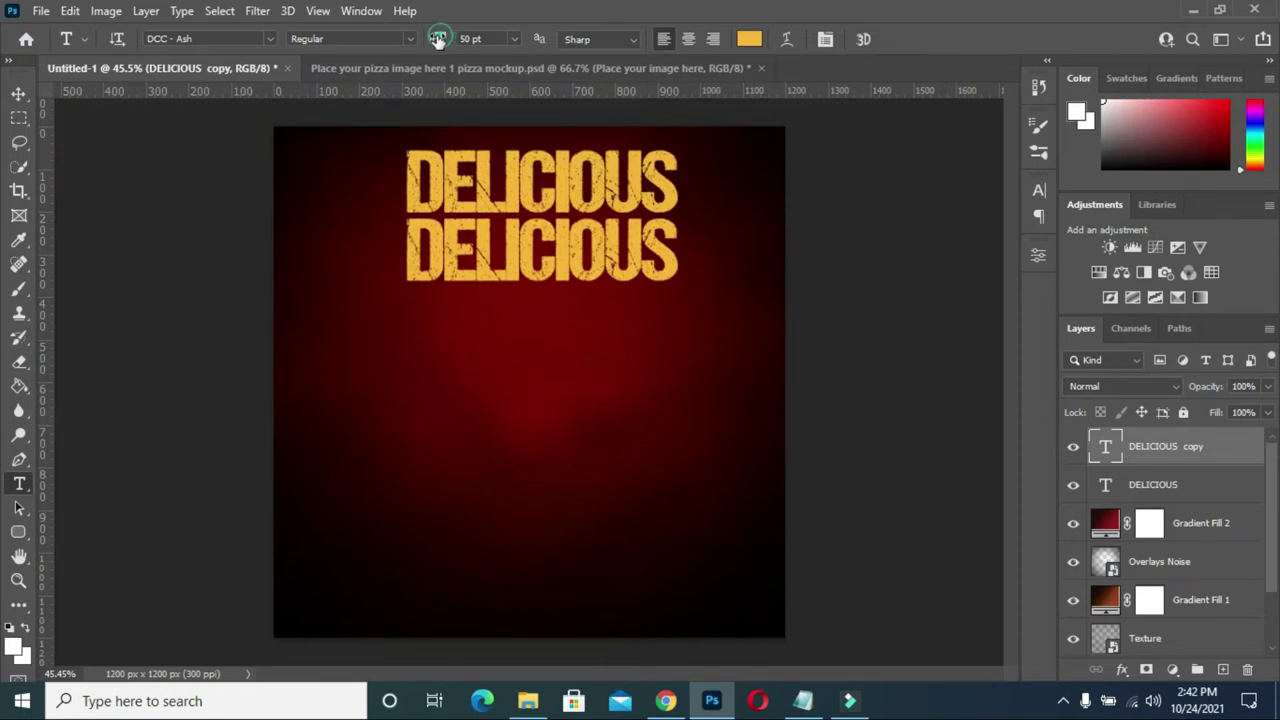
Shrink the DELICIOUS copy to about 25 pt under the headline, in Fontjek, with its text selected.
drag(444, 38, 420, 40)
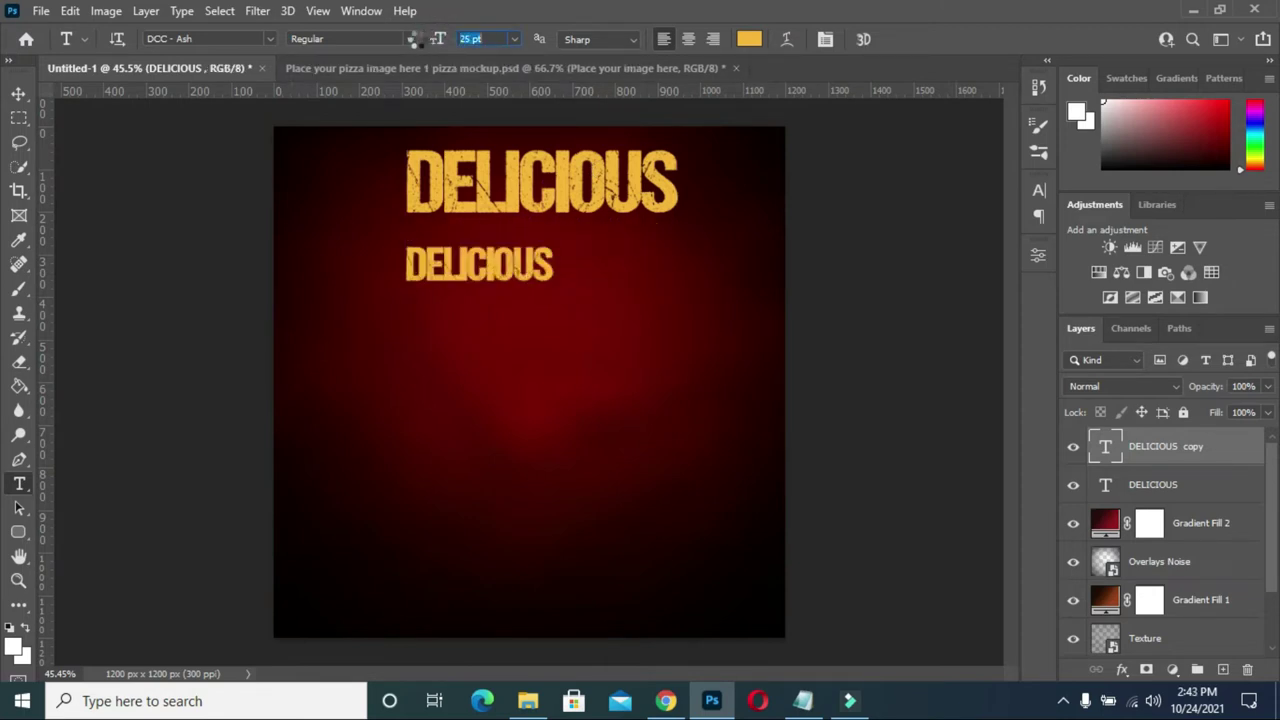
mouse_move(517, 255)
mouse_down()
mouse_move(557, 237)
mouse_move(541, 250)
mouse_up()
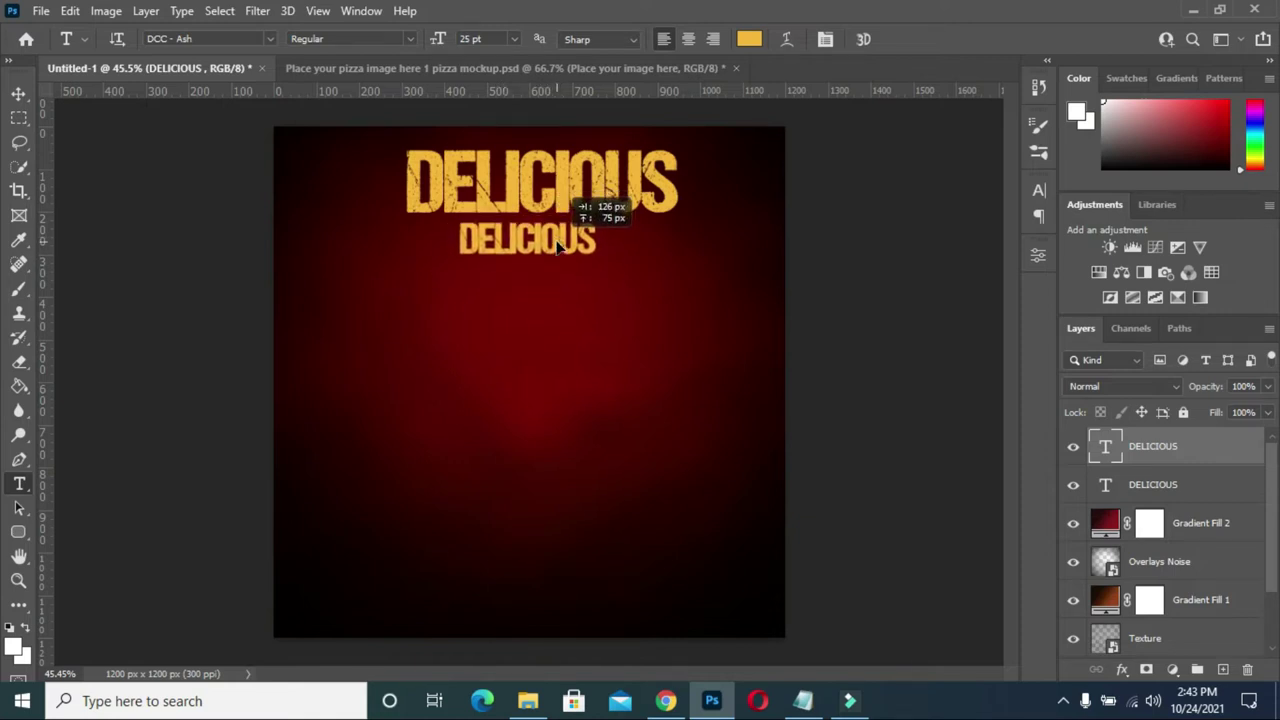
click(269, 39)
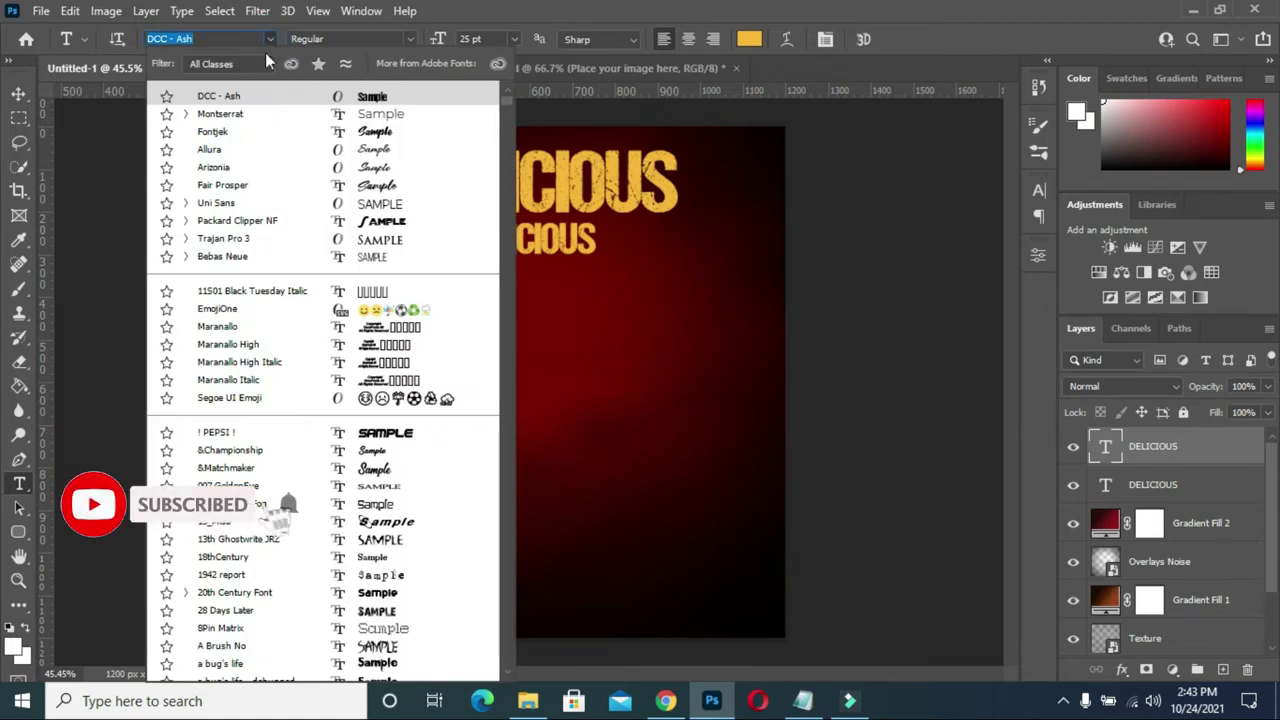
click(233, 132)
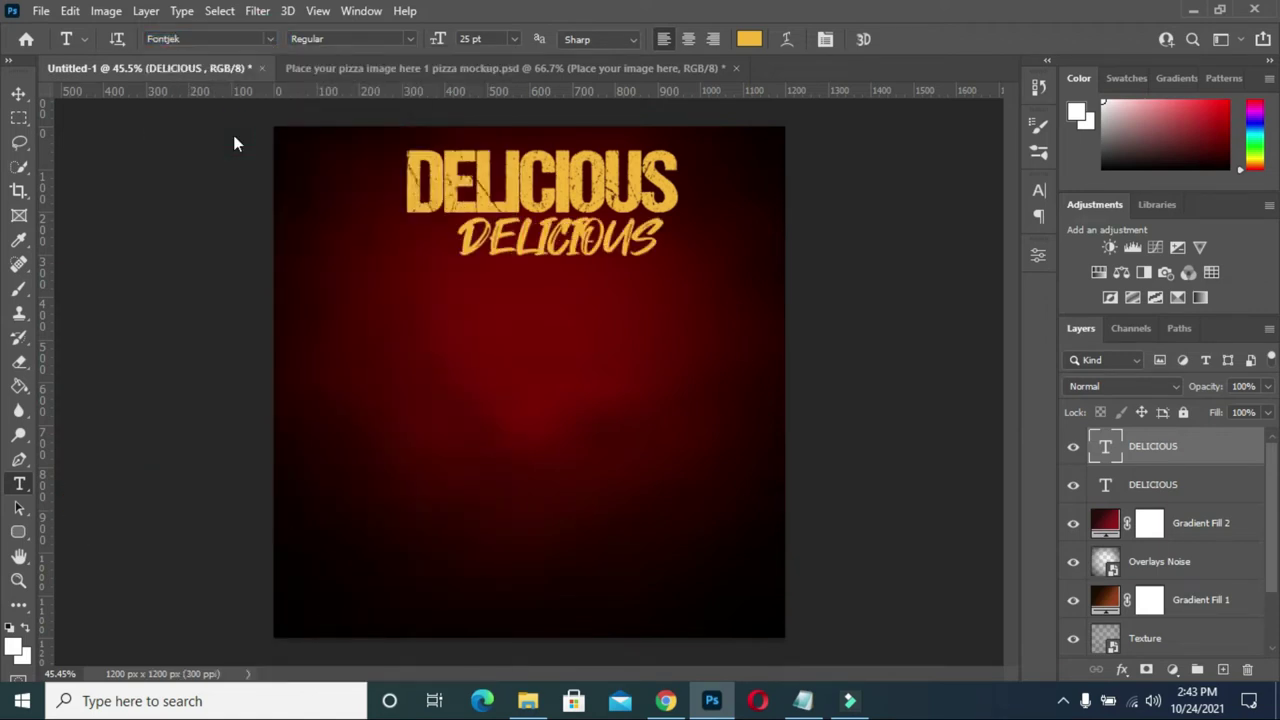
click(522, 240)
double_click(575, 245)
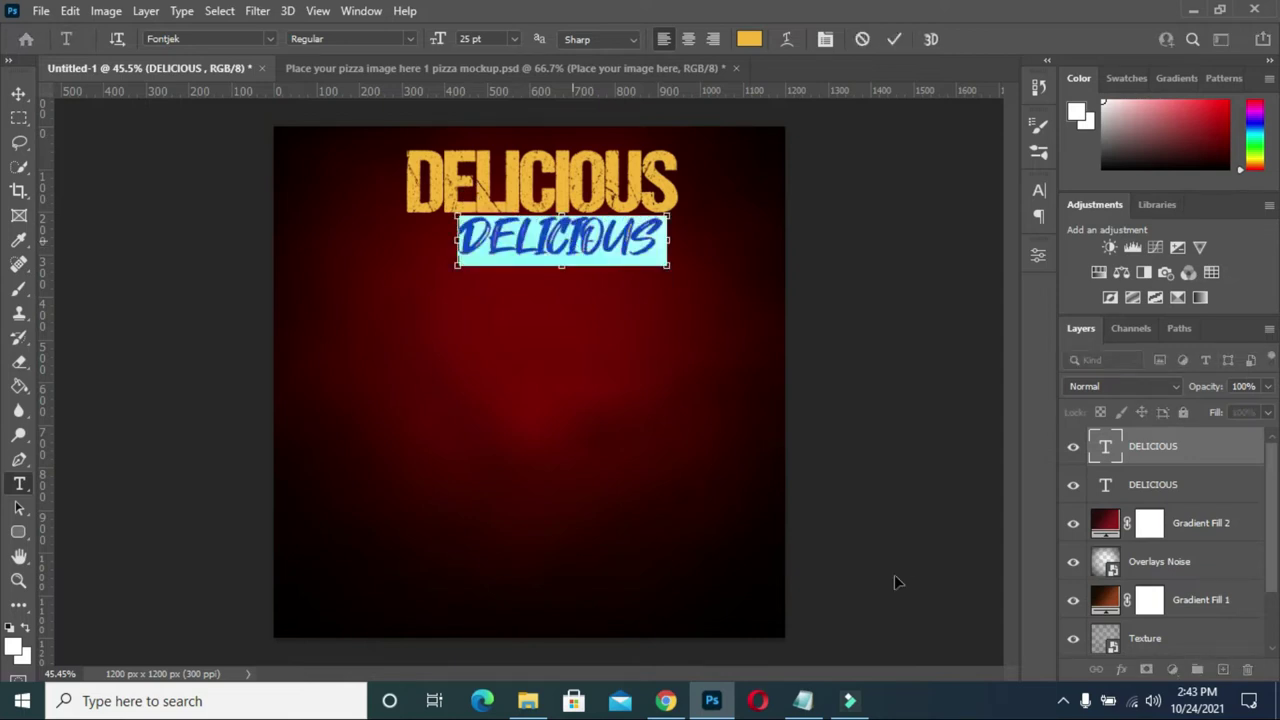
click(803, 701)
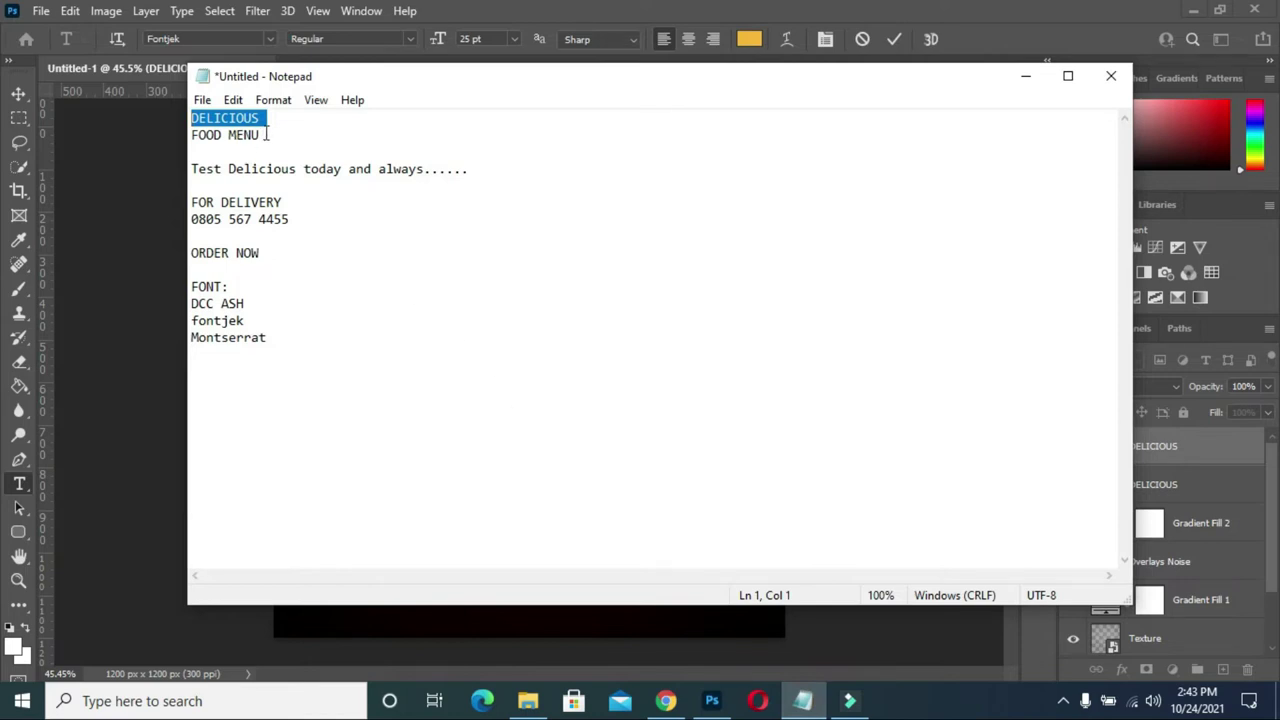
Replace the smaller DELICIOUS text with FOOD MENU from the notes.
drag(267, 134, 191, 134)
key(ctrl+c)
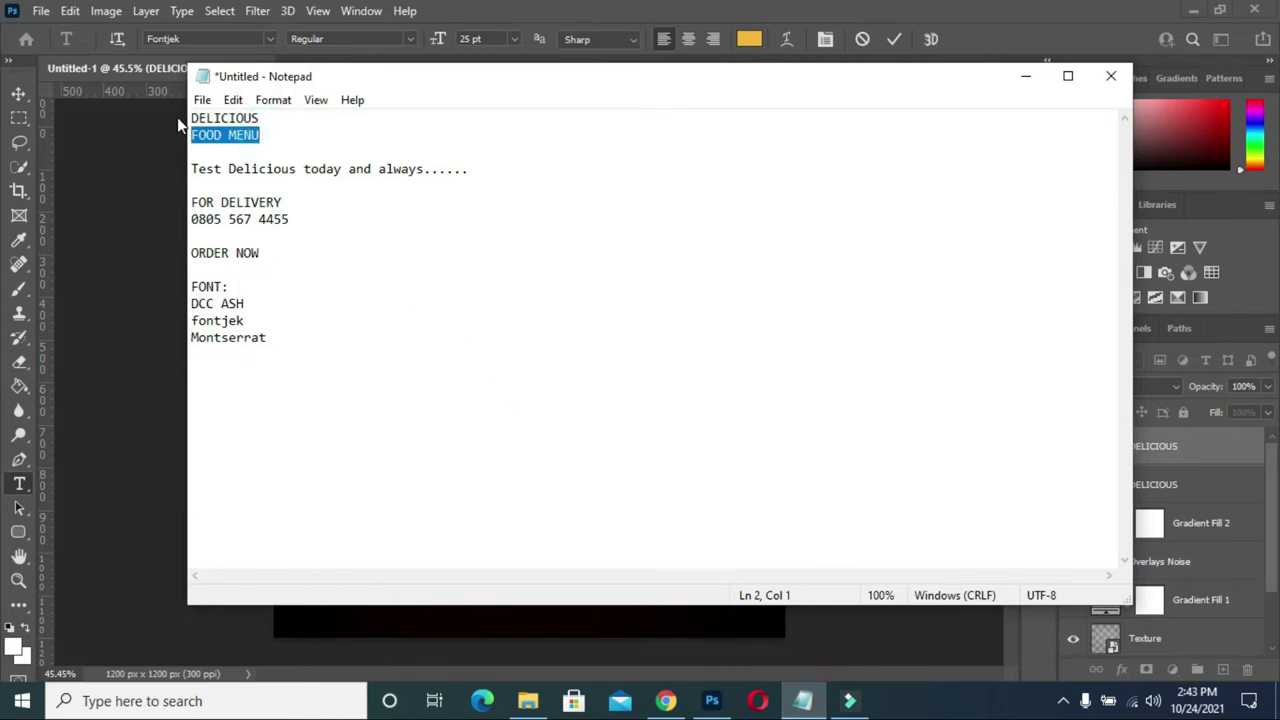
click(1025, 76)
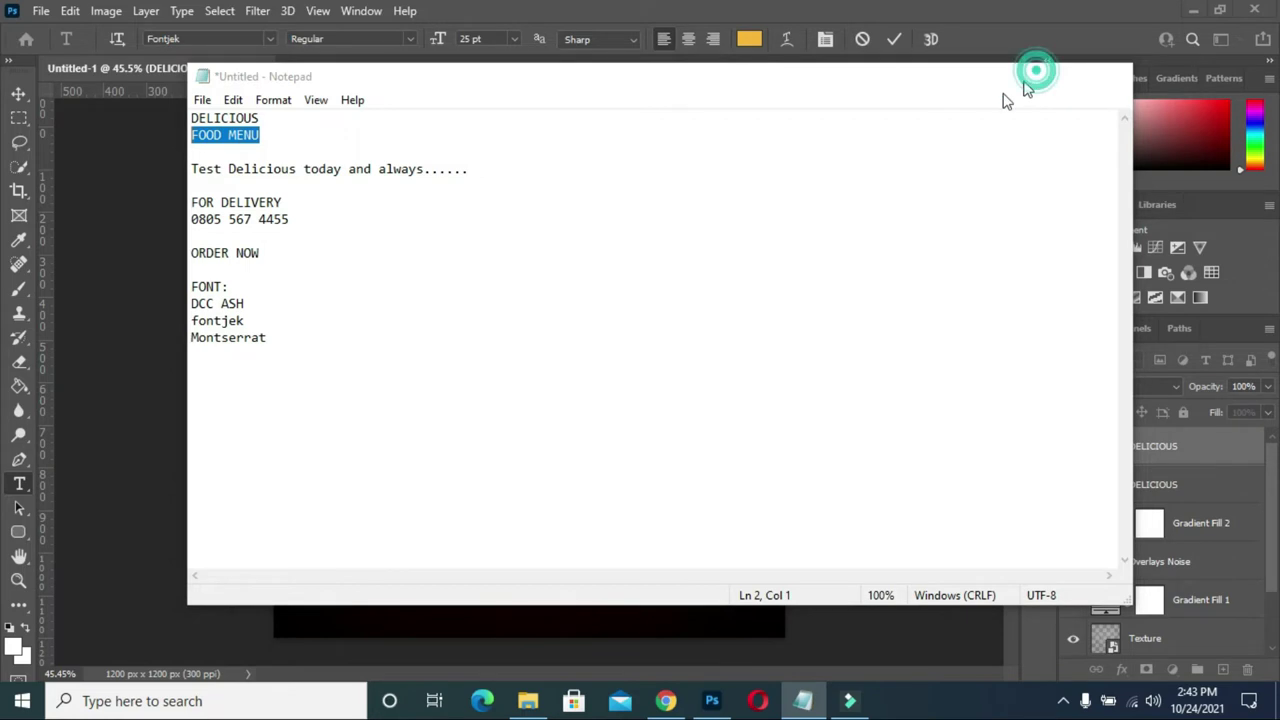
key(ctrl+v)
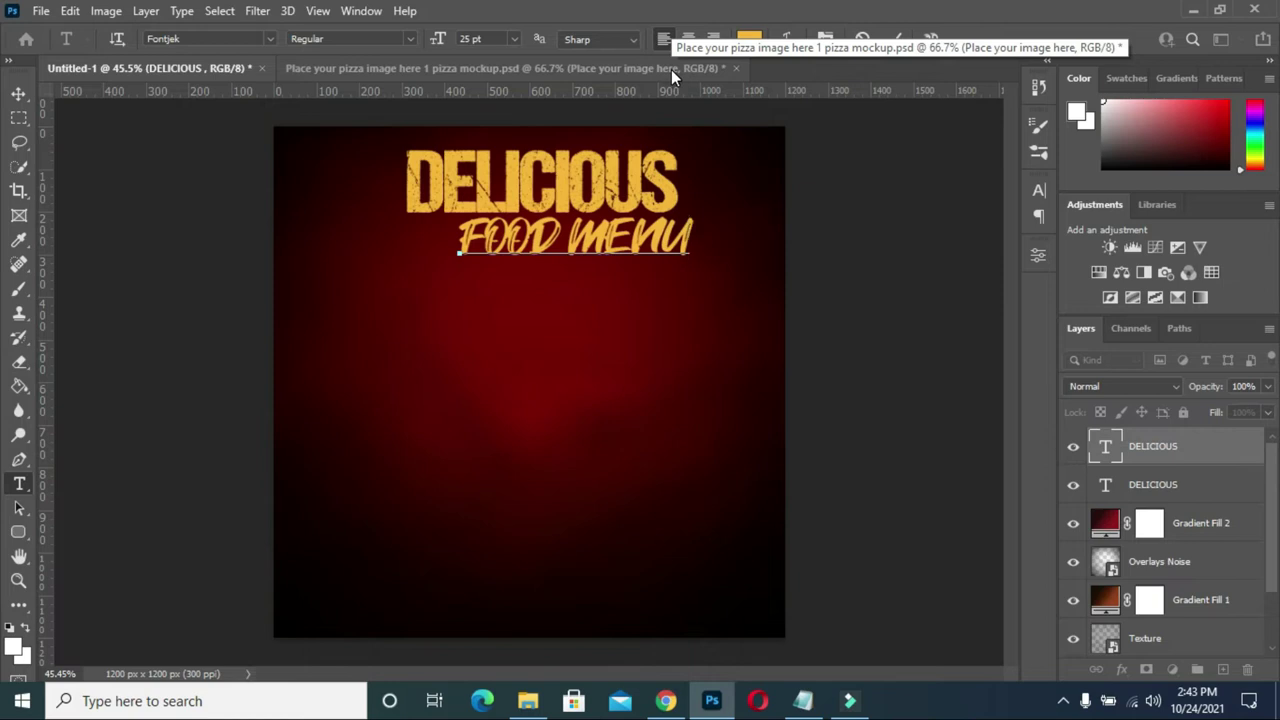
Commit FOOD MENU, shrink it to about 13 pt, and nudge it up under DELICIOUS.
click(894, 39)
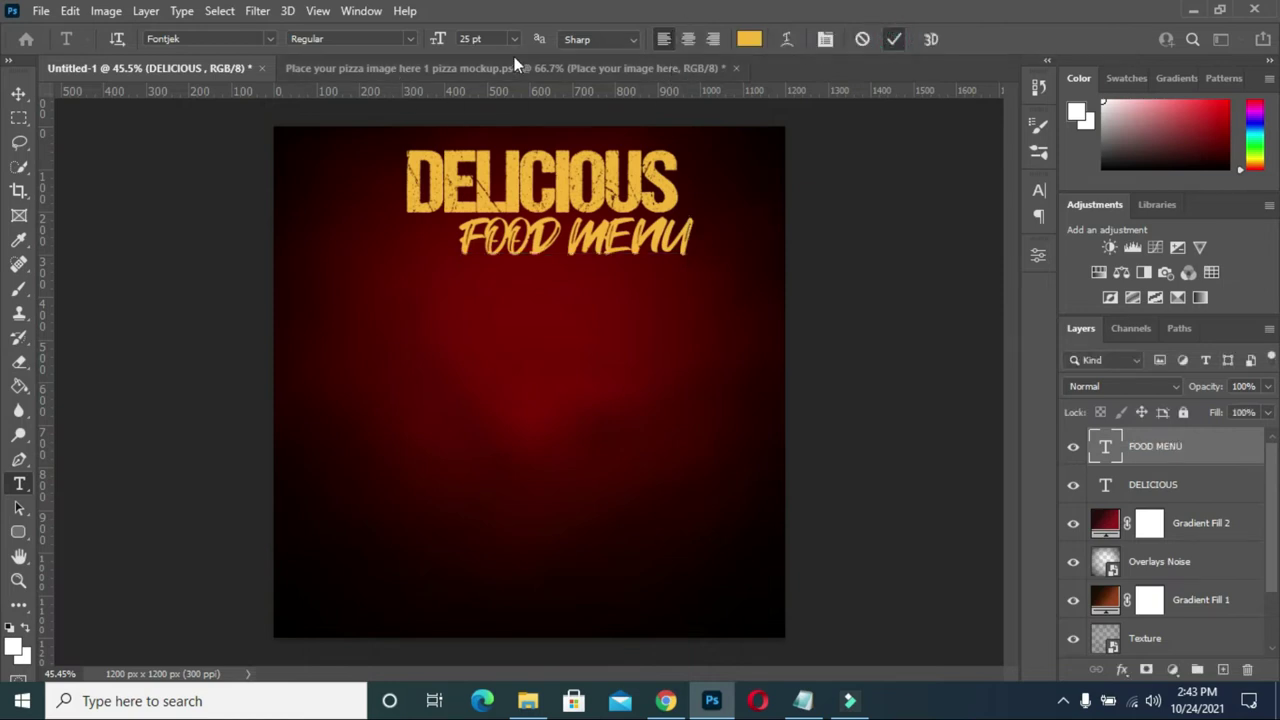
drag(439, 40, 427, 40)
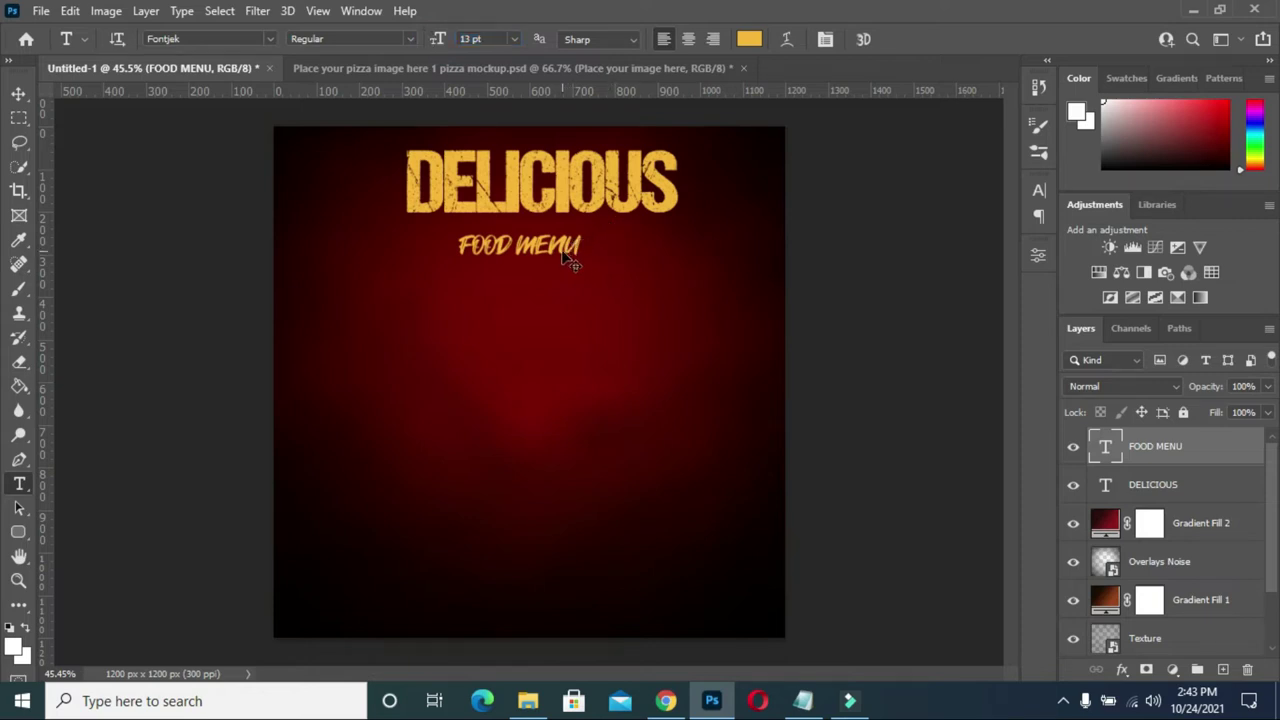
drag(566, 246, 577, 236)
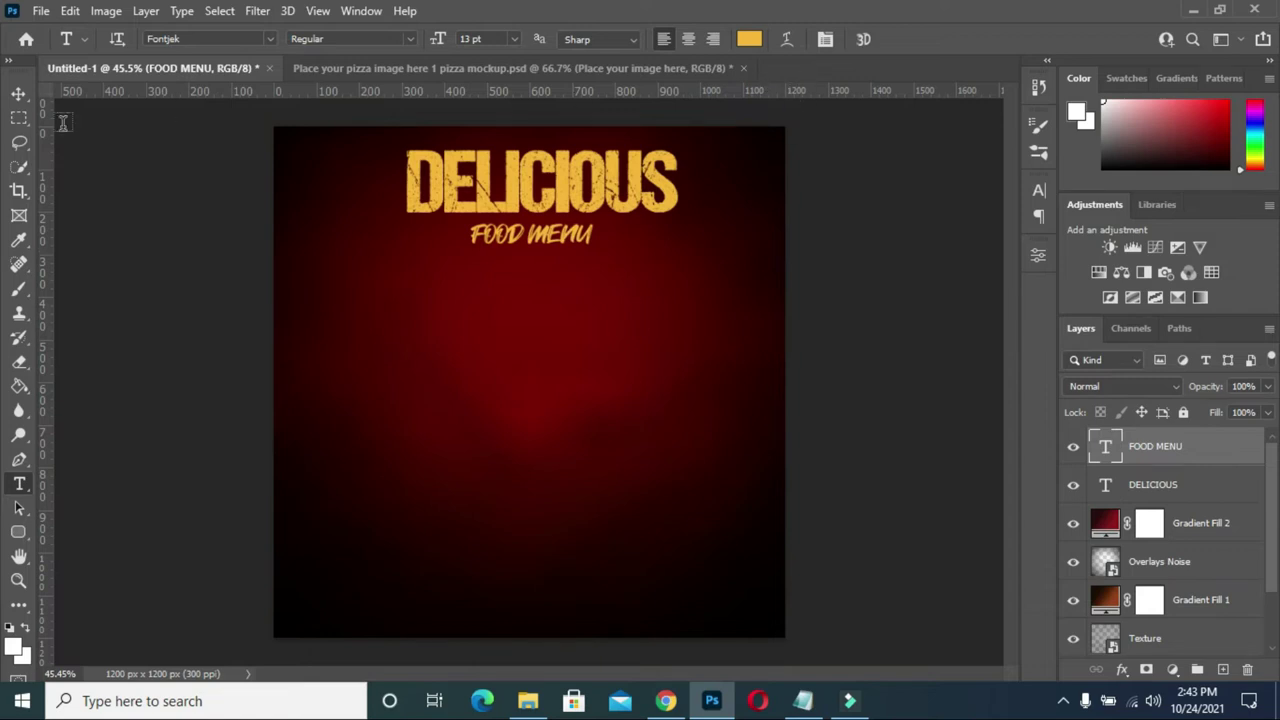
click(19, 93)
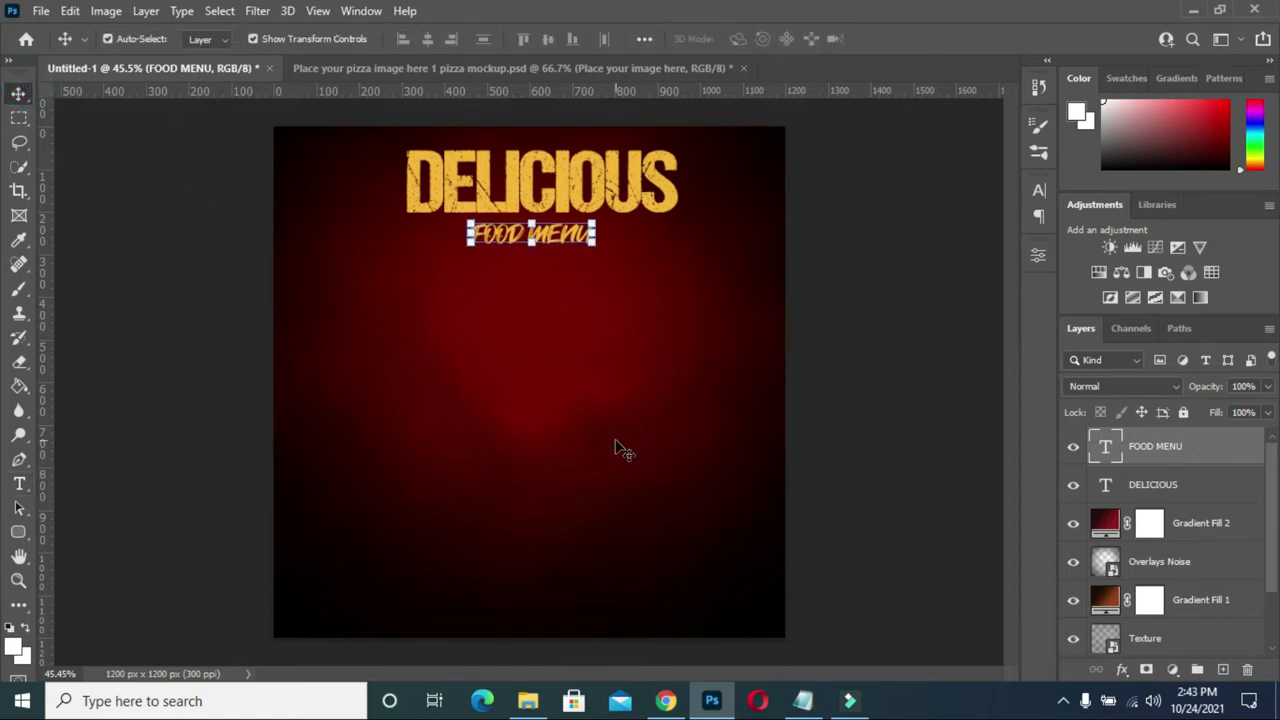
key(Up)
key(Up)
key(Up)
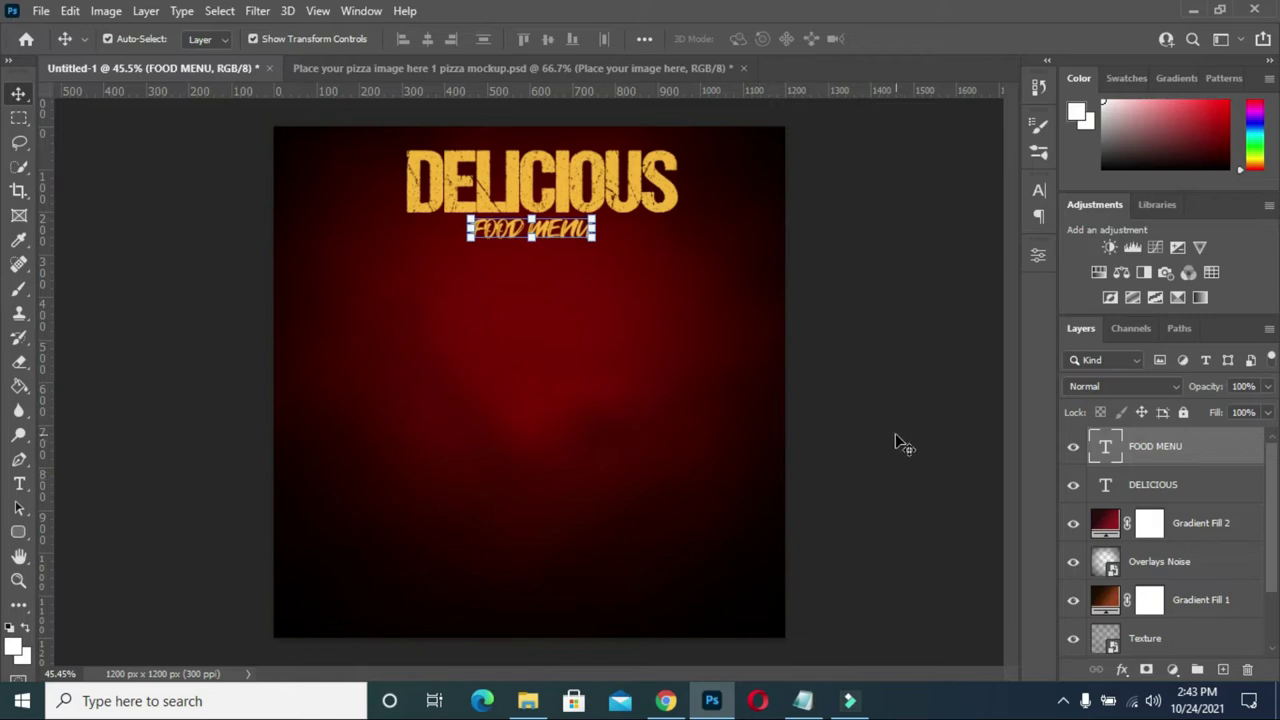
Bring up the Pizza resources folder in File Explorer.
click(528, 700)
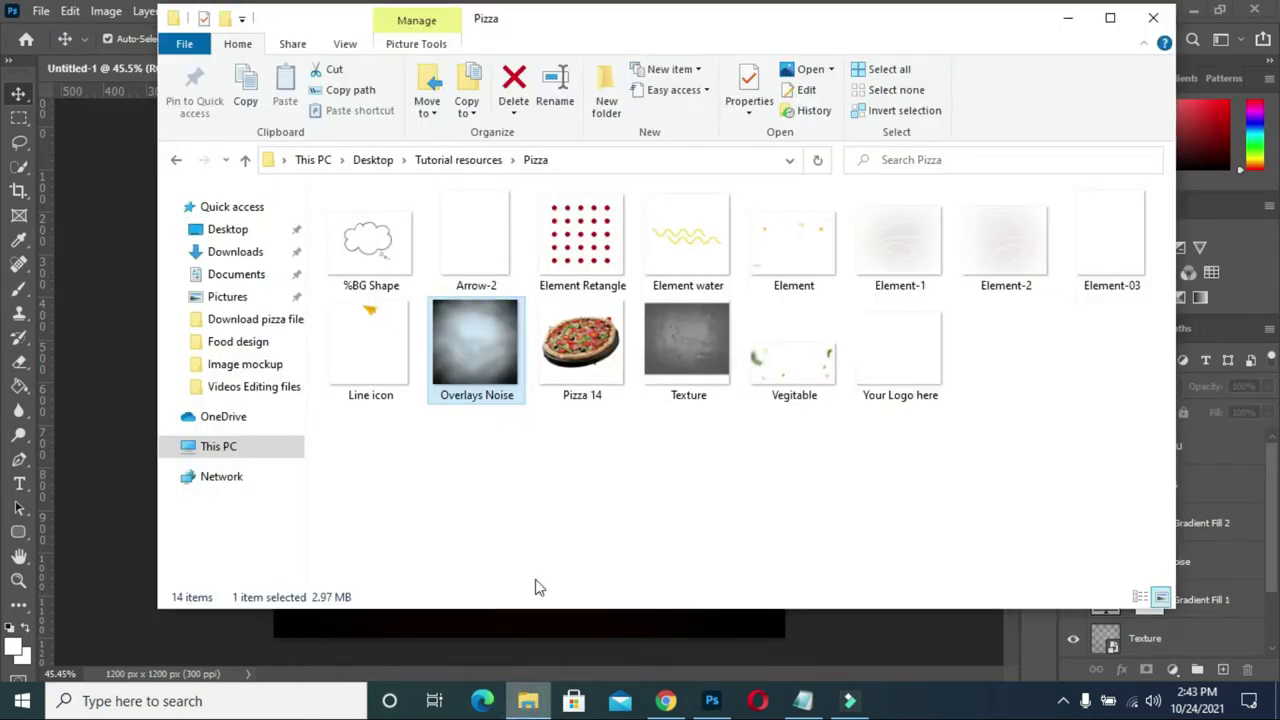
click(1066, 20)
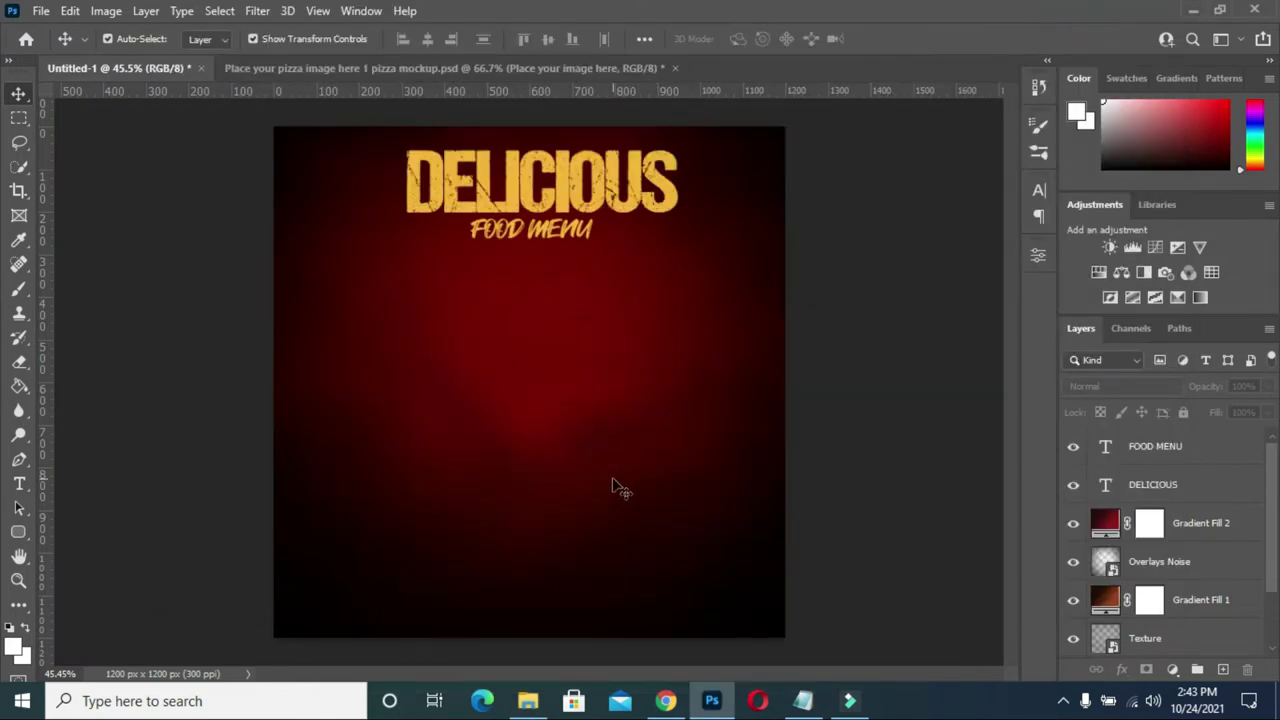
click(528, 700)
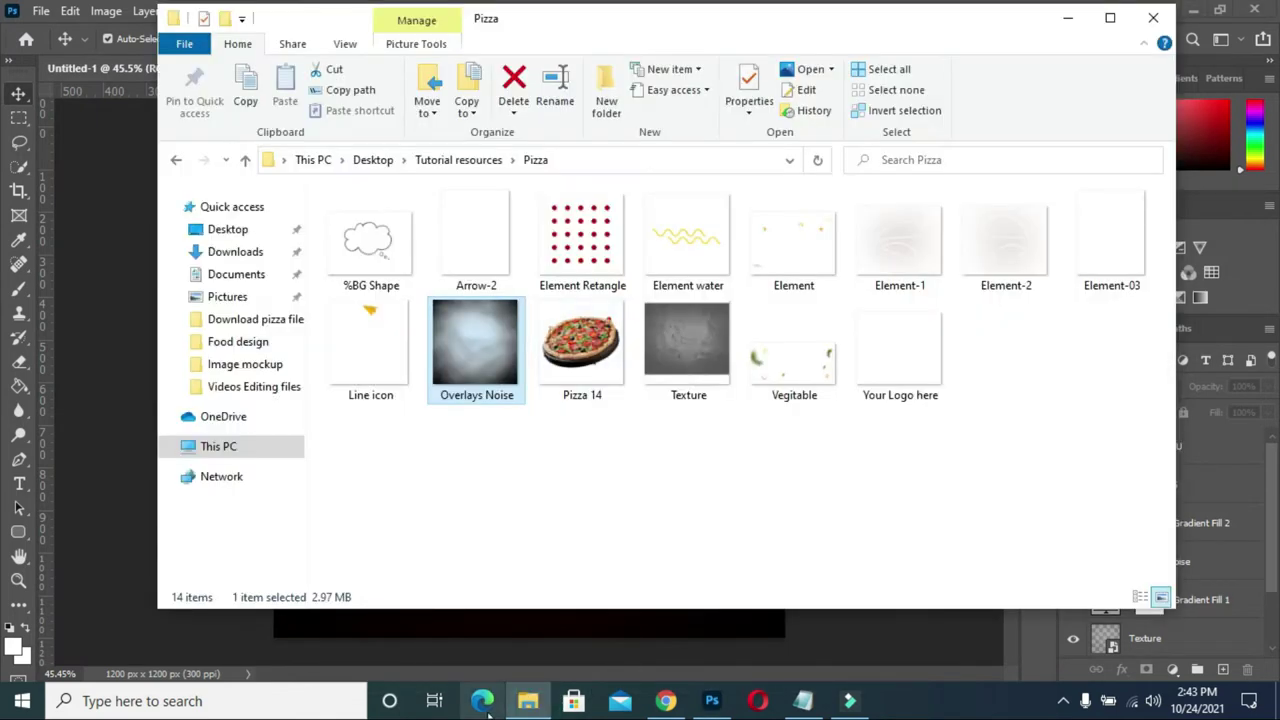
Select the tagline 'Test Delicious today and always......' in the notes and return to the poster.
click(528, 700)
click(803, 700)
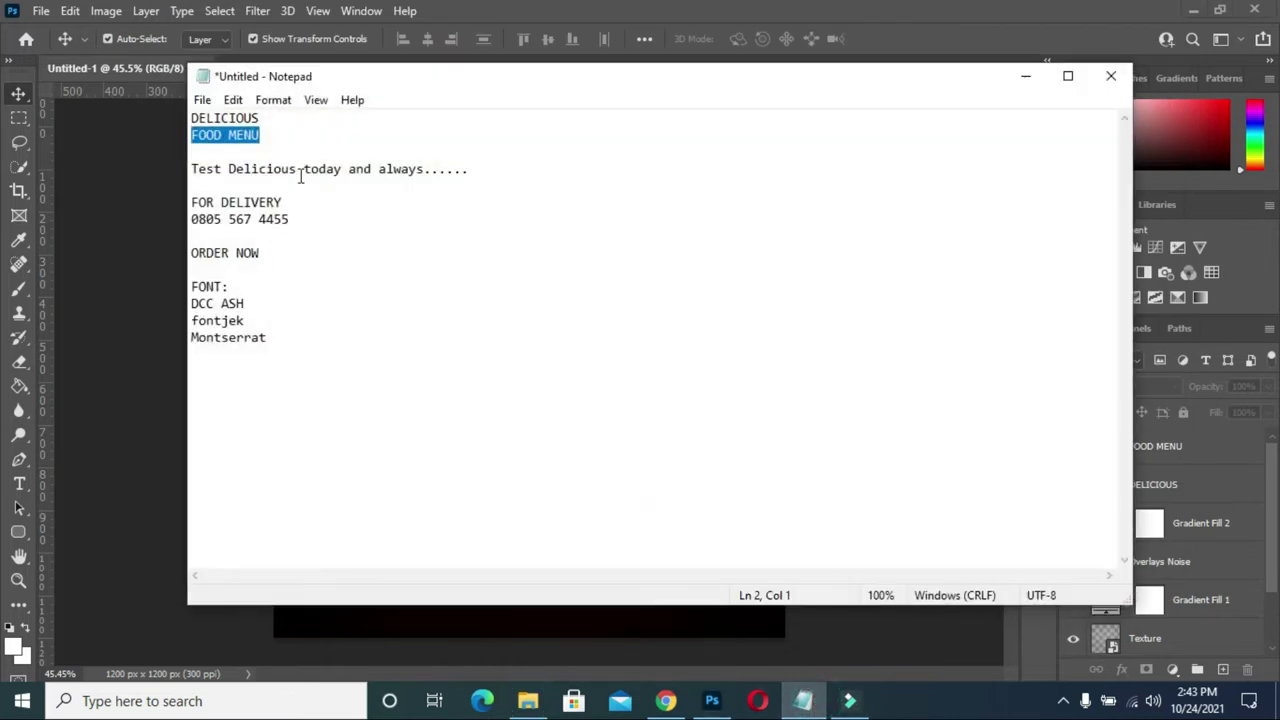
drag(484, 169, 190, 169)
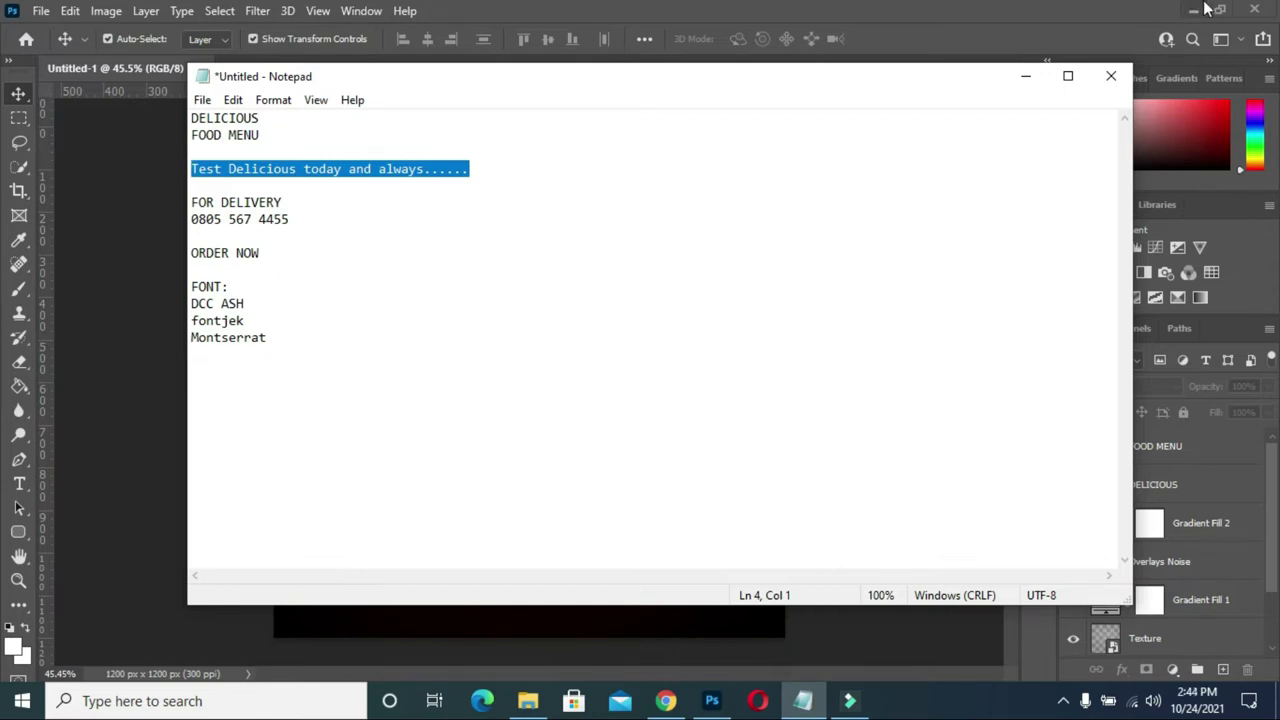
click(1025, 76)
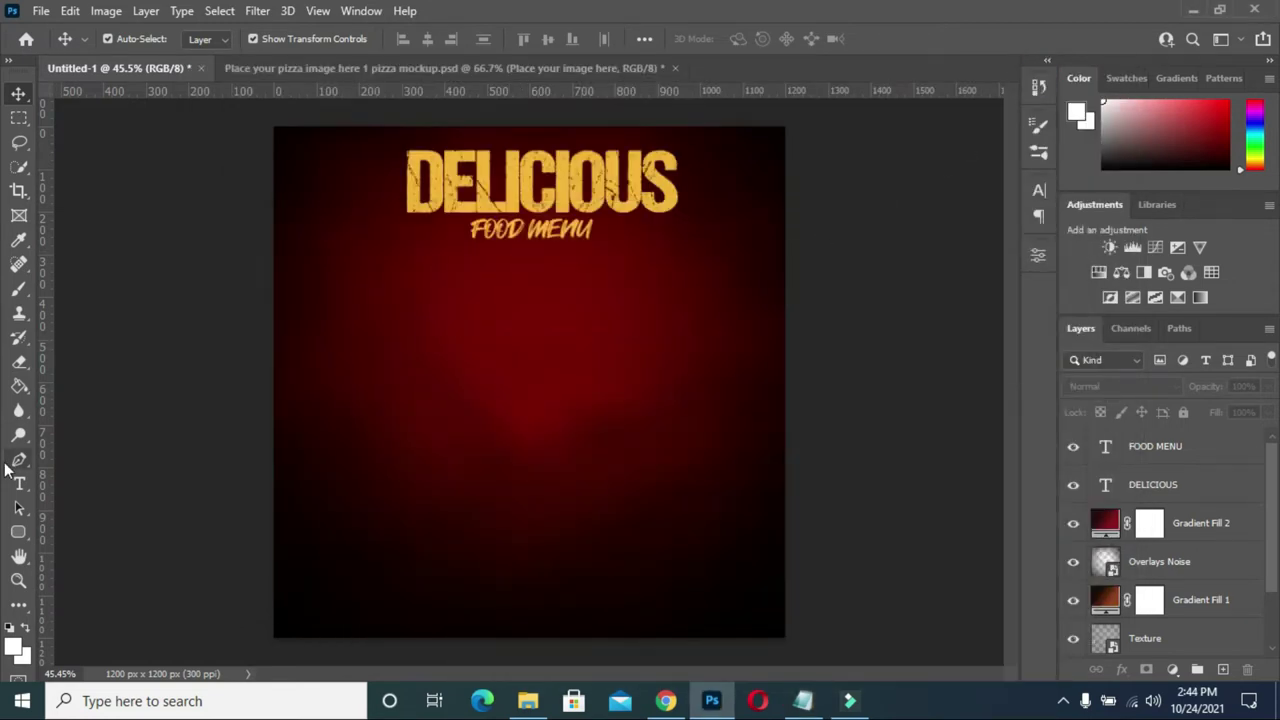
Add the pasted tagline as a text layer in Montserrat SemiBold Italic.
click(19, 484)
click(411, 279)
text(Test Delicious today and always......)
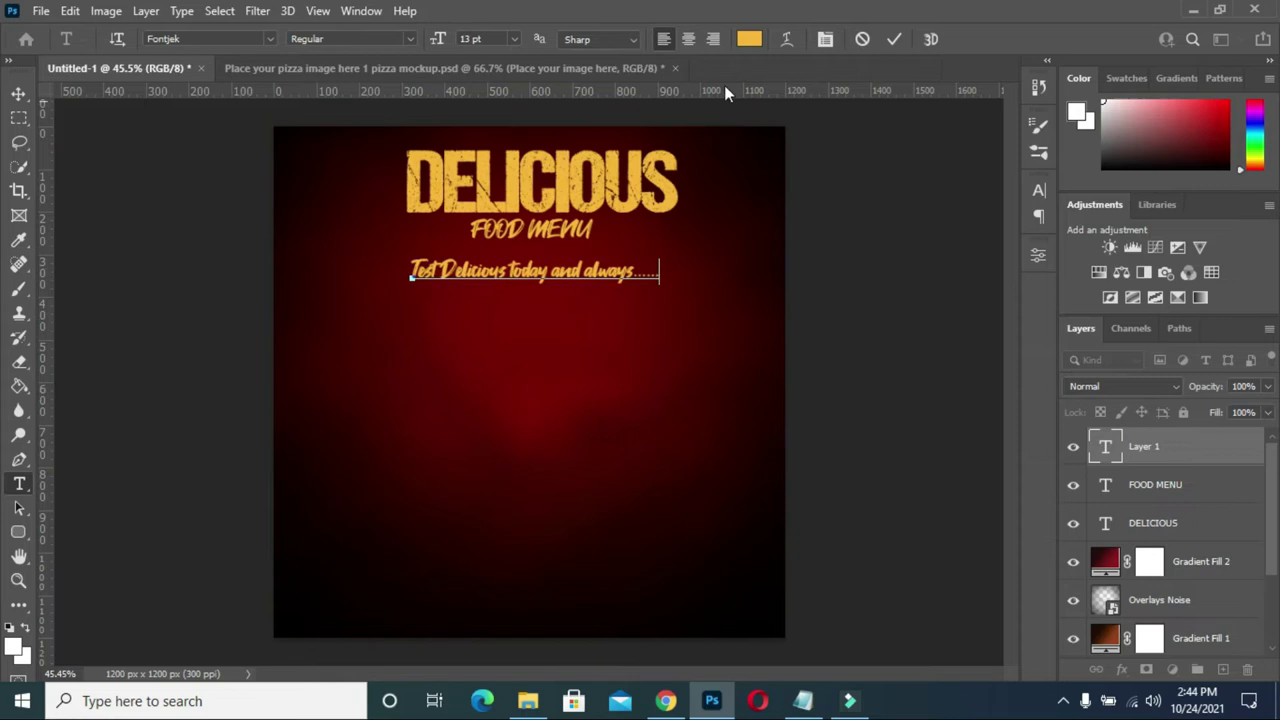
click(272, 38)
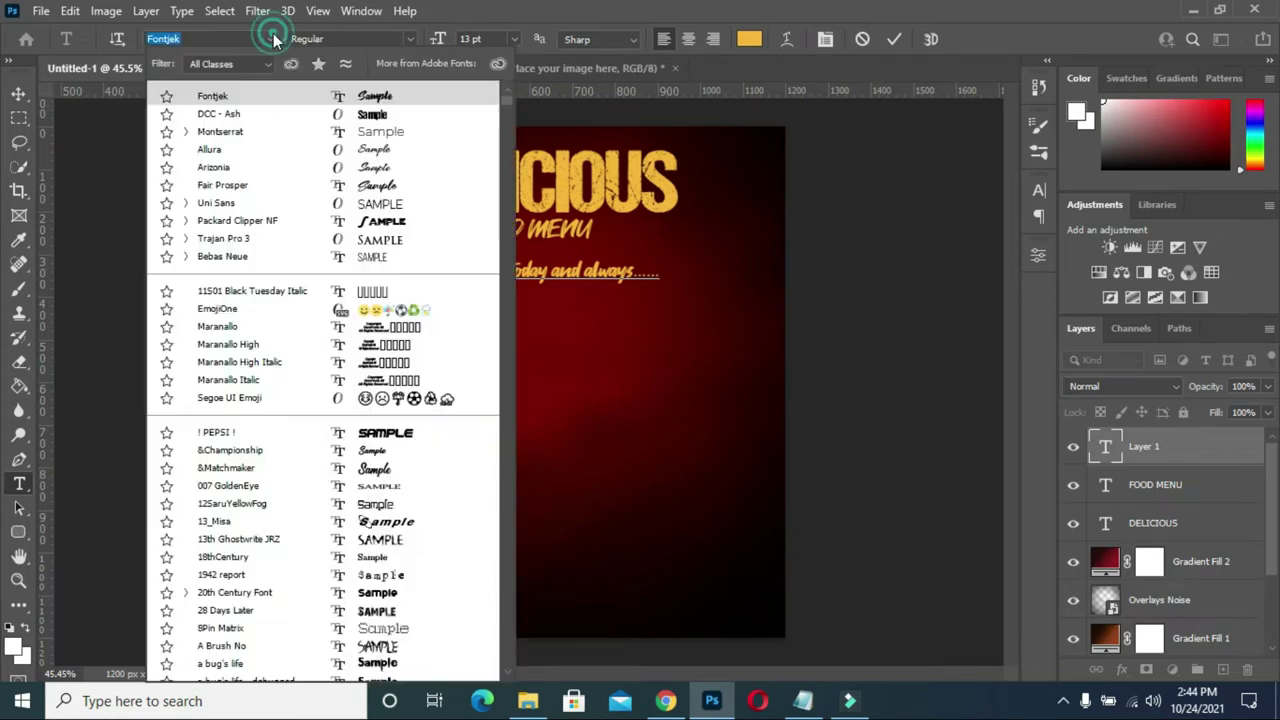
click(237, 141)
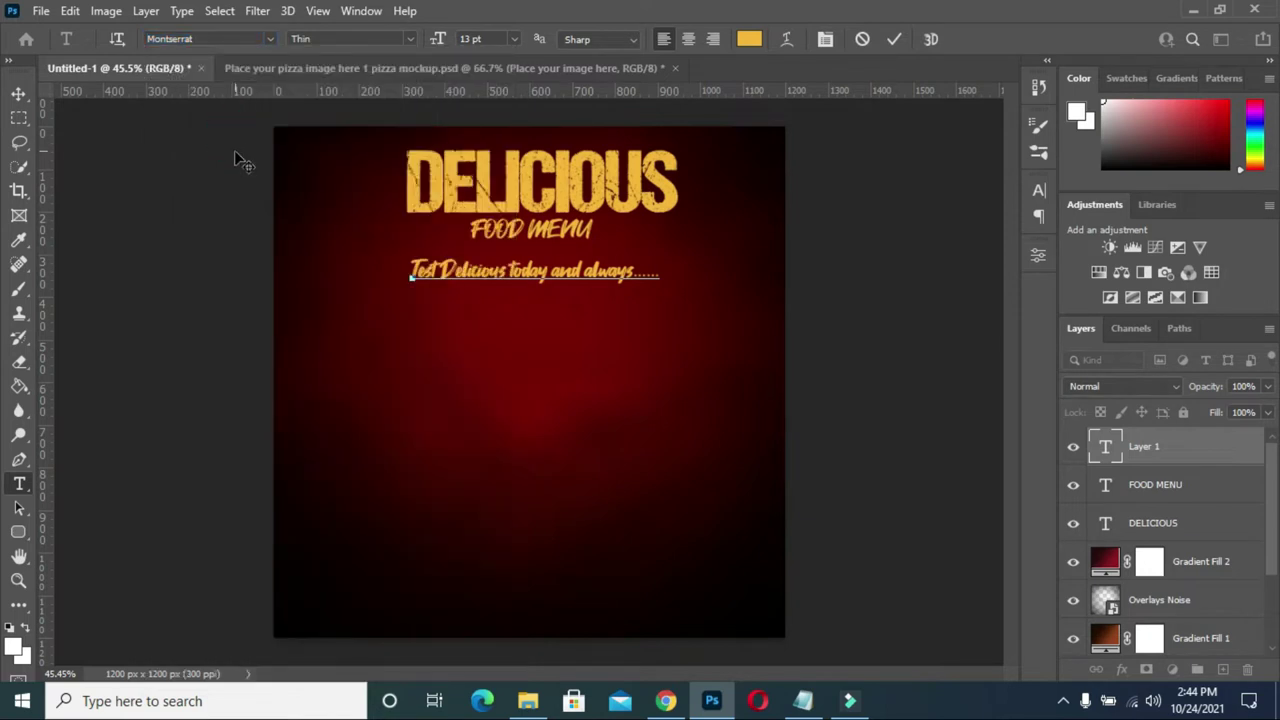
click(893, 39)
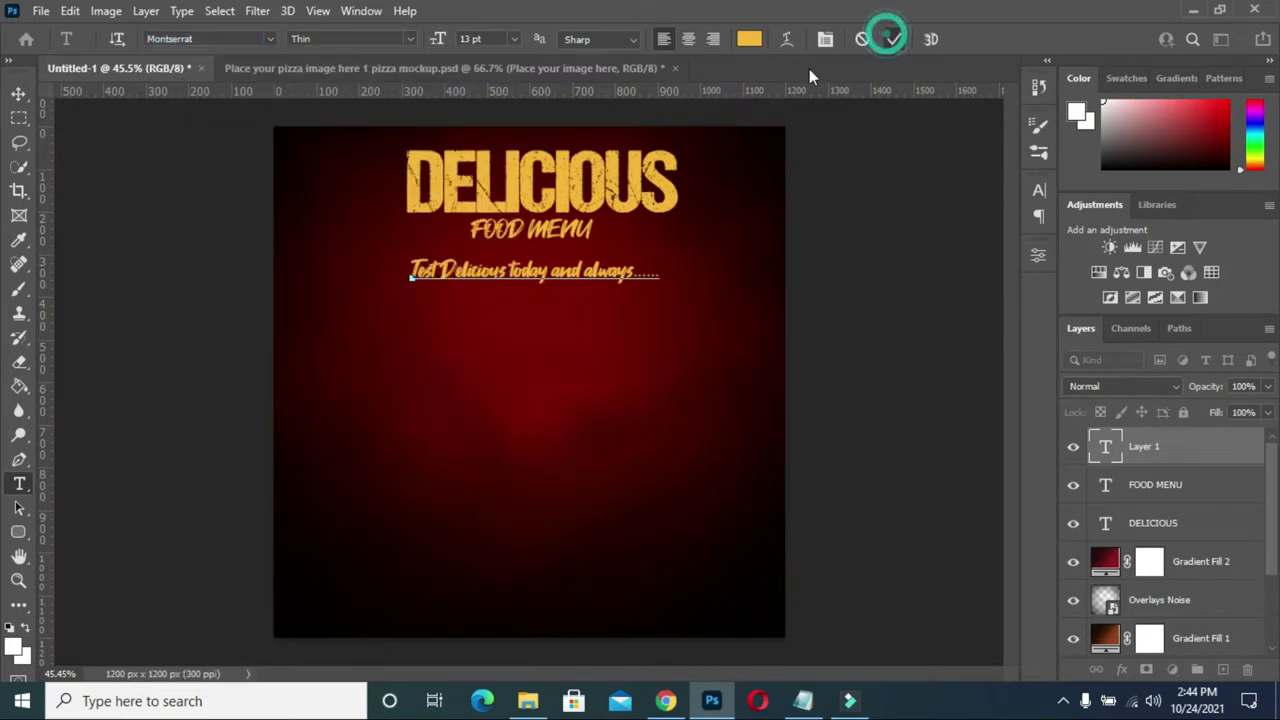
click(269, 38)
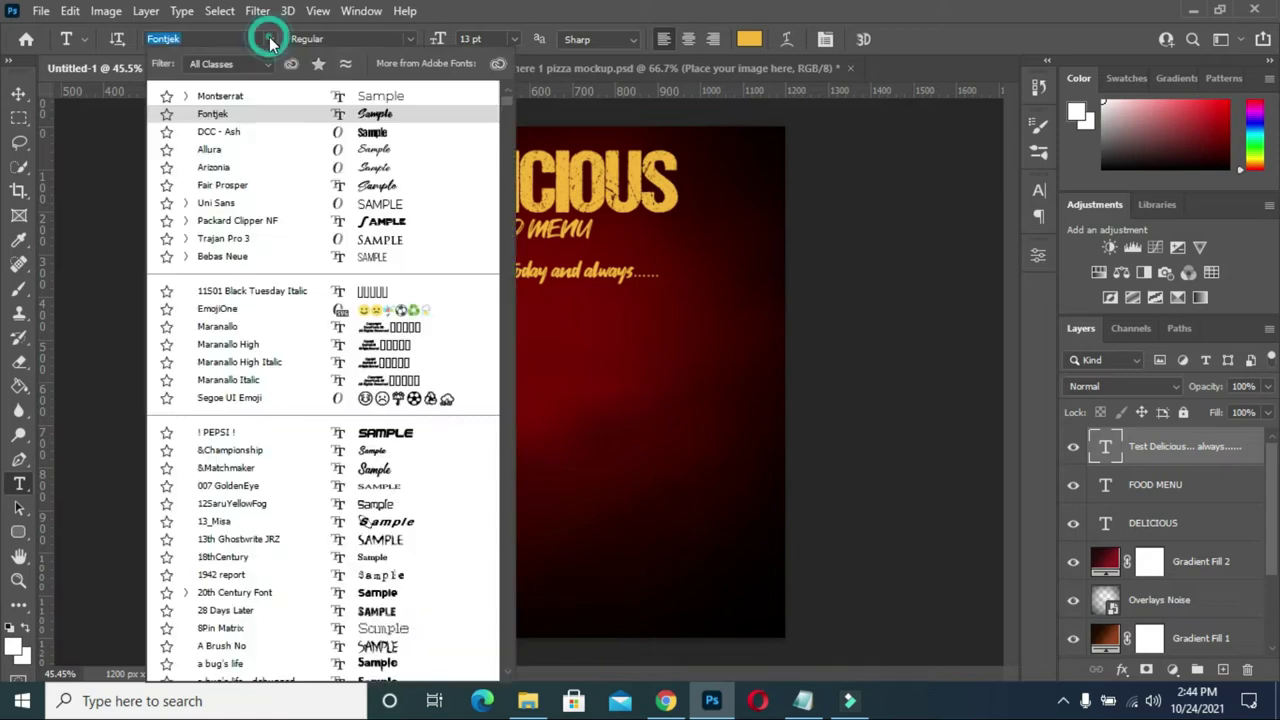
click(233, 96)
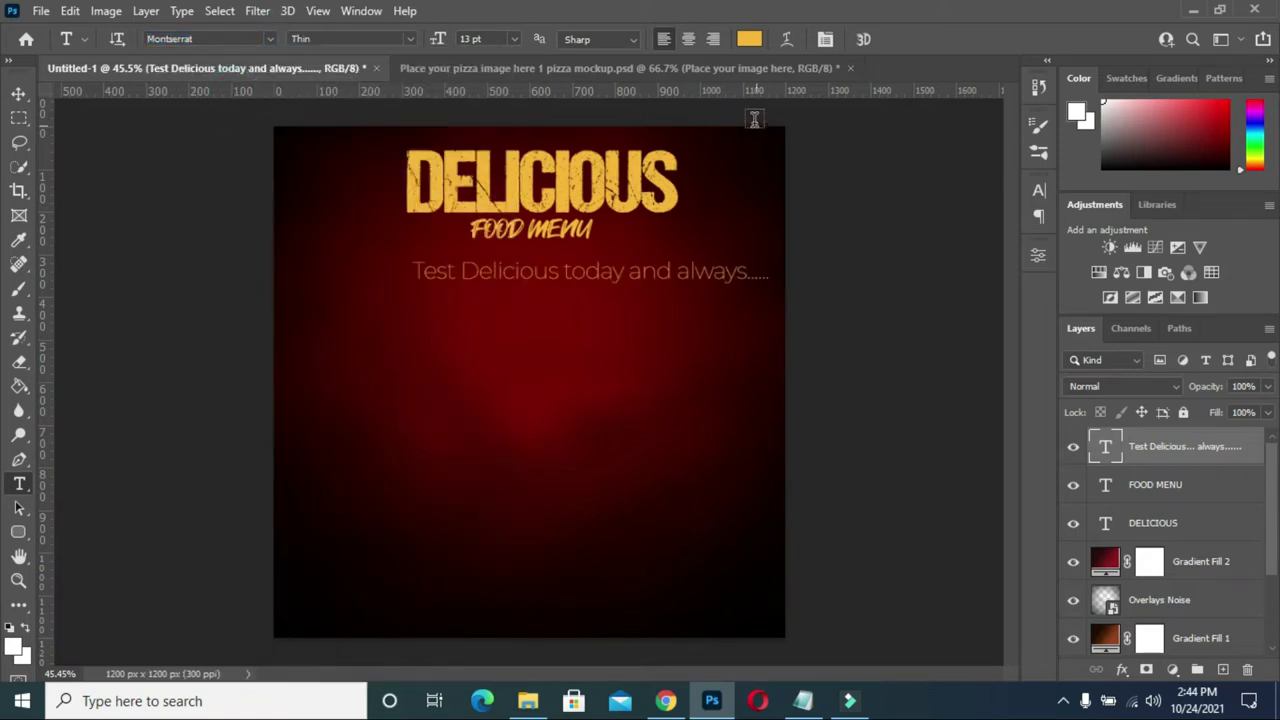
click(411, 38)
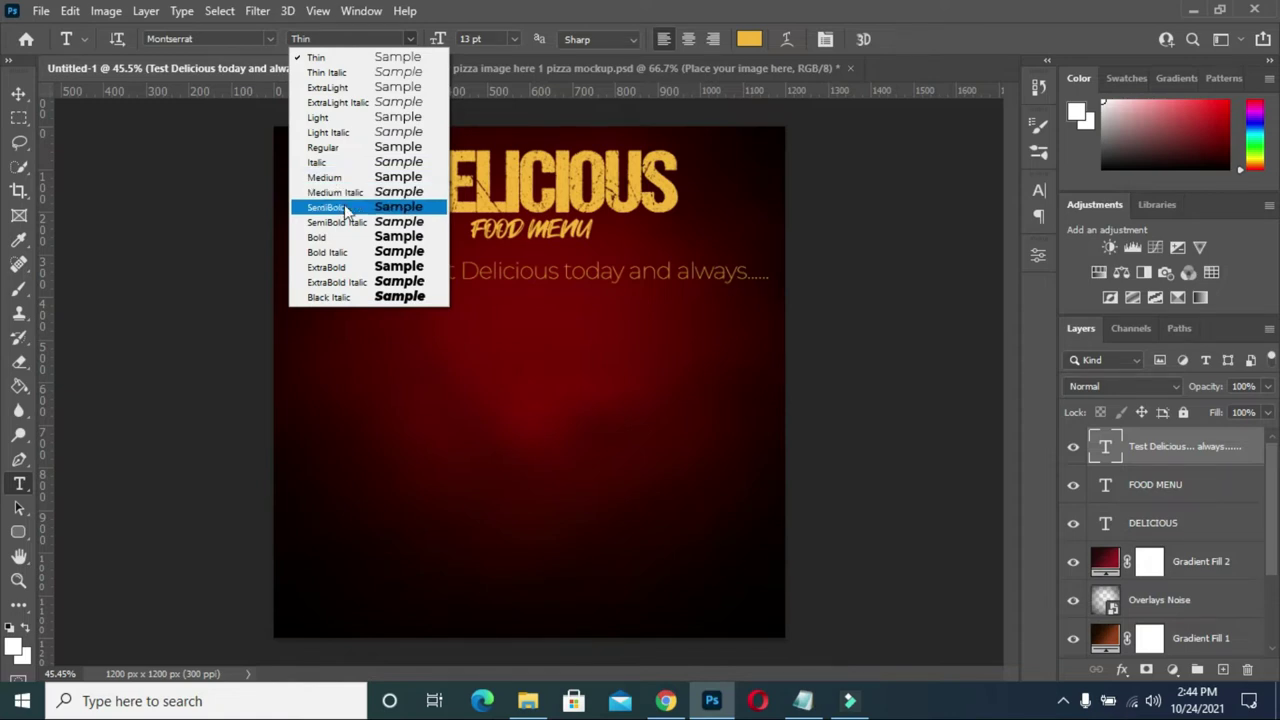
click(340, 223)
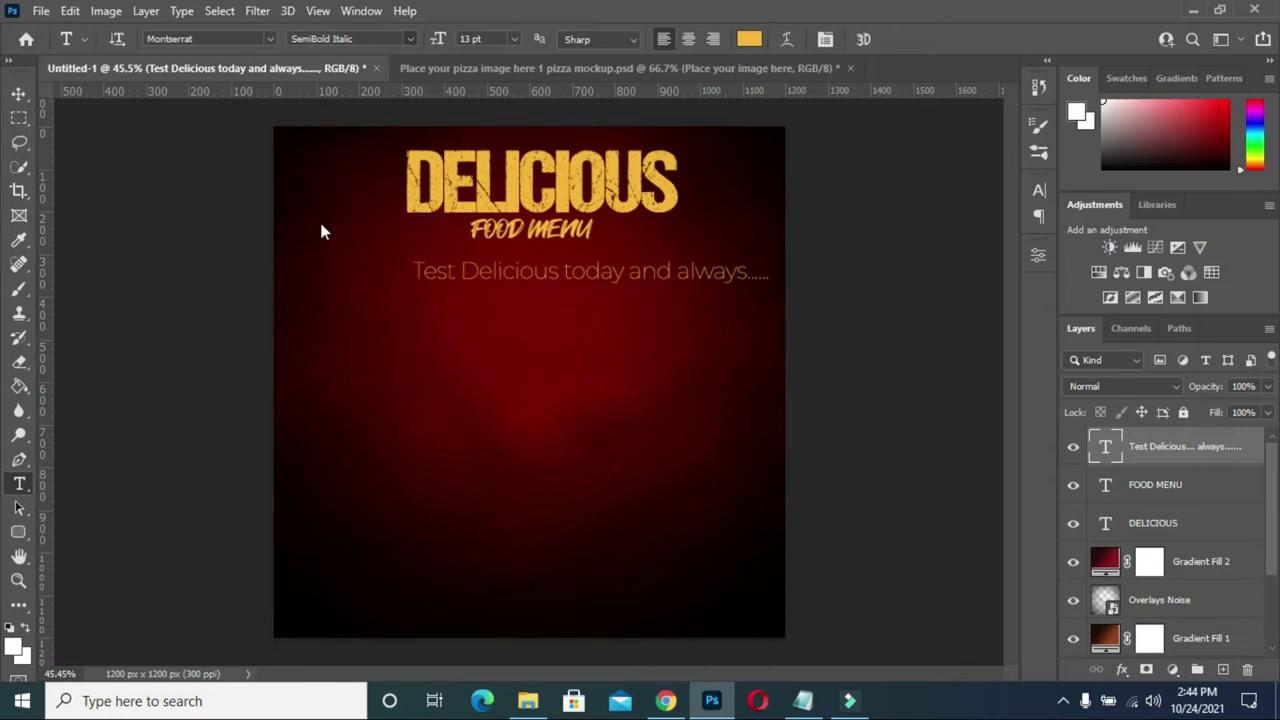
Scale the tagline down and position it just beneath FOOD MENU.
click(19, 93)
drag(810, 283, 654, 252)
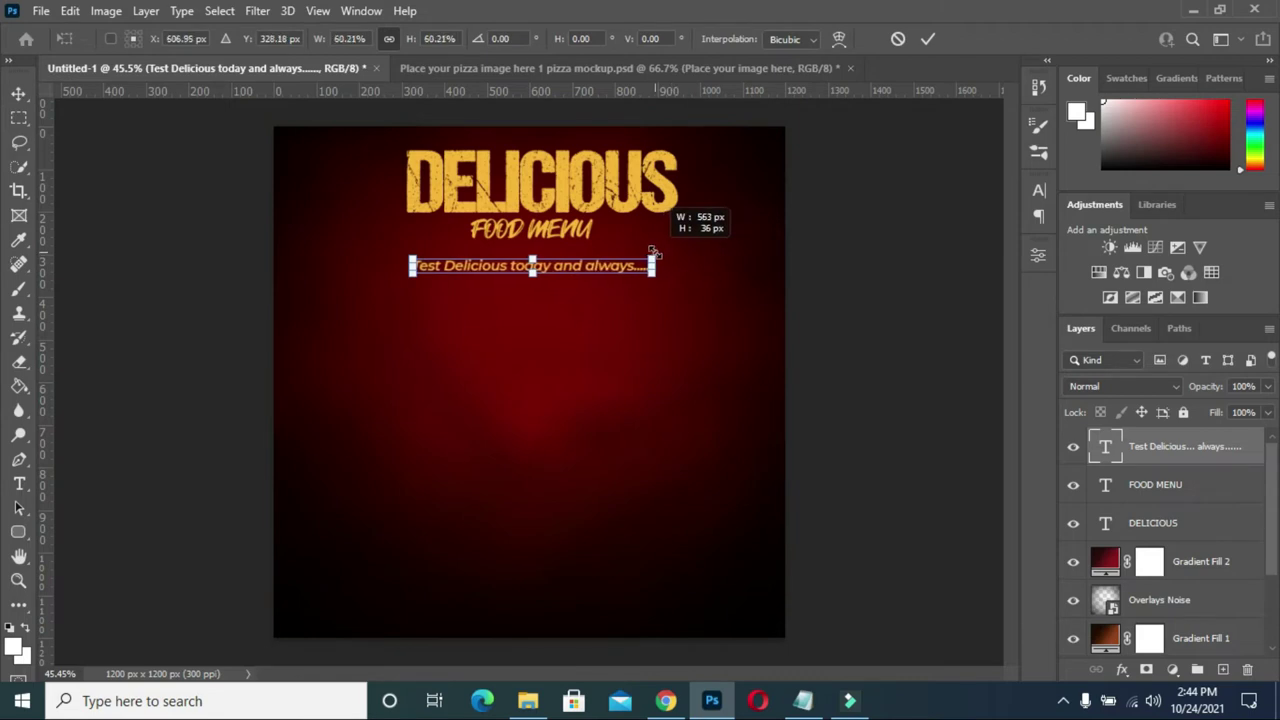
double_click(929, 30)
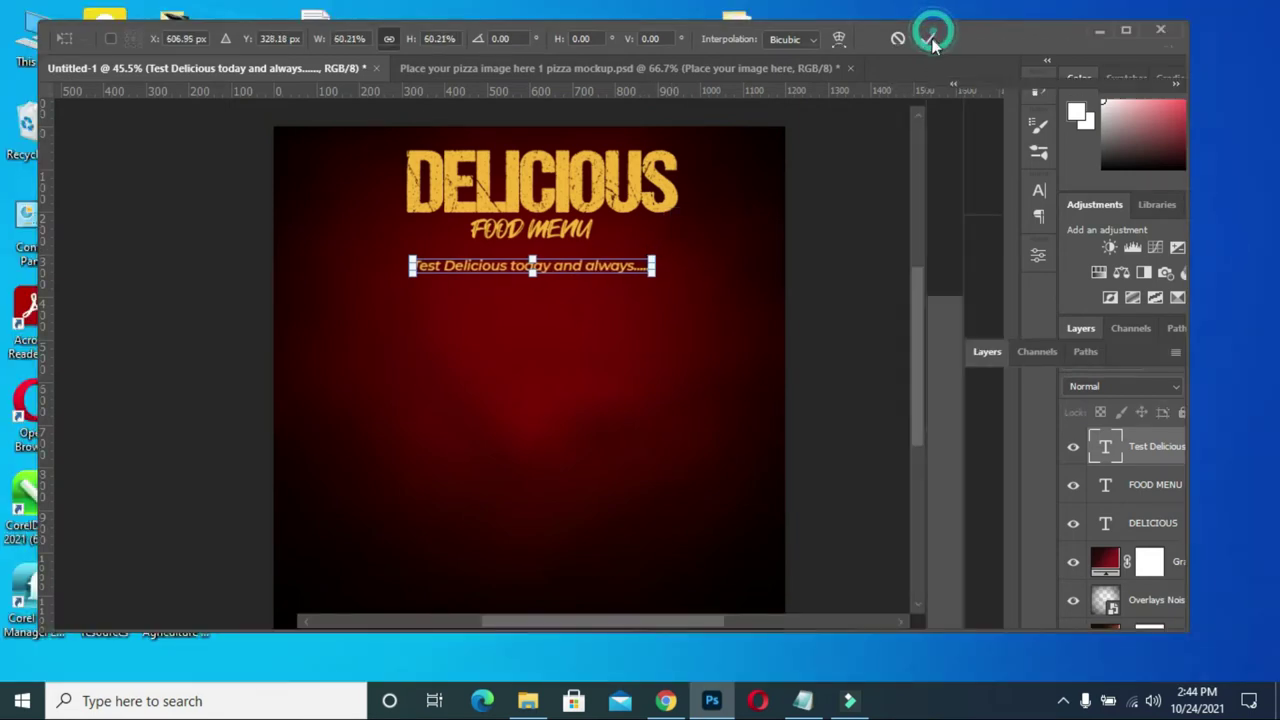
click(1125, 31)
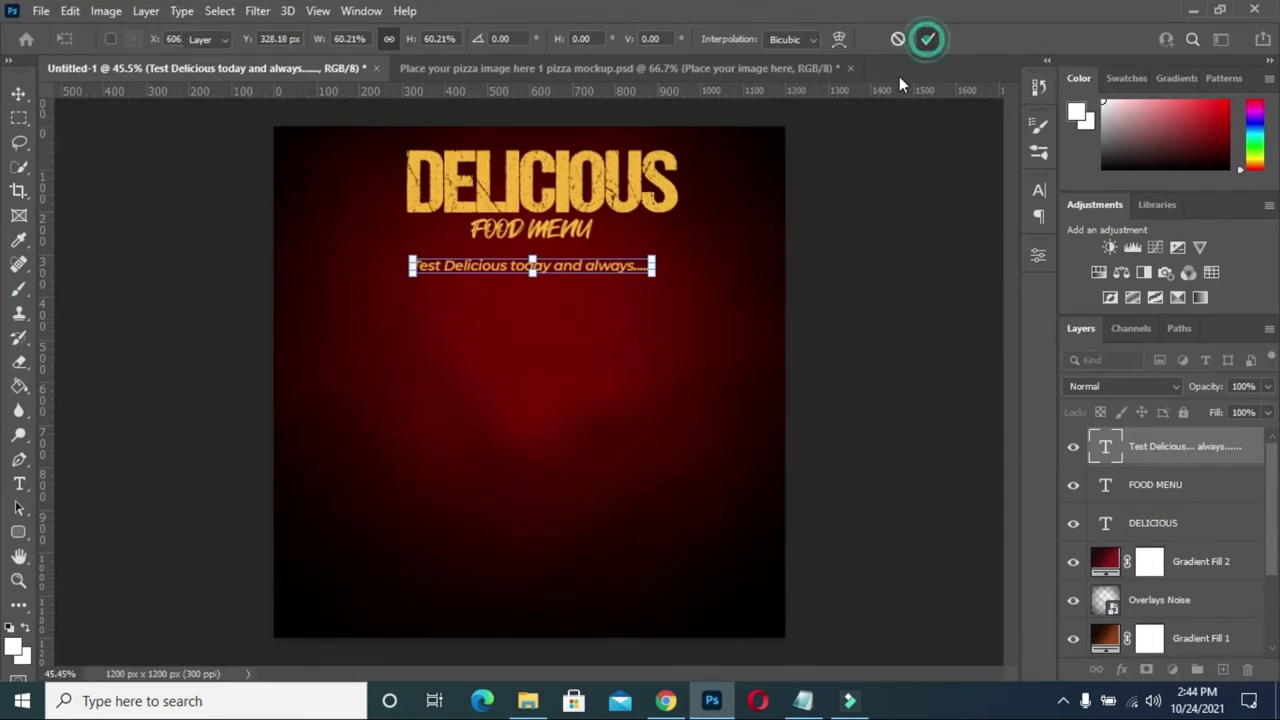
click(927, 39)
drag(590, 275, 588, 263)
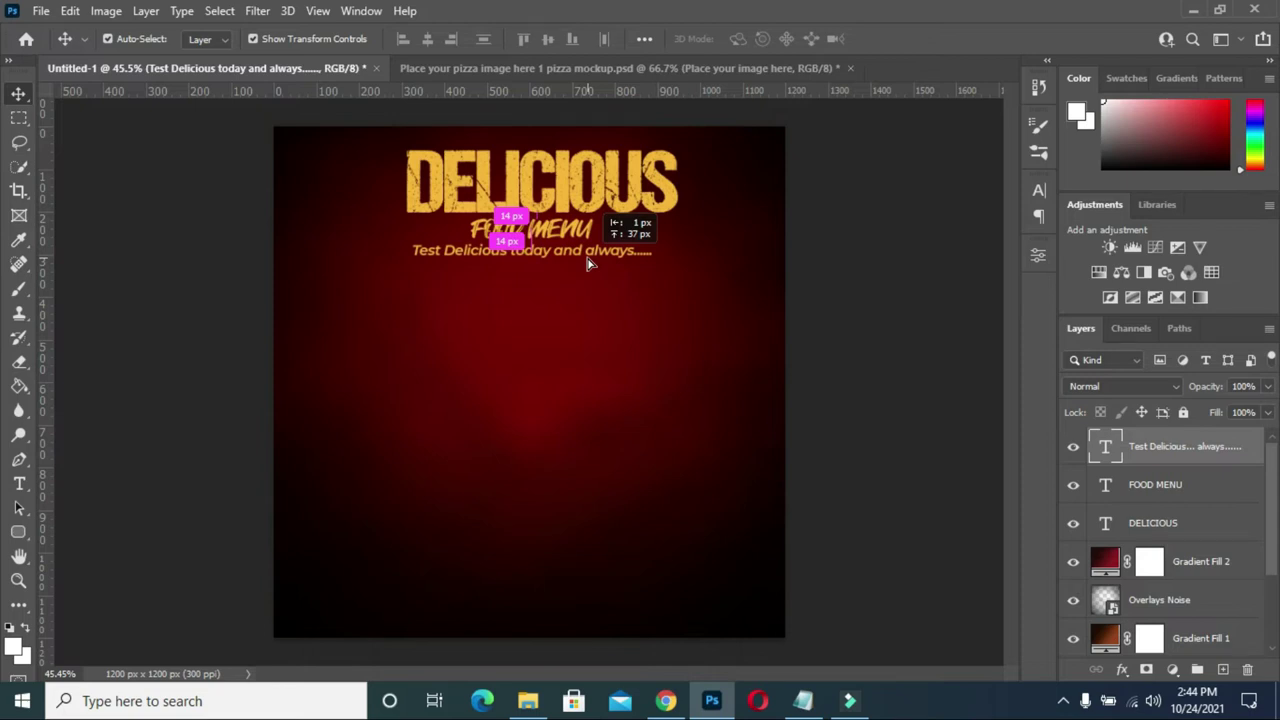
drag(588, 268, 590, 264)
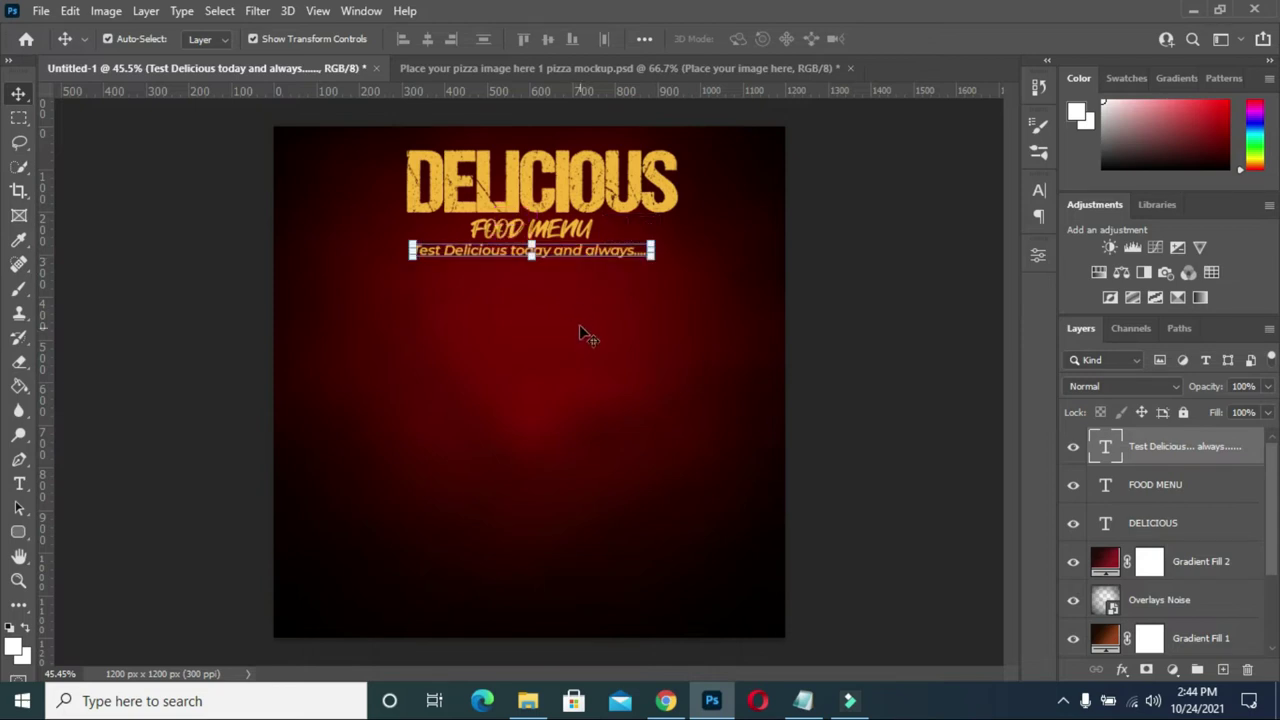
key(Down)
key(Down)
key(Down)
key(Down)
key(Down)
key(Down)
key(Down)
key(Down)
key(Down)
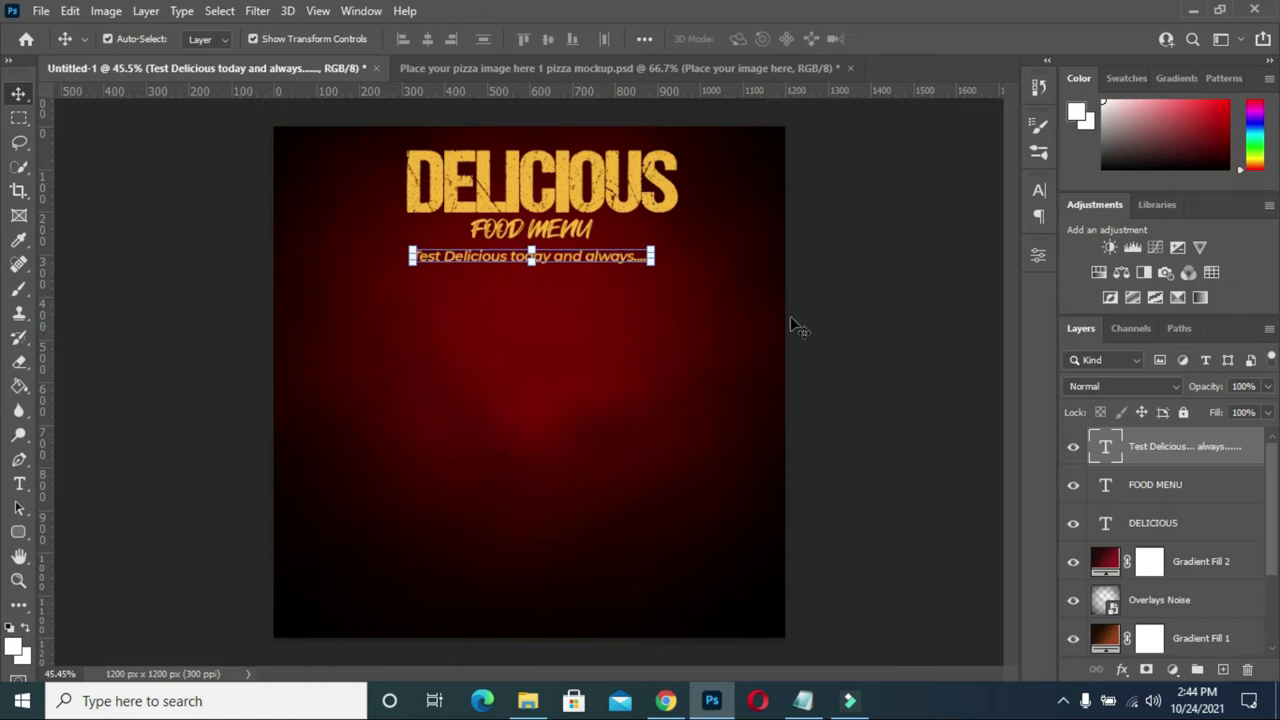
click(880, 352)
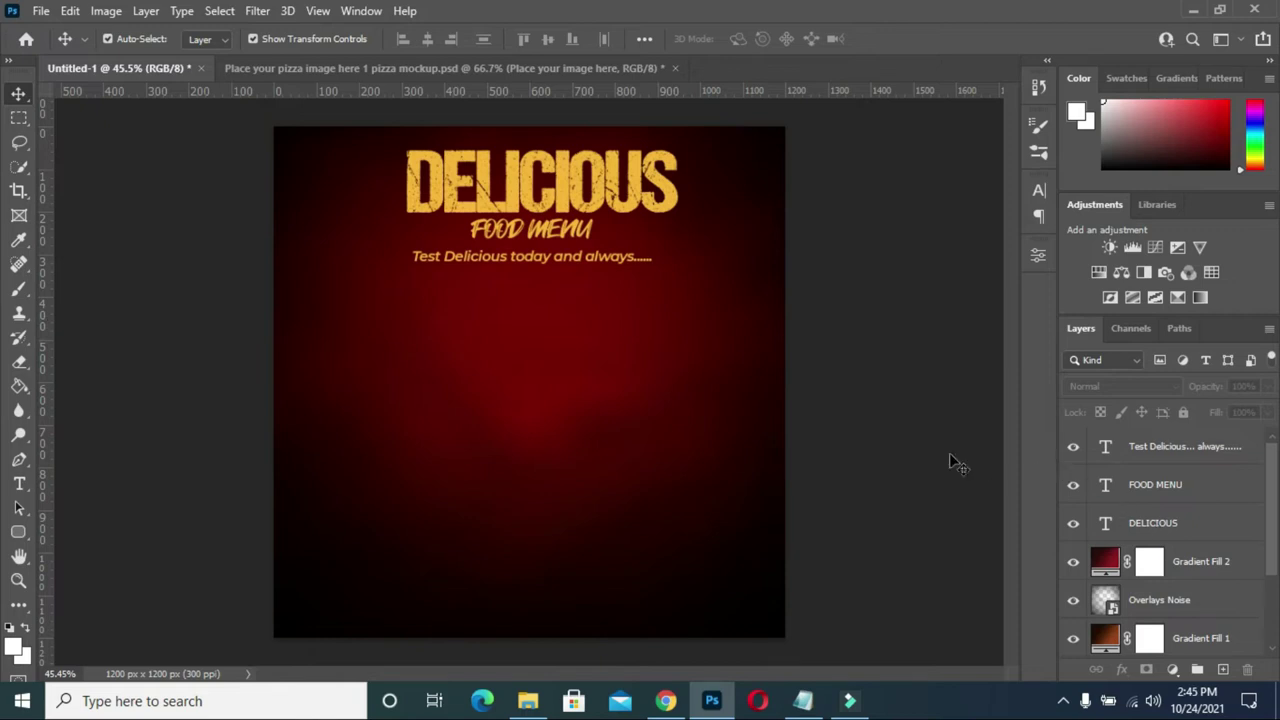
Group DELICIOUS, FOOD MENU and the tagline into a group named Text.
click(1198, 522)
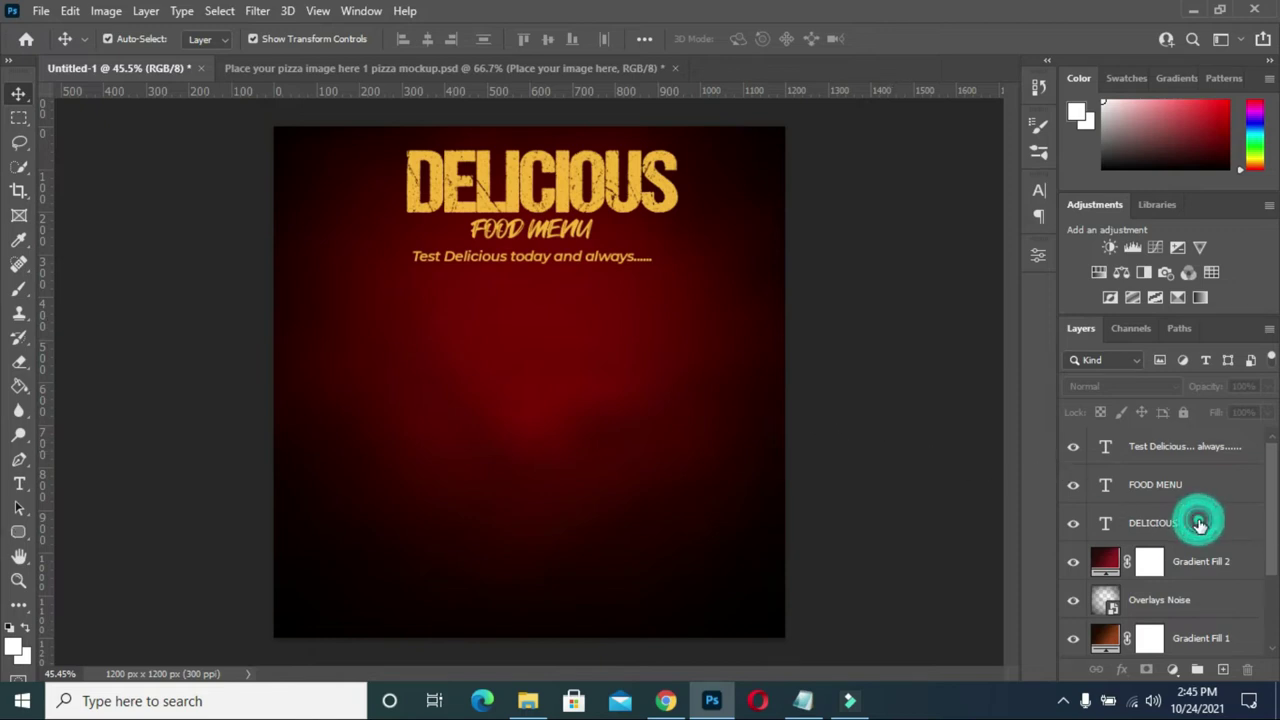
shift+click(1163, 449)
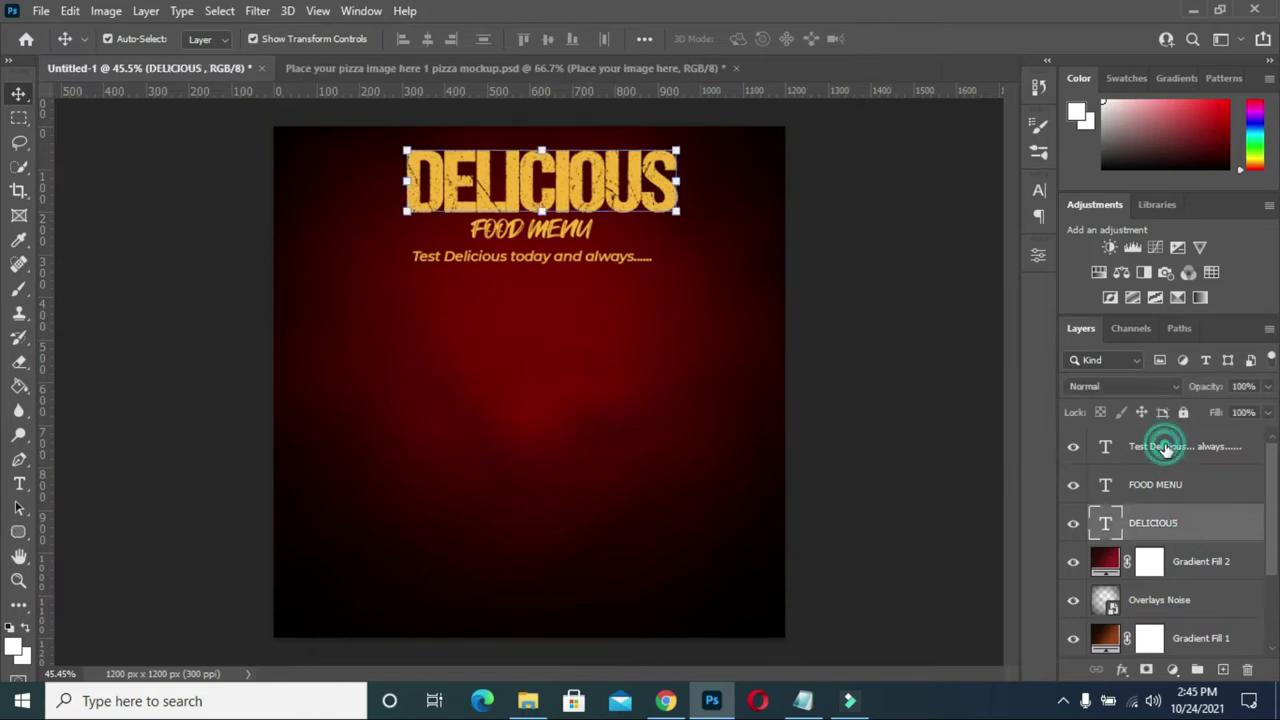
key(ctrl+g)
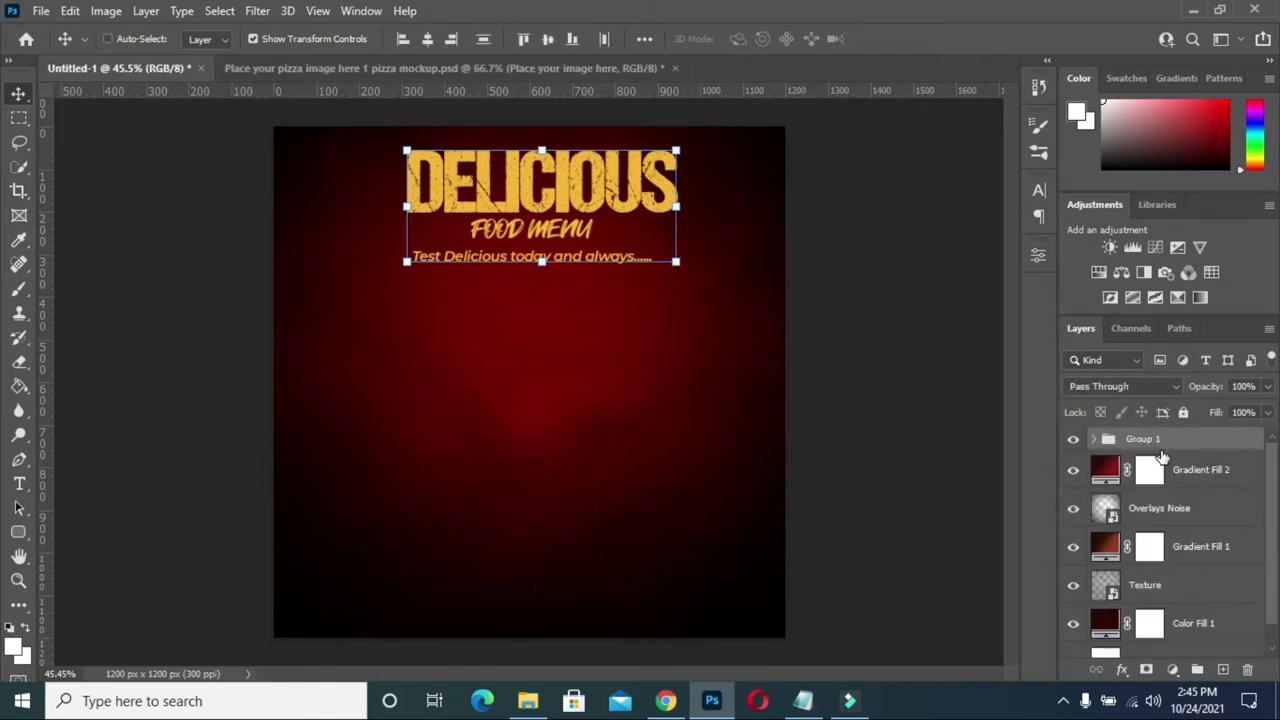
double_click(1143, 439)
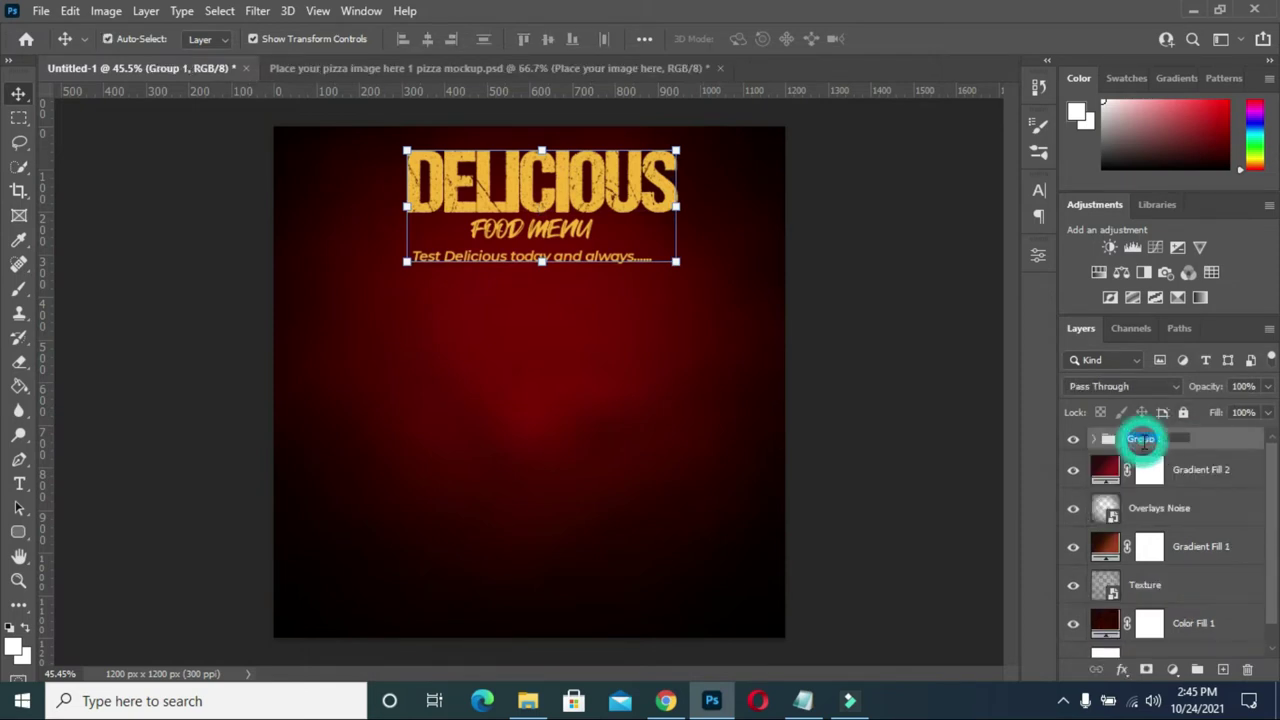
text(Text)
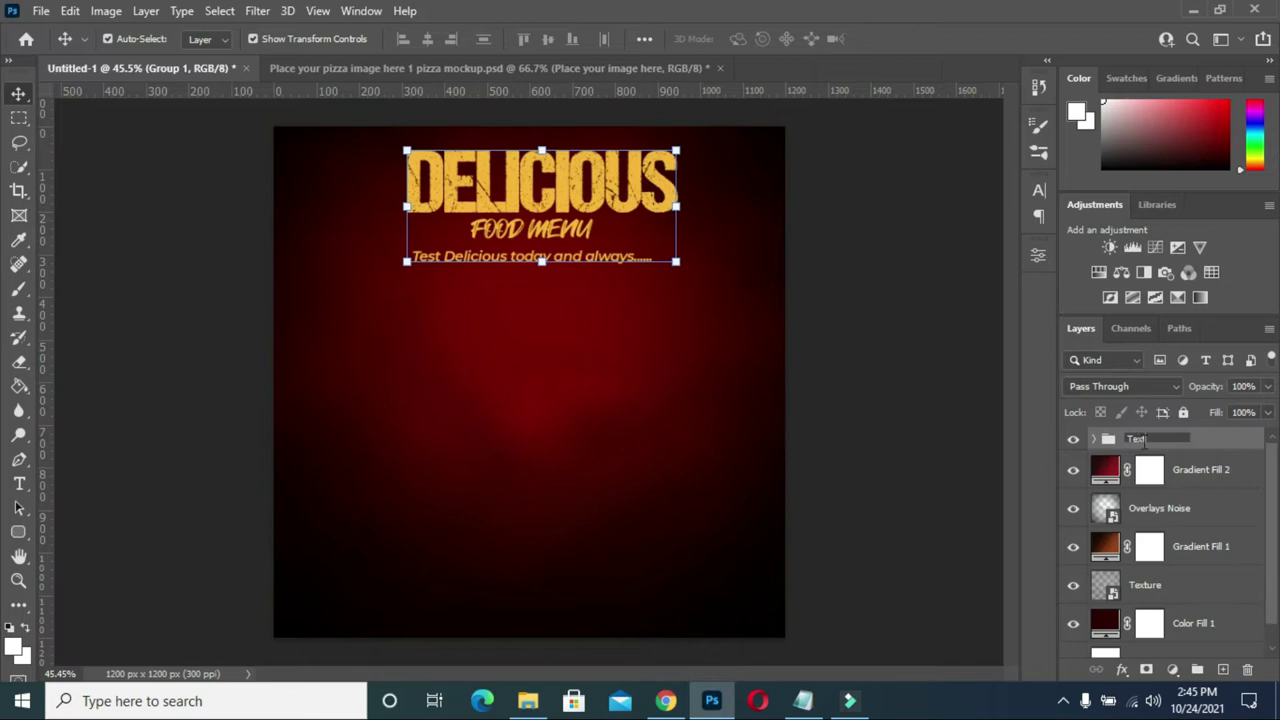
key(Return)
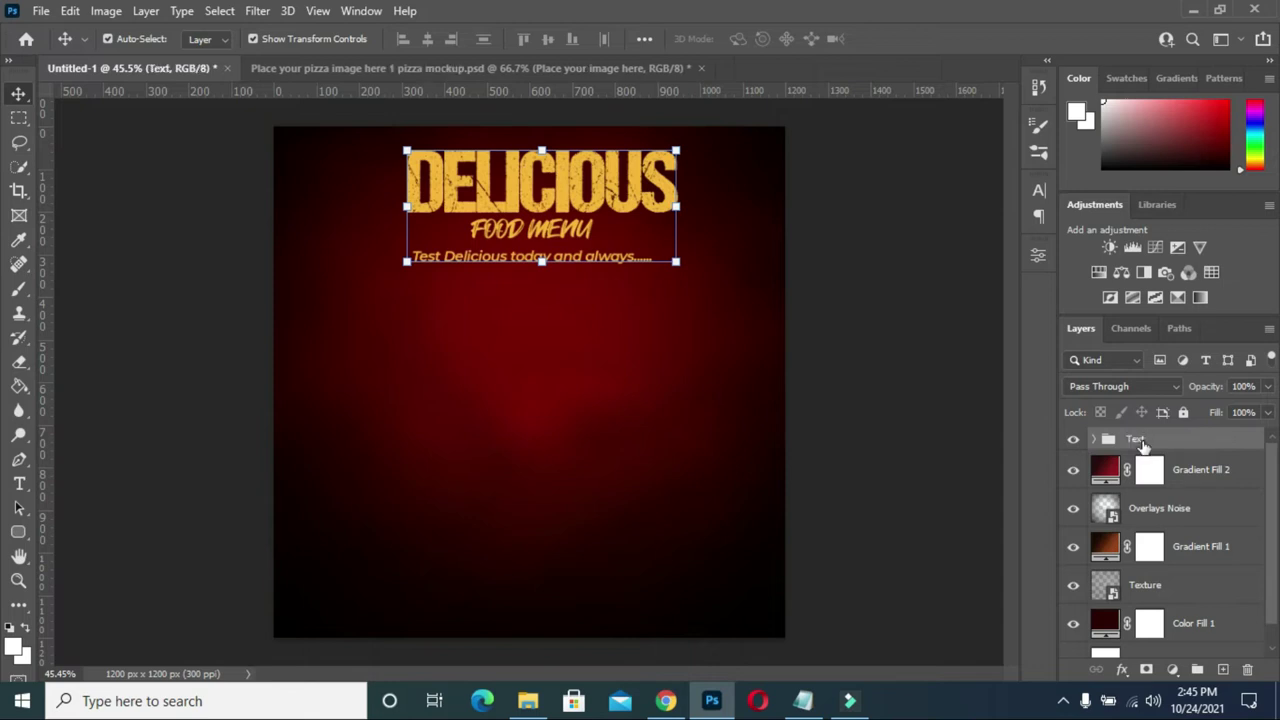
Centre the Text group horizontally on the canvas.
key(ctrl+a)
click(107, 38)
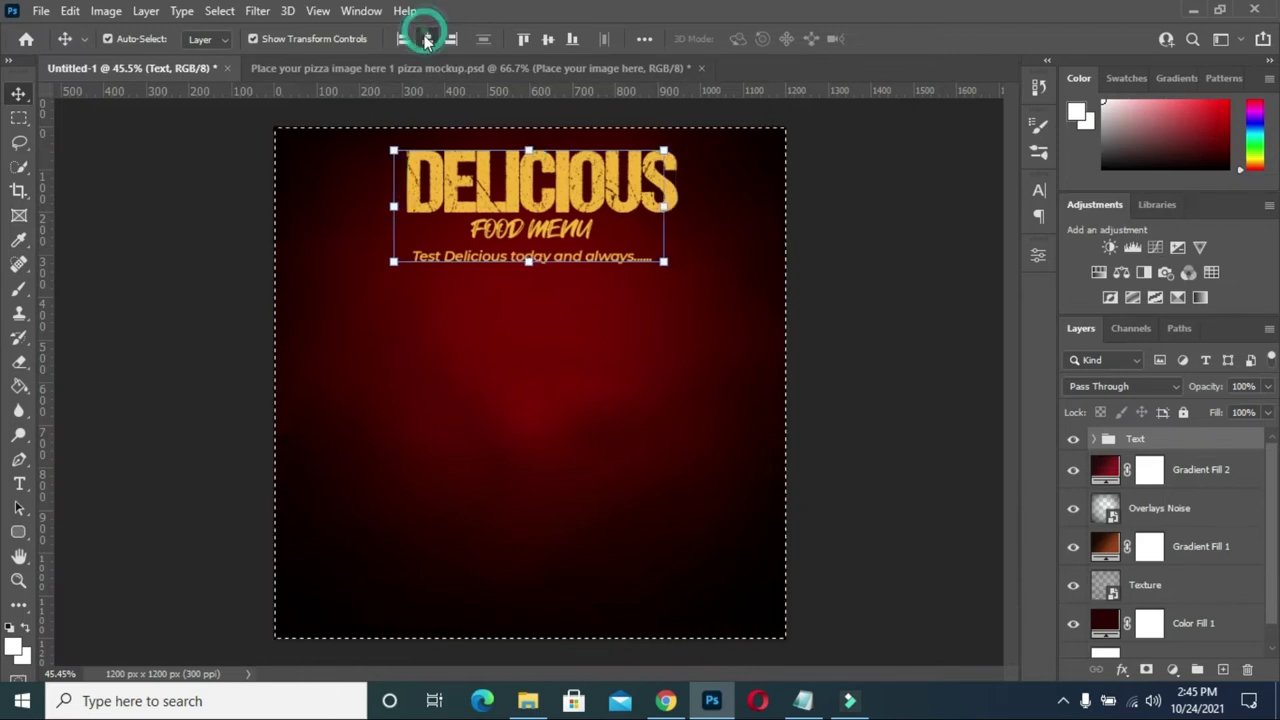
click(427, 39)
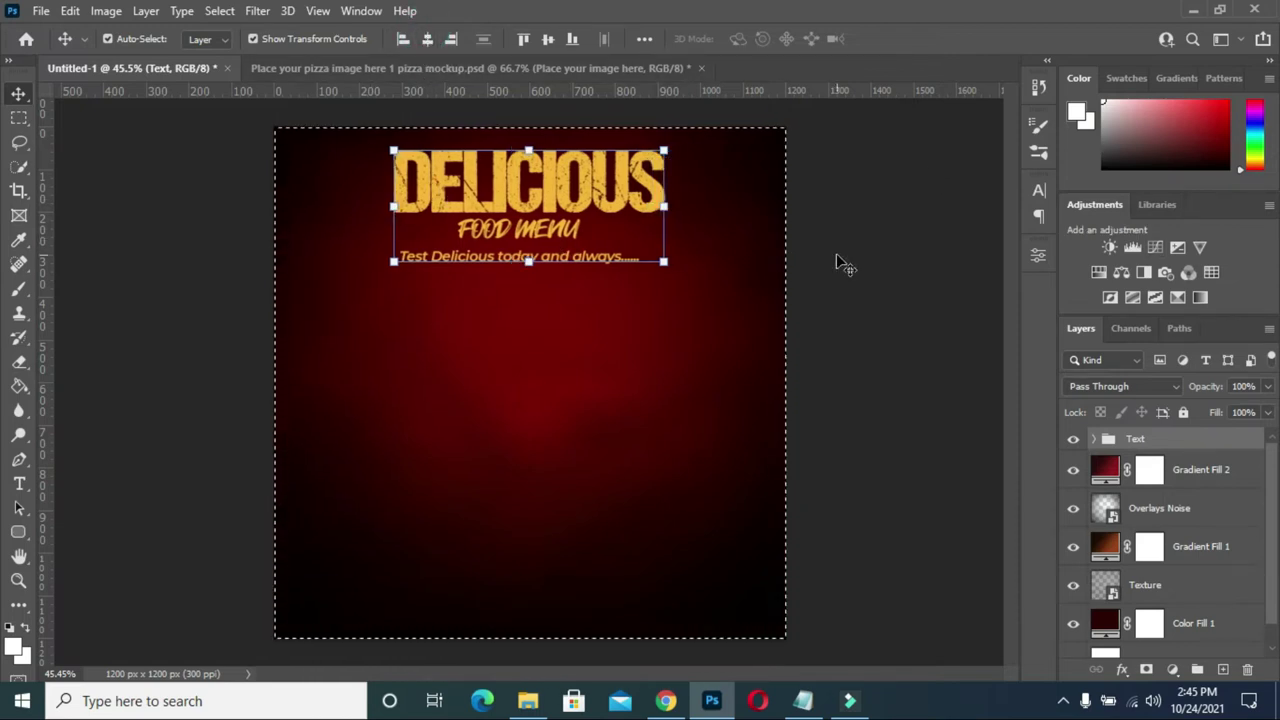
key(ctrl)
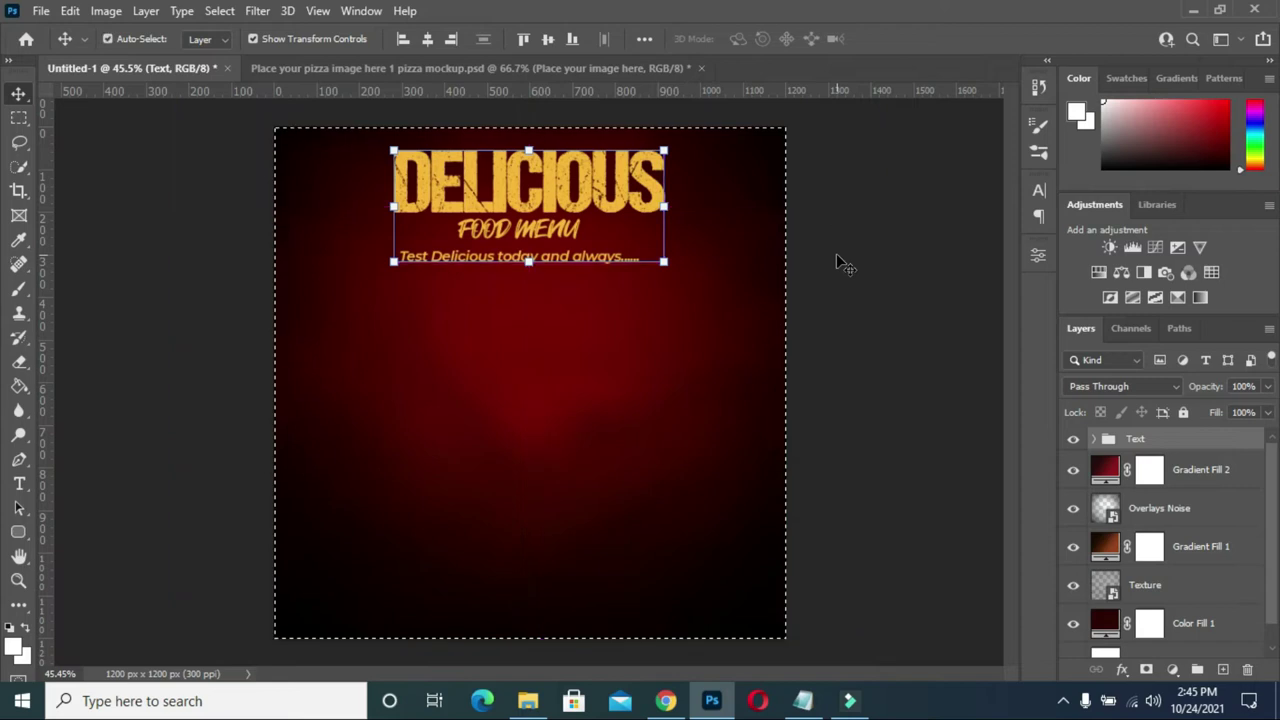
key(ctrl)
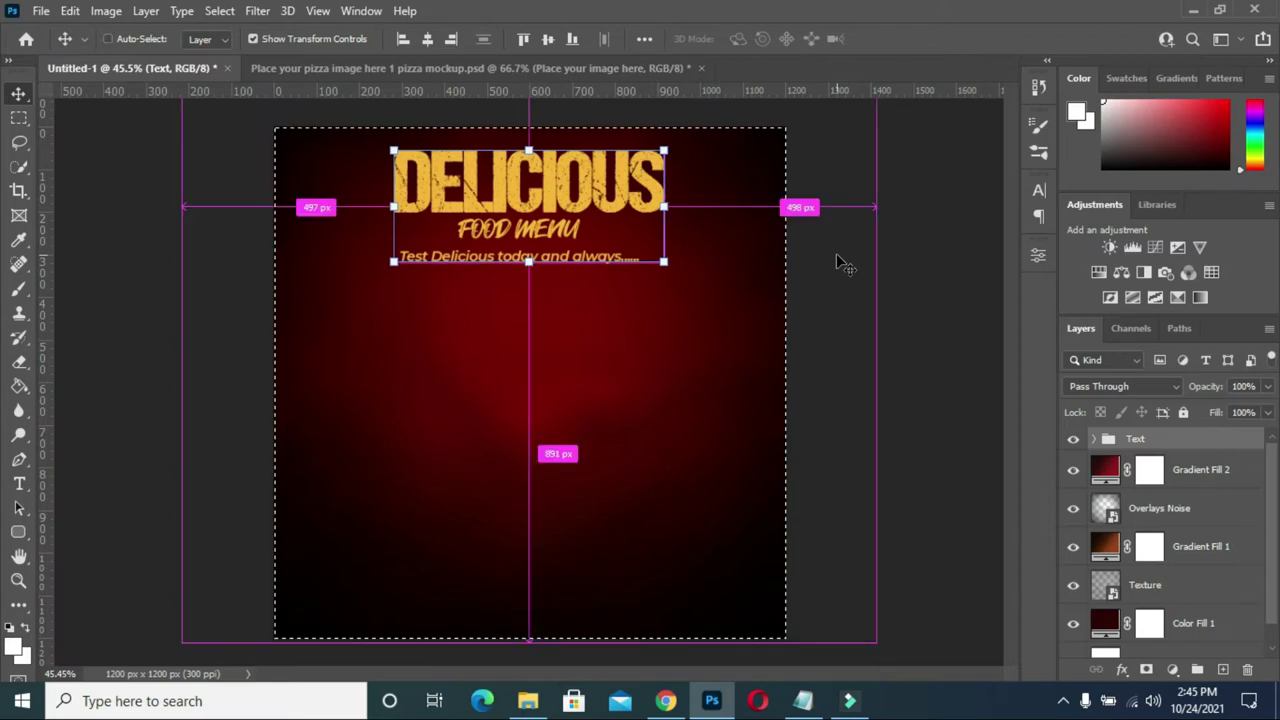
key(ctrl+d)
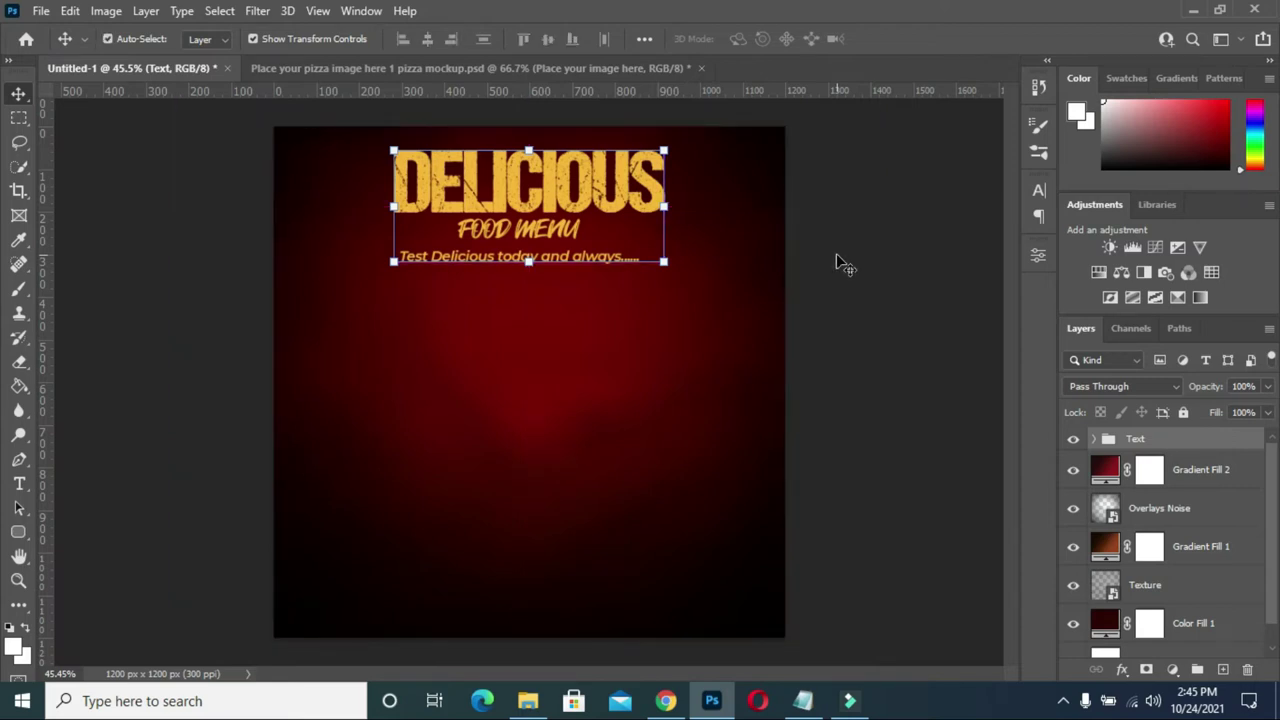
click(840, 262)
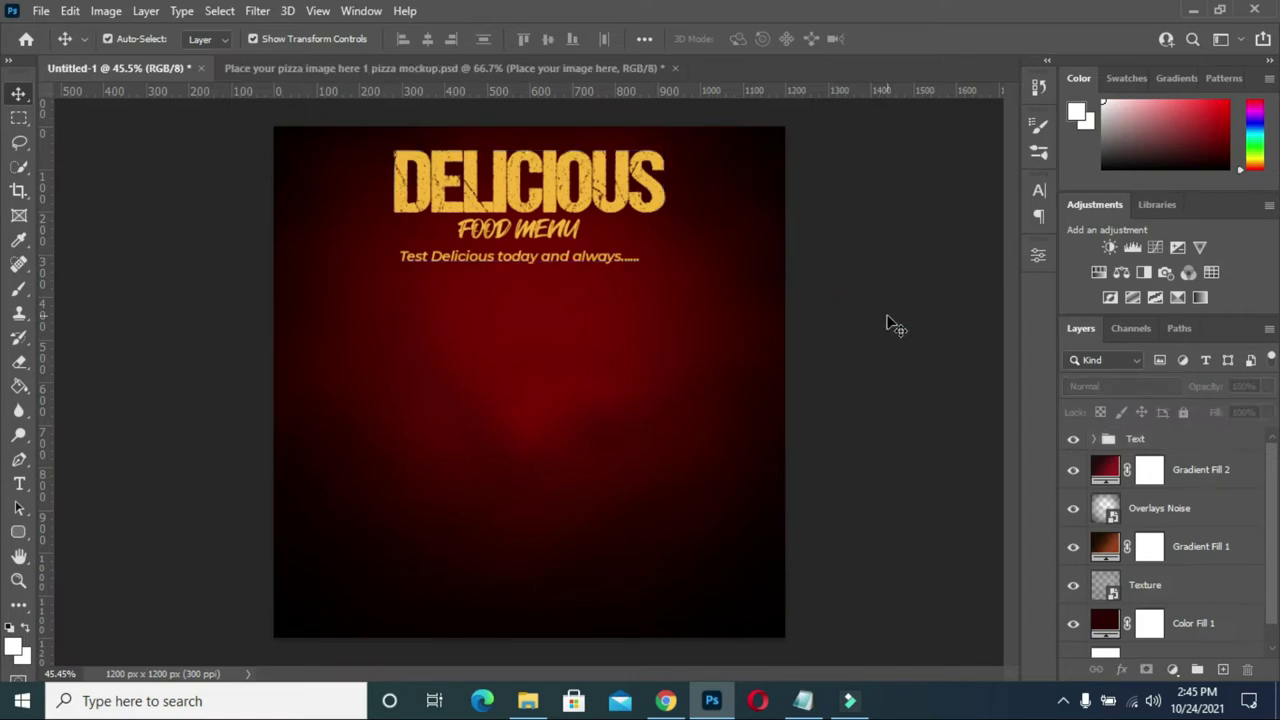
Centre the tagline and FOOD MENU layers horizontally on the canvas.
click(610, 262)
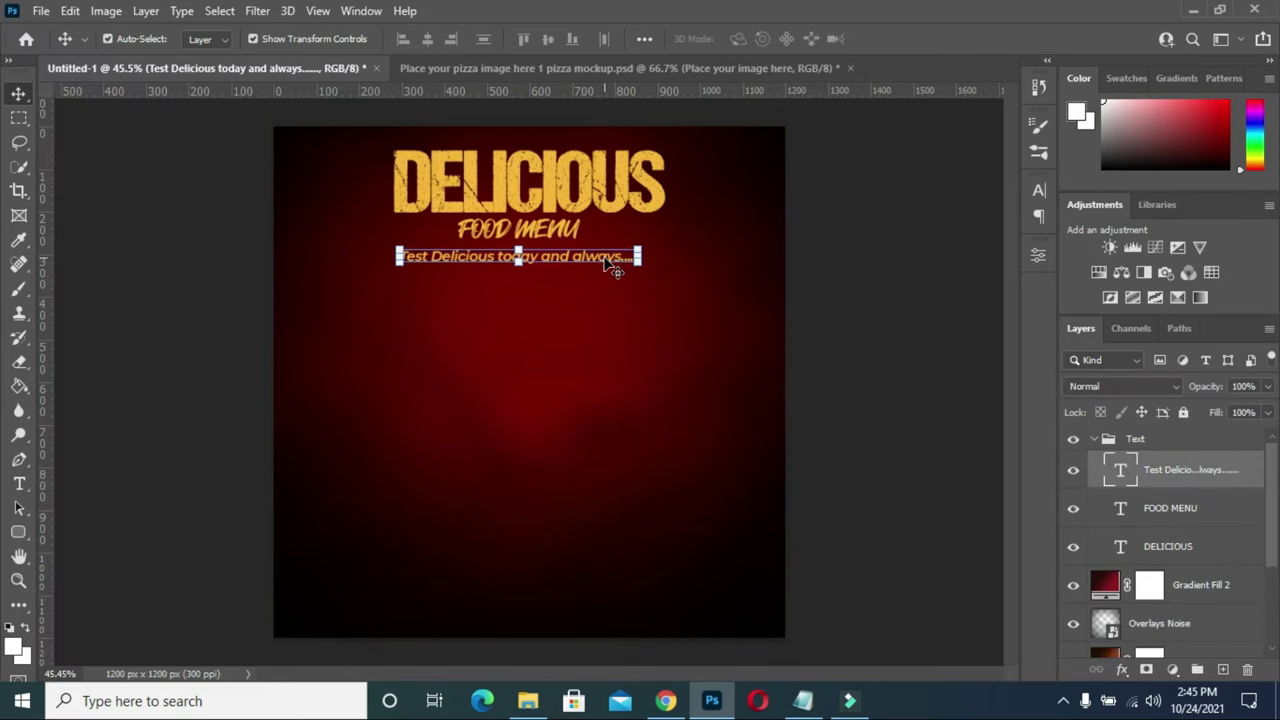
key(ctrl+a)
click(426, 38)
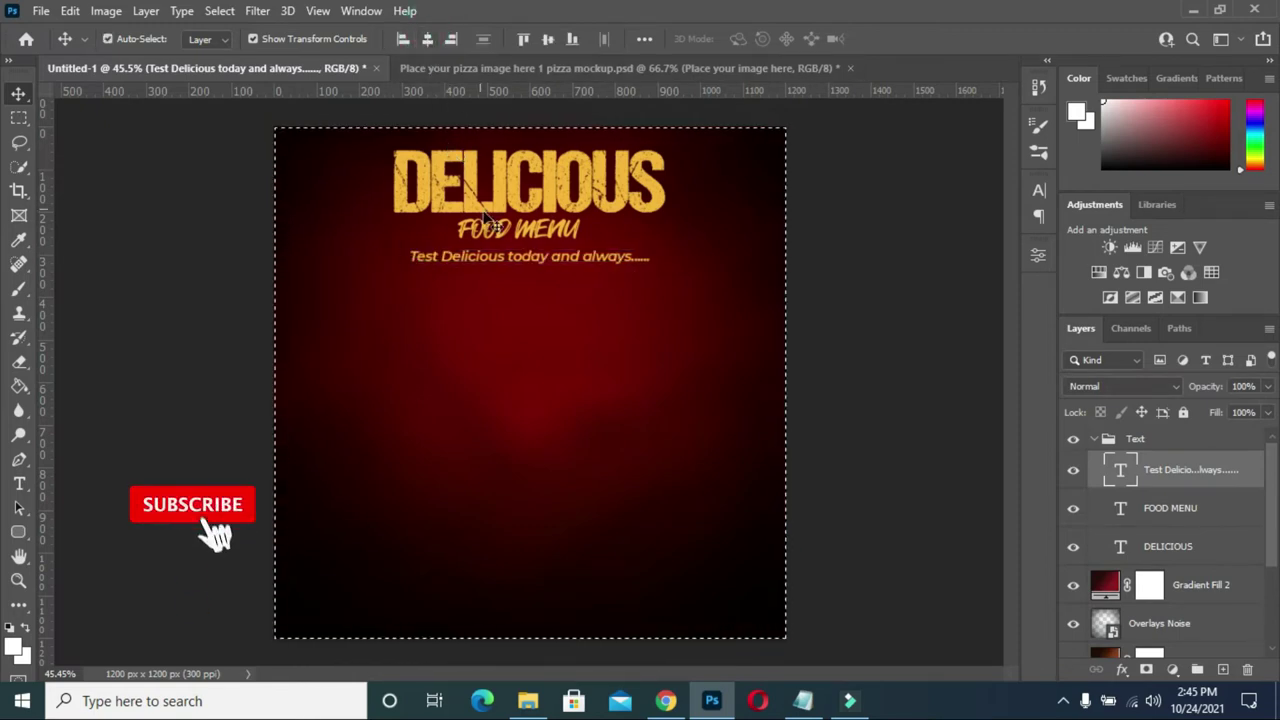
click(1178, 505)
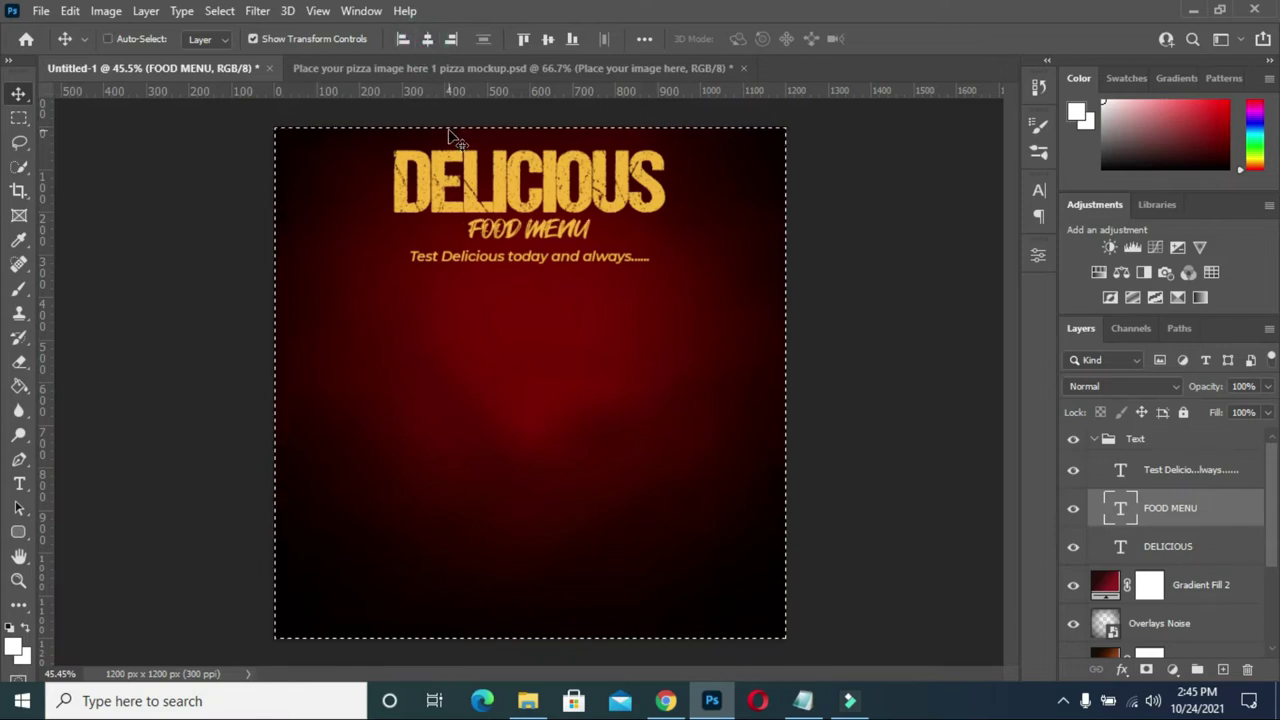
key(ctrl+d)
ctrl+click(880, 392)
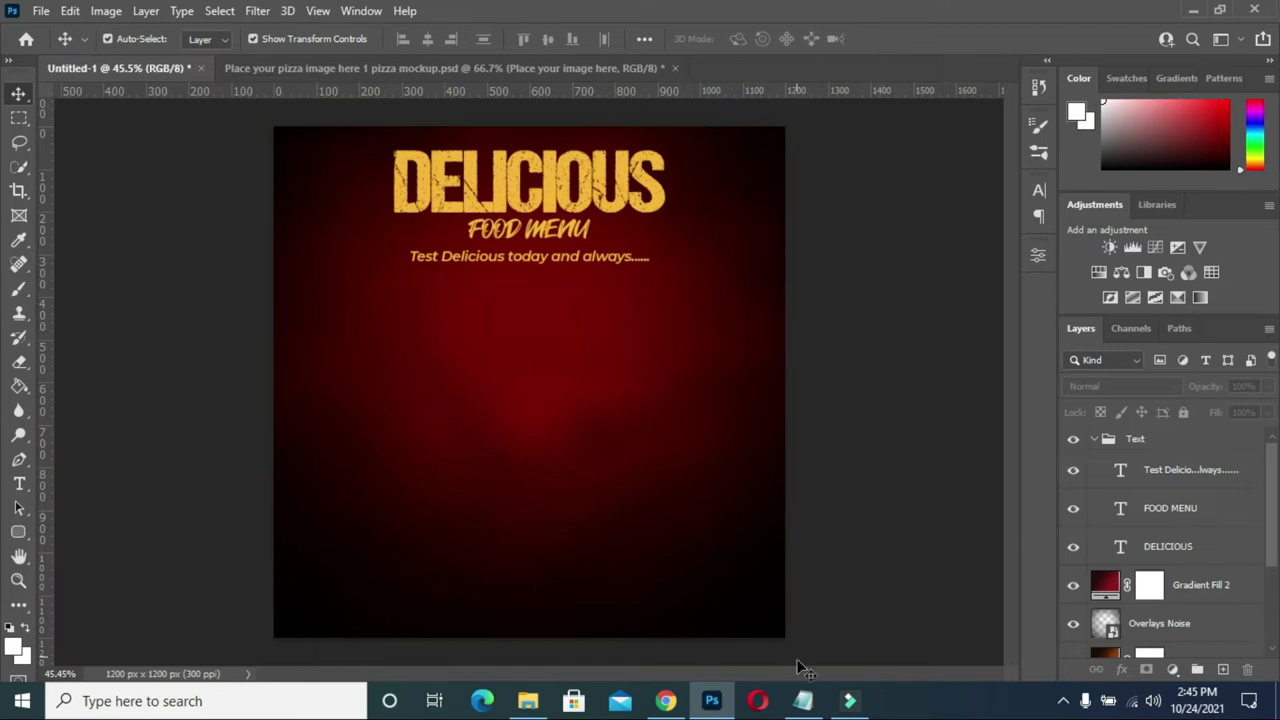
Drag the pizza photo layer from the mockup document onto the poster.
click(528, 701)
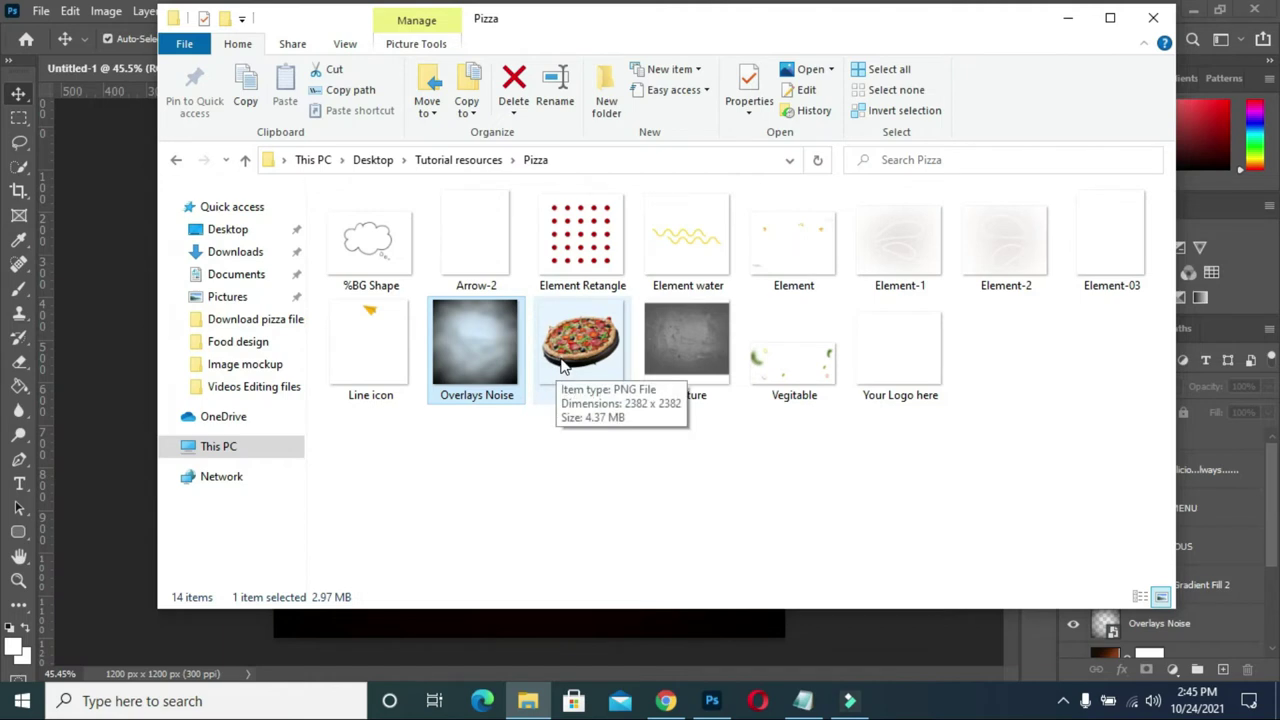
click(1068, 18)
click(442, 70)
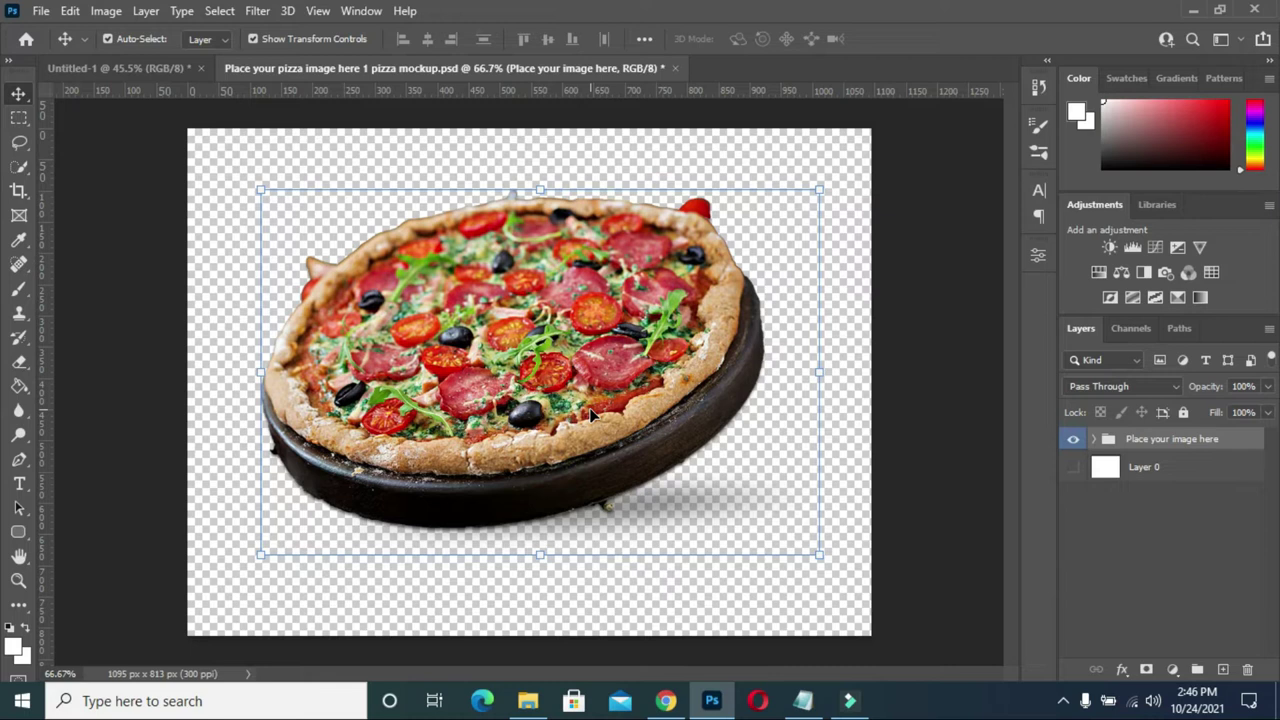
drag(1155, 441, 115, 68)
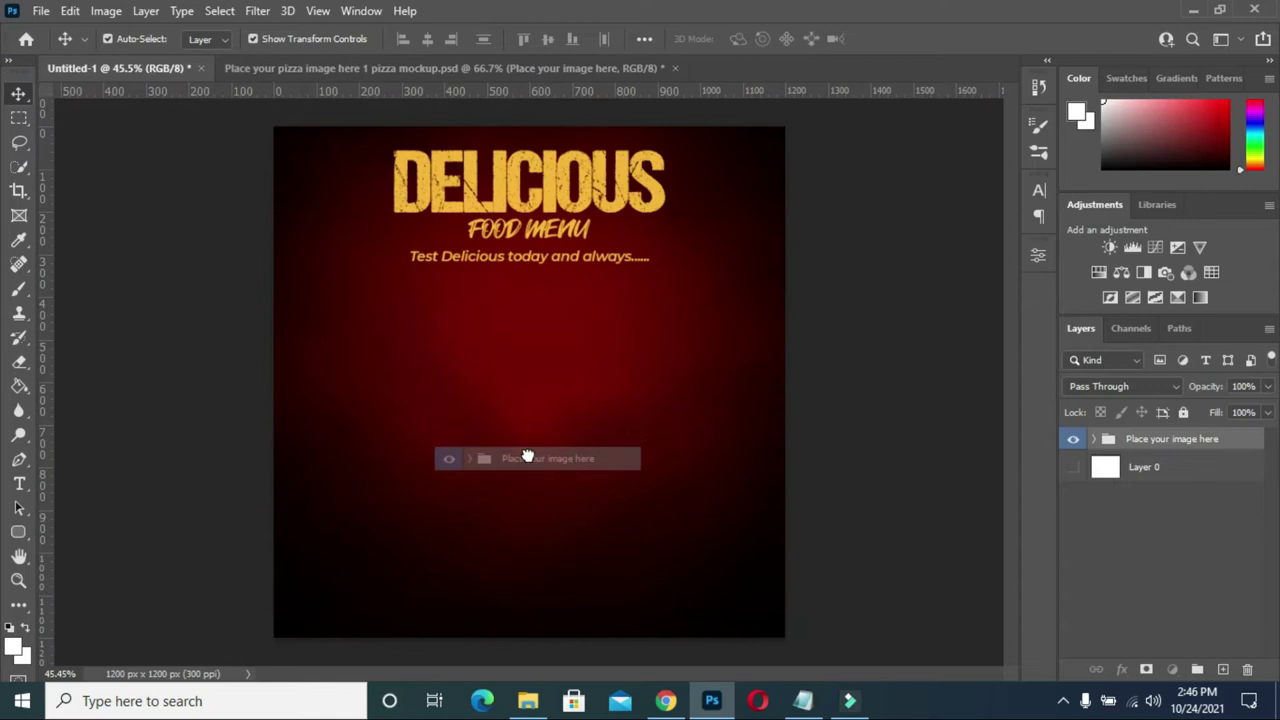
drag(115, 68, 528, 458)
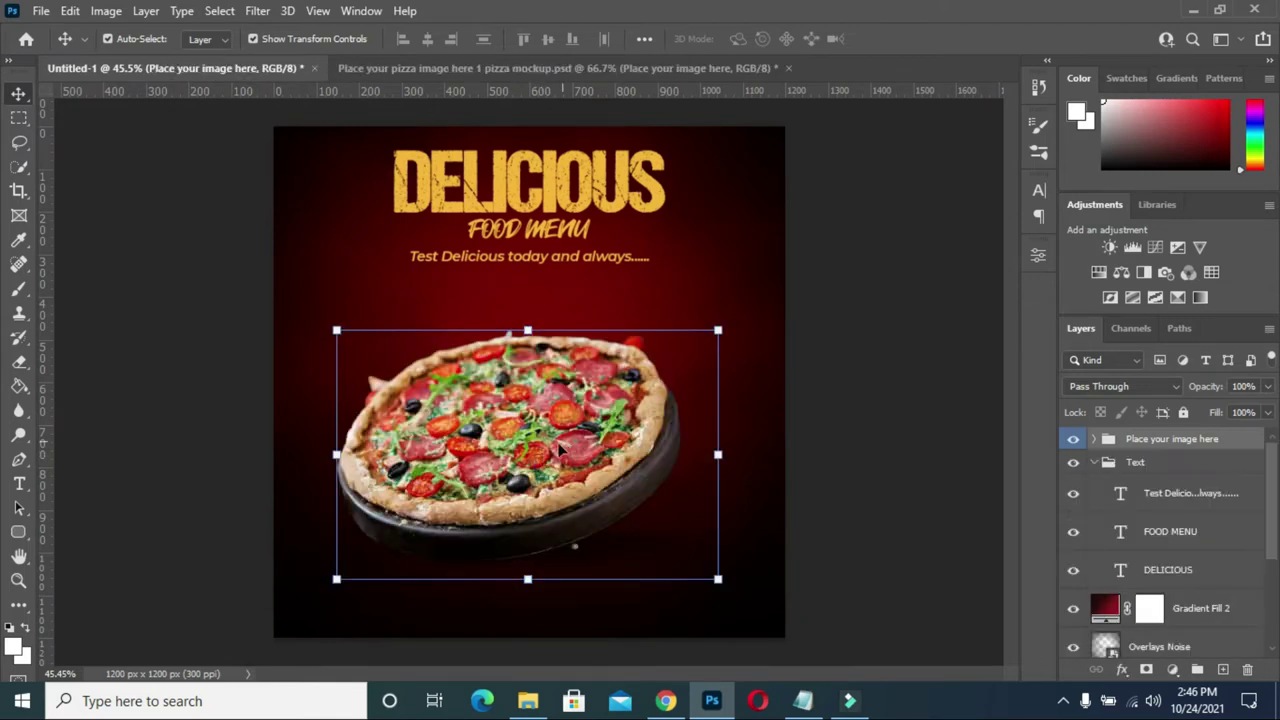
Scale the pizza photo to about 108% and centre it below the tagline.
drag(524, 330, 524, 337)
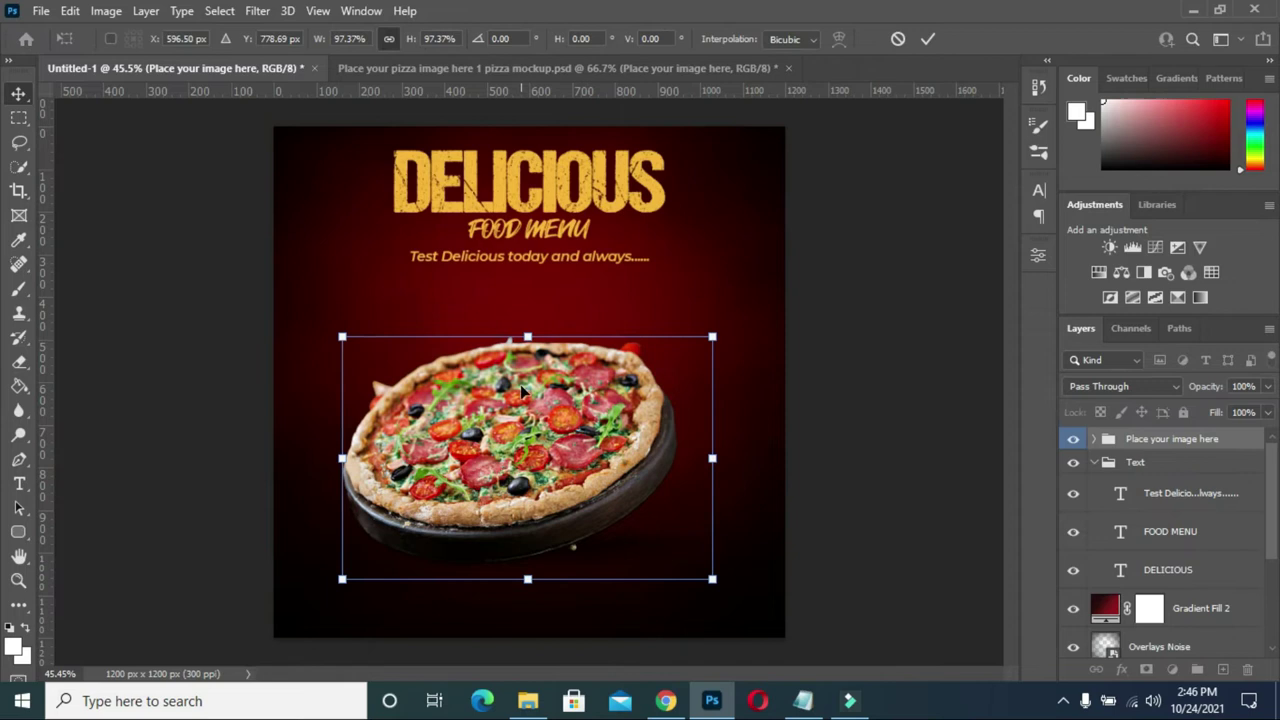
mouse_move(530, 438)
mouse_down()
mouse_move(545, 392)
mouse_move(541, 414)
mouse_up()
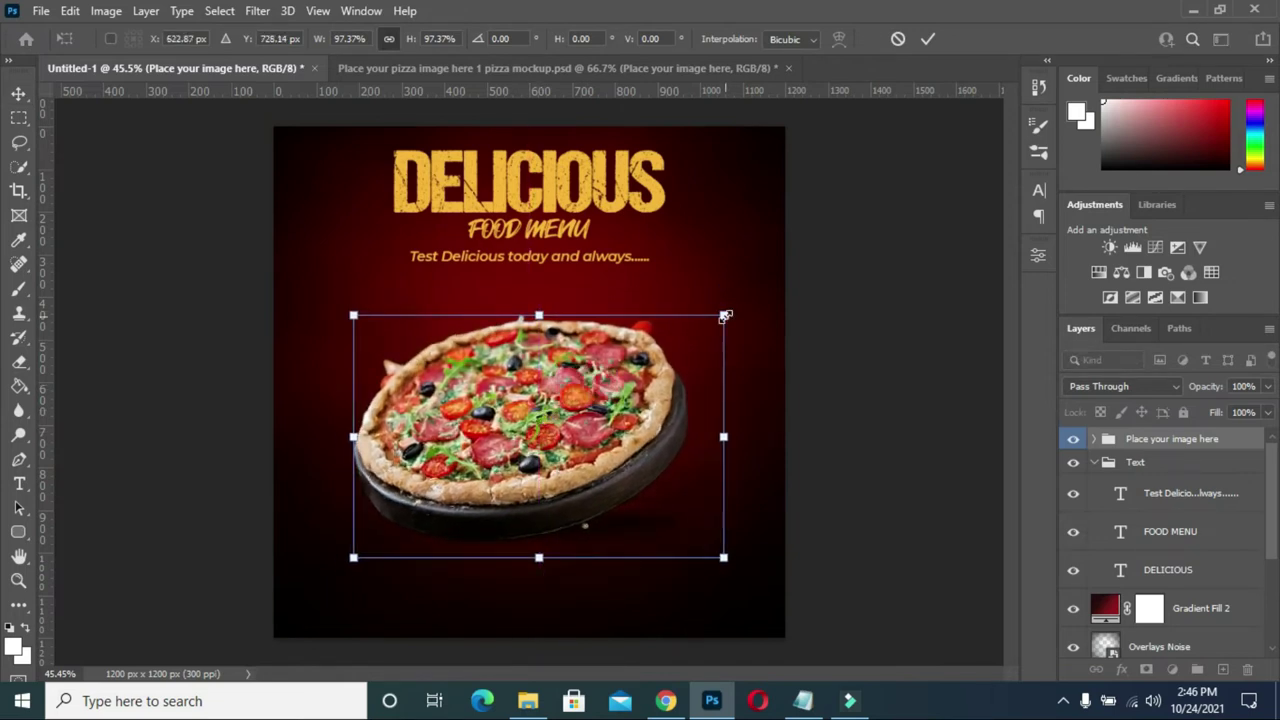
drag(725, 316, 750, 298)
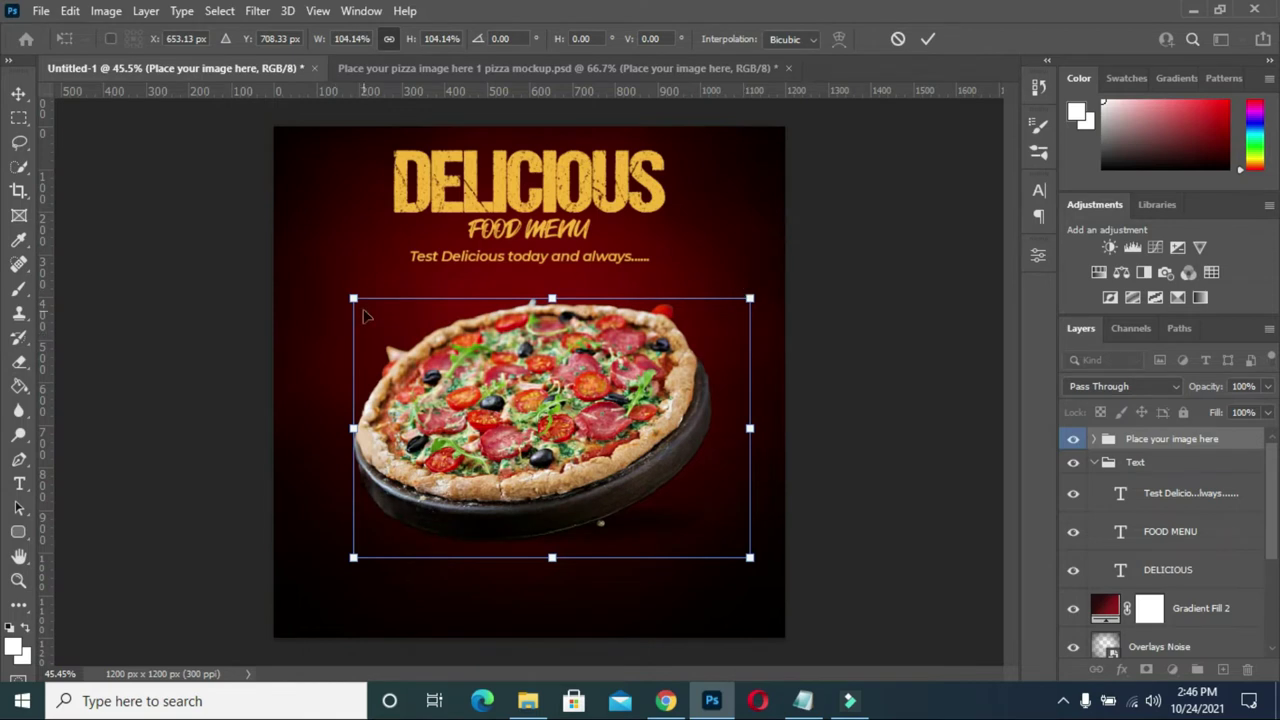
drag(354, 298, 338, 287)
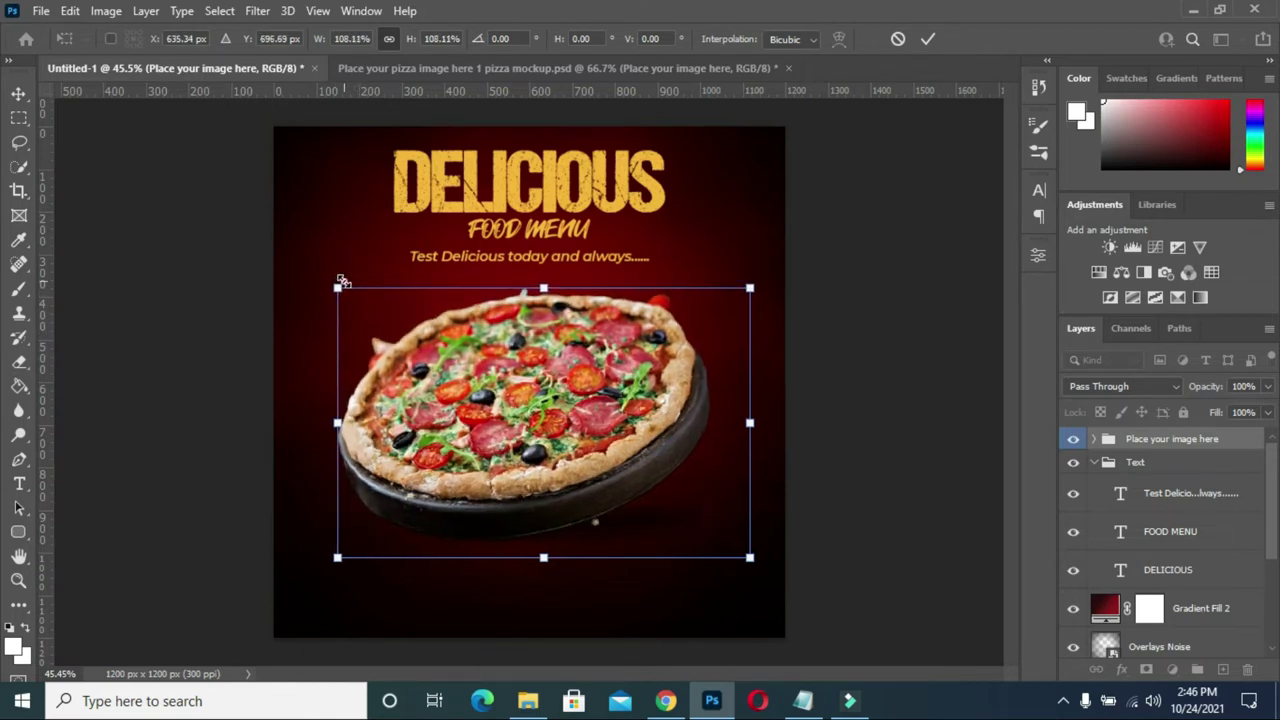
drag(553, 370, 548, 388)
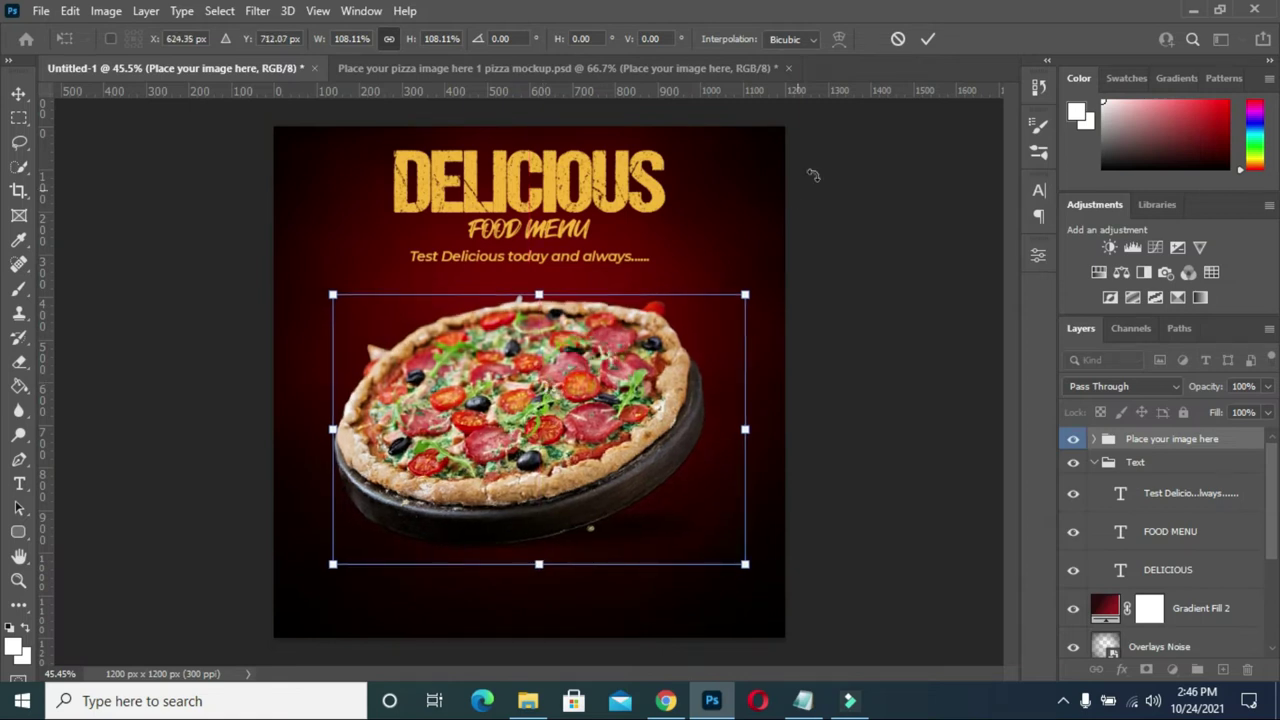
click(927, 42)
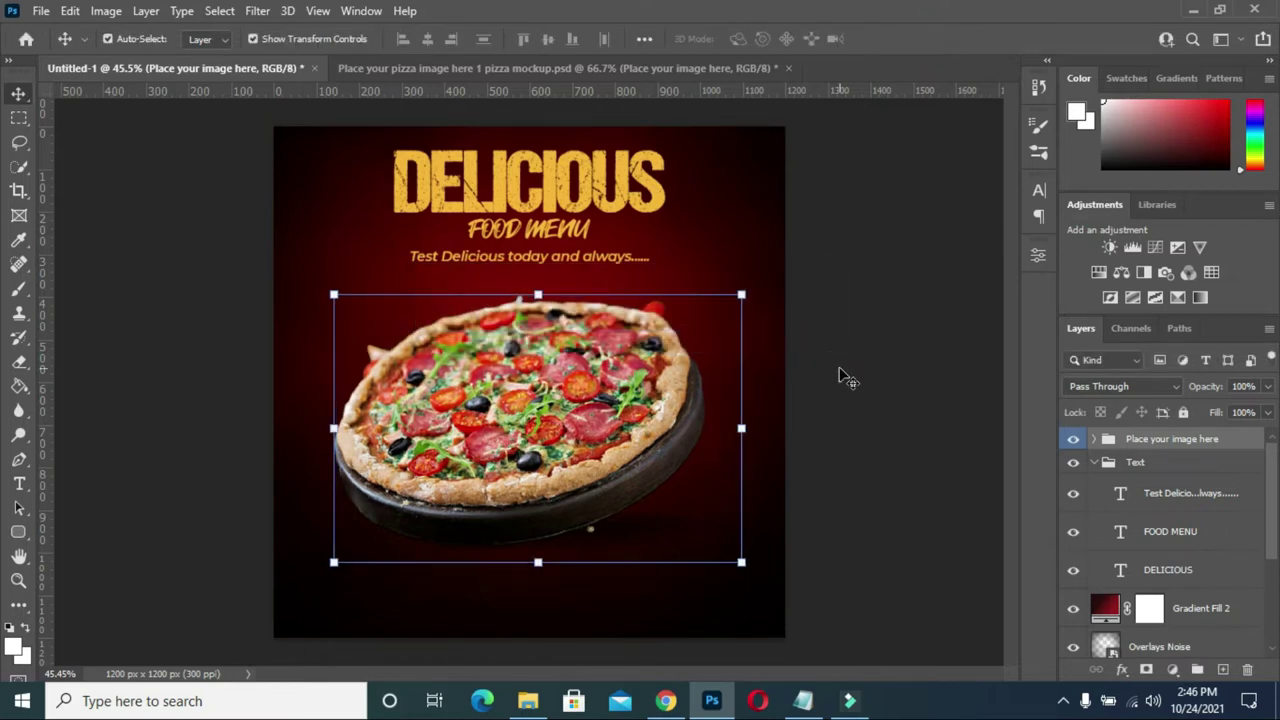
click(840, 376)
Open the Pizza folder and try out selections of the Element files.
click(527, 703)
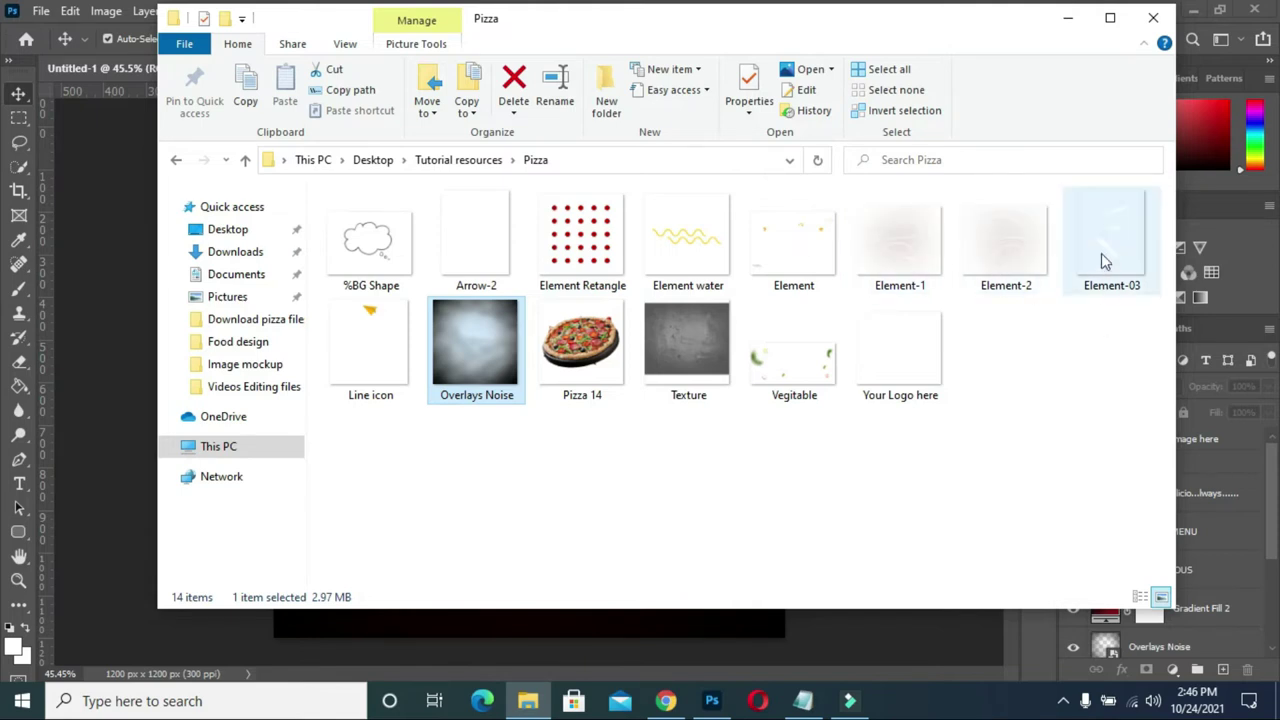
drag(1122, 306, 931, 214)
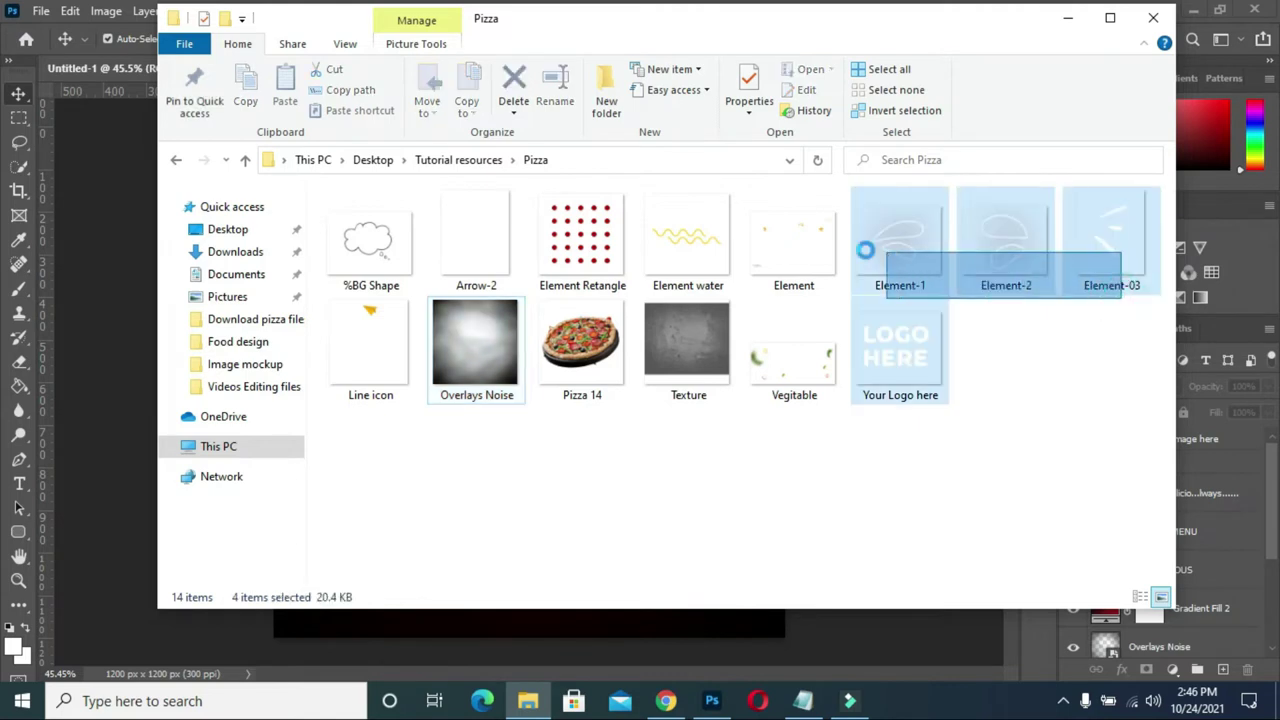
click(1040, 325)
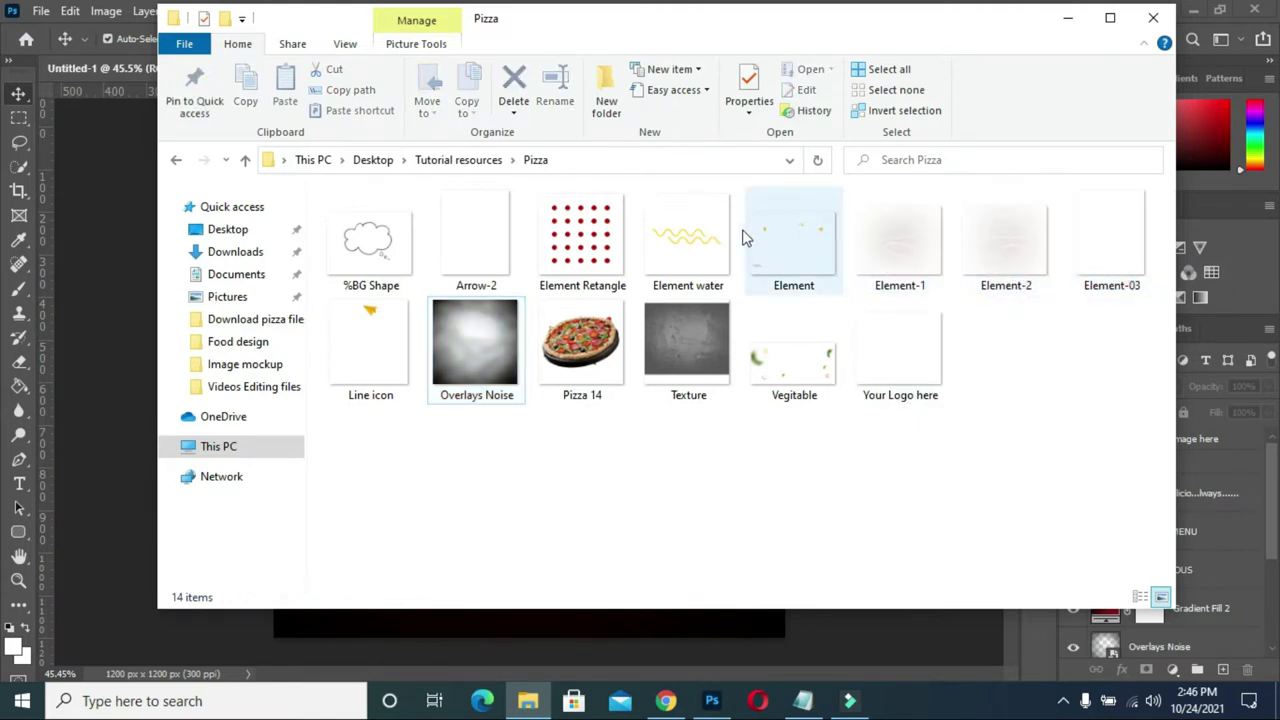
click(677, 240)
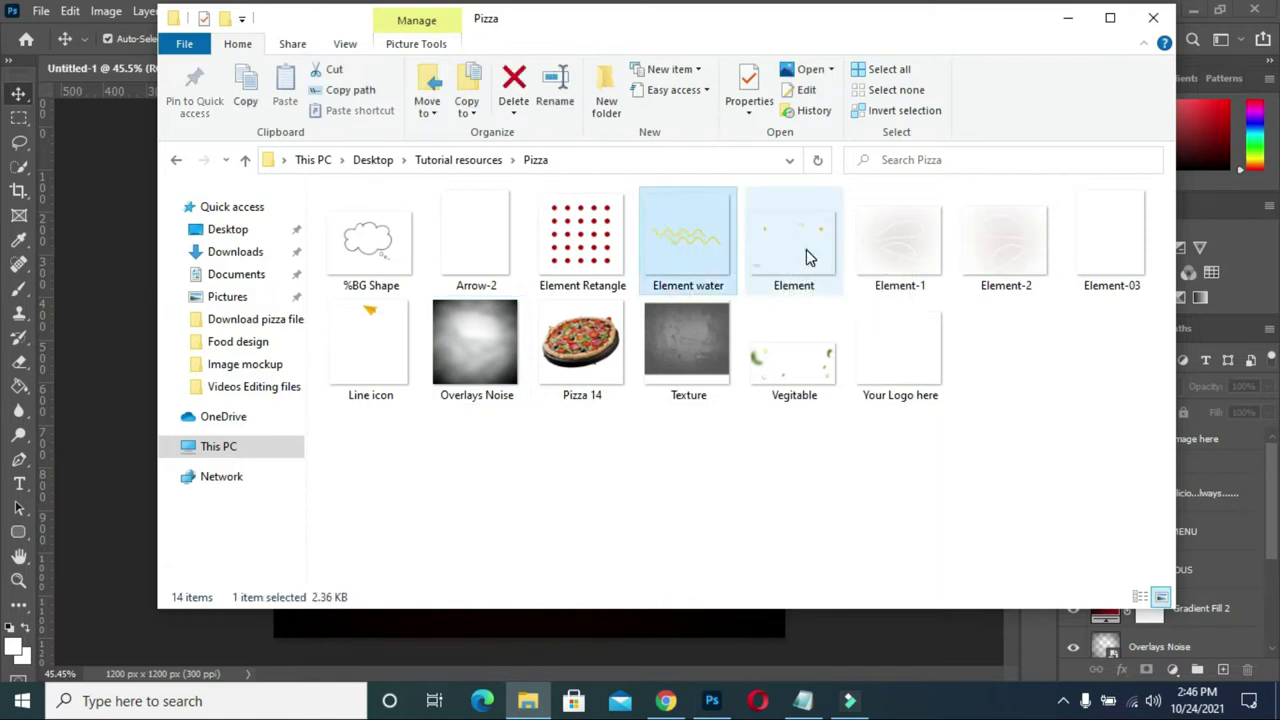
ctrl+click(808, 257)
ctrl+click(898, 248)
ctrl+click(994, 248)
ctrl+click(1094, 250)
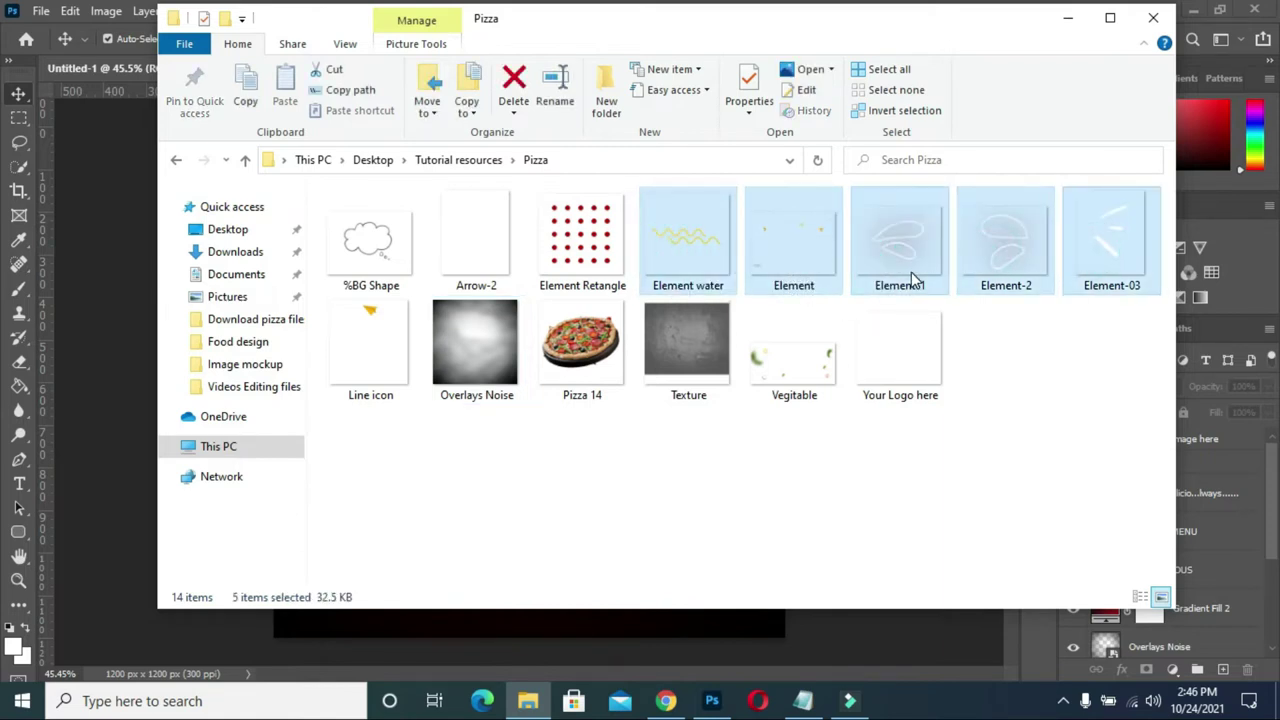
click(1020, 355)
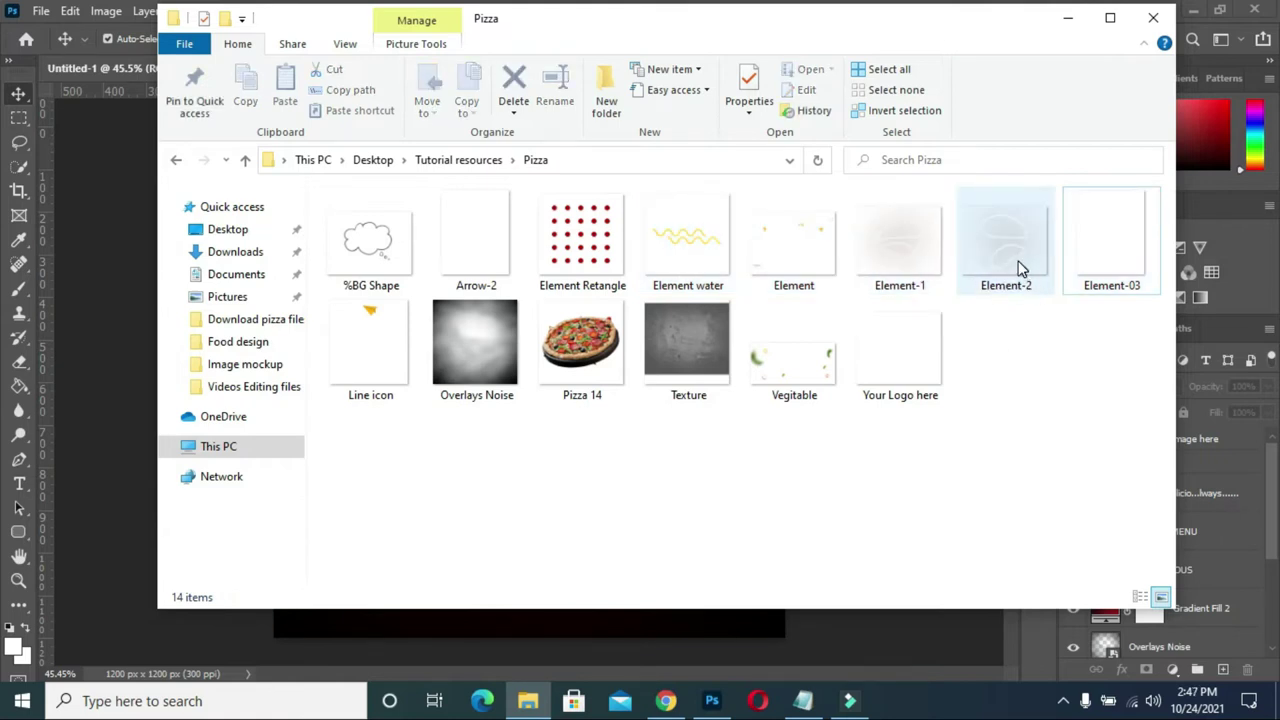
Drag Element-1 and Element-2 from the folder onto the poster canvas.
click(1008, 262)
ctrl+click(893, 253)
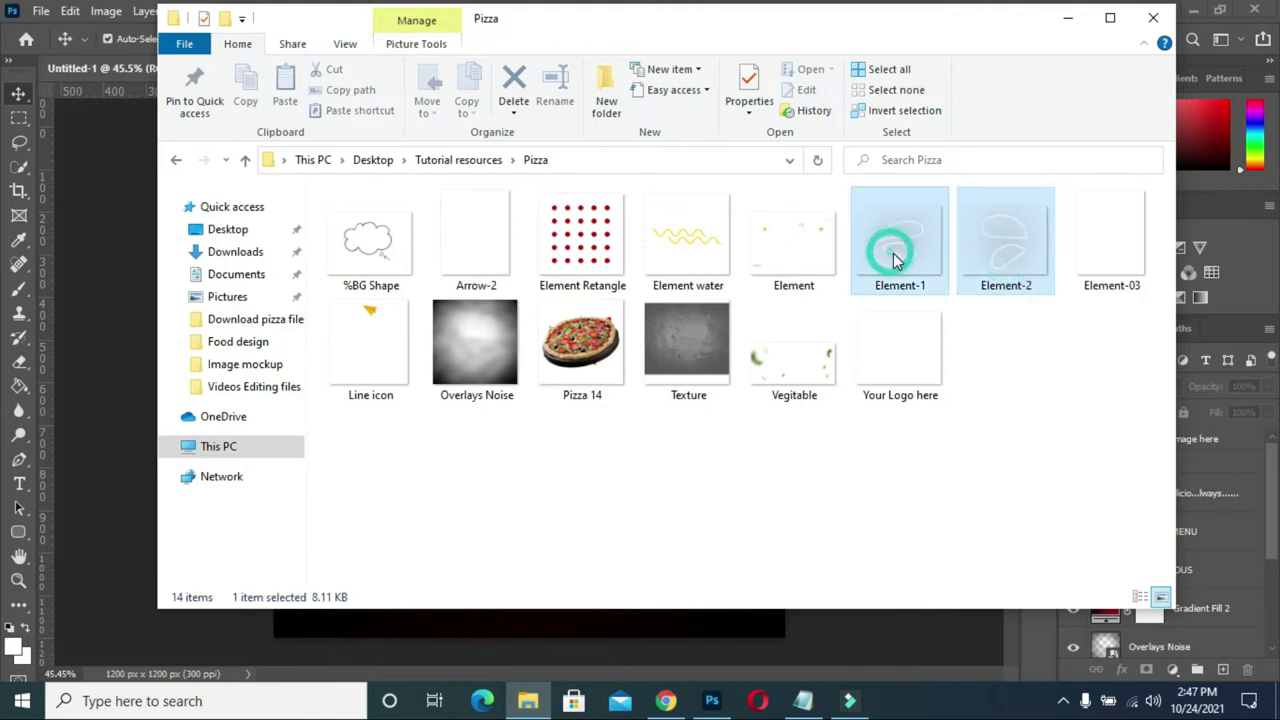
drag(893, 253, 757, 676)
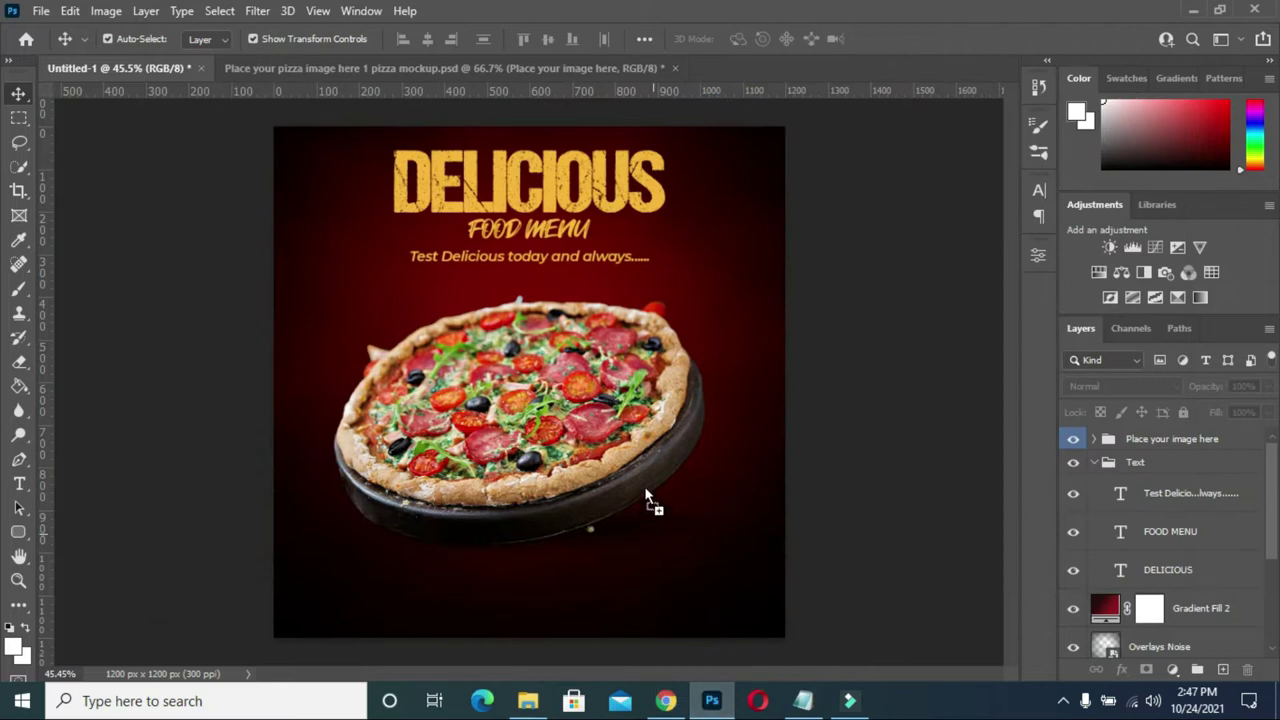
drag(700, 705, 670, 372)
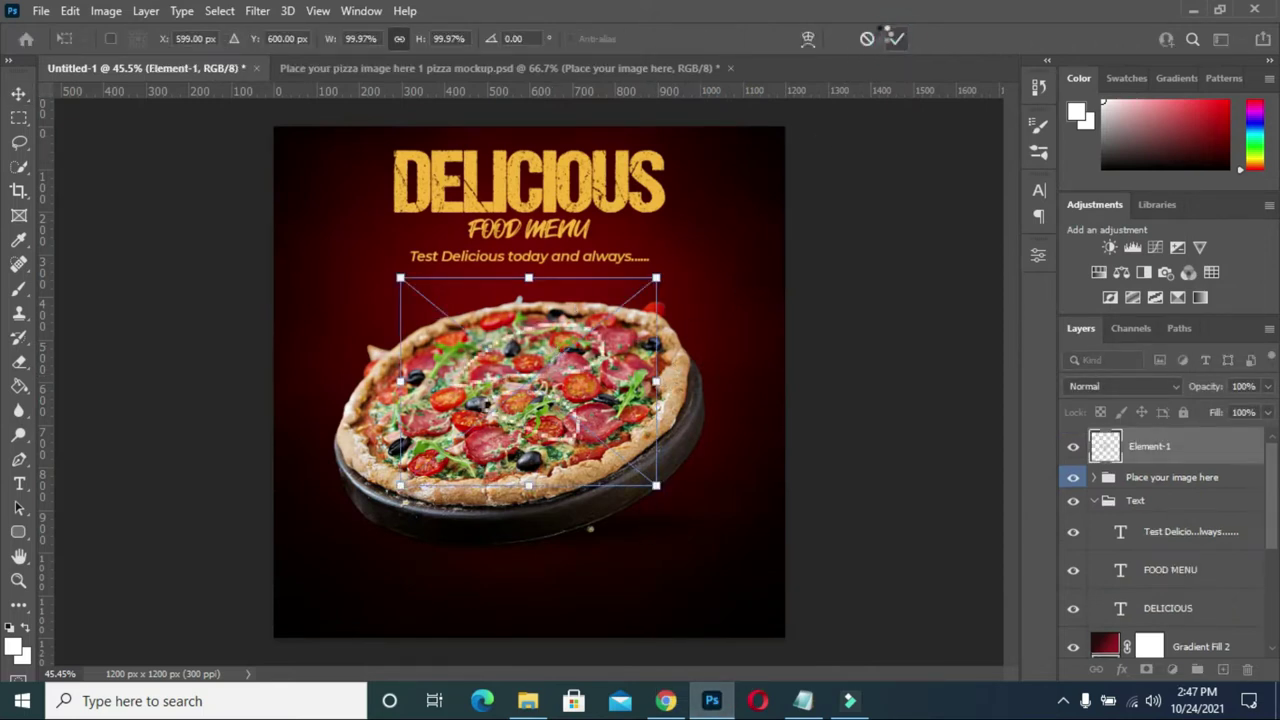
Commit both placed swirls, then shrink Element-2 and set it just left of DELICIOUS.
click(897, 40)
click(897, 41)
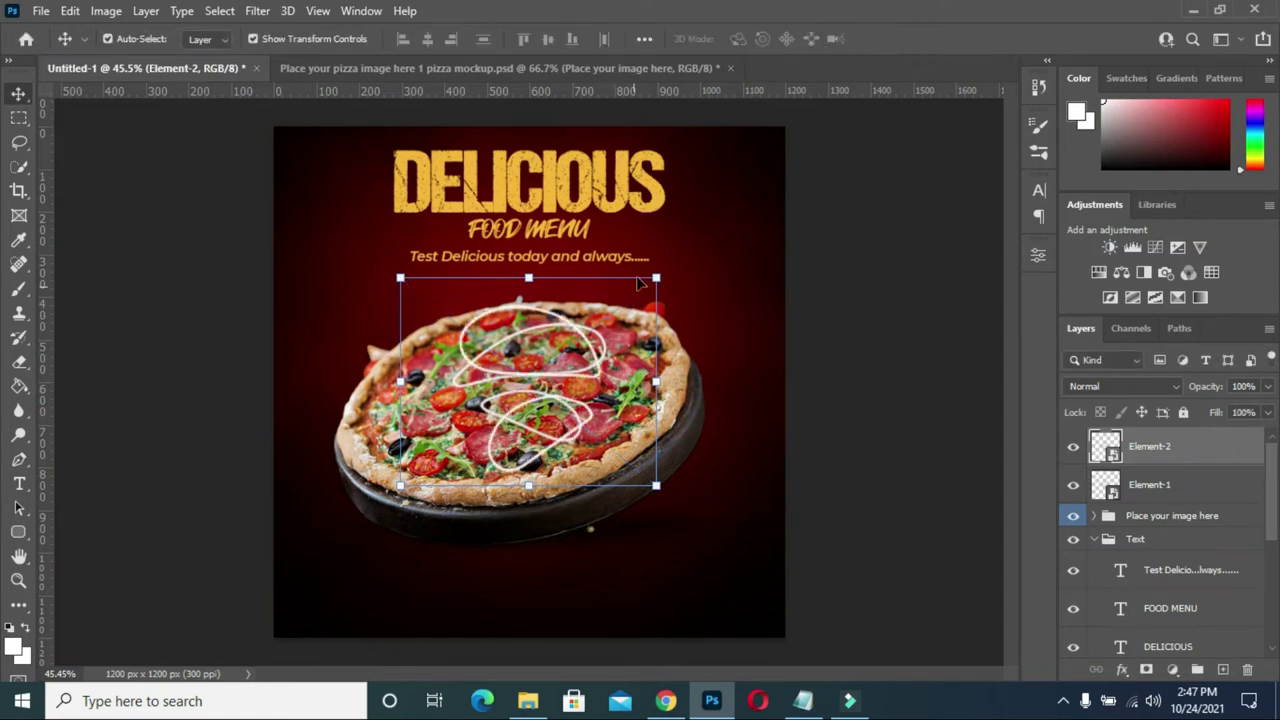
drag(657, 277, 466, 432)
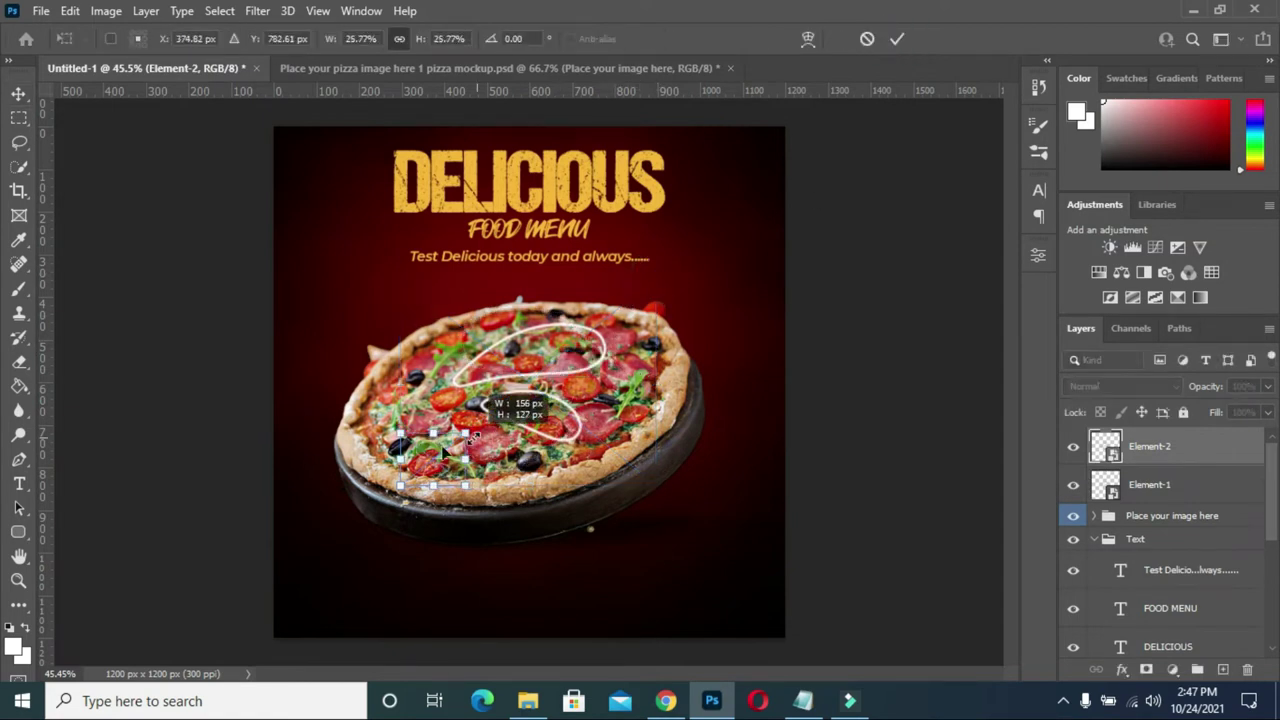
scroll(428, 446, up, 3)
drag(432, 446, 376, 170)
scroll(792, 231, down, 1)
scroll(918, 307, down, 1)
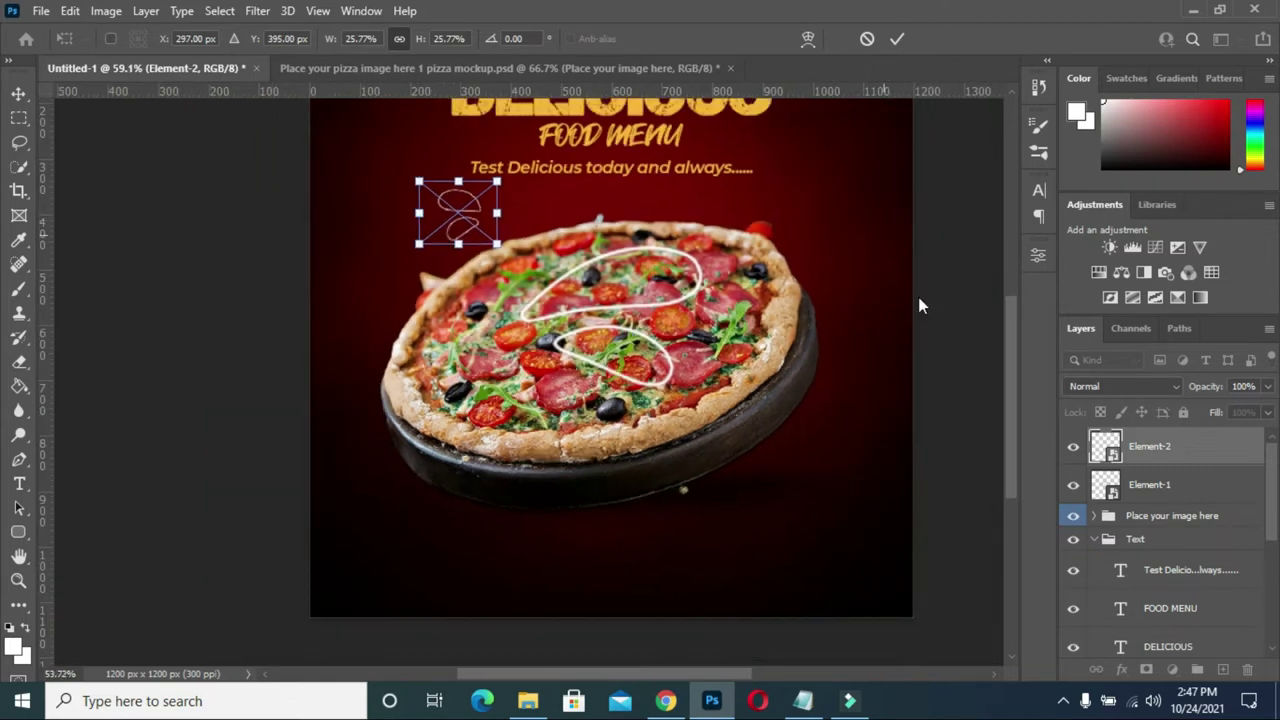
drag(1011, 376, 1012, 301)
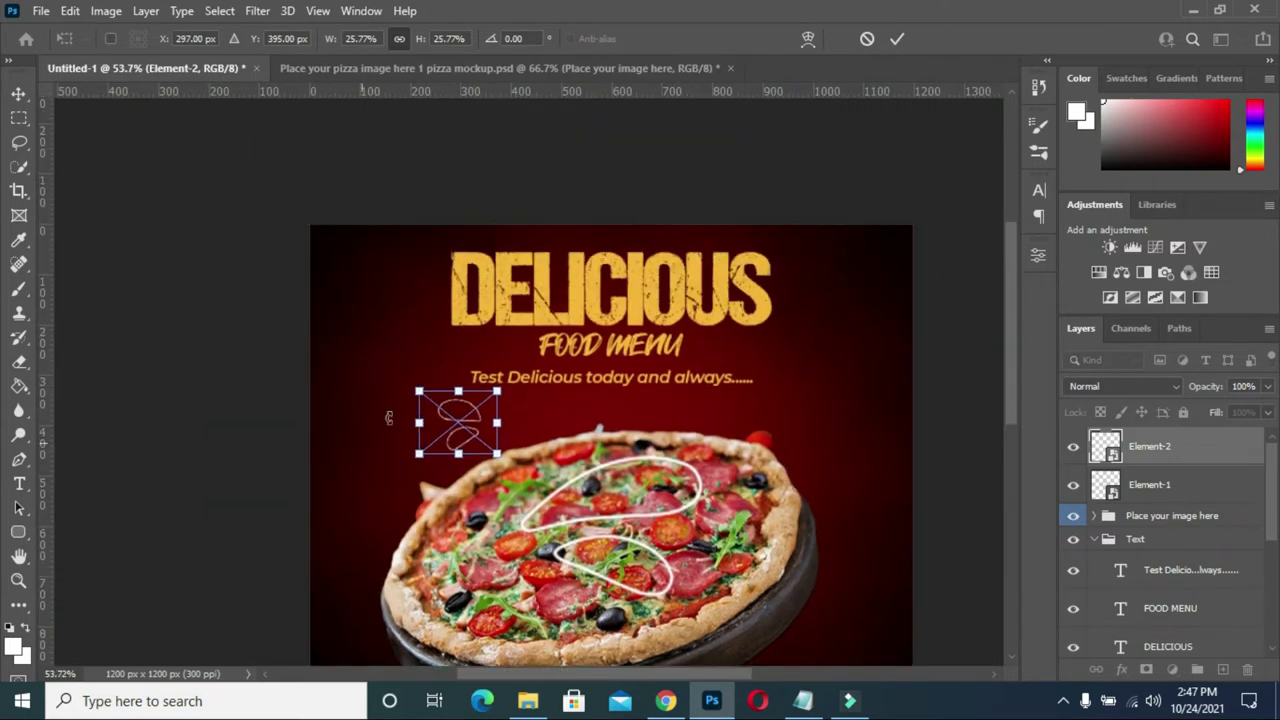
mouse_move(414, 455)
mouse_down()
mouse_move(458, 421)
mouse_move(429, 296)
mouse_move(394, 275)
mouse_move(380, 243)
mouse_up()
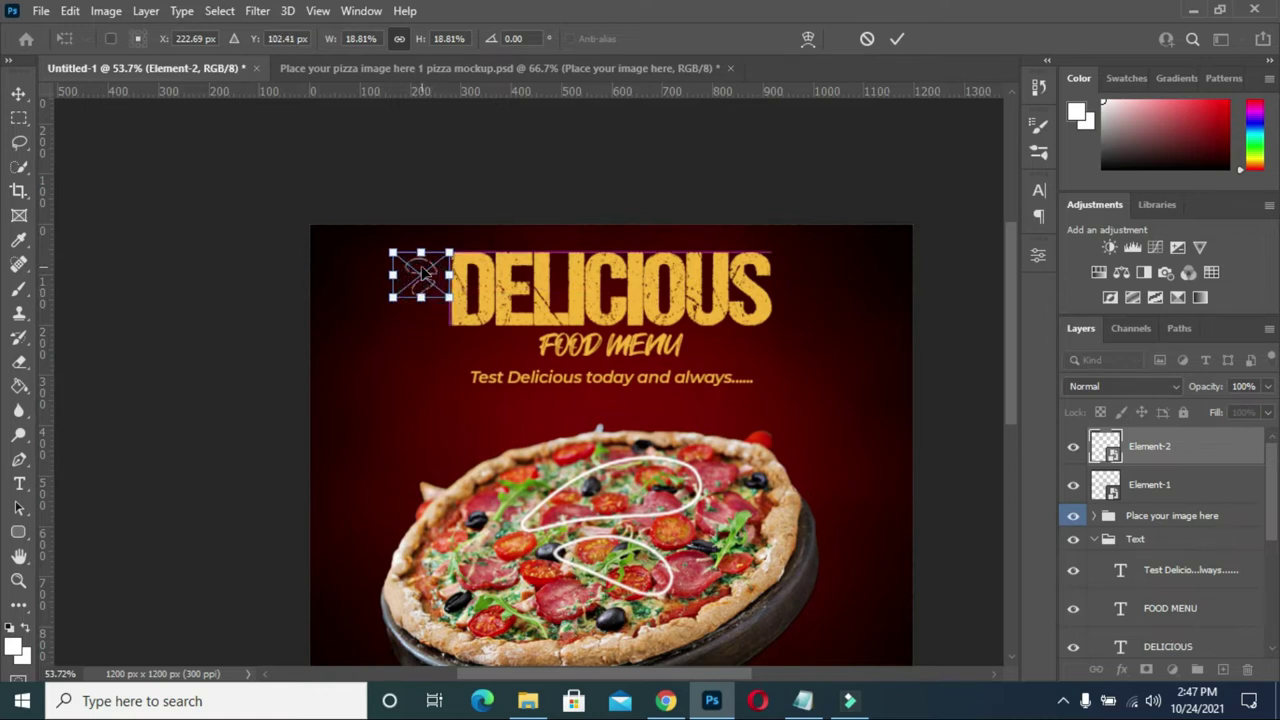
drag(418, 282, 434, 290)
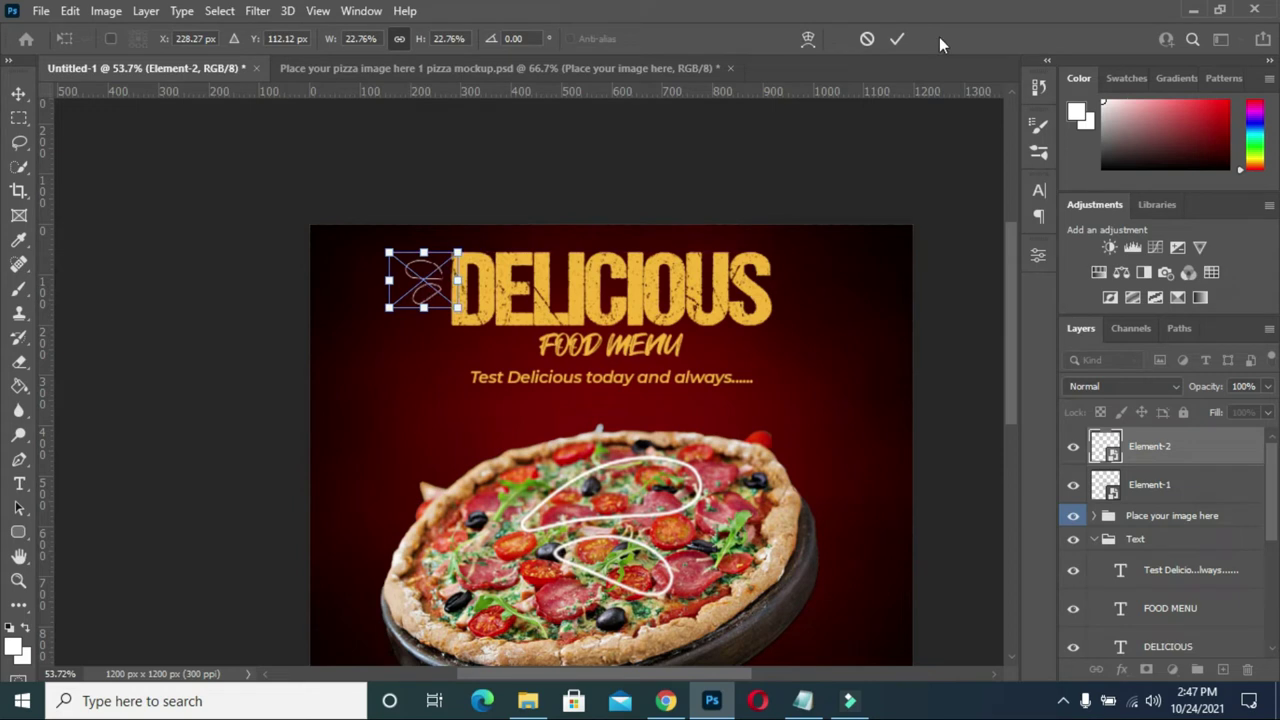
click(899, 37)
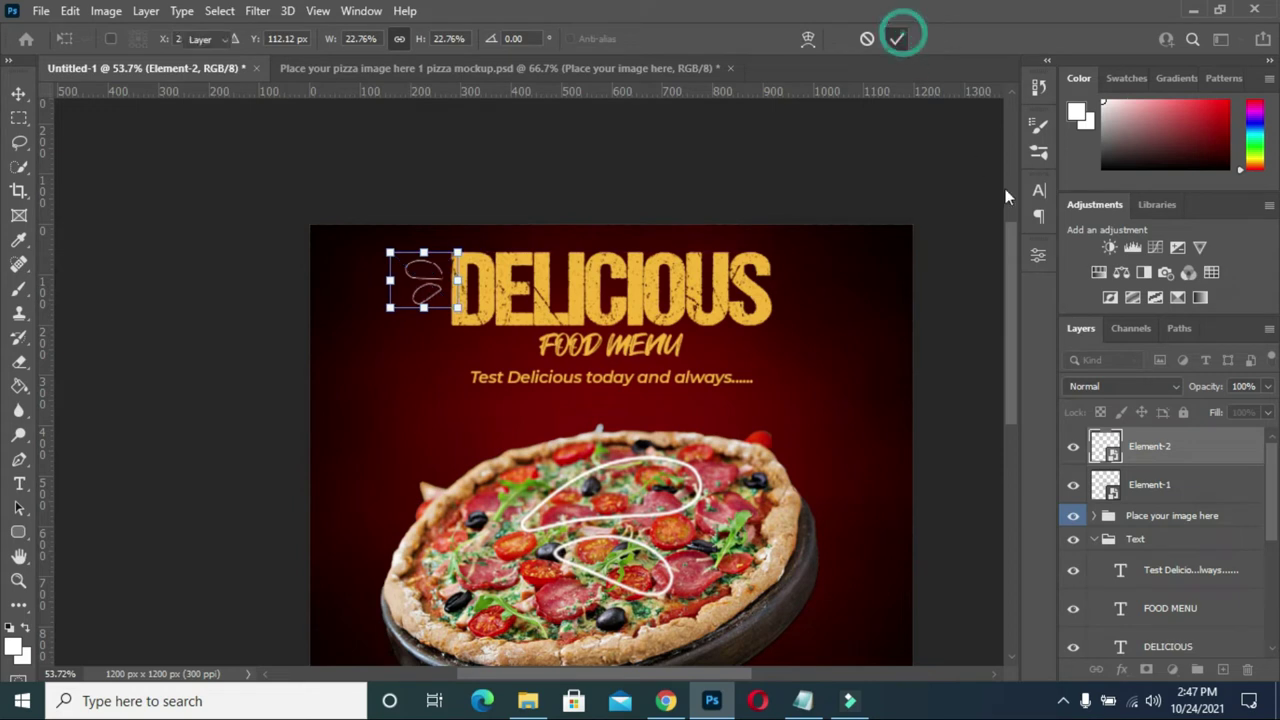
Shrink the Element-1 swirl and move it to the right of DELICIOUS.
click(1130, 484)
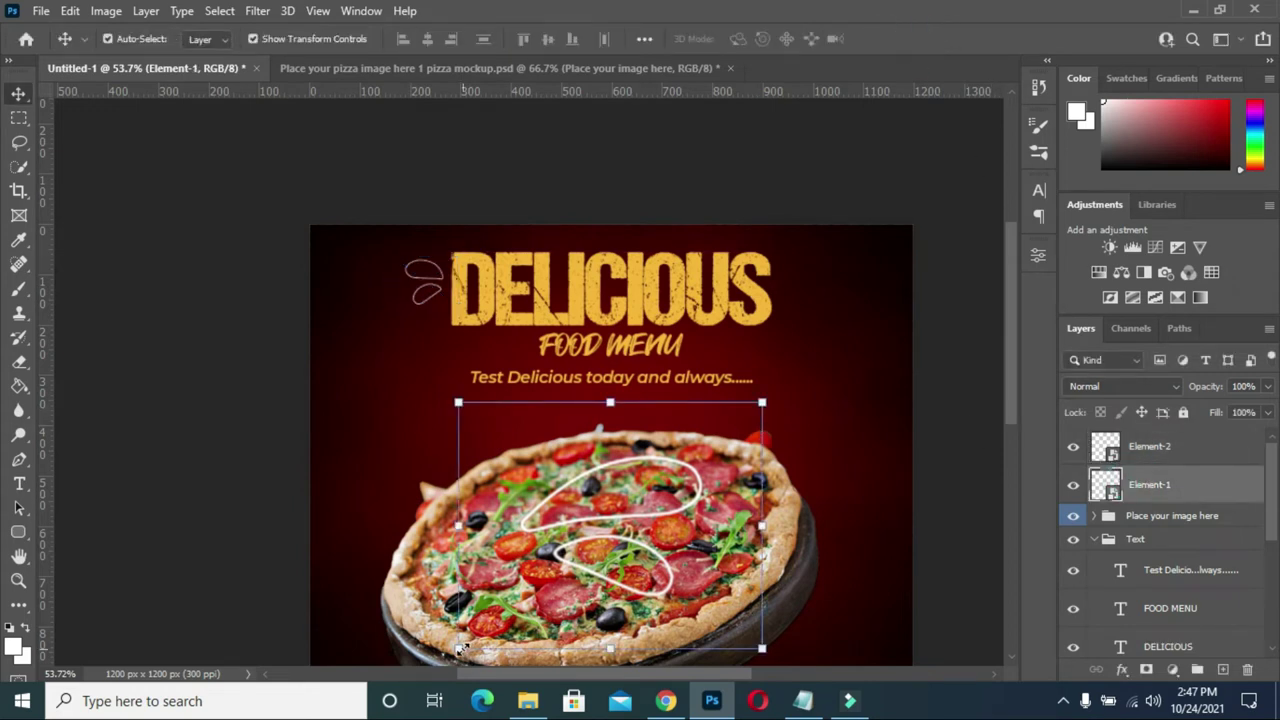
drag(461, 650, 699, 455)
drag(753, 418, 820, 279)
click(897, 38)
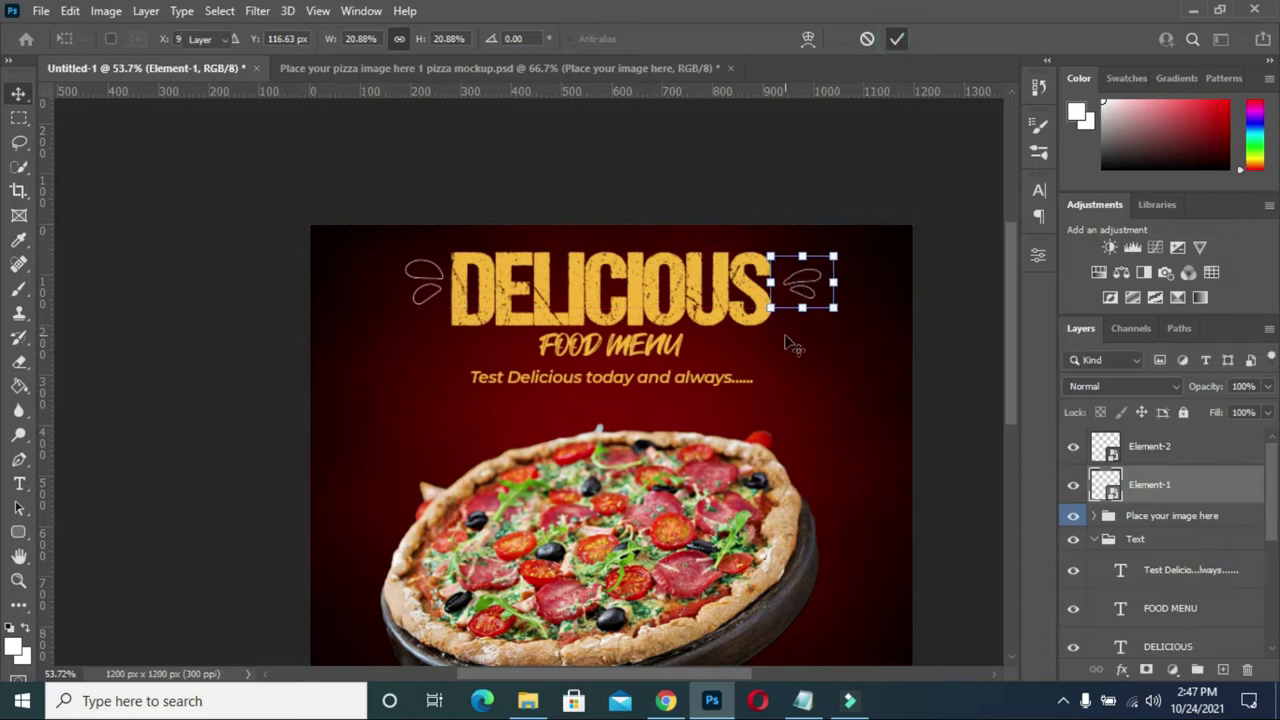
click(810, 285)
click(810, 285)
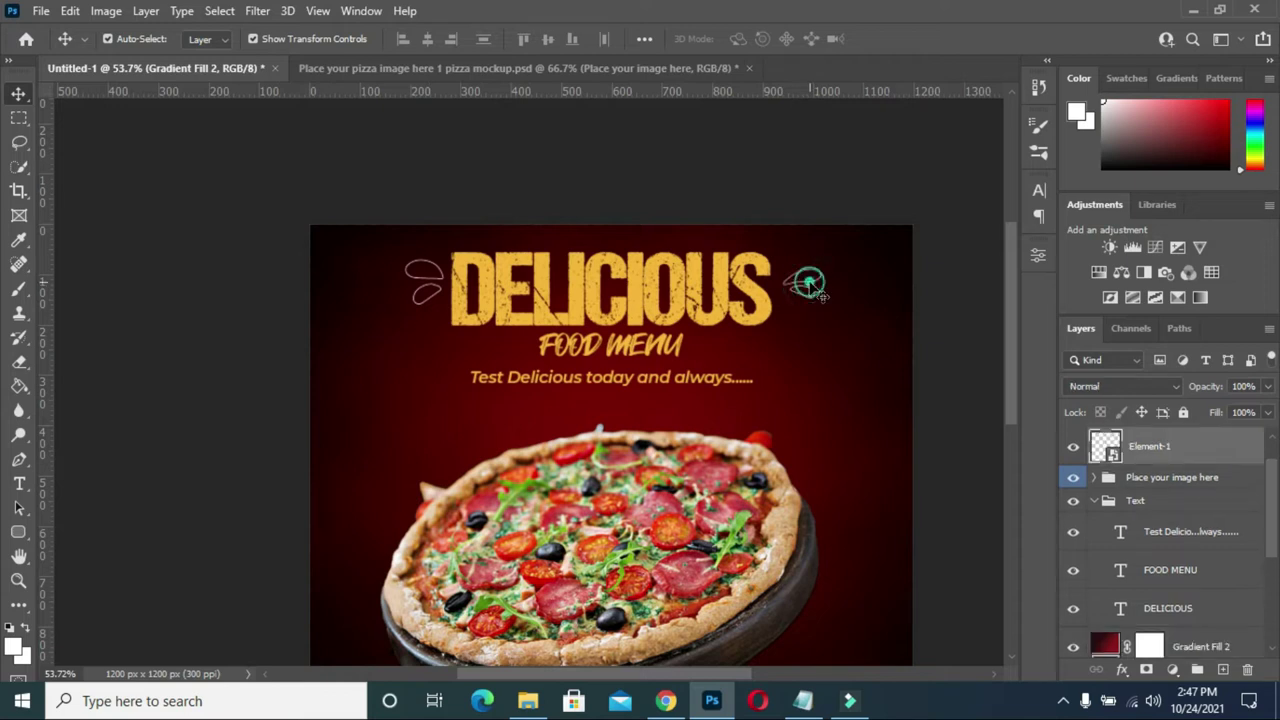
Give the Element-1 swirl a yellow Color Overlay and save it back into the poster.
click(1096, 502)
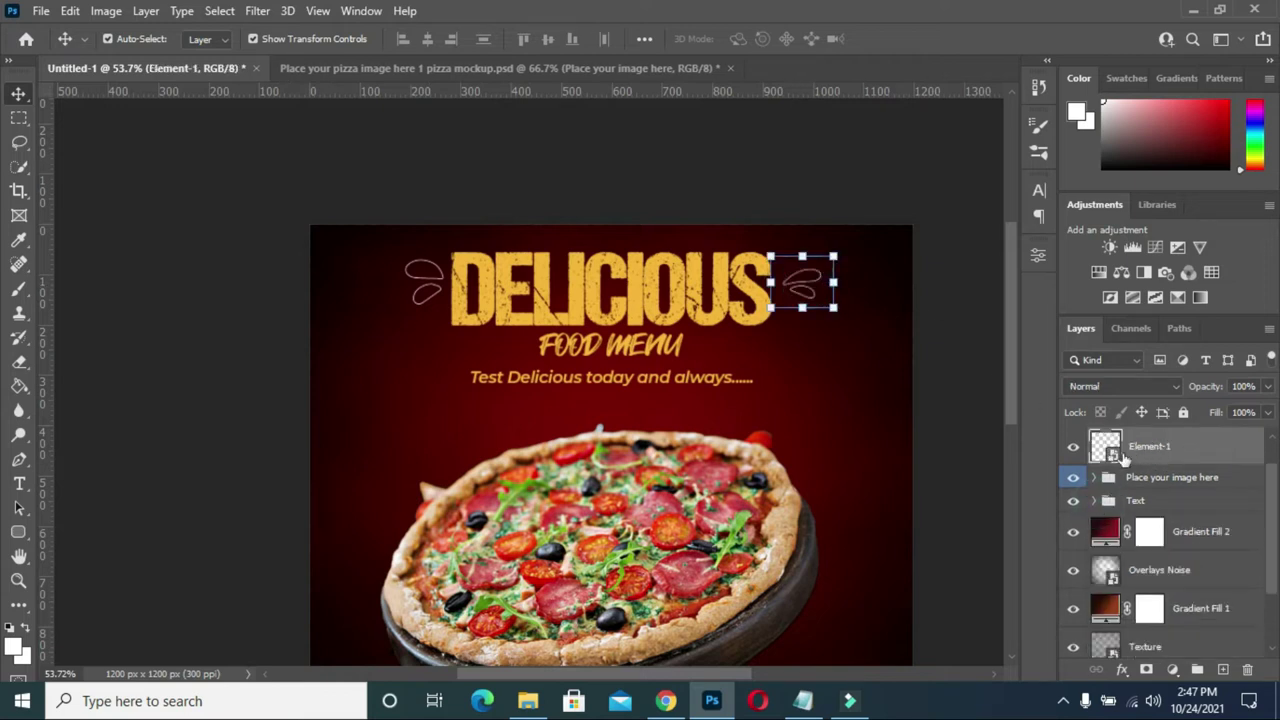
double_click(1106, 446)
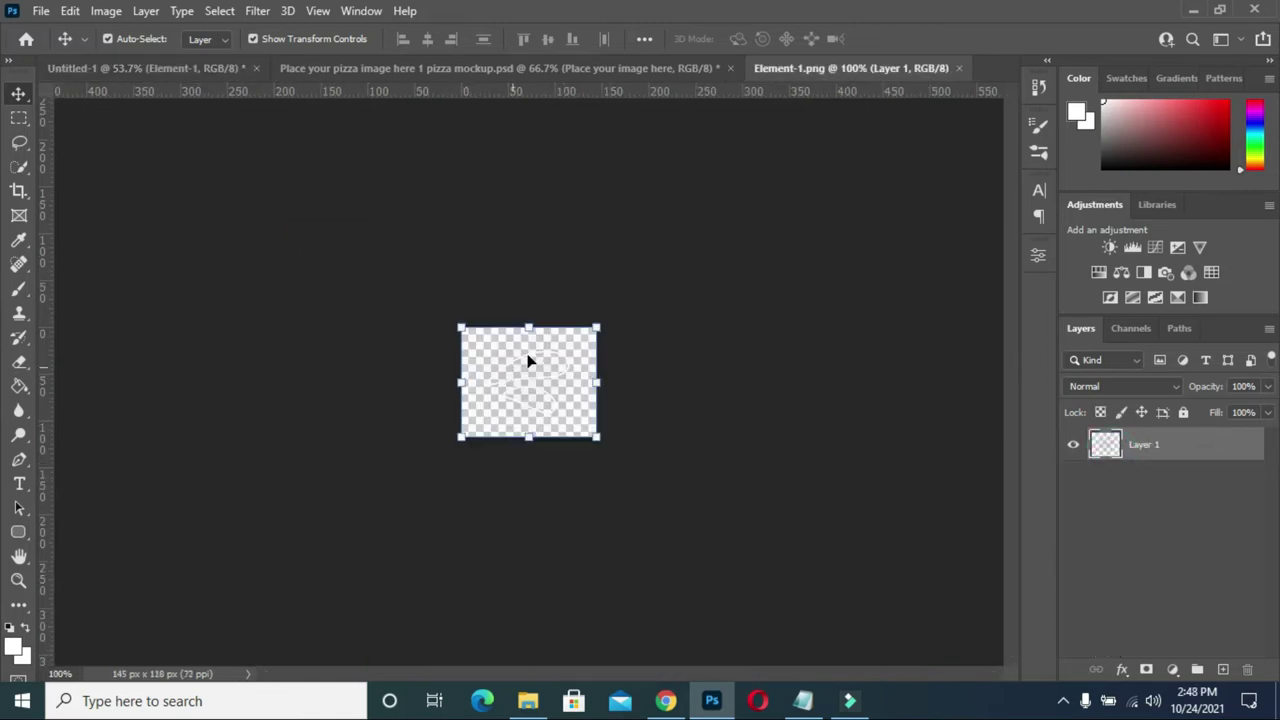
double_click(1104, 452)
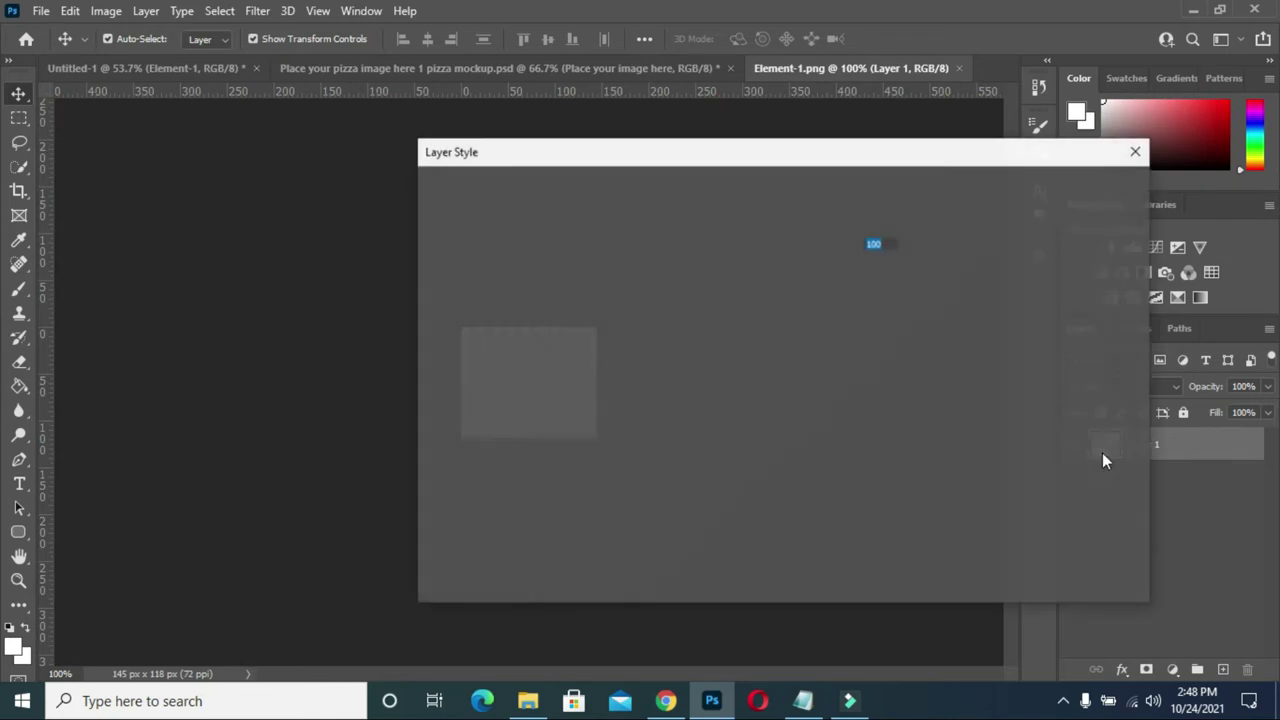
click(466, 410)
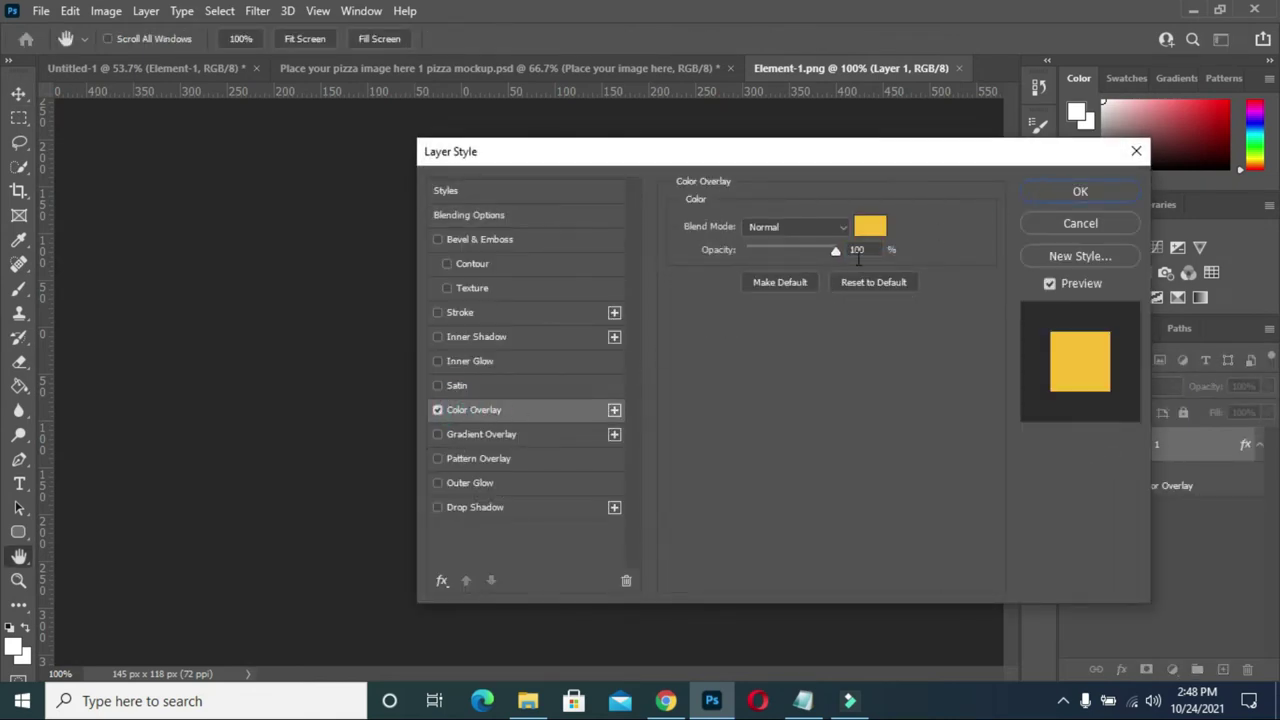
click(1122, 190)
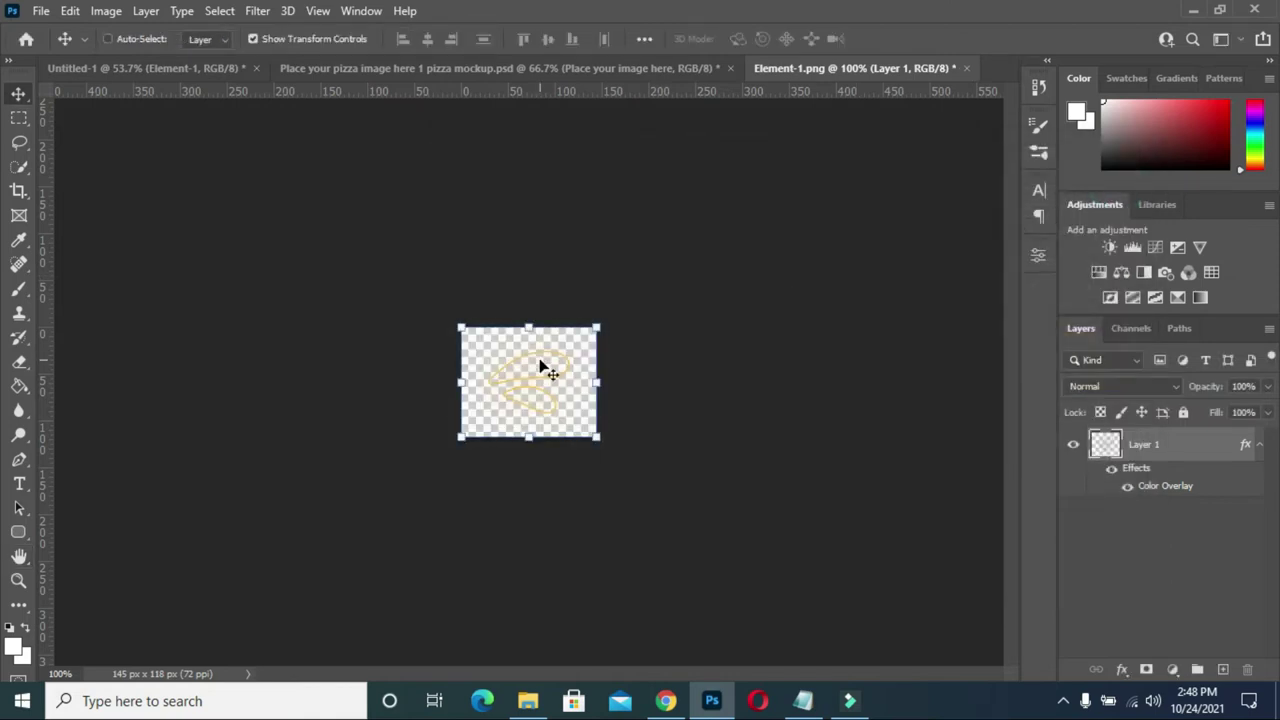
key(ctrl+s)
click(41, 11)
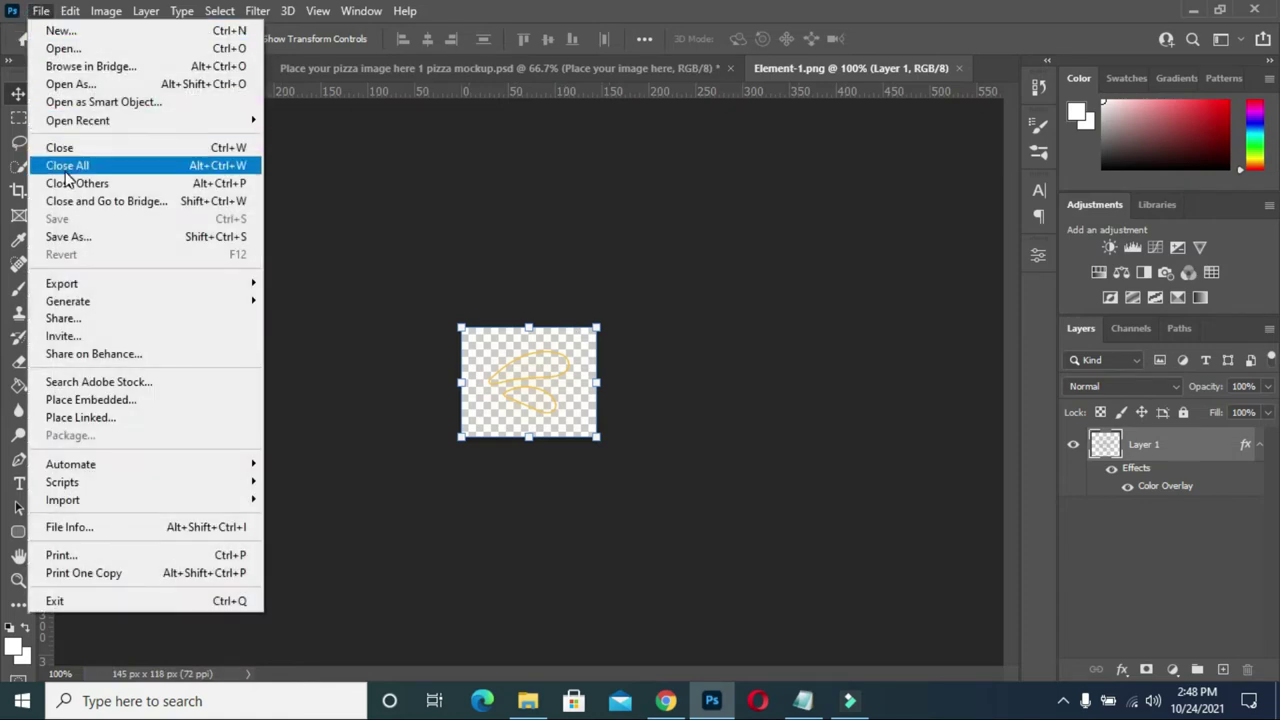
click(462, 238)
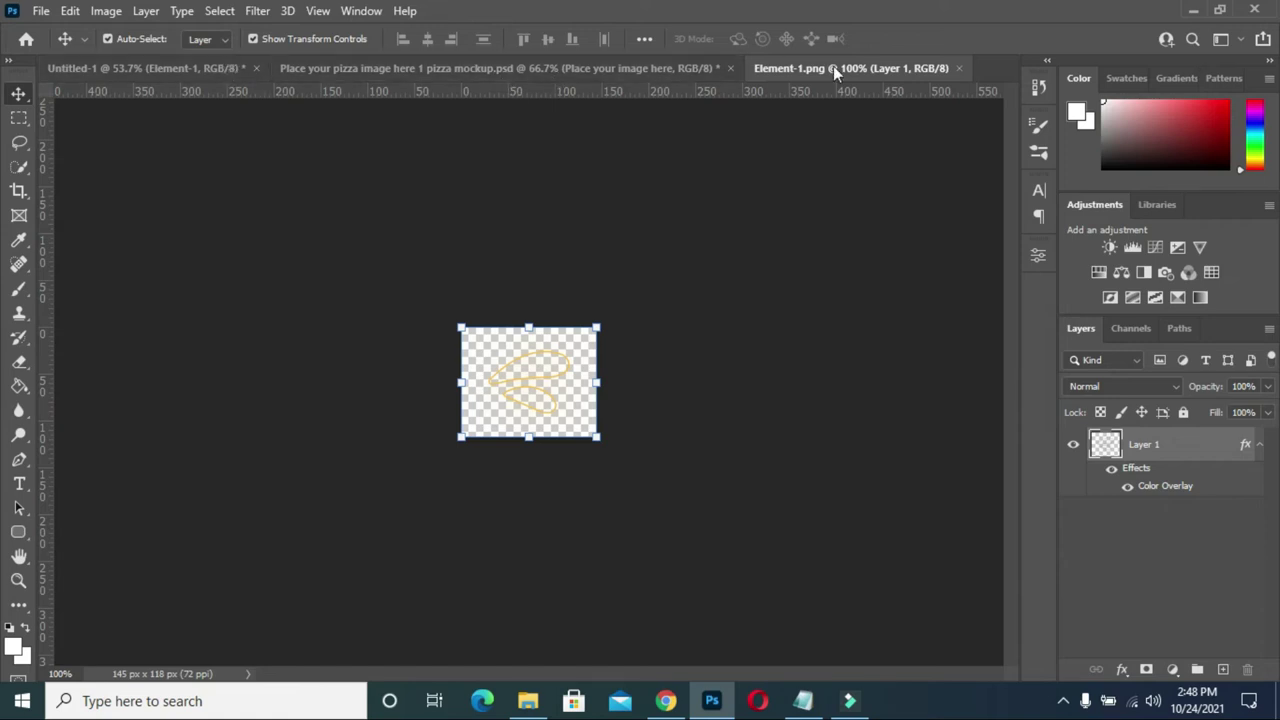
click(959, 69)
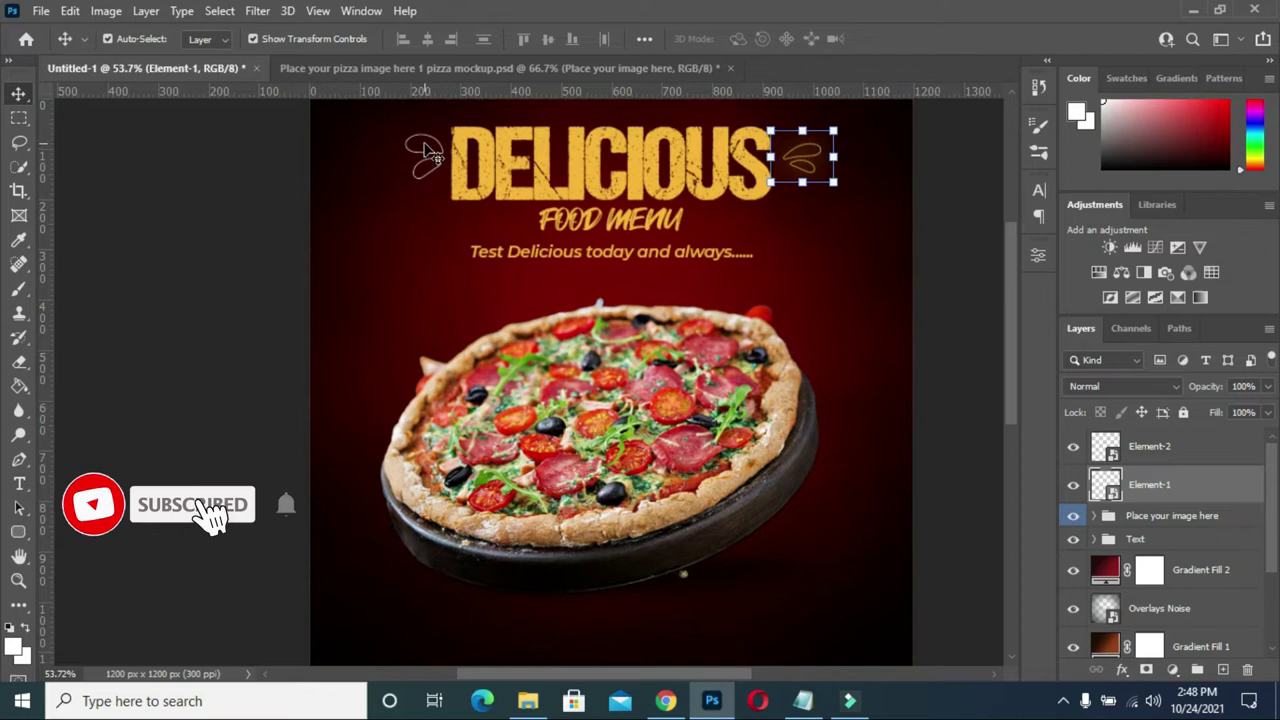
Give the left Element-2 swirl a yellow Color Overlay and save it back into the poster.
click(1150, 452)
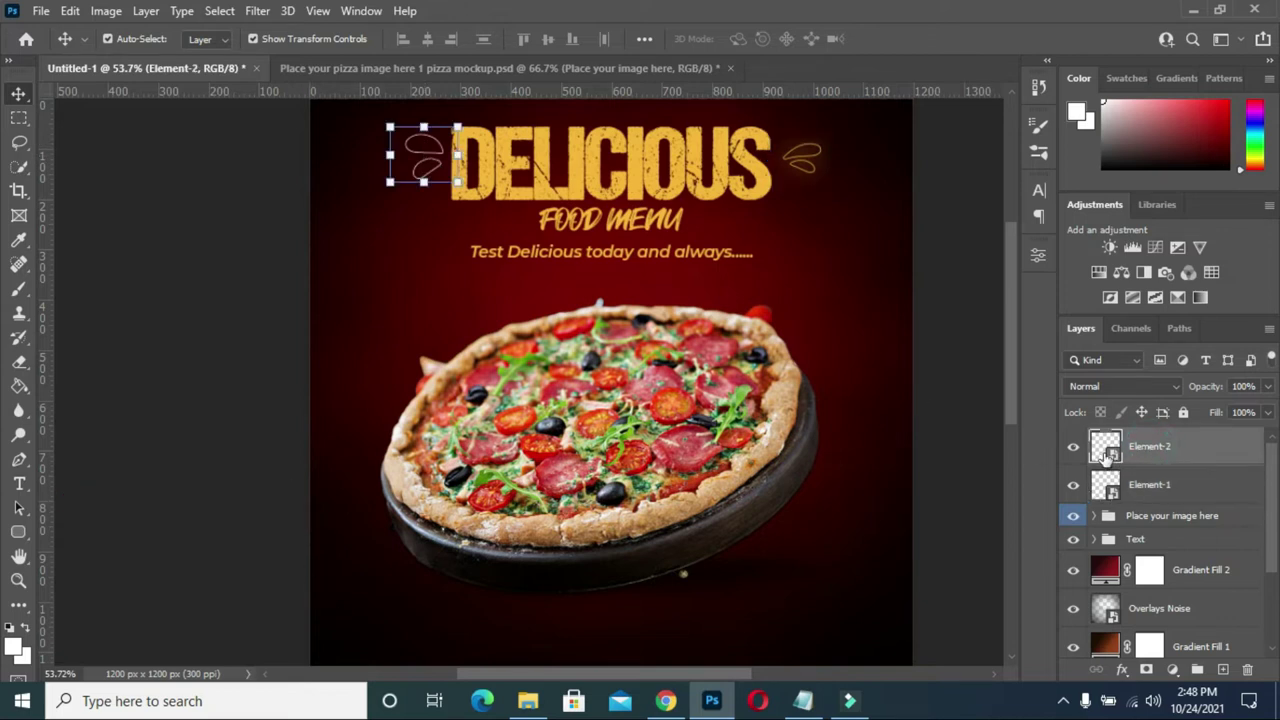
double_click(1113, 453)
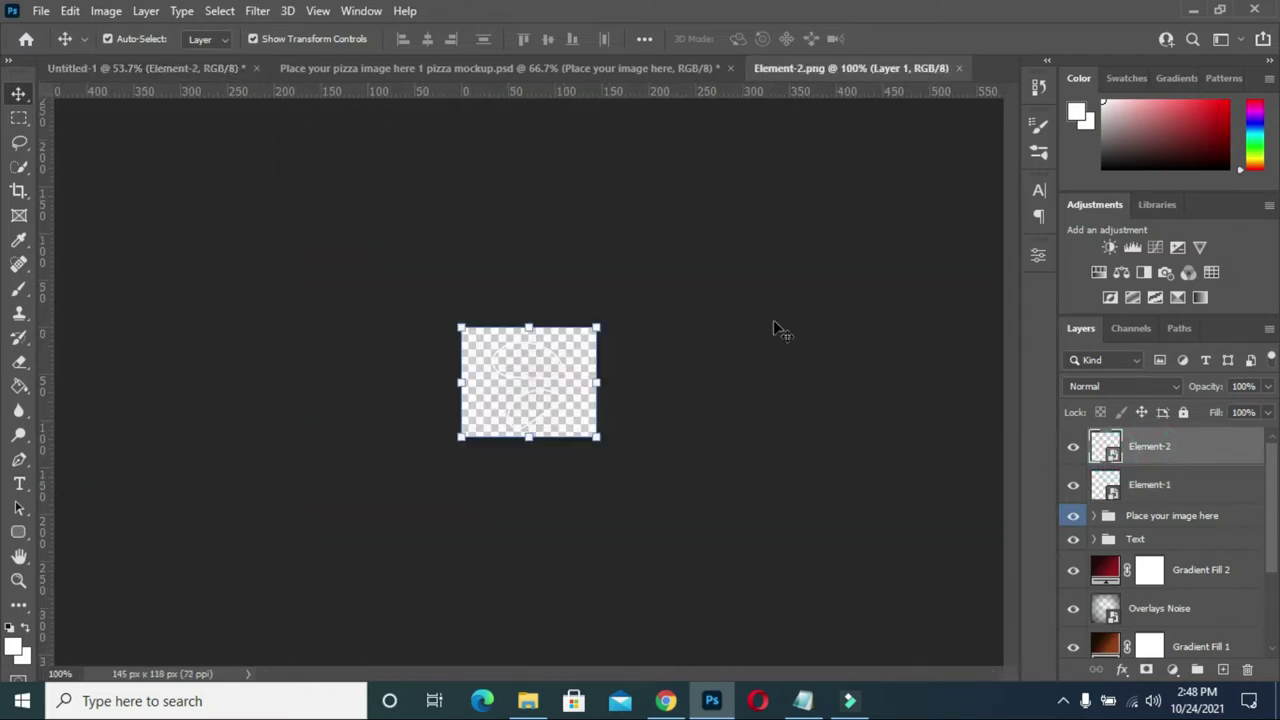
click(1101, 452)
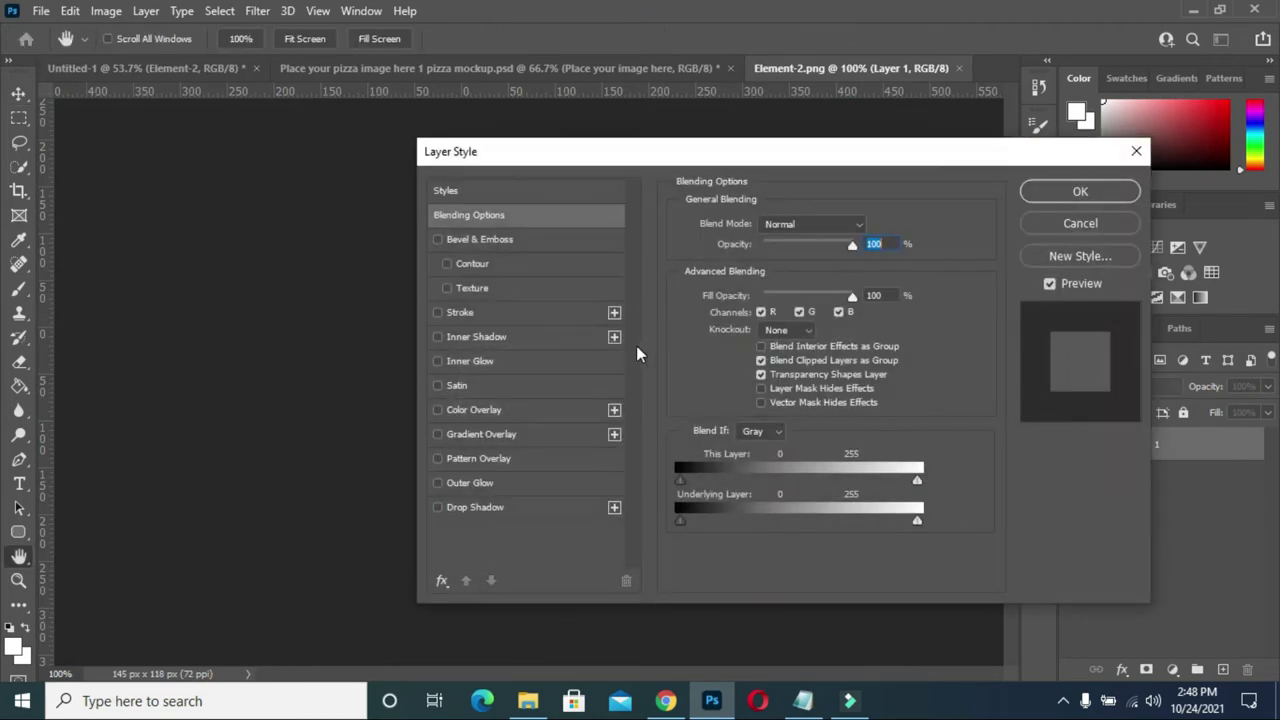
click(464, 410)
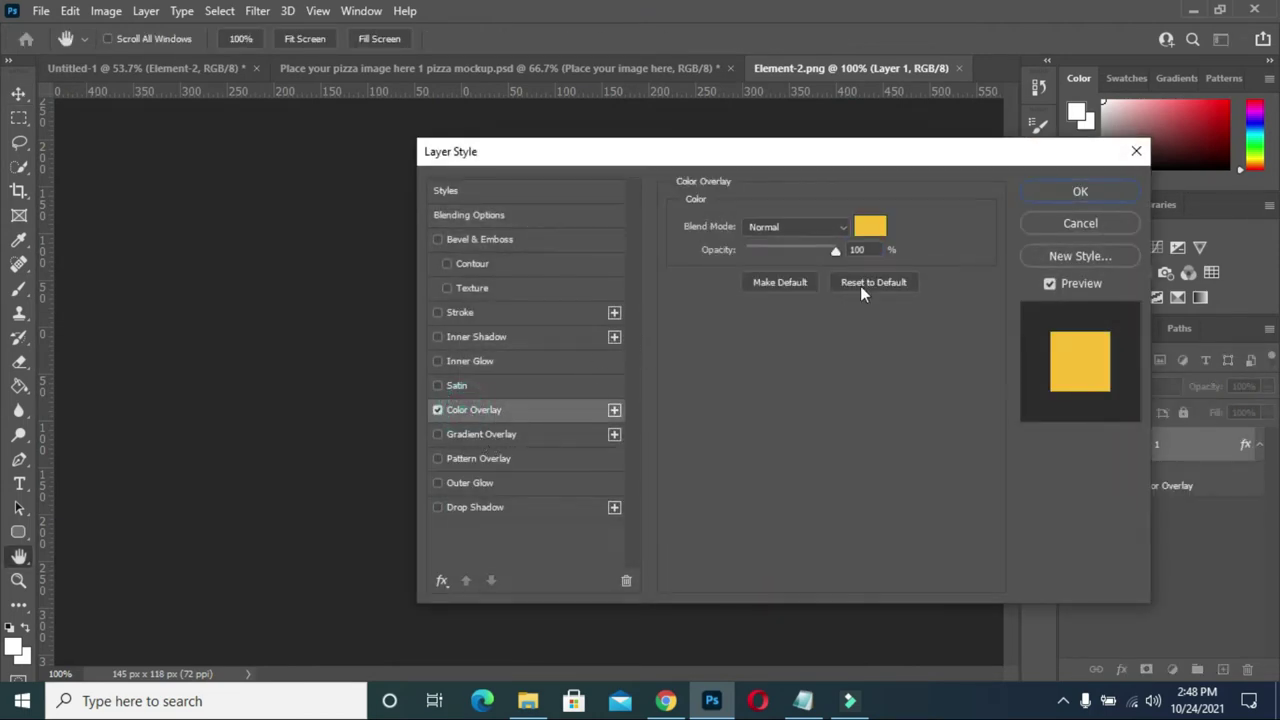
click(1075, 192)
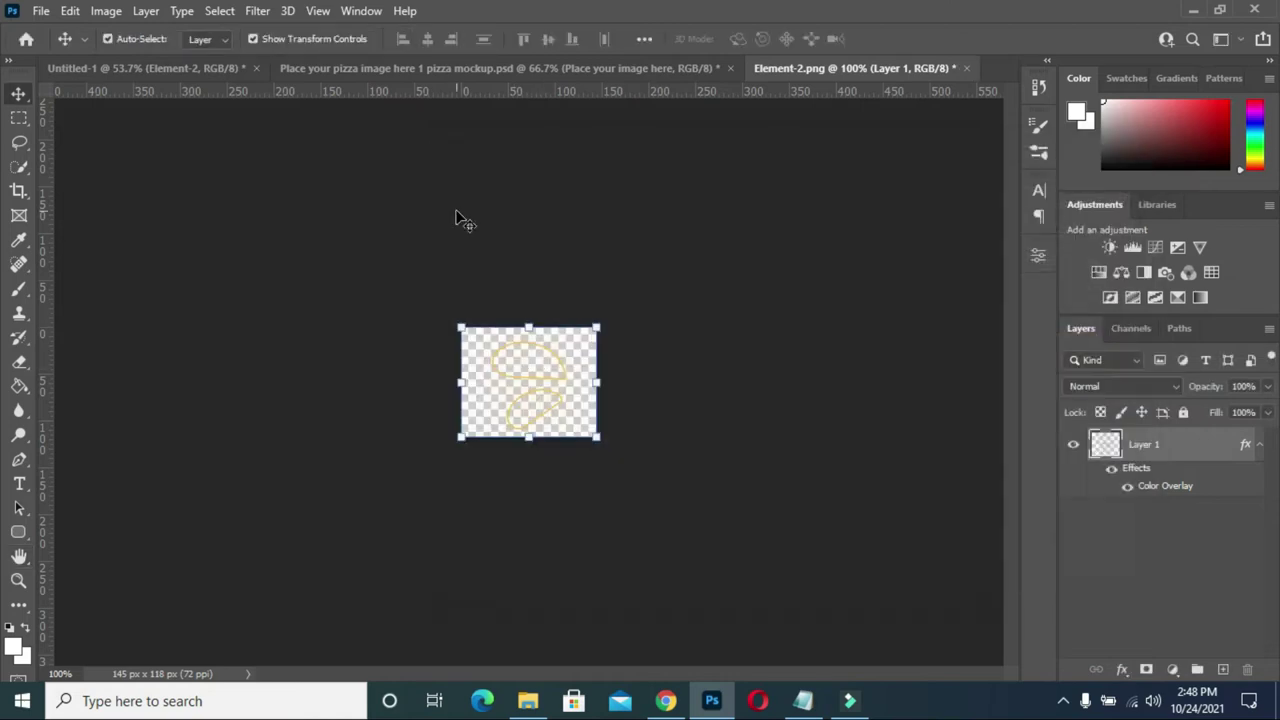
key(ctrl+s)
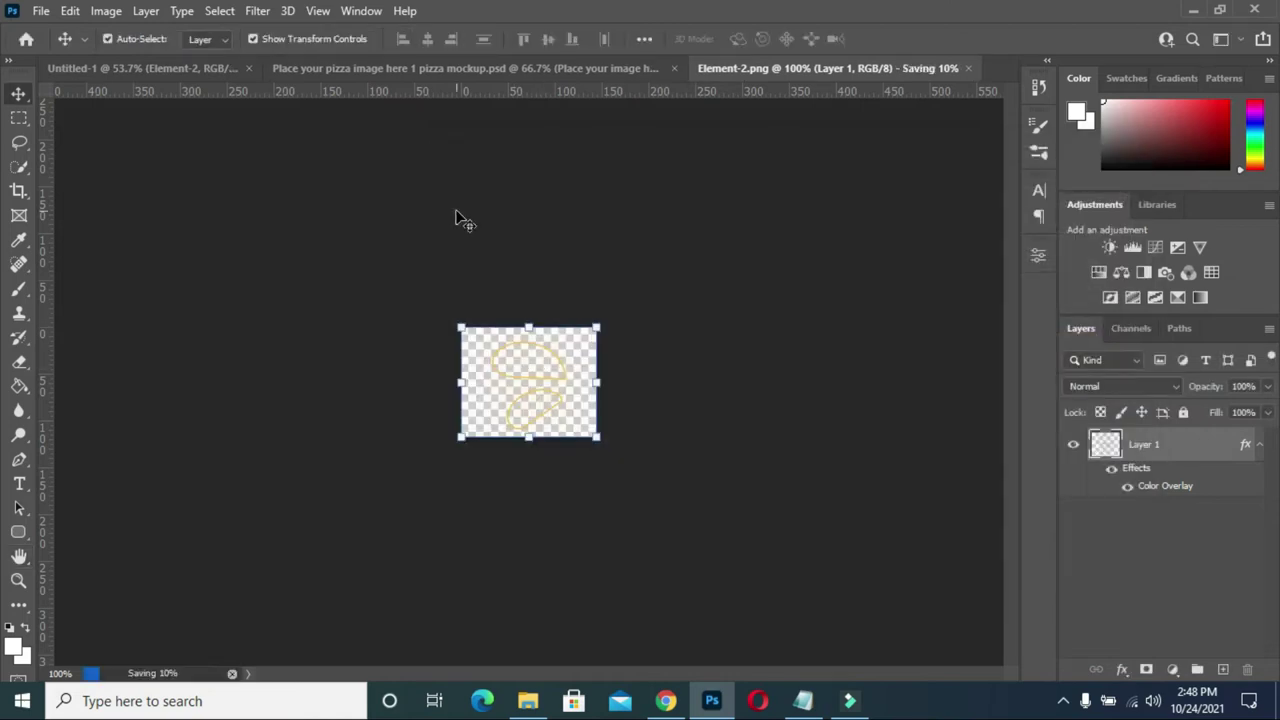
click(960, 67)
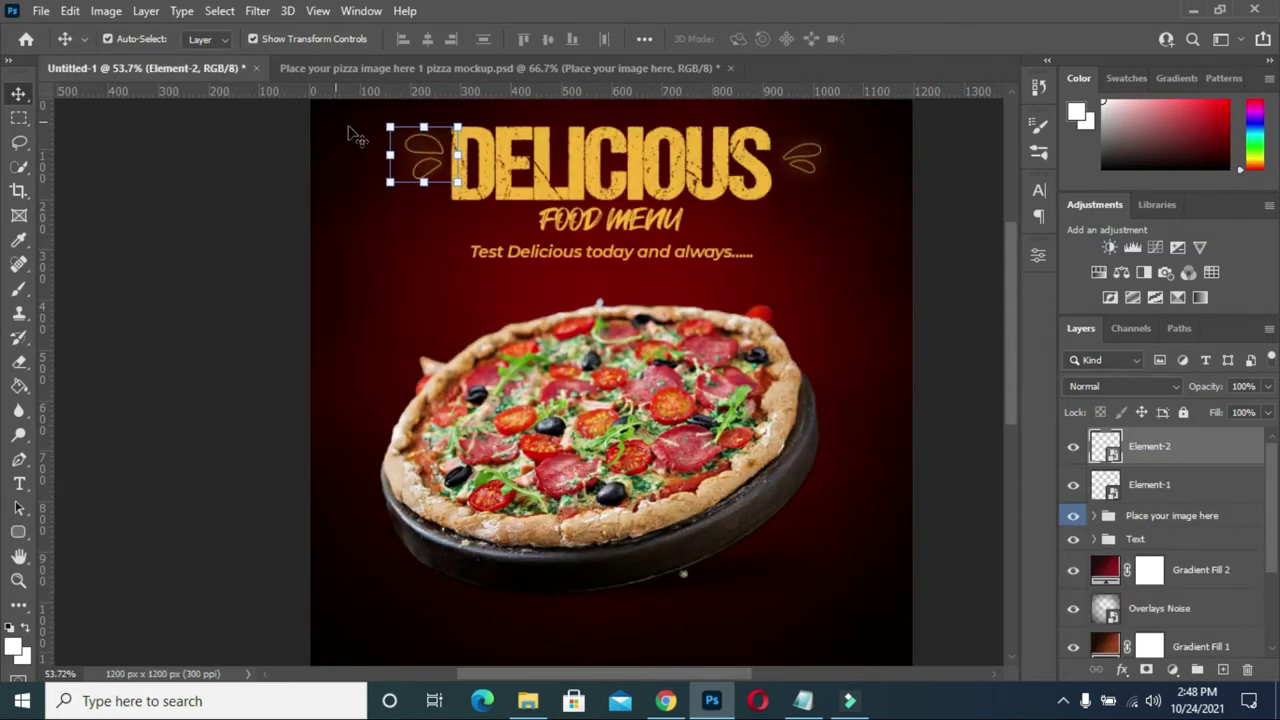
scroll(786, 220, down, 1)
scroll(786, 220, down, 1)
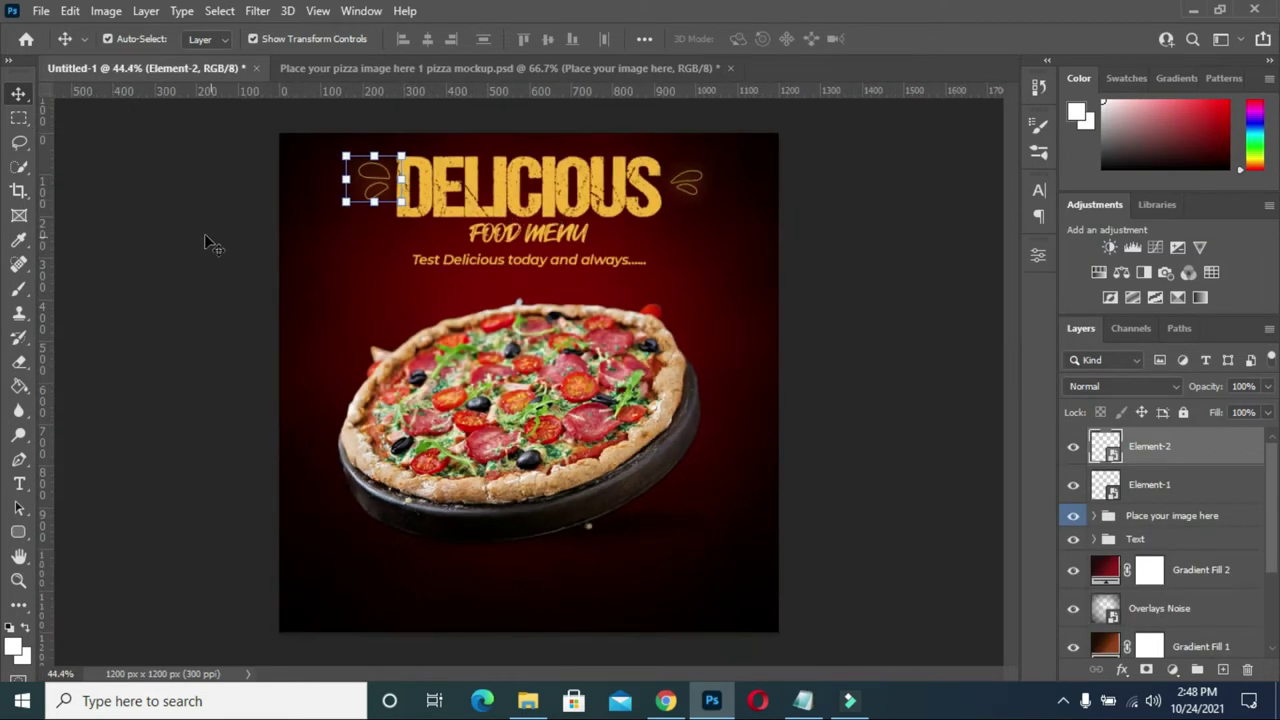
Place the Element-03 burst at about 42%, rotated, on the DELICIOUS headline.
click(204, 240)
click(527, 700)
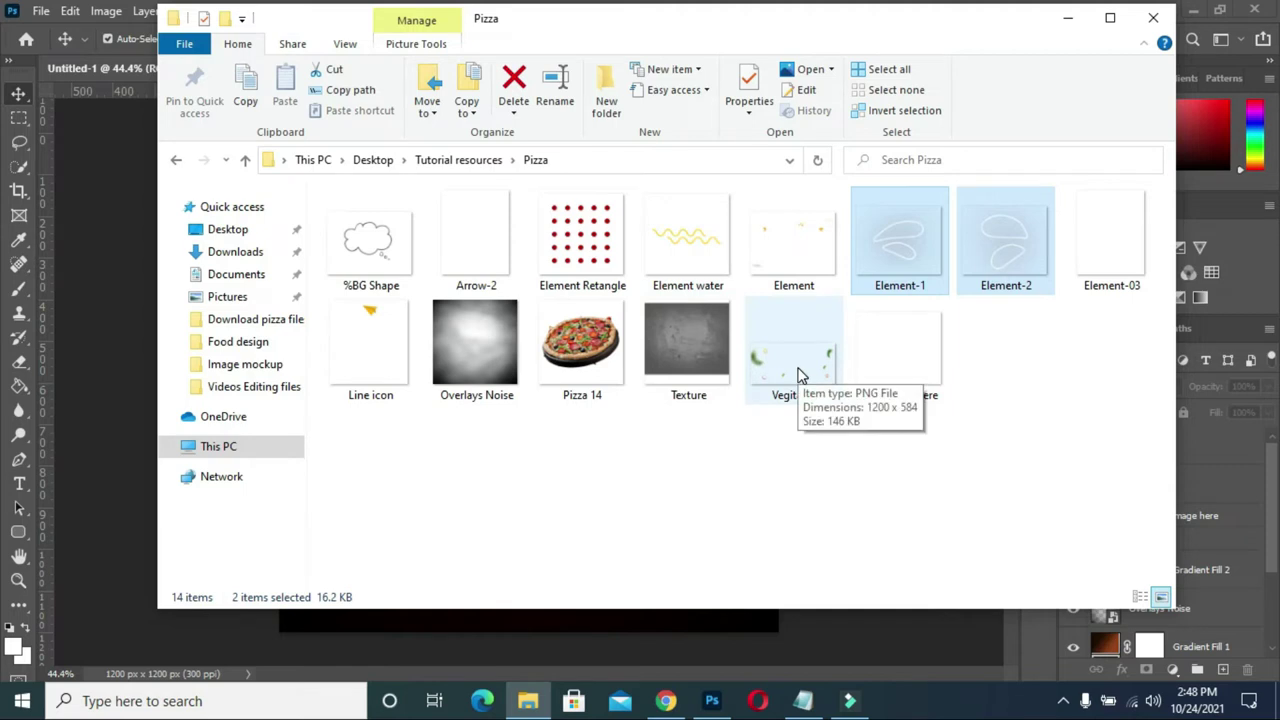
click(1113, 248)
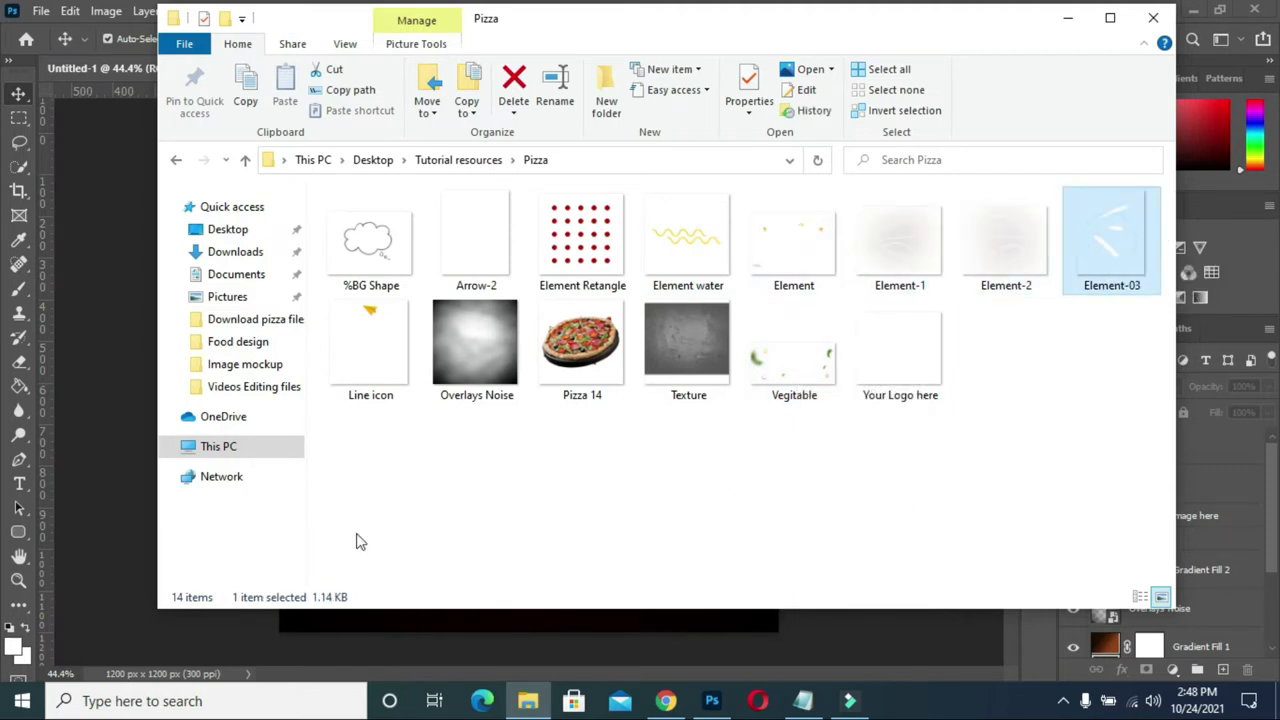
drag(360, 541, 121, 440)
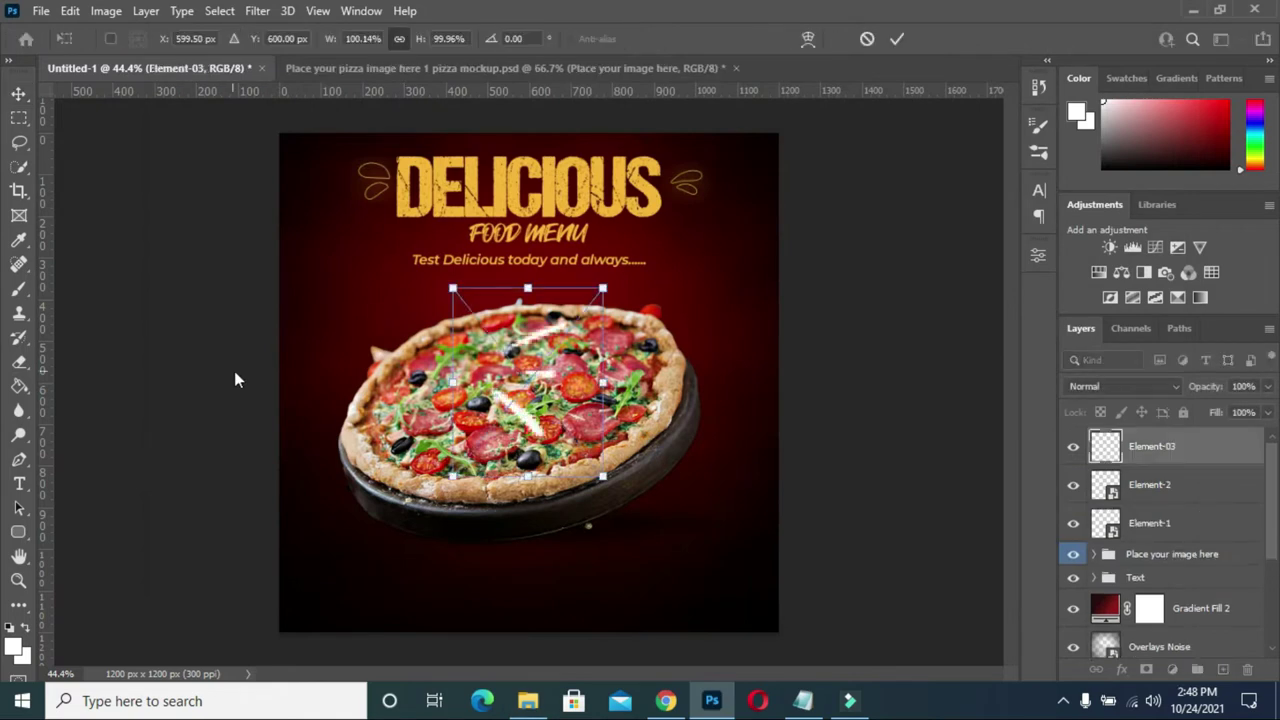
drag(453, 478, 541, 366)
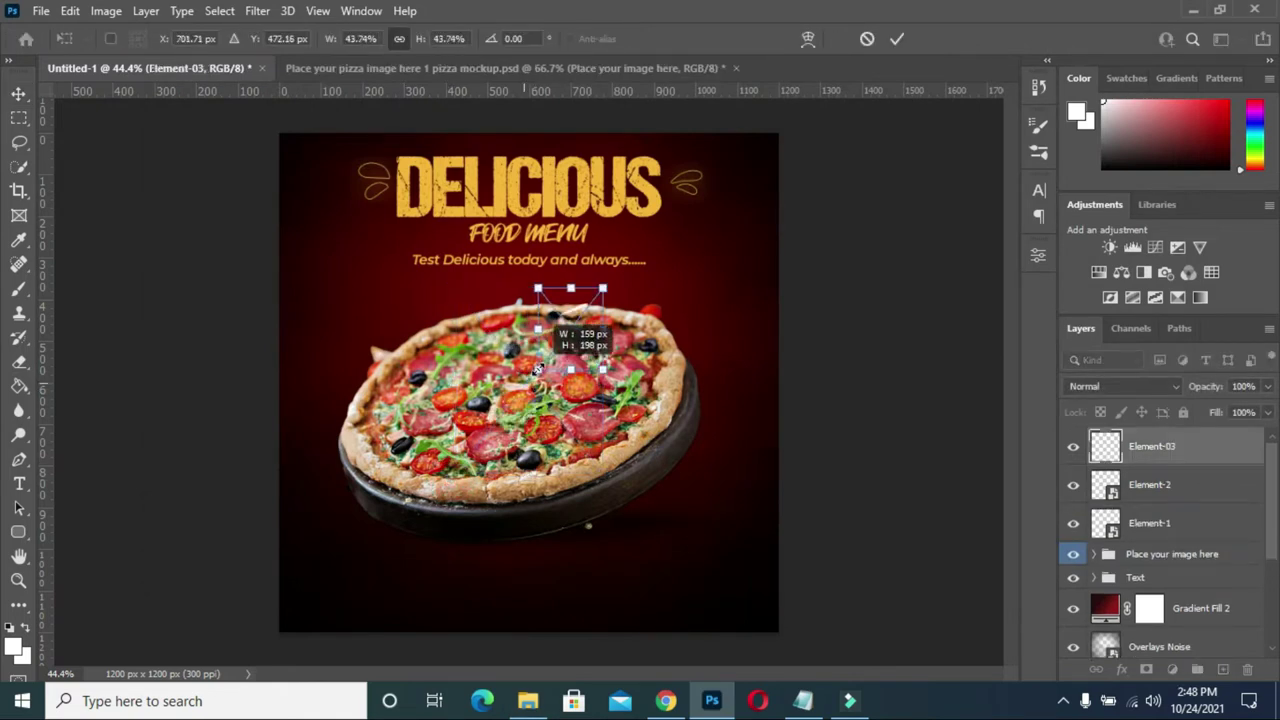
mouse_move(591, 330)
mouse_down()
mouse_move(605, 176)
mouse_move(592, 179)
mouse_up()
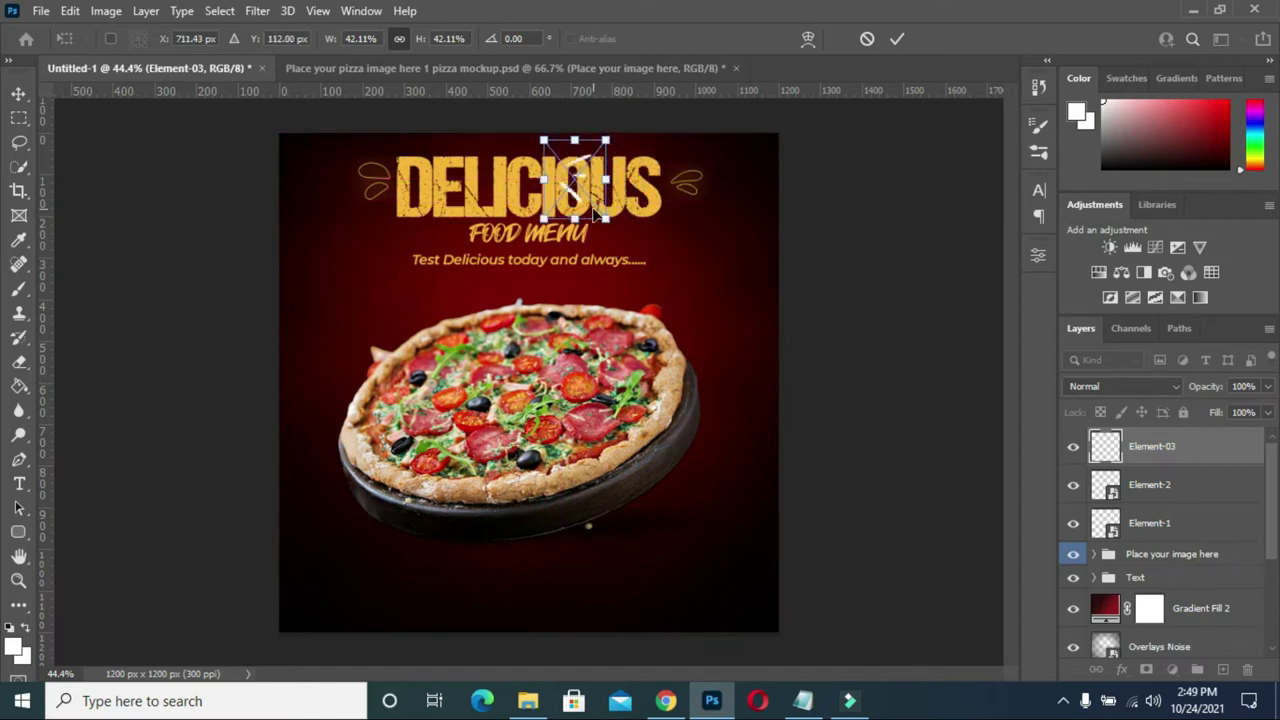
mouse_move(618, 232)
mouse_down()
mouse_move(606, 197)
mouse_move(615, 145)
mouse_up()
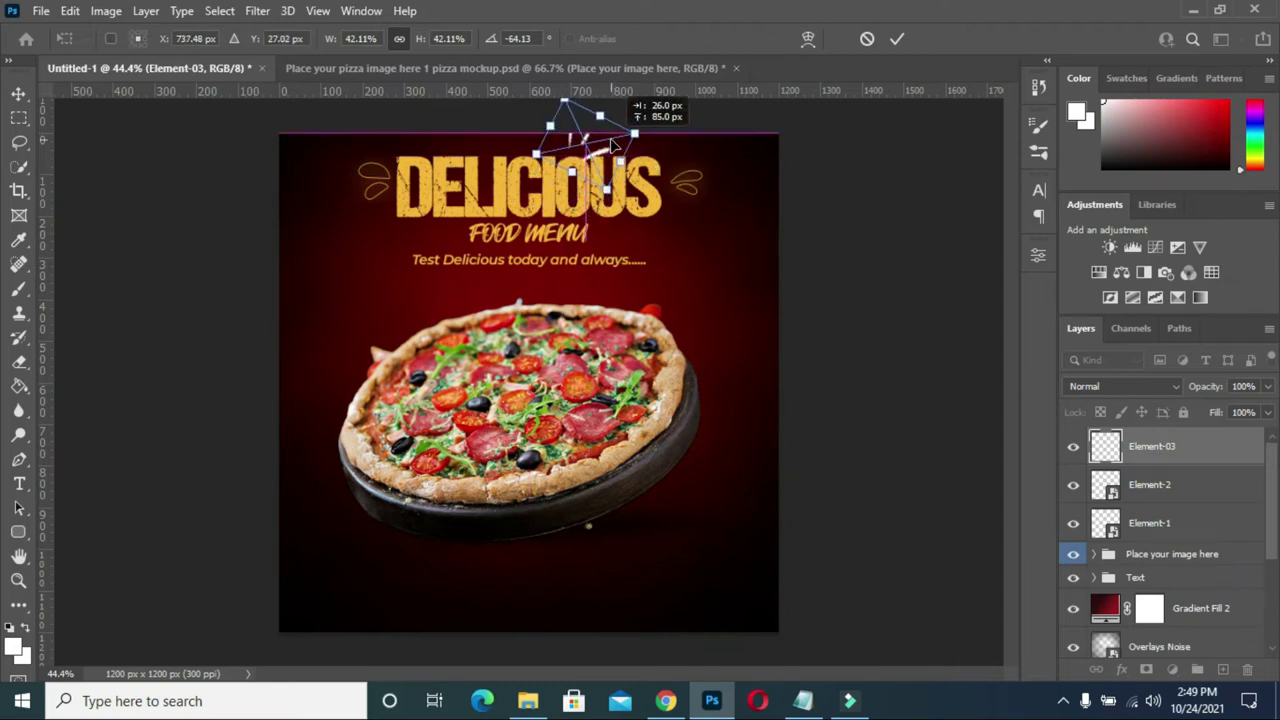
click(897, 40)
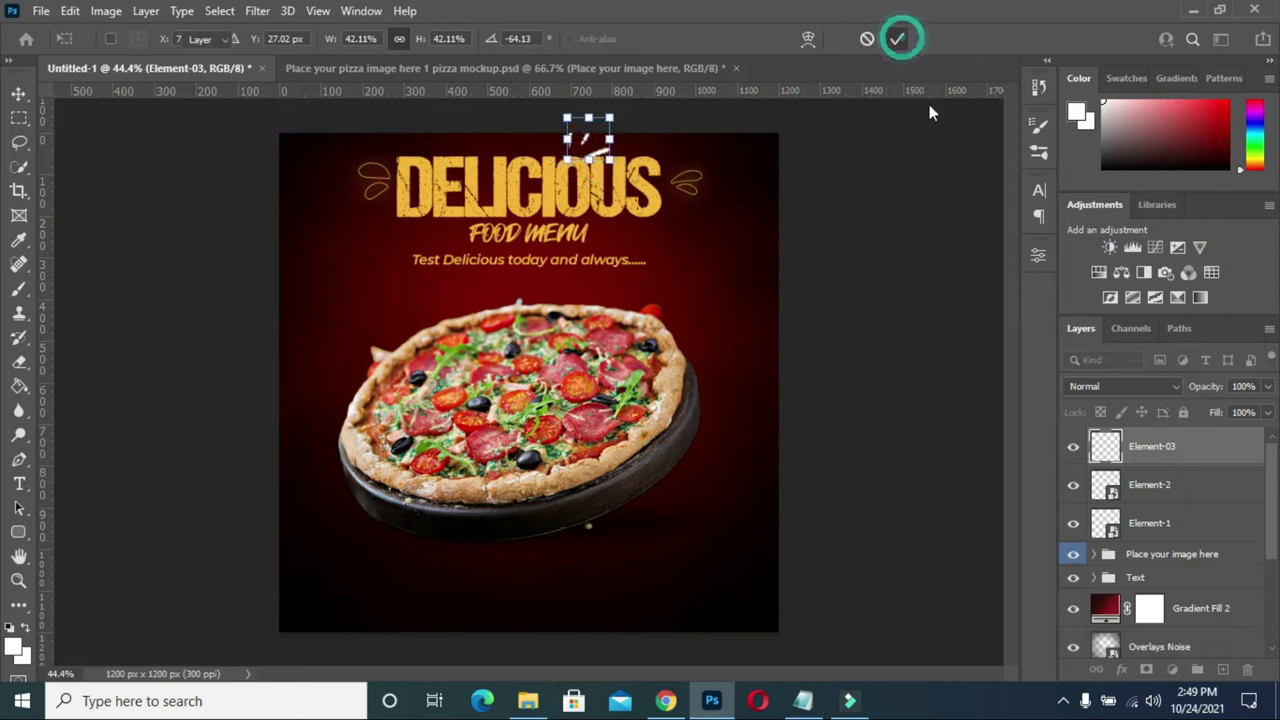
Nudge the headline Text group slightly down.
click(1134, 578)
key(Down)
key(Down)
key(Down)
key(Down)
key(Down)
key(Down)
key(Down)
key(Down)
key(Down)
key(Down)
key(Down)
key(Down)
key(Down)
key(Down)
key(Down)
key(Down)
key(Down)
key(Down)
key(Down)
key(Down)
key(Down)
key(Down)
key(Down)
key(Down)
key(Down)
key(Down)
key(Down)
key(Down)
key(Down)
key(Down)
key(Down)
key(Down)
key(Down)
key(Down)
key(Down)
key(Down)
key(Down)
click(940, 545)
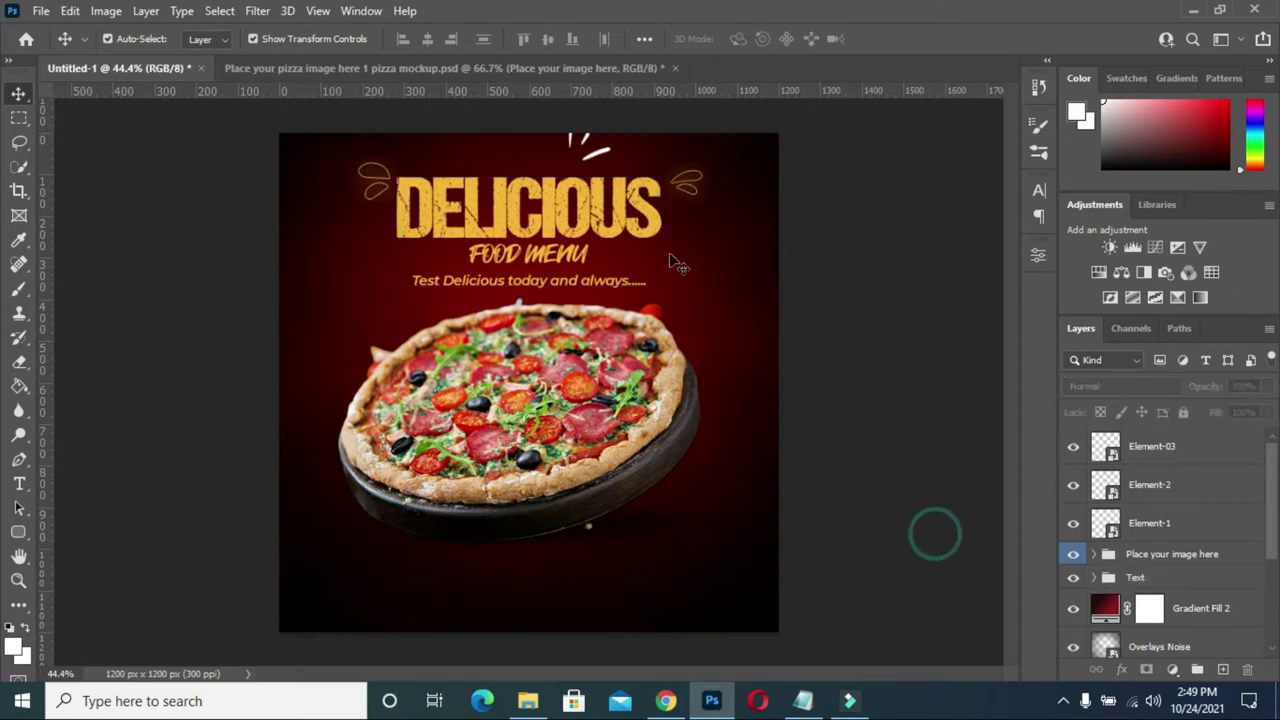
Reposition the burst doodle just above the DELICIOUS headline.
click(603, 160)
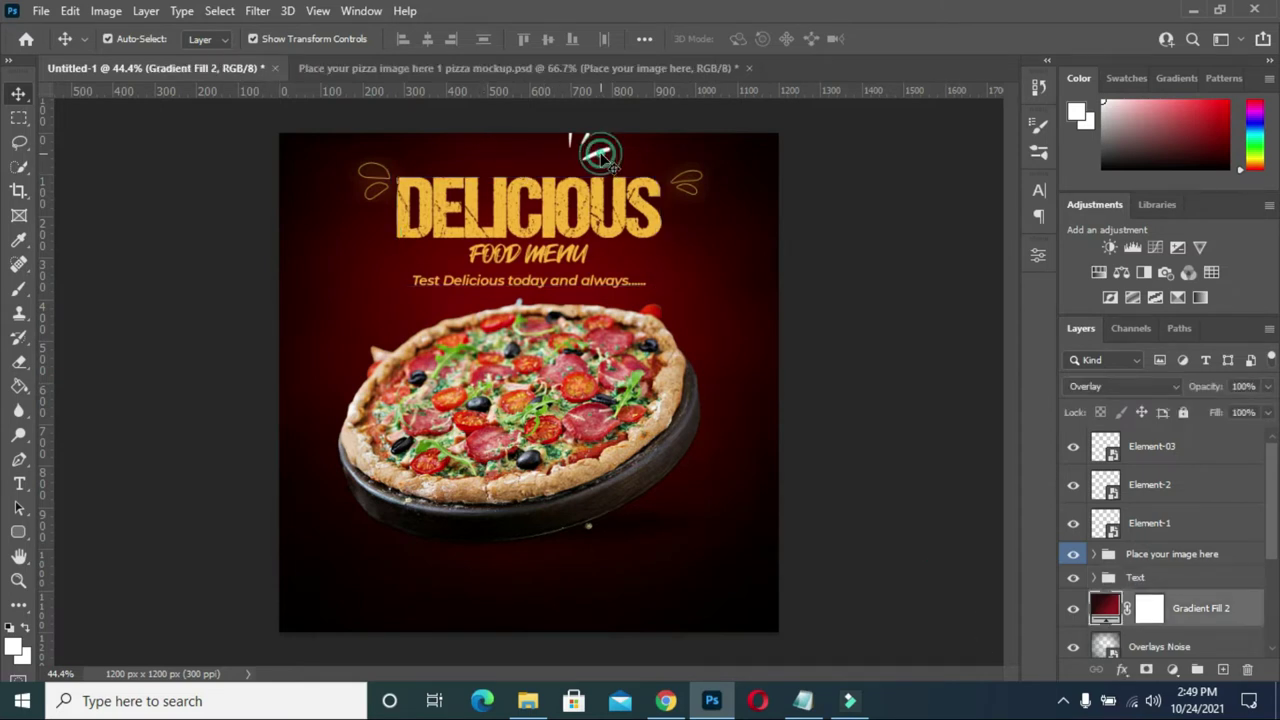
click(604, 160)
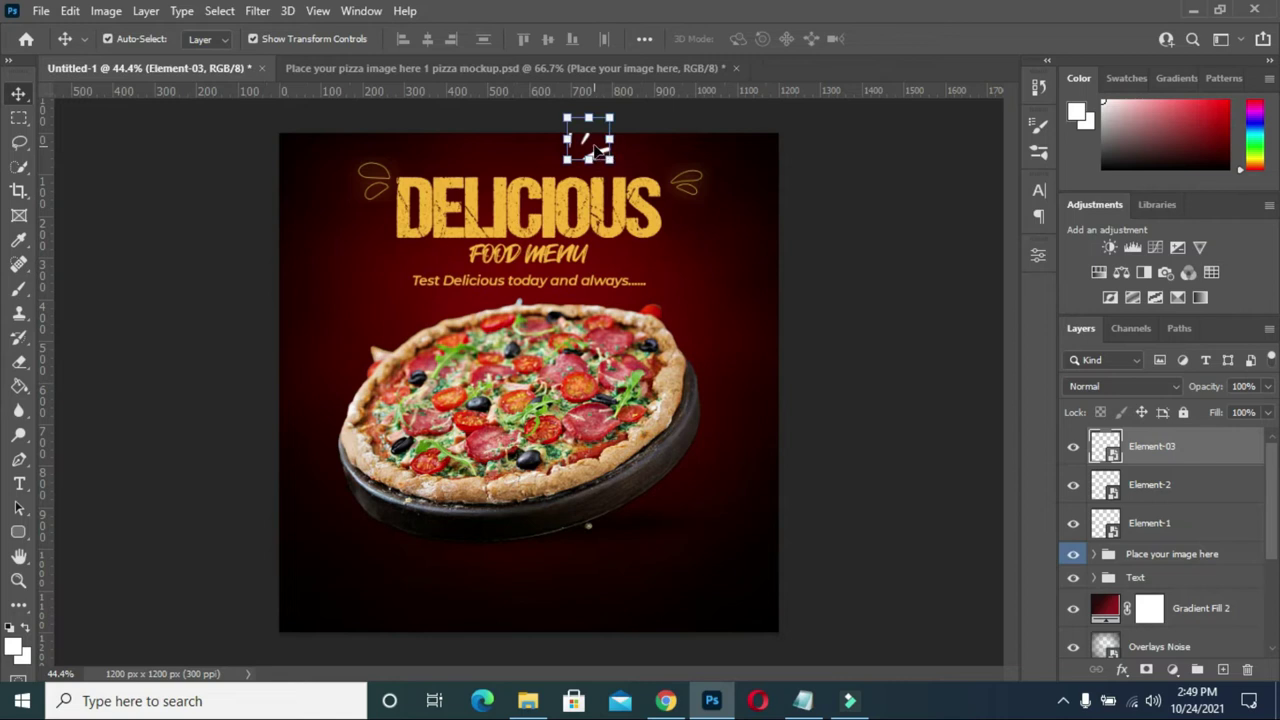
key(ctrl+t)
drag(589, 160, 570, 173)
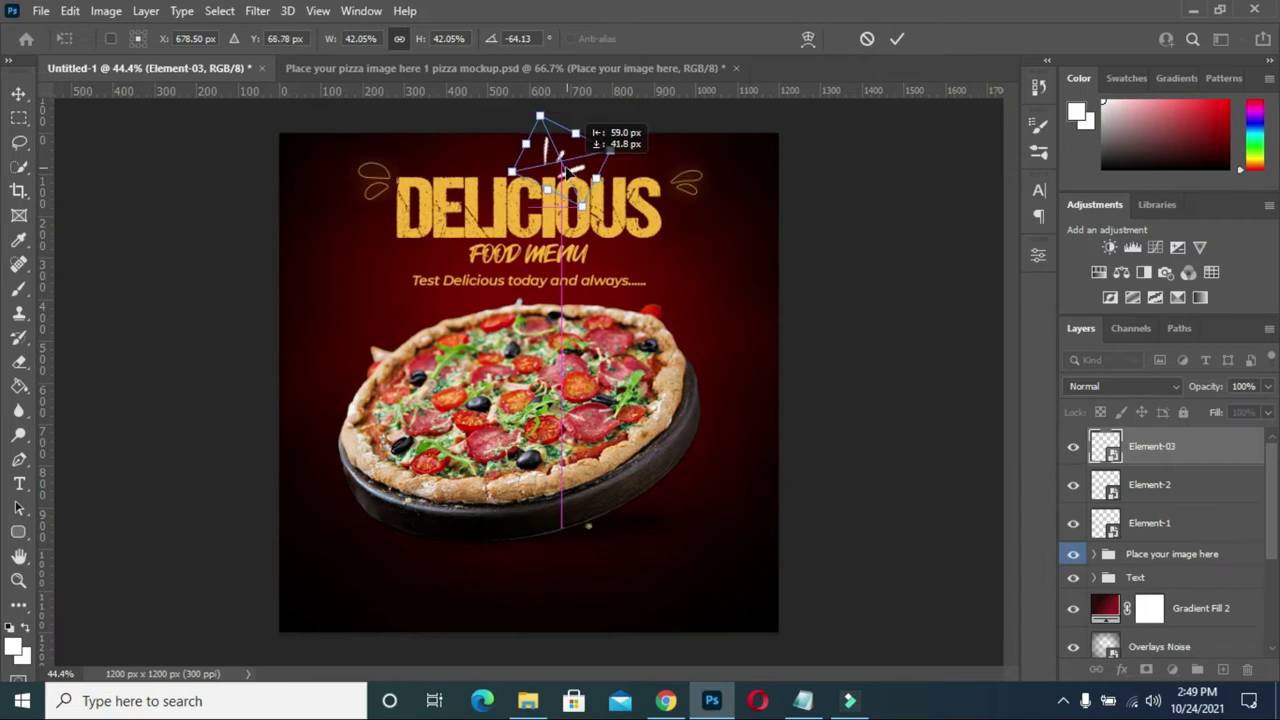
click(897, 39)
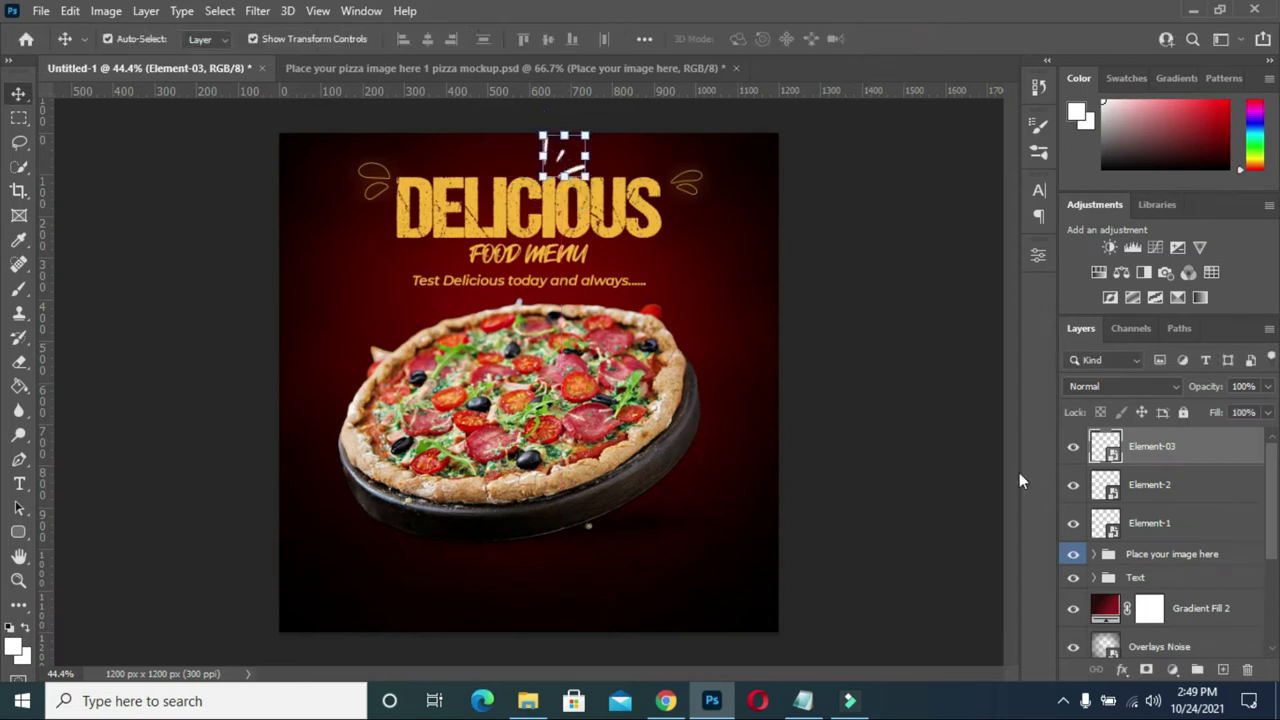
Add a yellow Color Overlay to the Element-03 burst and save it back.
double_click(1106, 448)
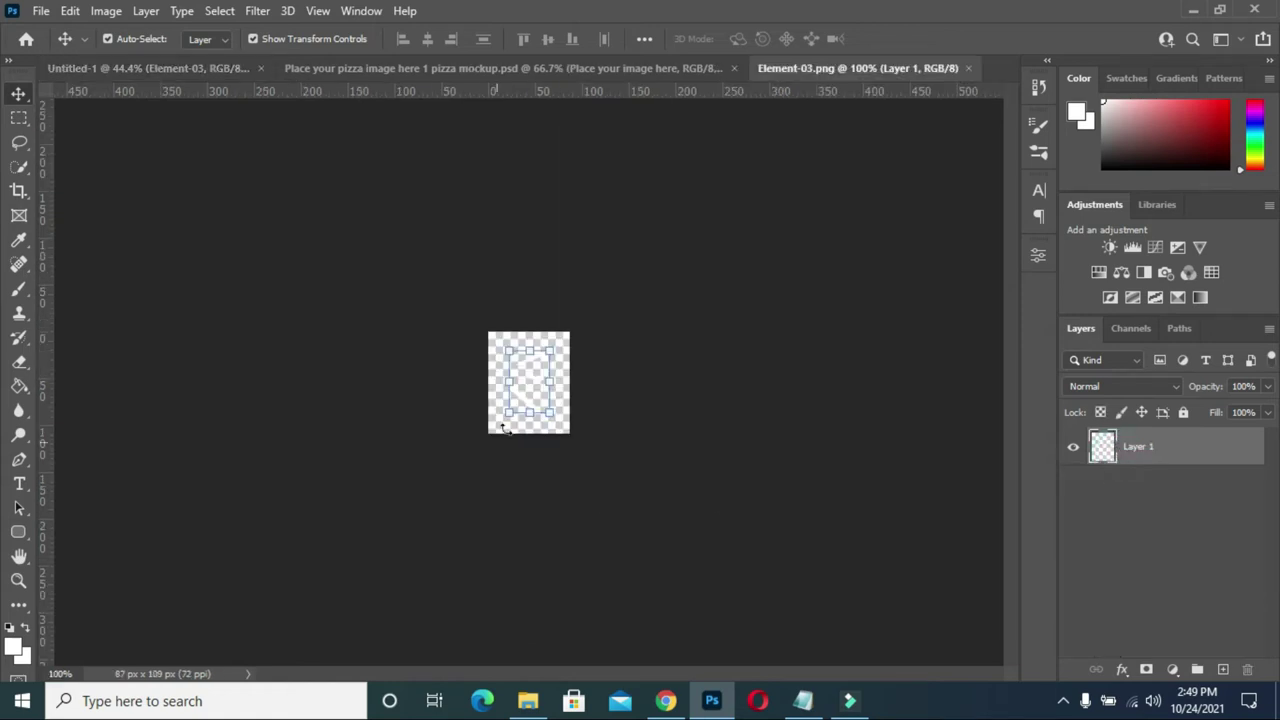
click(1103, 449)
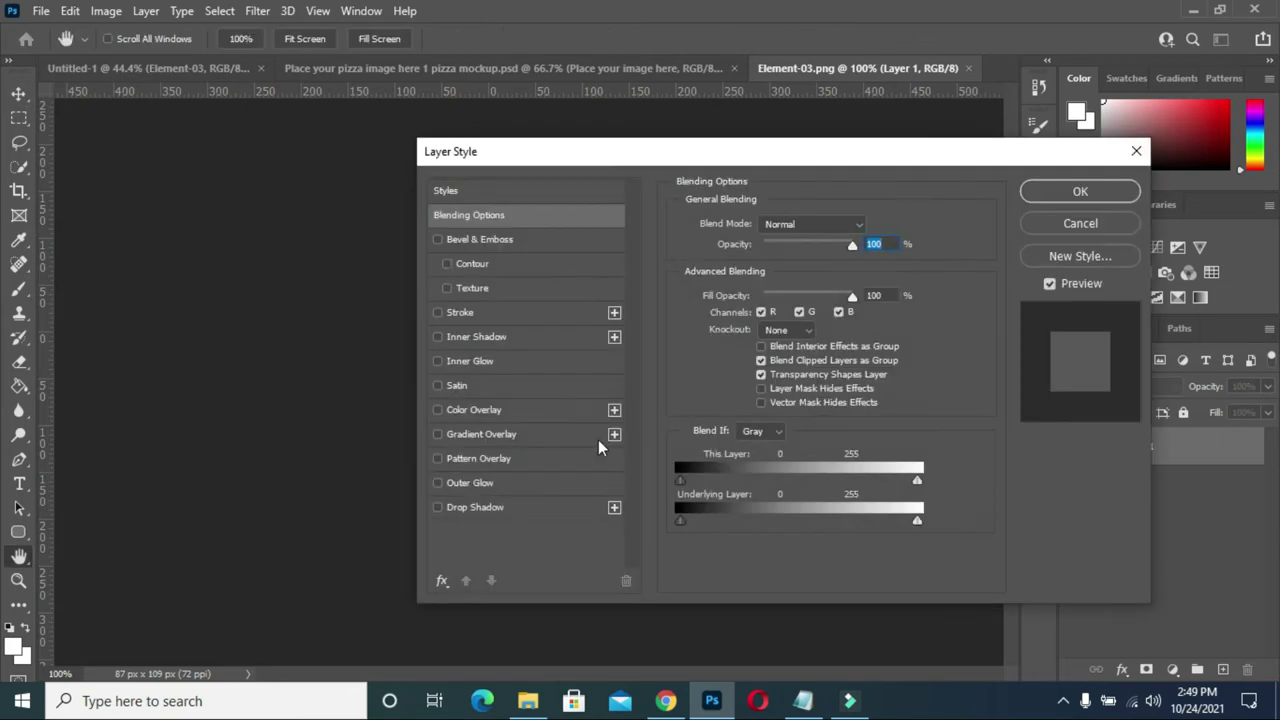
click(486, 412)
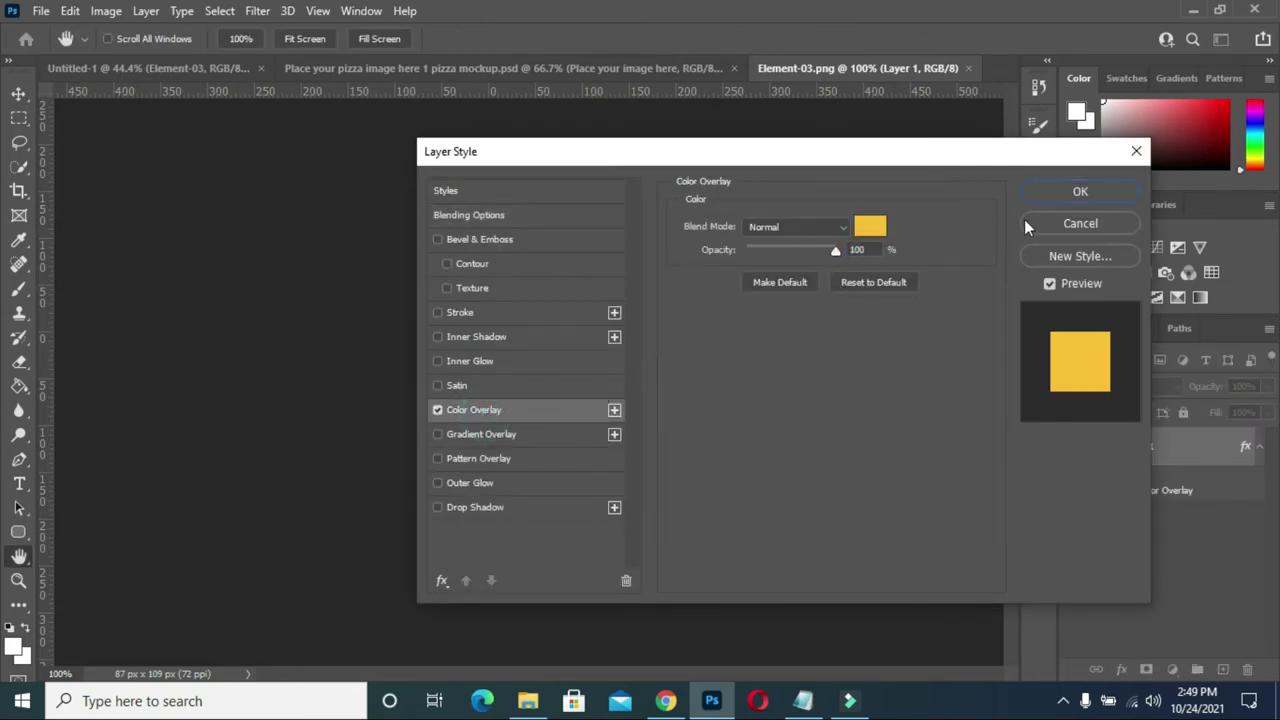
click(1090, 191)
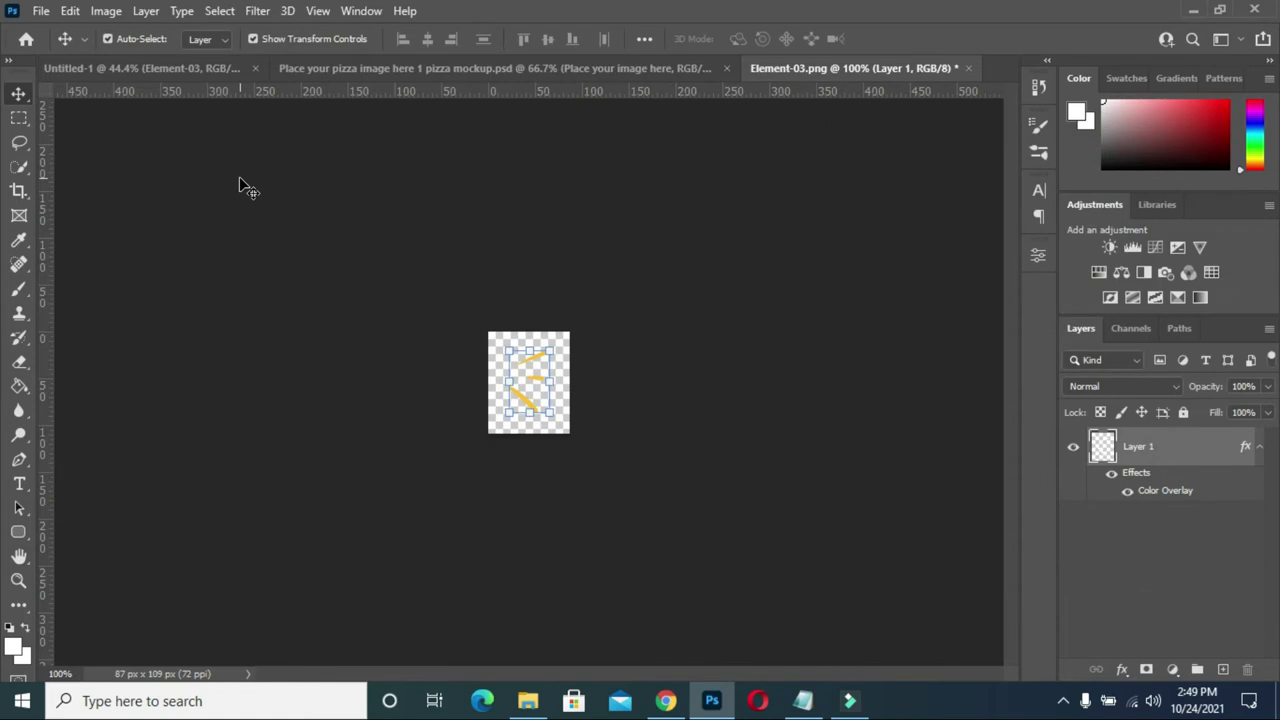
key(ctrl+s)
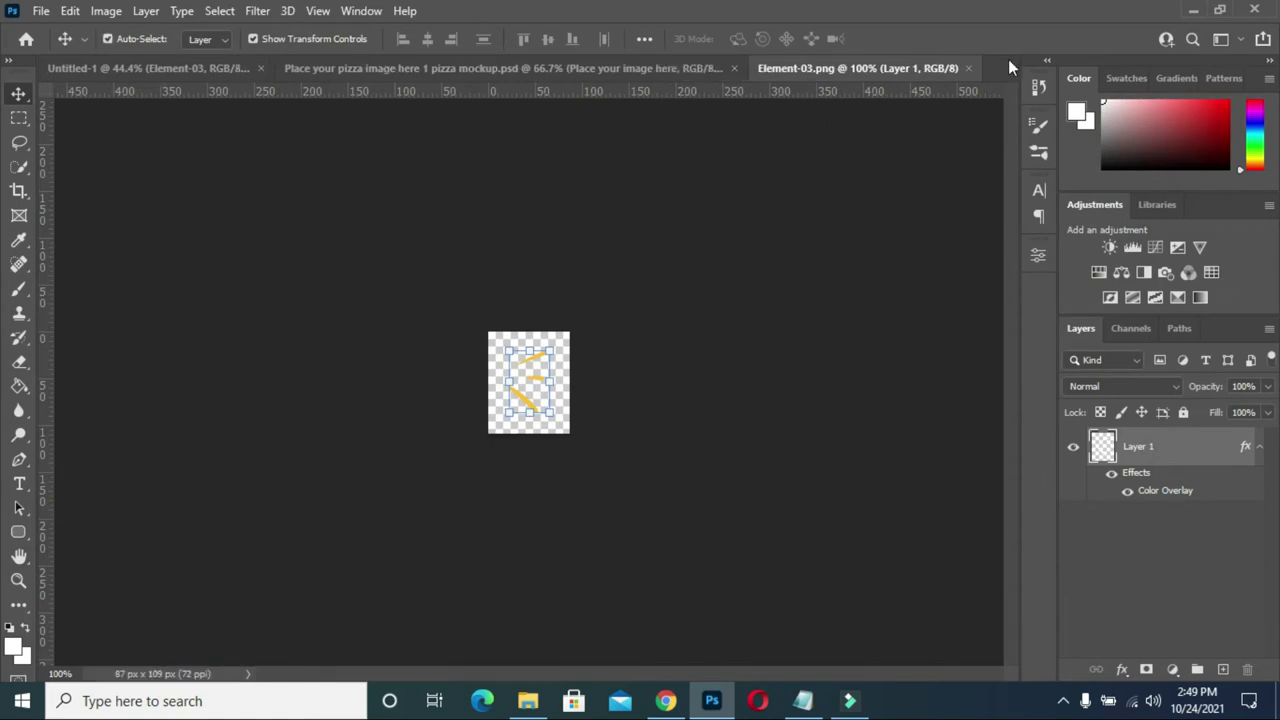
click(968, 68)
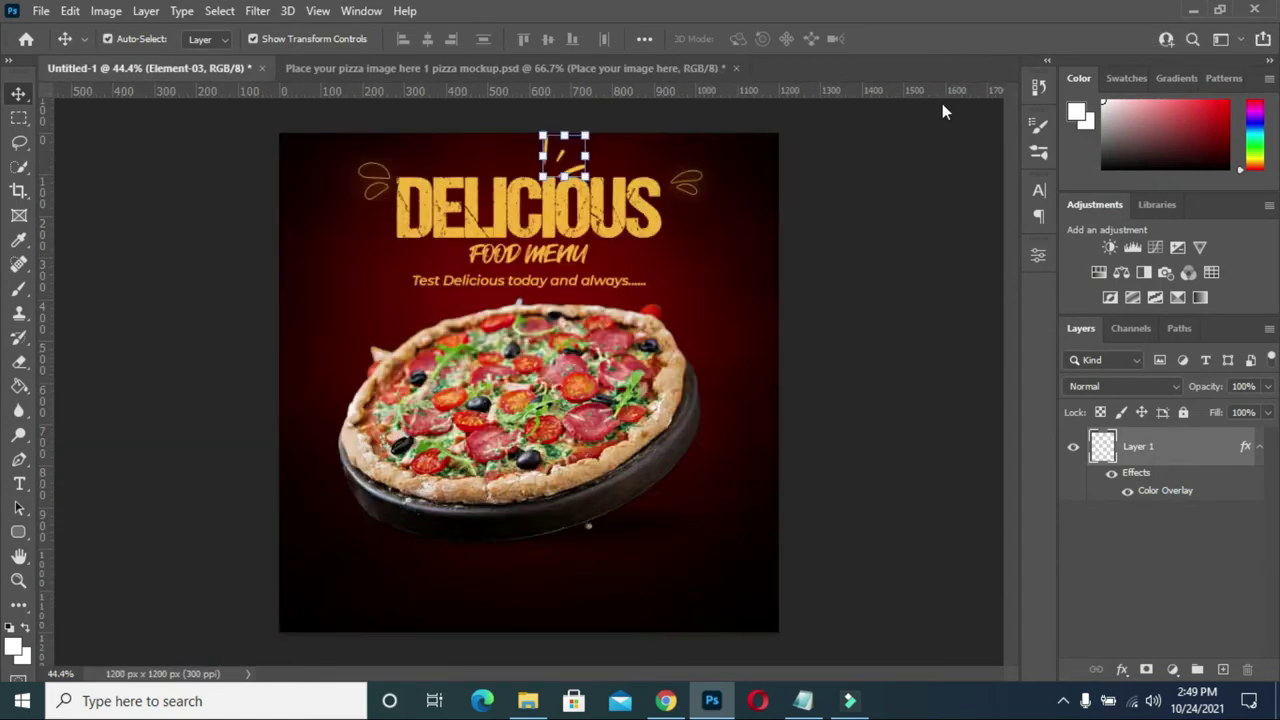
Rotate the burst, scale it to about 36%, and re-centre it over DELICIOUS.
click(912, 240)
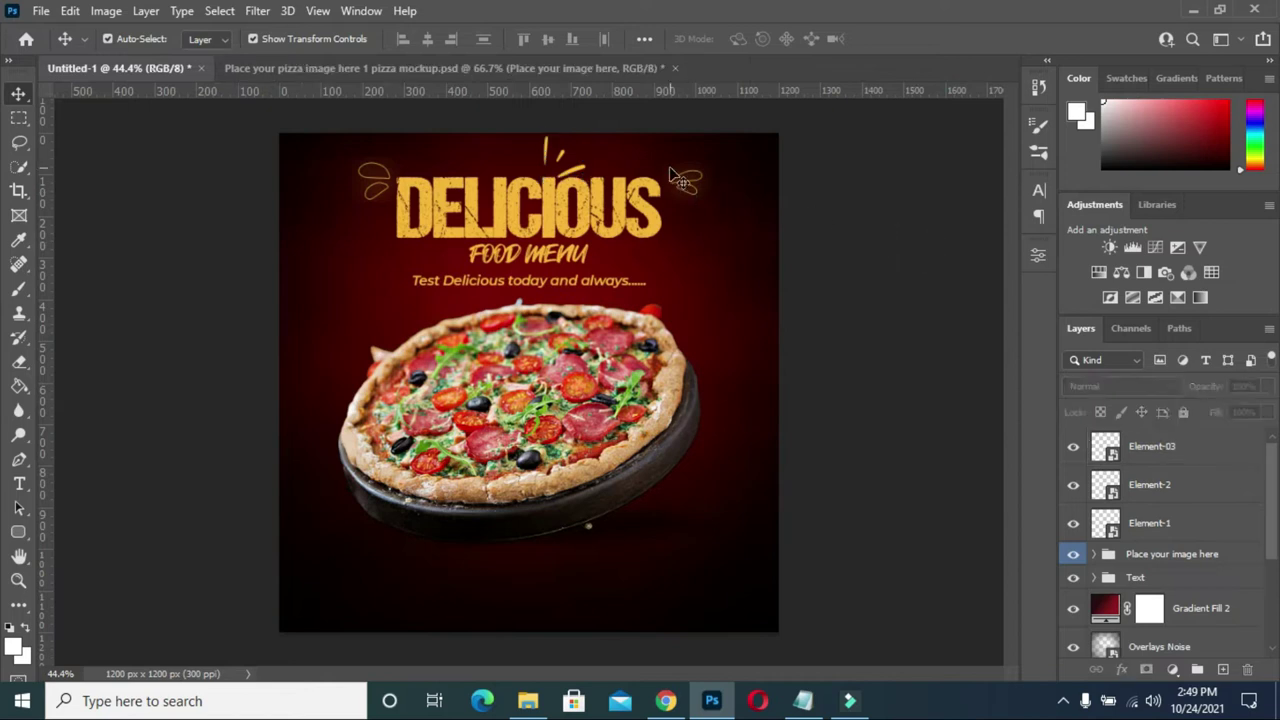
click(1190, 446)
mouse_move(586, 135)
mouse_down()
mouse_move(545, 127)
mouse_move(571, 160)
mouse_up()
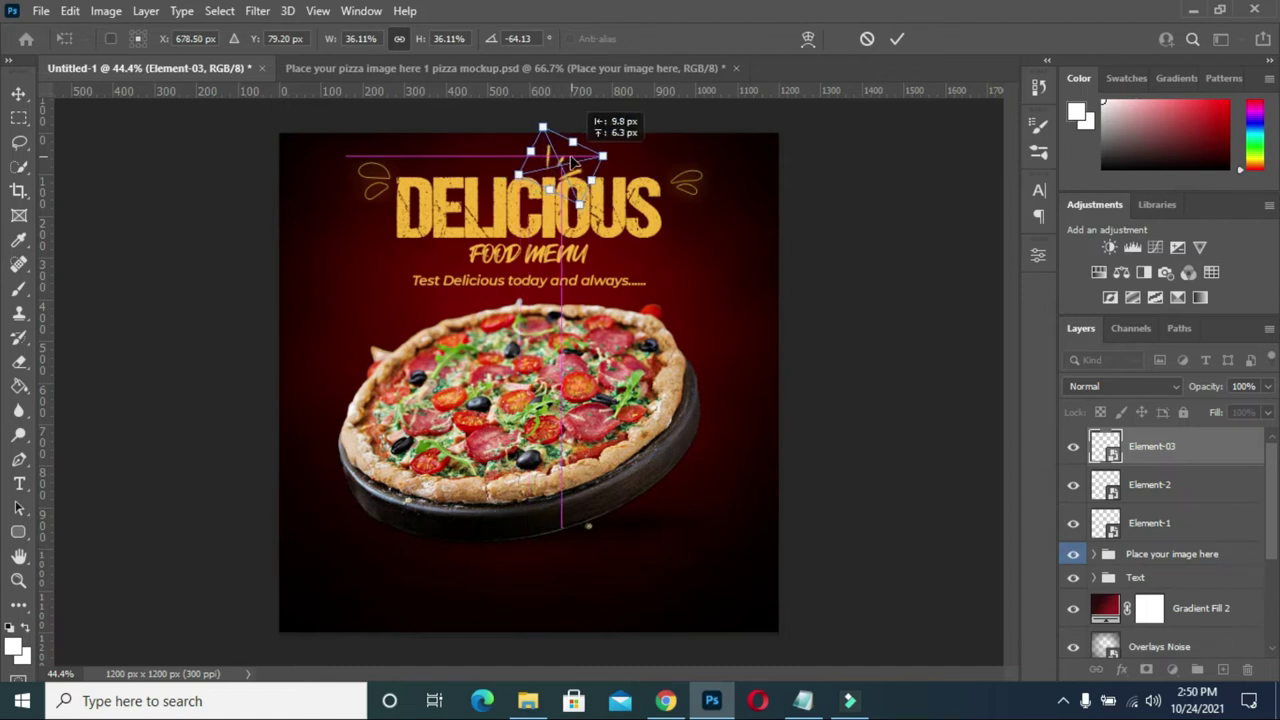
click(889, 46)
click(860, 228)
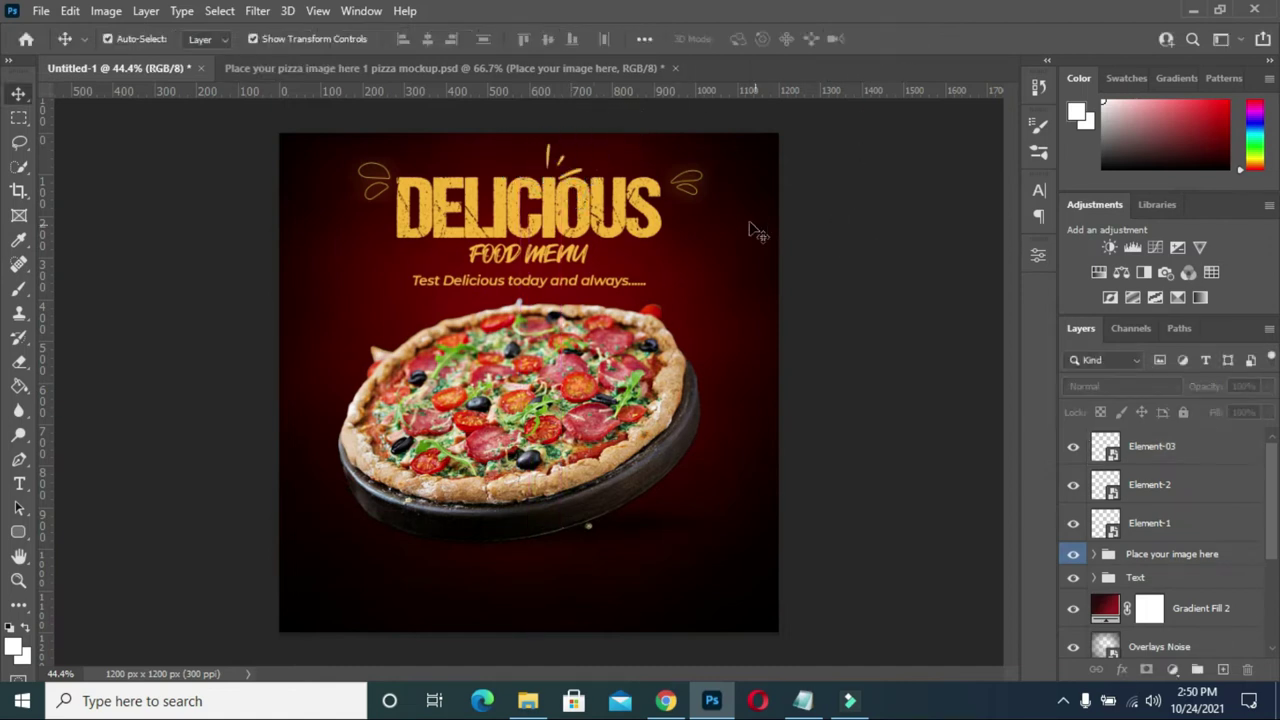
scroll(585, 228, down, 1)
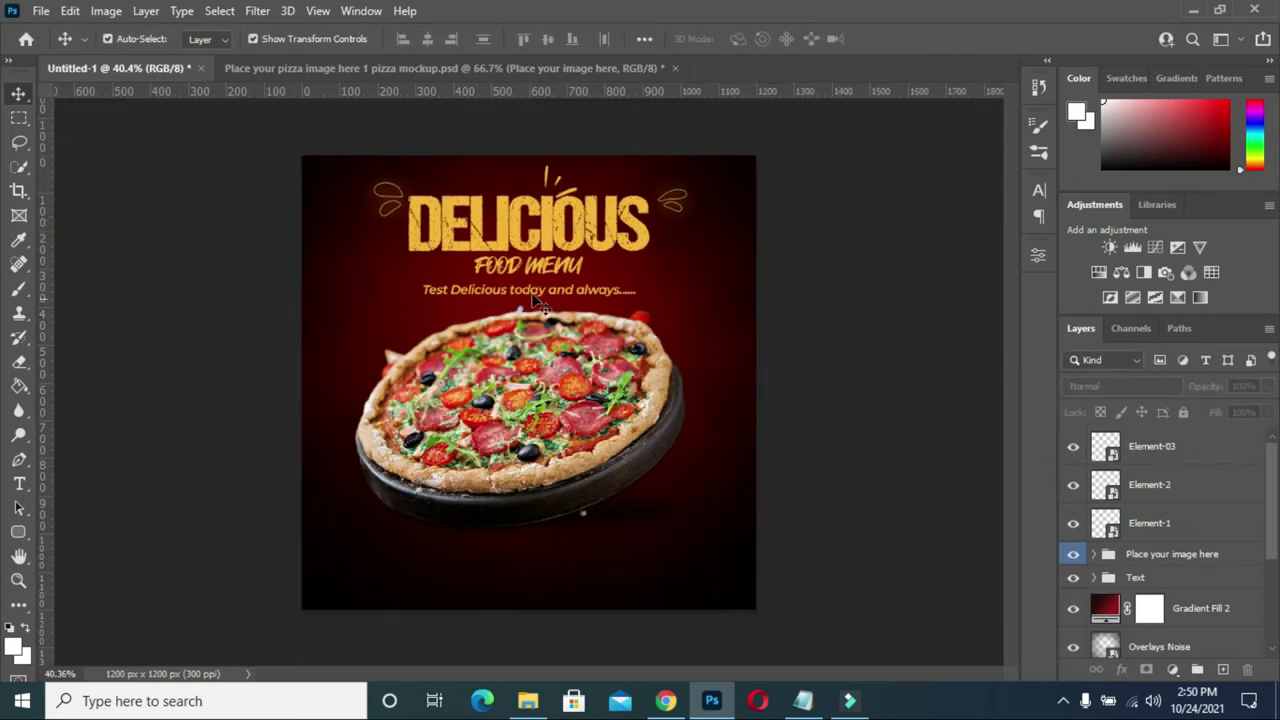
Place Element.png's dashes, dot grid and zigzags around the headline at about 26%.
click(528, 701)
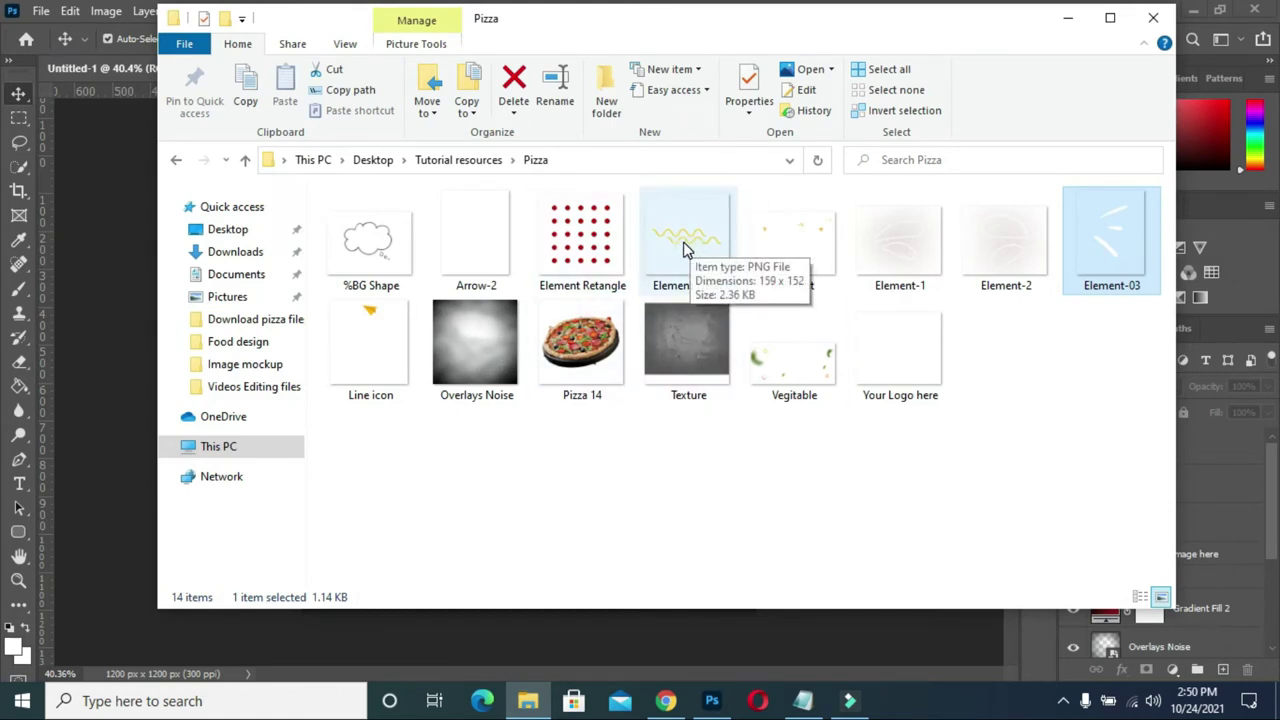
drag(800, 243, 124, 339)
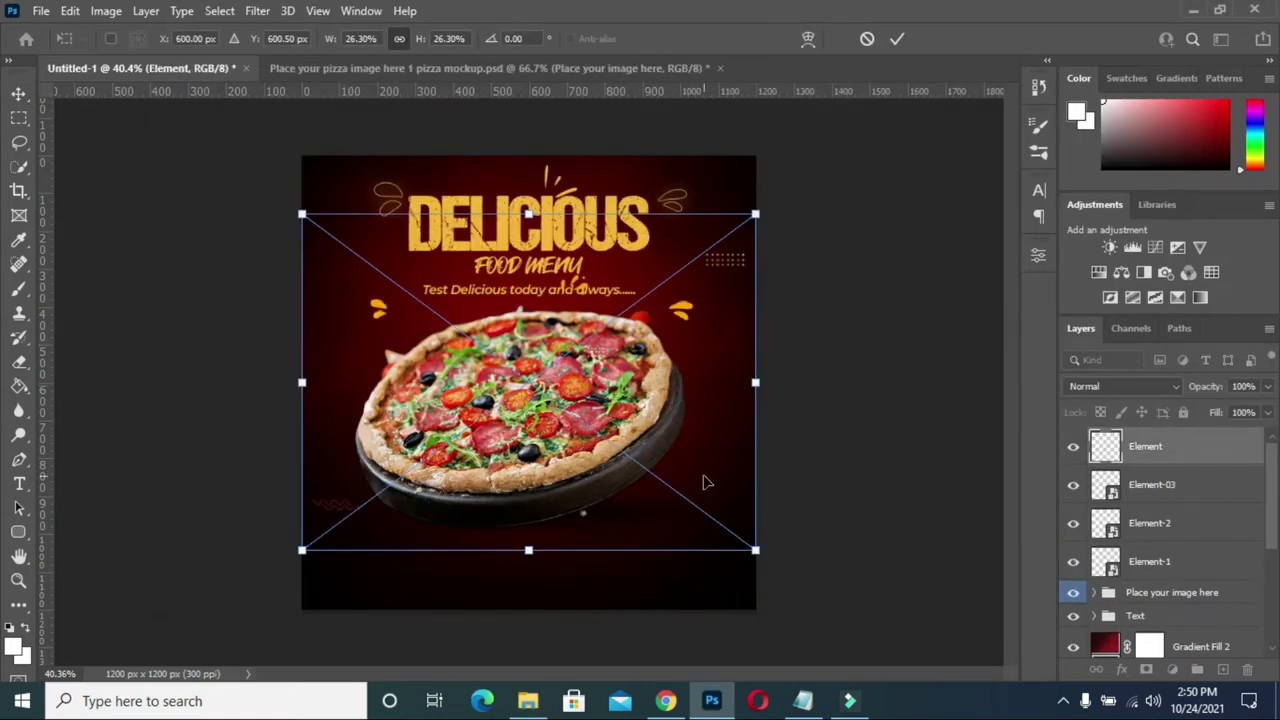
drag(706, 472, 700, 407)
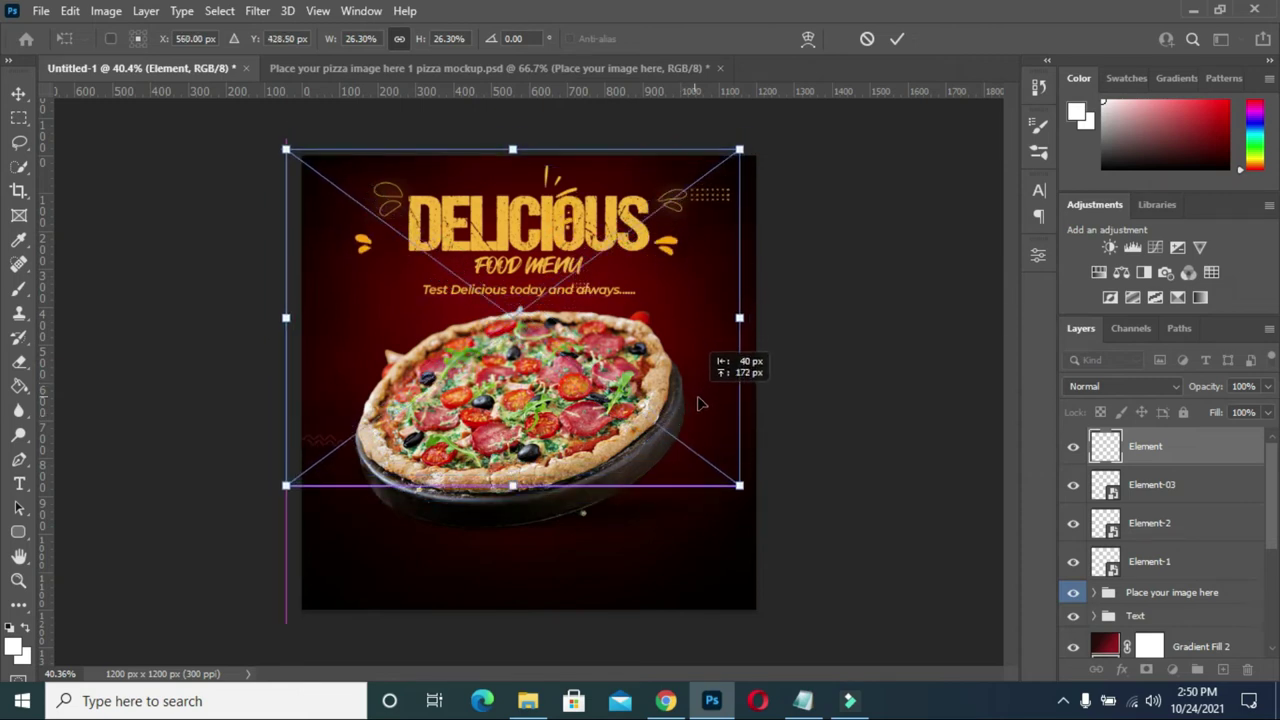
drag(700, 407, 702, 430)
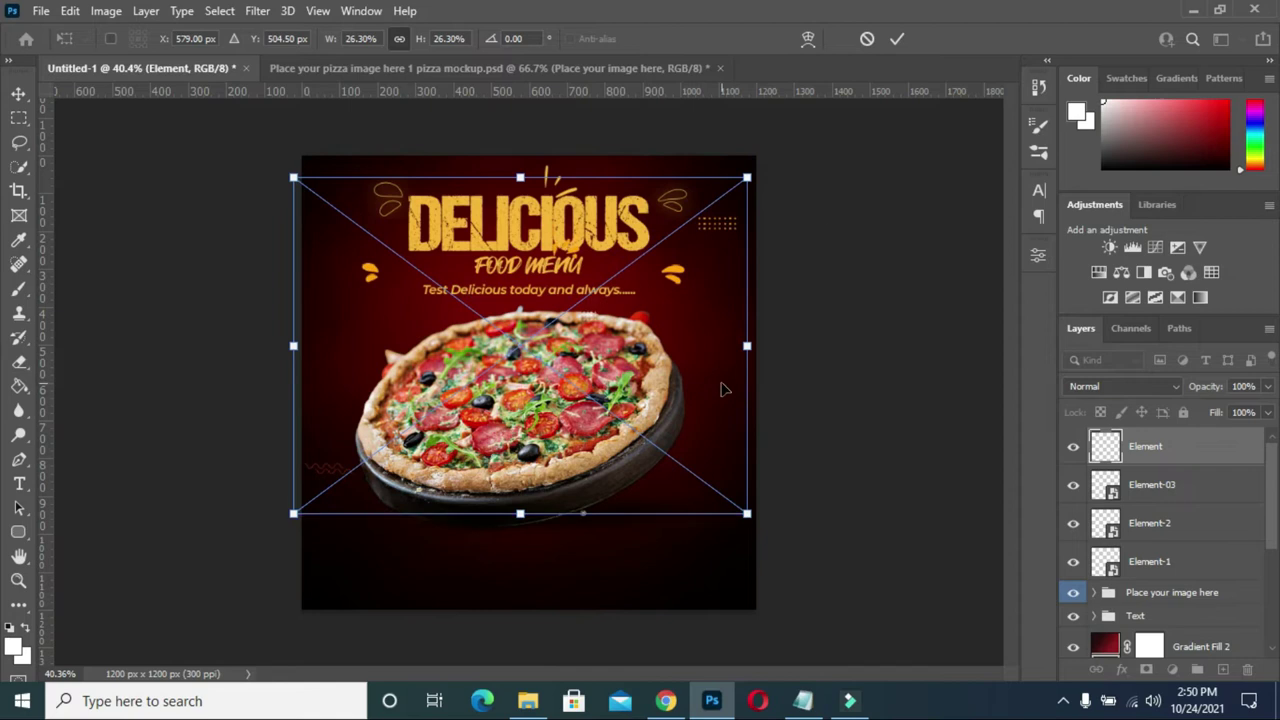
click(897, 38)
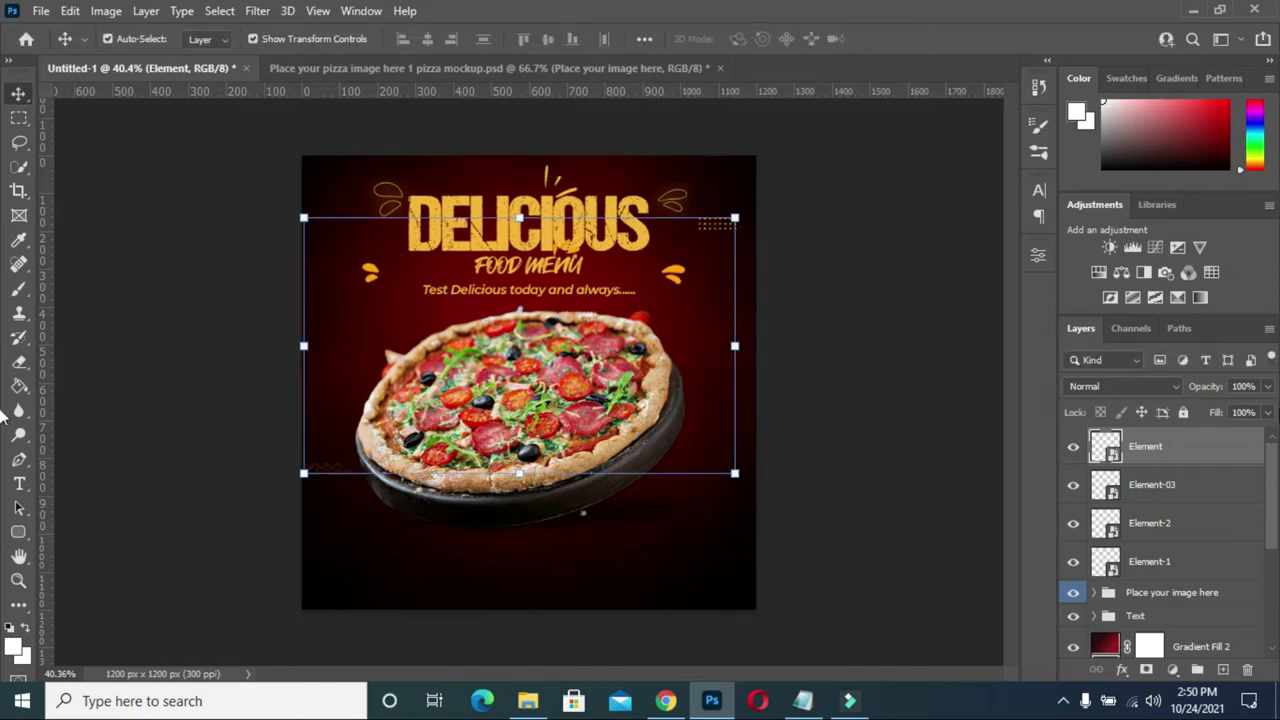
click(20, 121)
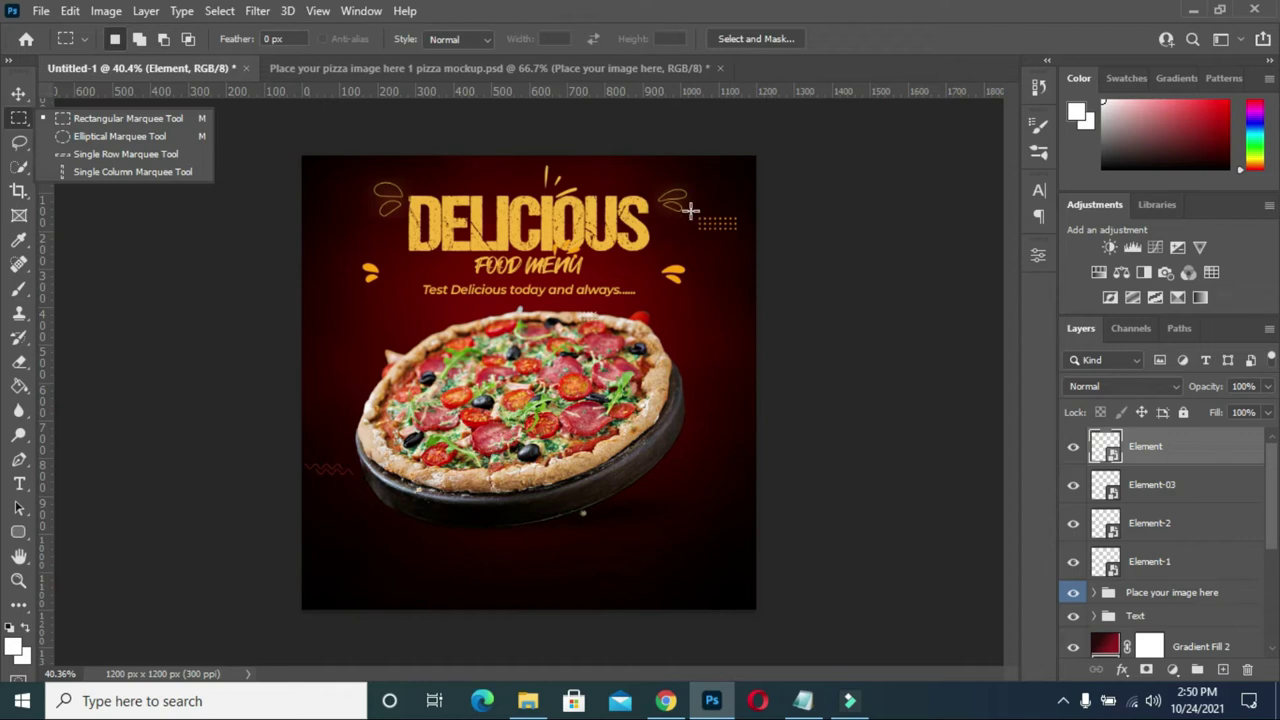
Copy the dot grid beside the DELICIOUS title onto a new layer with Layer Via Copy.
click(1168, 449)
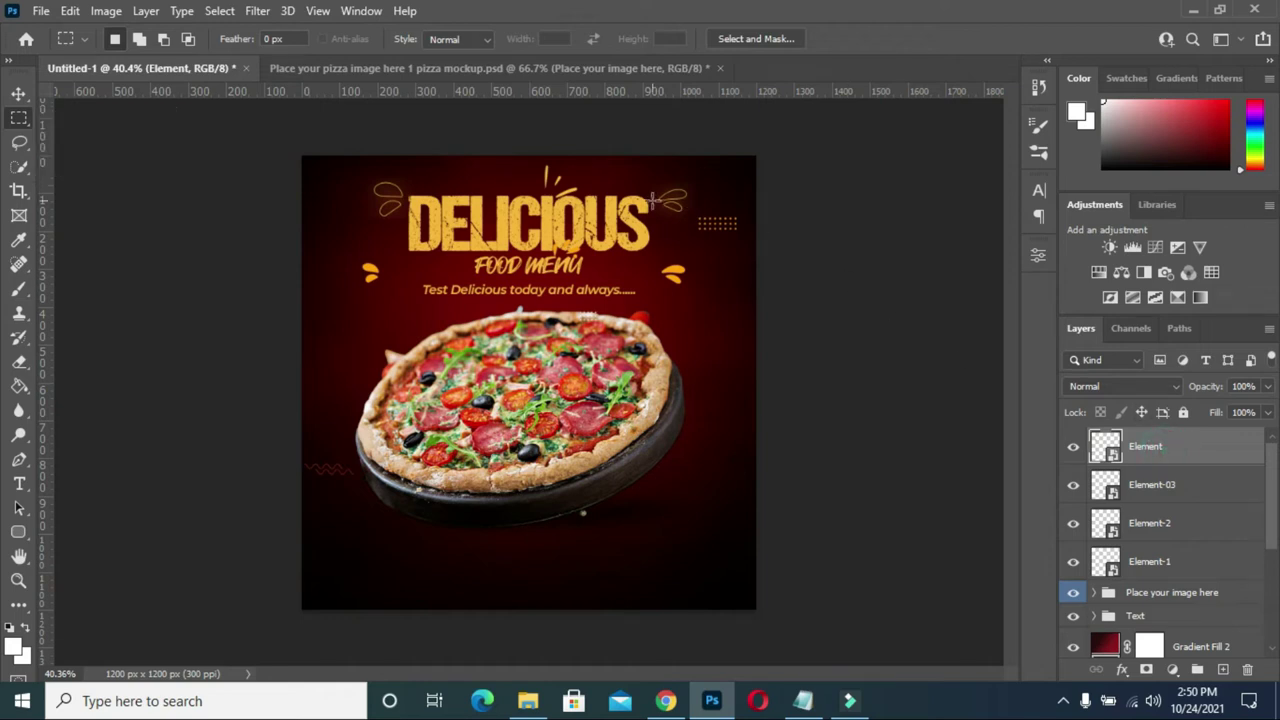
drag(690, 208, 752, 237)
right_click(731, 233)
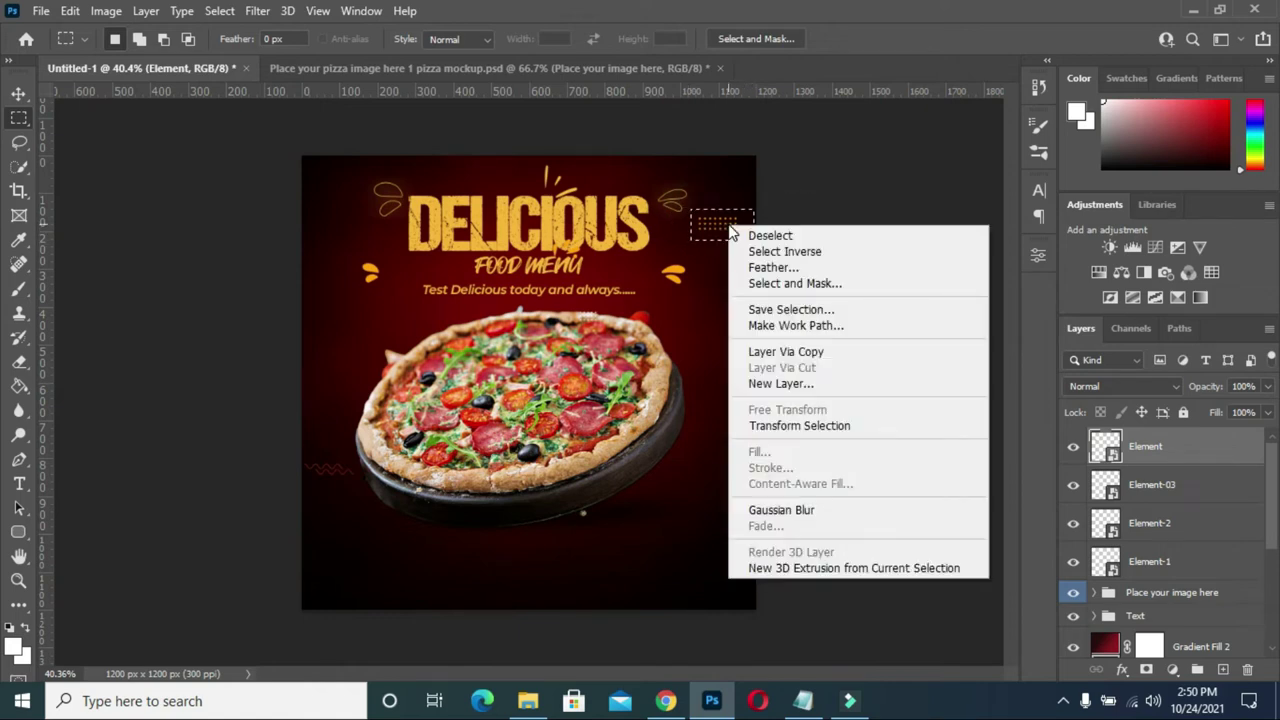
click(778, 351)
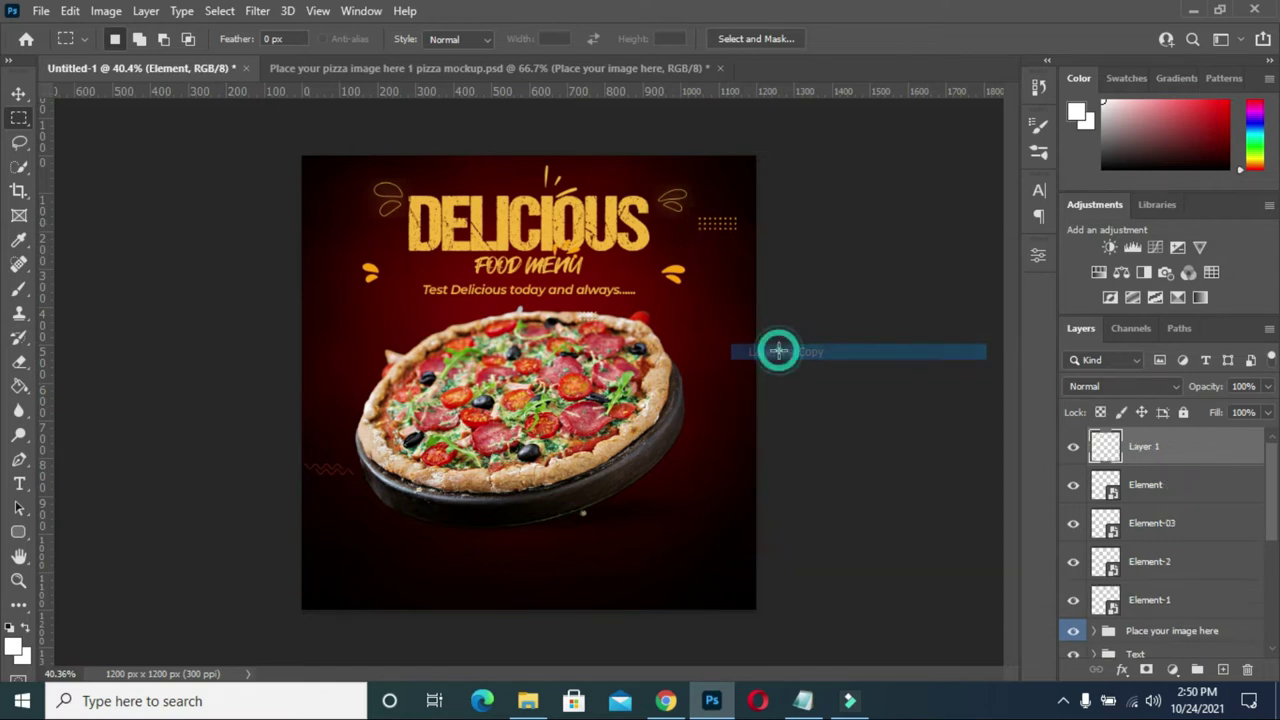
click(19, 94)
click(1137, 486)
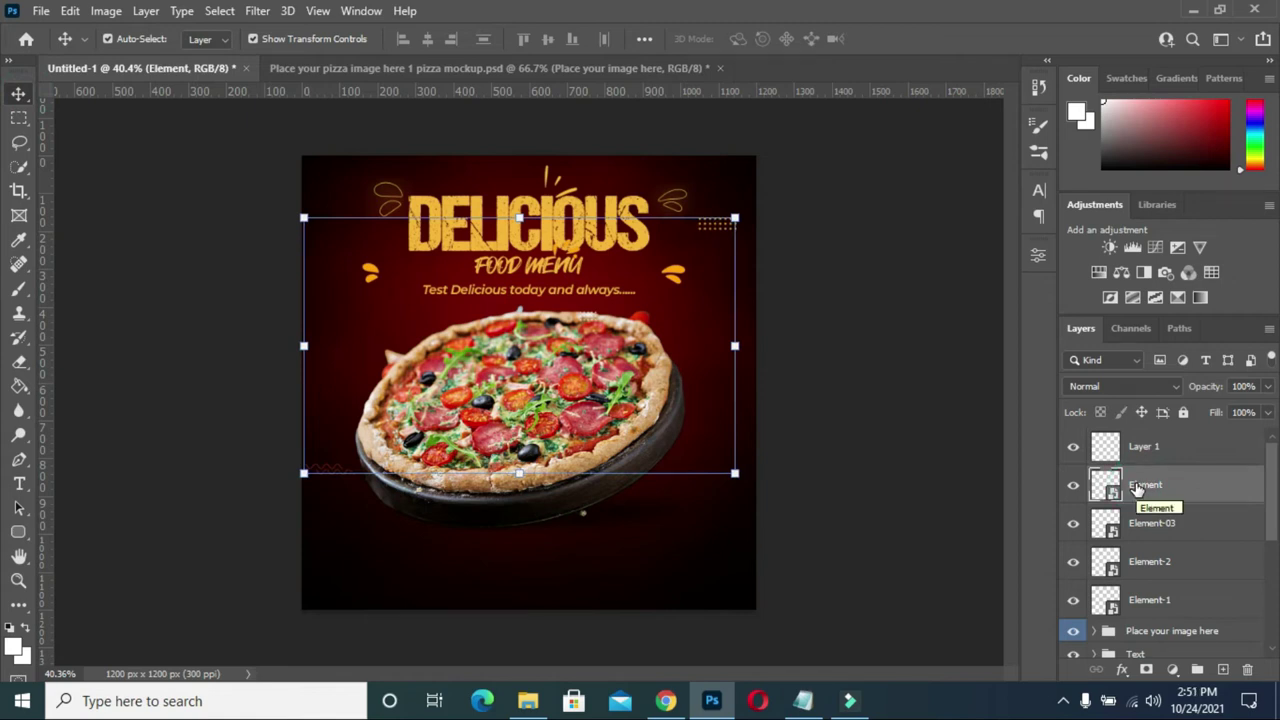
Move Layer 1's dots beside the right end of FOOD MENU, then duplicate the layer.
click(908, 243)
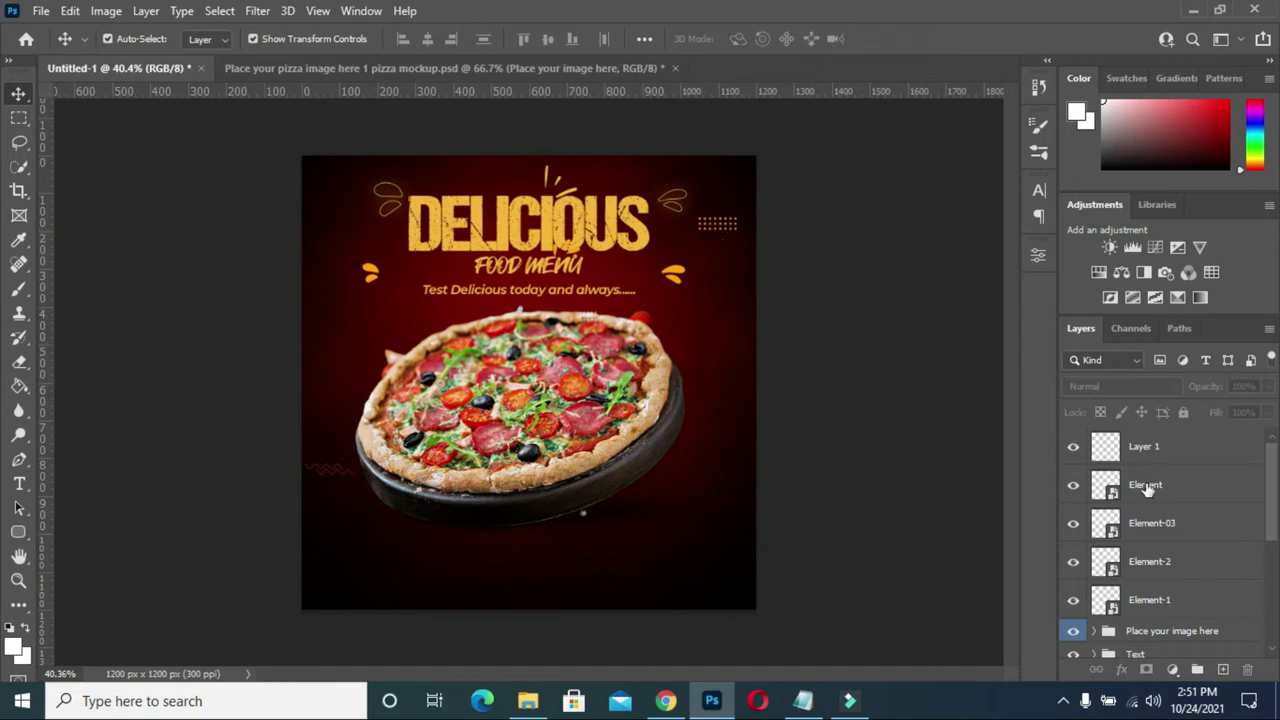
click(1148, 449)
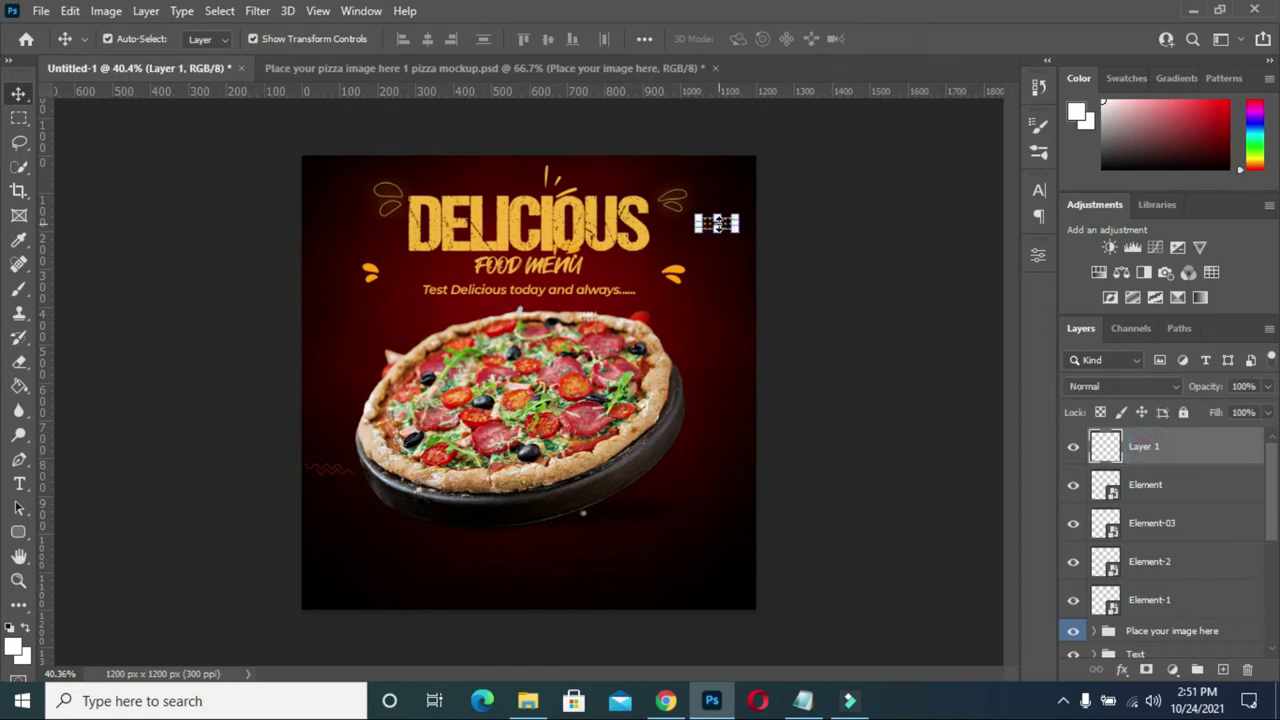
key(ctrl+t)
key(ctrl+plus)
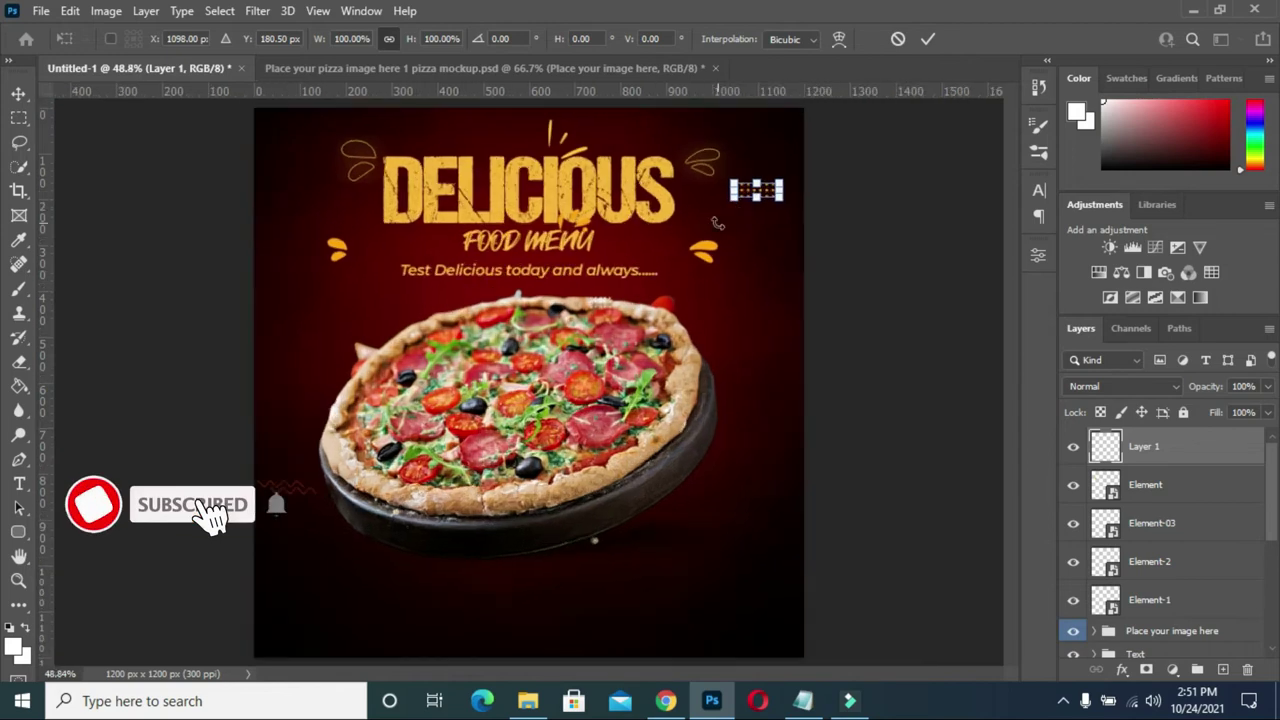
scroll(717, 222, up, 3)
key(Left)
key(Left)
key(Left)
mouse_move(783, 184)
mouse_down()
mouse_move(600, 250)
mouse_move(612, 250)
mouse_up()
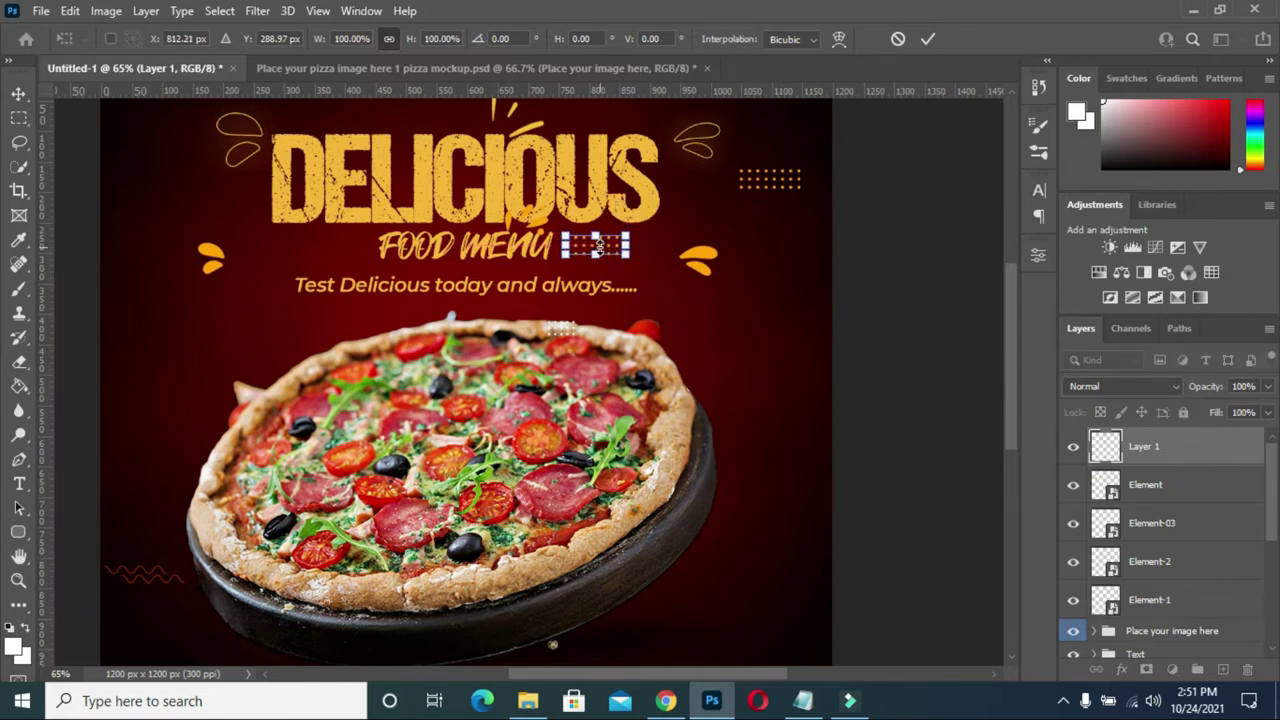
click(928, 39)
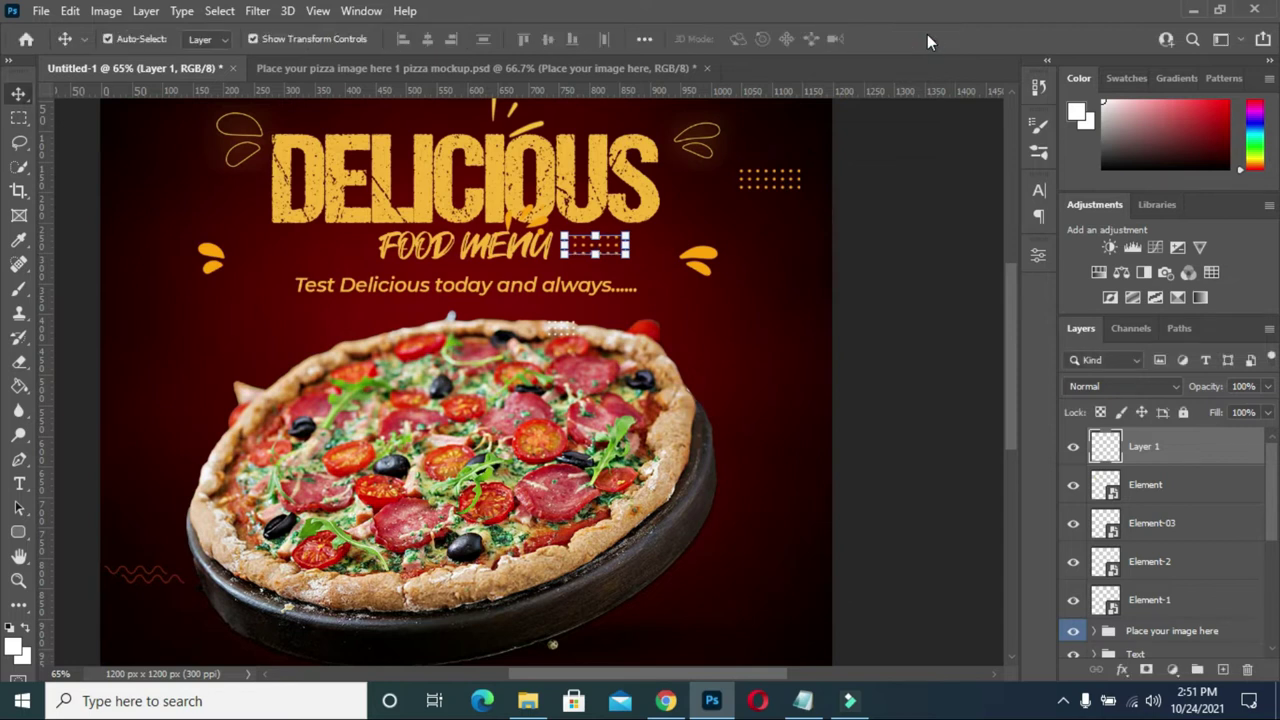
key(ctrl+j)
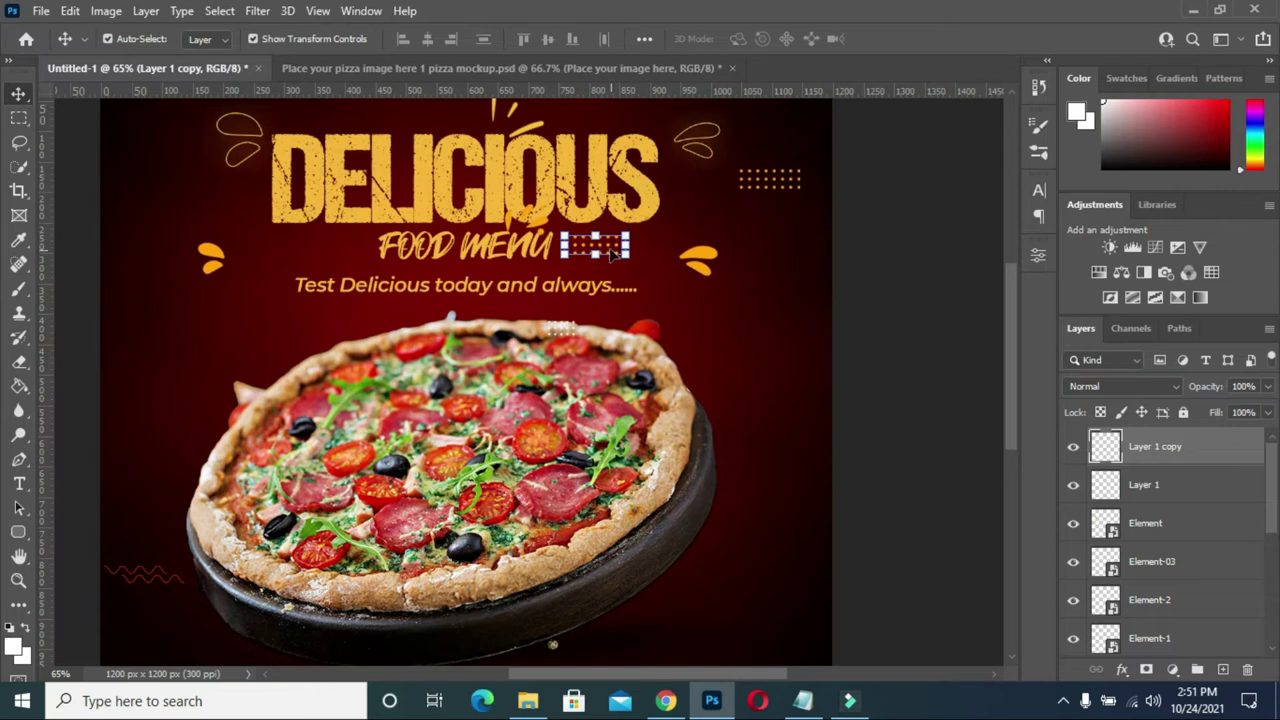
Move the Layer 1 copy dots to the left of FOOD MENU and nudge them slightly left.
drag(613, 253, 360, 246)
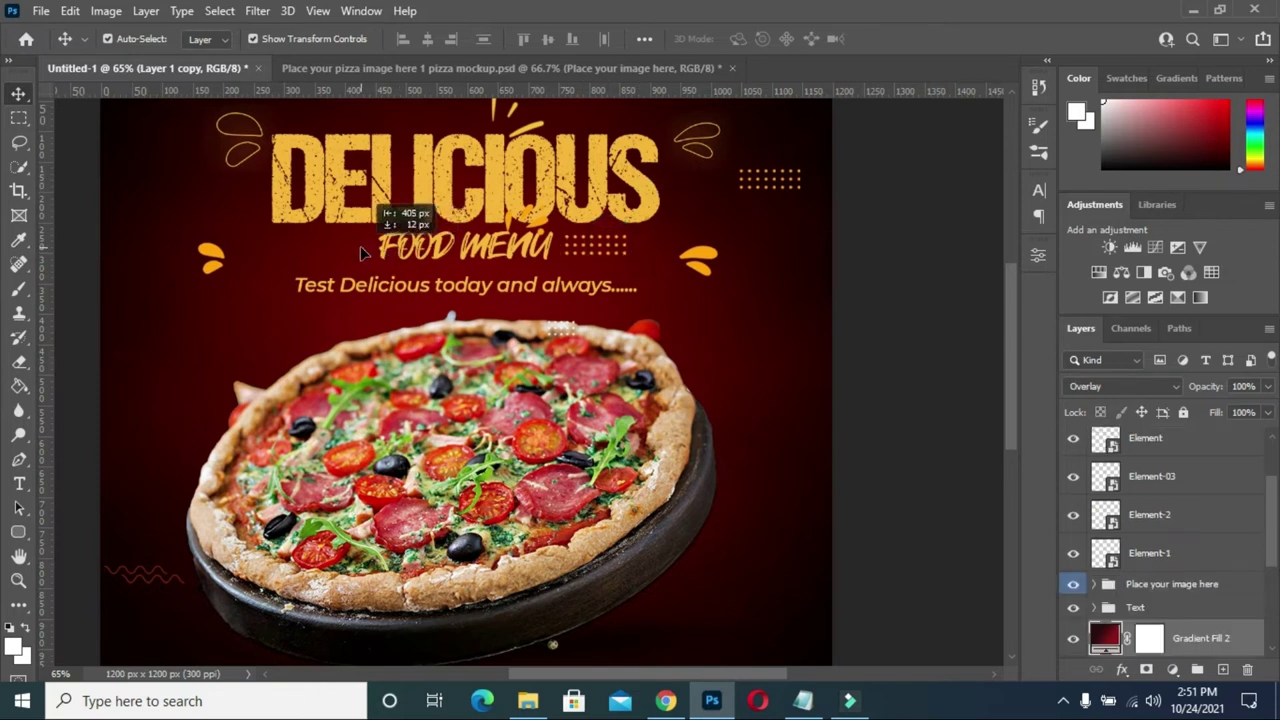
click(1152, 450)
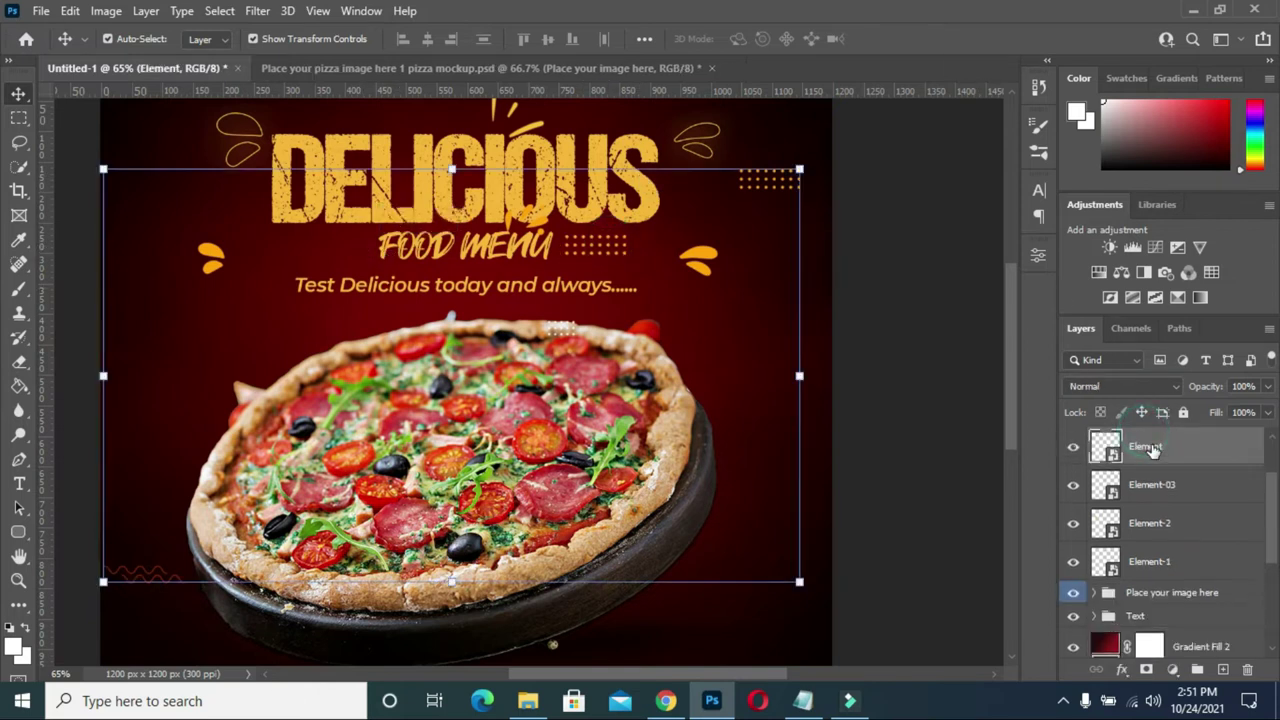
scroll(1152, 454, up, 1)
click(1155, 450)
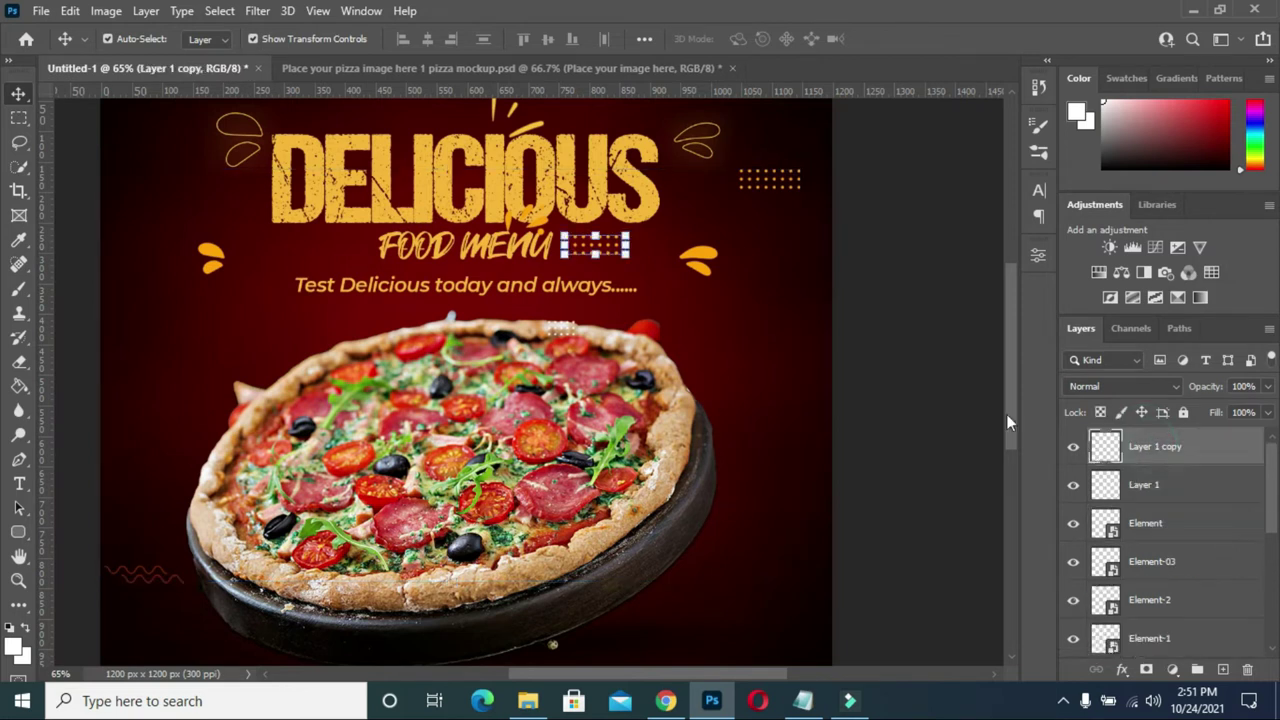
key(ctrl+t)
mouse_move(595, 243)
mouse_down()
mouse_move(352, 249)
mouse_move(363, 248)
mouse_up()
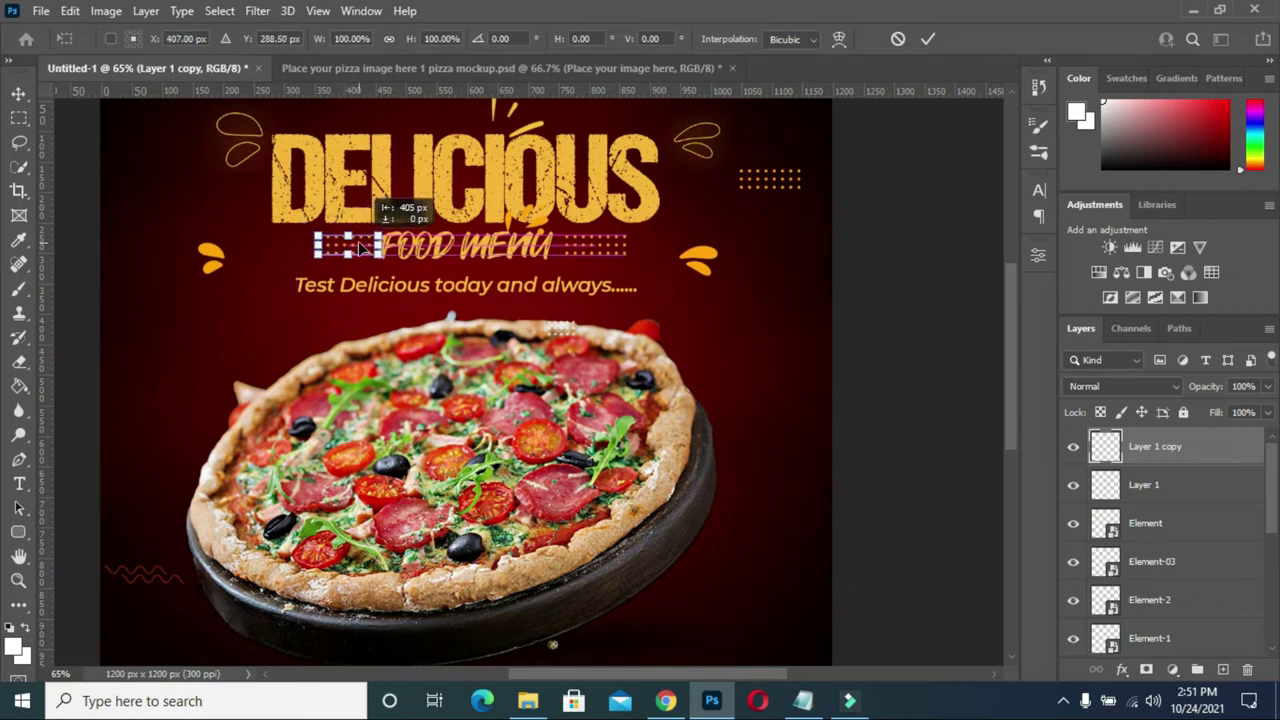
click(928, 38)
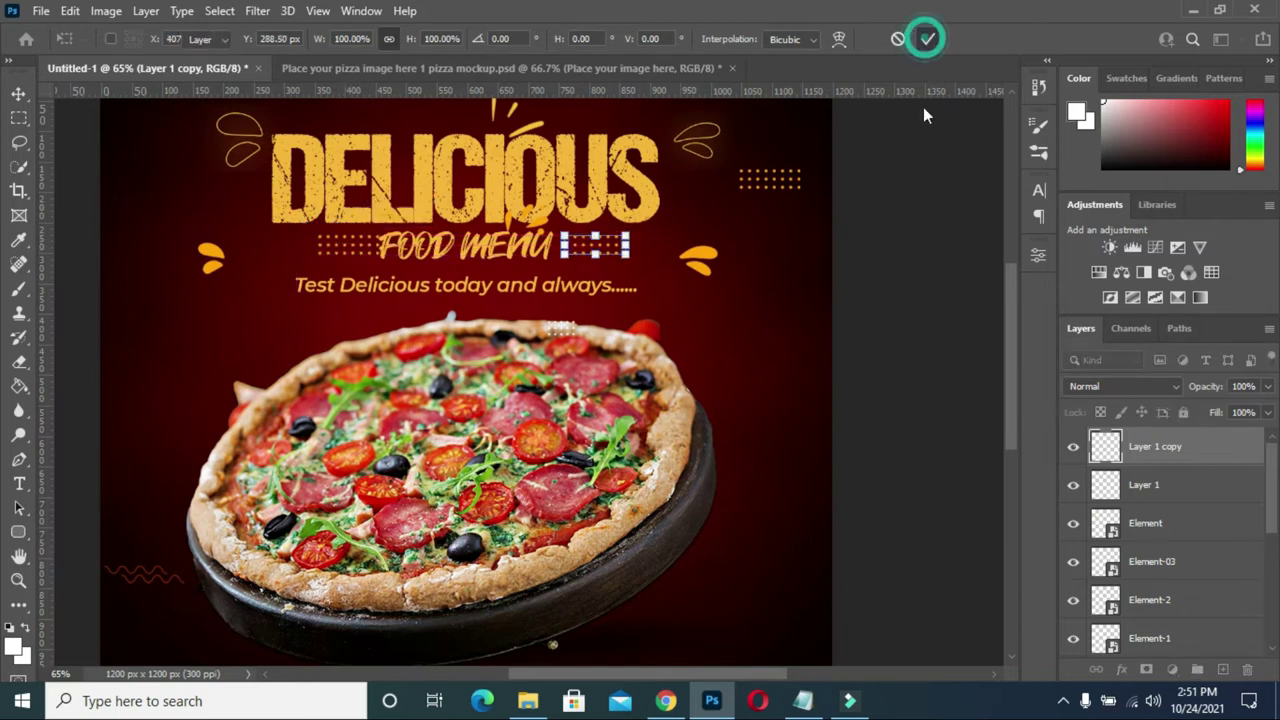
key(Left)
key(Left)
key(Left)
Preview the flanking dots without a selection and zoom out to fit the poster.
click(928, 245)
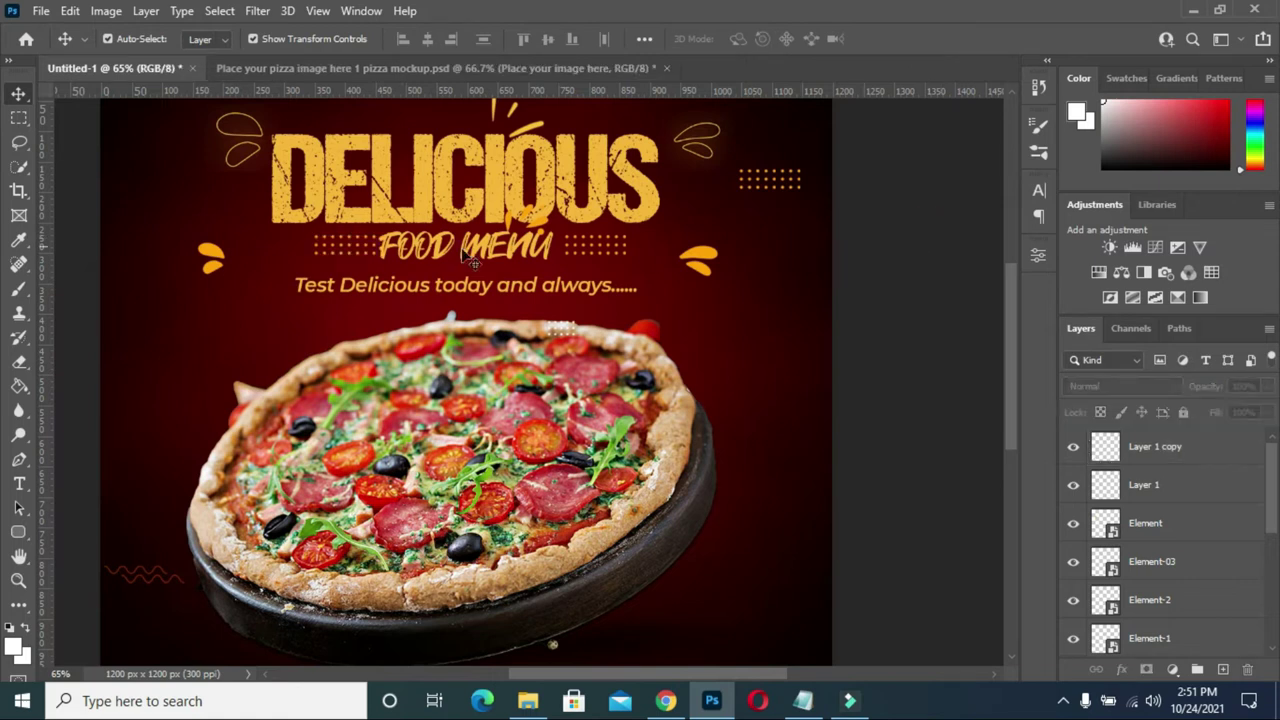
click(1155, 448)
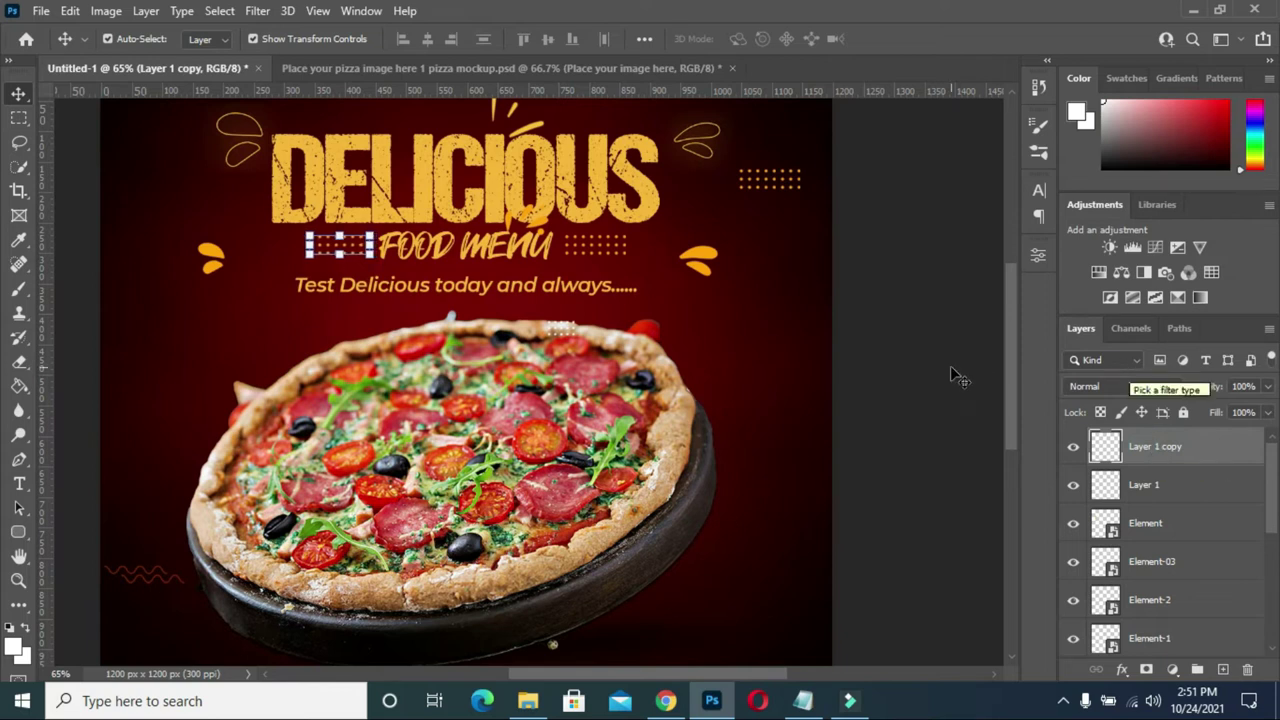
click(816, 200)
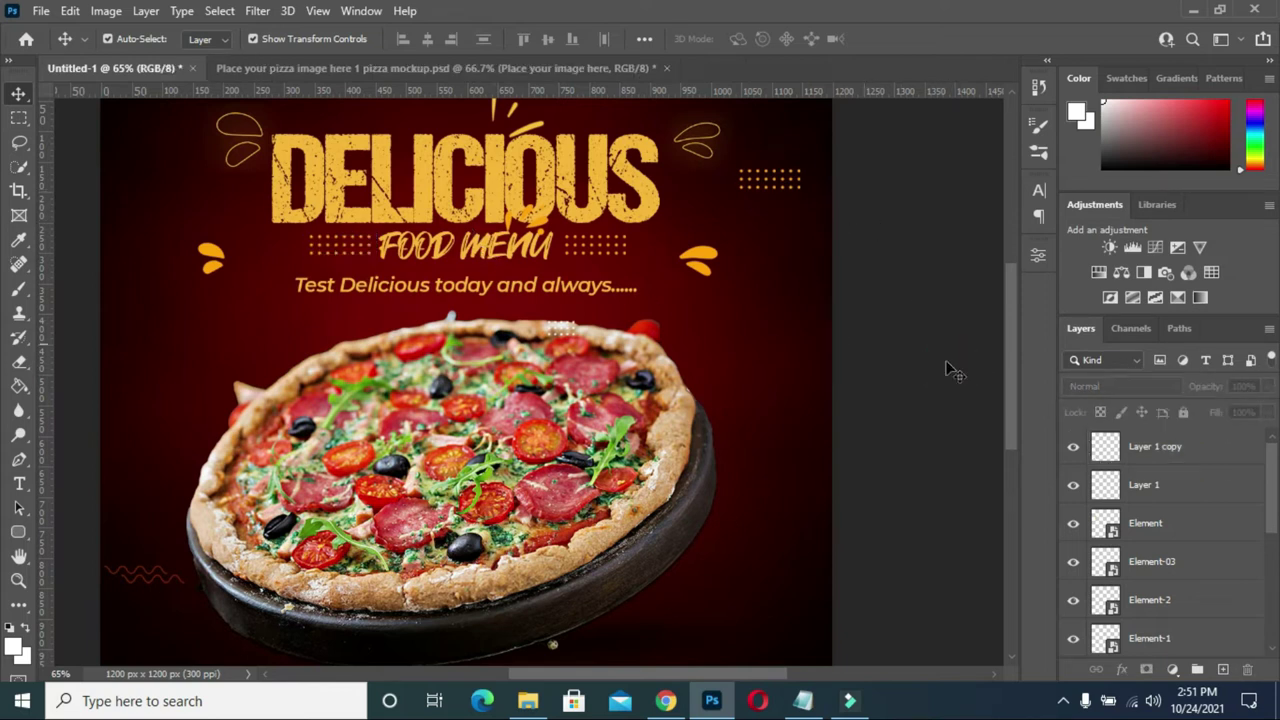
click(1140, 450)
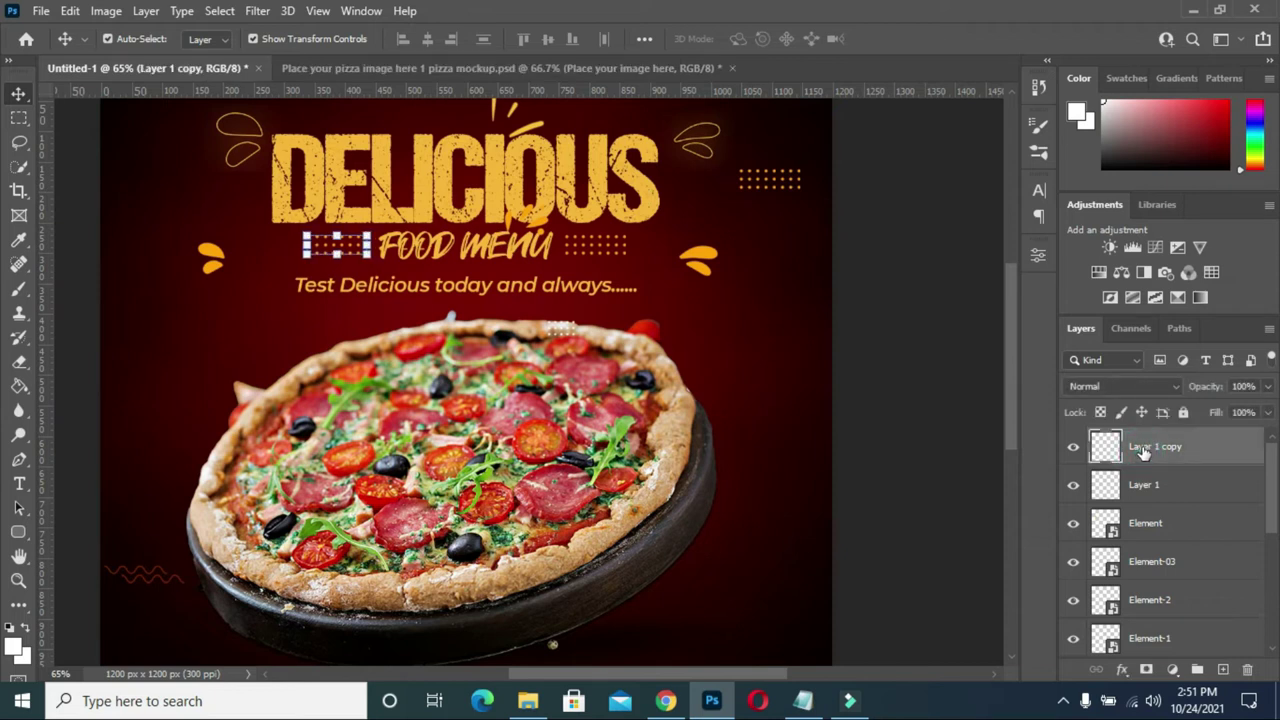
click(960, 385)
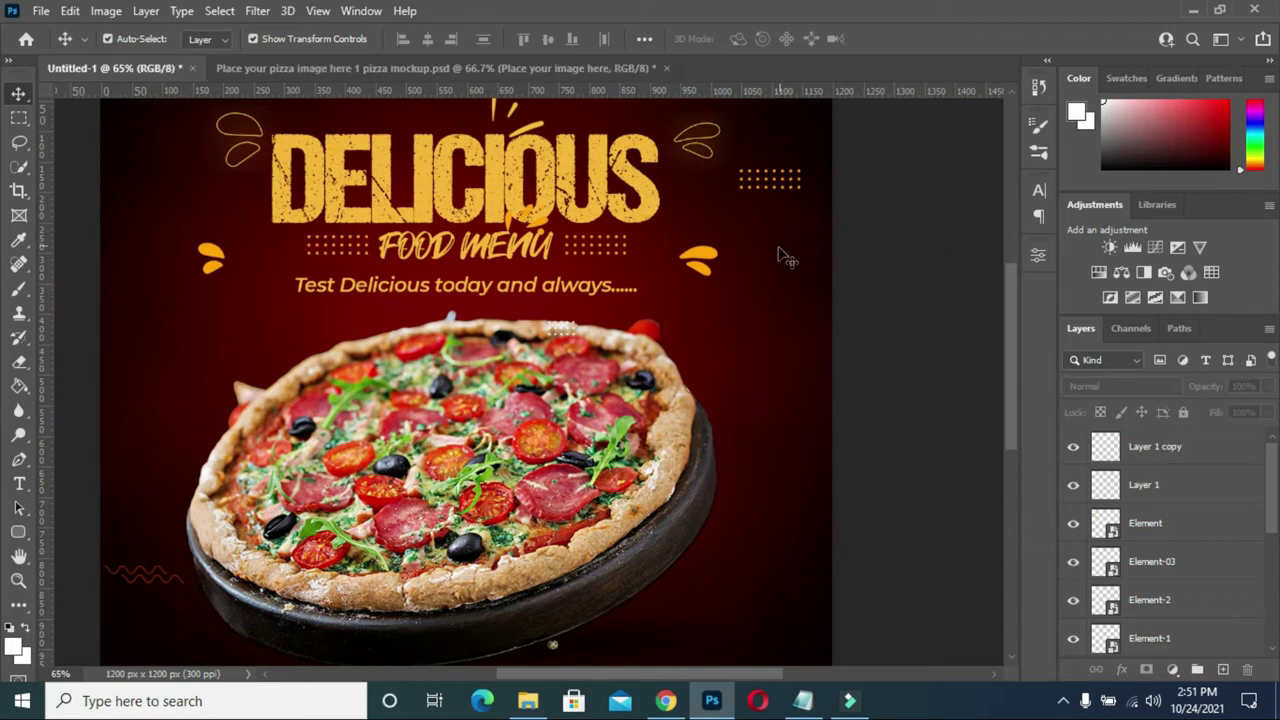
key(ctrl+0)
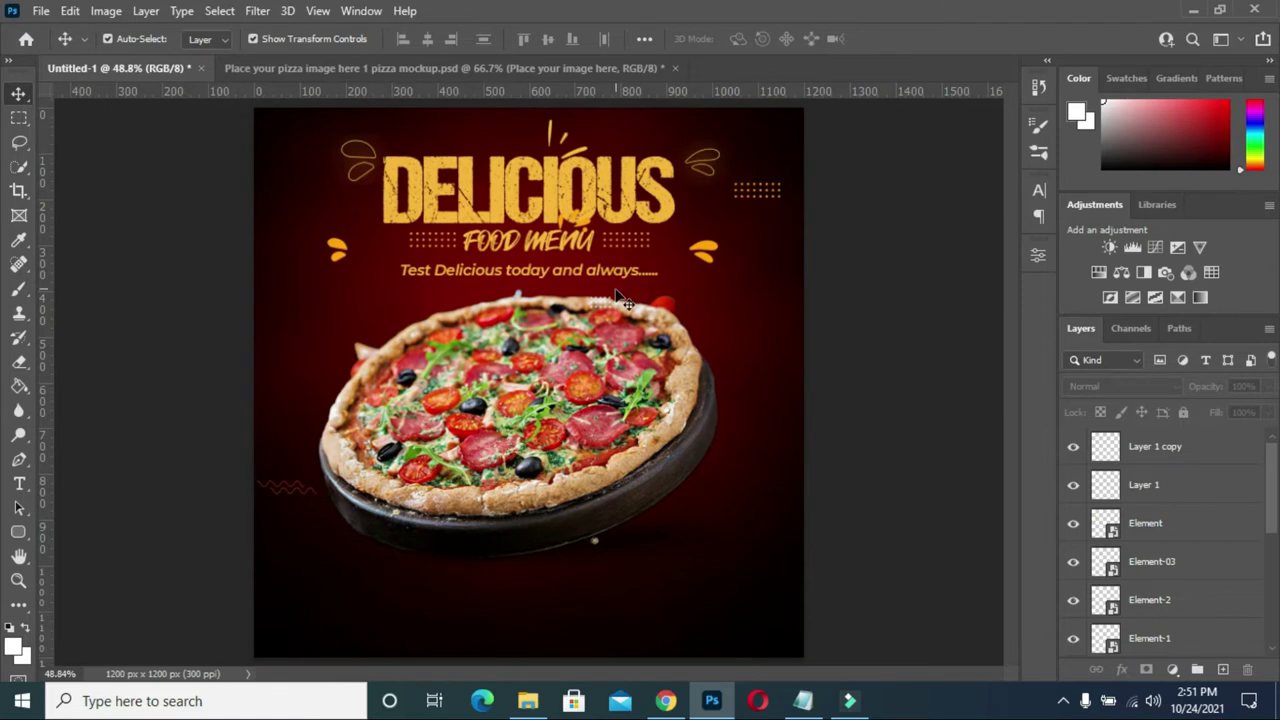
Move the Element layer's accents, dots and zigzag down about 164 px beside the pizza.
click(710, 248)
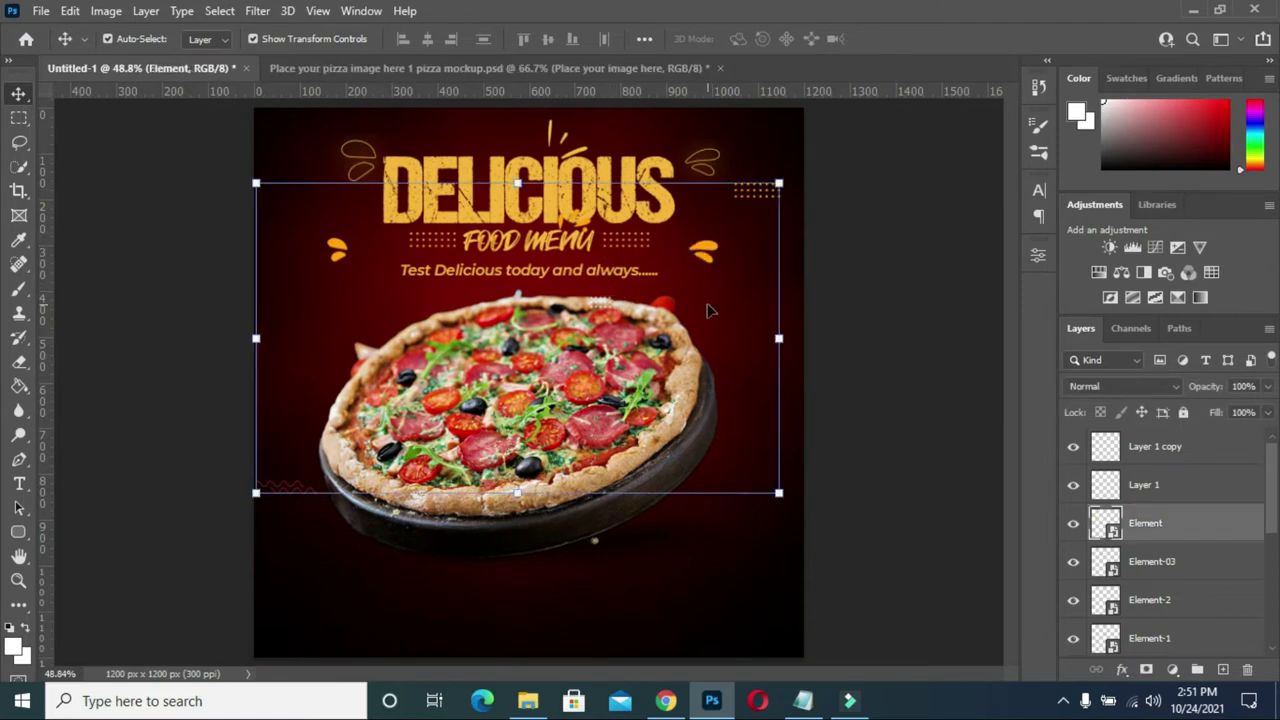
click(781, 339)
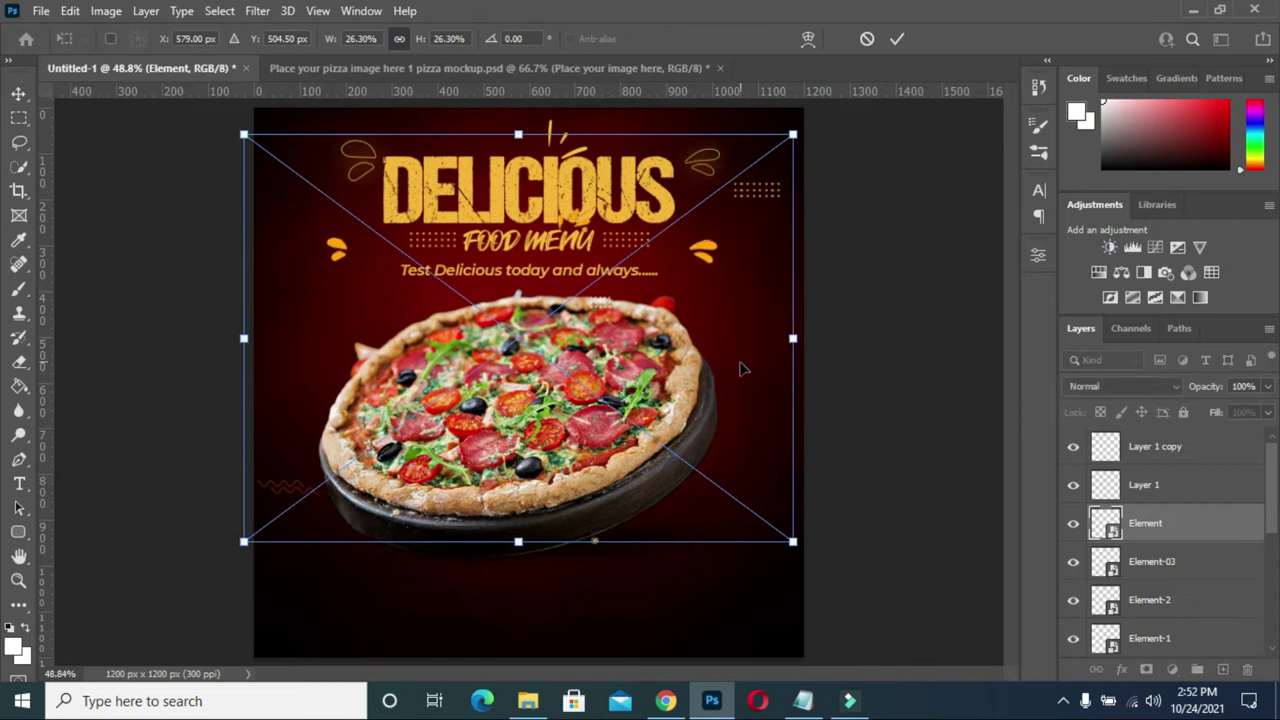
drag(735, 374, 754, 453)
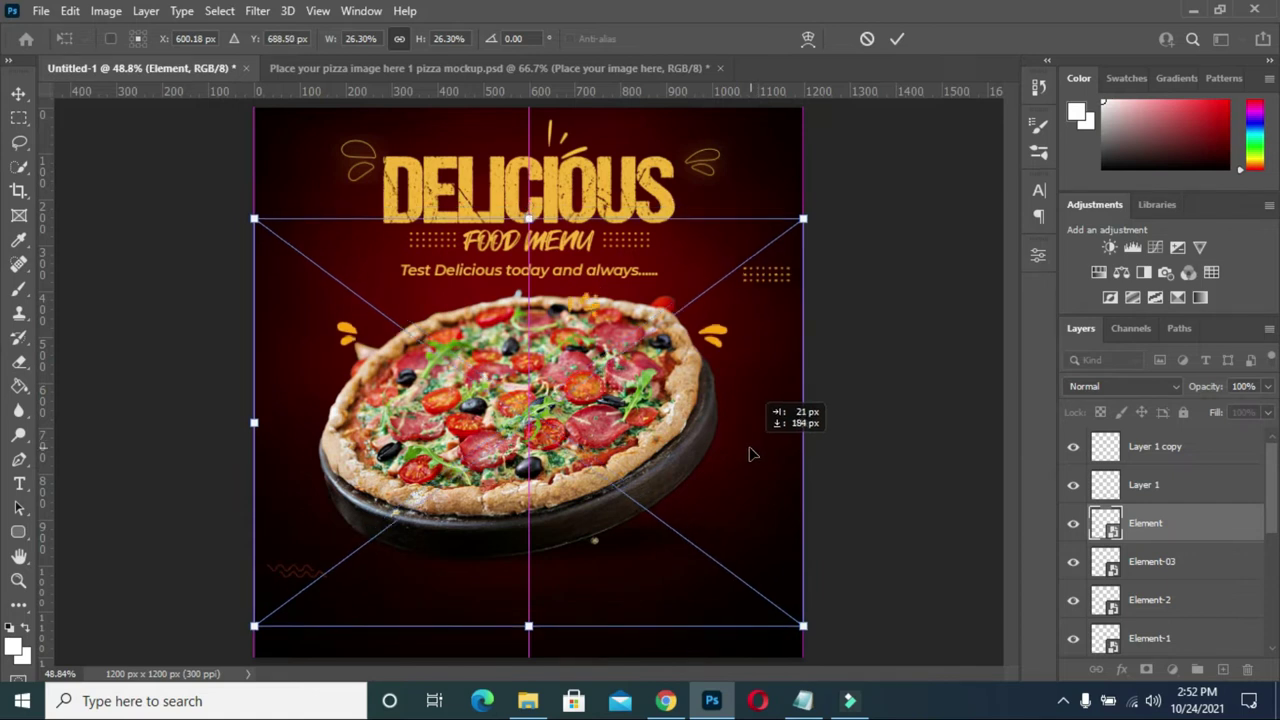
drag(752, 454, 752, 454)
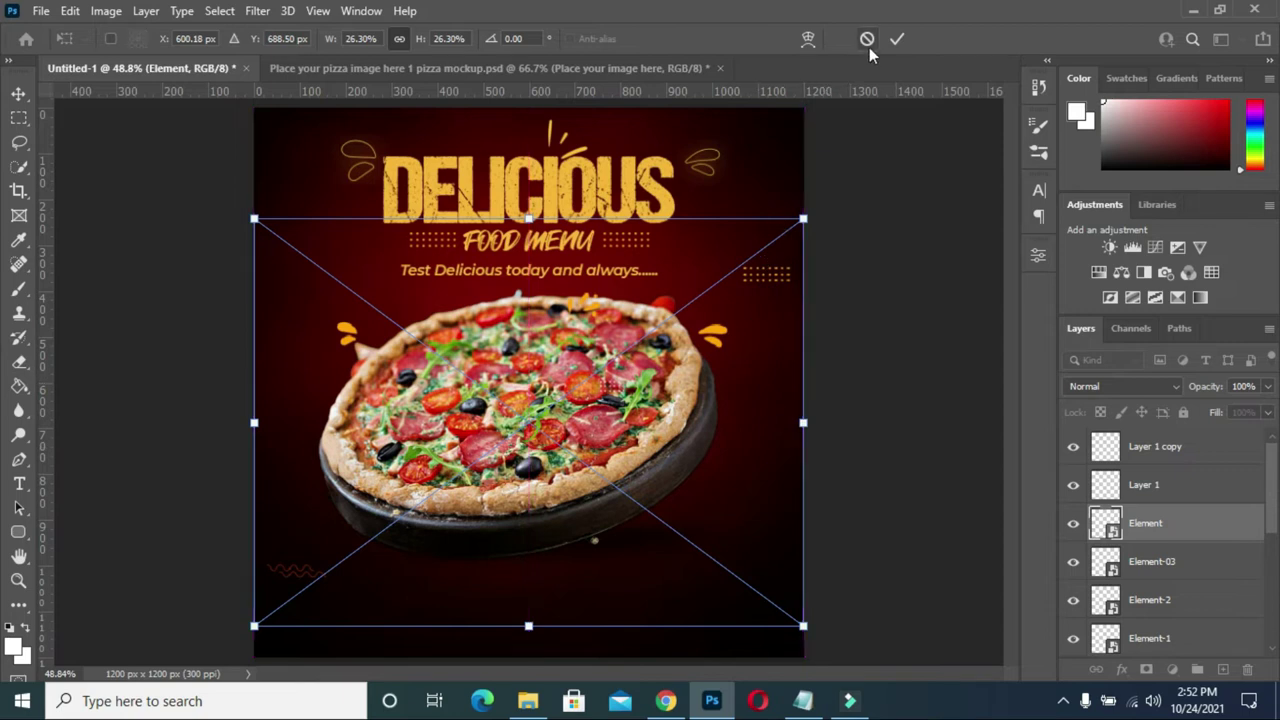
click(897, 40)
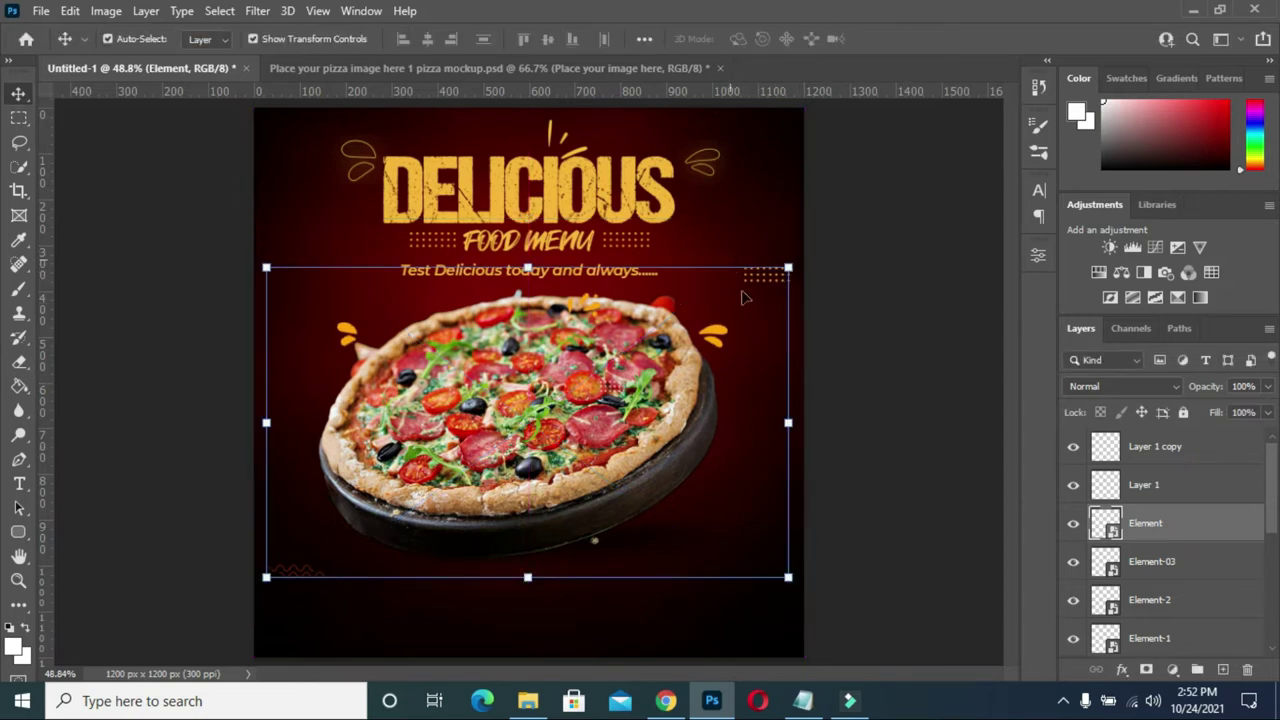
Rasterize the Element layer and delete the orange dot block by the tagline.
click(18, 118)
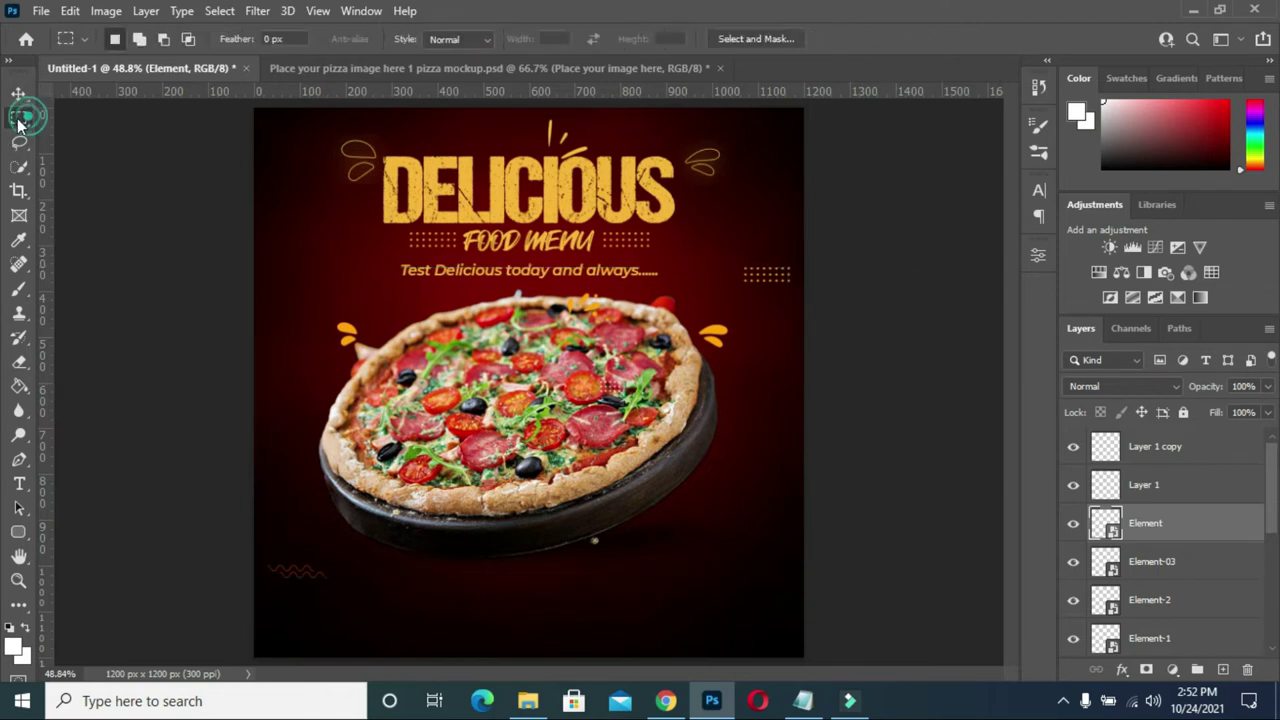
drag(727, 252, 824, 298)
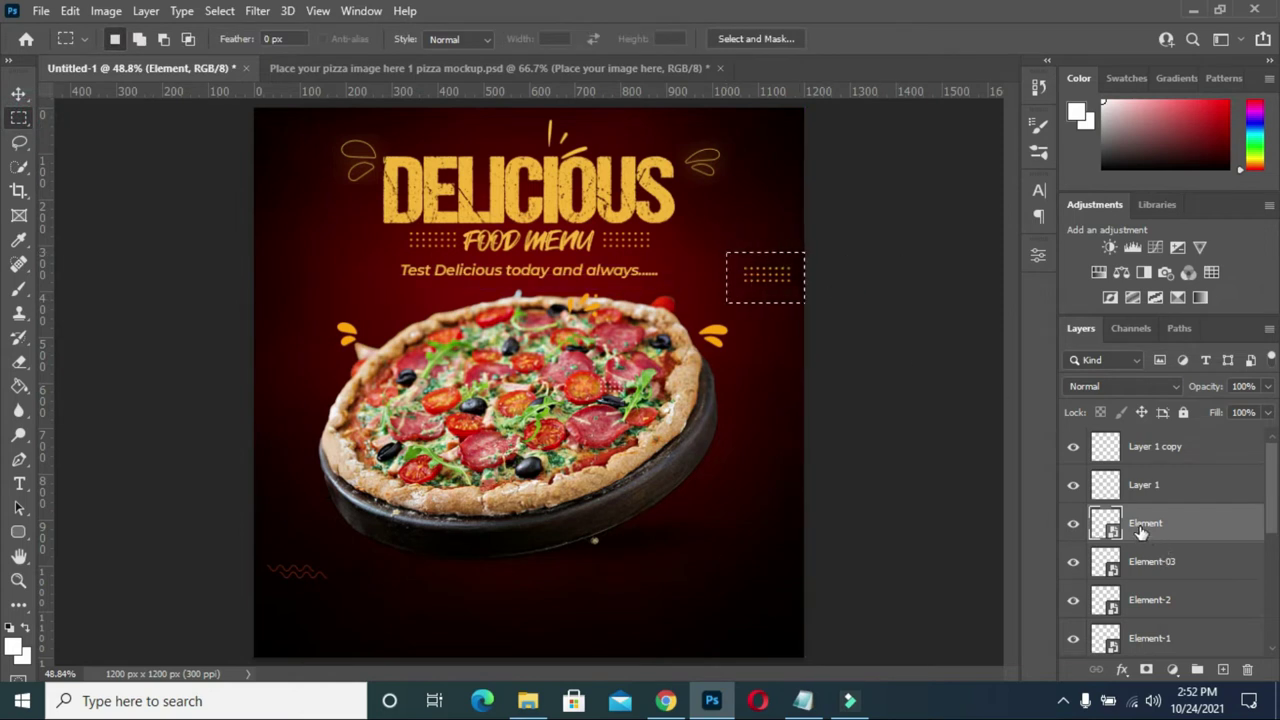
key(v)
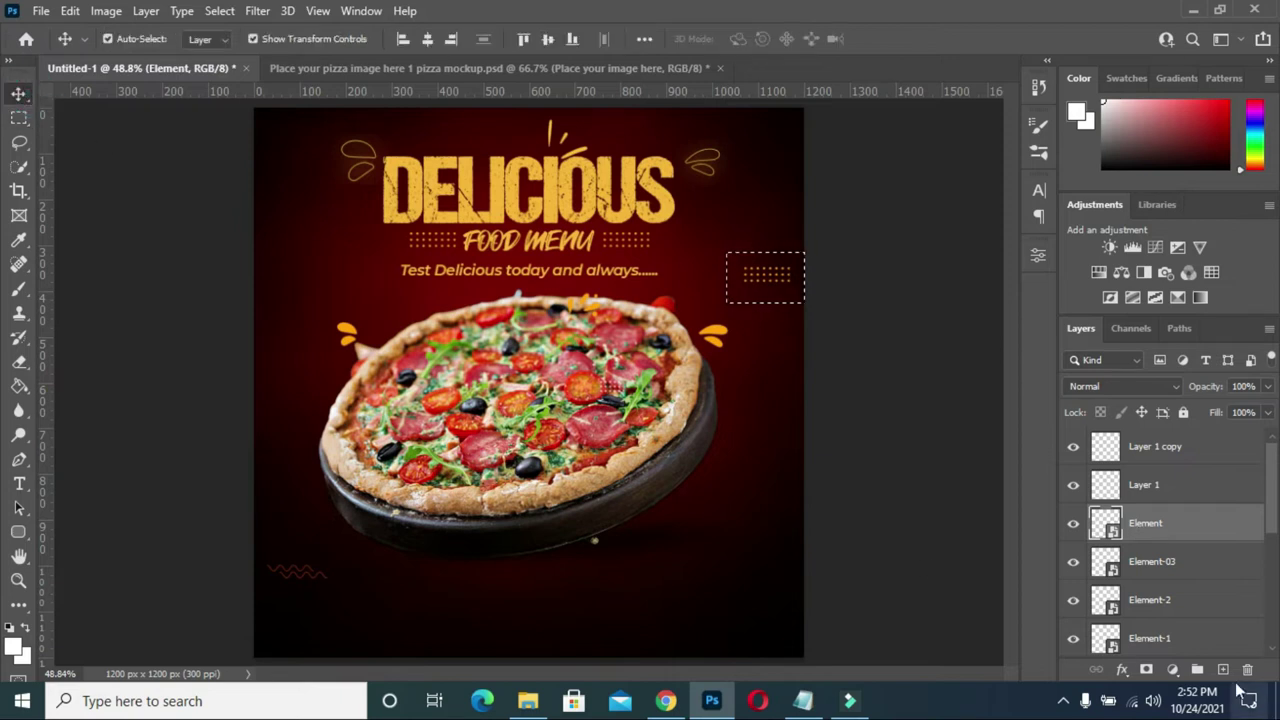
right_click(1163, 533)
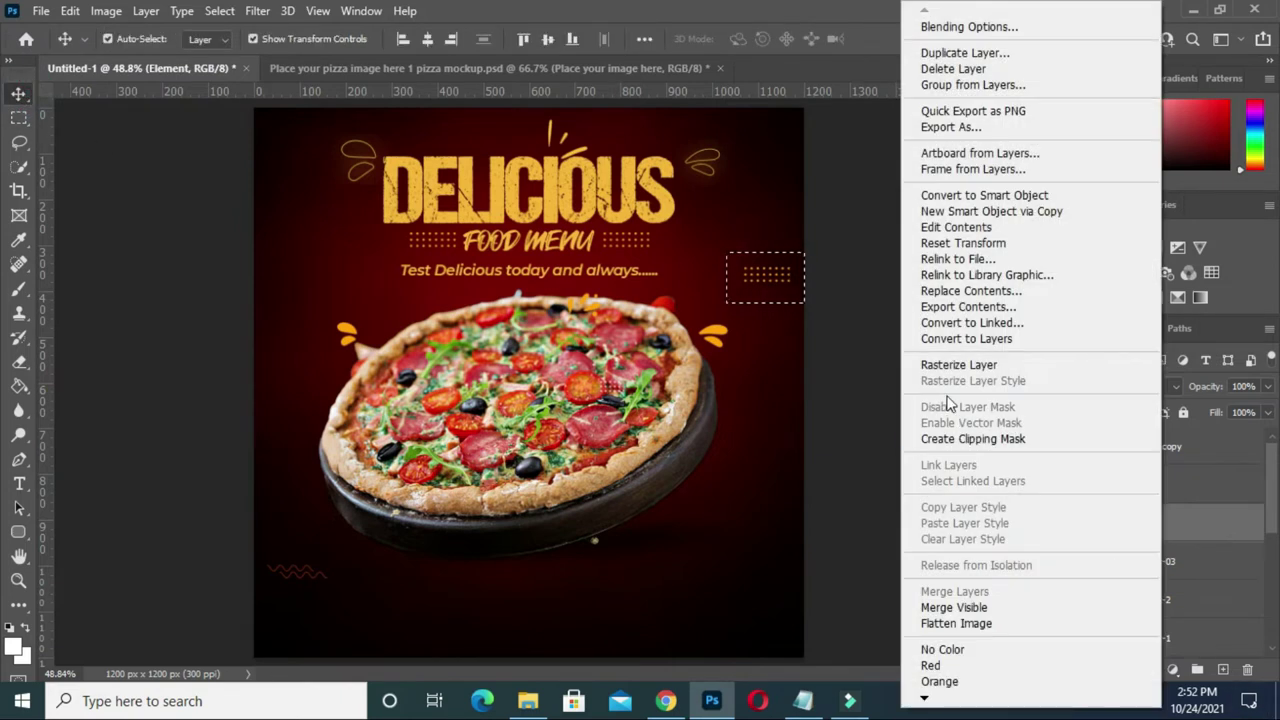
click(957, 366)
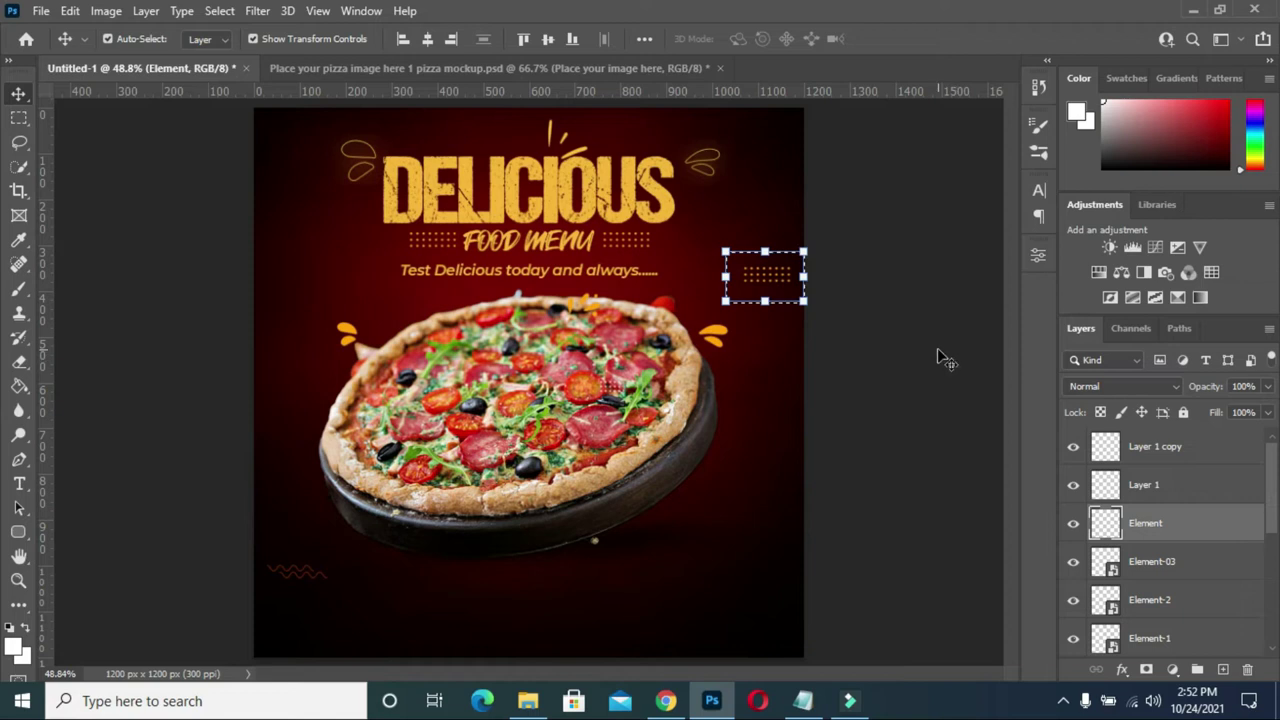
key(Delete)
Enlarge and nudge the orange accents slightly, then select the red dot-grid image in Pizza resources.
key(ctrl+d)
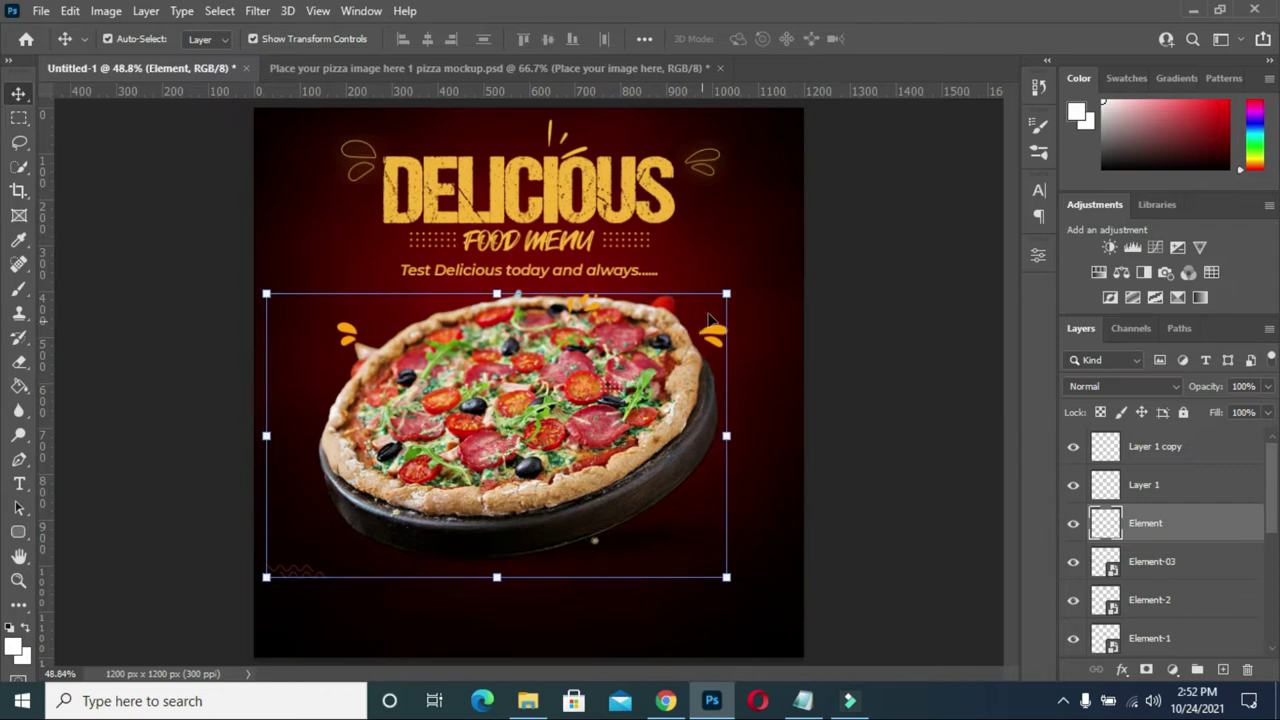
drag(726, 295, 752, 277)
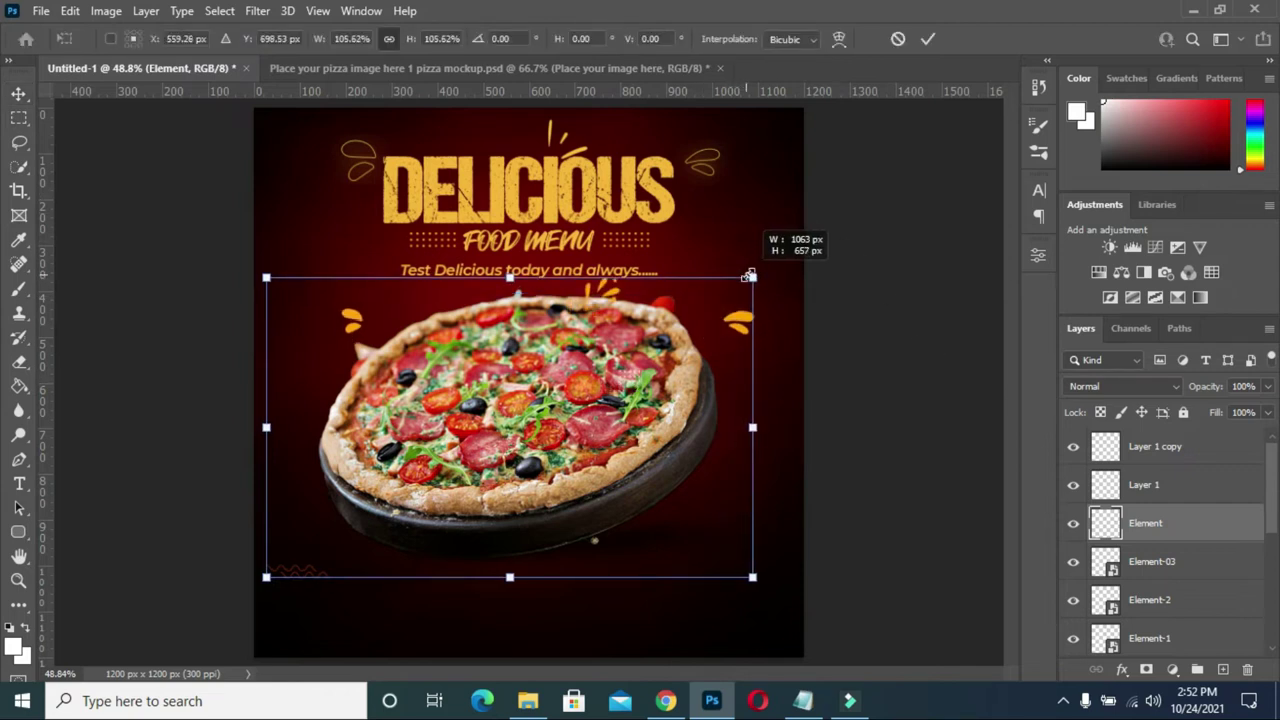
drag(705, 495, 698, 494)
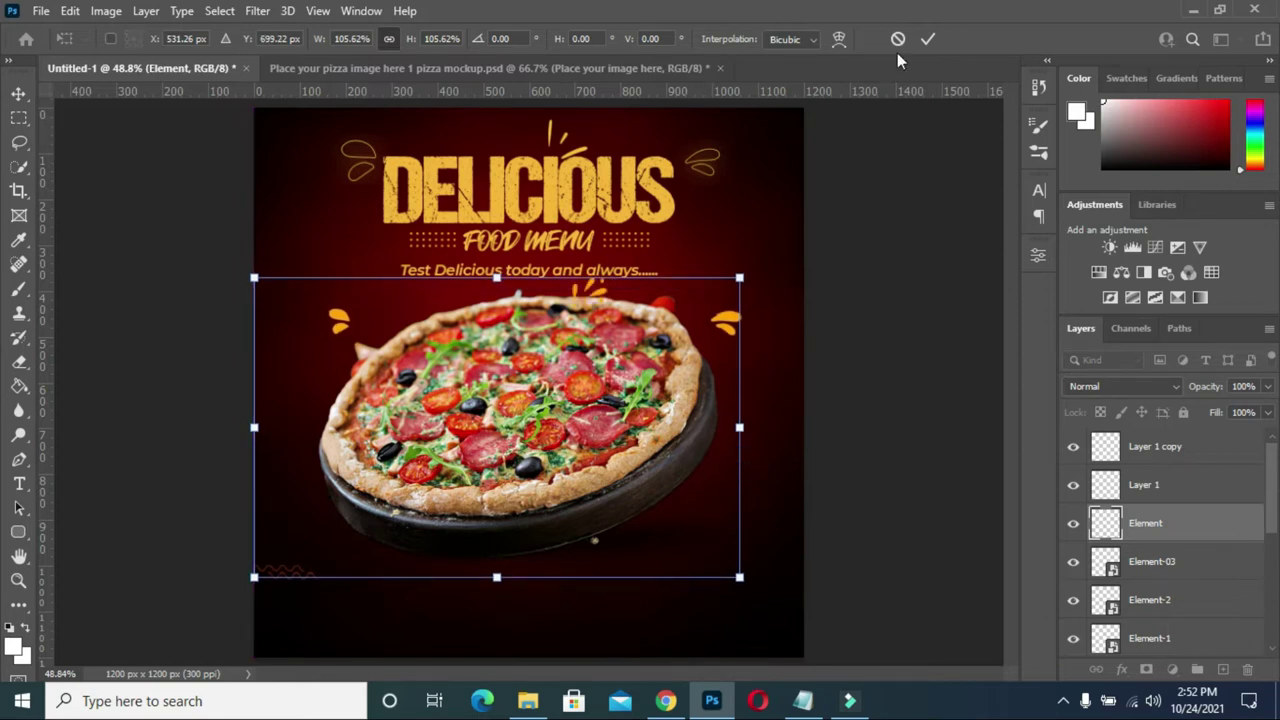
click(927, 41)
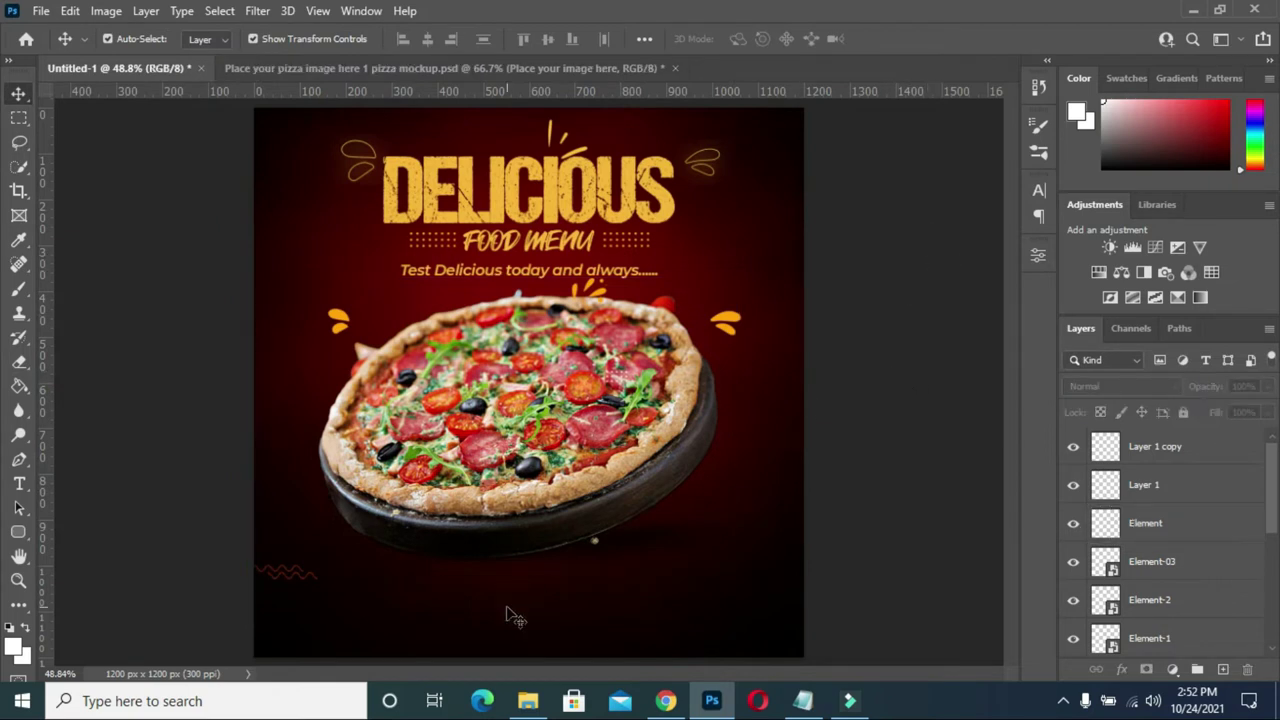
click(528, 700)
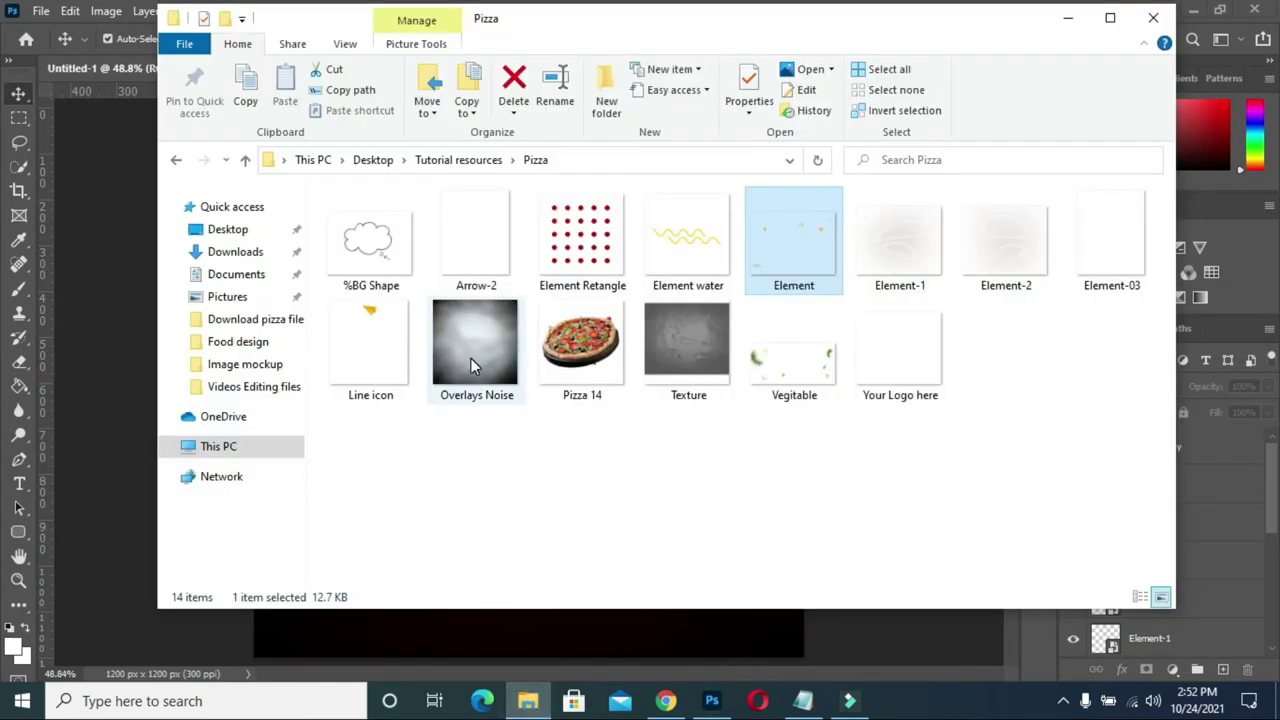
click(577, 256)
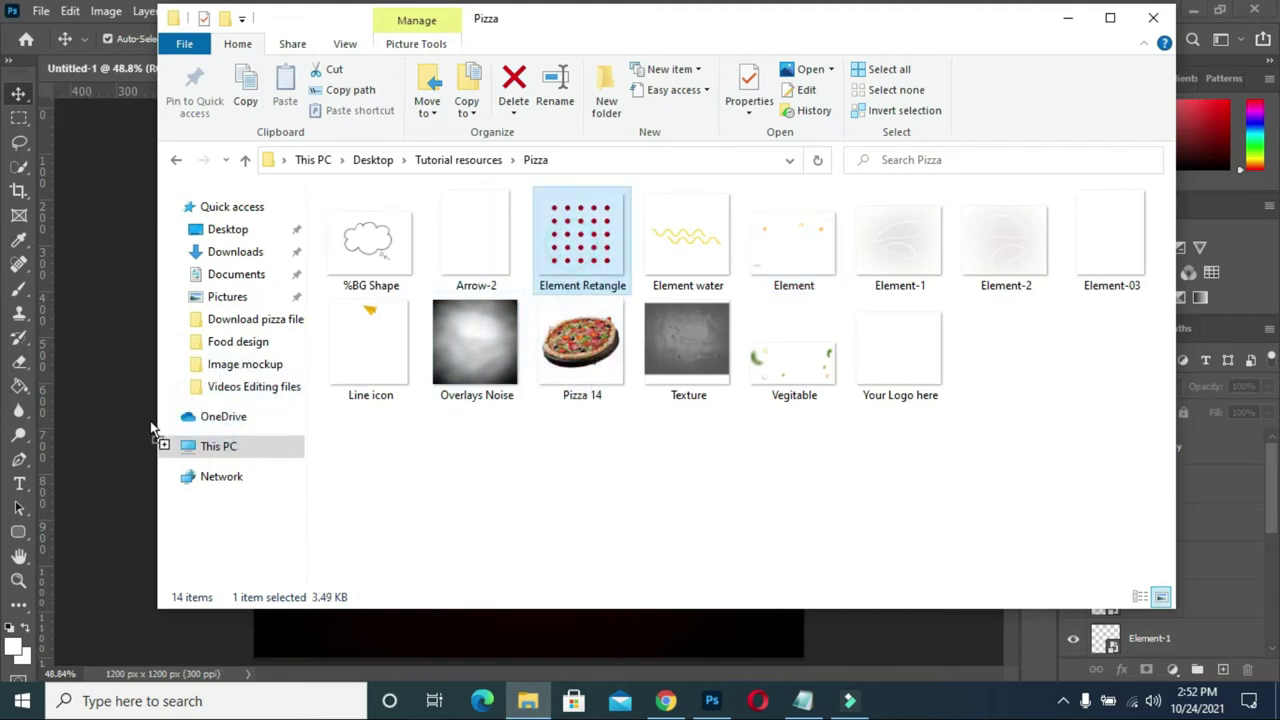
Place Element Retangle as a small red dot-grid square in the top-right corner.
drag(573, 252, 132, 414)
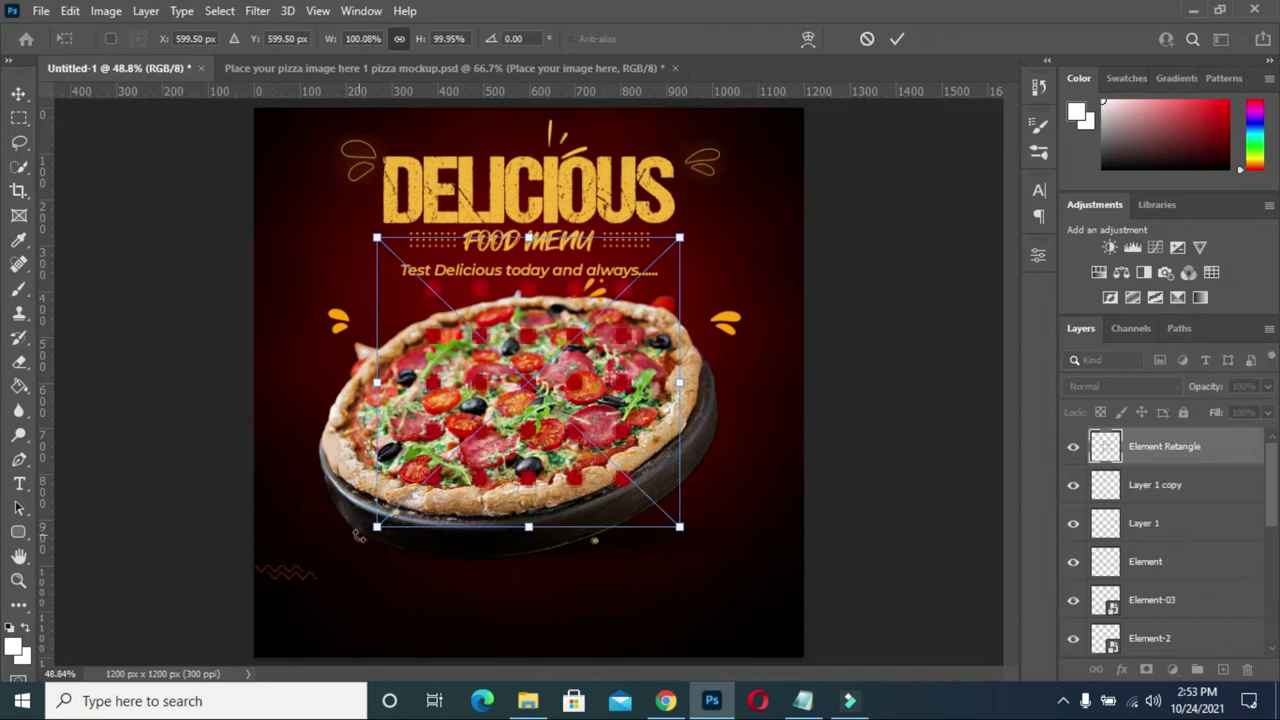
drag(376, 526, 633, 293)
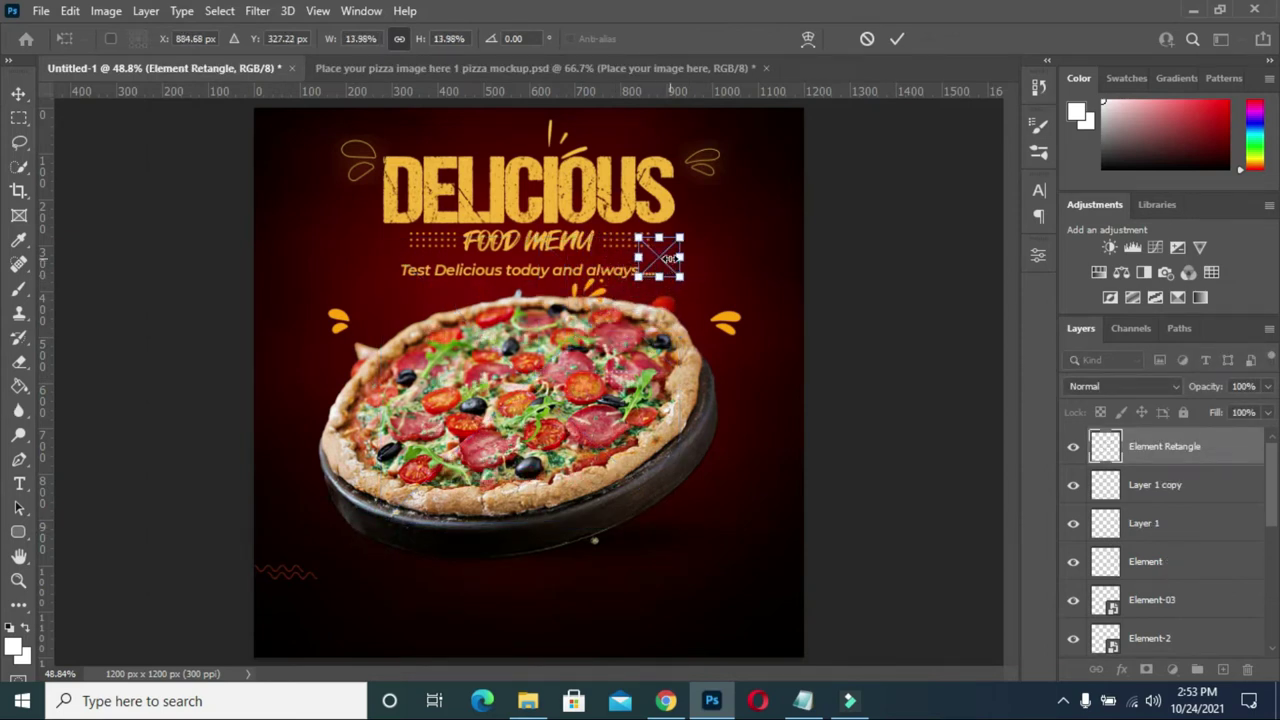
drag(680, 240, 775, 163)
mouse_move(700, 213)
mouse_down()
mouse_move(735, 200)
mouse_move(749, 151)
mouse_up()
mouse_move(684, 213)
mouse_down()
mouse_move(749, 146)
mouse_move(772, 150)
mouse_up()
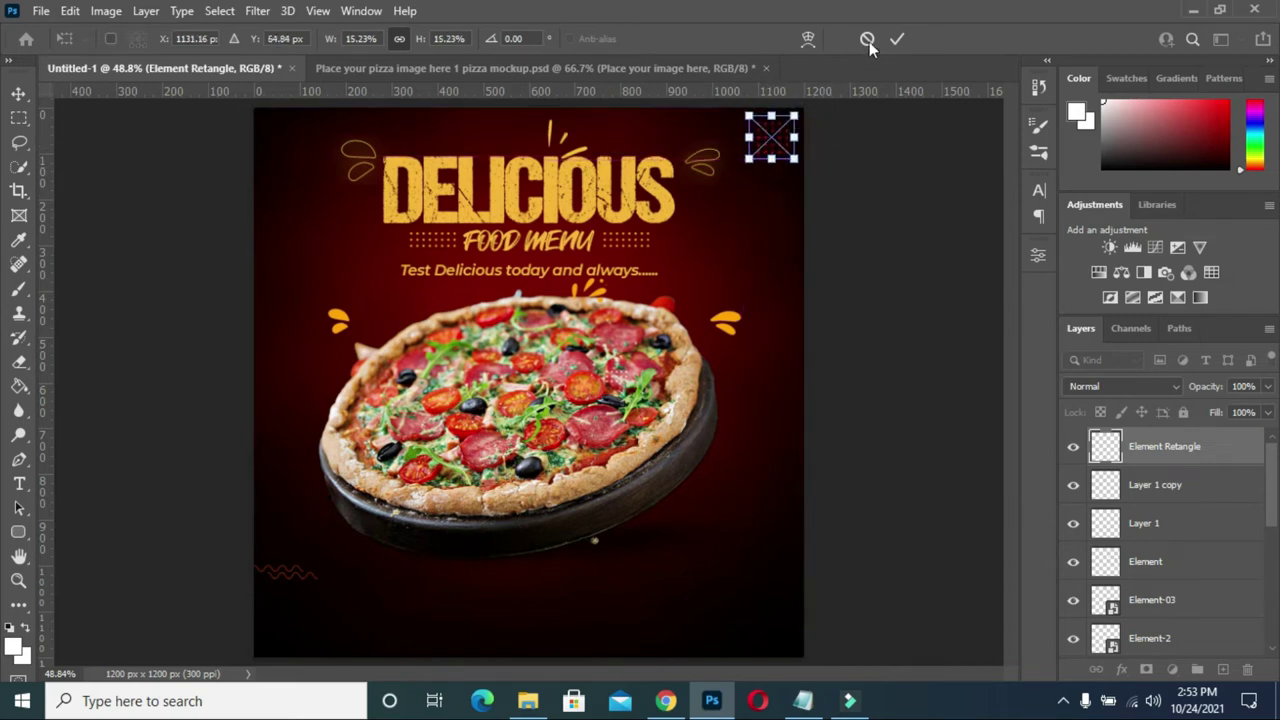
click(897, 38)
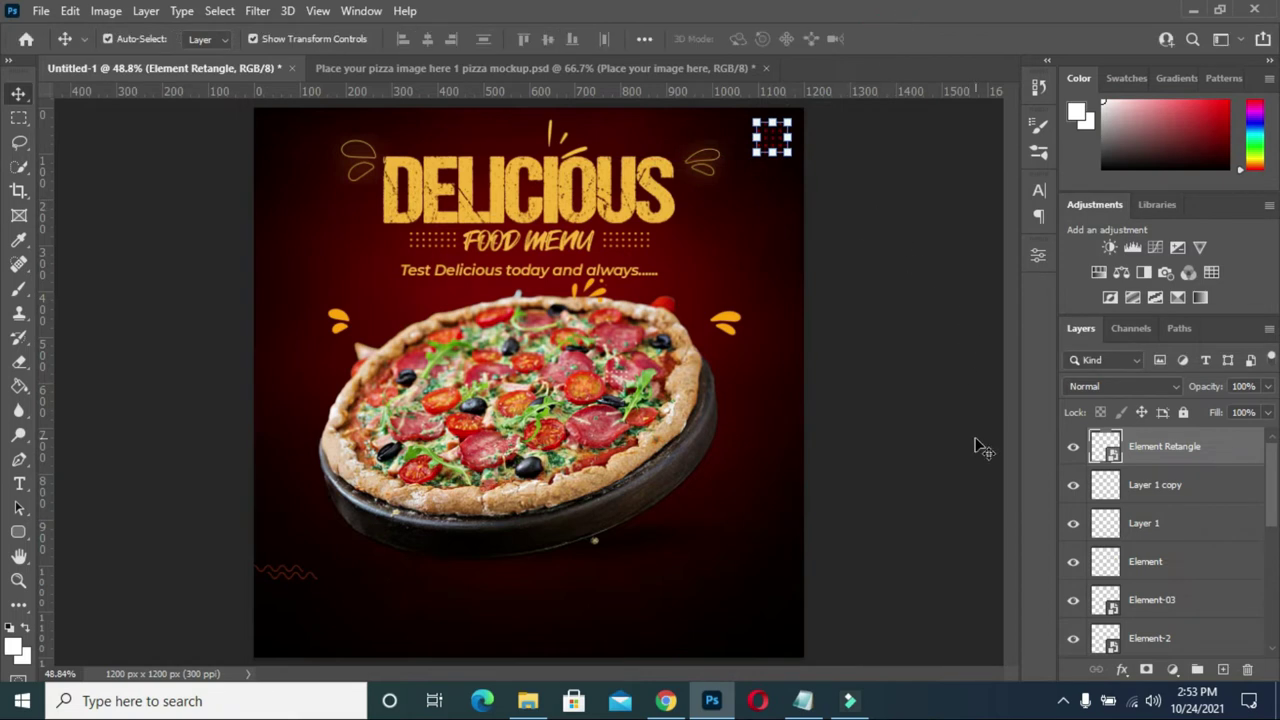
Give the dot grid inside its smart object a white Color Overlay layer style.
double_click(1112, 452)
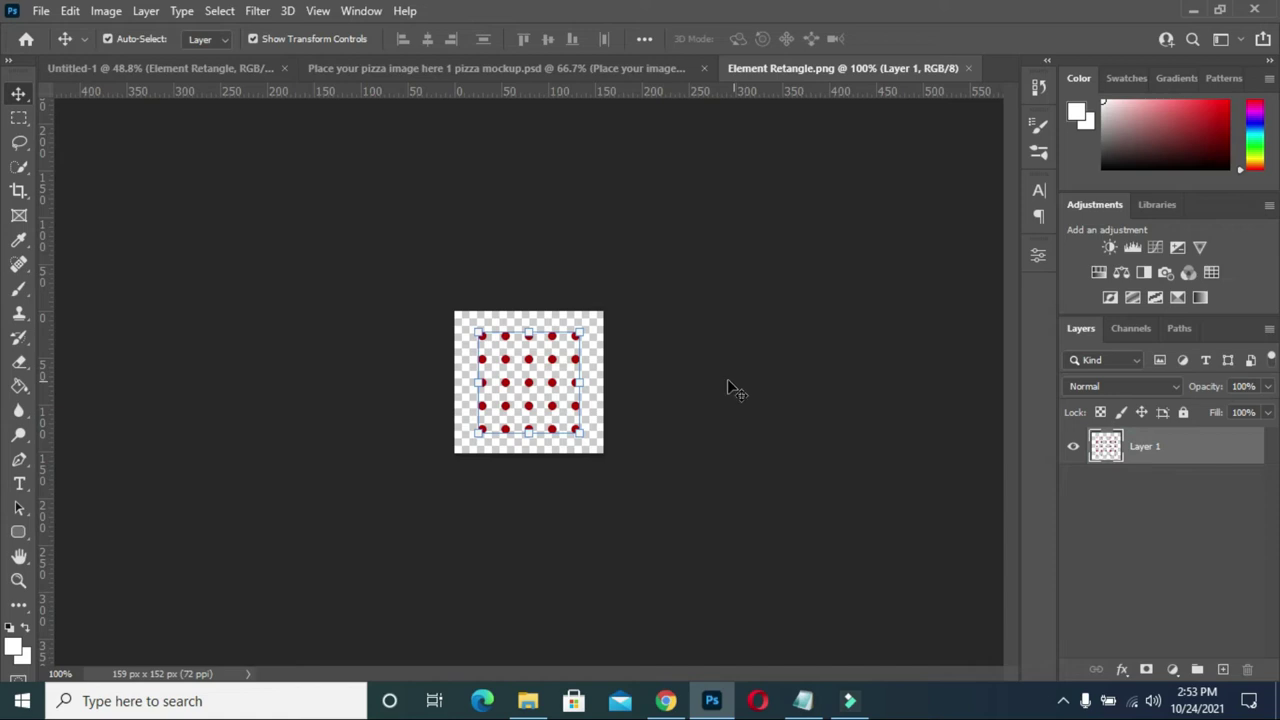
click(1108, 451)
double_click(1108, 451)
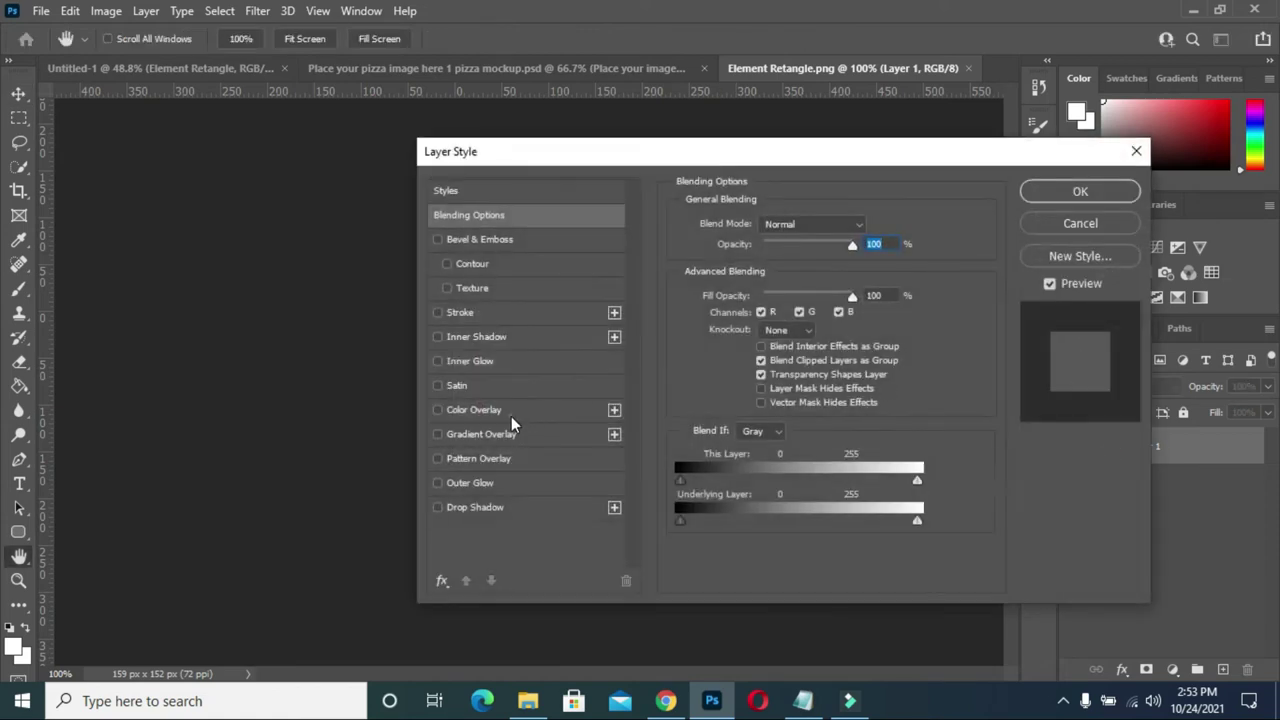
click(511, 416)
click(866, 233)
drag(809, 200, 784, 157)
click(1208, 150)
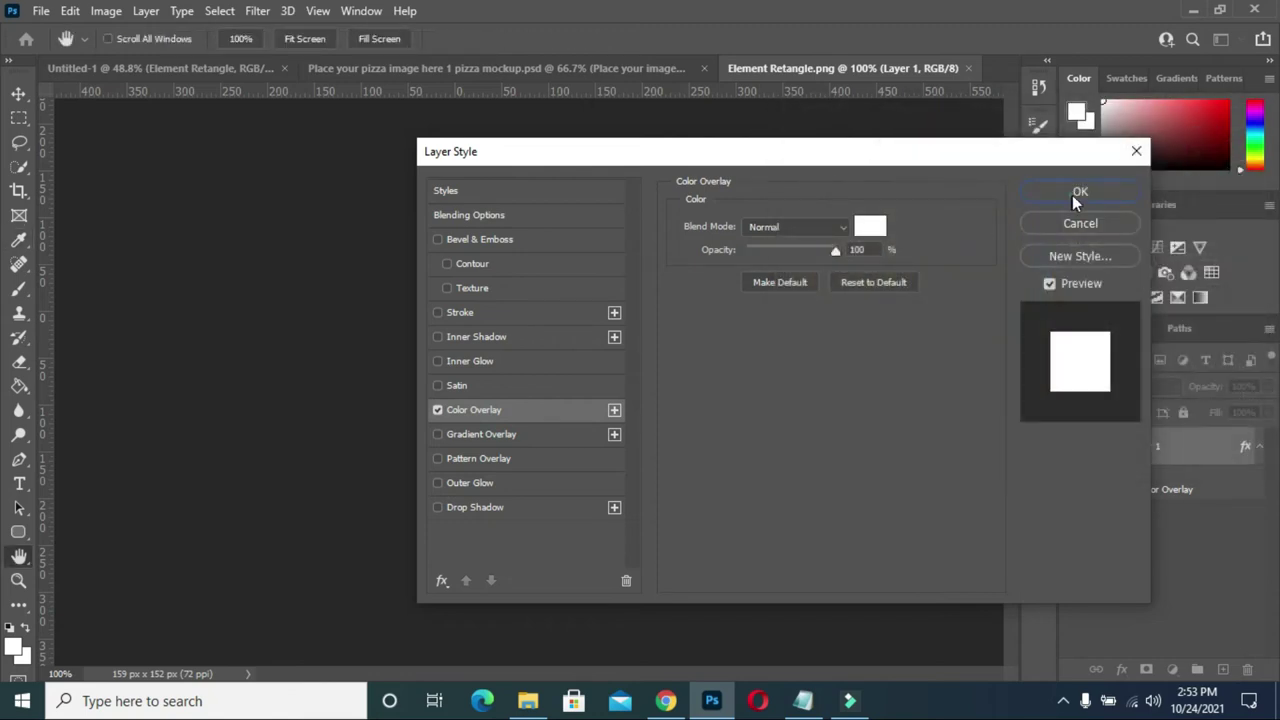
click(1077, 195)
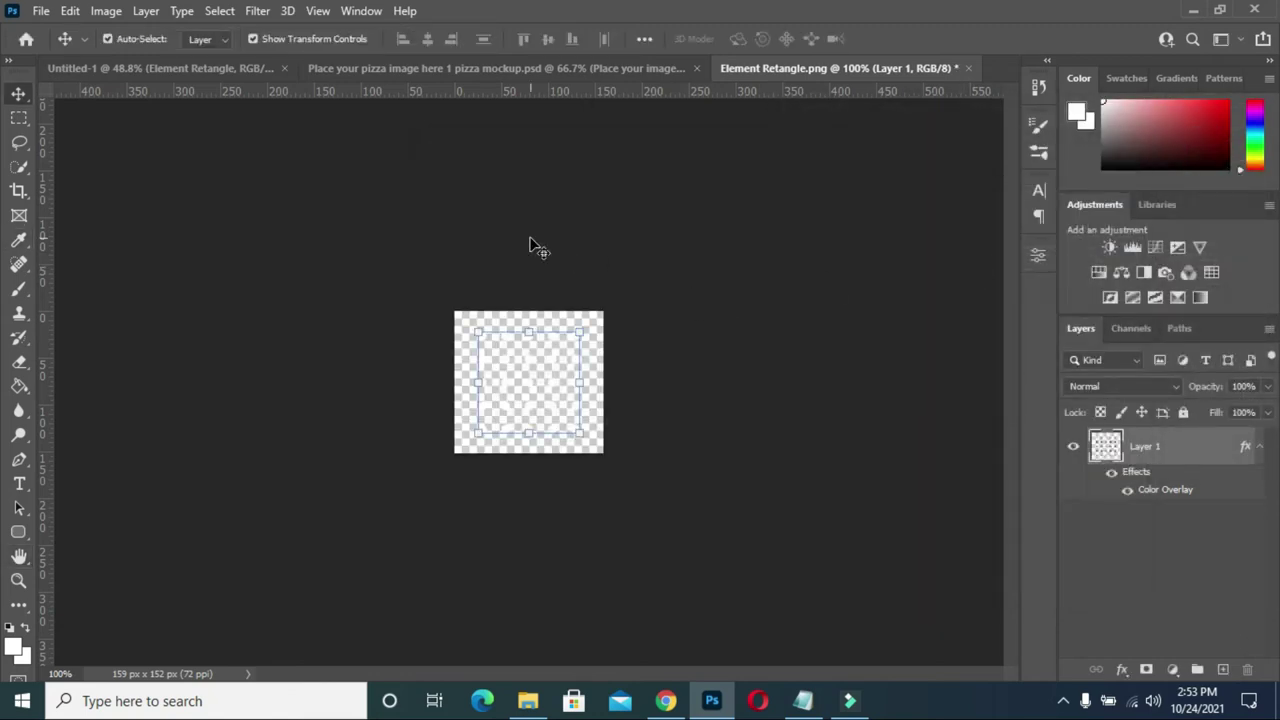
Save the smart object contents and return to the poster.
key(ctrl+s)
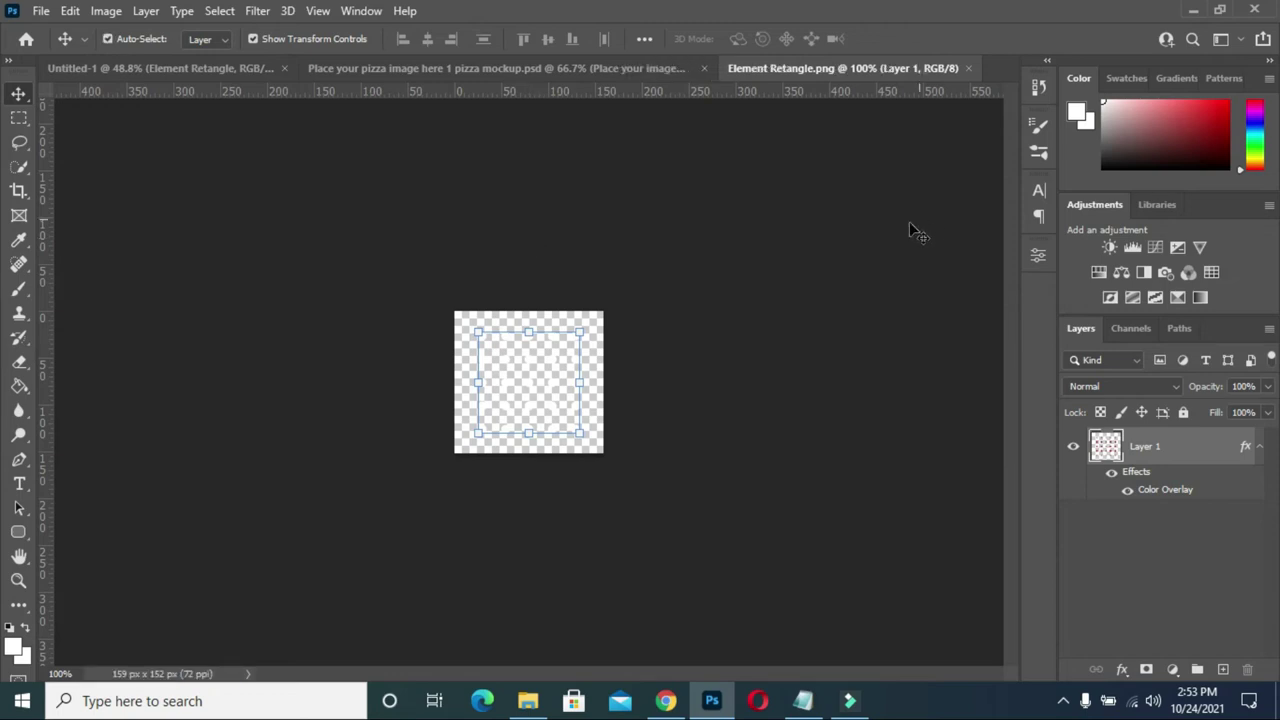
click(965, 67)
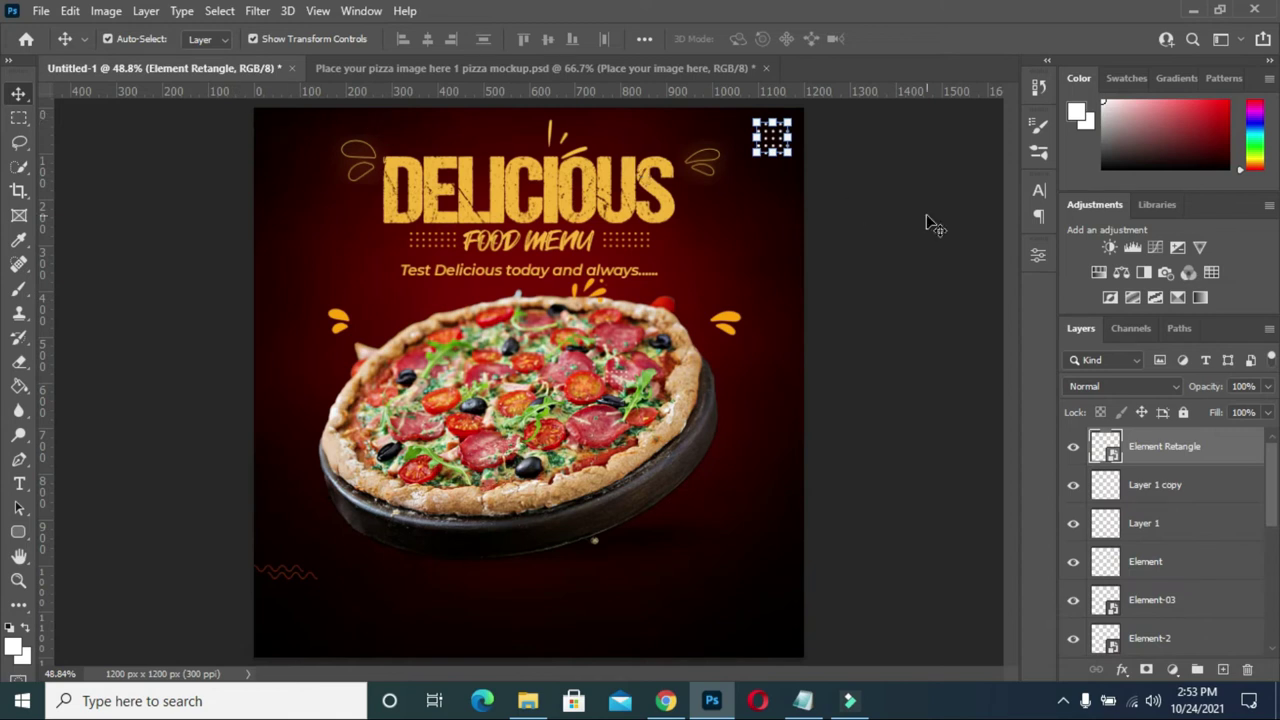
click(930, 222)
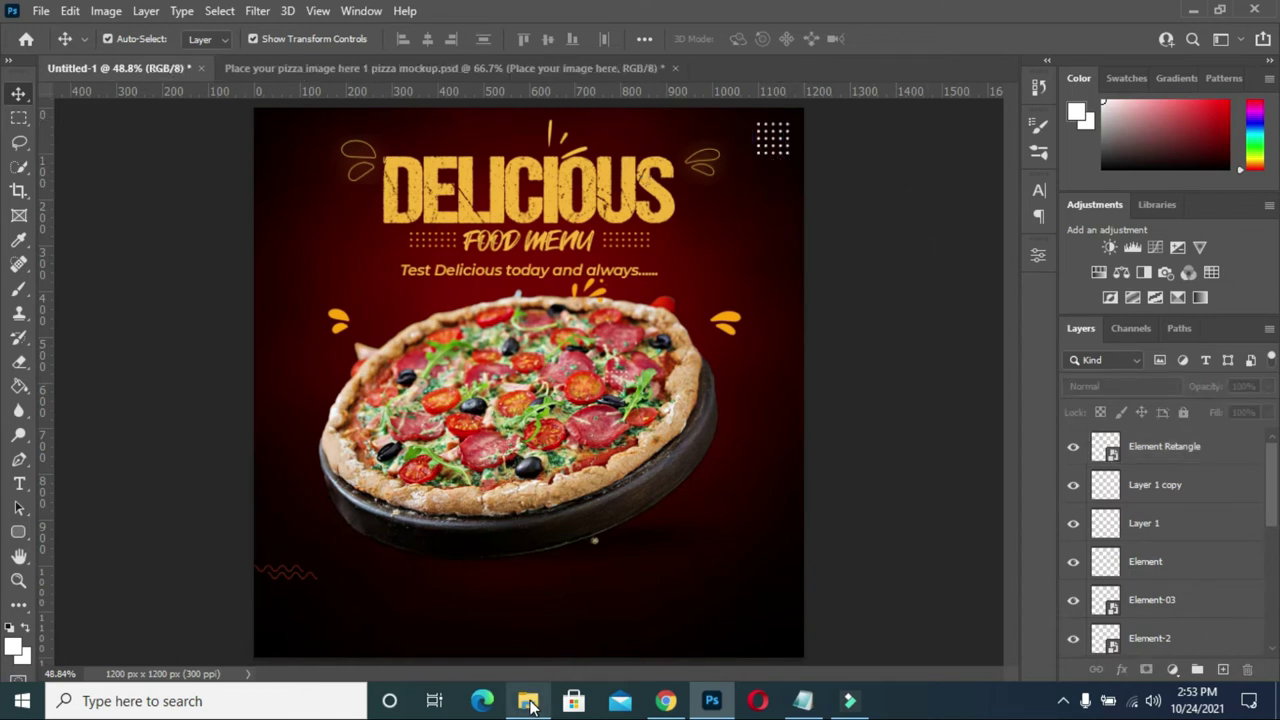
Place the 'Your Logo here' image, shrunk into the poster's top-left corner.
click(529, 703)
click(892, 356)
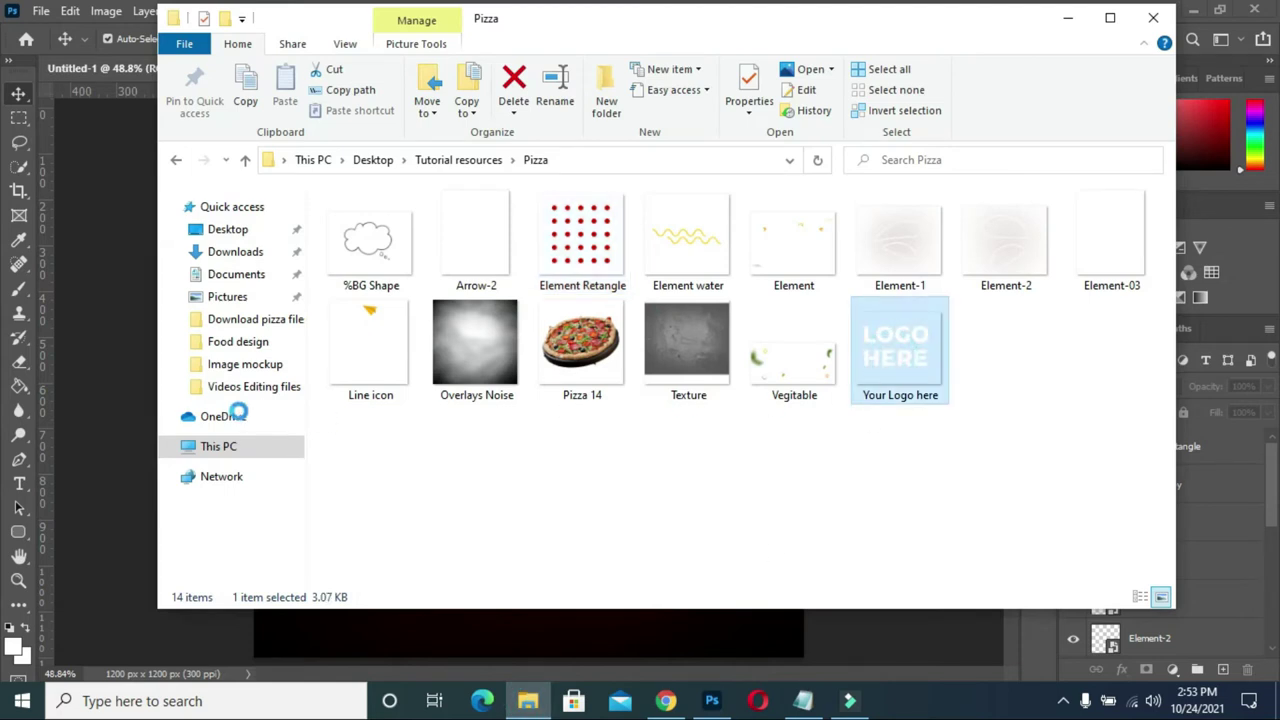
drag(237, 412, 101, 396)
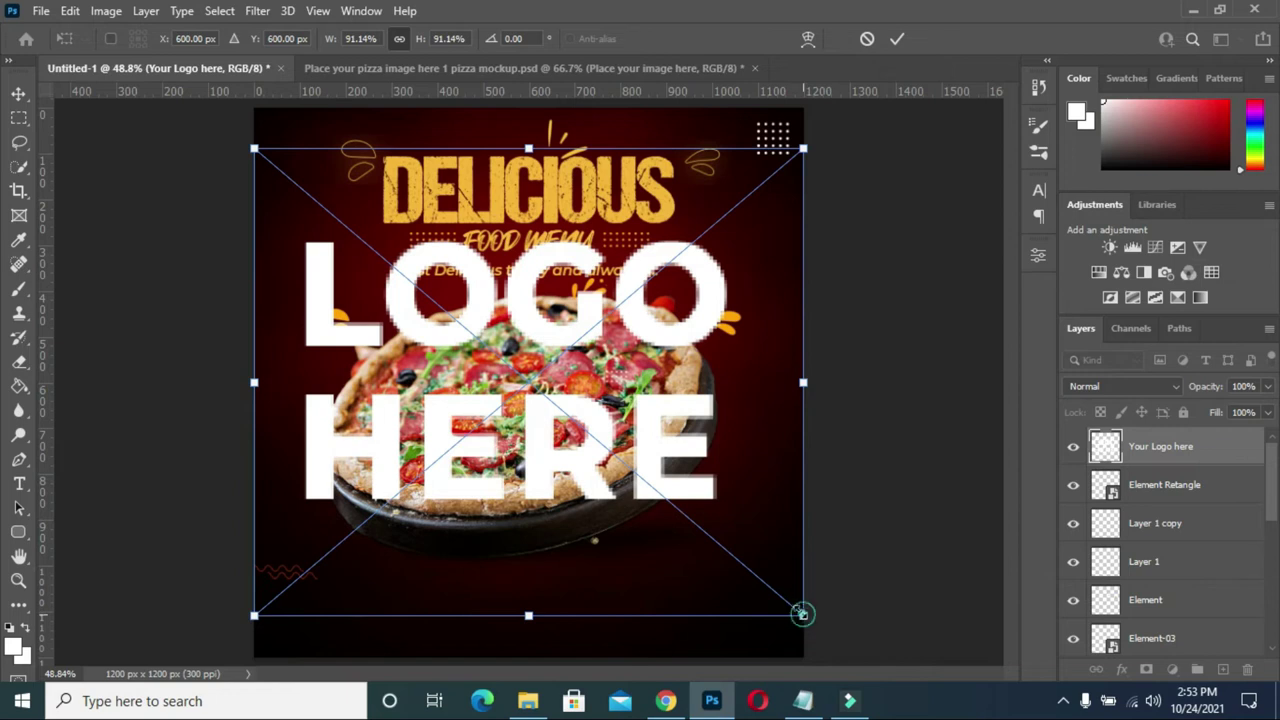
drag(802, 614, 303, 202)
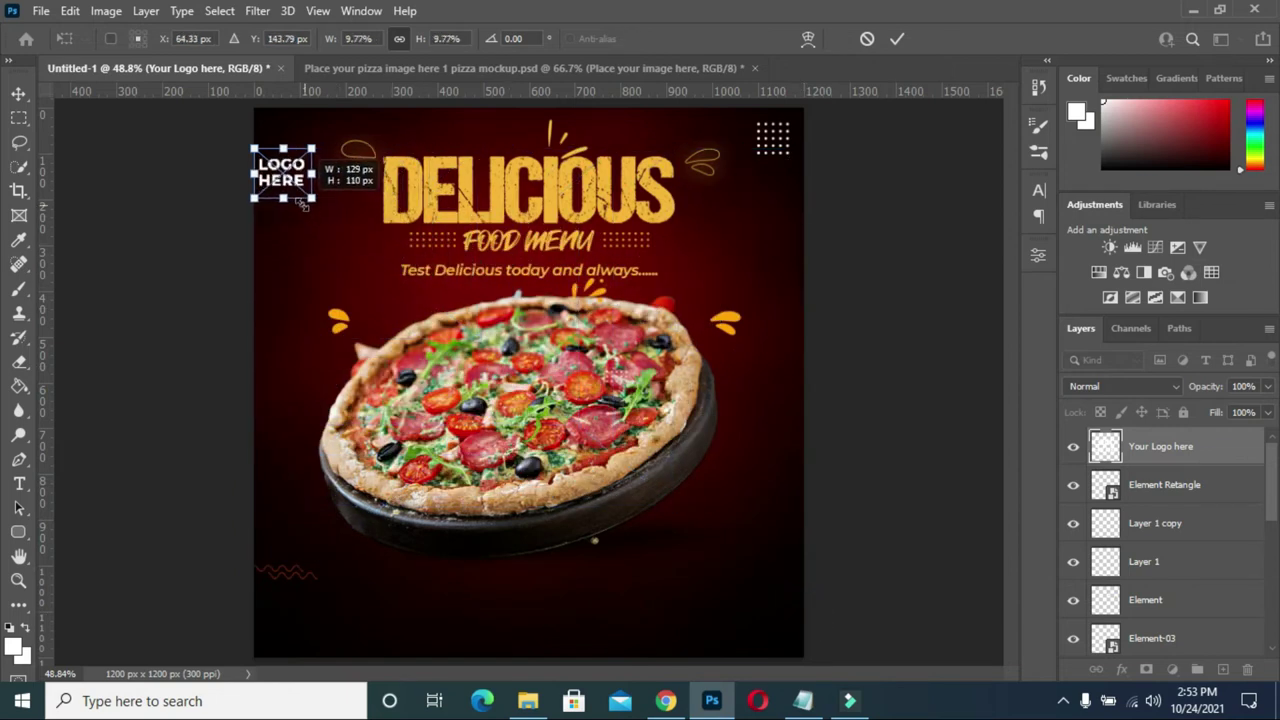
drag(301, 204, 297, 141)
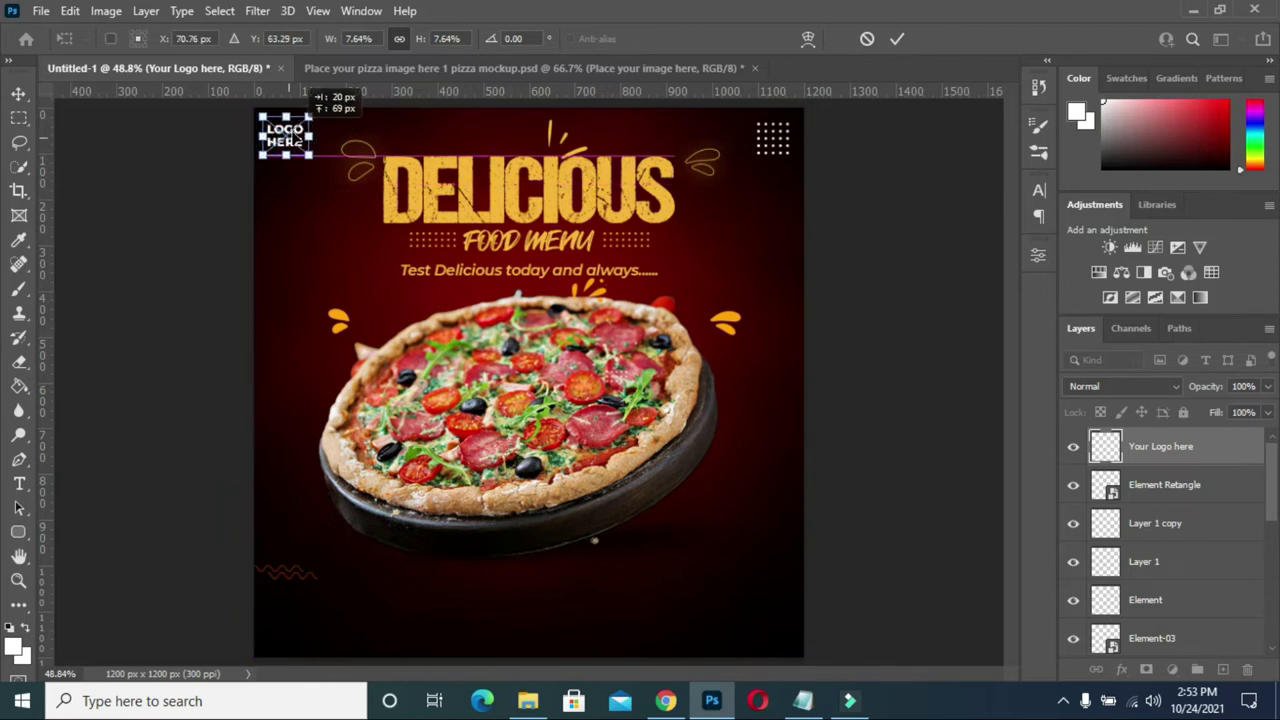
mouse_move(297, 141)
mouse_down()
mouse_move(265, 149)
mouse_move(309, 141)
mouse_move(299, 148)
mouse_up()
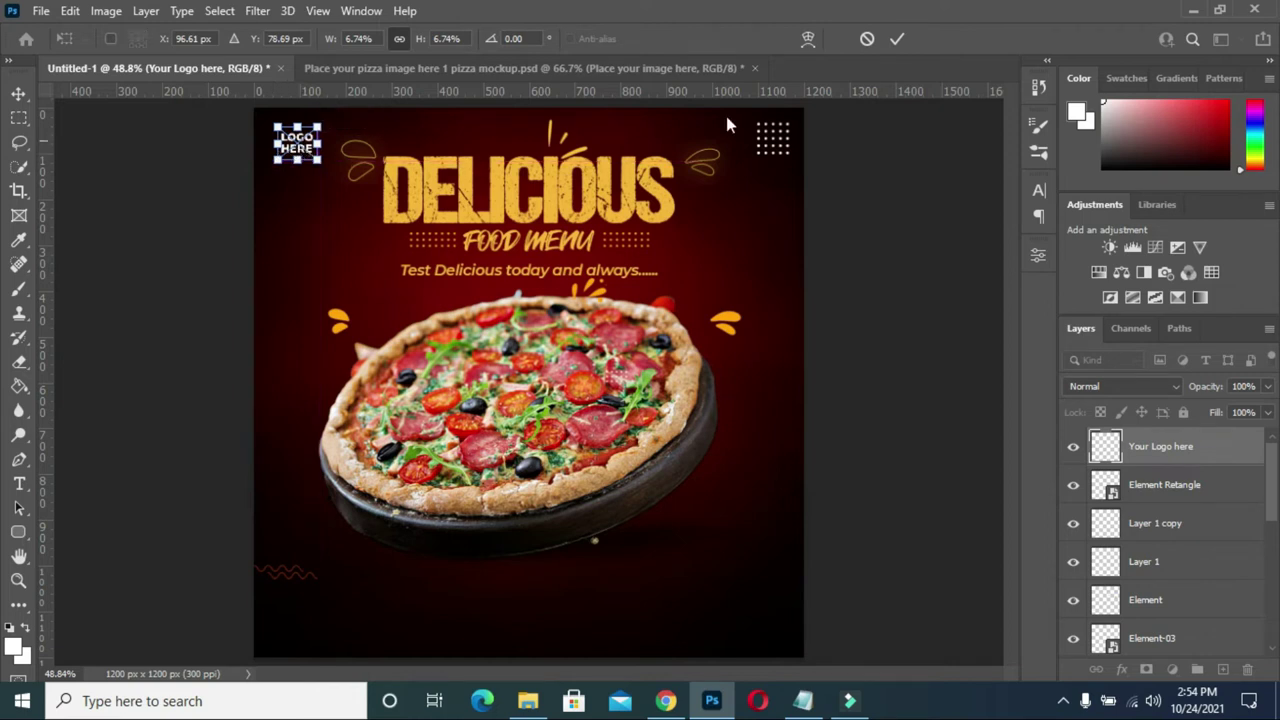
click(895, 40)
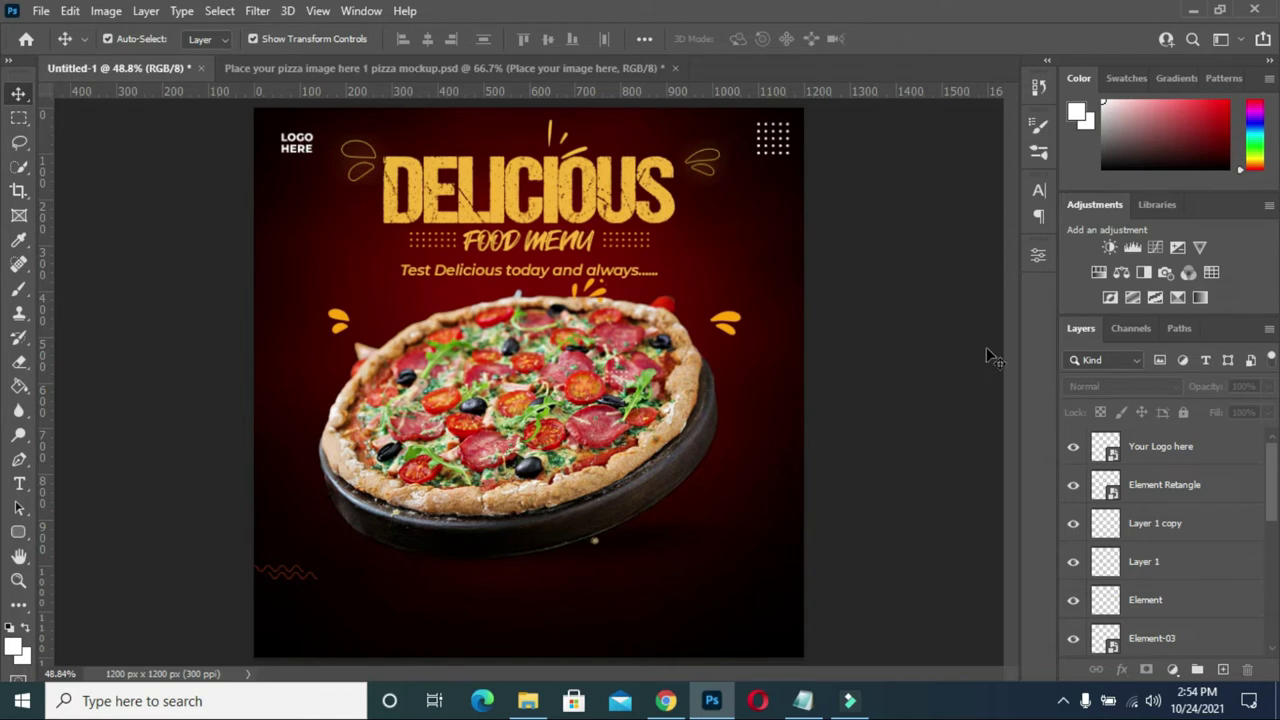
Nudge the corner dot grid slightly down and to the left.
click(1170, 485)
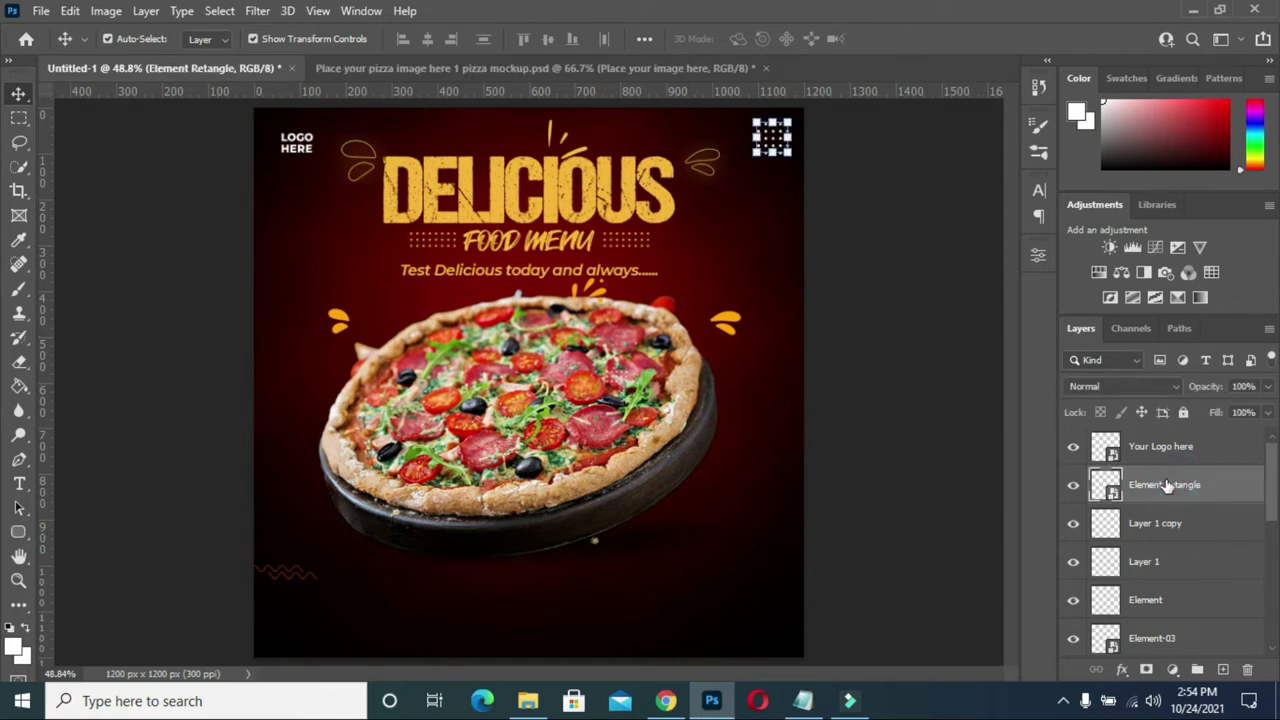
key(Down)
key(Down)
key(Down)
key(Down)
key(Down)
key(Down)
key(Down)
key(Down)
key(Down)
key(Down)
key(Down)
key(Down)
key(Down)
key(Down)
key(Down)
key(Down)
key(Down)
key(Down)
key(Left)
key(Left)
key(Left)
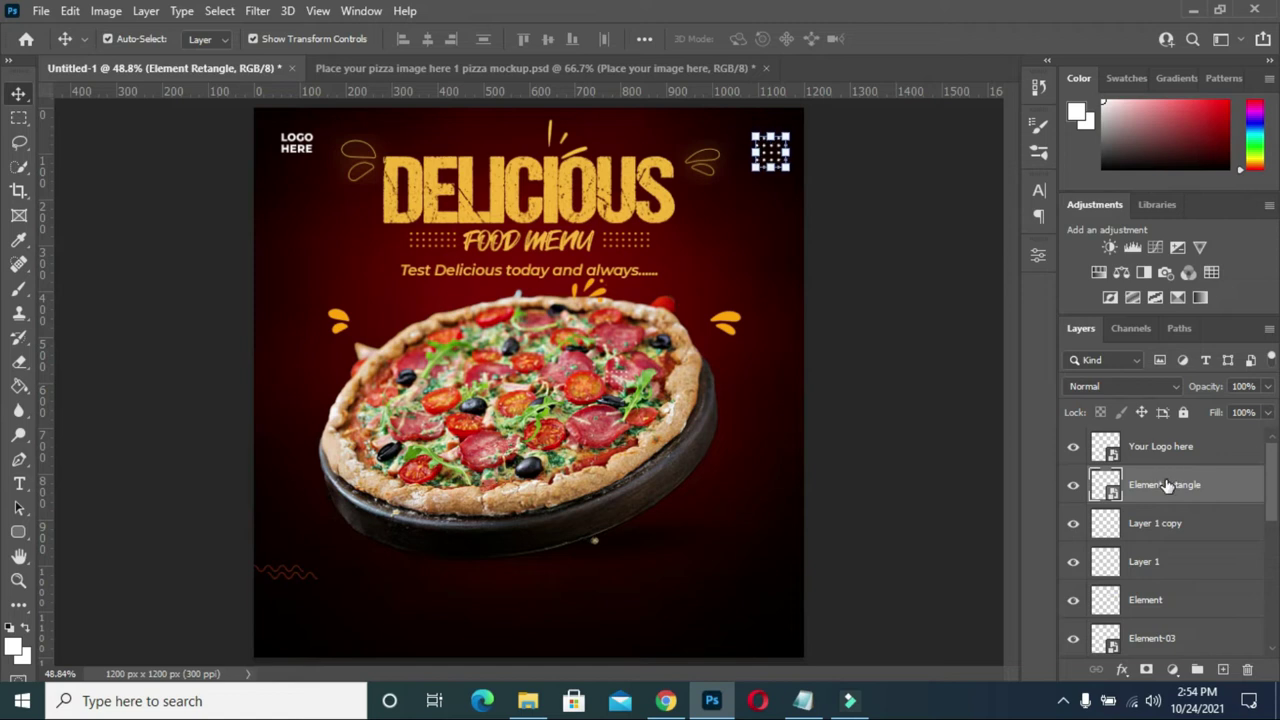
key(Left)
key(Left)
key(Left)
click(934, 277)
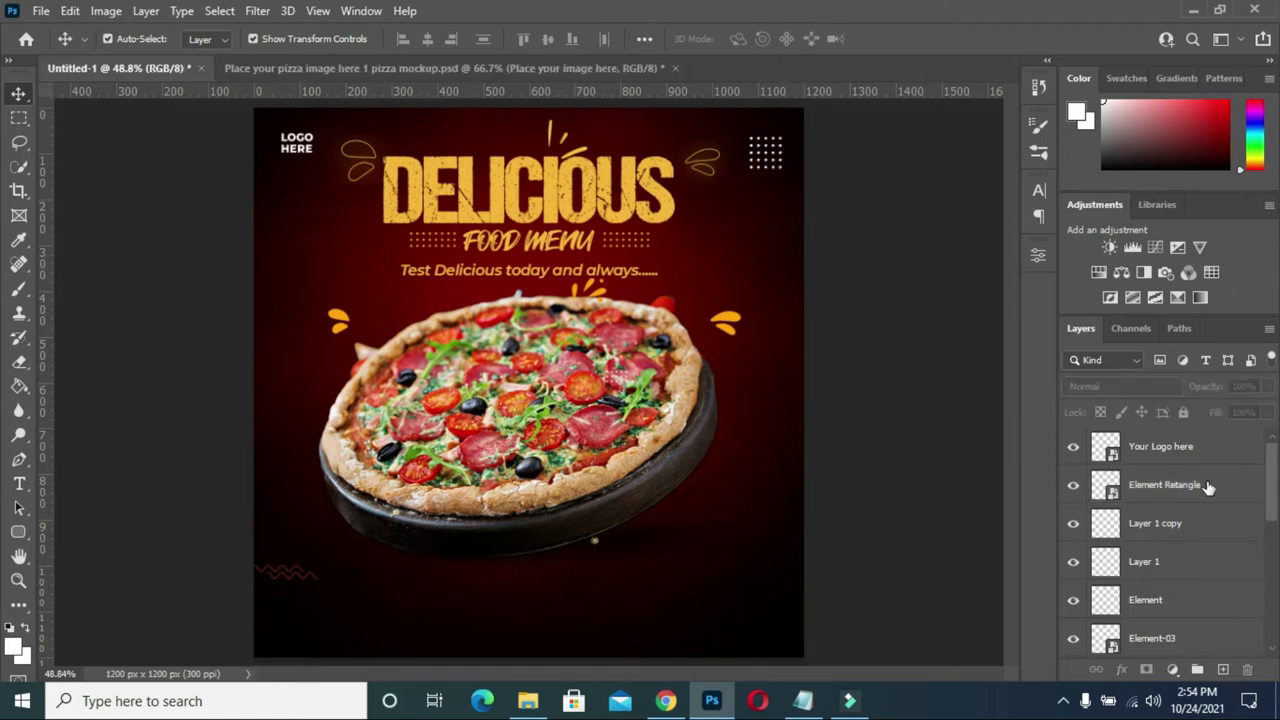
Group the Your Logo here layer and name the group 'logo'.
click(1178, 452)
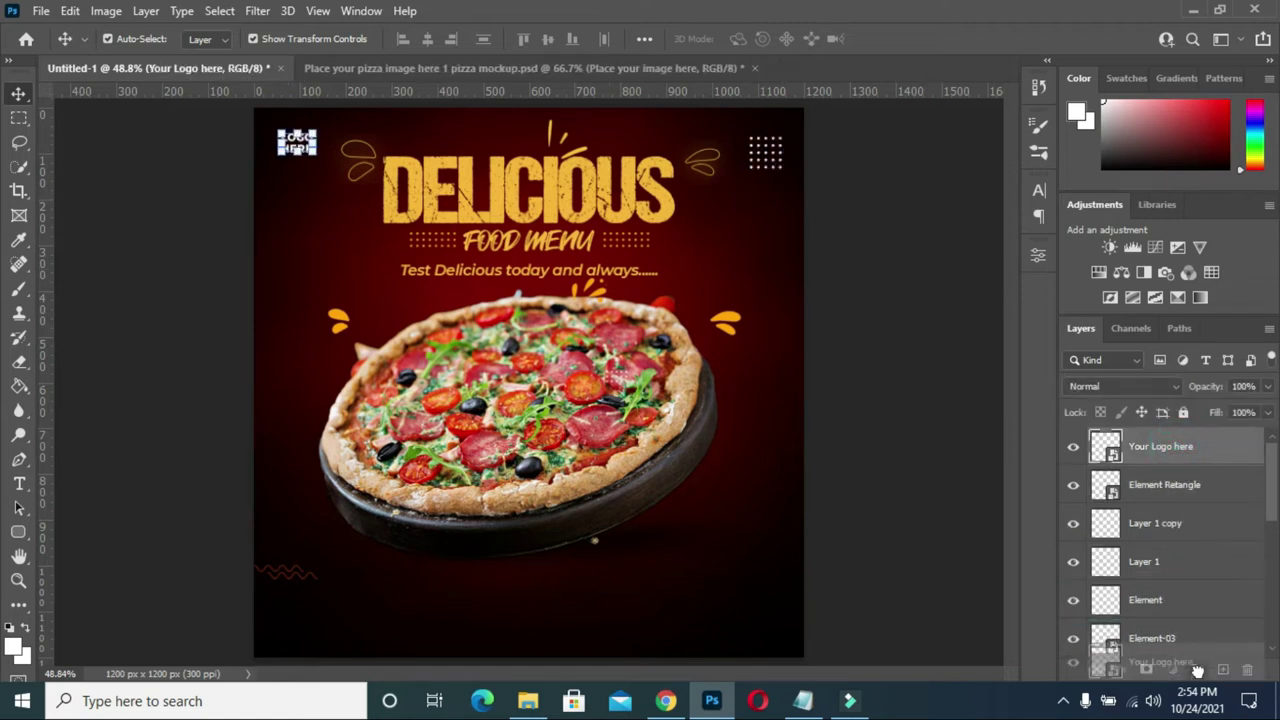
scroll(1190, 660, down, 2)
scroll(1186, 650, down, 1)
mouse_move(1171, 620)
mouse_down()
mouse_move(1162, 601)
mouse_move(1152, 609)
mouse_up()
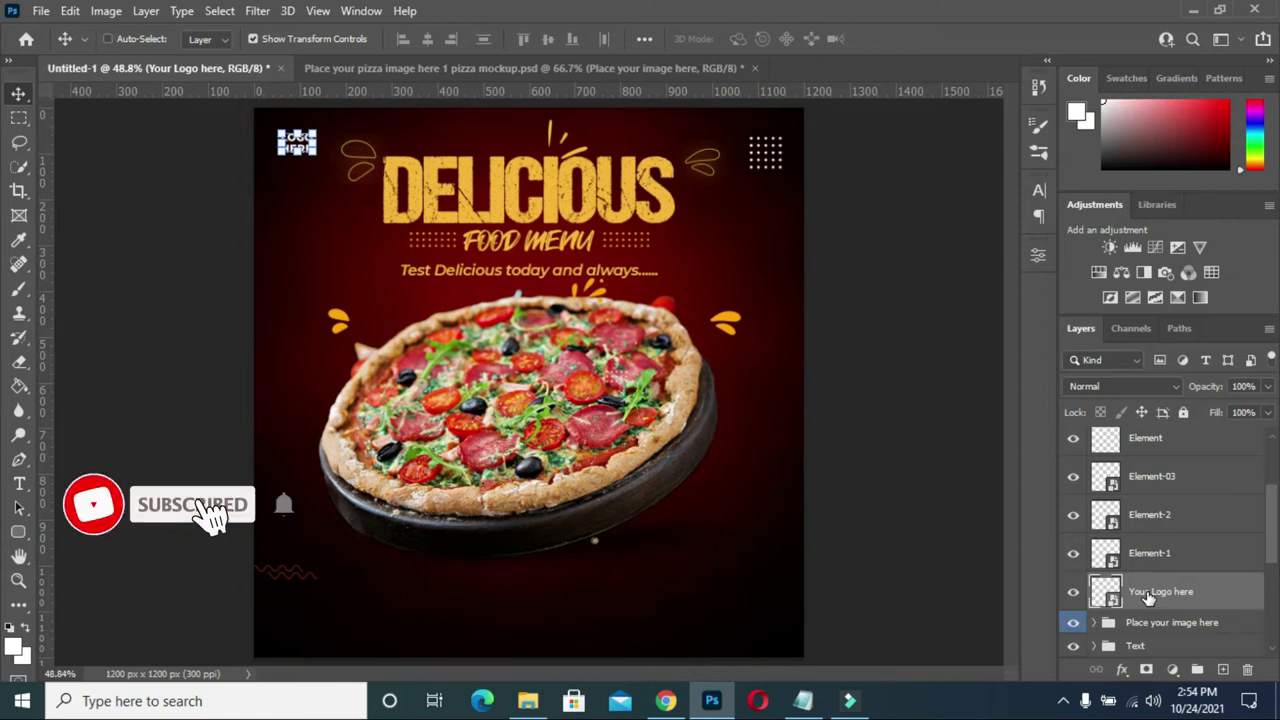
key(ctrl+g)
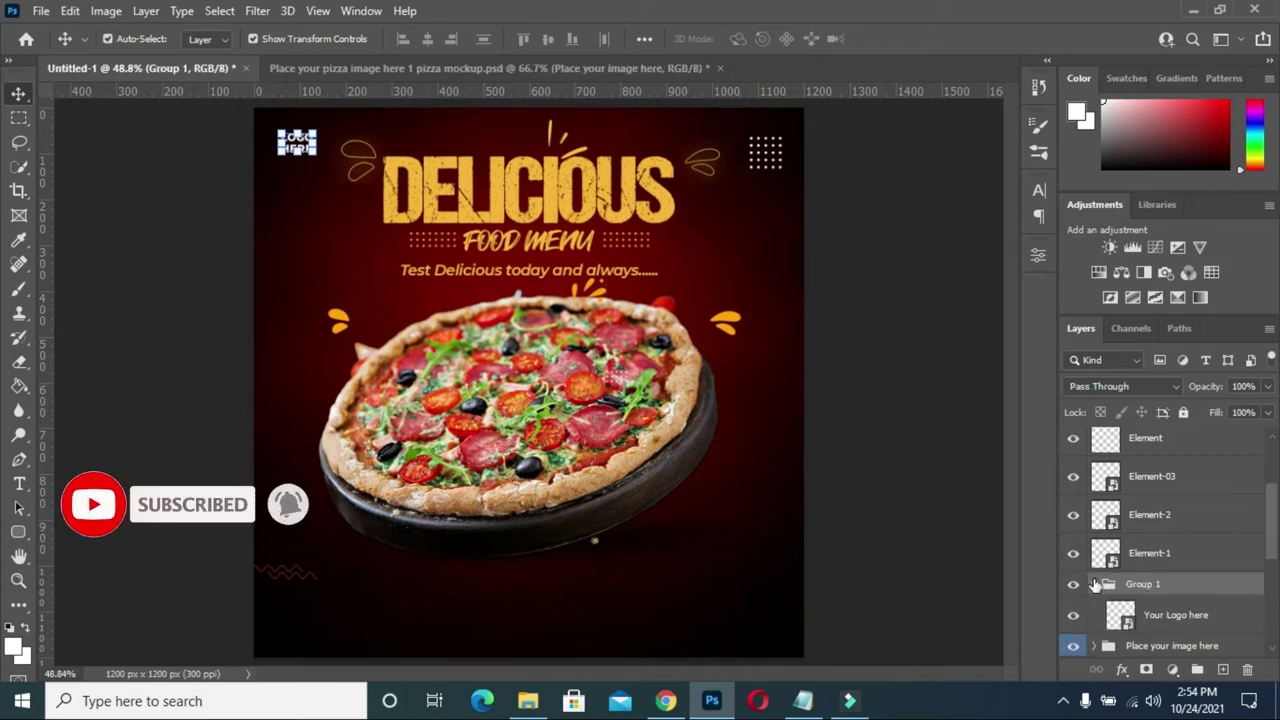
click(1096, 585)
double_click(1145, 583)
text(logo)
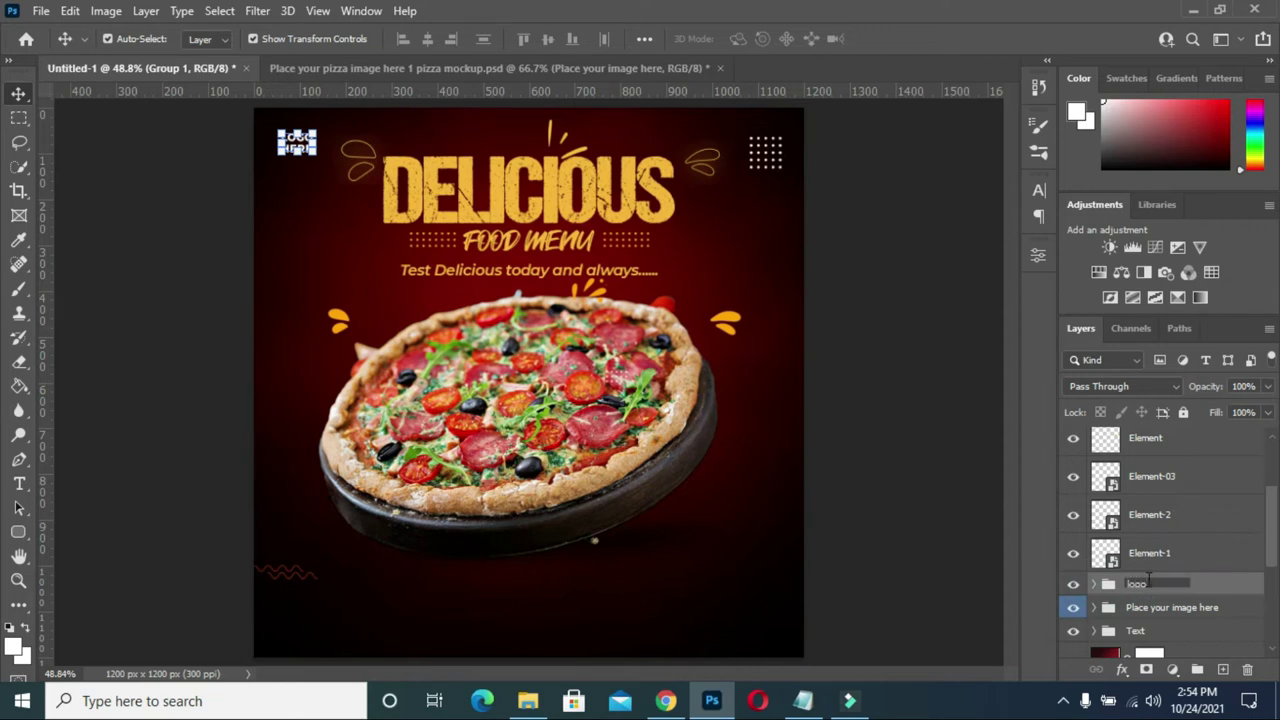
key(Return)
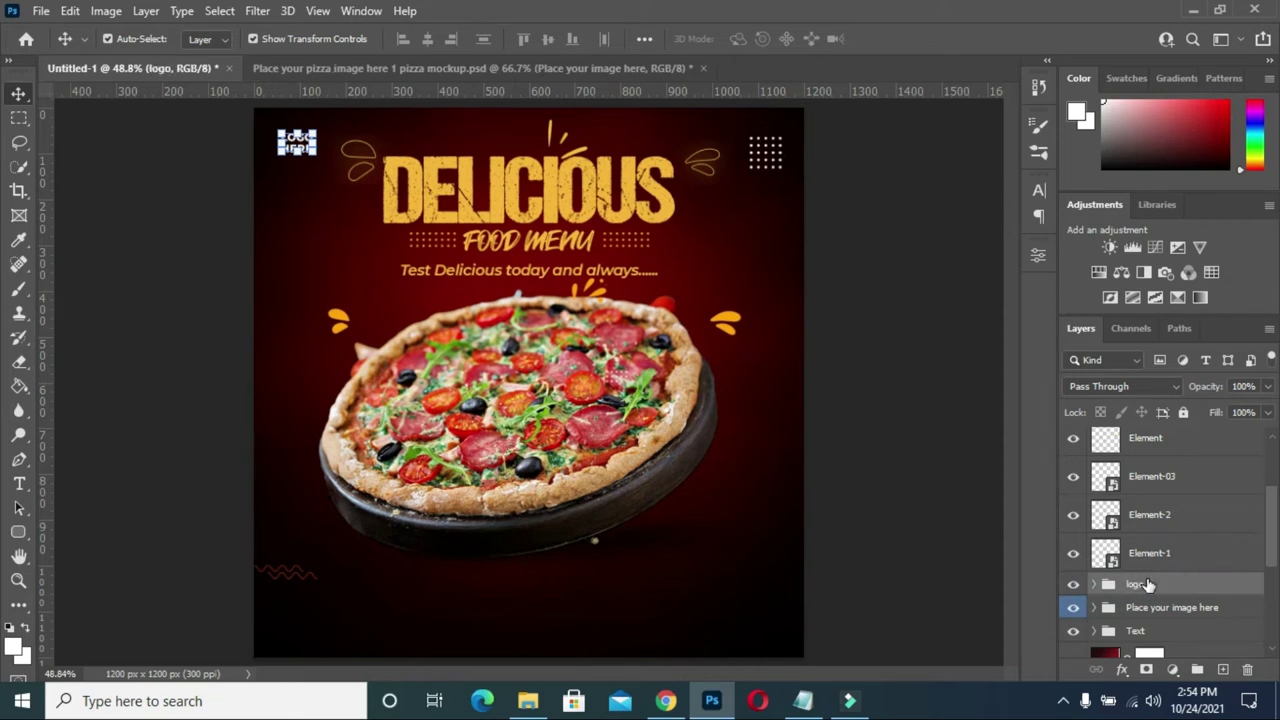
click(528, 701)
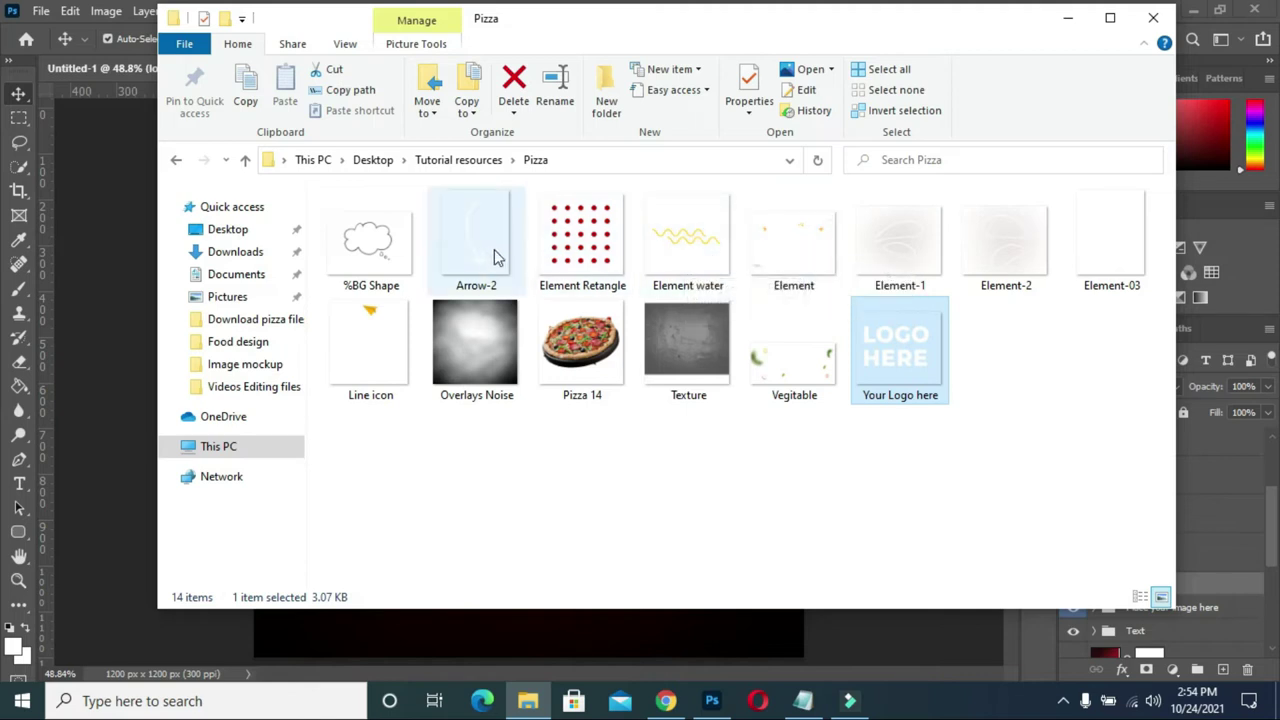
Place Vegitable.png on the poster and scale it slightly larger.
drag(798, 347, 118, 483)
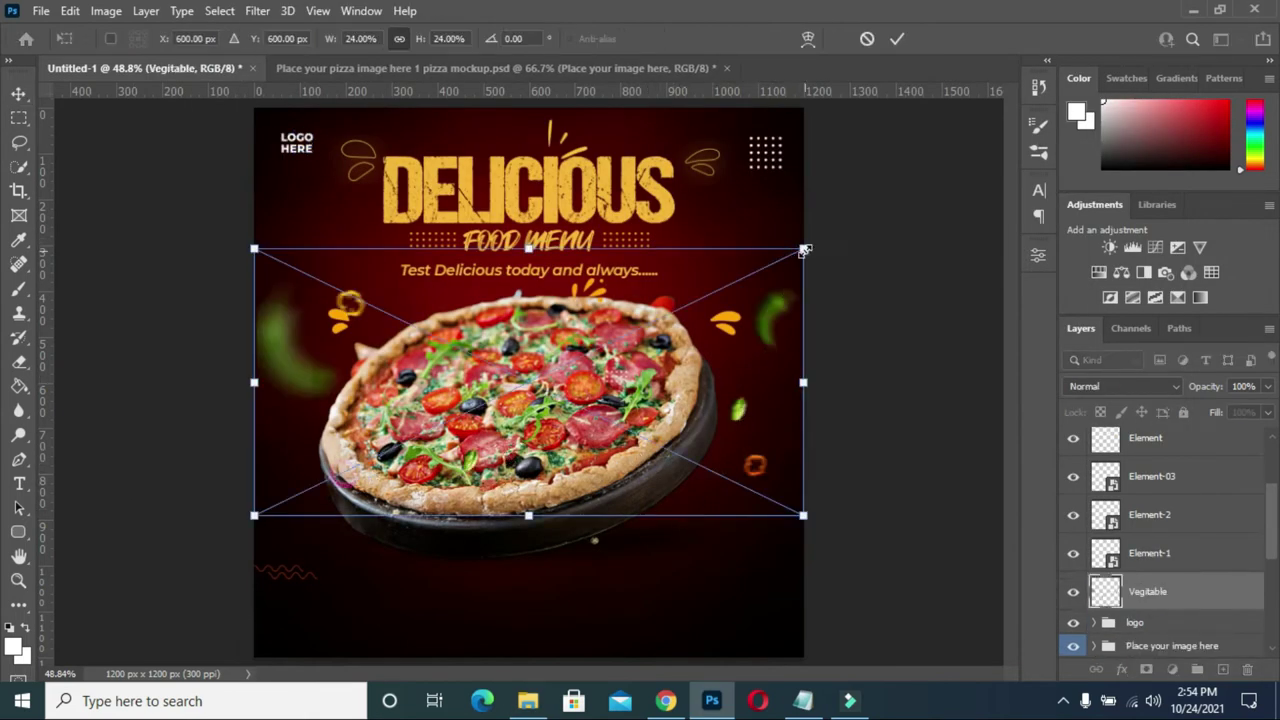
drag(805, 250, 836, 233)
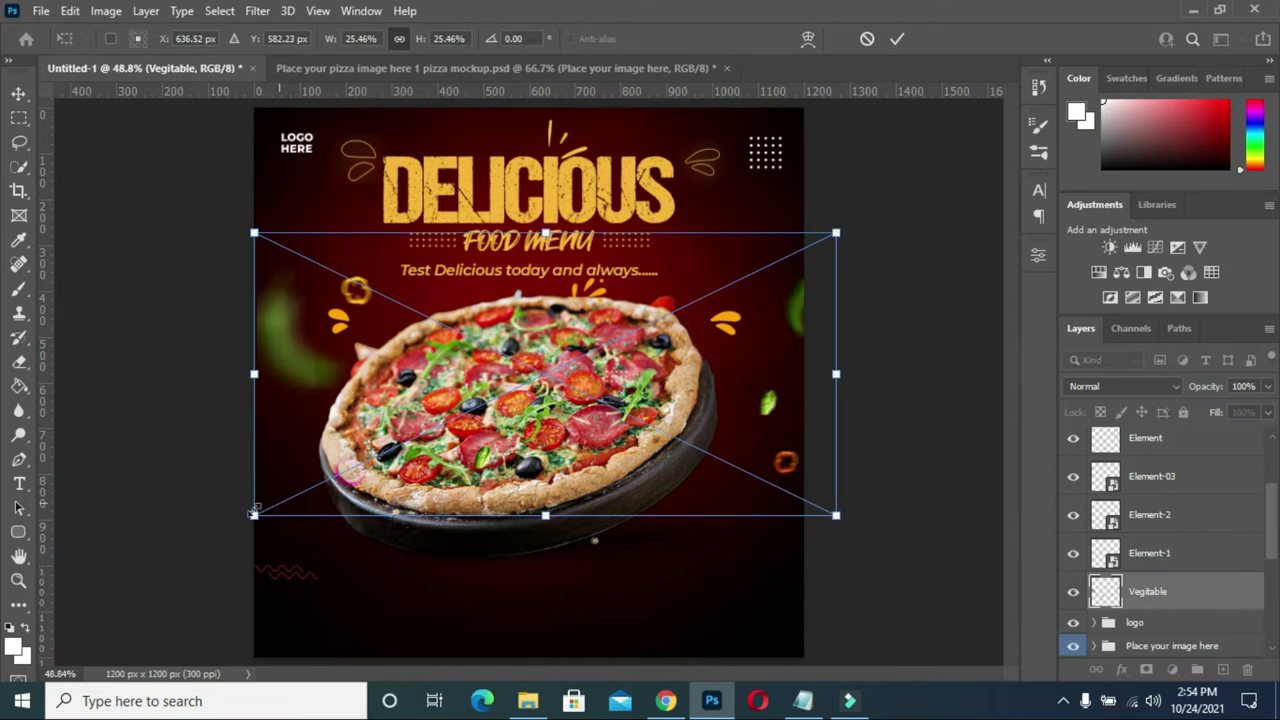
drag(256, 511, 203, 579)
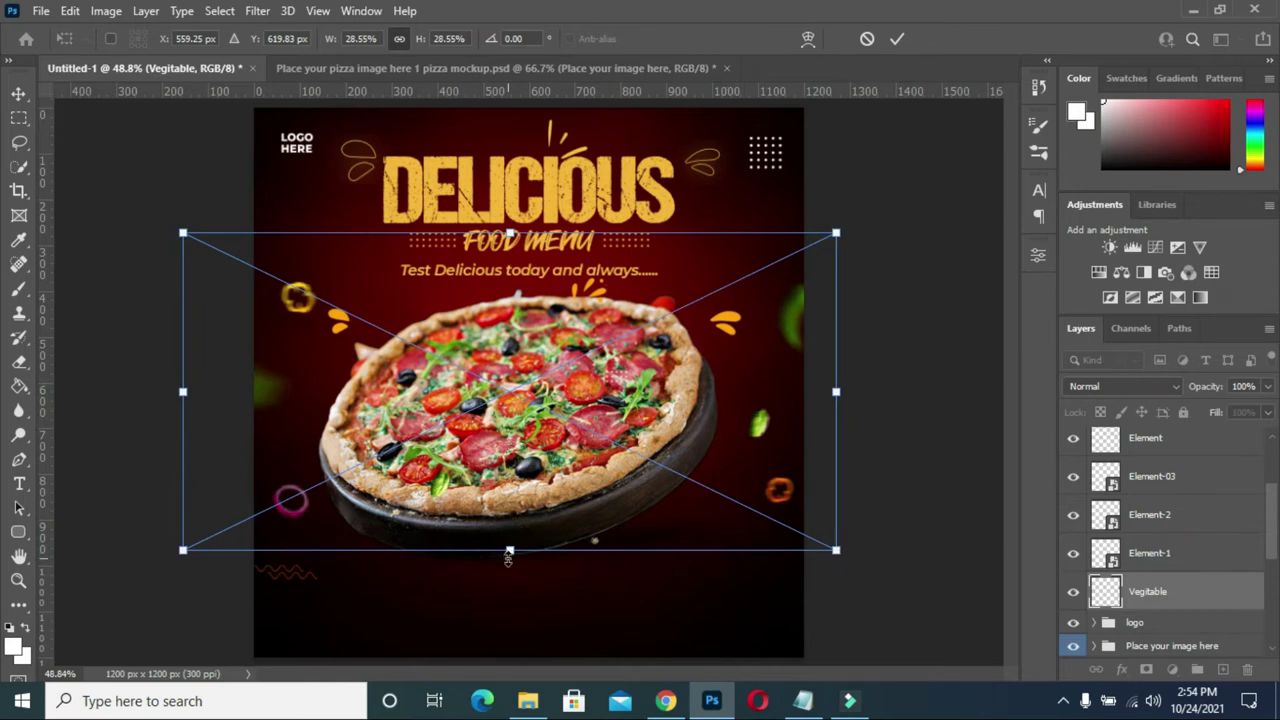
drag(509, 552, 510, 557)
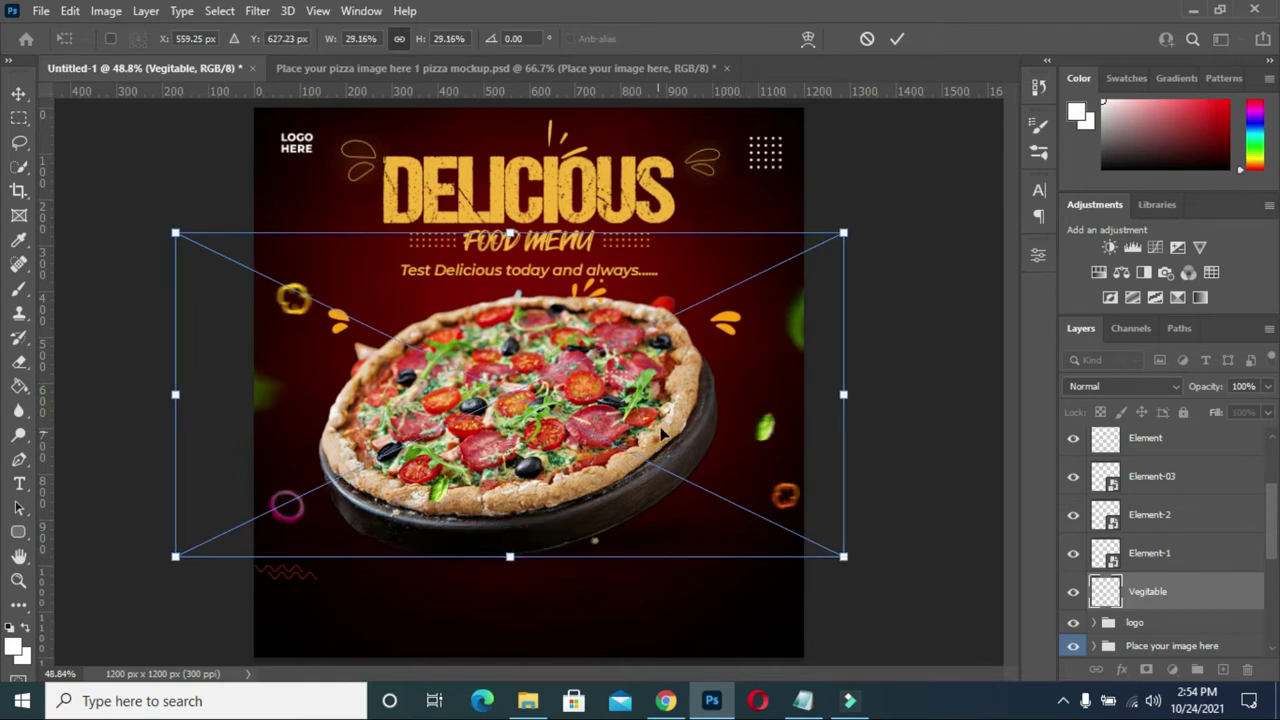
drag(843, 396, 819, 400)
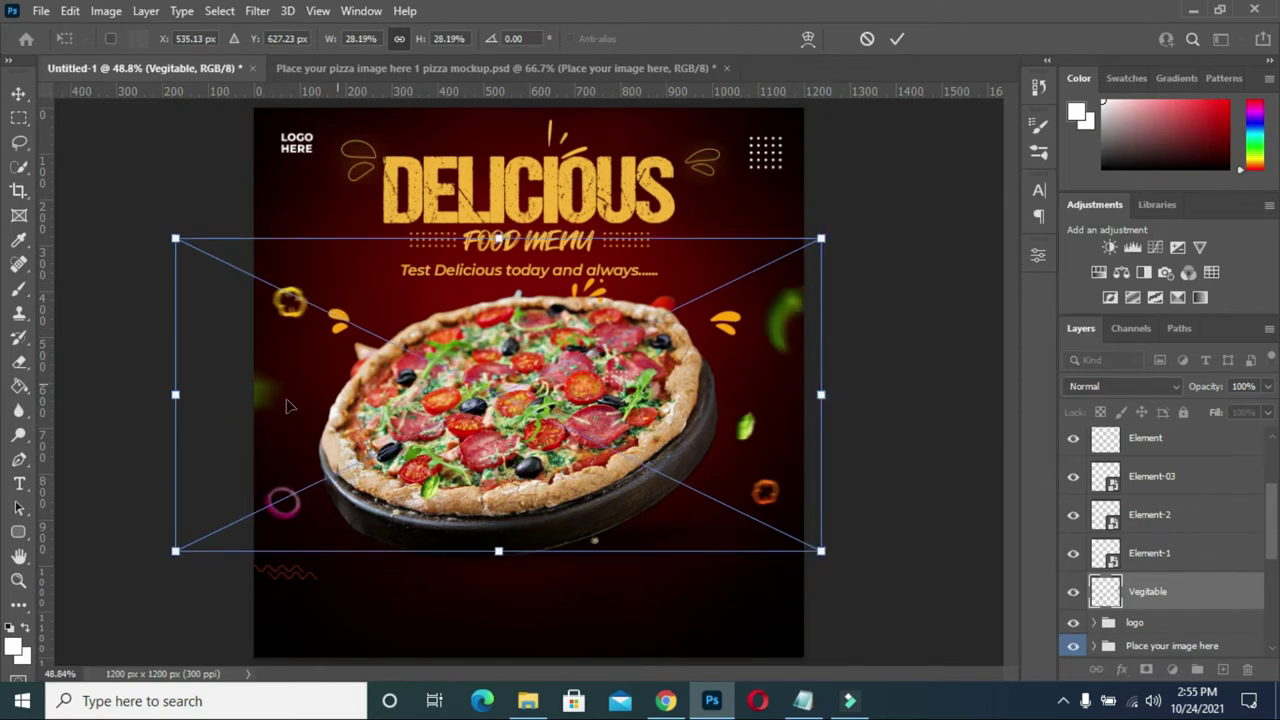
drag(174, 395, 194, 399)
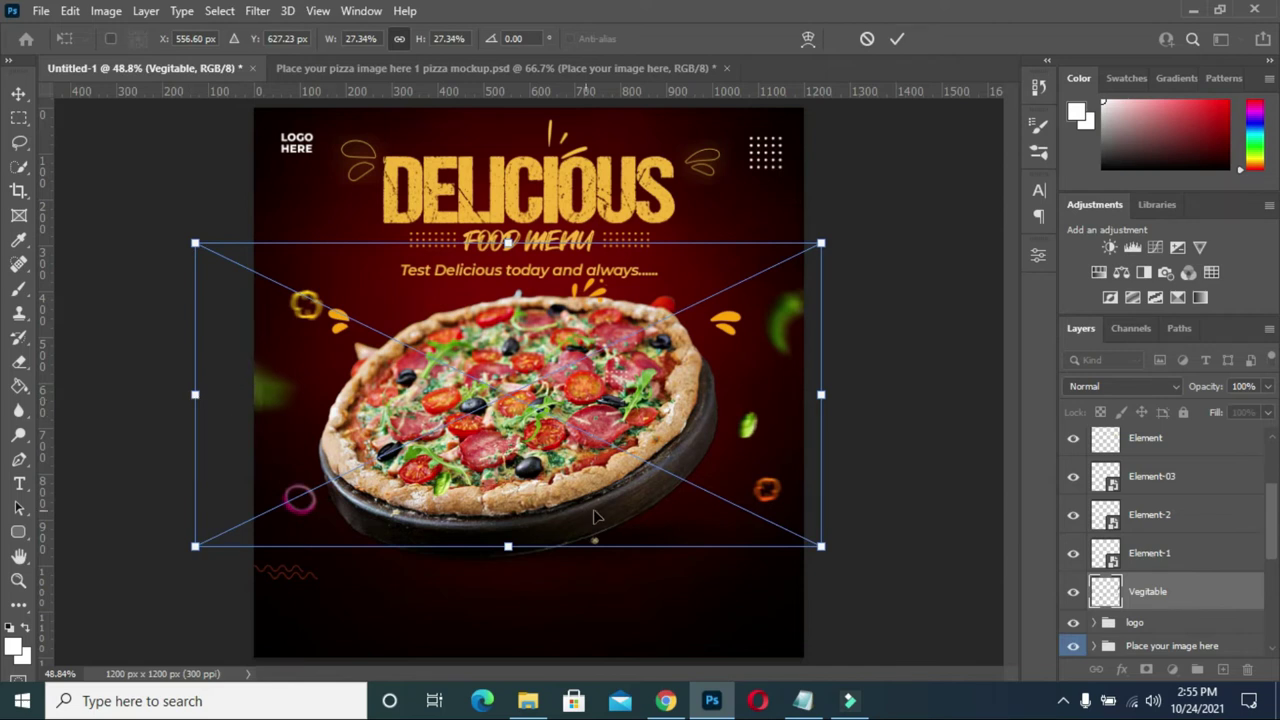
Lower the vegetable pieces around the pizza and commit the placement.
drag(716, 459, 719, 525)
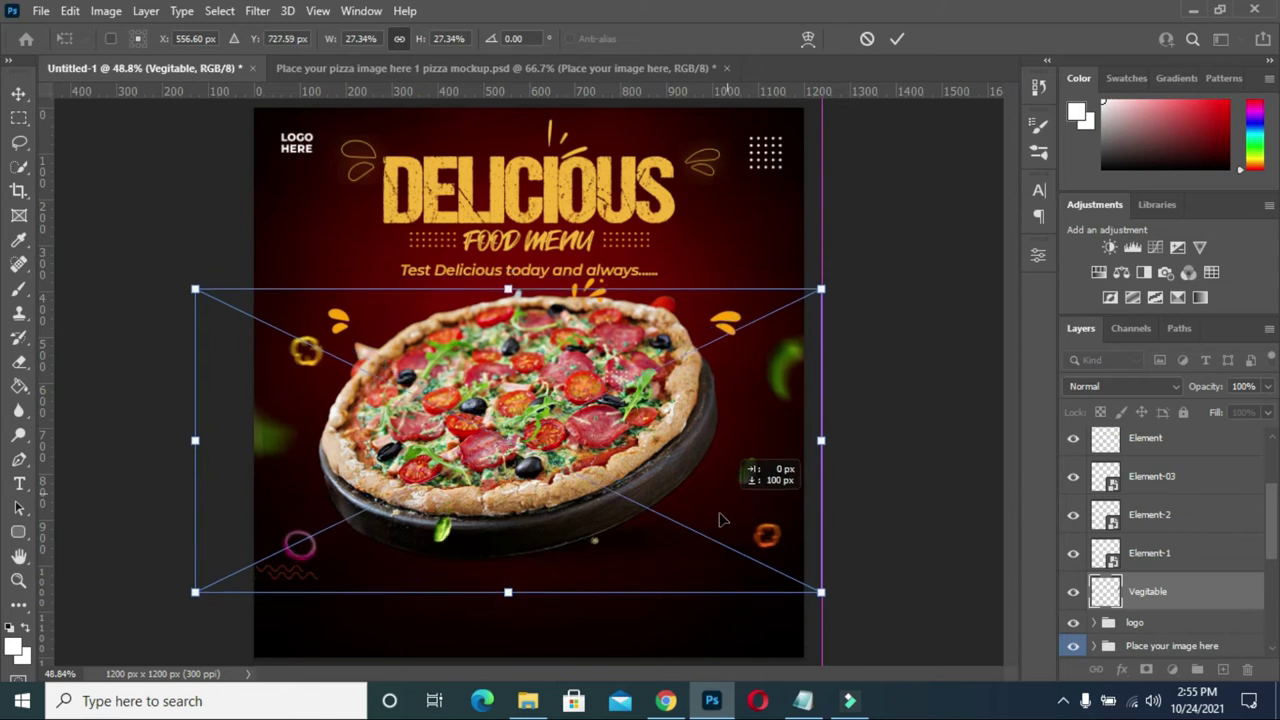
mouse_move(718, 525)
mouse_down()
mouse_move(741, 488)
mouse_move(726, 543)
mouse_up()
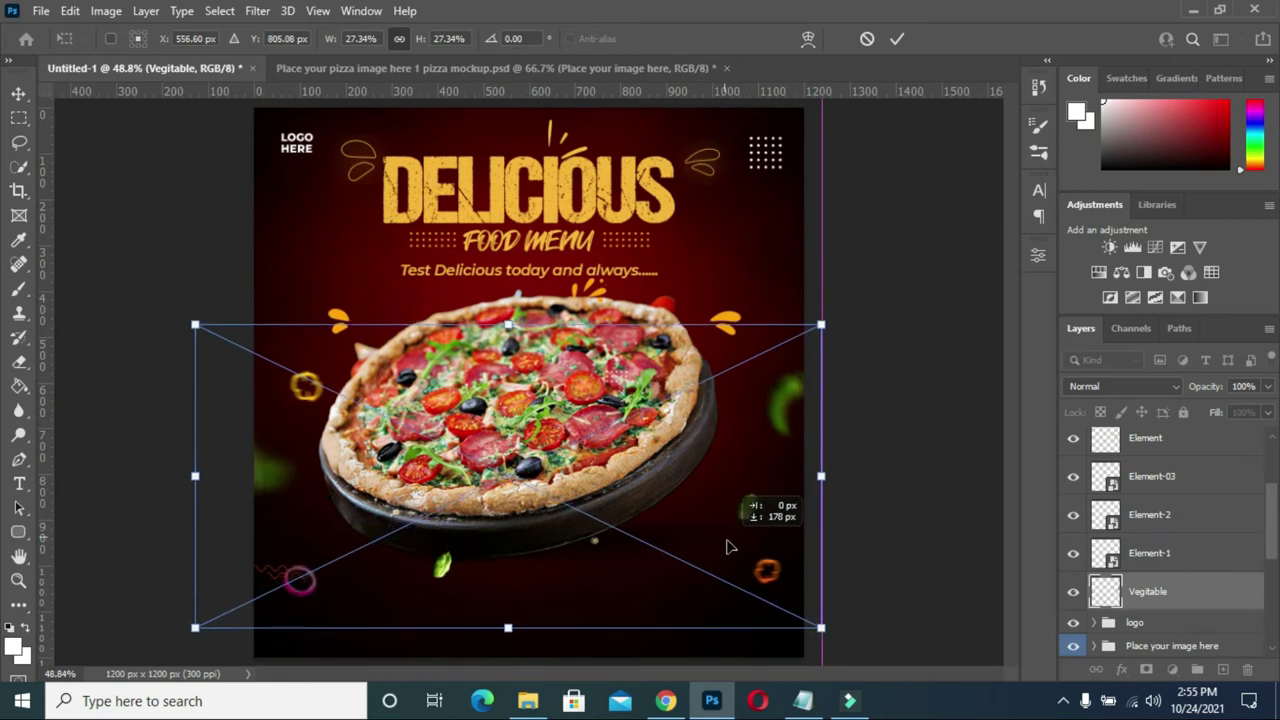
drag(726, 543, 727, 543)
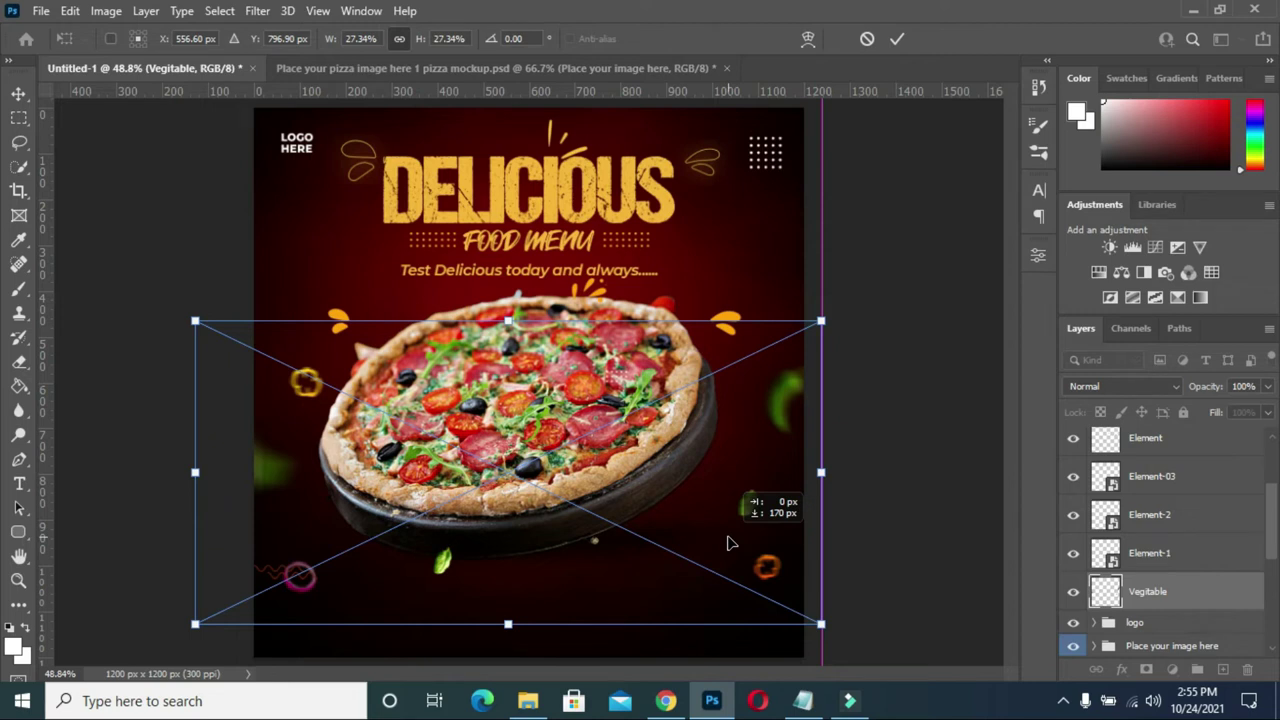
drag(728, 543, 728, 543)
click(895, 37)
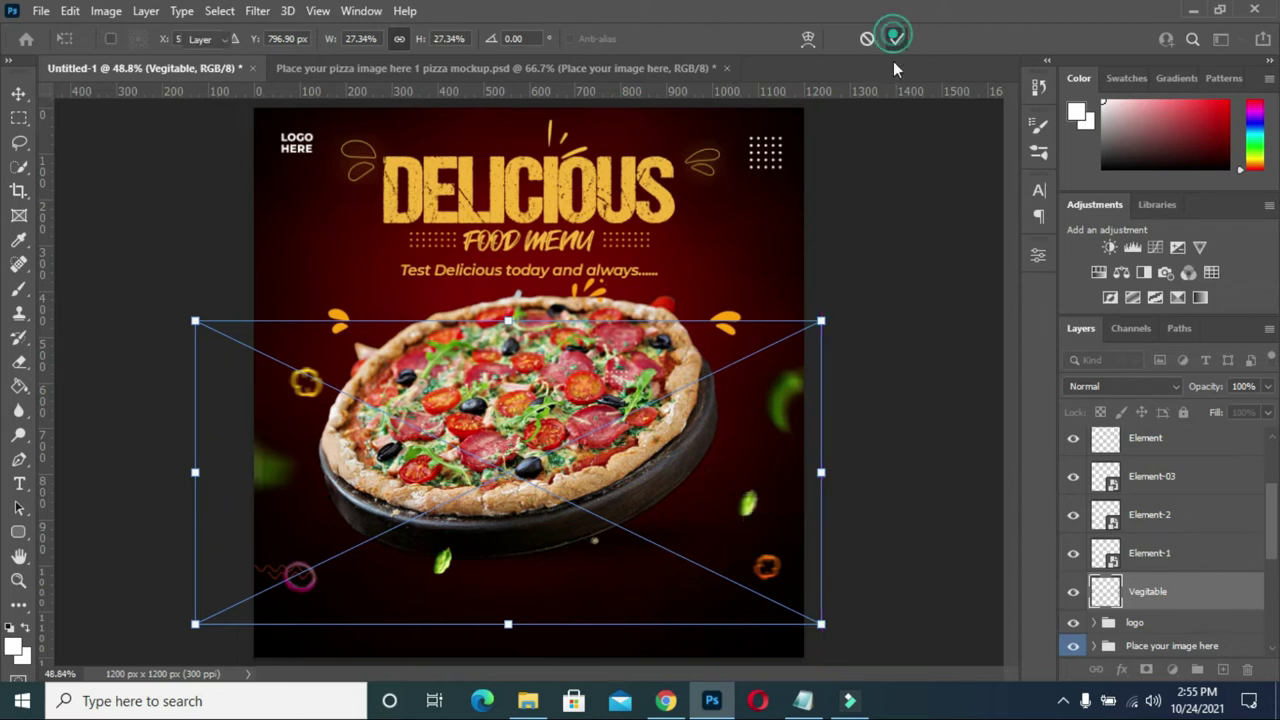
click(900, 266)
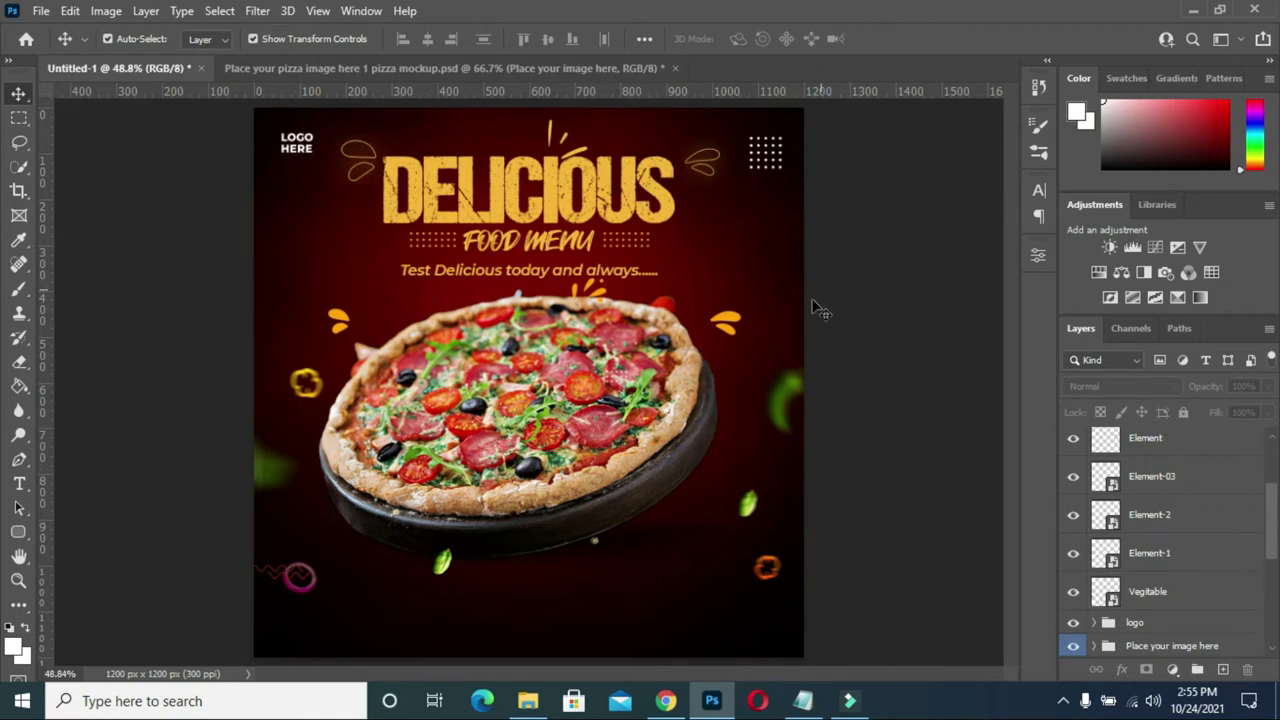
click(528, 701)
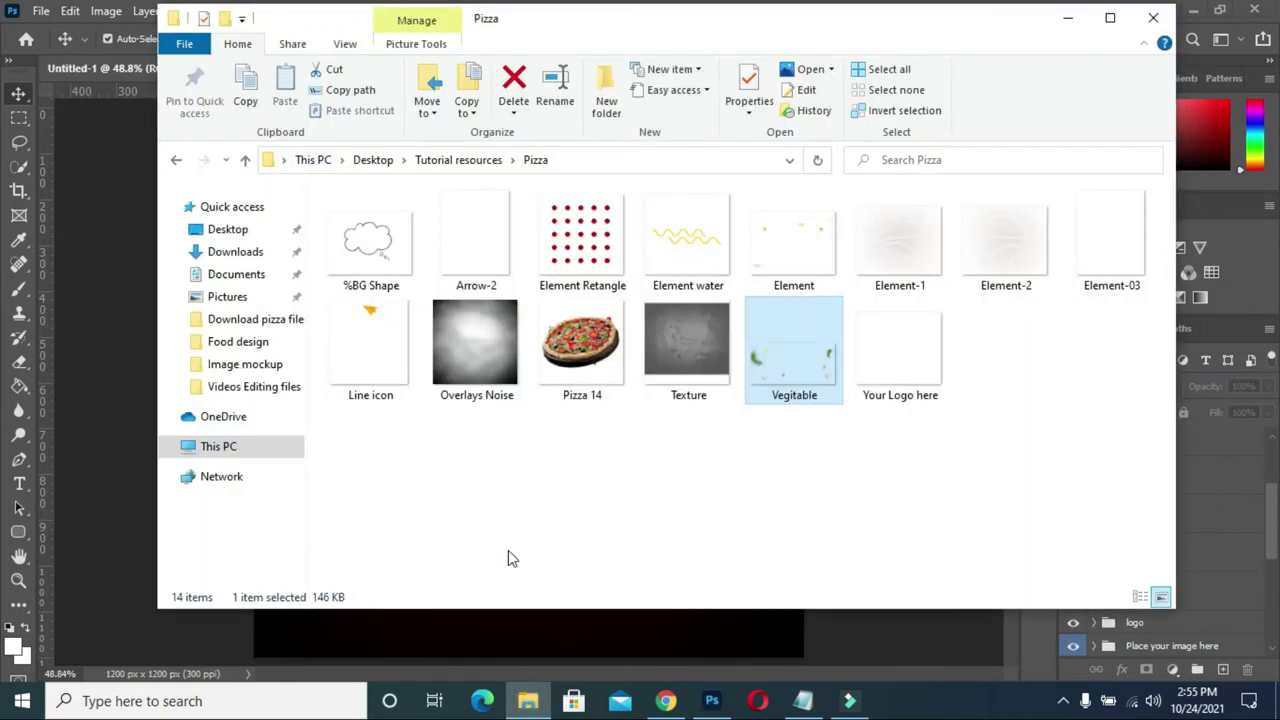
Place Arrow-2.png small at the lower left, beside the pink swirl below the pizza.
click(488, 255)
drag(488, 258, 124, 428)
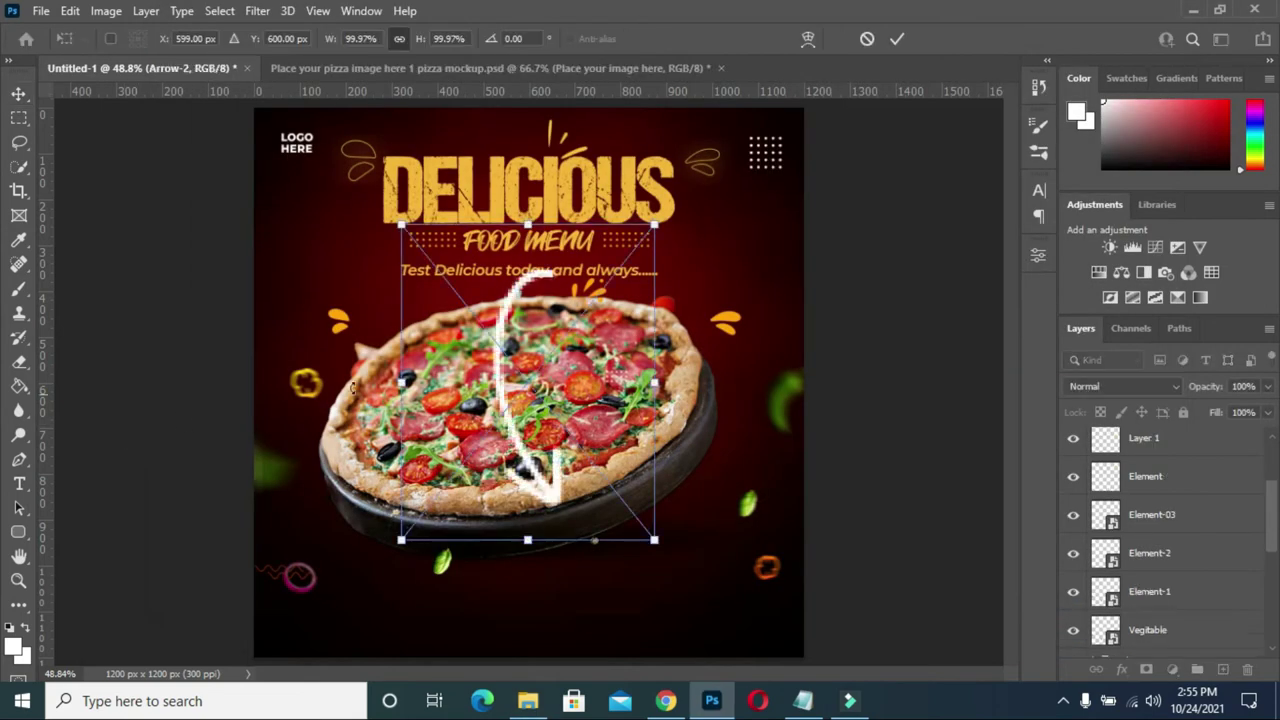
drag(655, 228, 452, 481)
scroll(385, 632, up, 2)
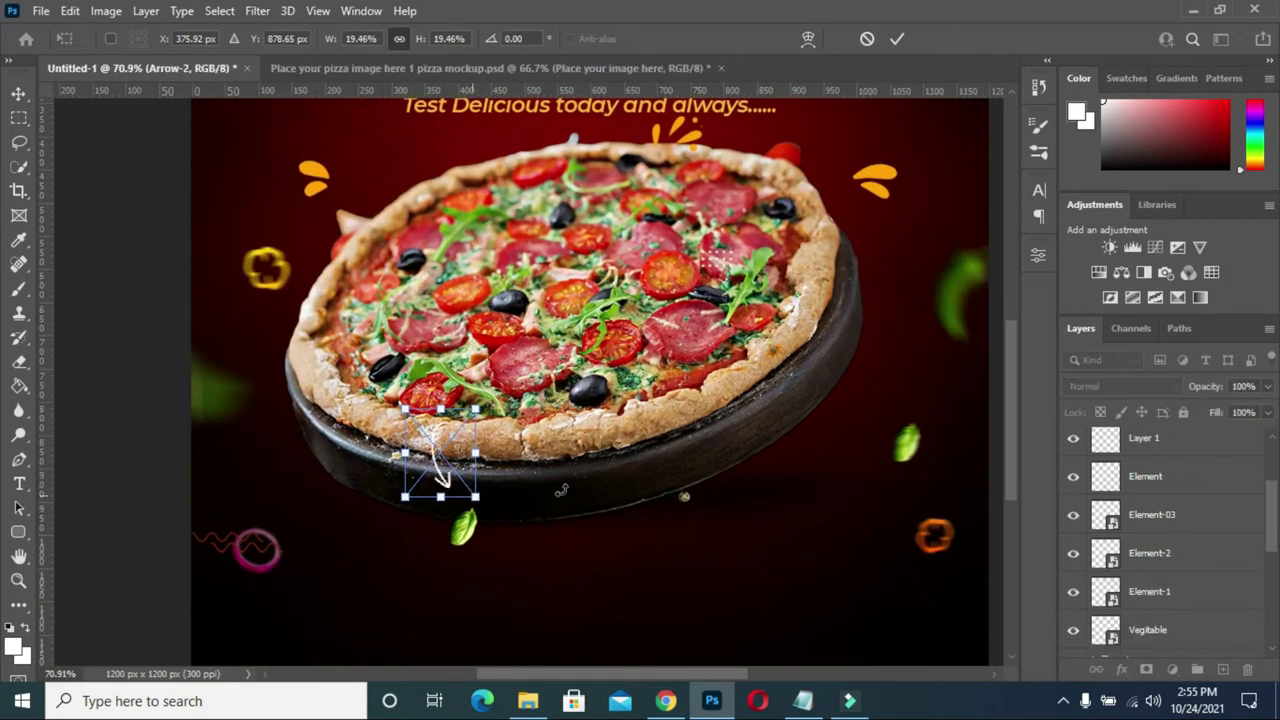
drag(1008, 421, 1001, 452)
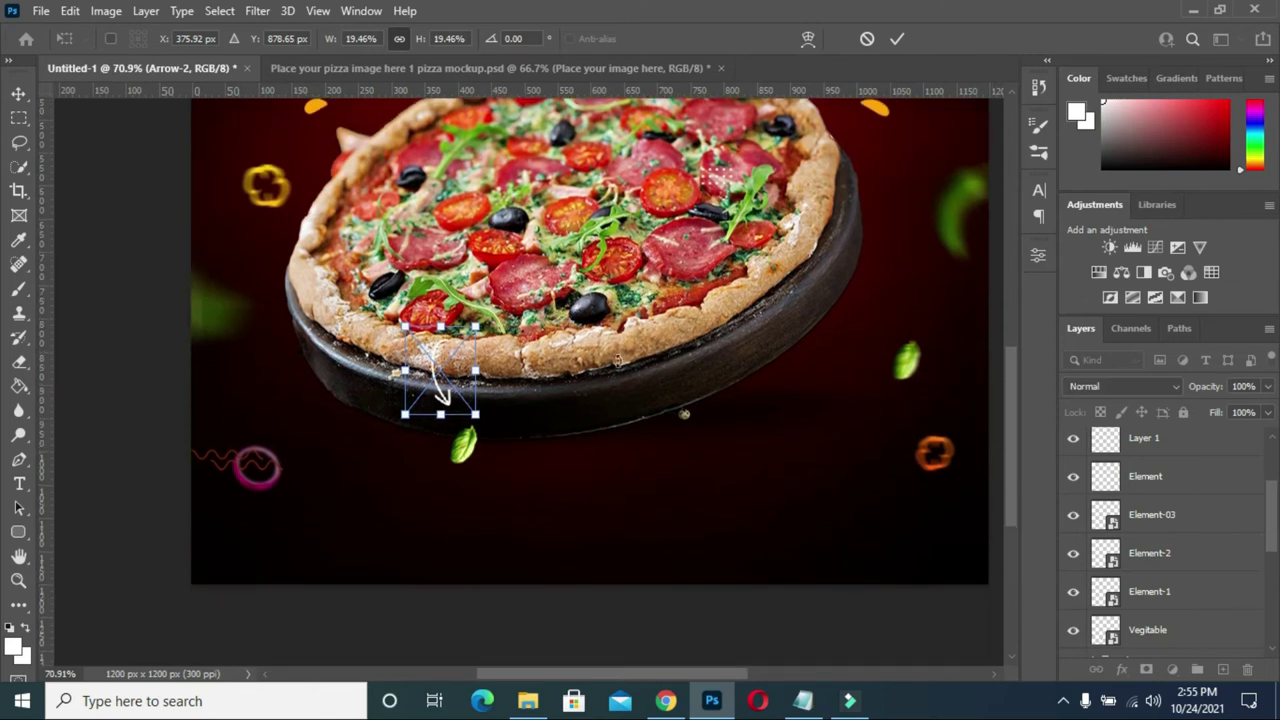
drag(421, 381, 321, 473)
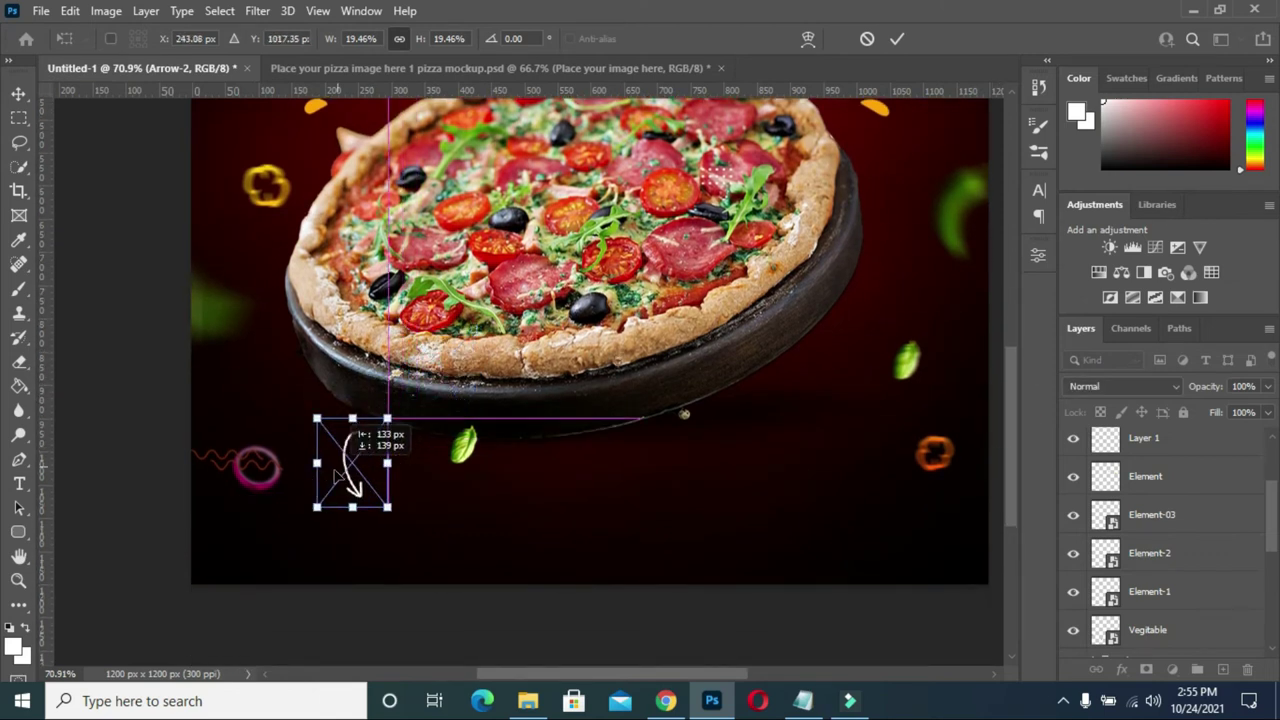
drag(321, 478, 313, 477)
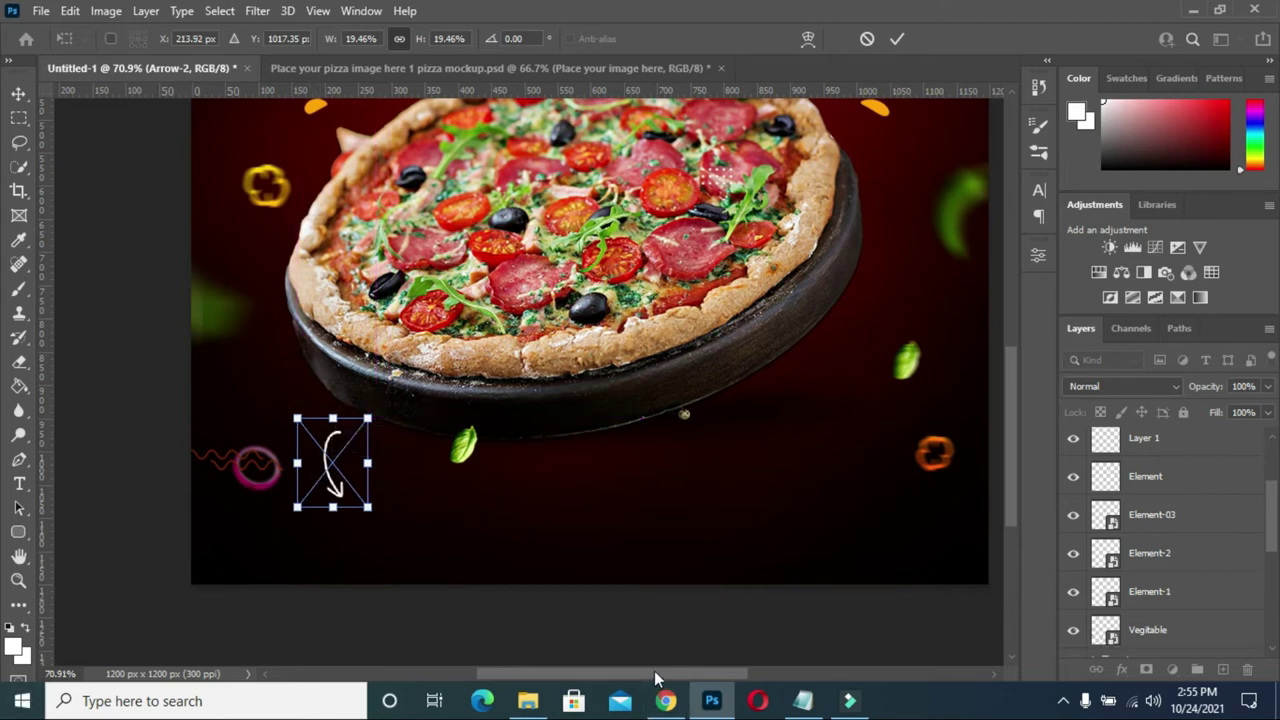
drag(655, 673, 682, 672)
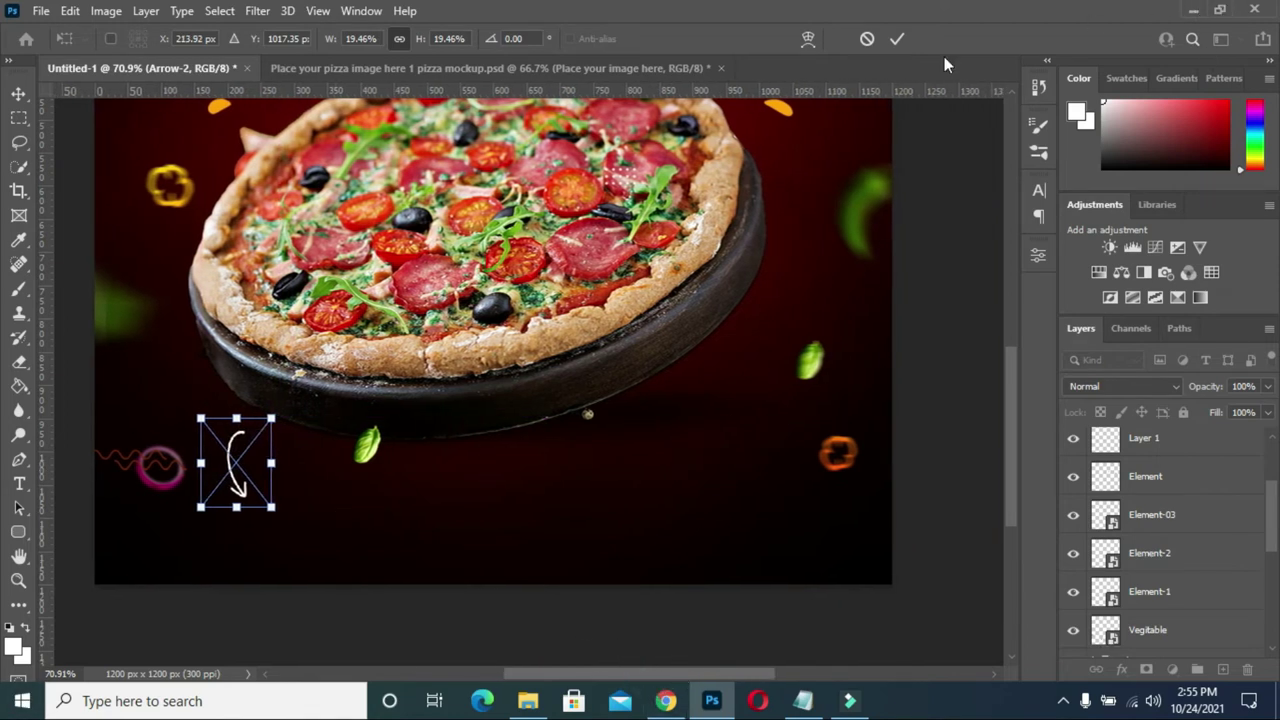
click(897, 38)
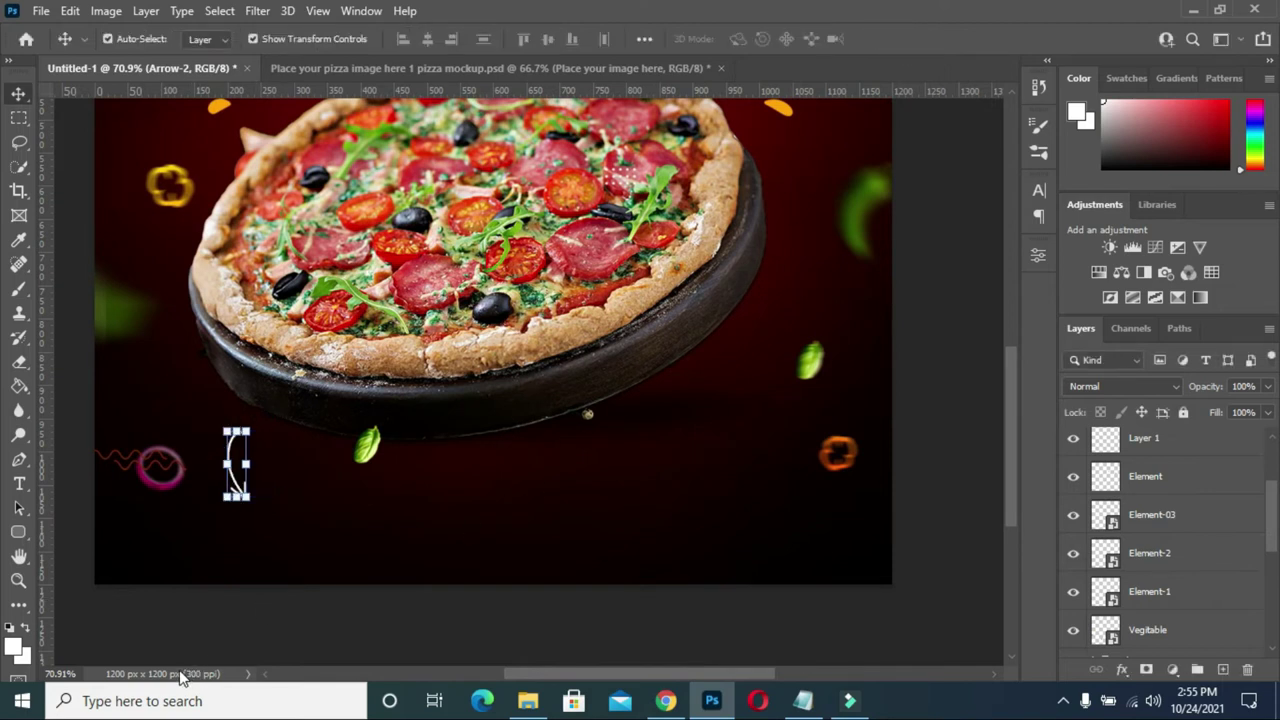
Place the Line icon image, shrunk small, below the pizza's lower right.
click(528, 701)
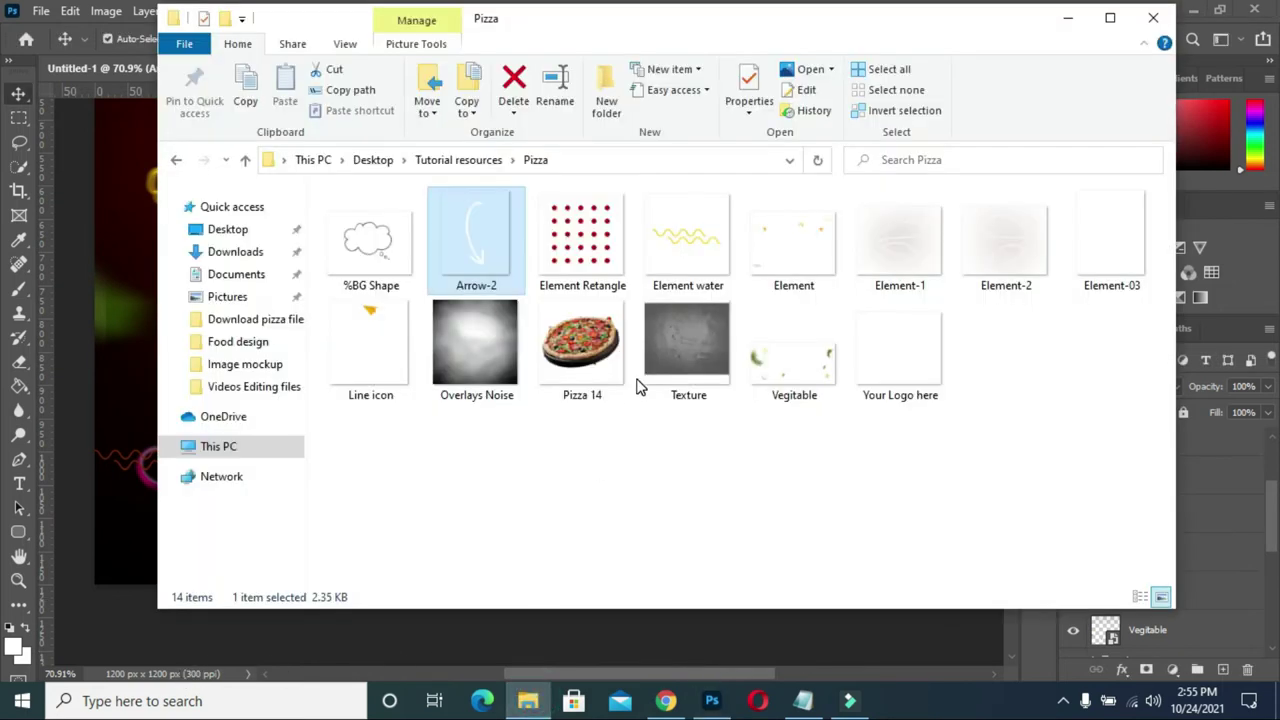
click(360, 372)
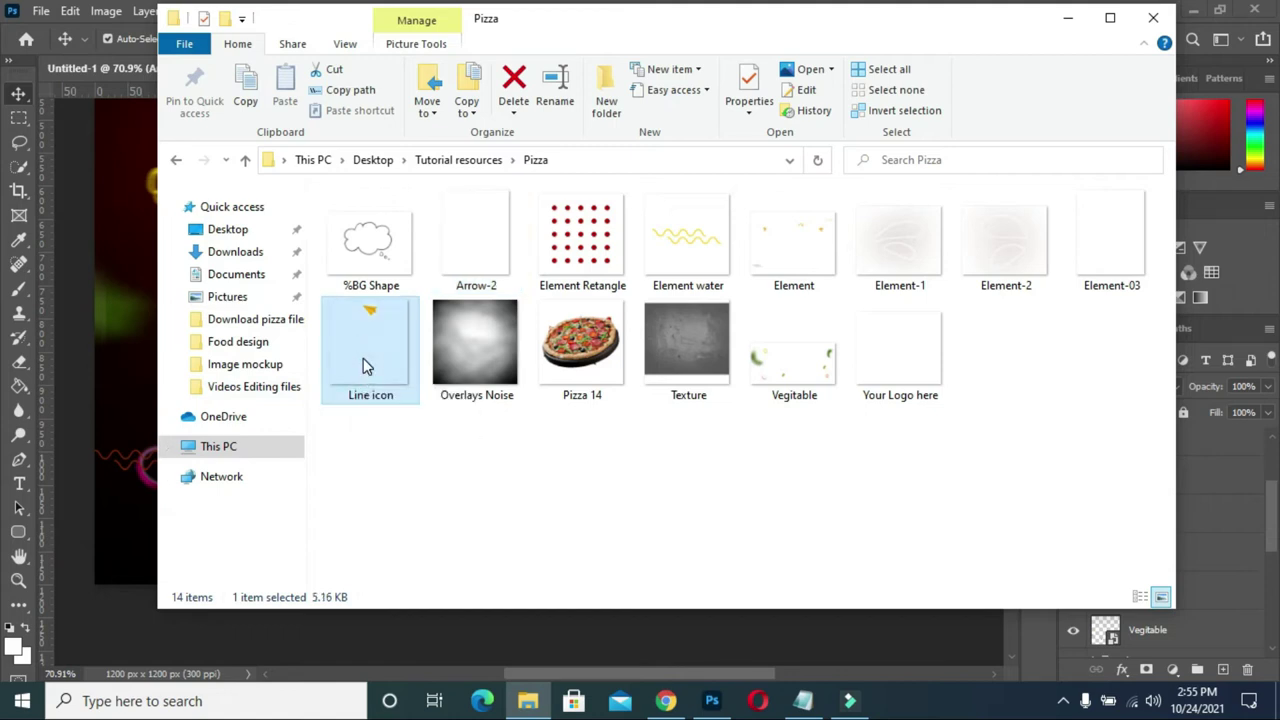
mouse_move(363, 358)
mouse_down()
mouse_move(137, 607)
mouse_move(134, 594)
mouse_up()
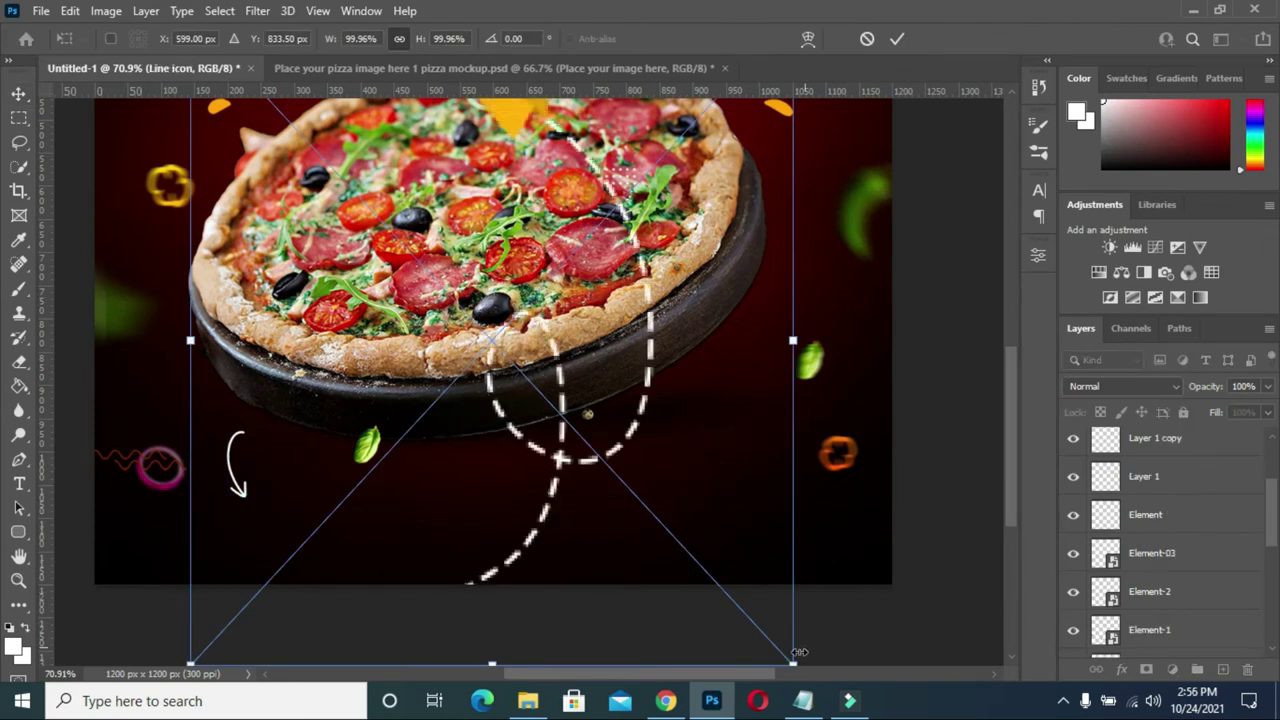
drag(793, 663, 514, 363)
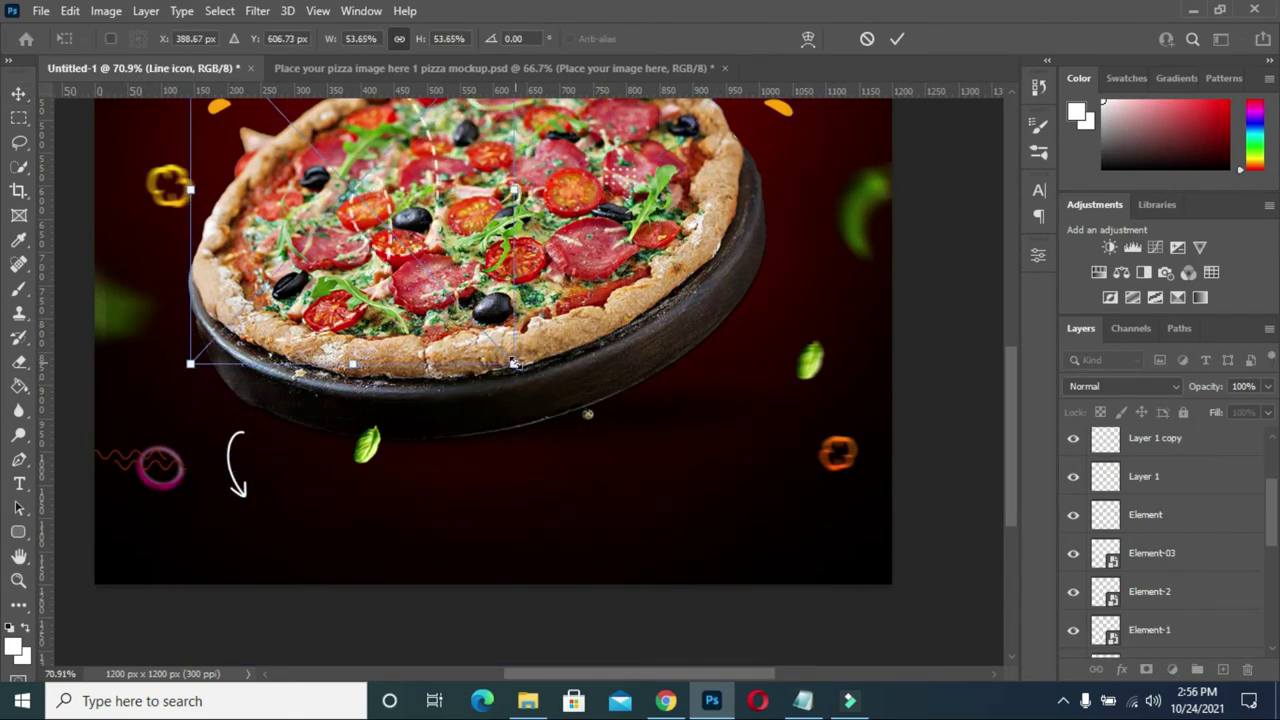
drag(420, 244, 719, 472)
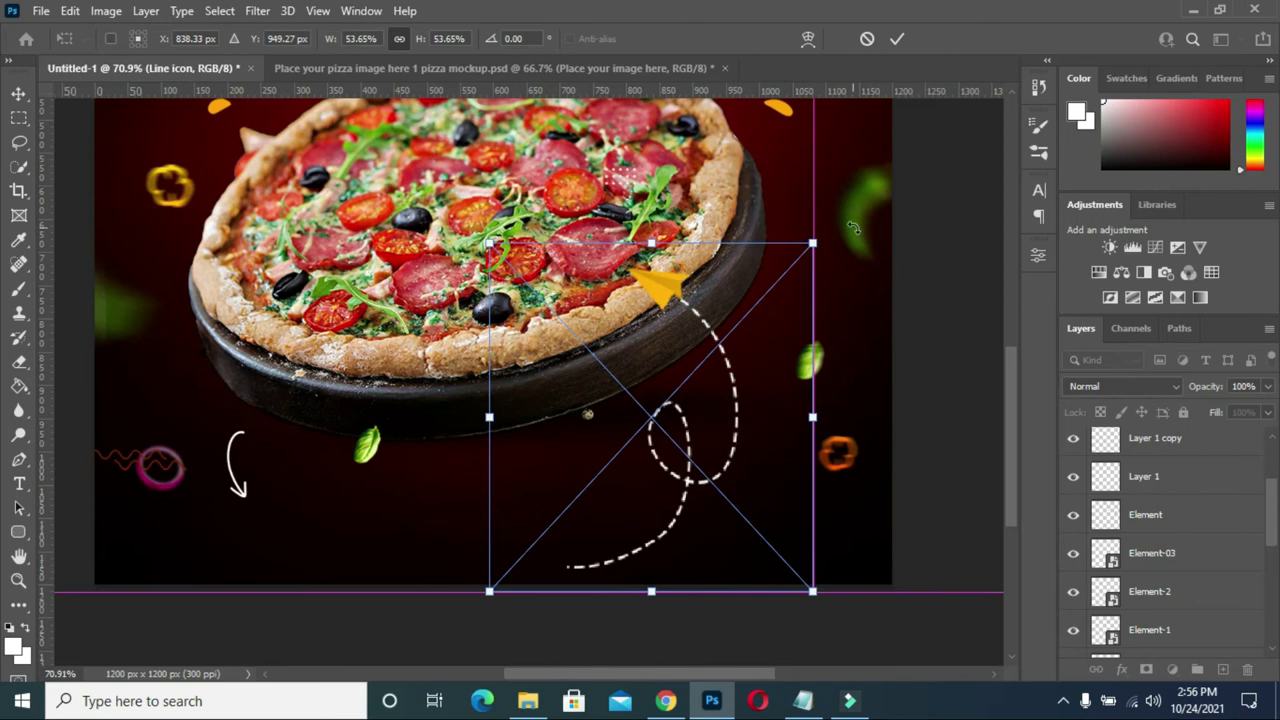
mouse_move(814, 240)
mouse_down()
mouse_move(668, 372)
mouse_move(605, 450)
mouse_move(597, 503)
mouse_move(737, 377)
mouse_move(765, 369)
mouse_move(797, 404)
mouse_move(796, 450)
mouse_move(752, 377)
mouse_up()
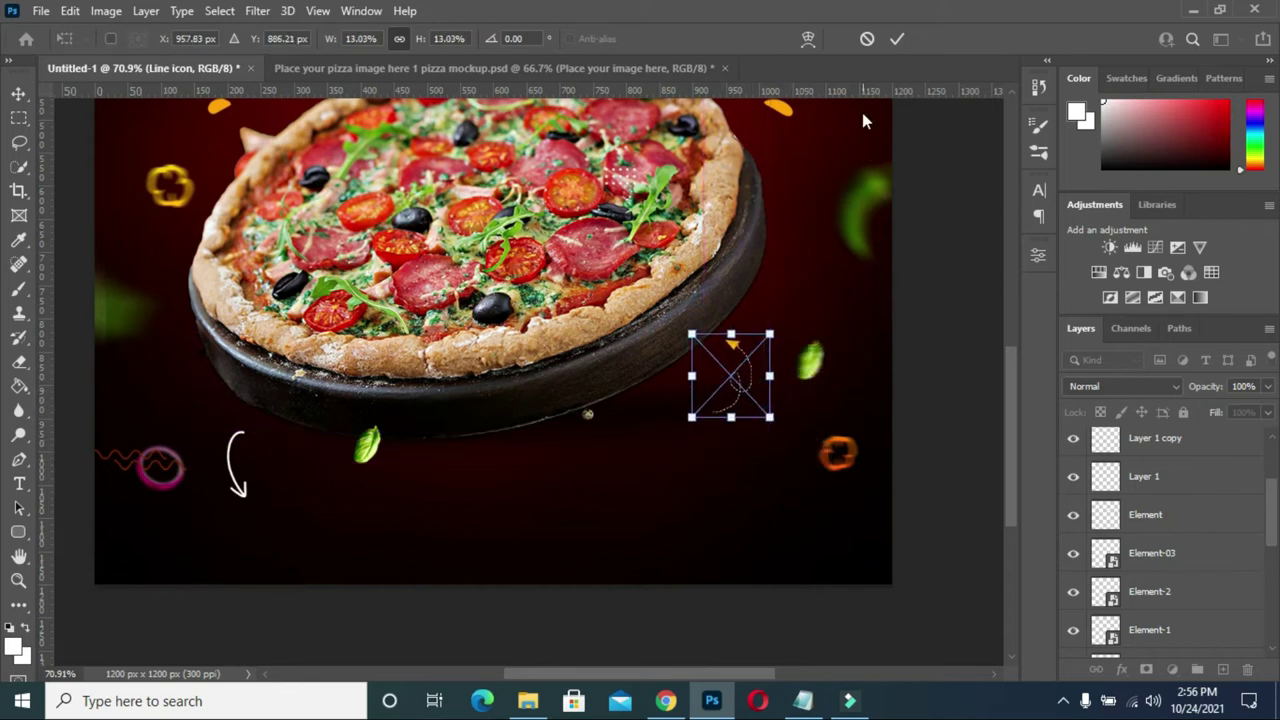
click(898, 40)
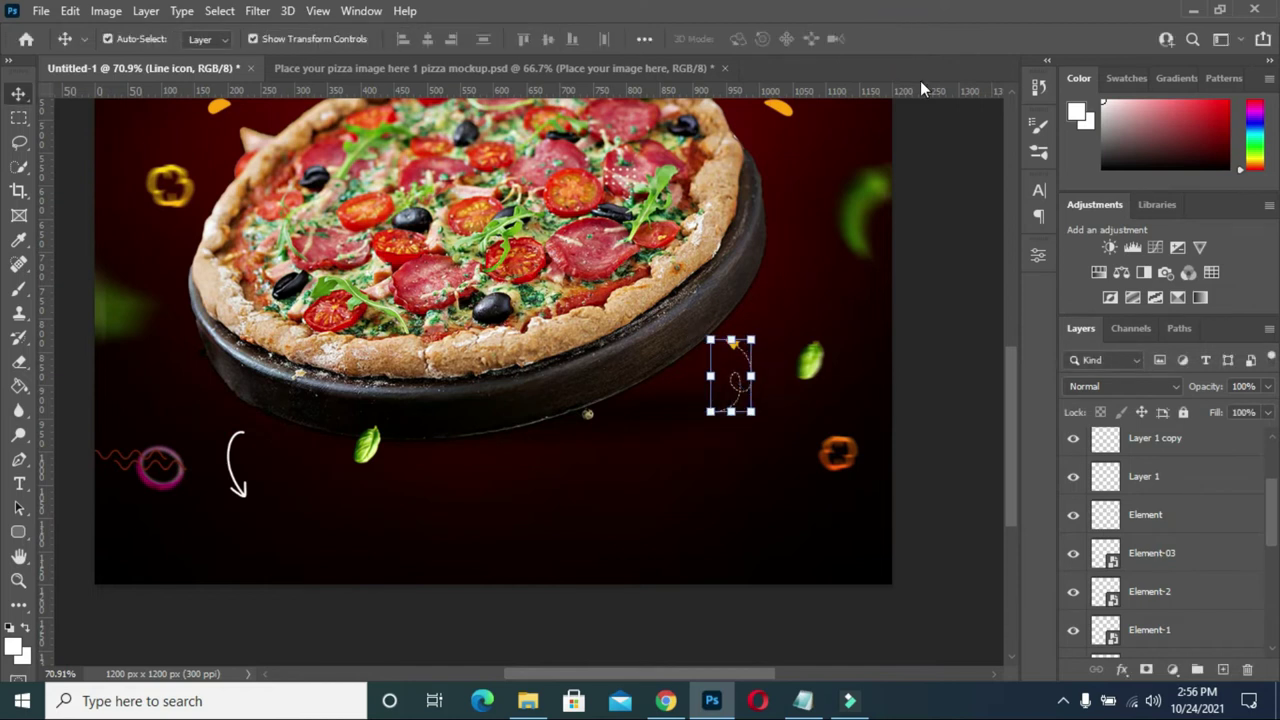
Fit the poster in view and enlarge the dotted arrow slightly by its corner.
key(ctrl+0)
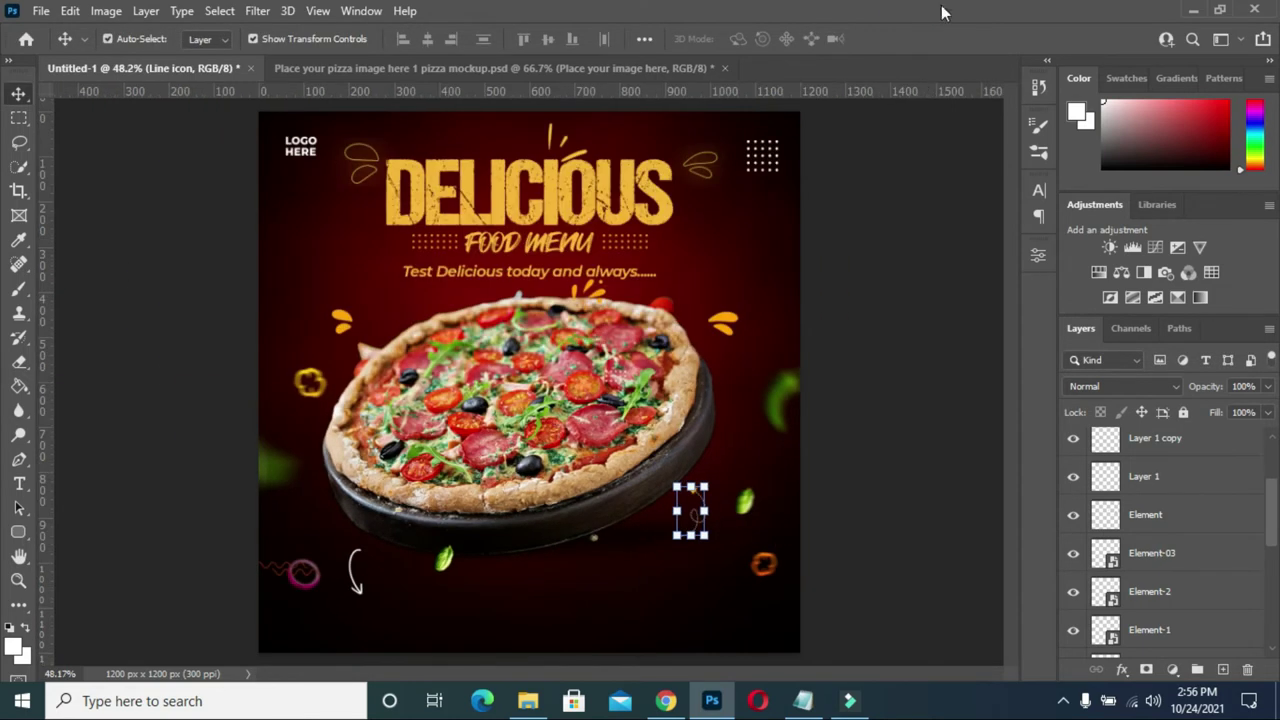
drag(675, 537, 675, 557)
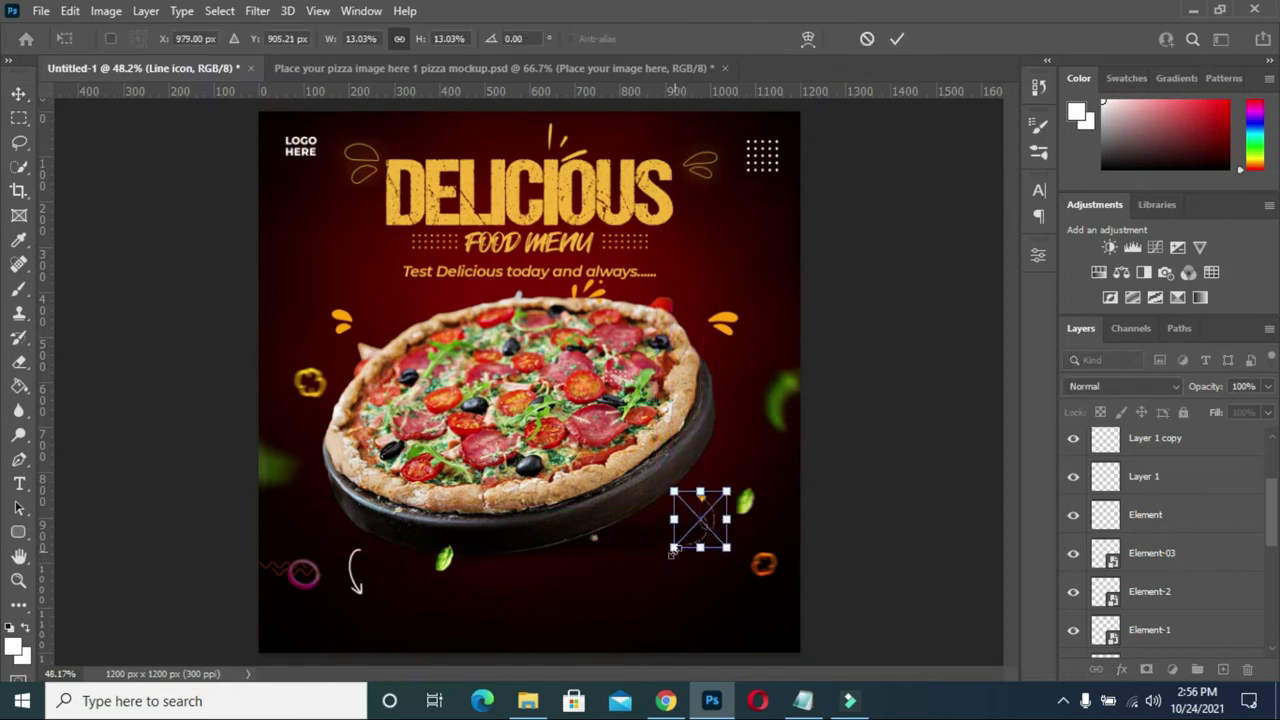
drag(675, 557, 648, 575)
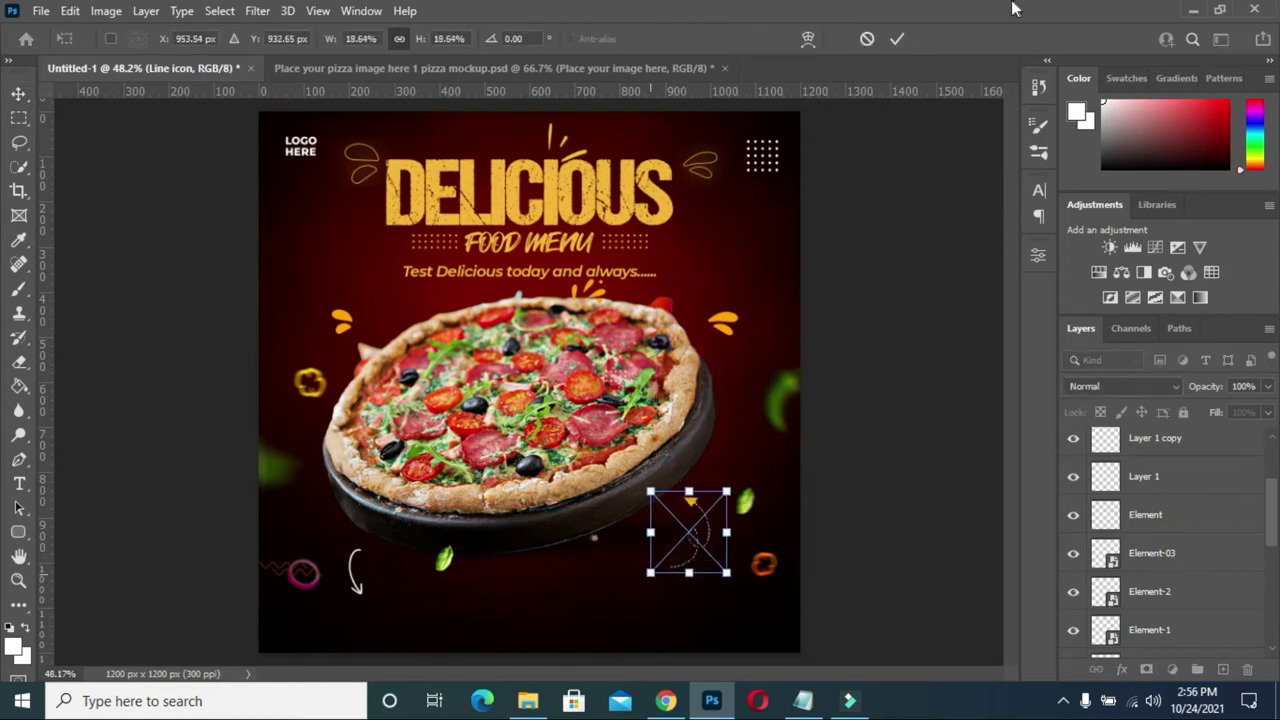
click(898, 40)
click(948, 266)
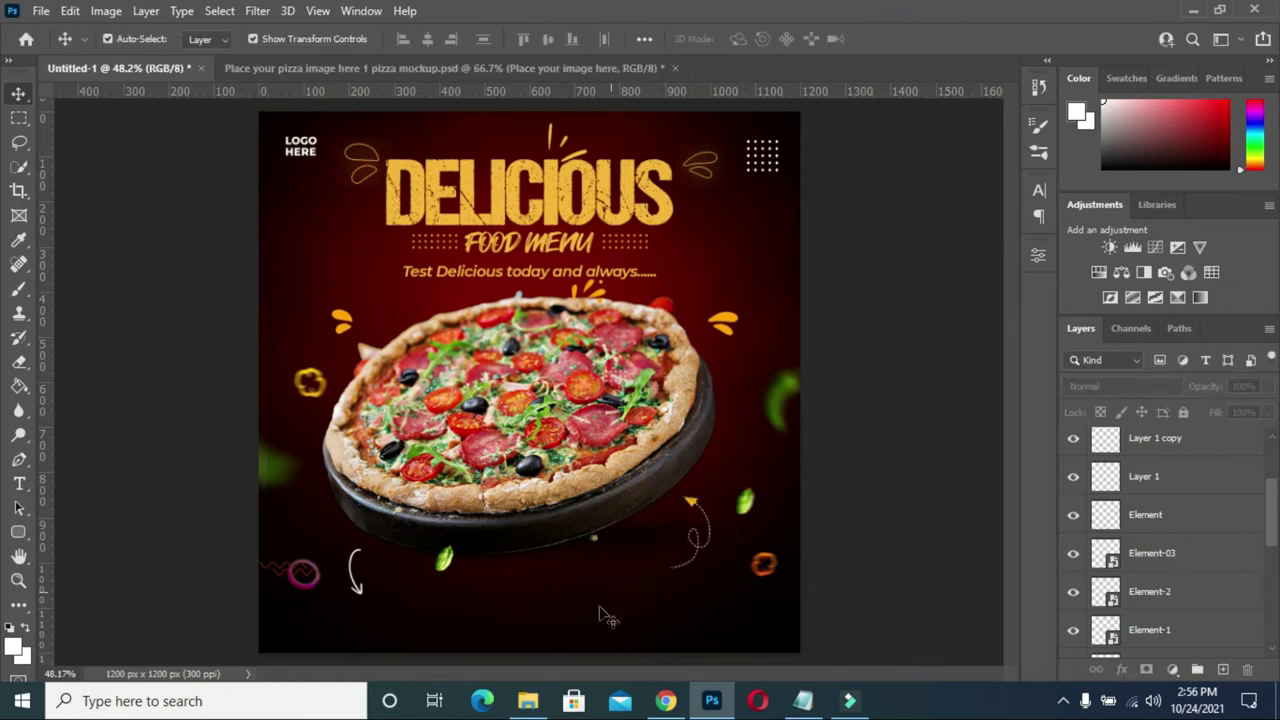
Place %BG Shape from the Pizza folder, scaled to about a third, left of the headline.
click(528, 700)
click(362, 255)
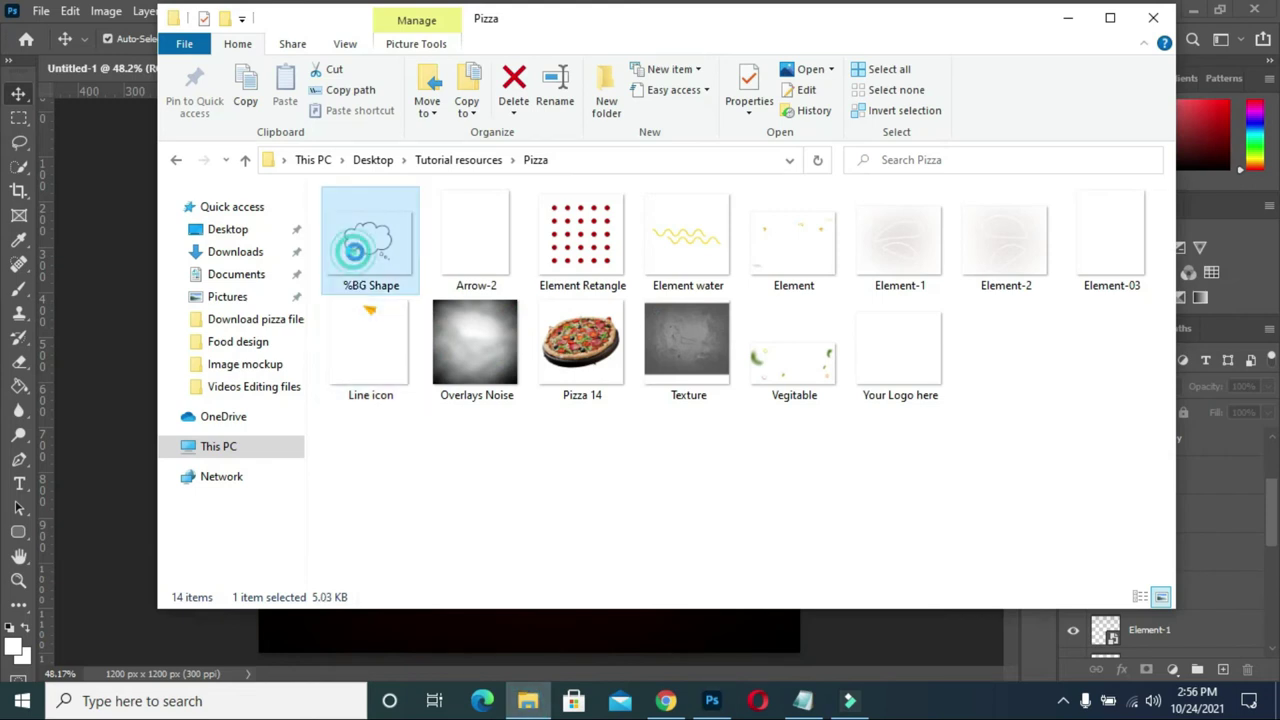
drag(361, 246, 123, 402)
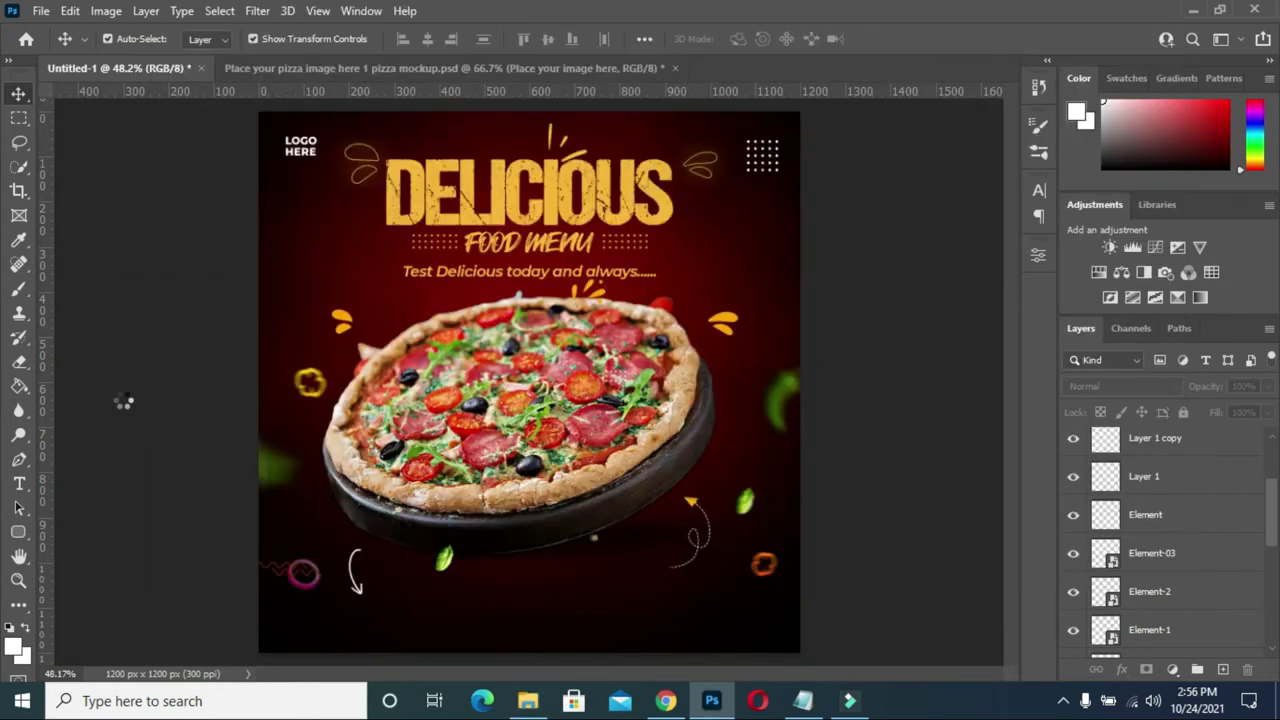
drag(797, 175, 522, 381)
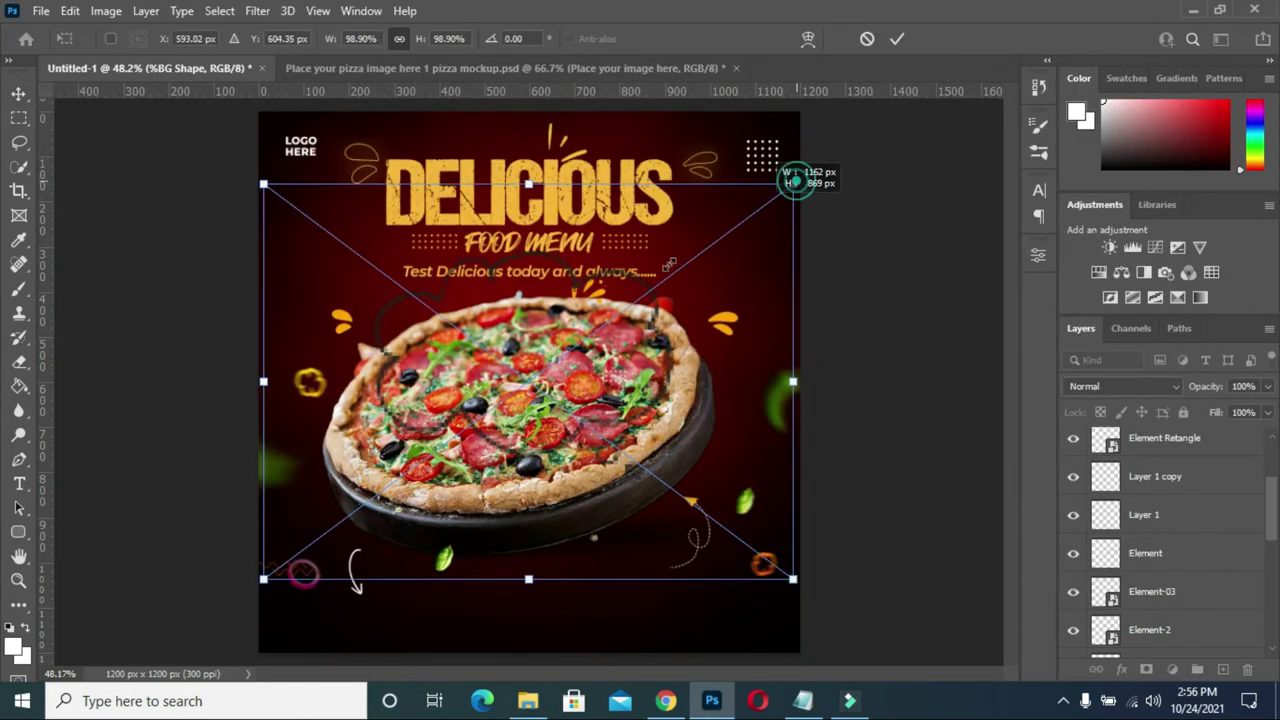
drag(303, 483, 259, 271)
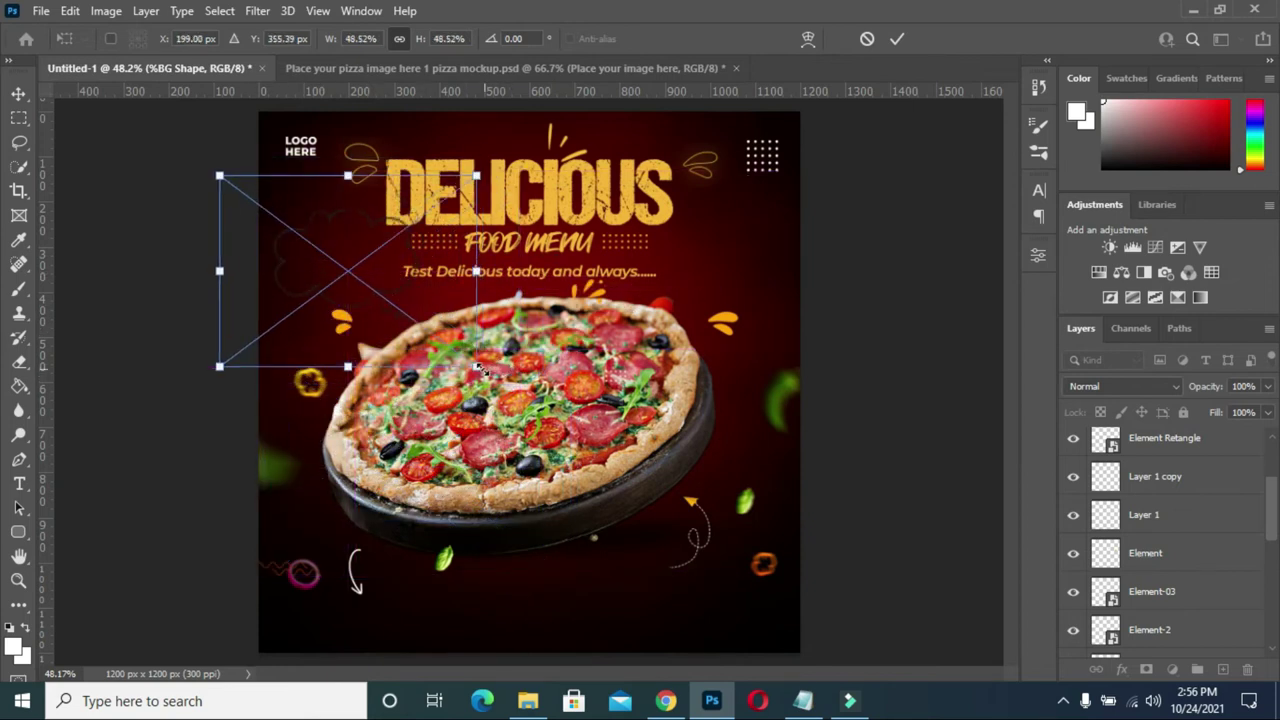
drag(475, 367, 408, 316)
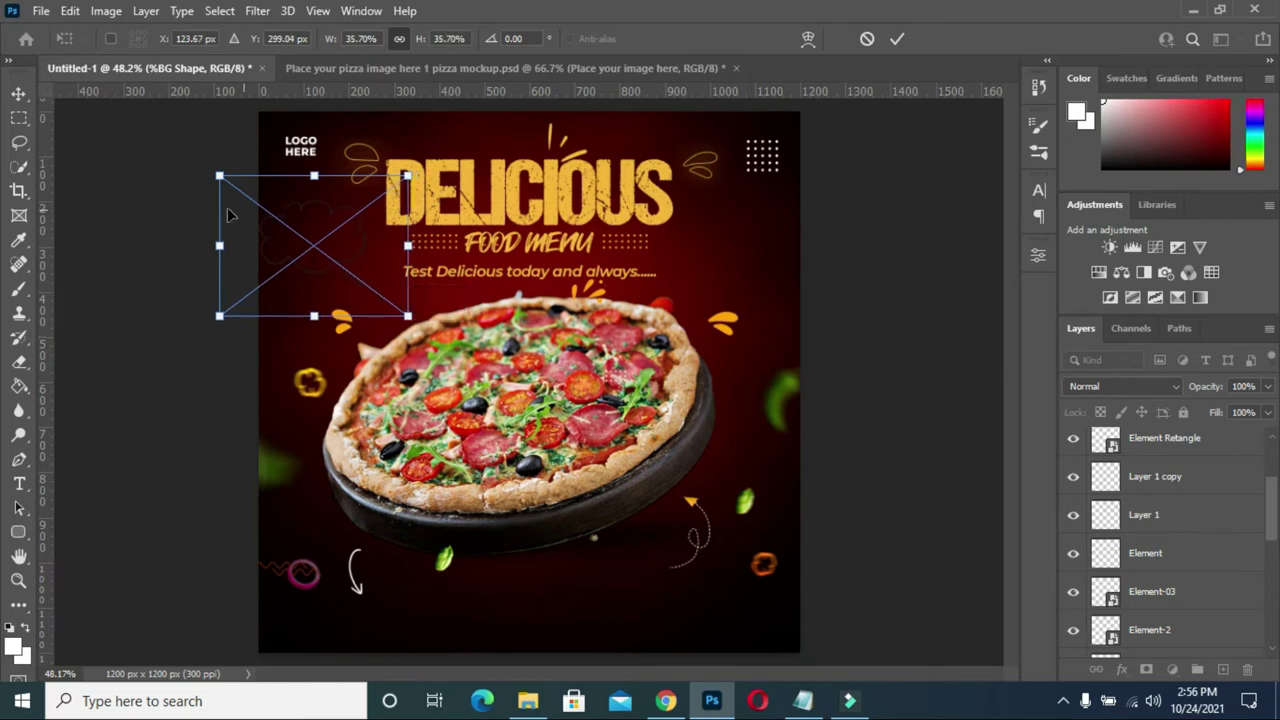
drag(221, 177, 253, 201)
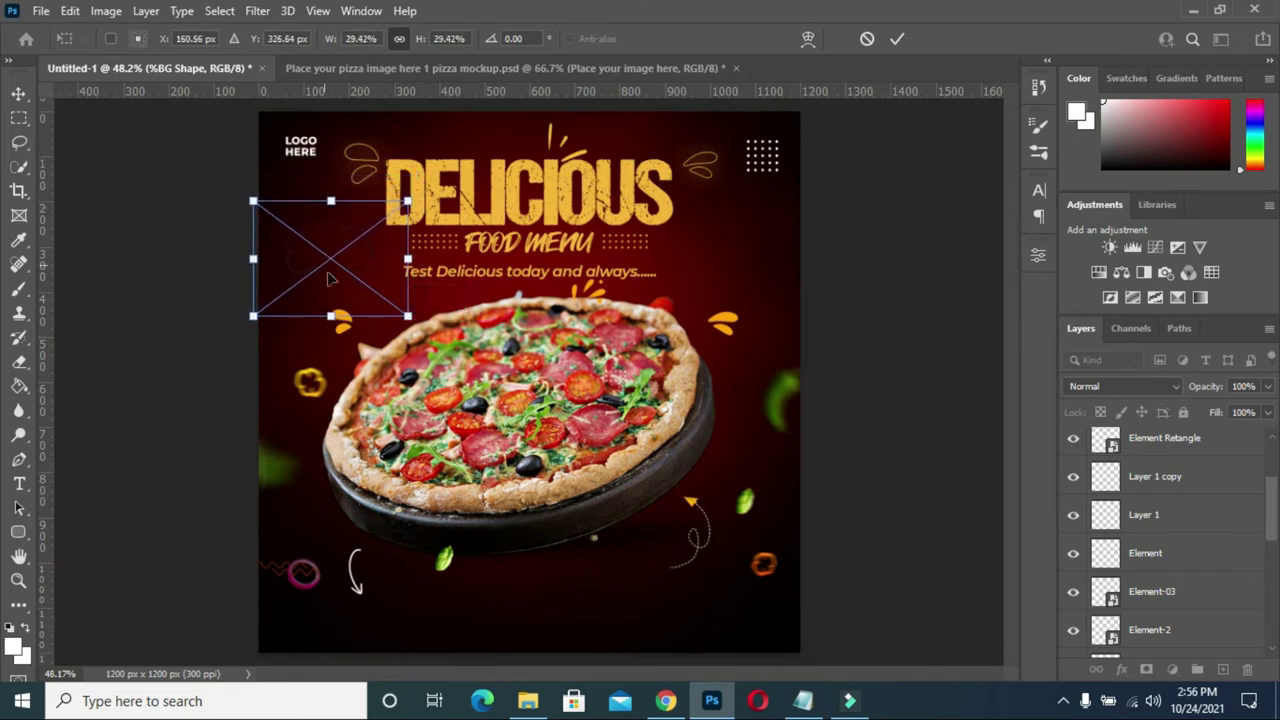
mouse_move(332, 318)
mouse_down()
mouse_move(338, 334)
mouse_move(347, 317)
mouse_move(333, 317)
mouse_up()
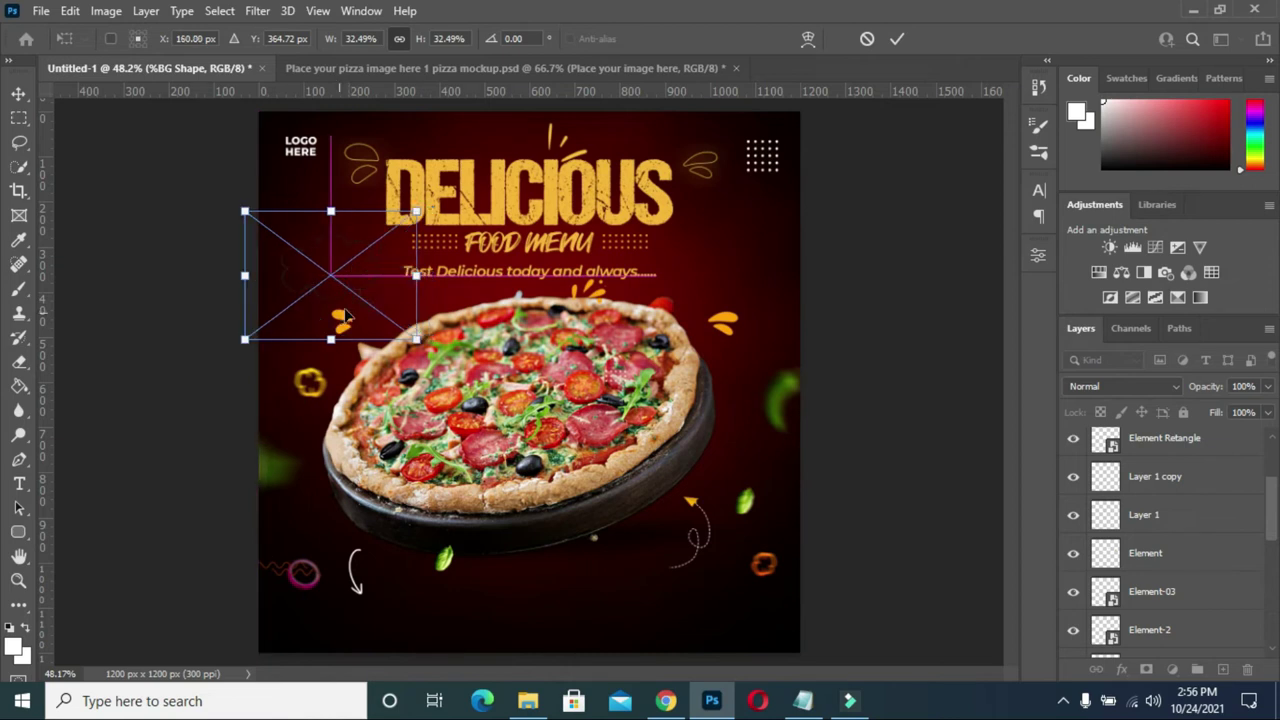
click(896, 39)
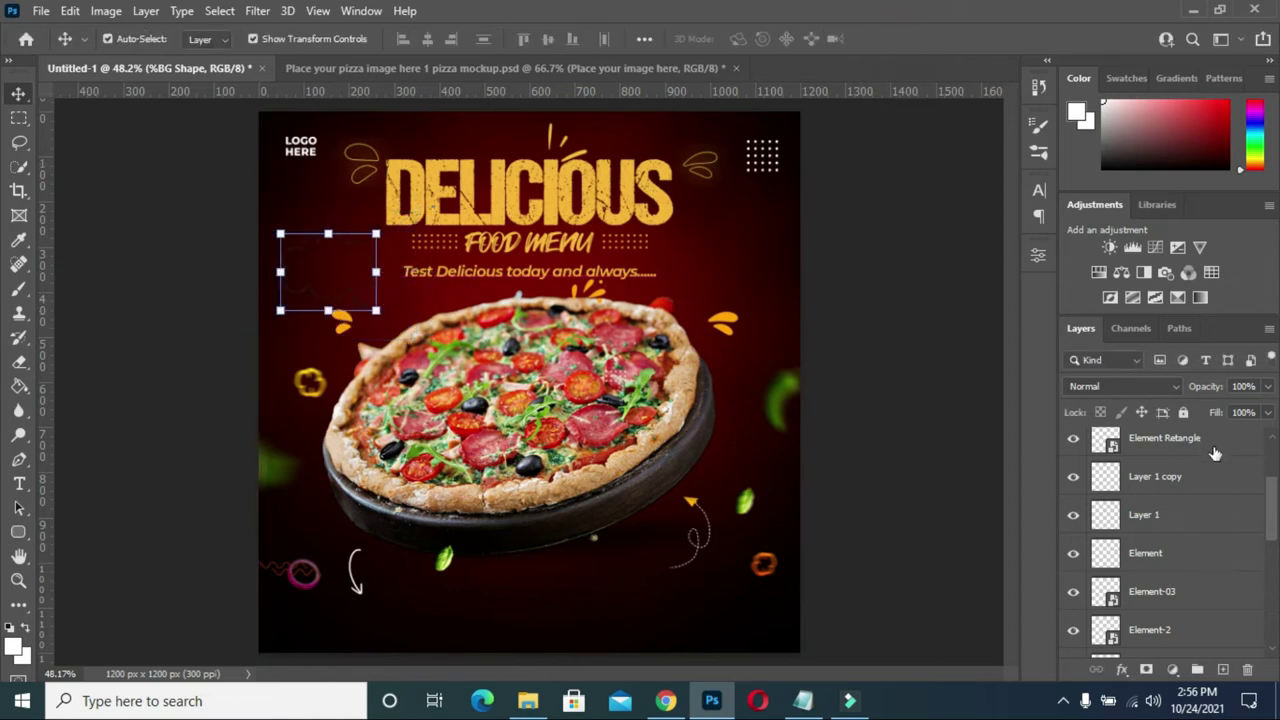
scroll(1125, 452, up, 3)
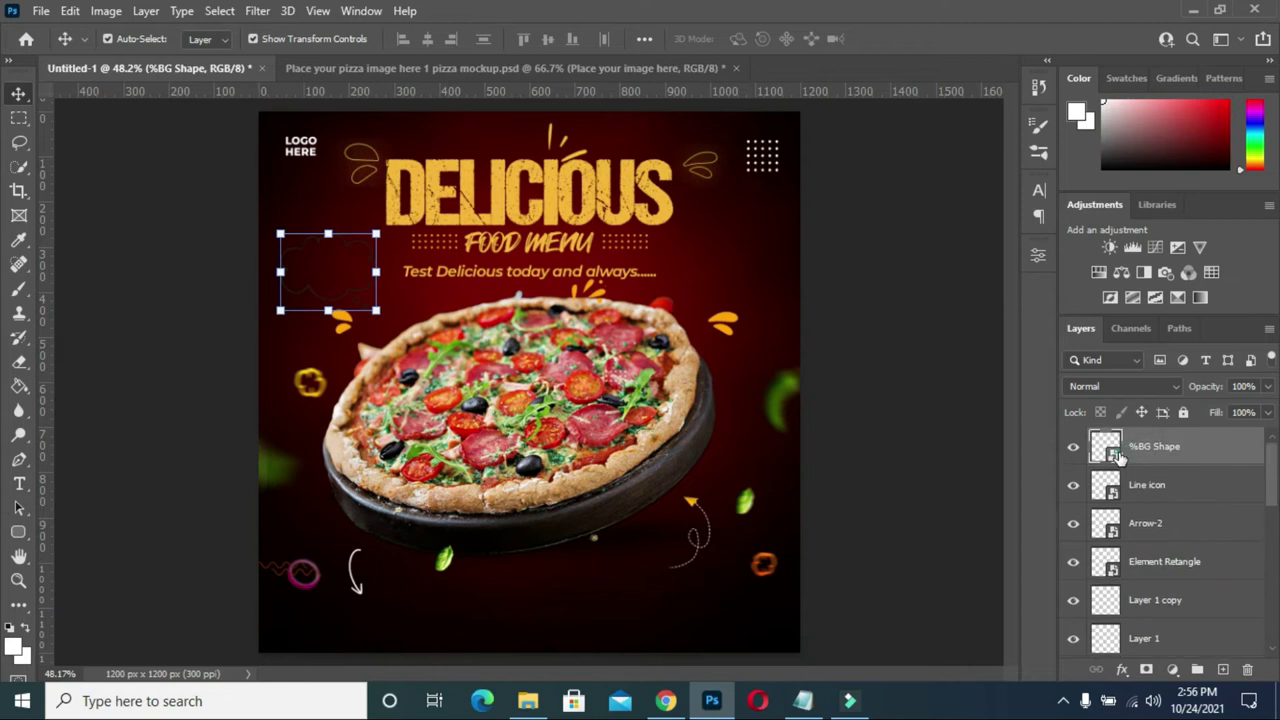
Give the %BG Shape cloud an orange #ff9f08 Color Overlay, then save and close the smart object.
double_click(1110, 448)
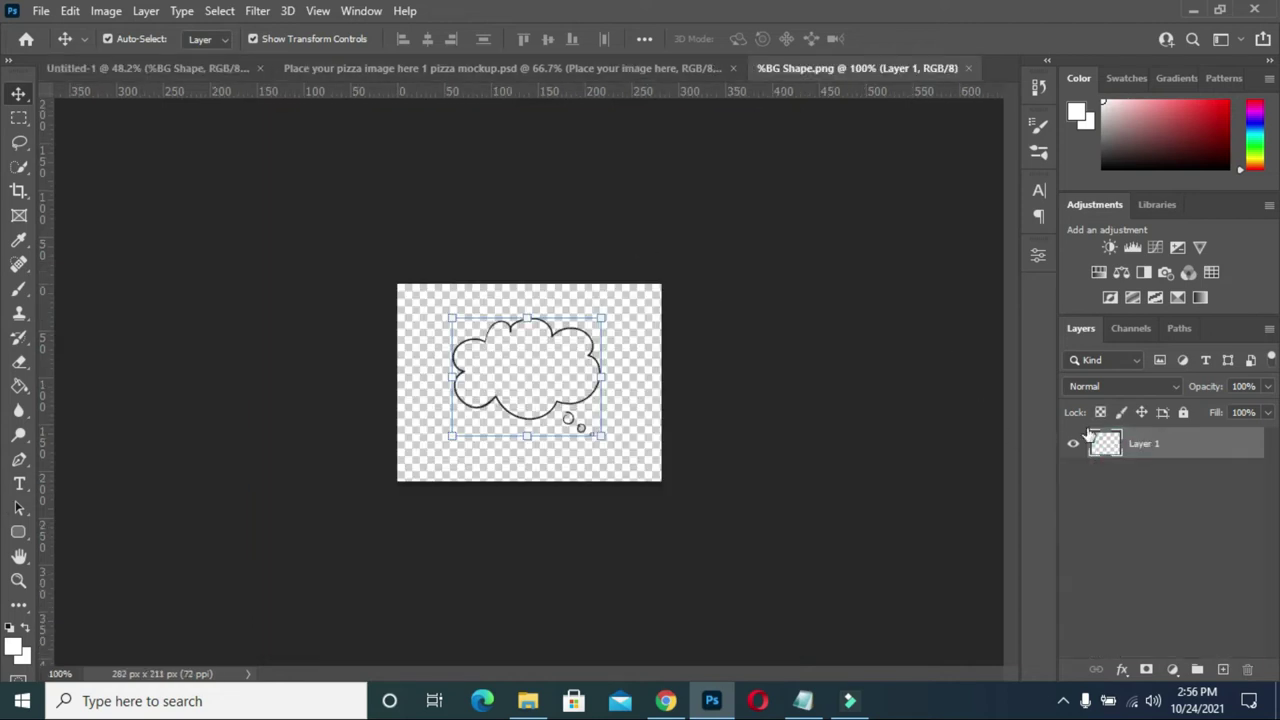
double_click(1106, 448)
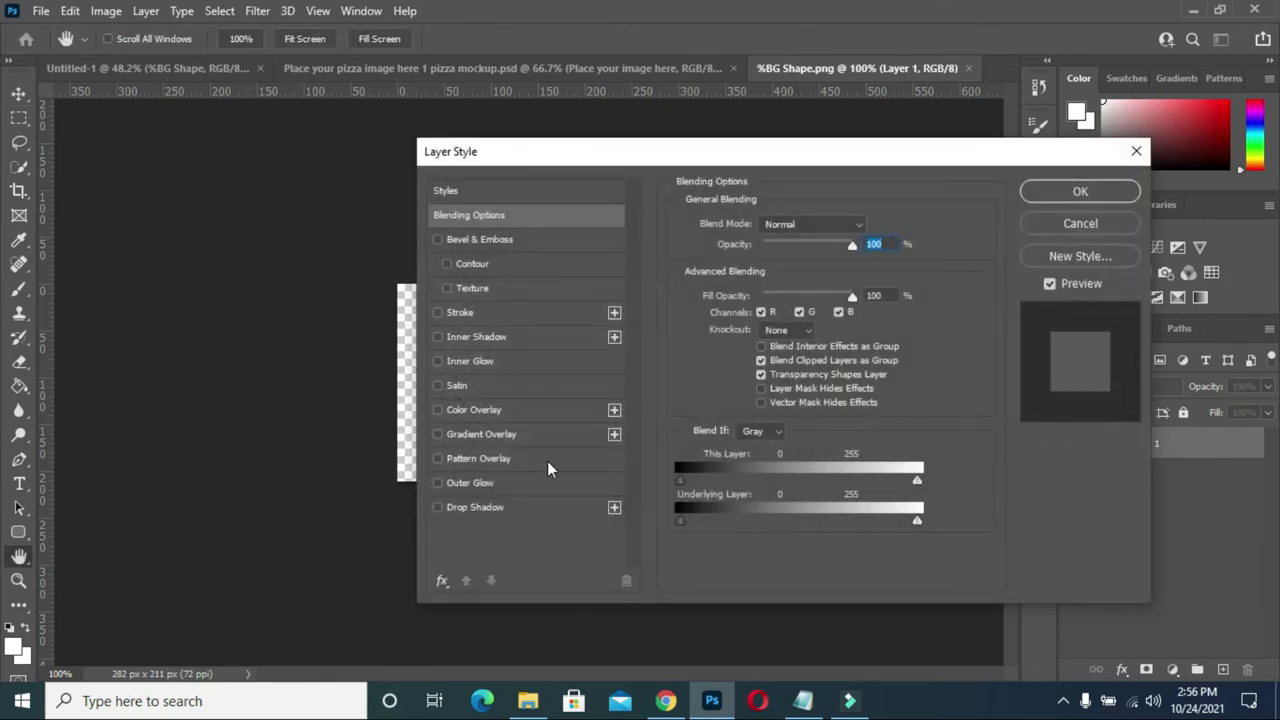
click(470, 409)
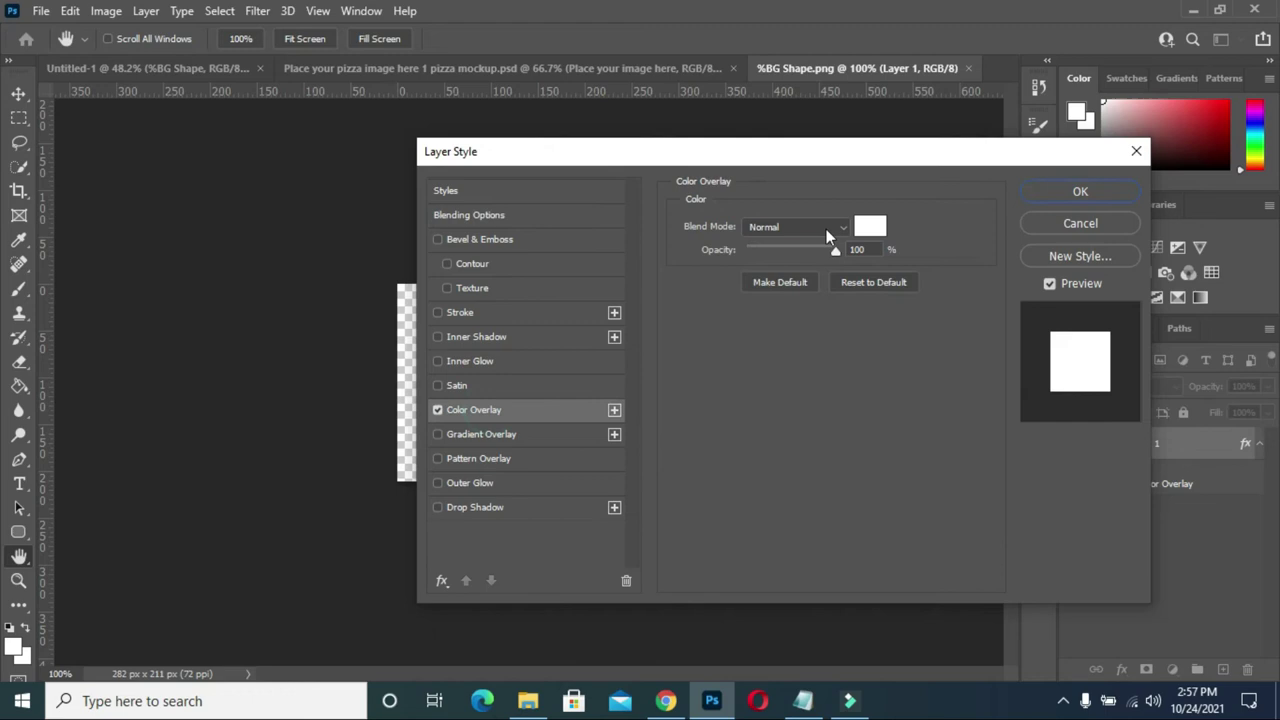
click(871, 229)
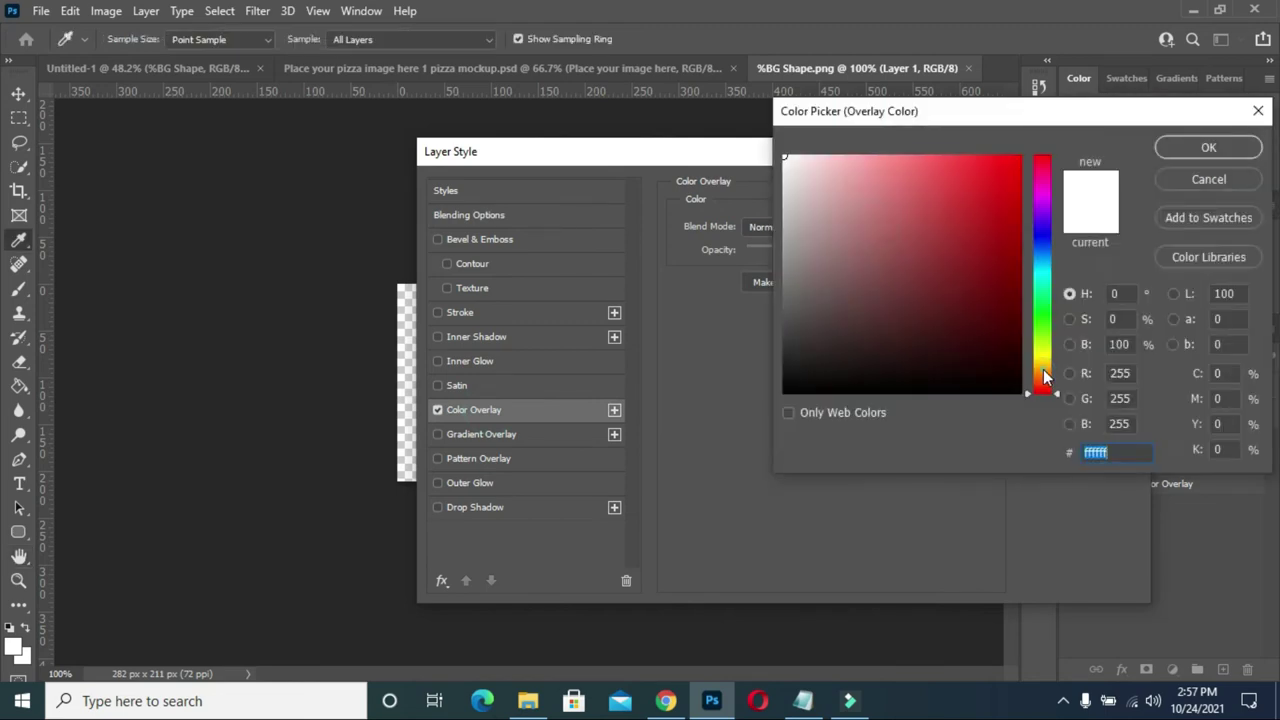
drag(1043, 376, 1040, 368)
drag(894, 187, 1015, 160)
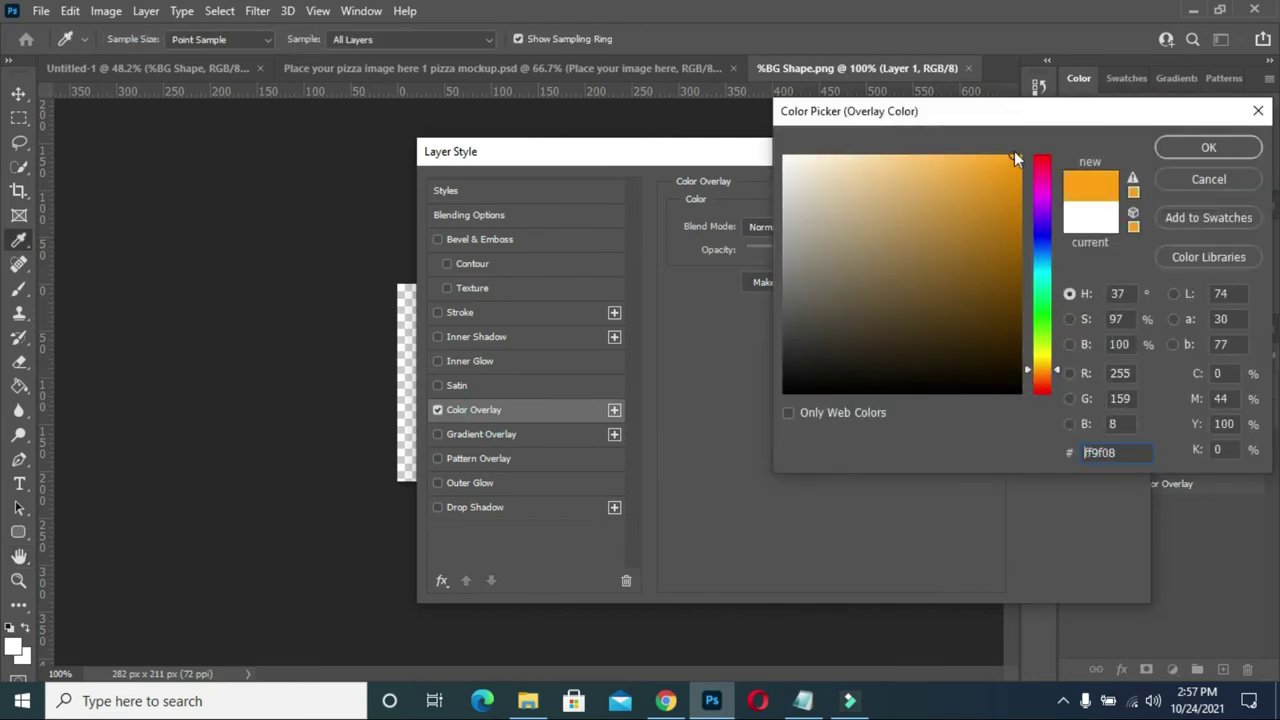
click(1243, 145)
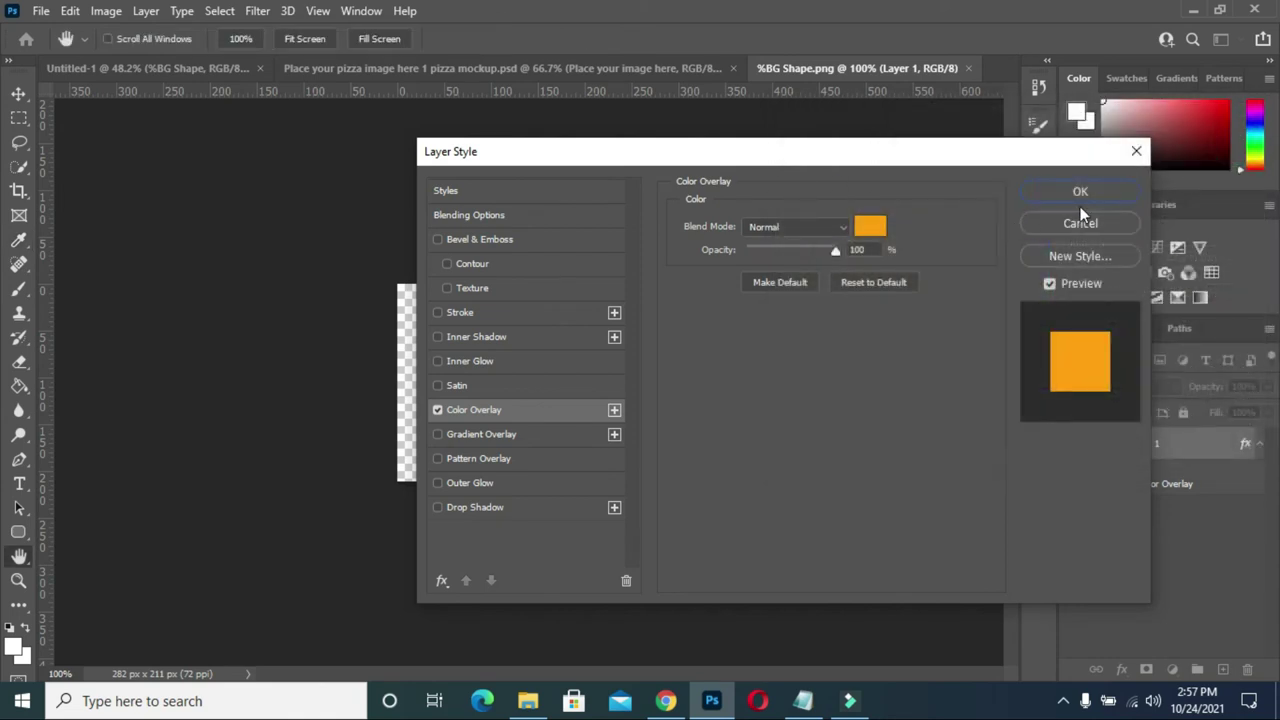
click(1080, 192)
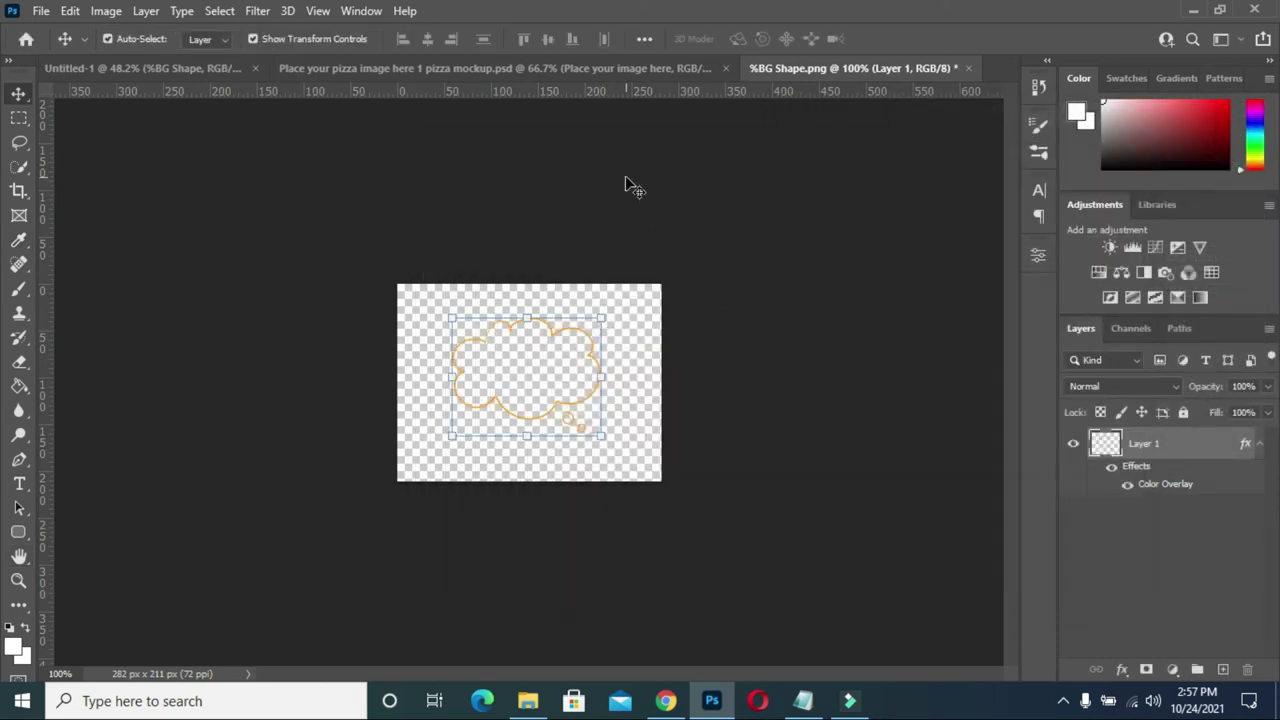
key(ctrl+s)
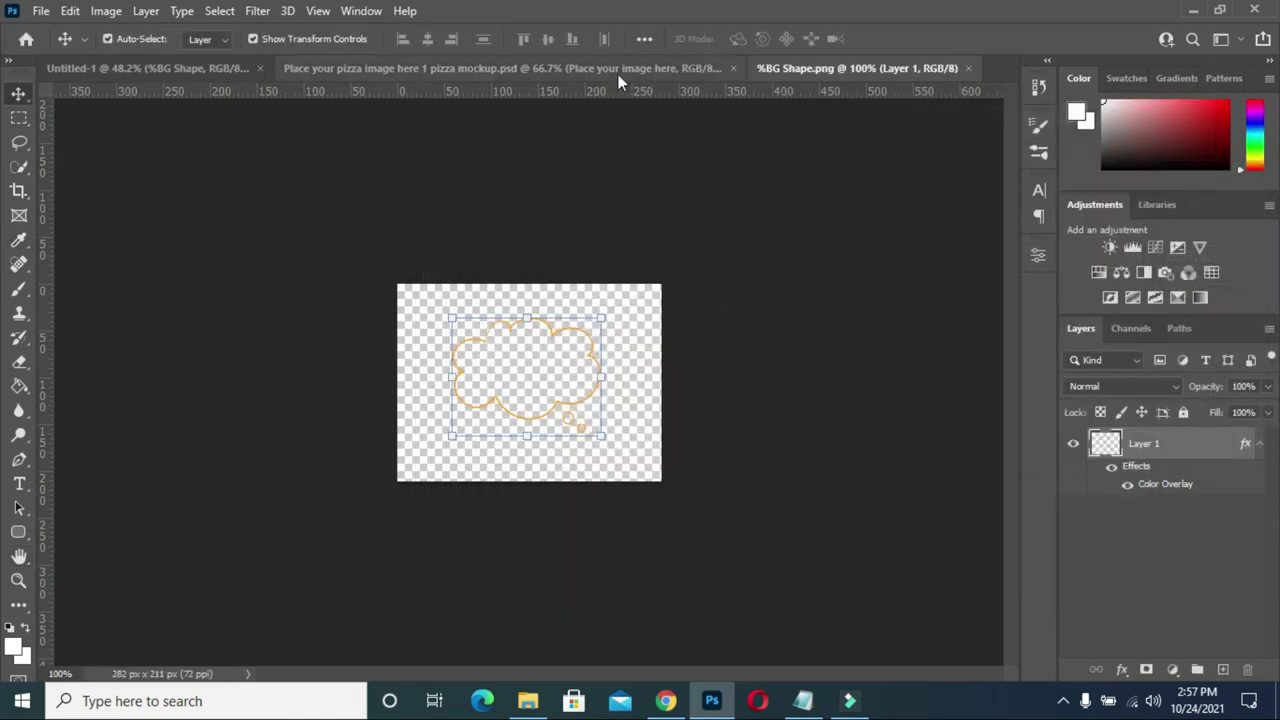
click(967, 68)
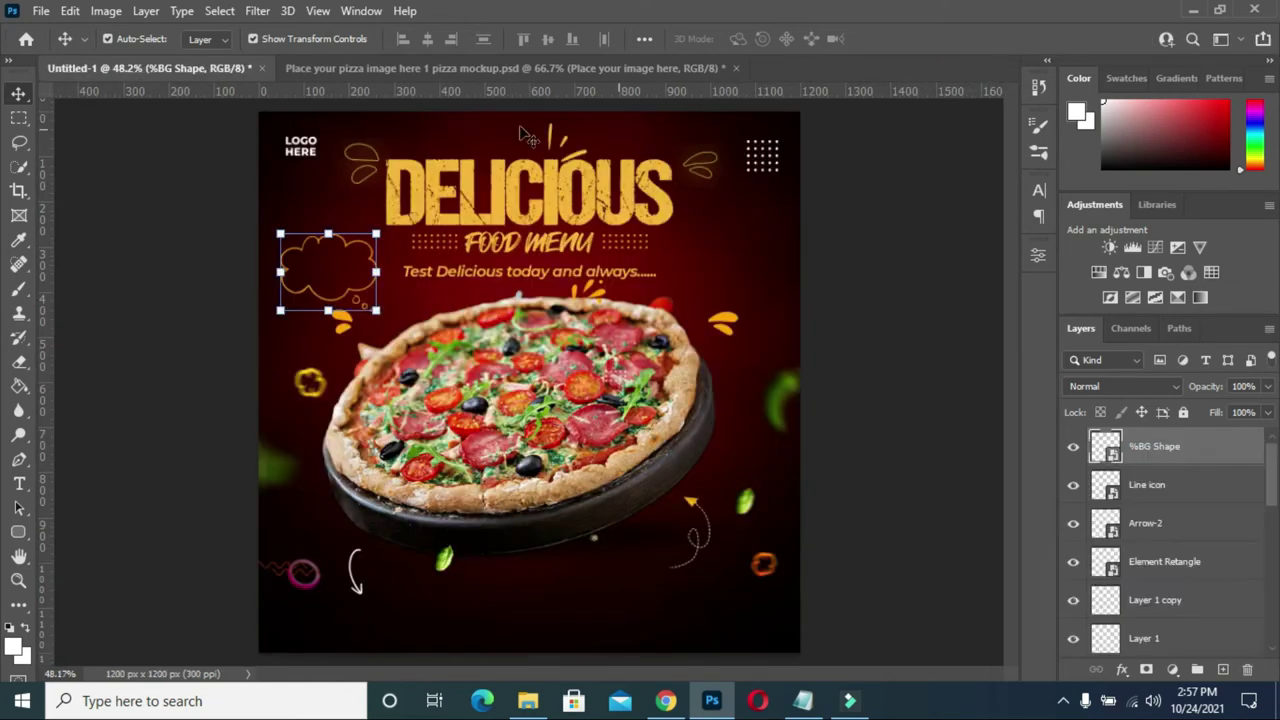
click(112, 290)
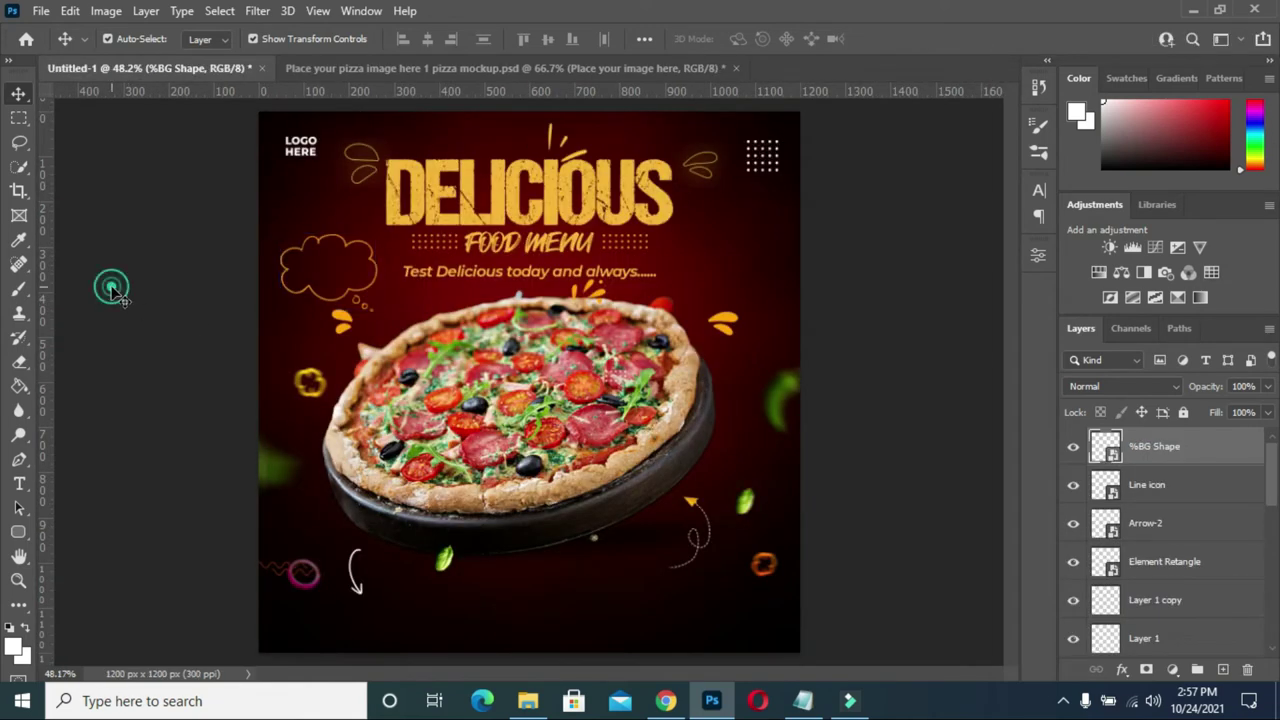
scroll(538, 245, down, 1)
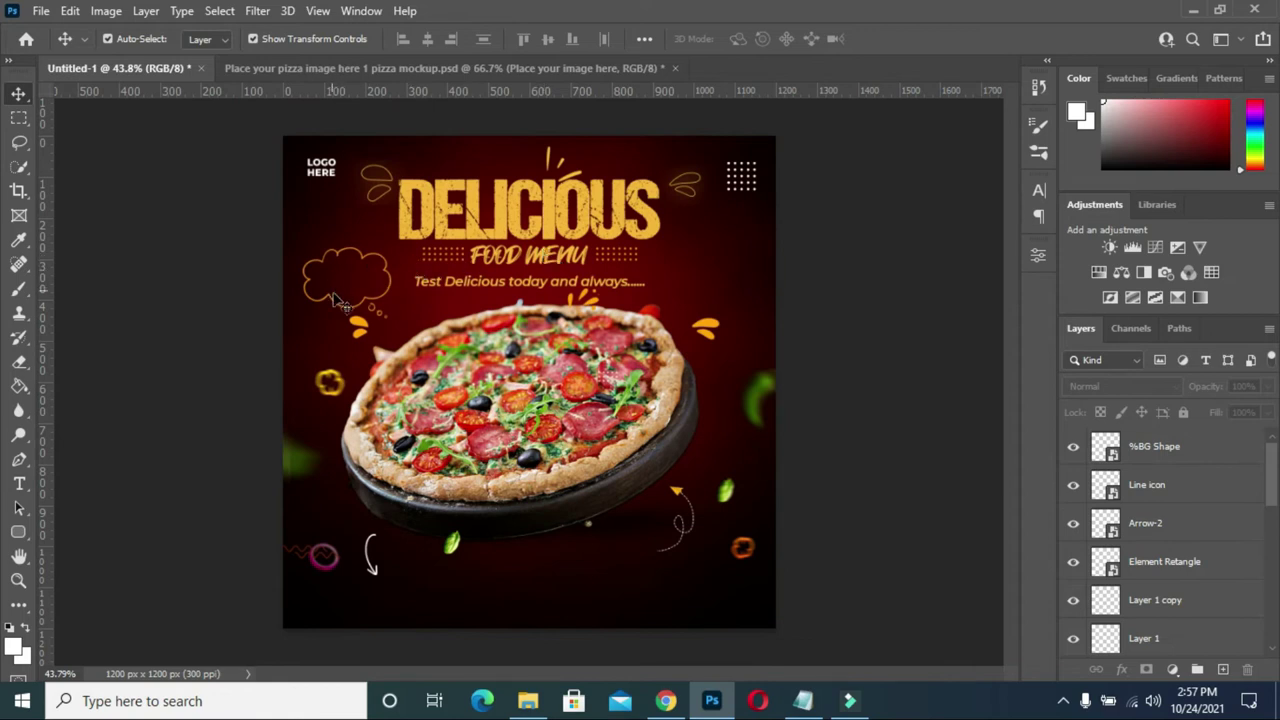
click(1155, 448)
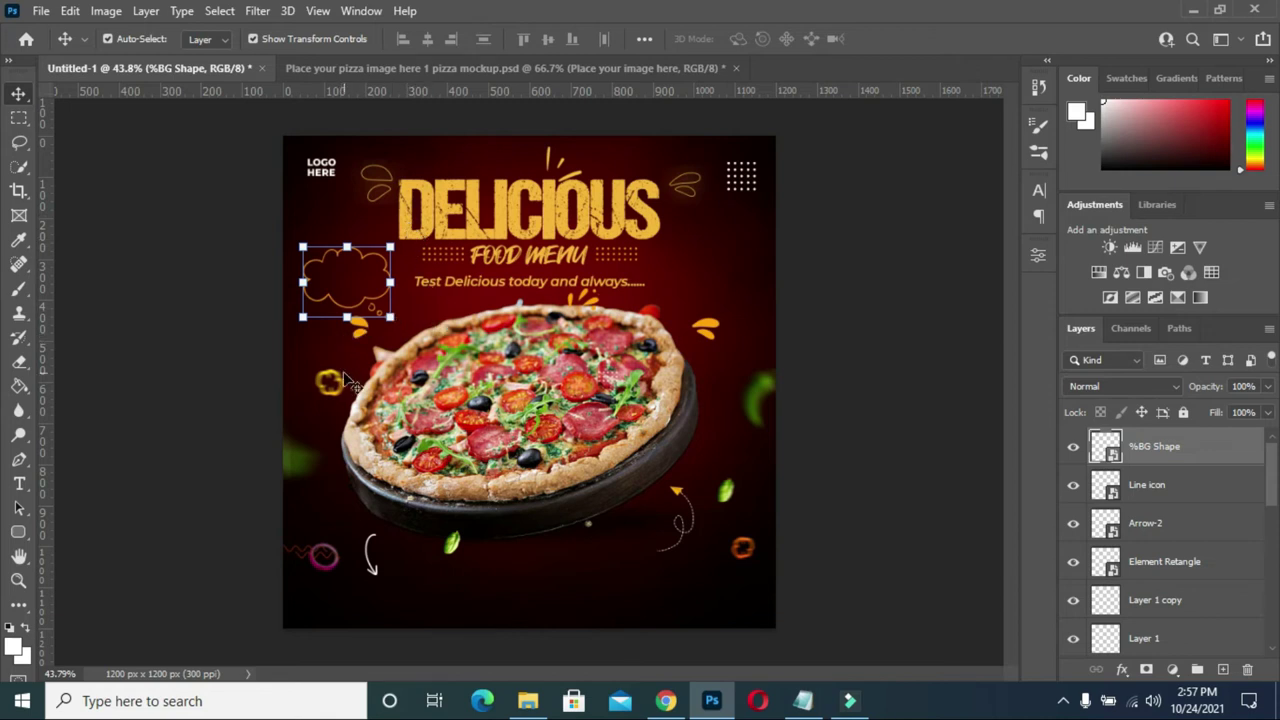
Create a text box at lower left and paste 'FOR DELIVERY' into it from the notes.
click(19, 484)
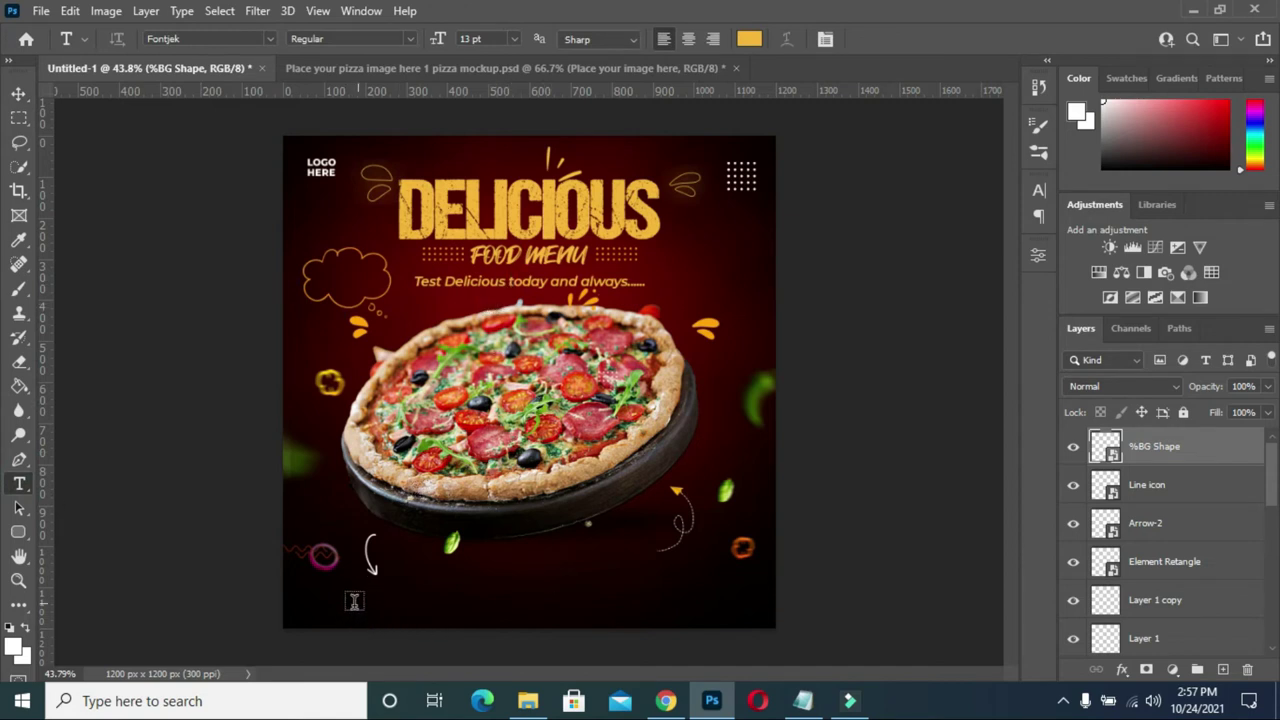
click(331, 599)
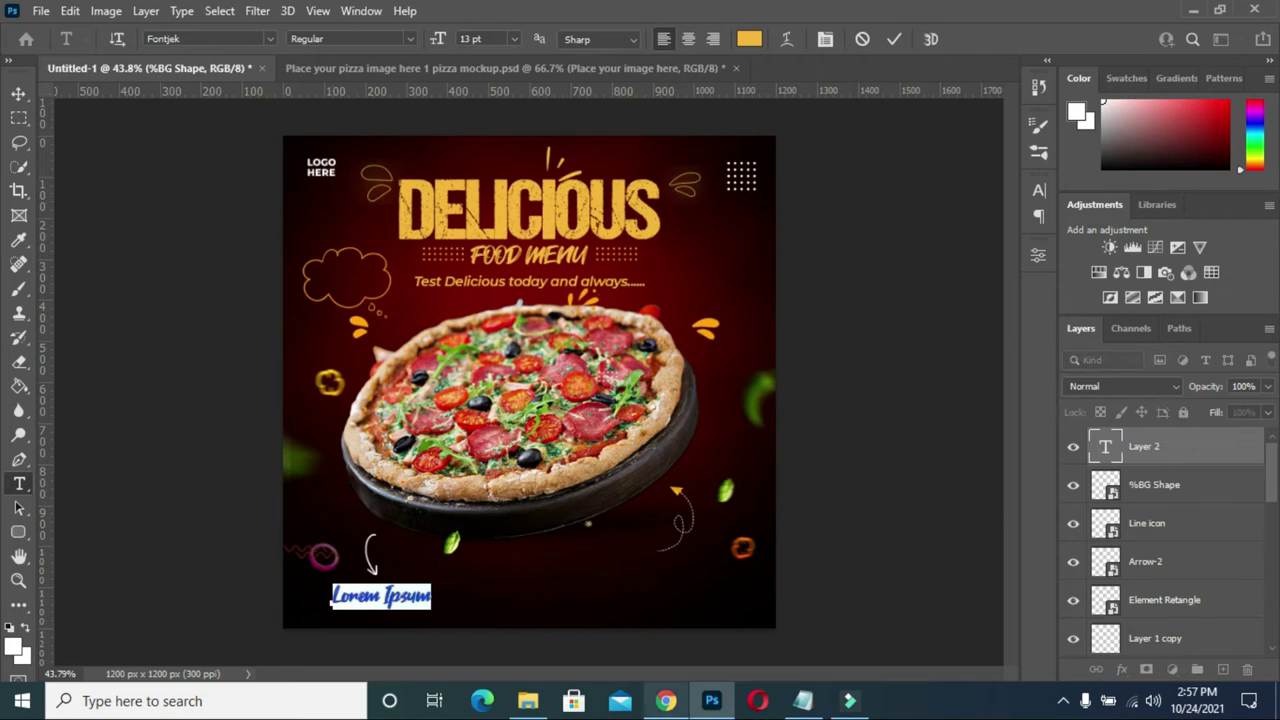
click(803, 700)
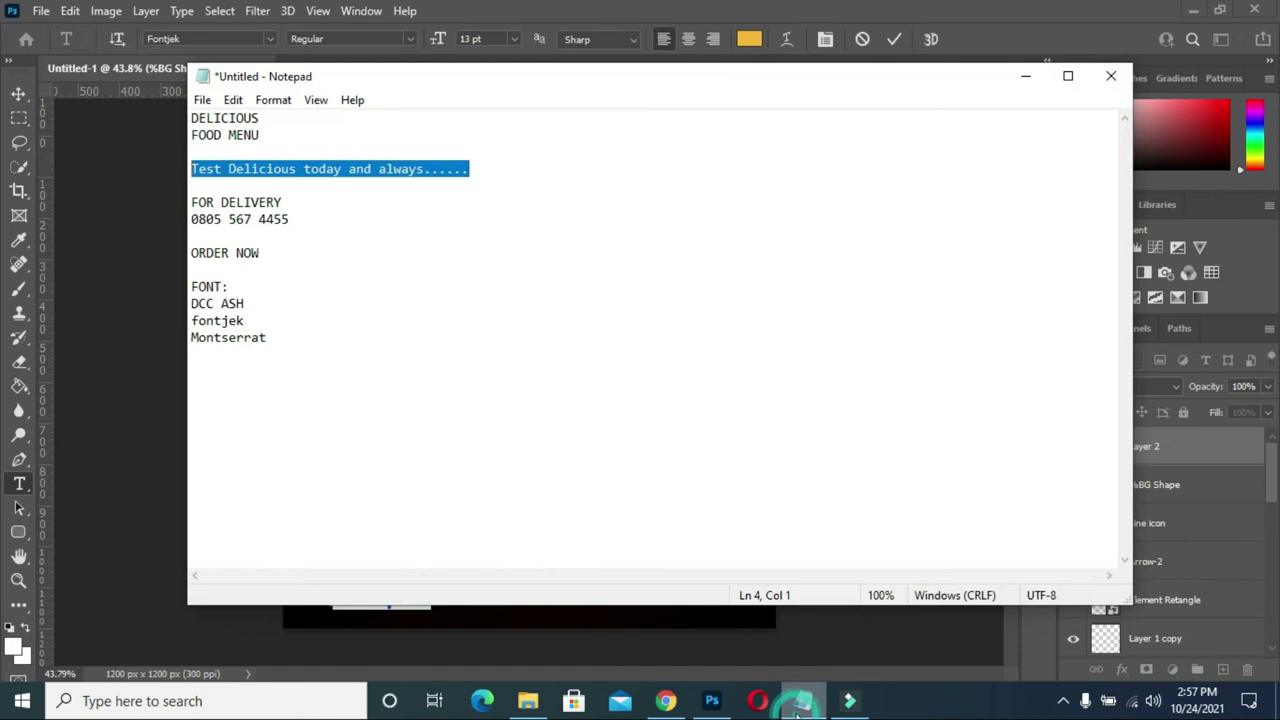
click(282, 202)
key(shift+Home)
key(ctrl+c)
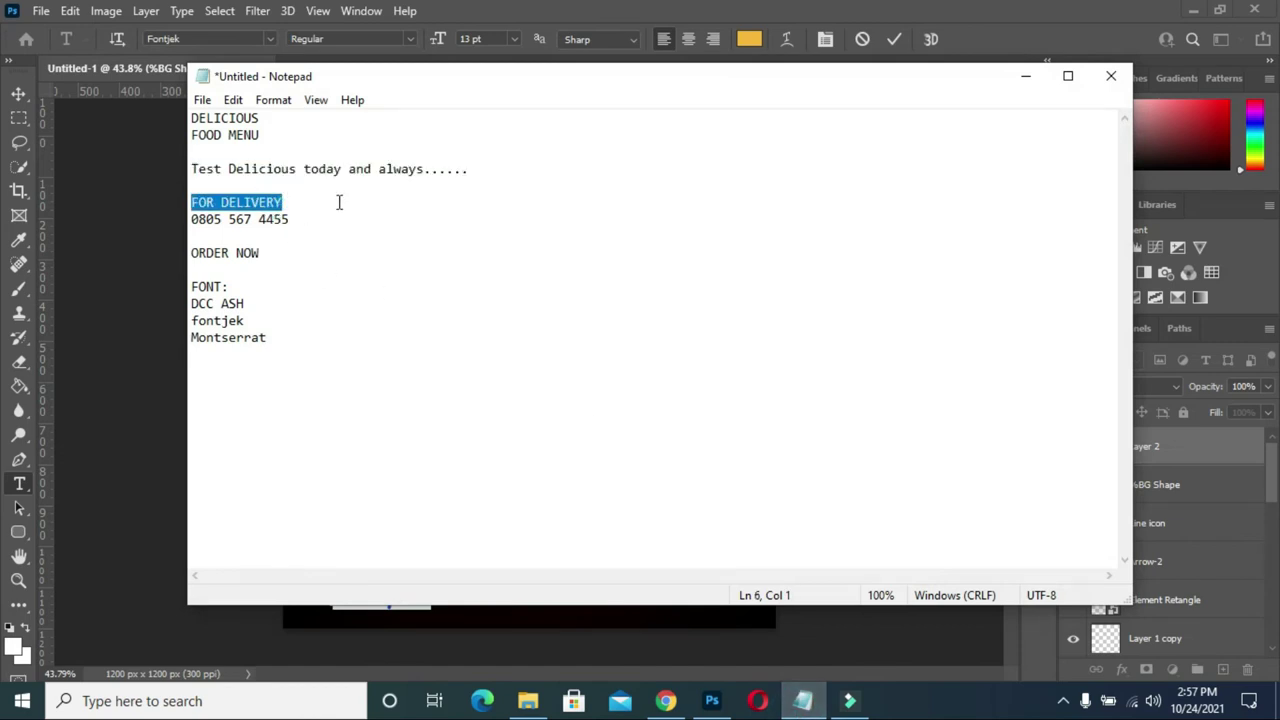
click(1025, 76)
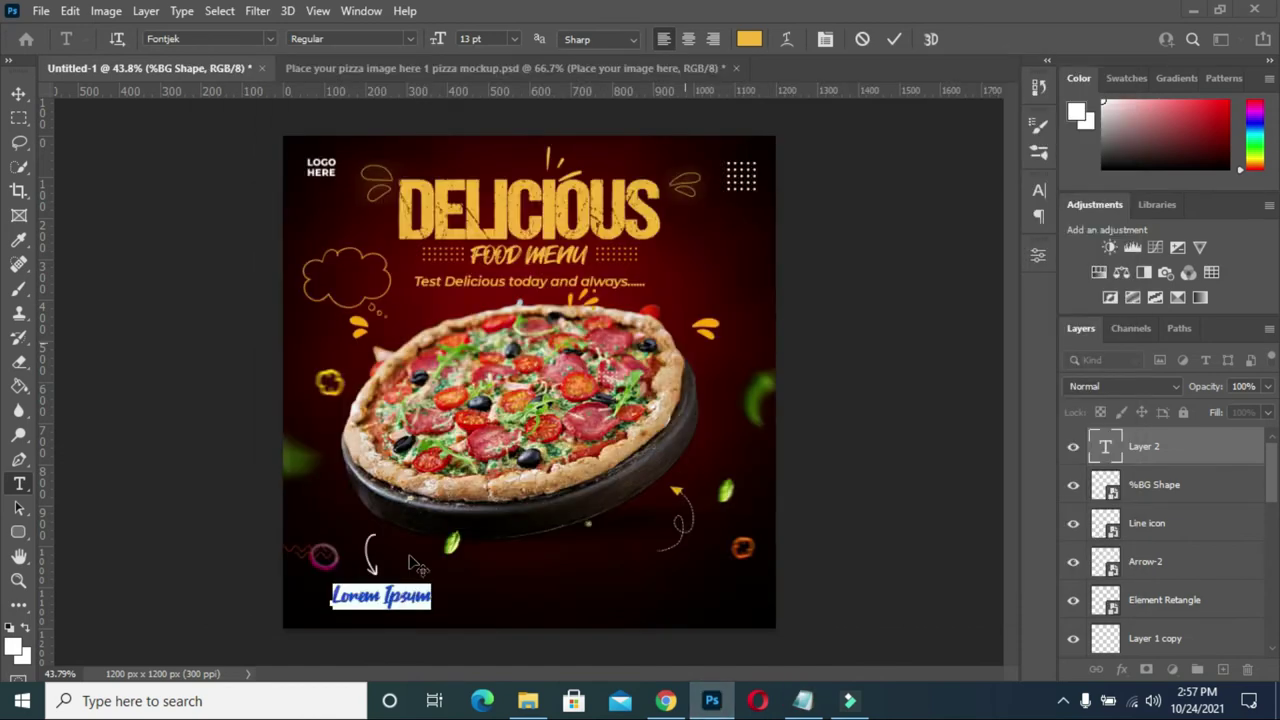
key(ctrl+v)
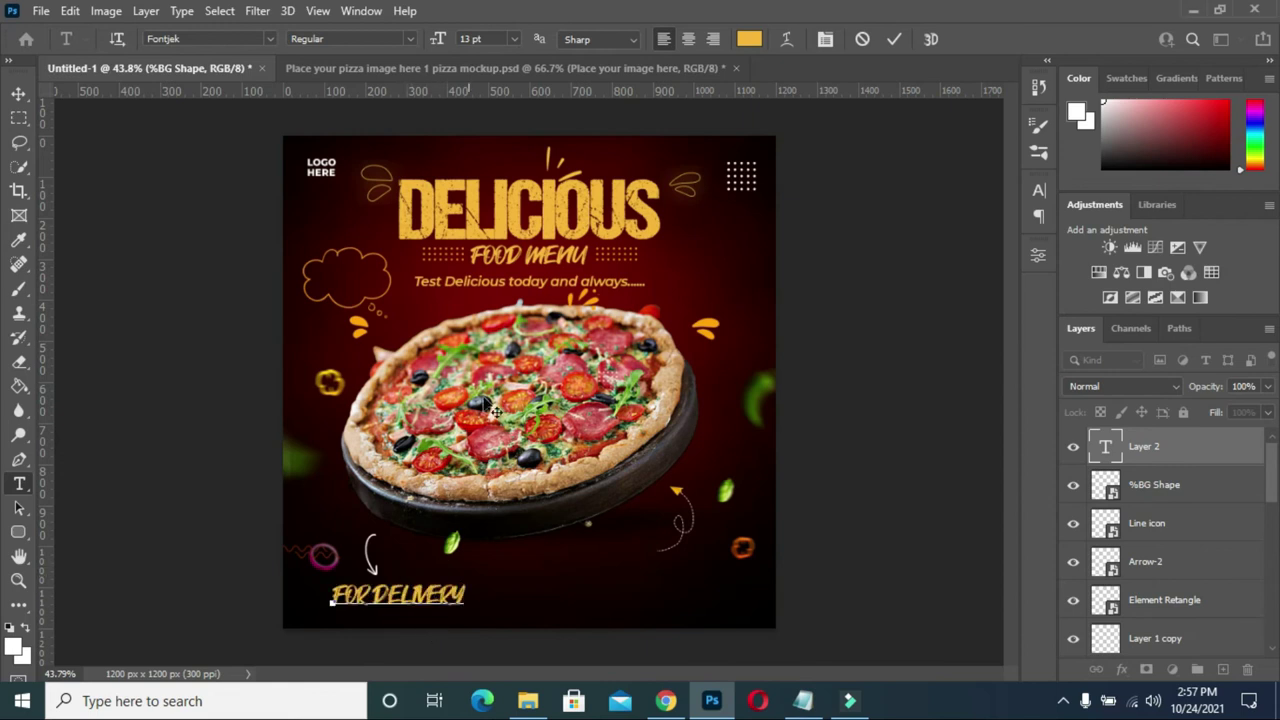
click(894, 40)
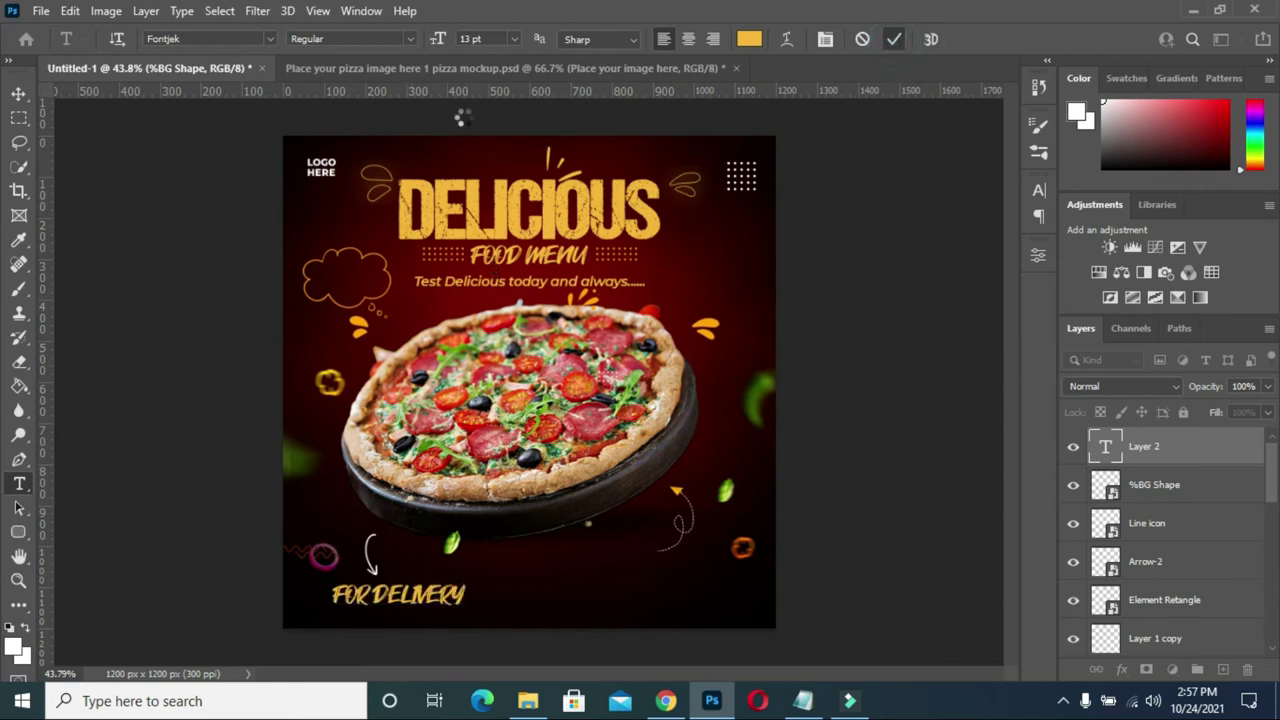
Set the FOR DELIVERY text font to Montserrat Bold.
click(270, 38)
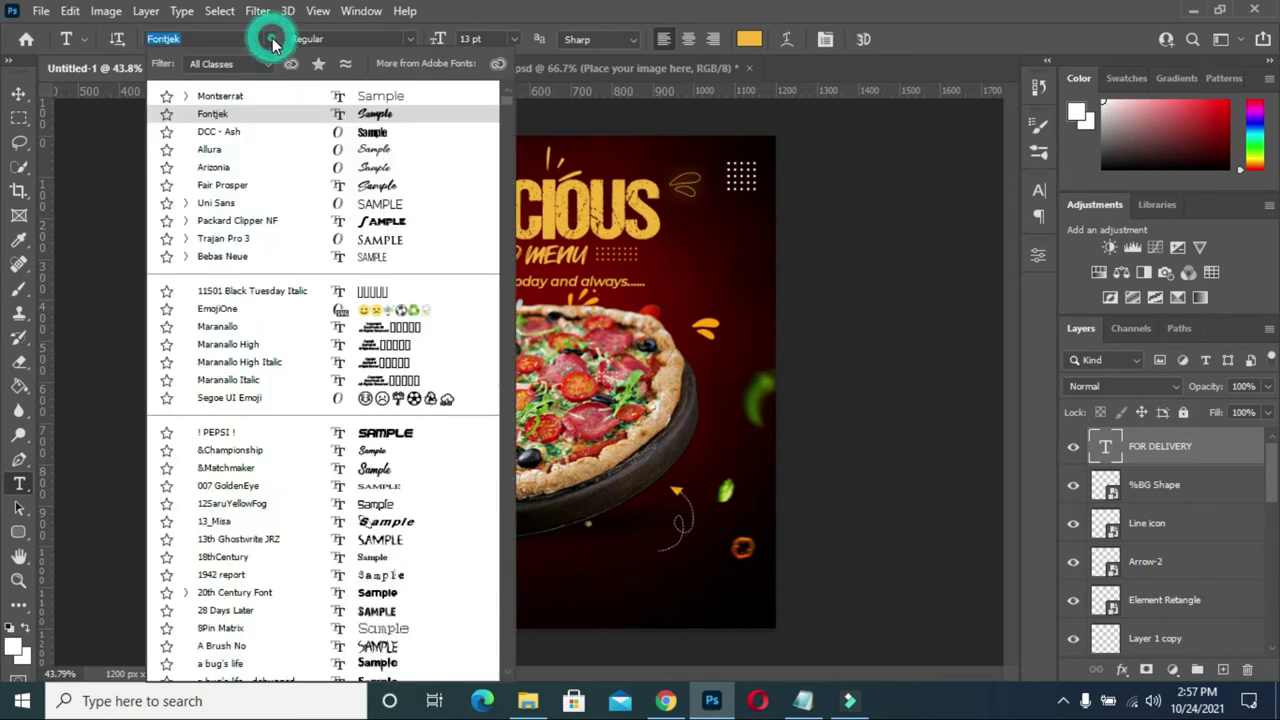
key(Down)
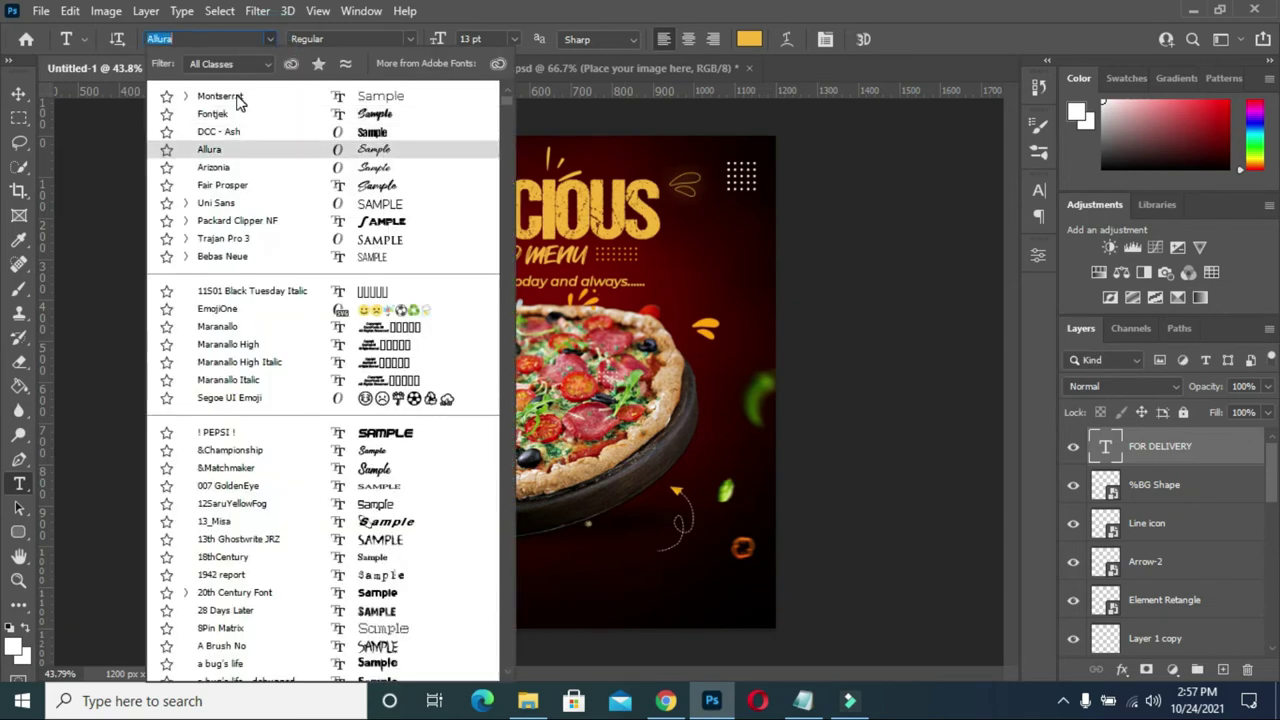
click(238, 93)
key(Return)
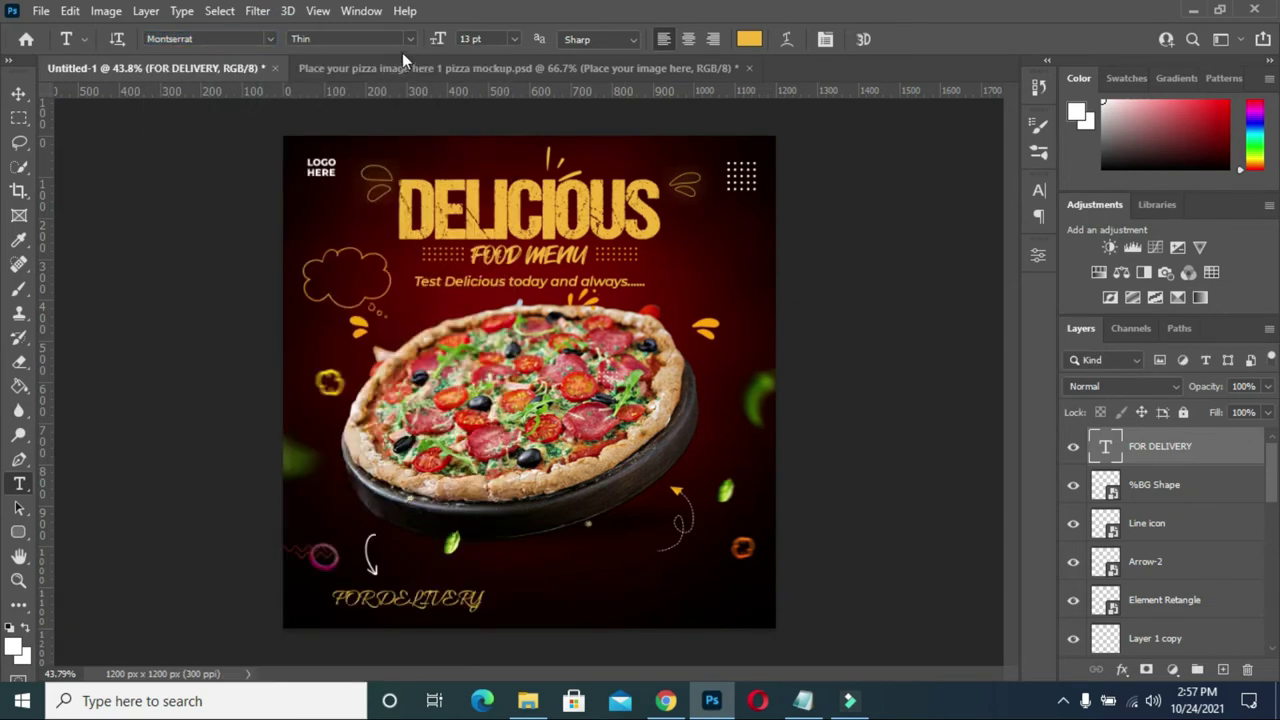
click(408, 38)
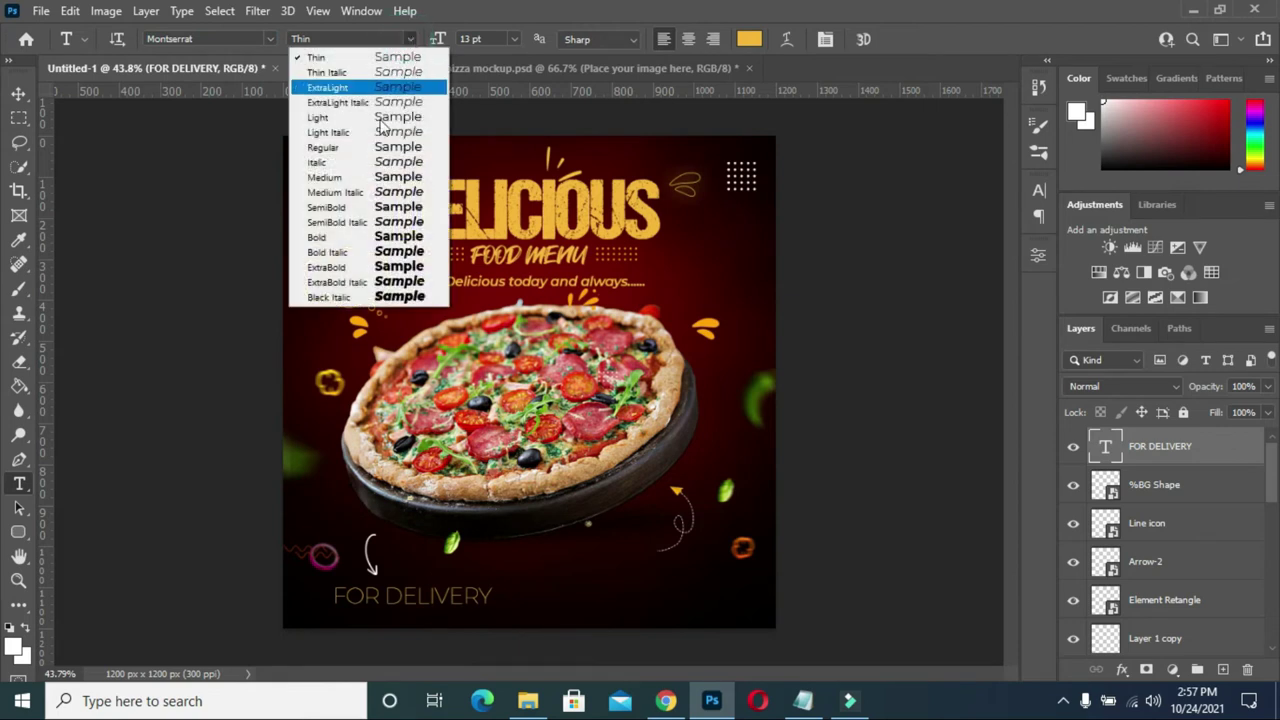
click(353, 238)
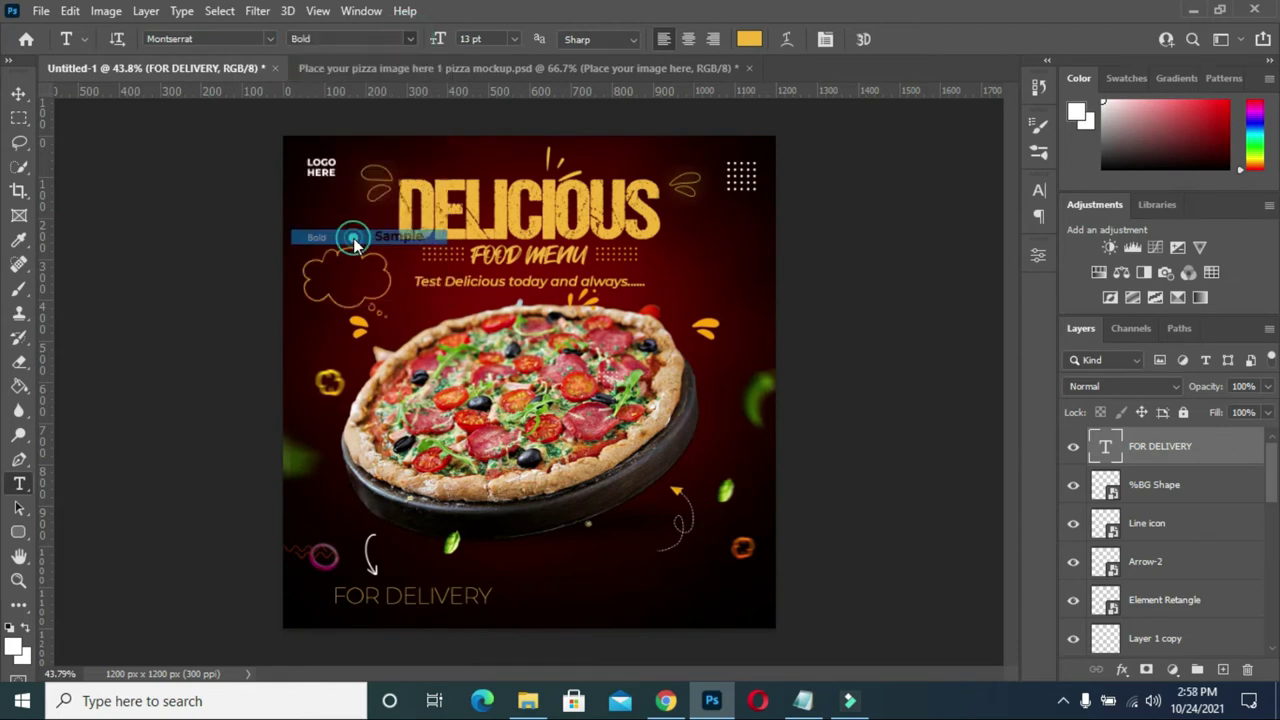
Make the text white, reduce its size, and move it up and right beside the arrow.
click(749, 39)
drag(795, 165, 790, 148)
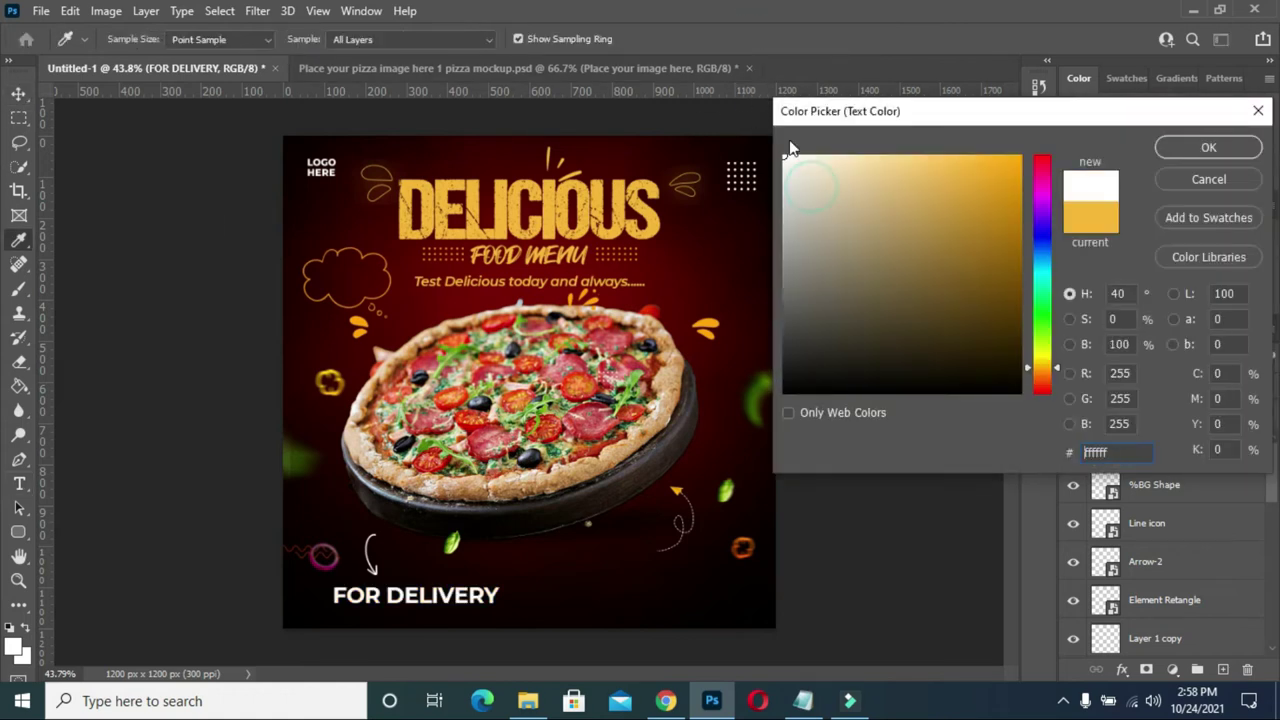
click(1209, 147)
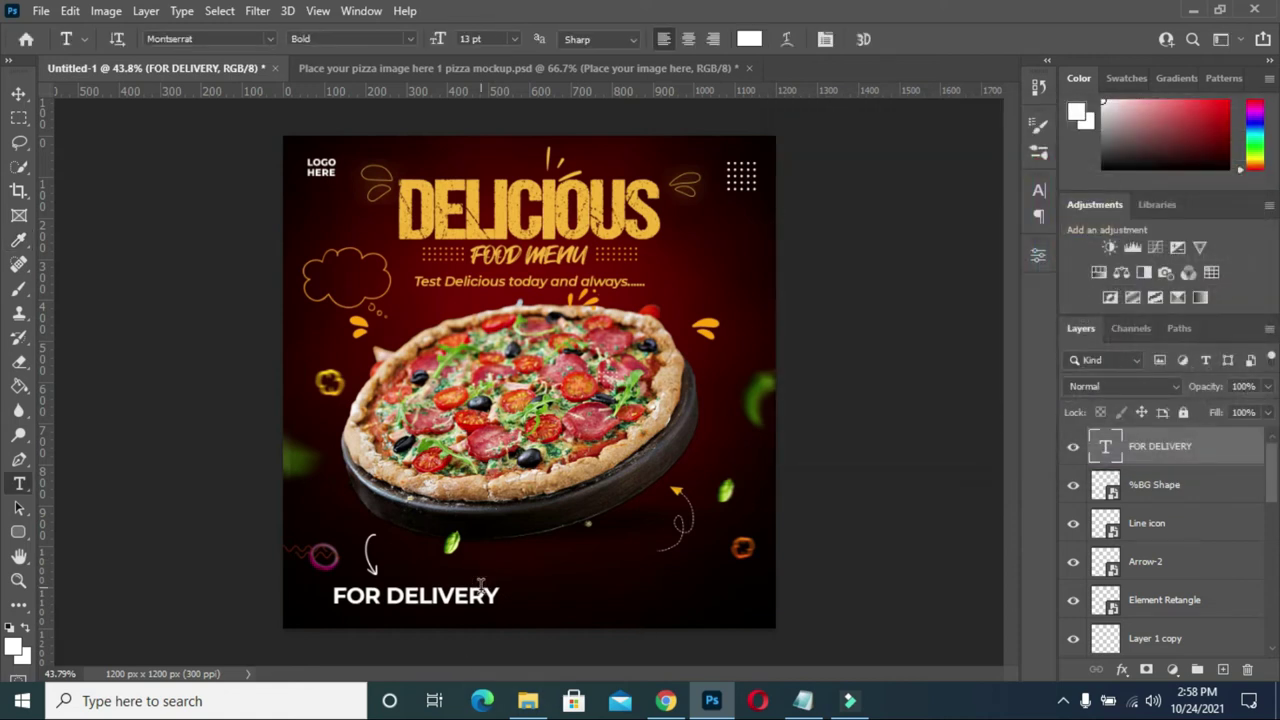
drag(443, 39, 435, 45)
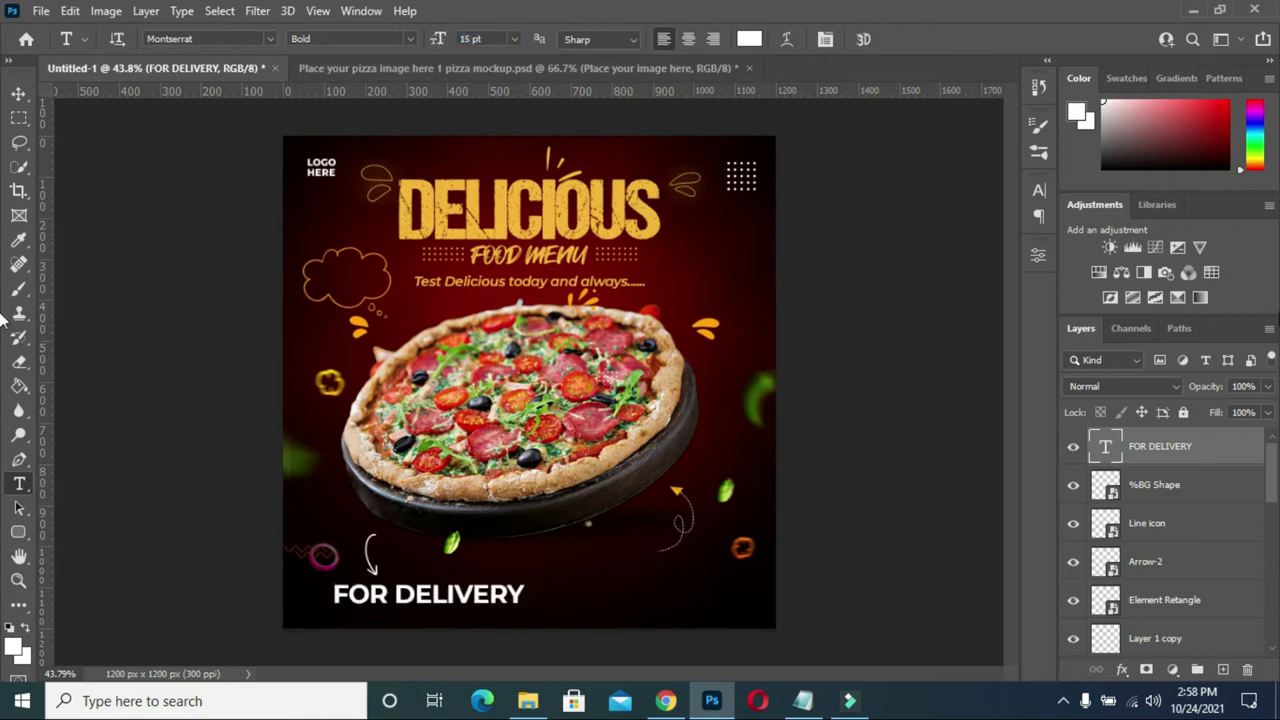
drag(443, 36, 435, 37)
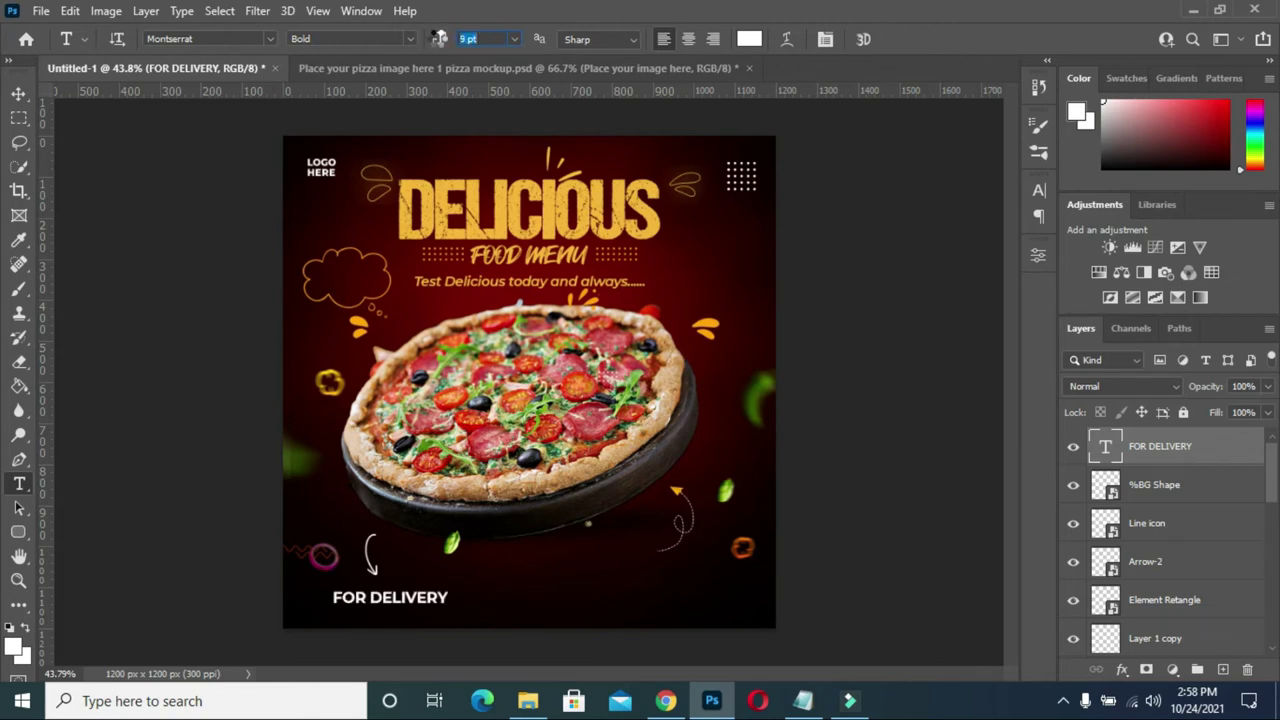
click(18, 95)
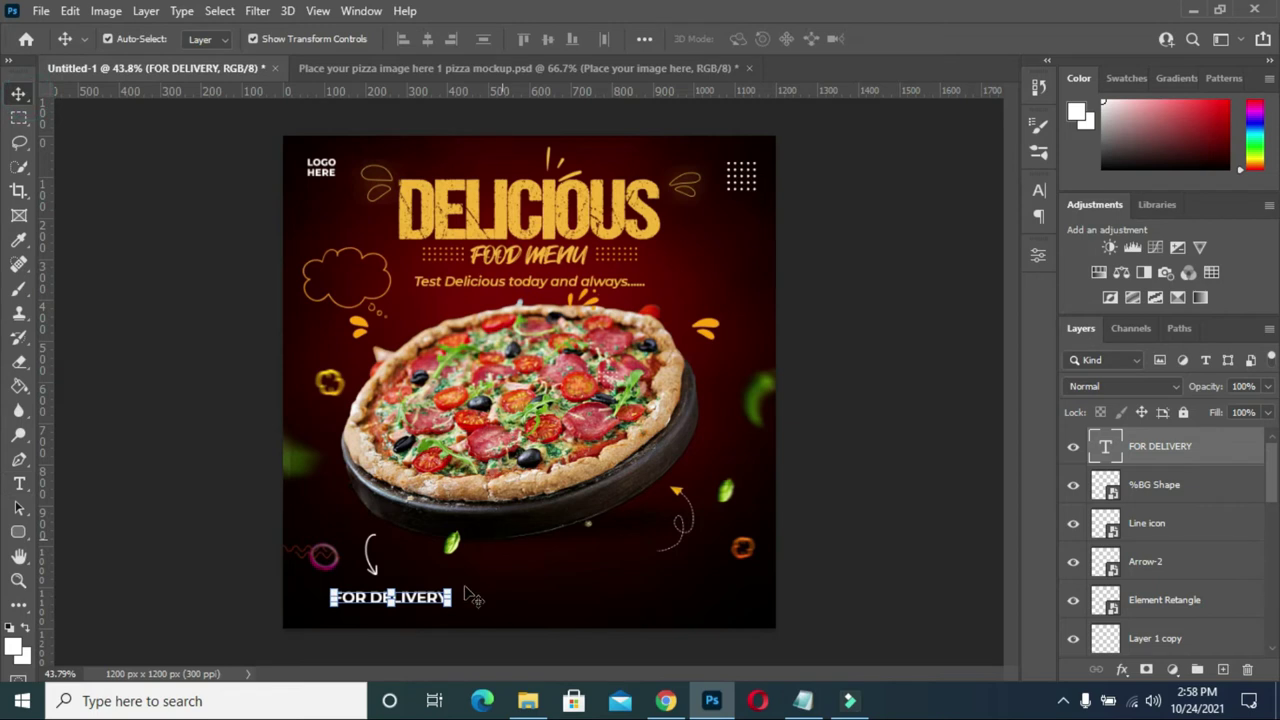
drag(409, 603, 455, 590)
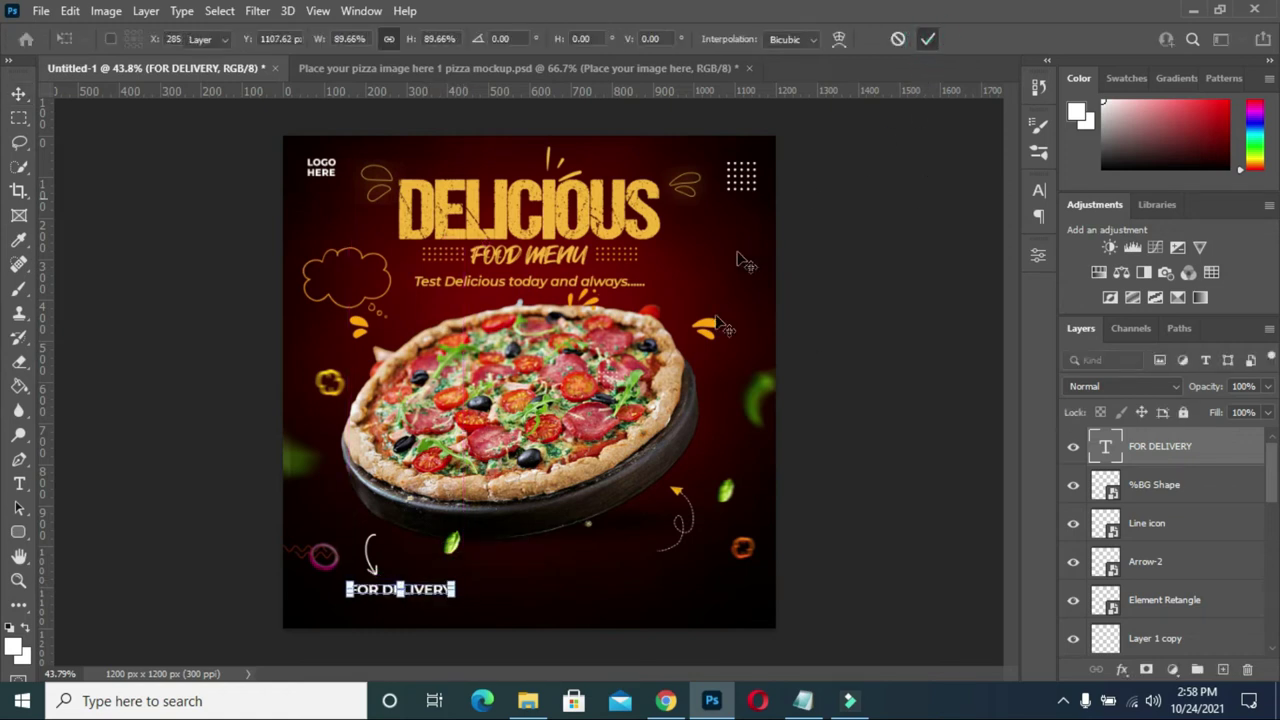
Duplicate the FOR DELIVERY layer, place the copy just below the original, and select its text.
click(928, 39)
key(ctrl+j)
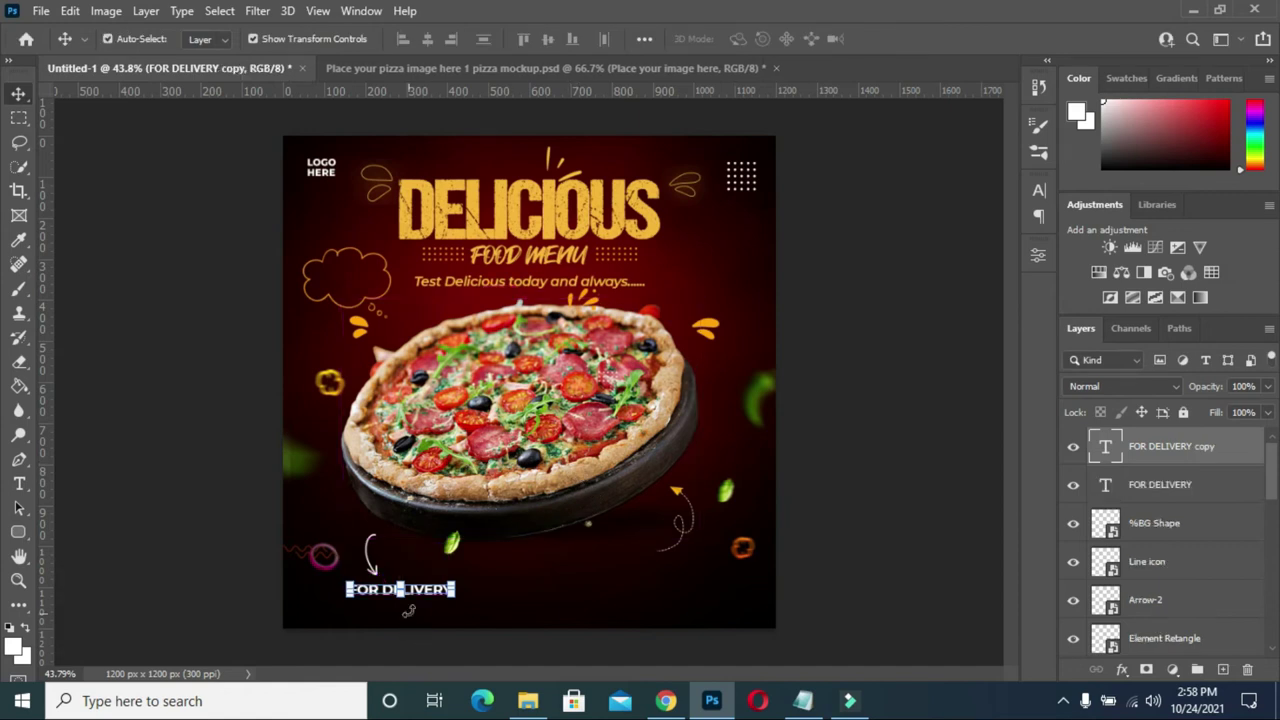
drag(424, 590, 427, 617)
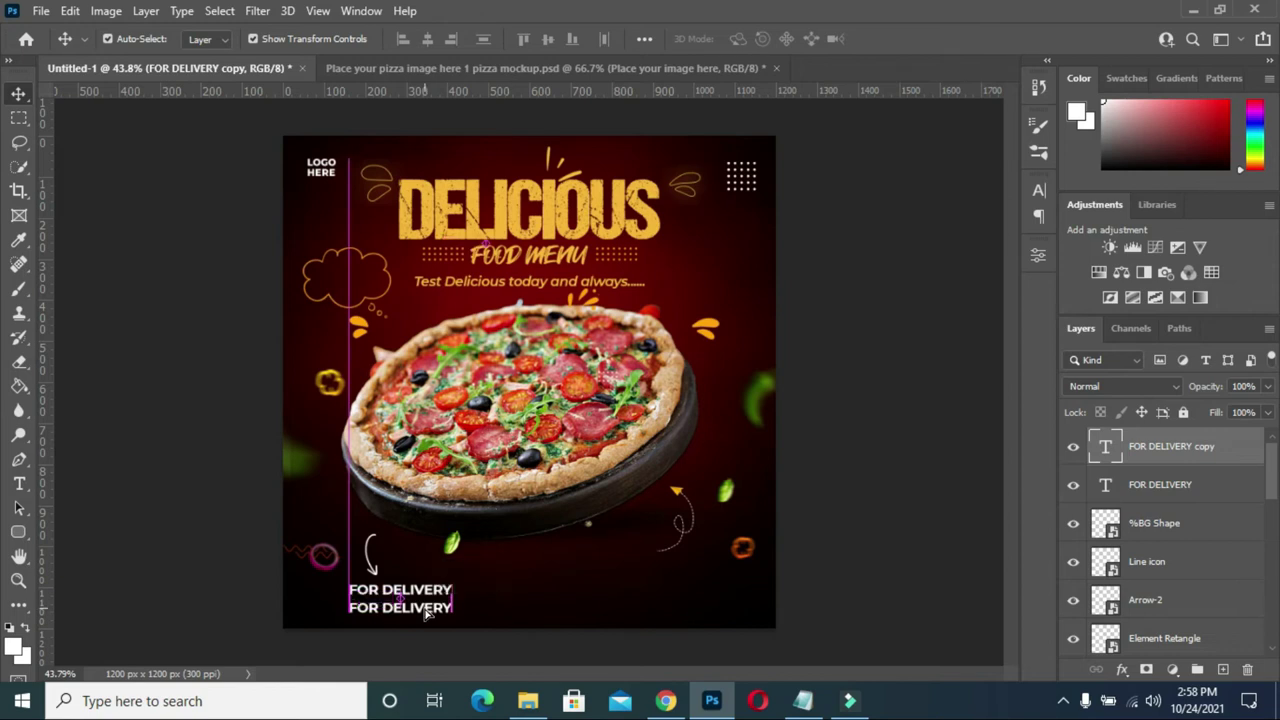
scroll(370, 625, up, 3)
key(ctrl+1)
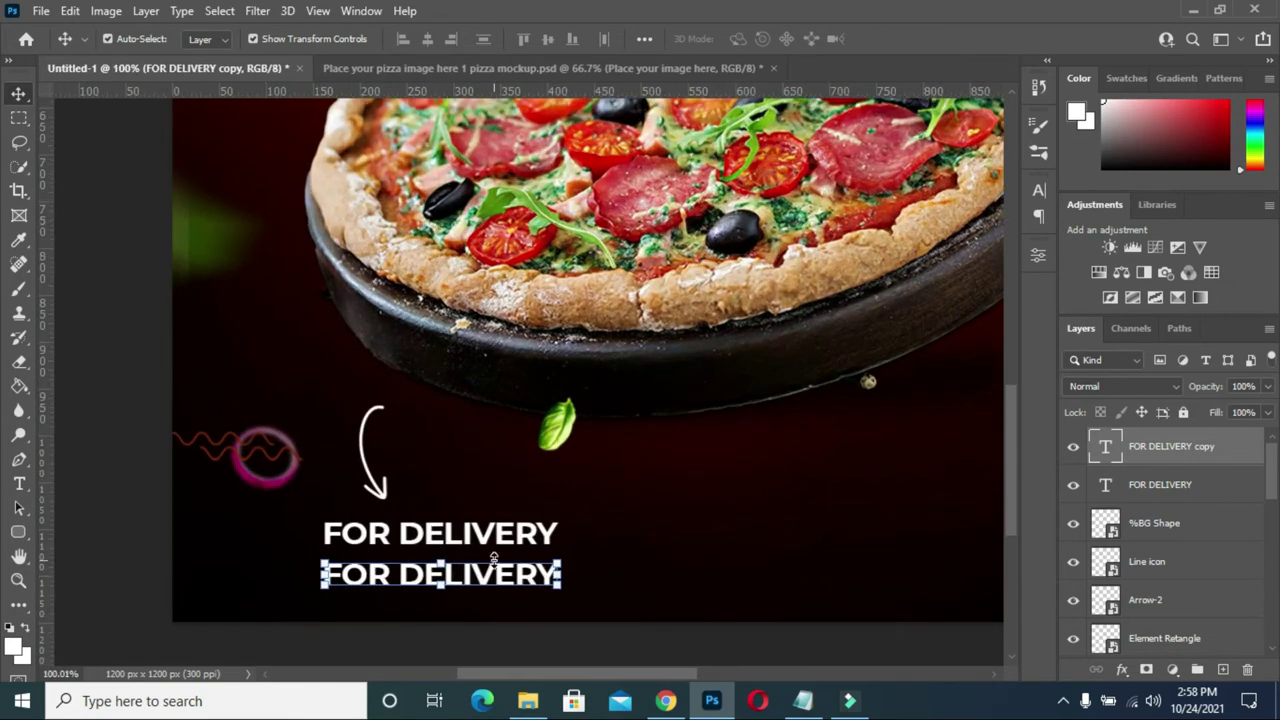
drag(489, 580, 491, 574)
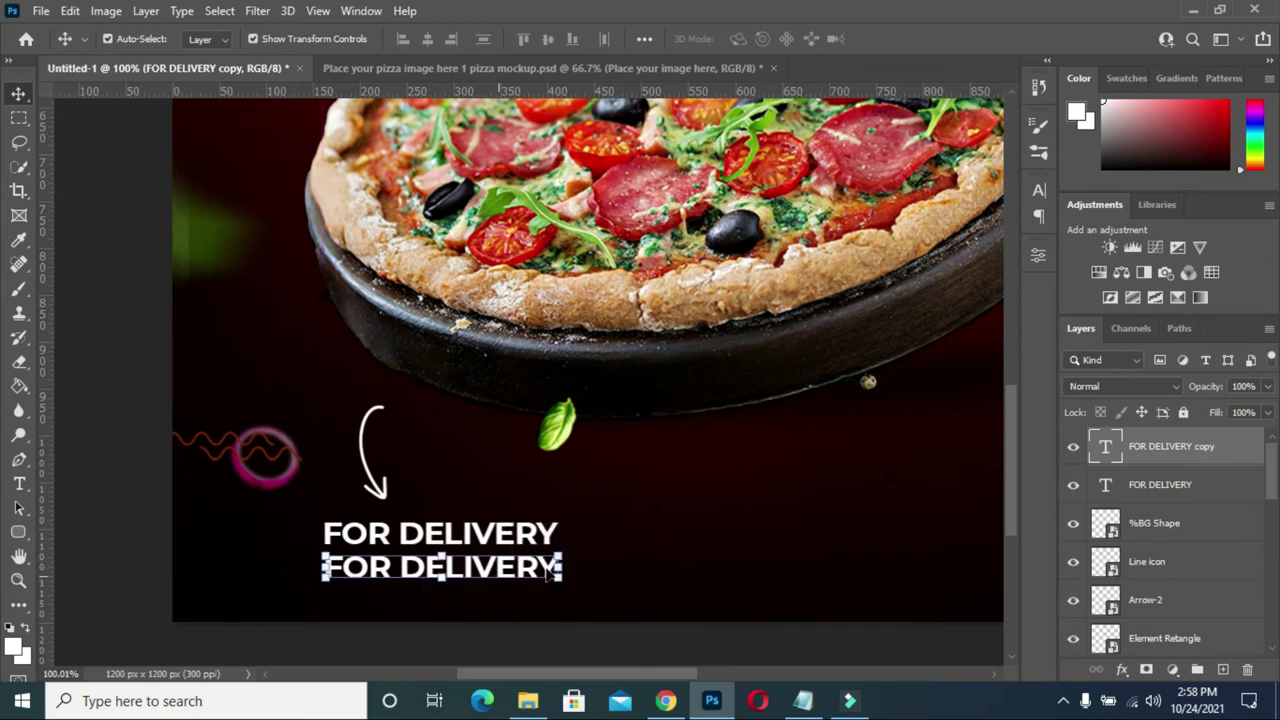
key(ctrl+t)
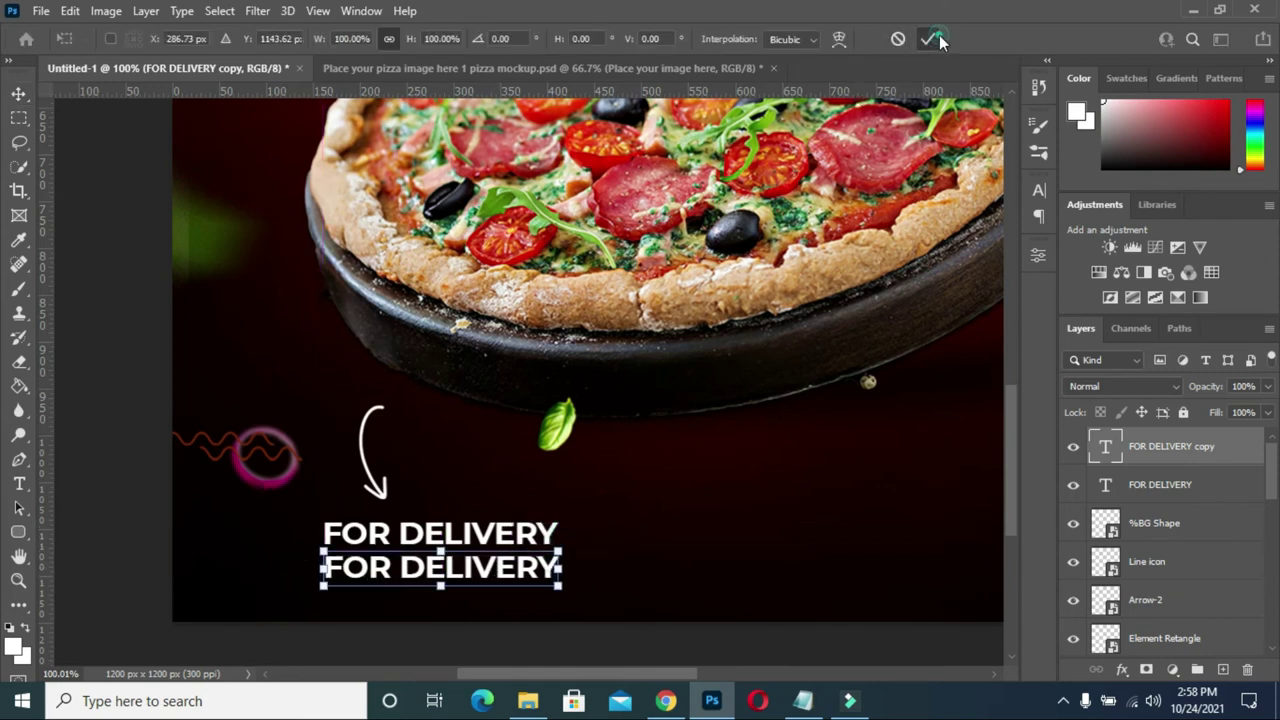
click(936, 38)
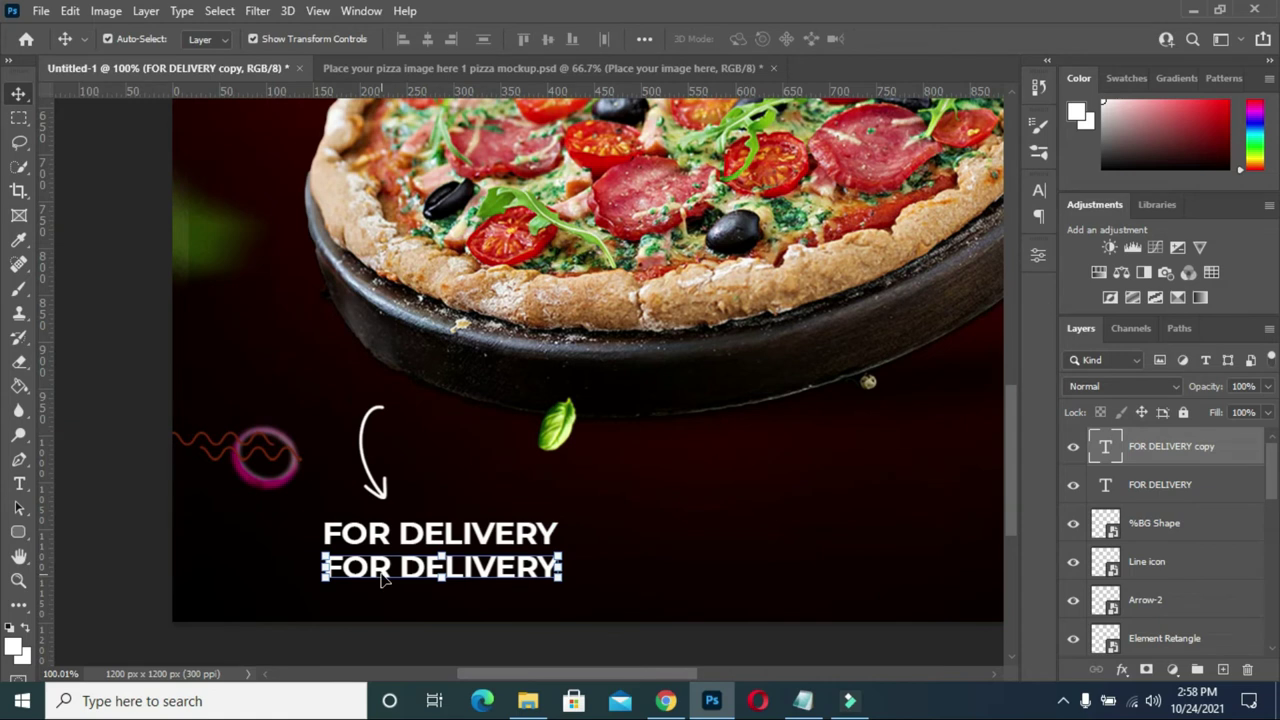
double_click(492, 578)
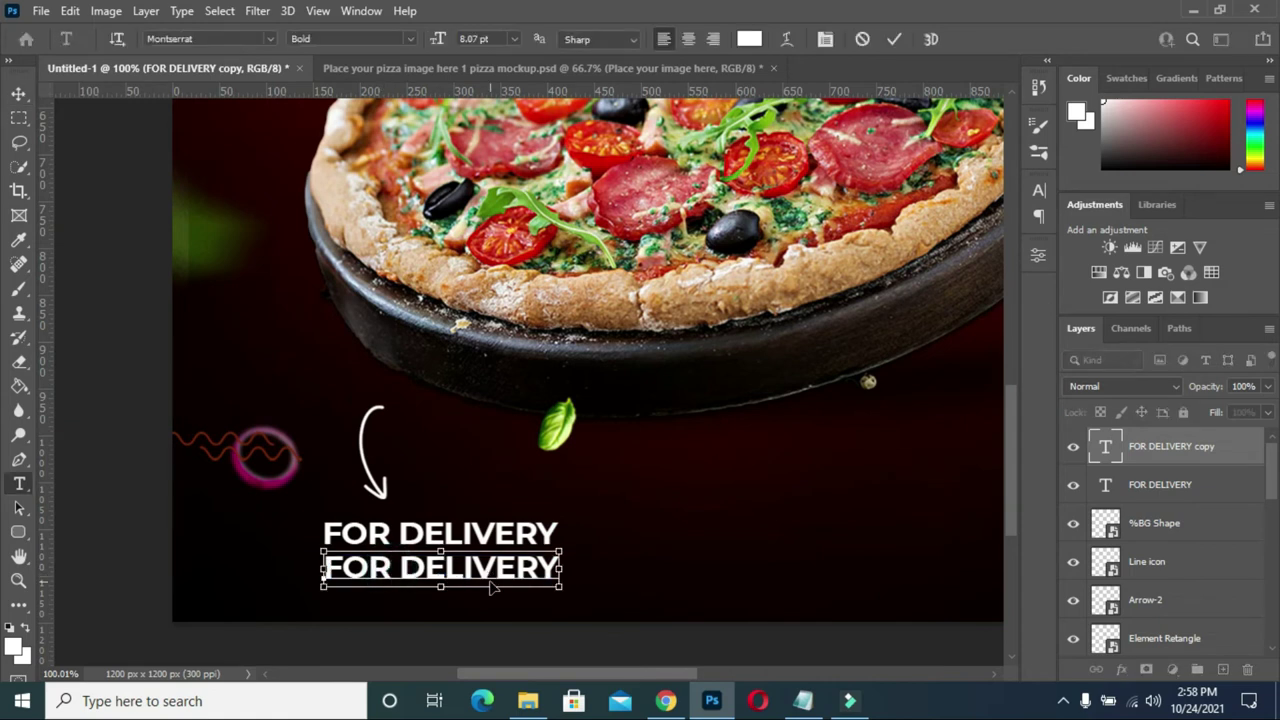
key(ctrl+a)
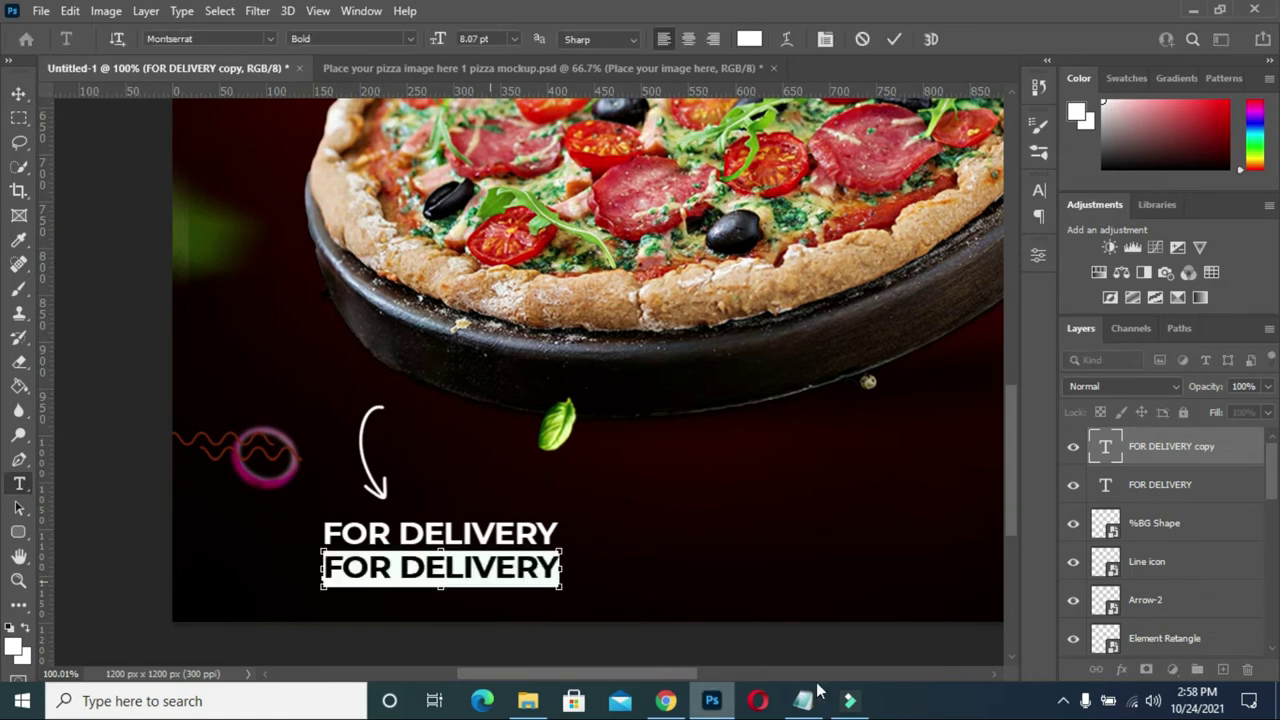
Replace the copied line's text with the delivery phone number from the notes.
click(803, 700)
click(293, 219)
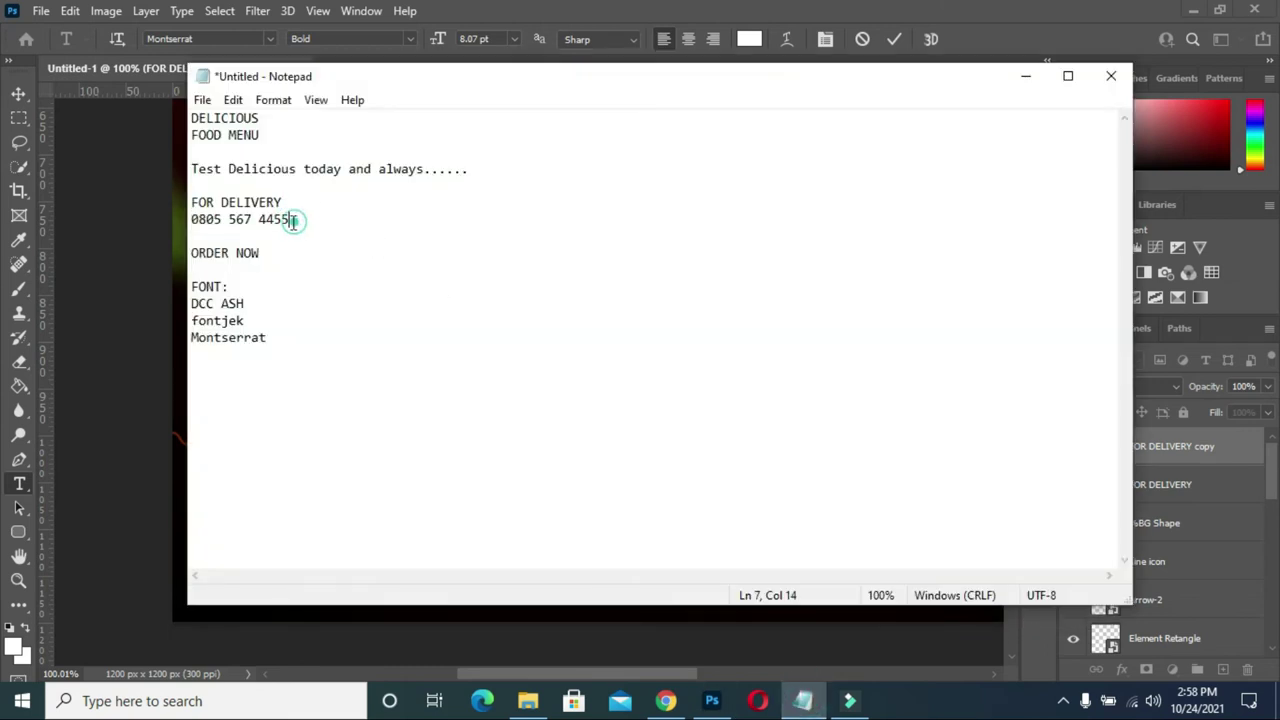
drag(293, 219, 189, 222)
key(ctrl+c)
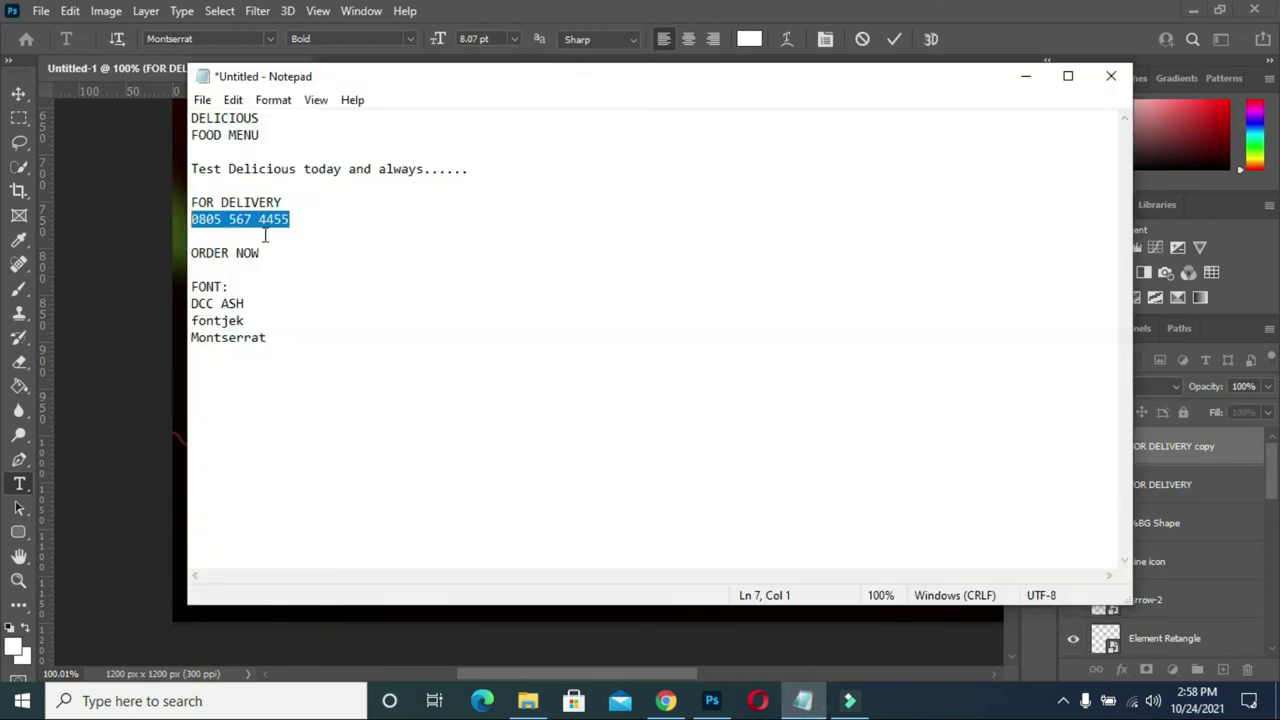
click(1025, 76)
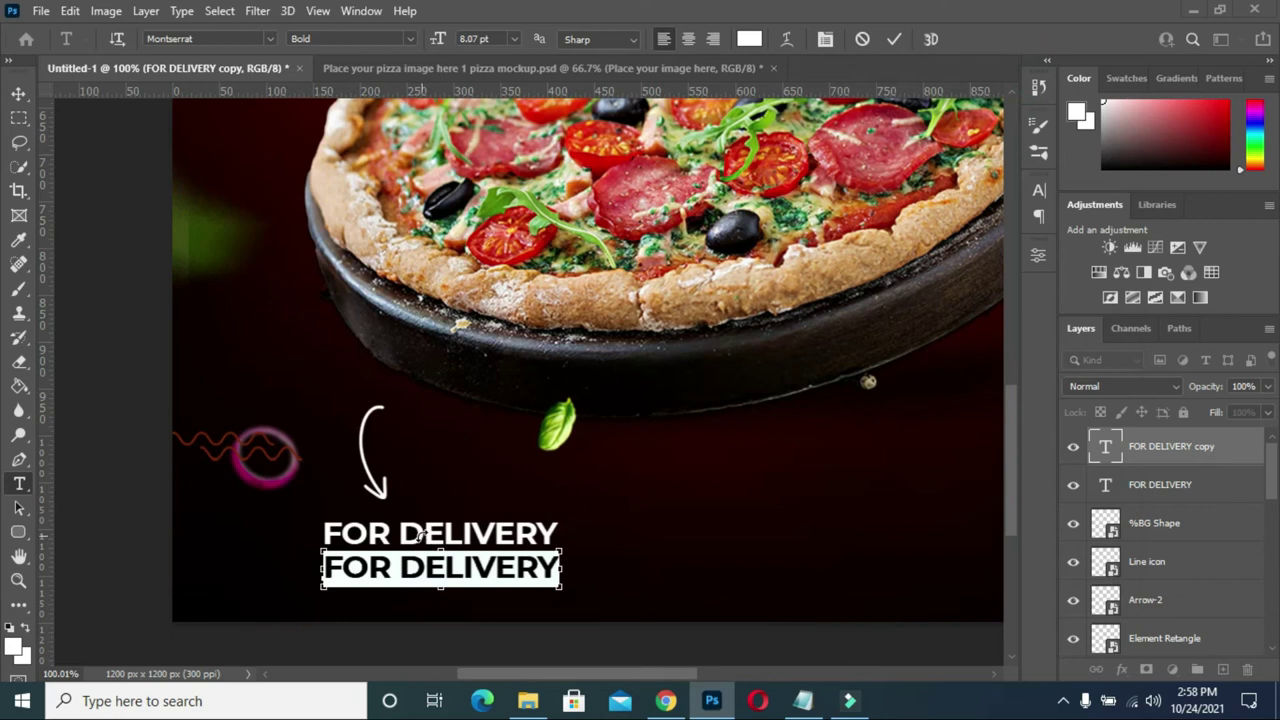
key(ctrl+v)
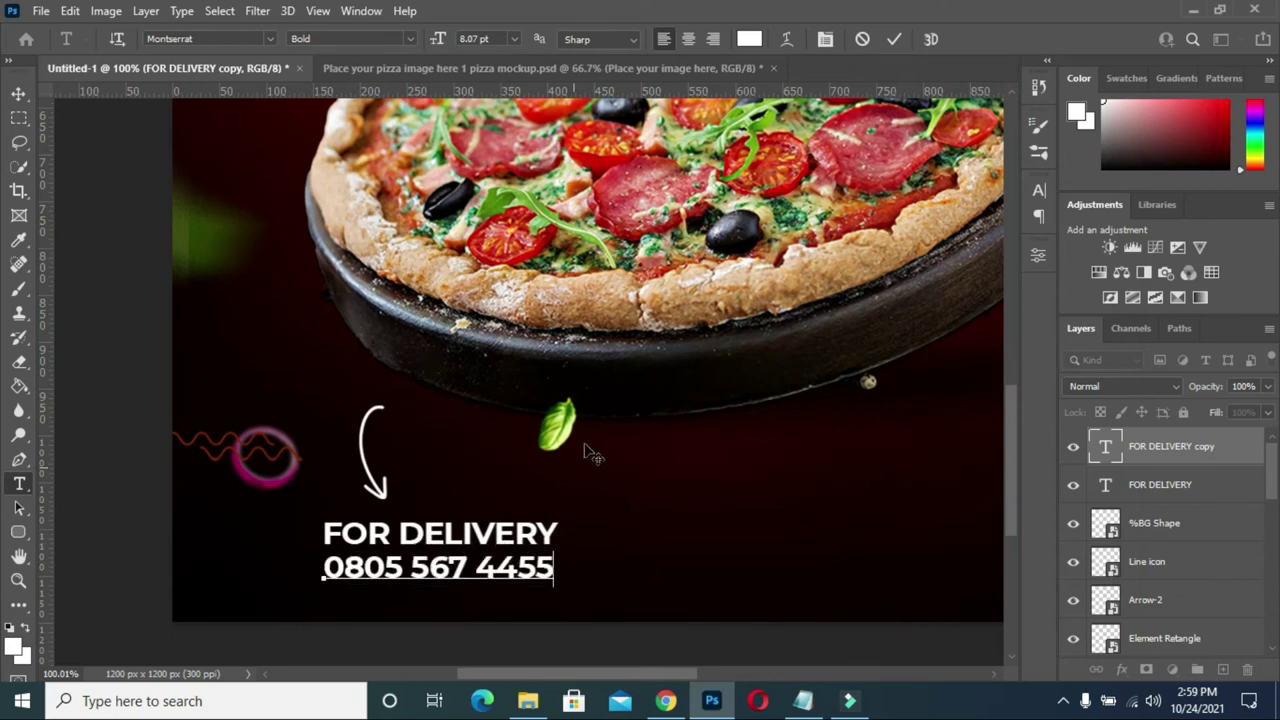
click(893, 39)
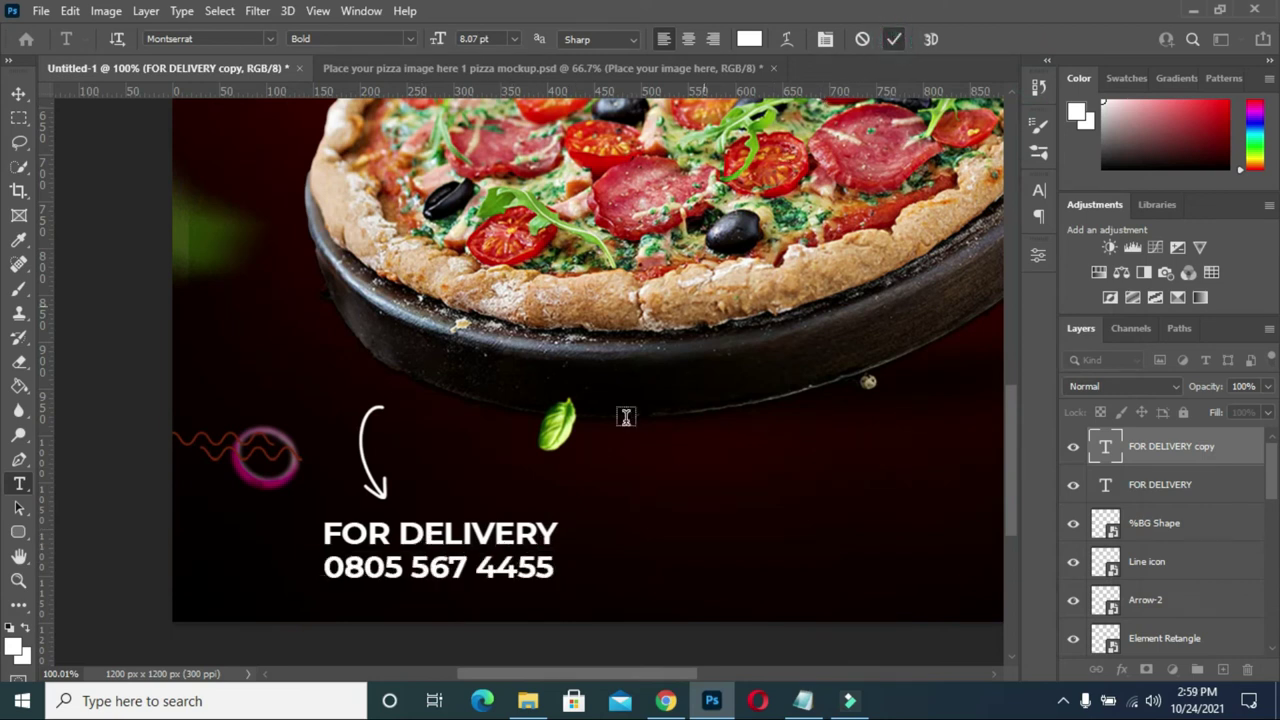
Colour the phone number a deep gold.
click(752, 40)
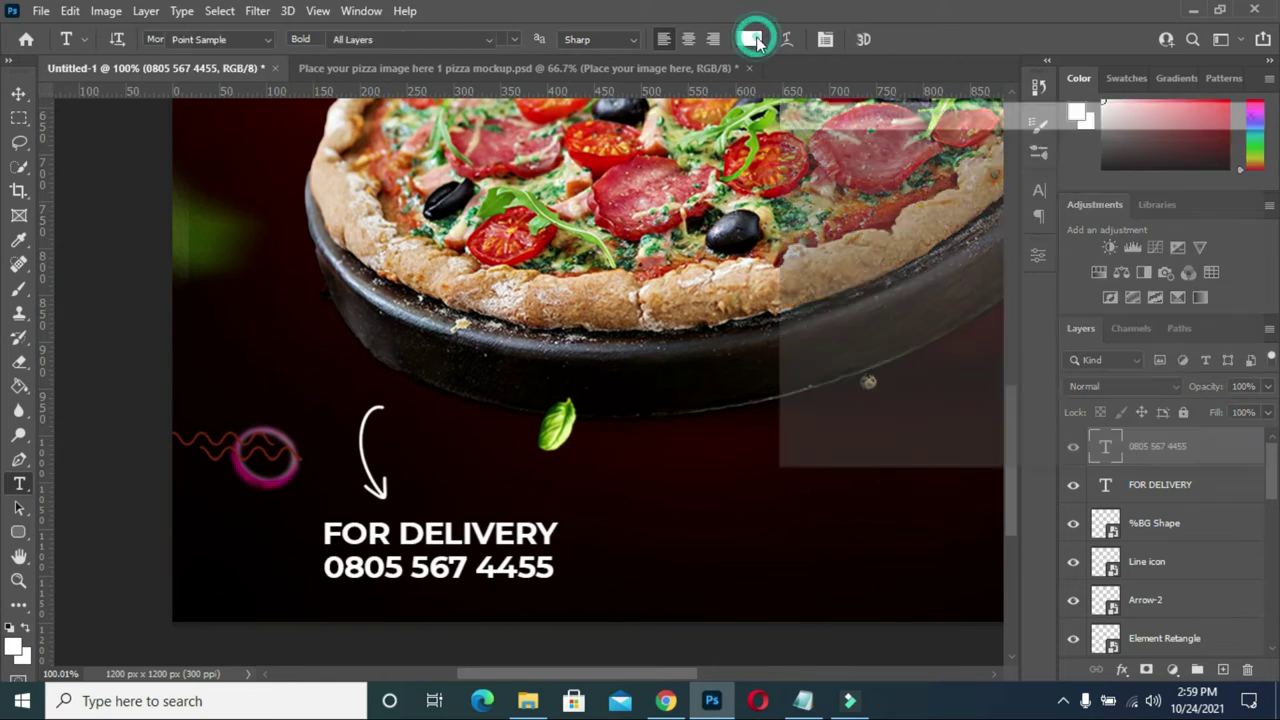
click(1044, 365)
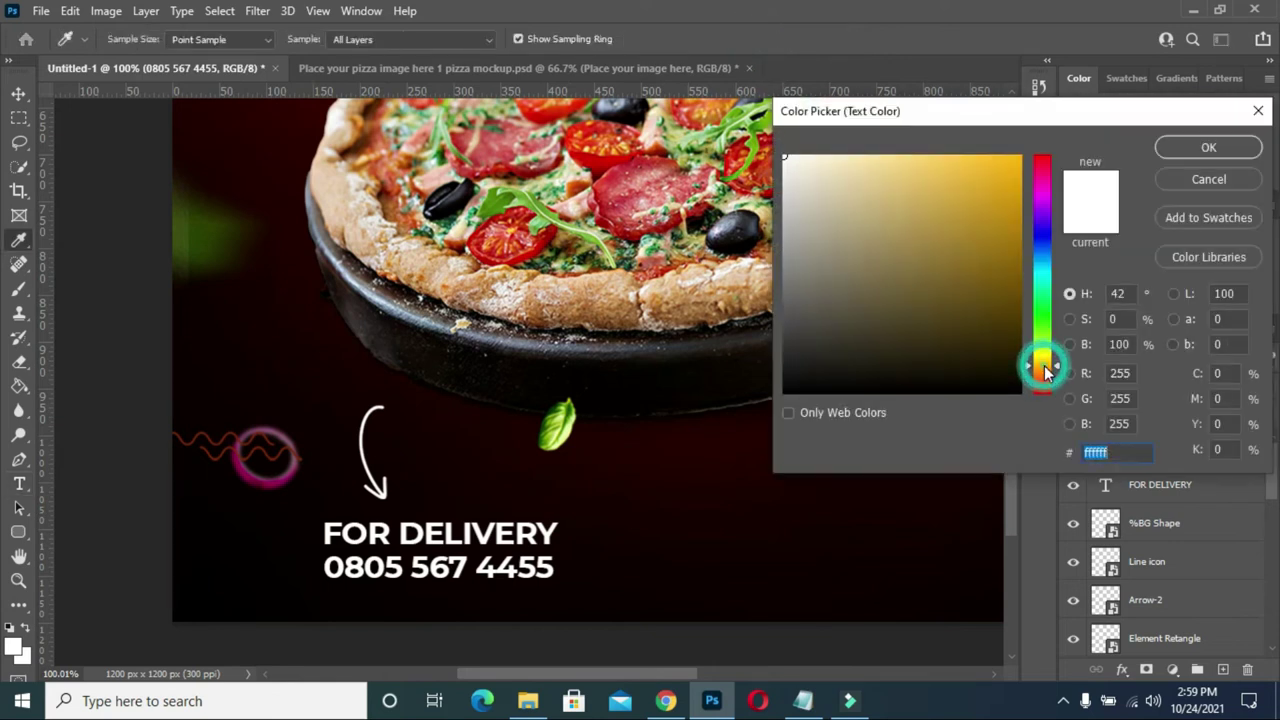
drag(1006, 272, 1023, 193)
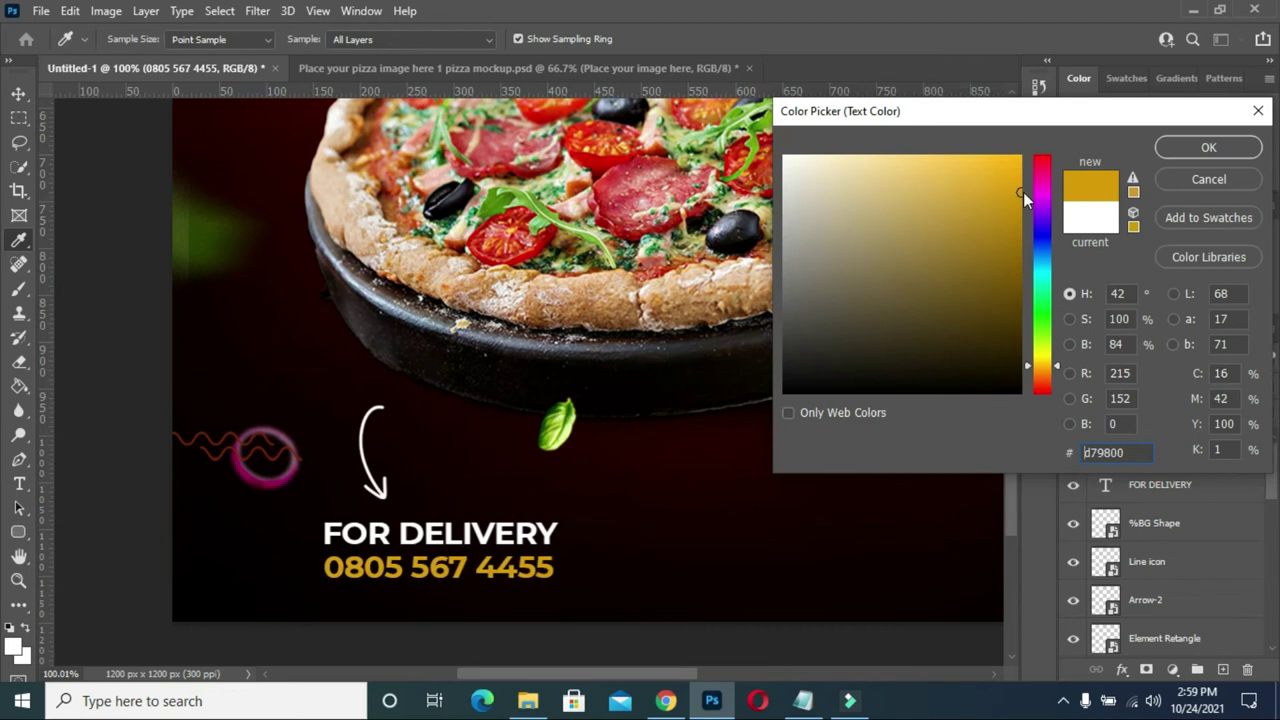
click(1208, 148)
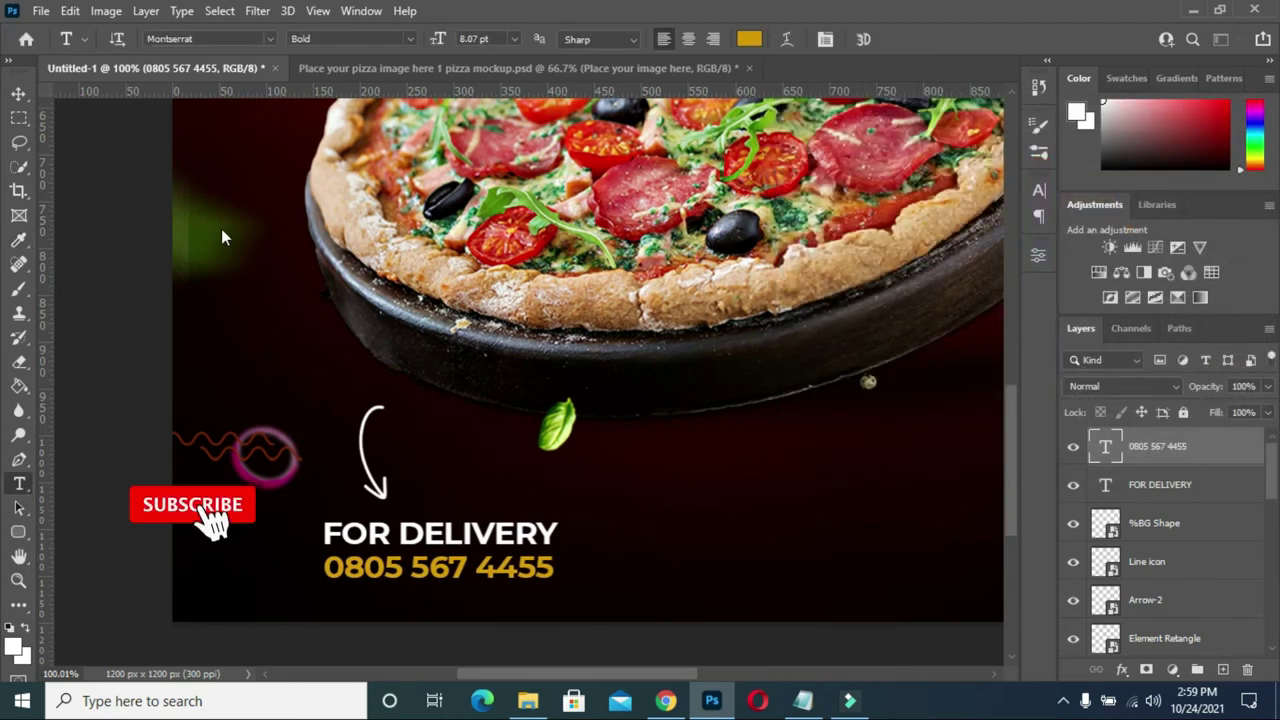
Nudge the phone number up and left and enlarge it slightly beneath FOR DELIVERY.
click(18, 93)
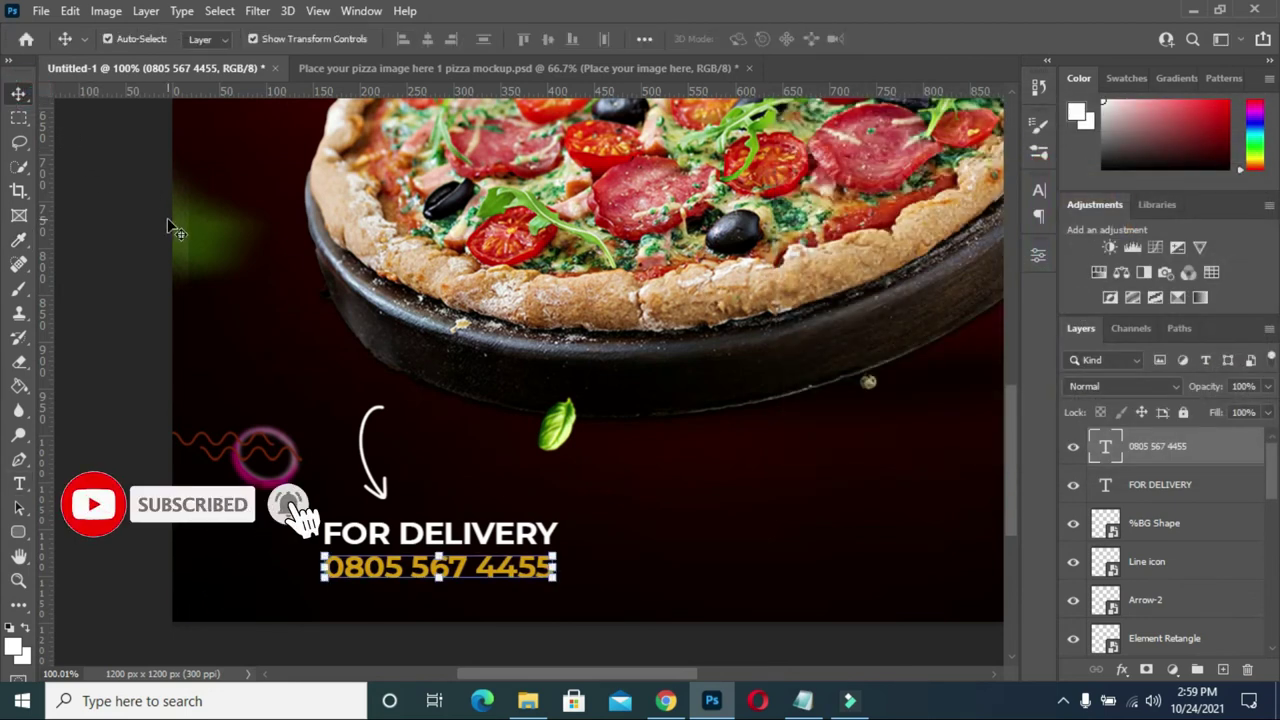
key(Left)
key(Left)
key(Up)
key(Up)
key(Up)
key(Up)
key(Left)
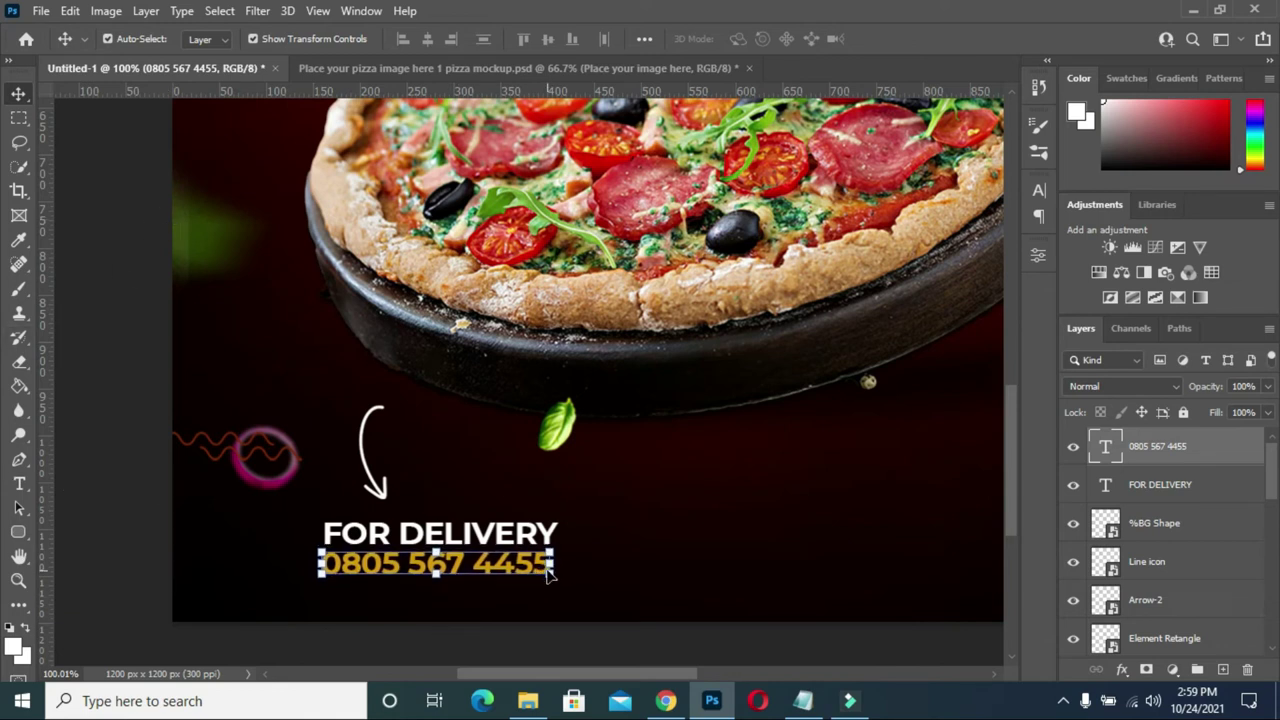
mouse_move(553, 574)
mouse_down()
mouse_move(546, 588)
mouse_move(560, 589)
mouse_up()
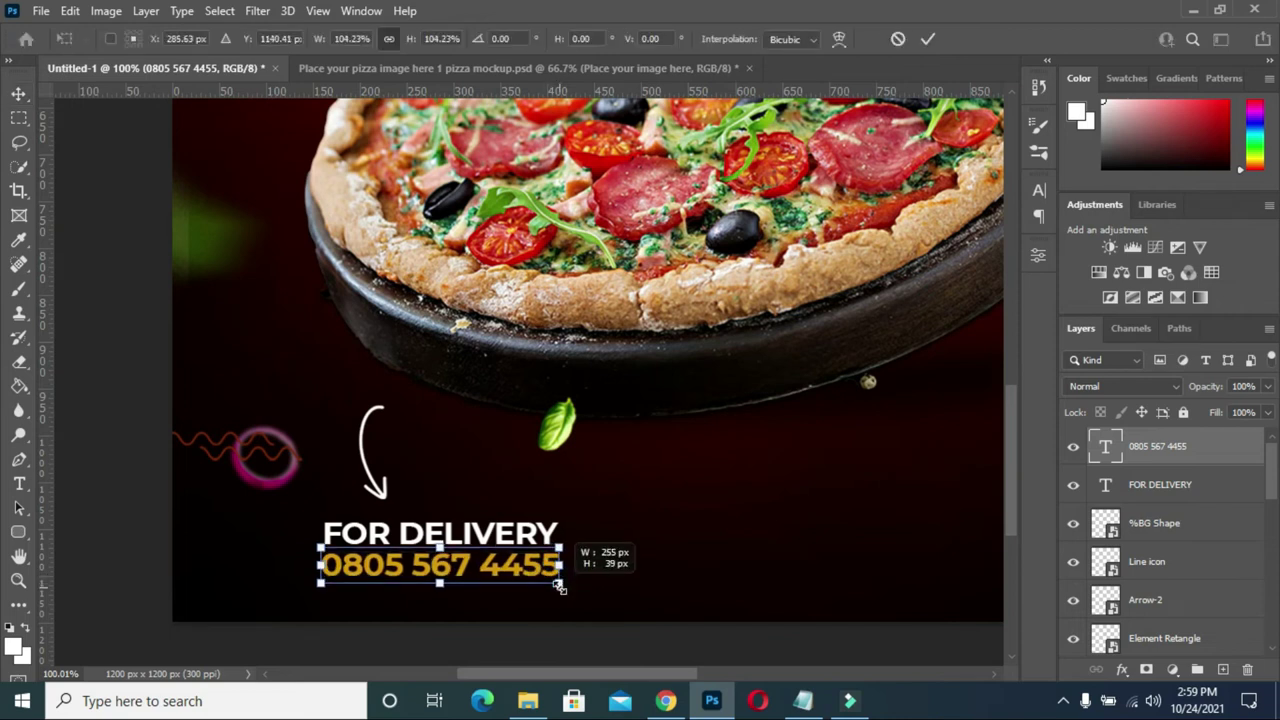
click(928, 38)
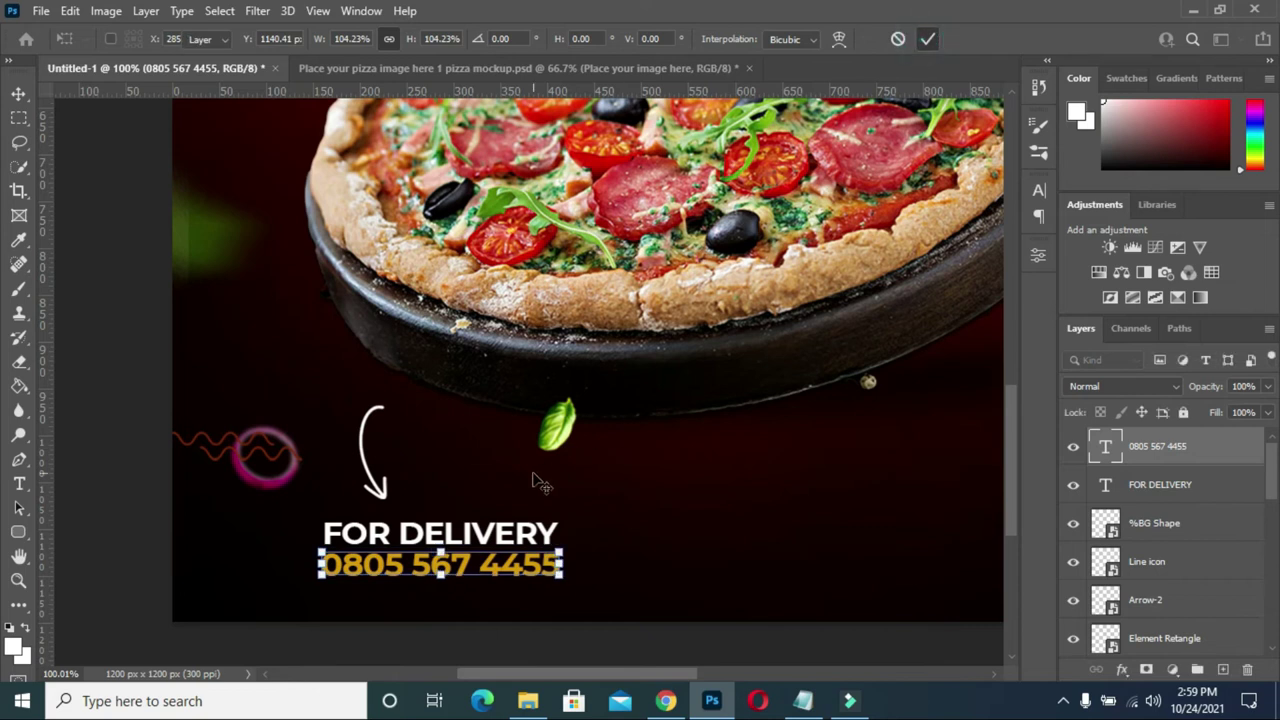
scroll(256, 468, down, 2)
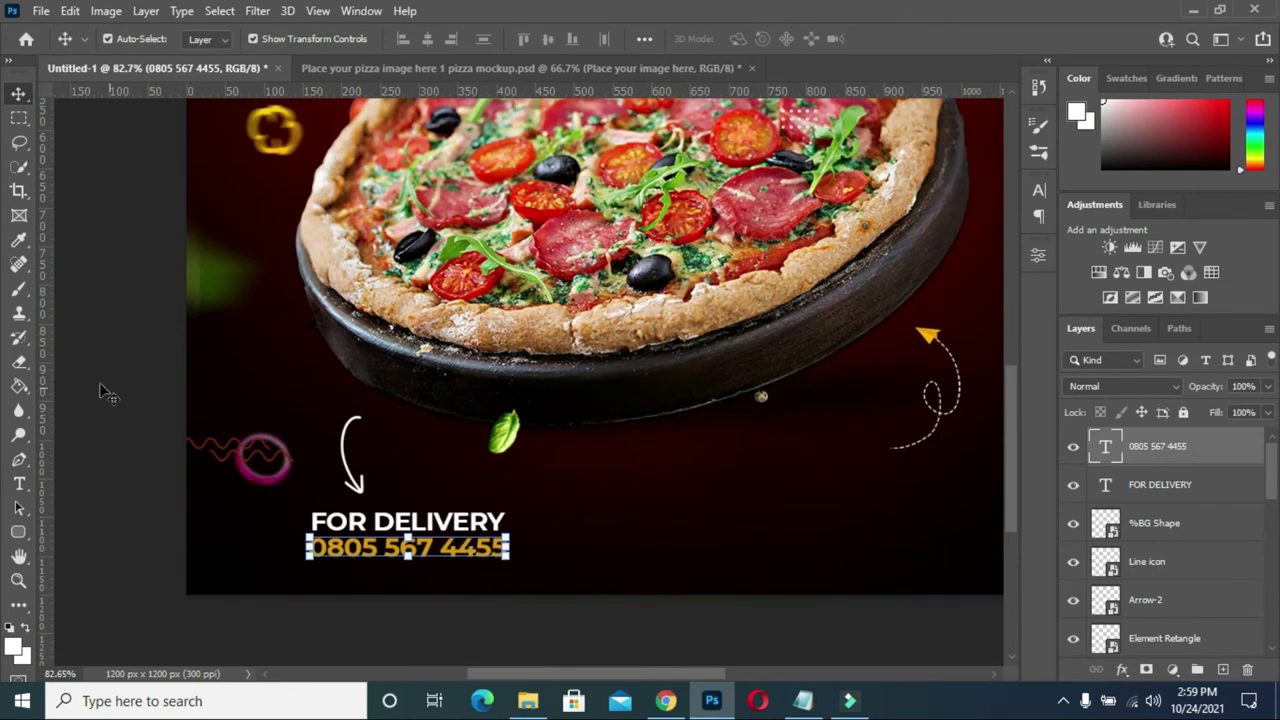
Select both delivery text layers, group them with Ctrl+G, and name the group 'for delivery'.
click(1184, 488)
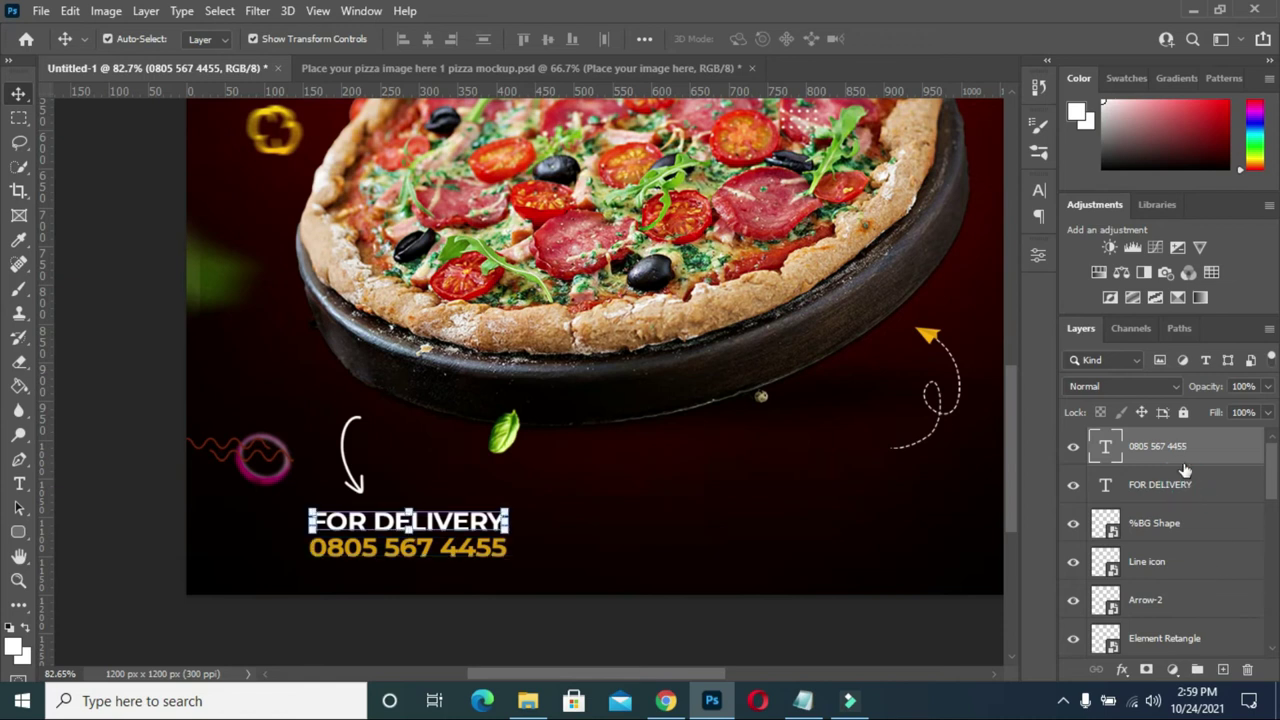
ctrl+click(1183, 447)
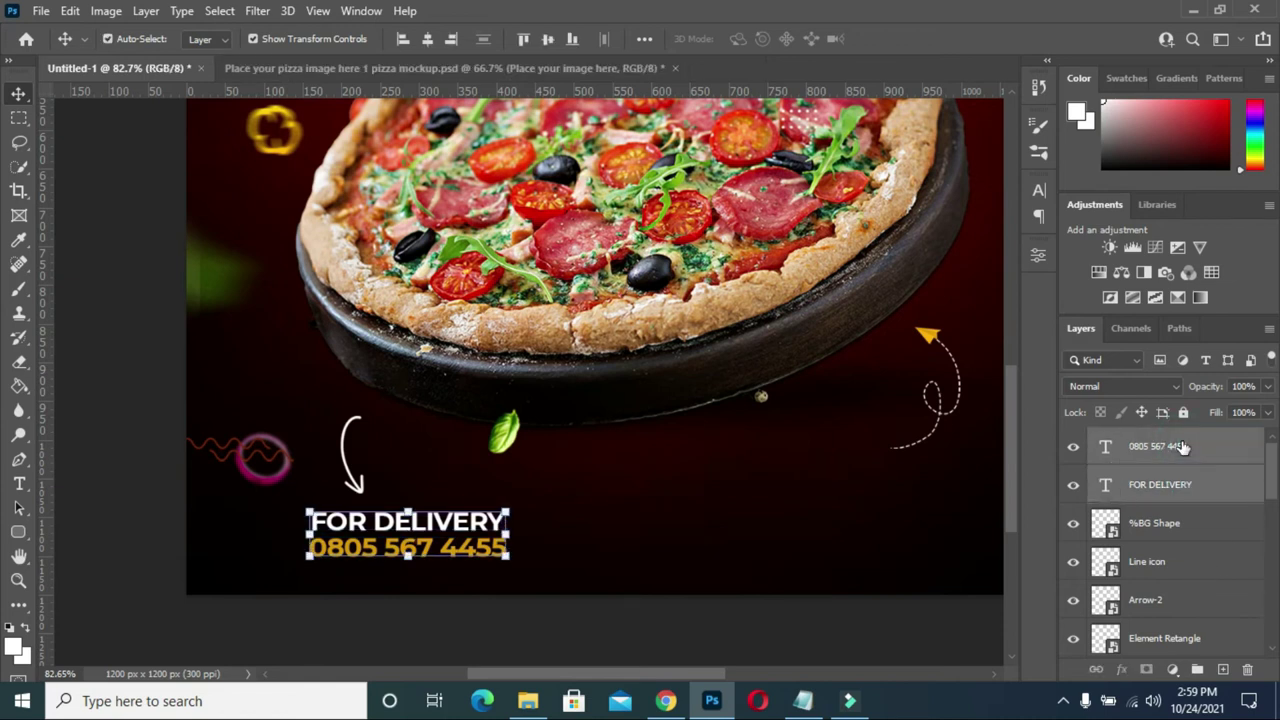
key(ctrl+g)
double_click(1146, 436)
text(for delivery)
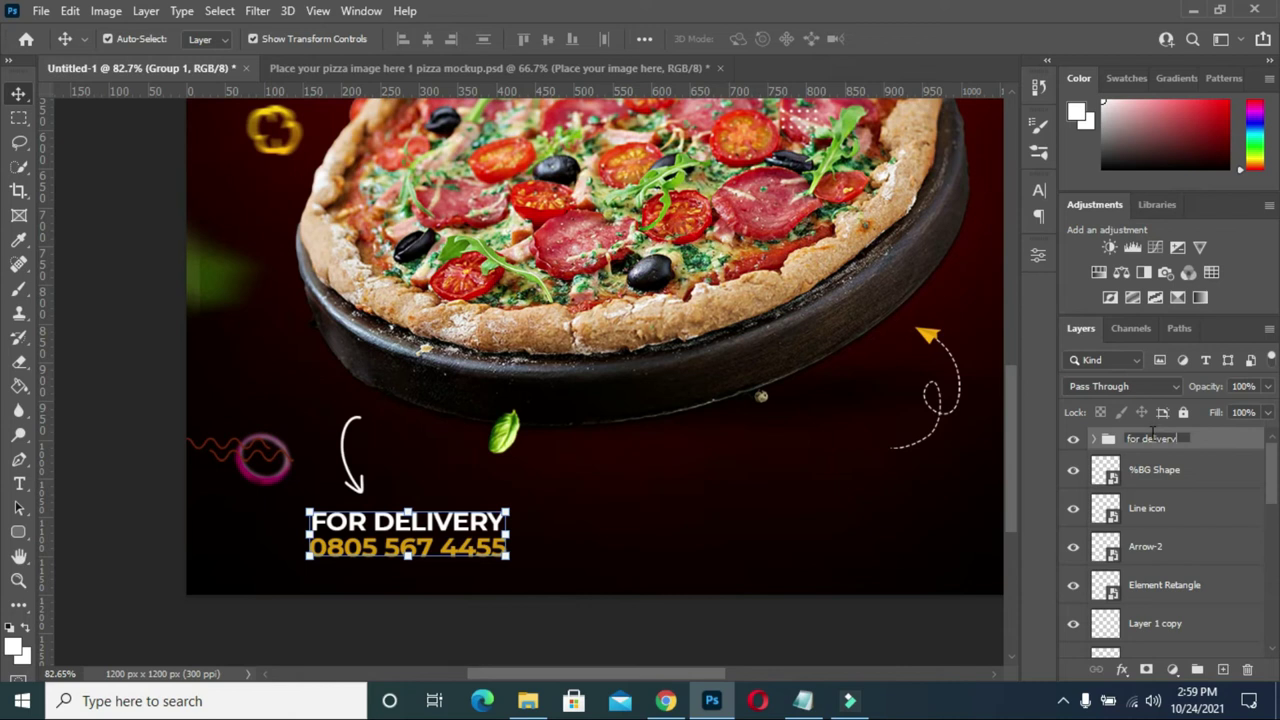
key(Return)
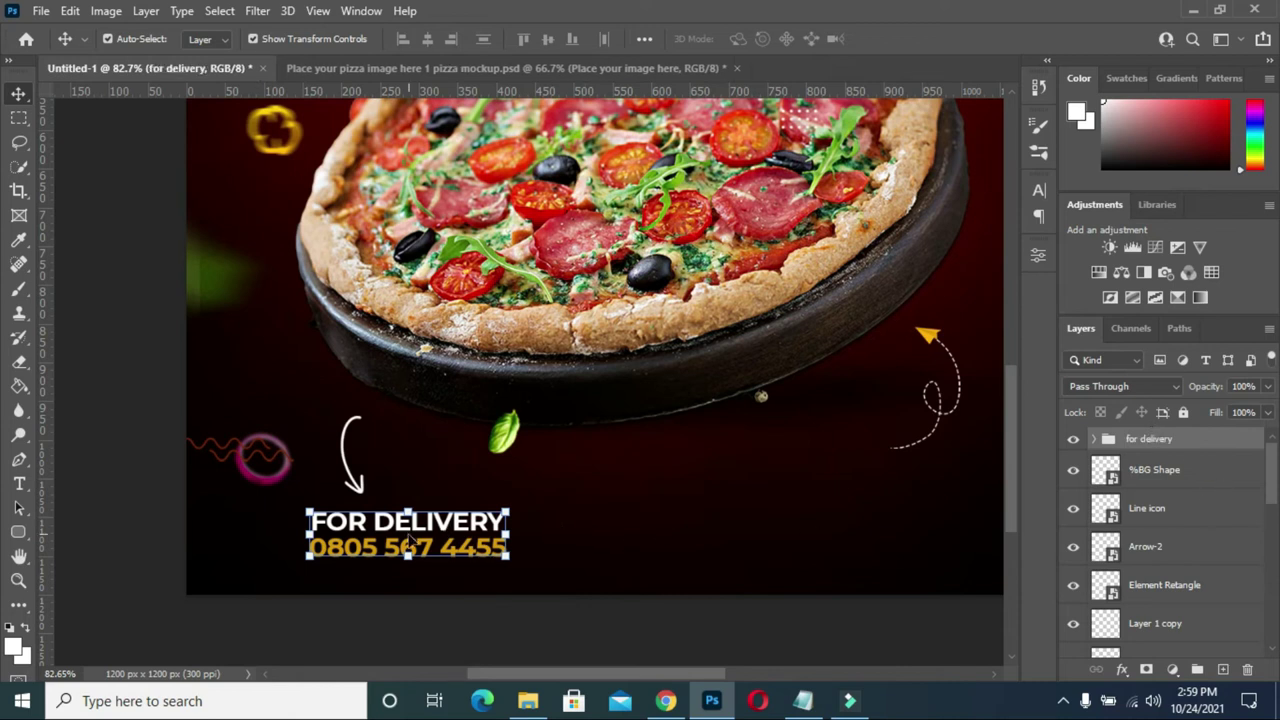
click(171, 509)
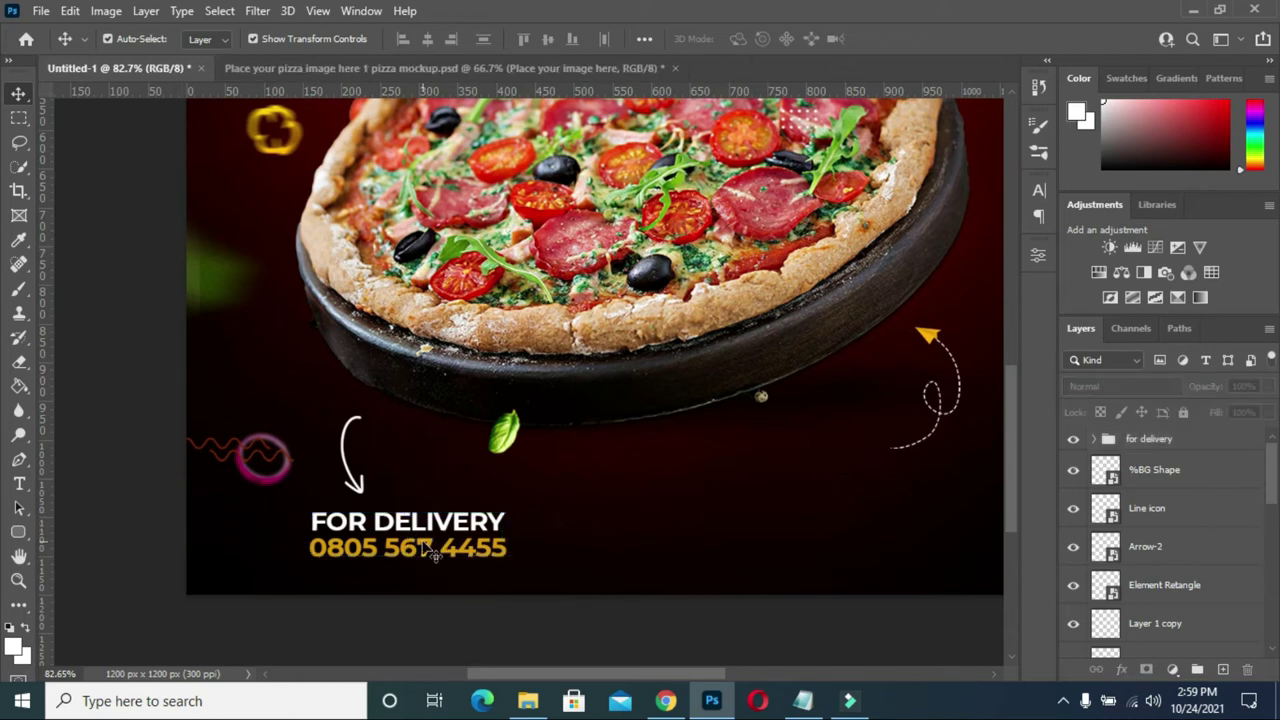
Draw a 240×45 px rounded rectangle at the poster's lower right.
click(20, 533)
click(75, 533)
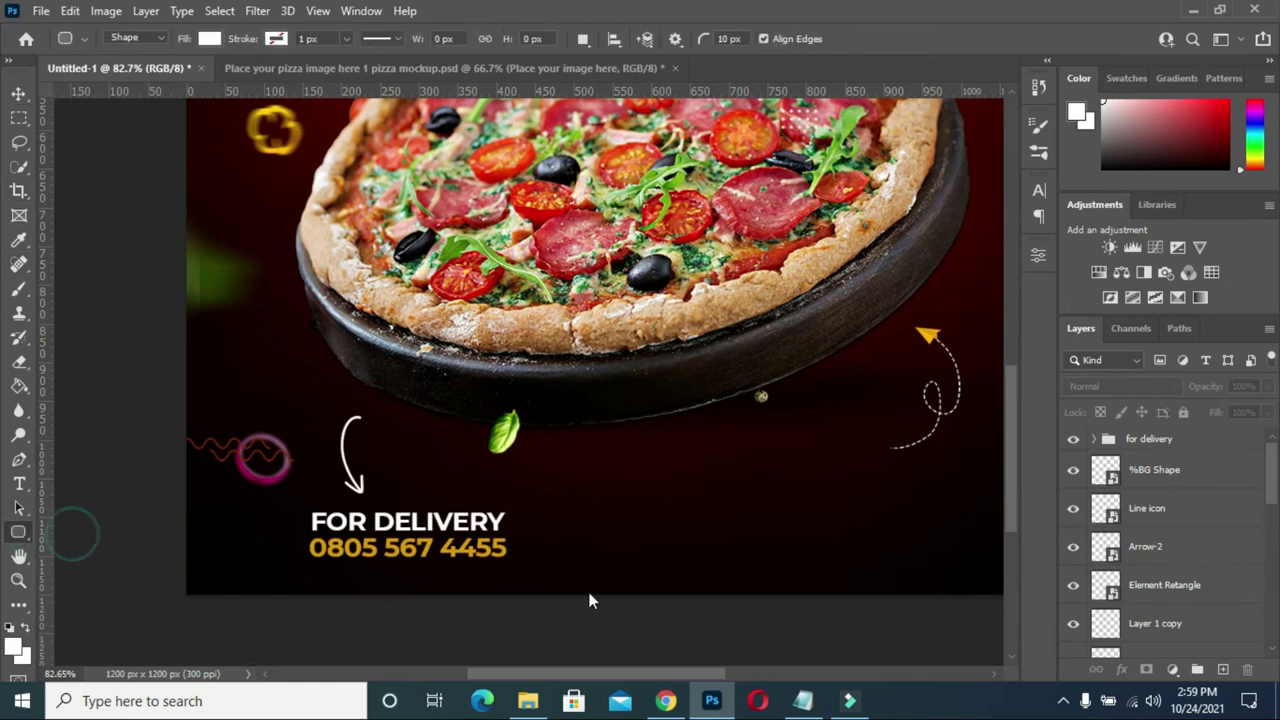
click(20, 533)
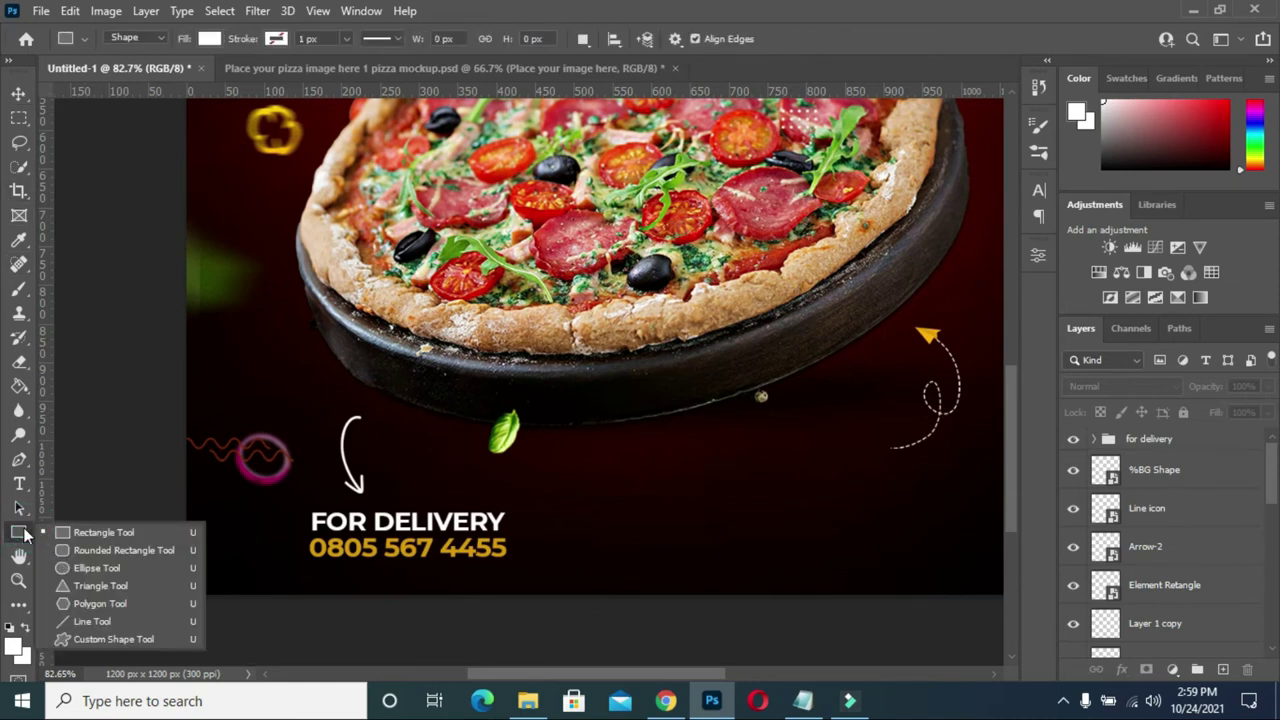
click(90, 548)
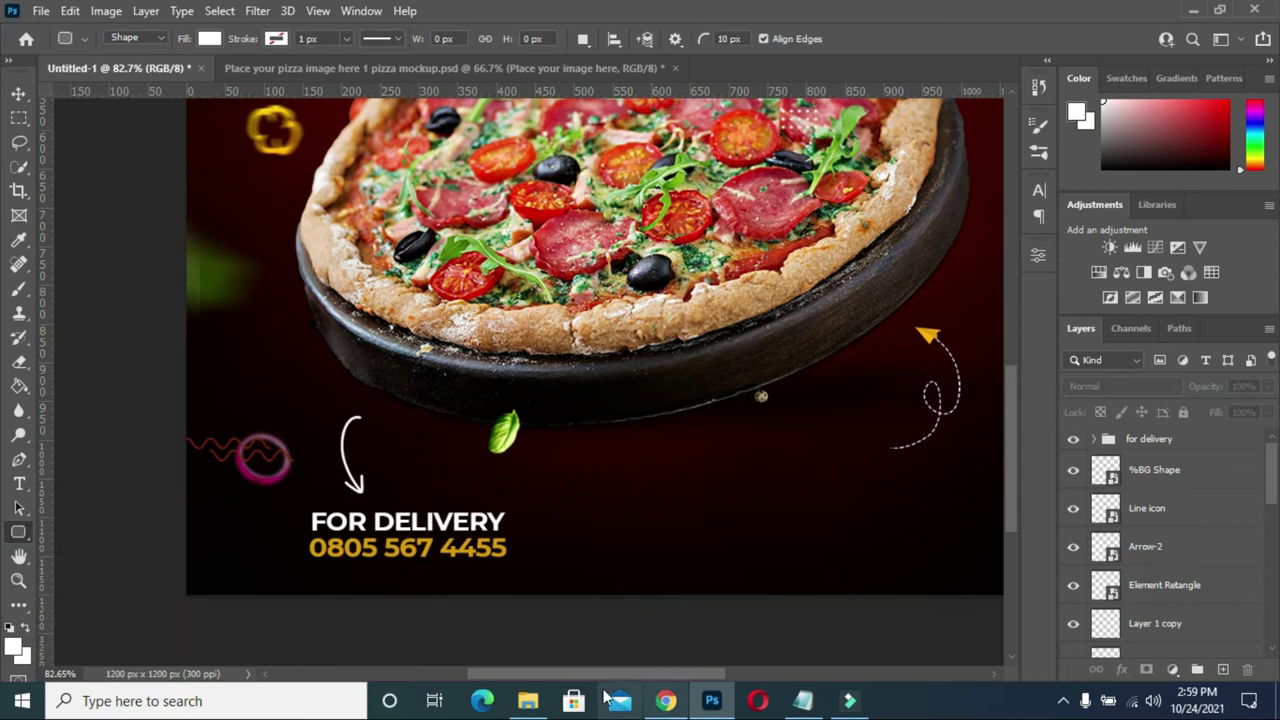
drag(628, 676, 694, 676)
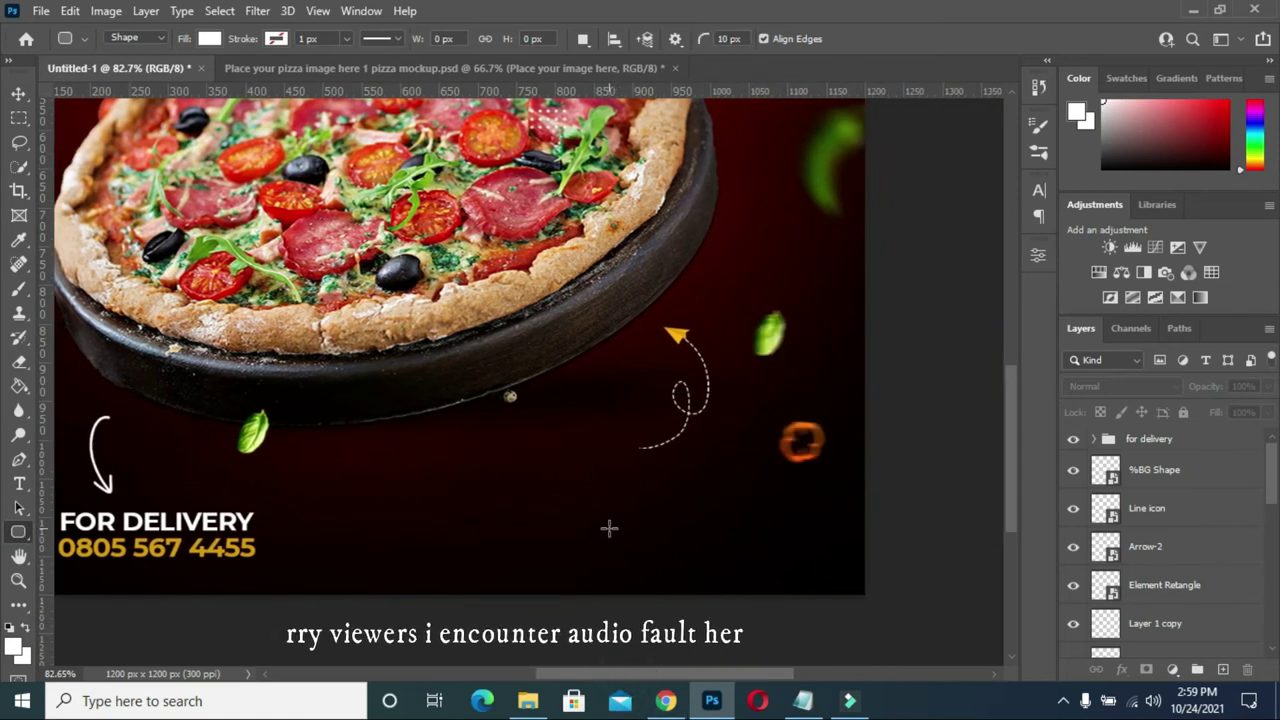
drag(583, 519, 766, 551)
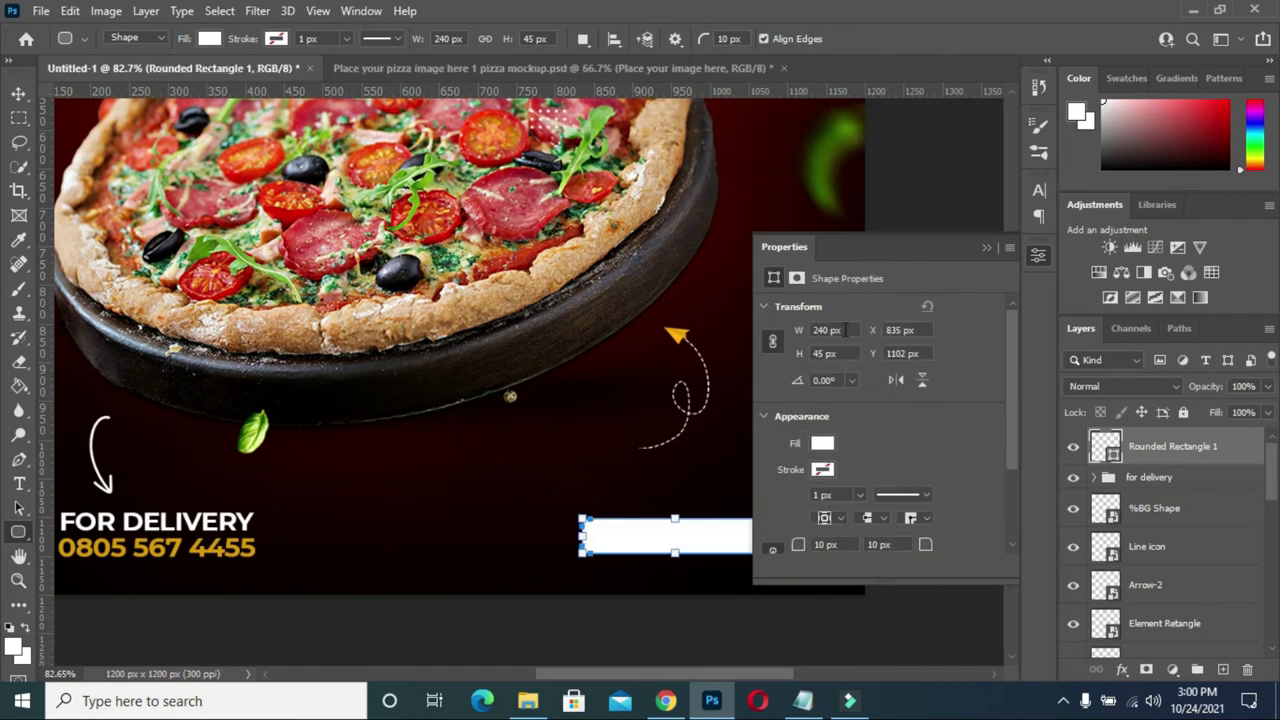
Fill the rounded rectangle with dark red in Properties.
click(822, 444)
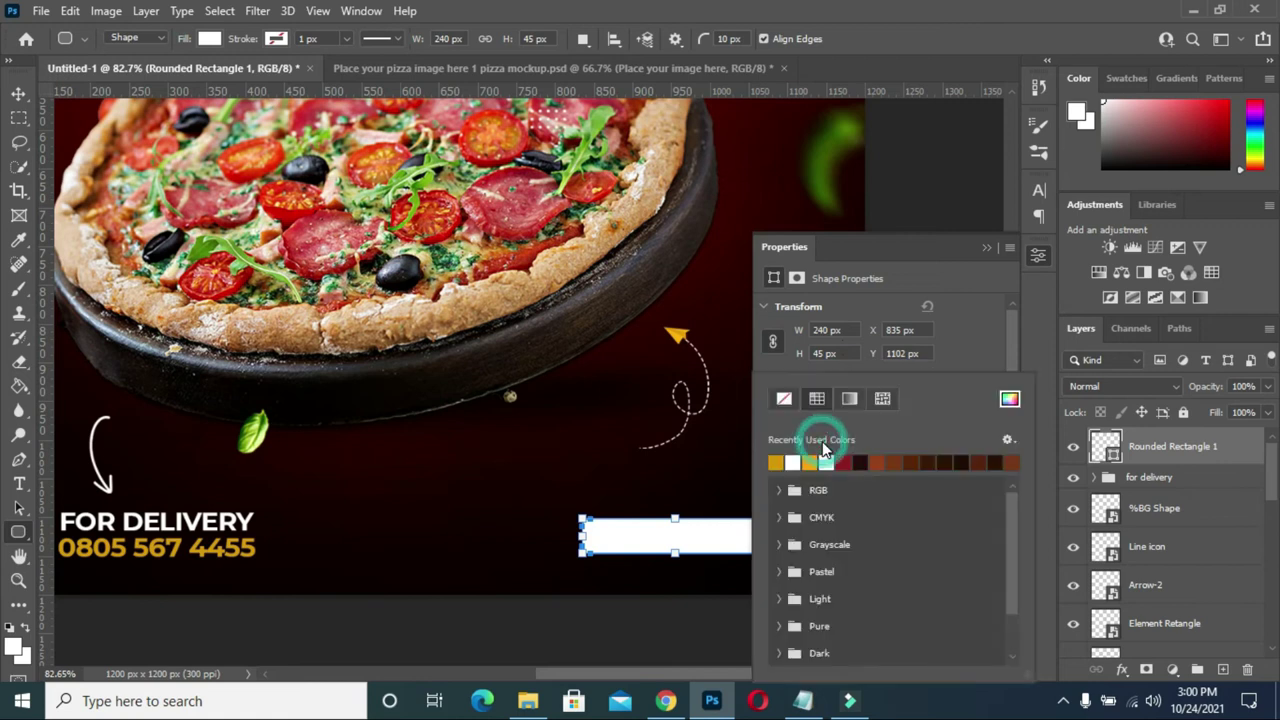
click(845, 460)
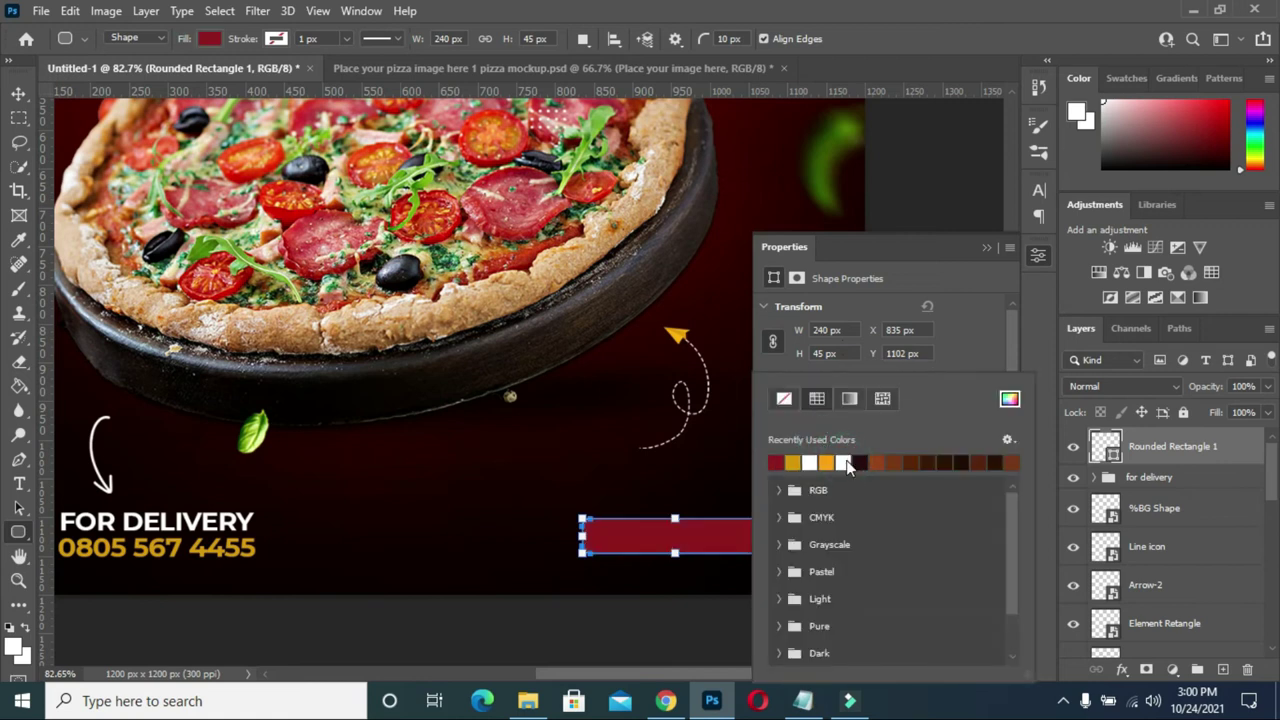
click(987, 247)
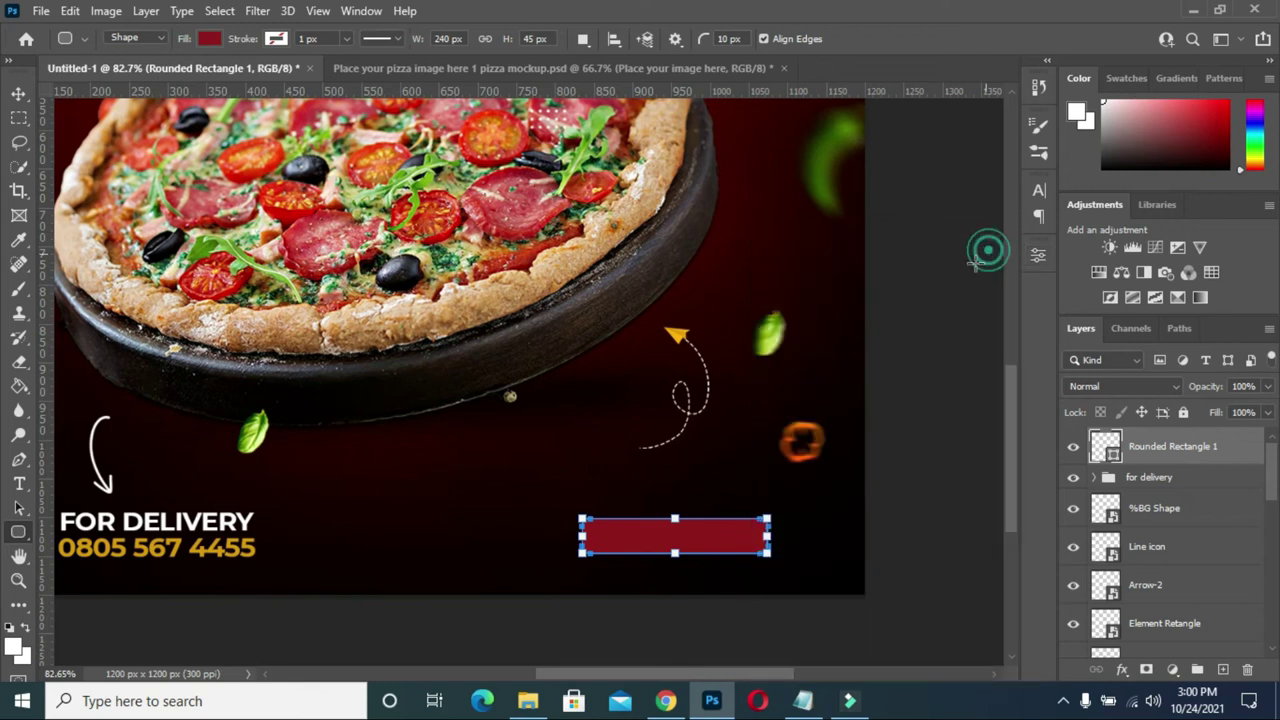
click(18, 93)
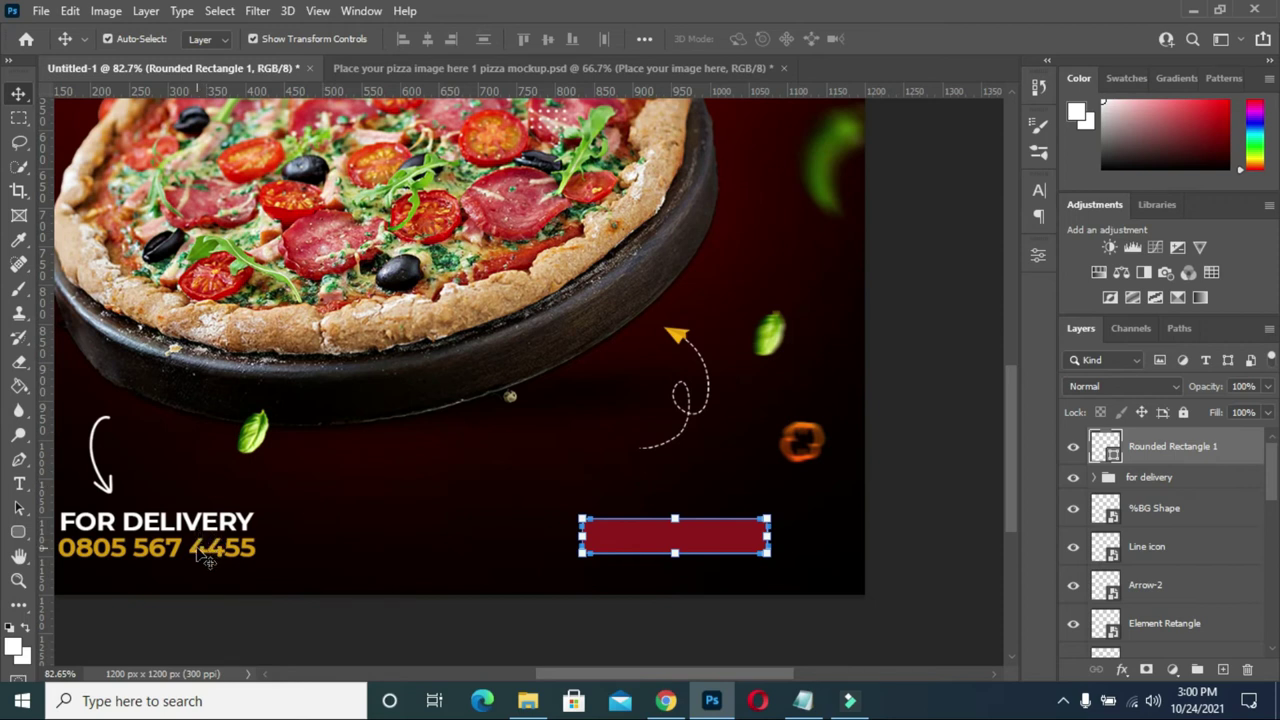
Duplicate the FOR DELIVERY text and place the copy onto the red rounded rectangle.
click(204, 533)
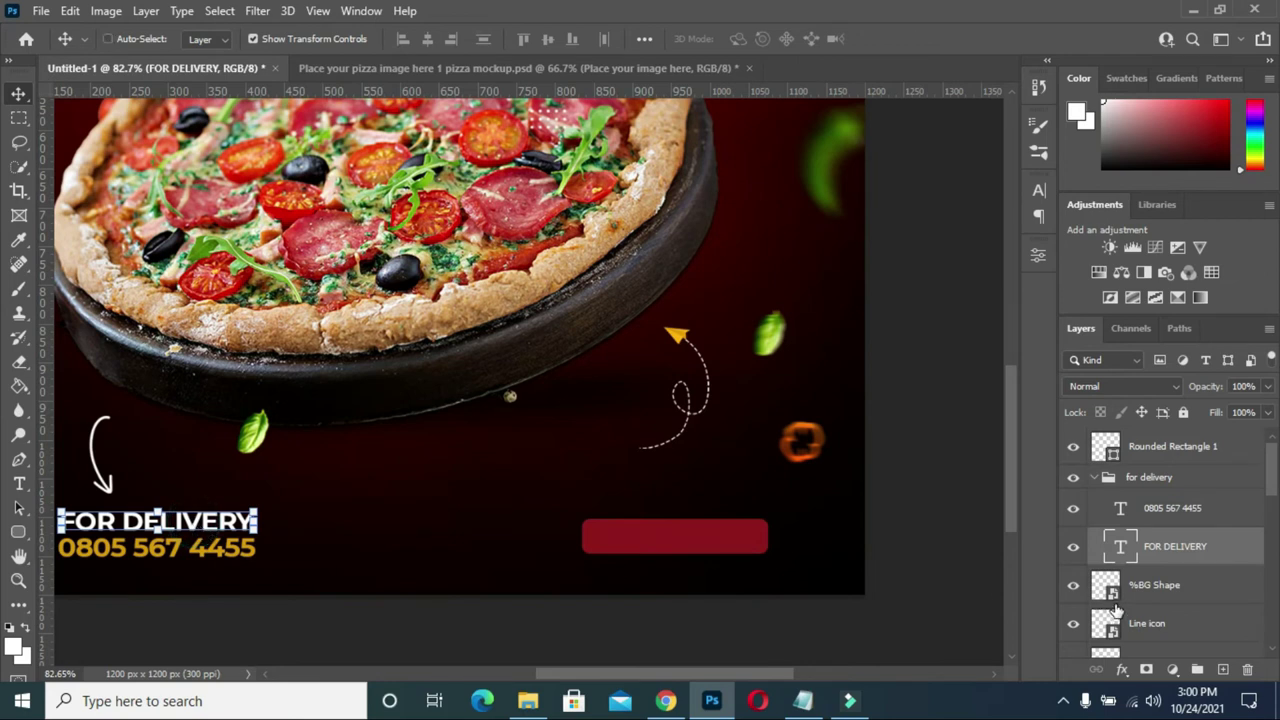
key(ctrl+j)
mouse_move(1194, 560)
mouse_down()
mouse_move(1164, 521)
mouse_move(1157, 438)
mouse_up()
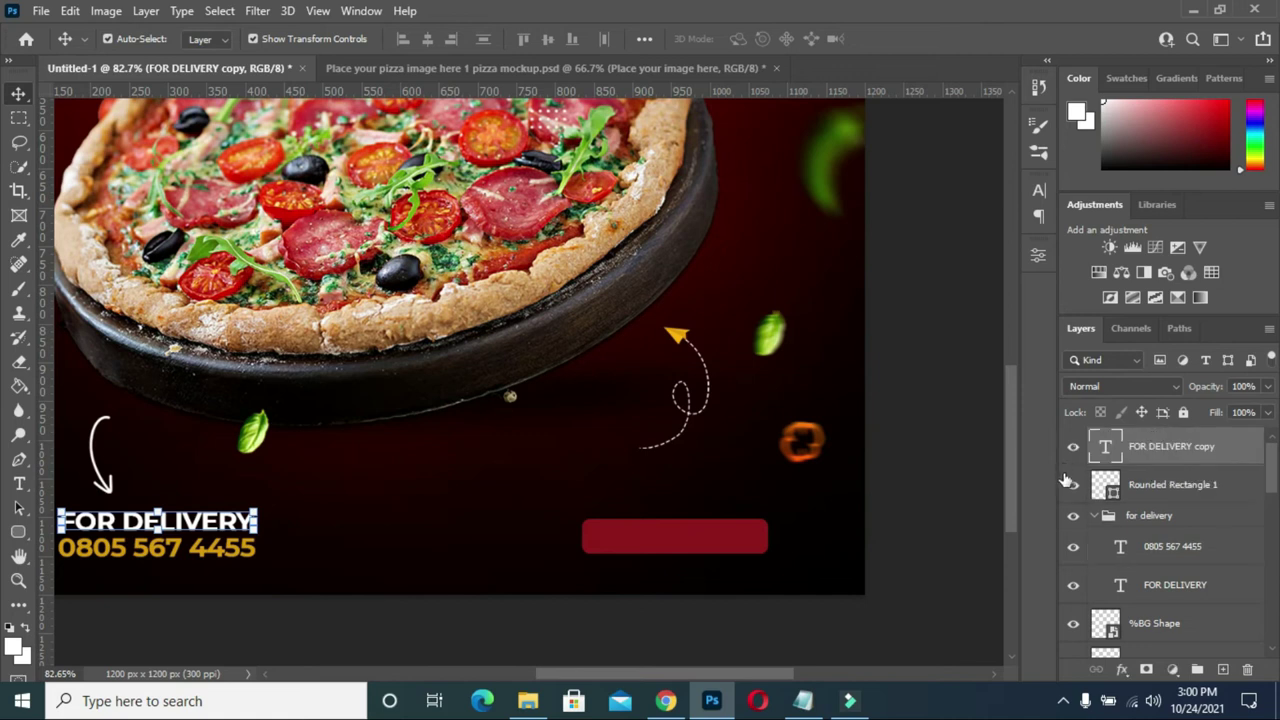
click(1095, 516)
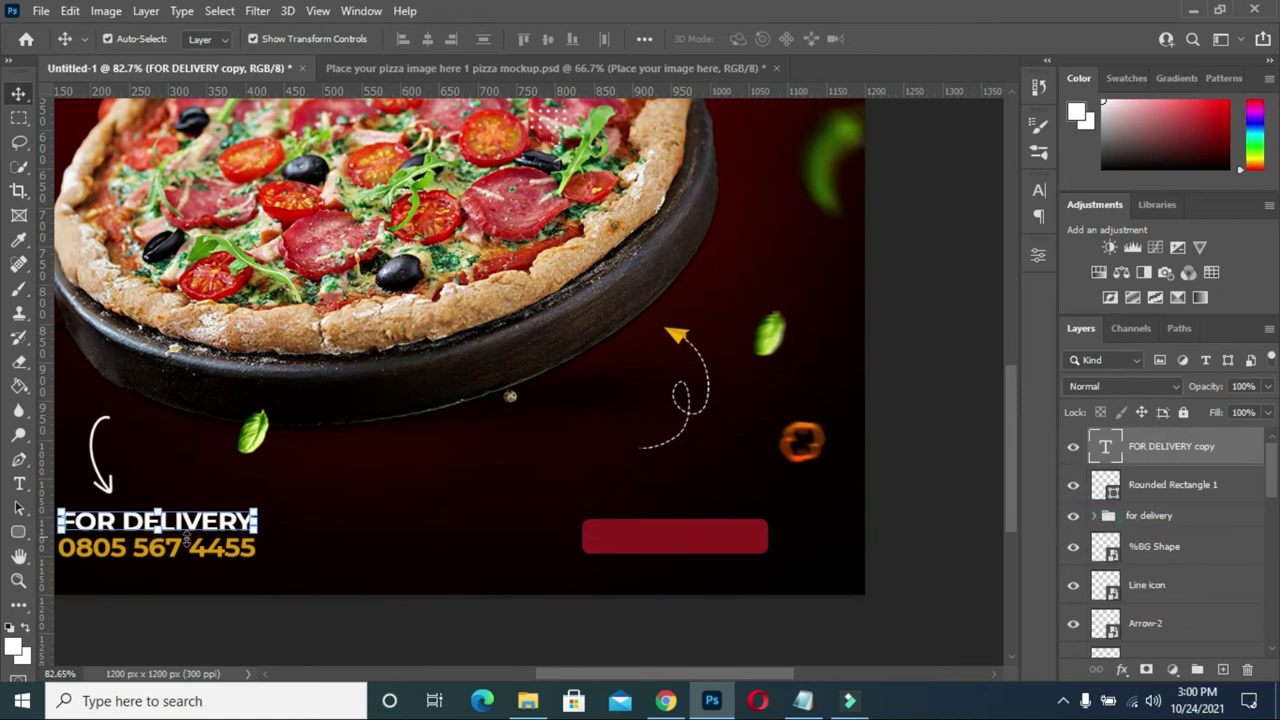
drag(213, 525, 722, 538)
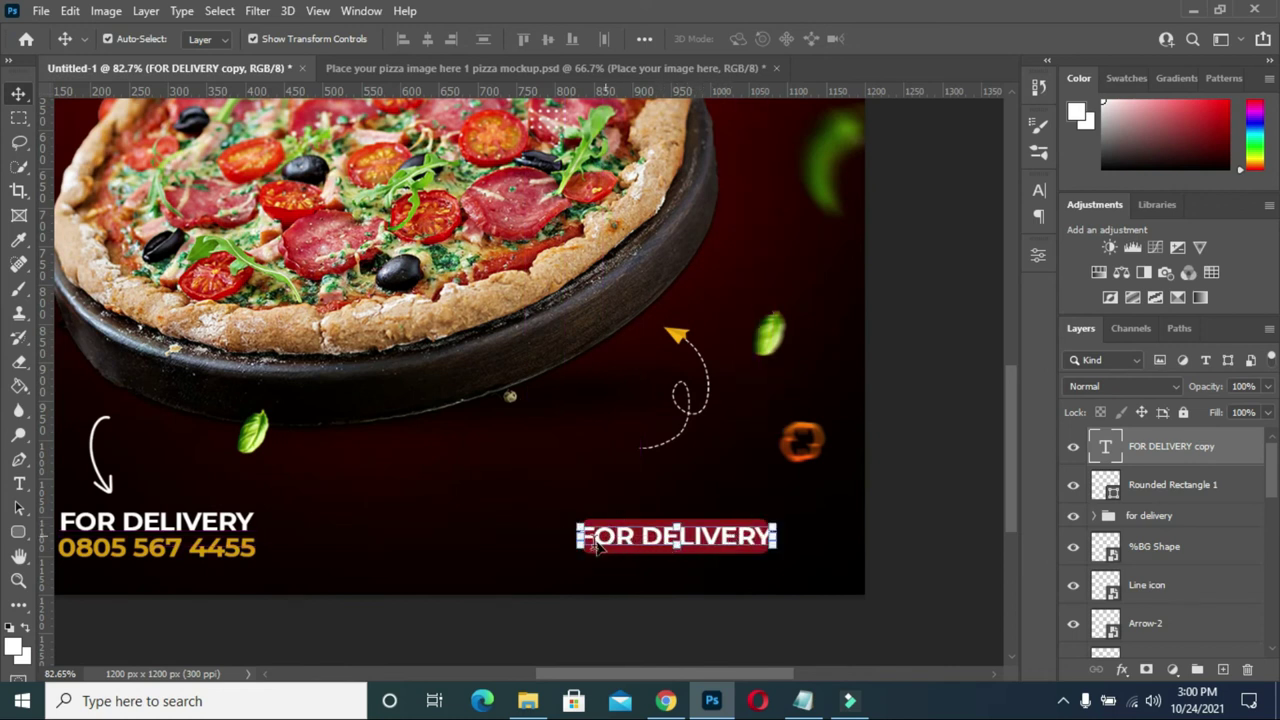
Select all of the copied text and select the ORDER NOW line in the Notepad notes.
key(t)
click(626, 537)
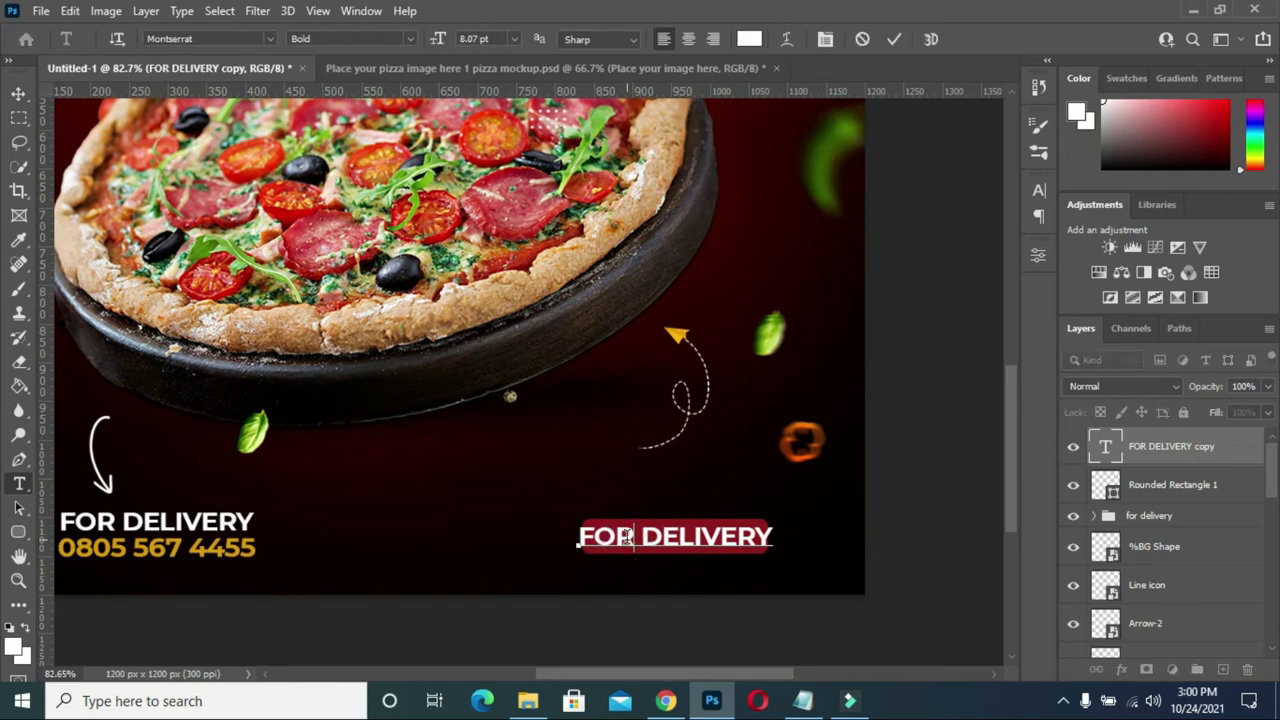
key(ctrl+a)
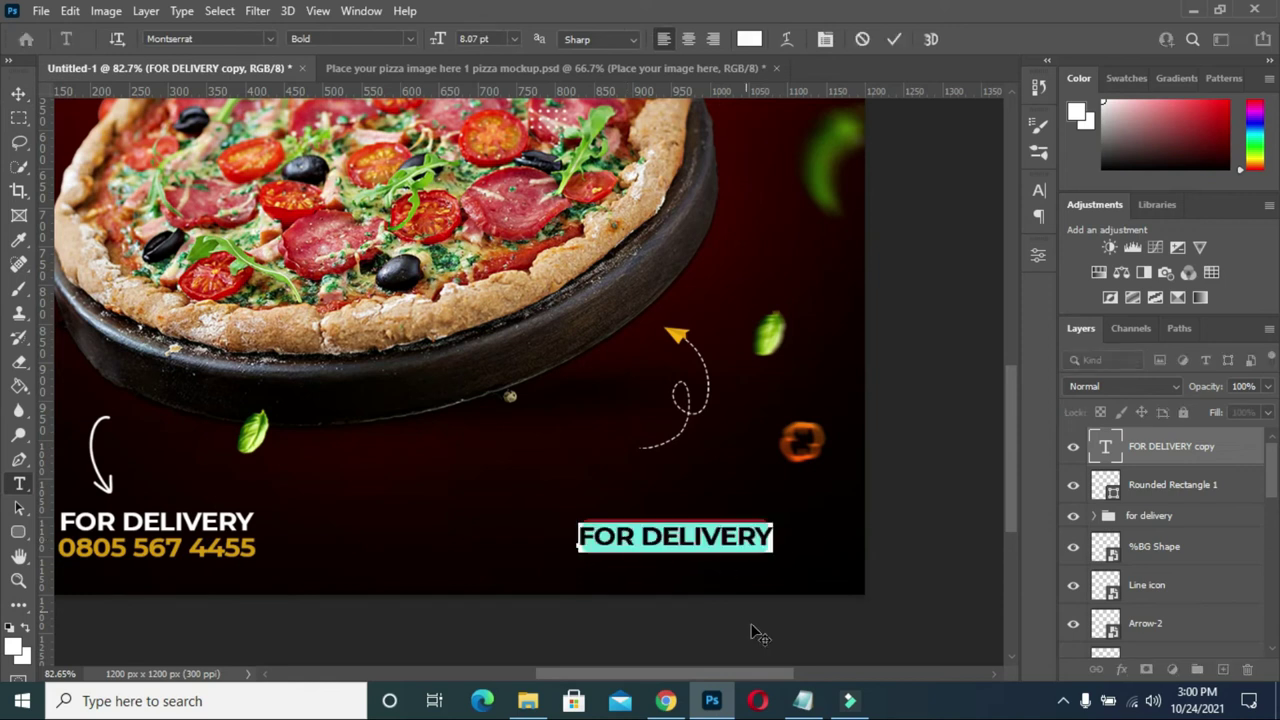
click(803, 700)
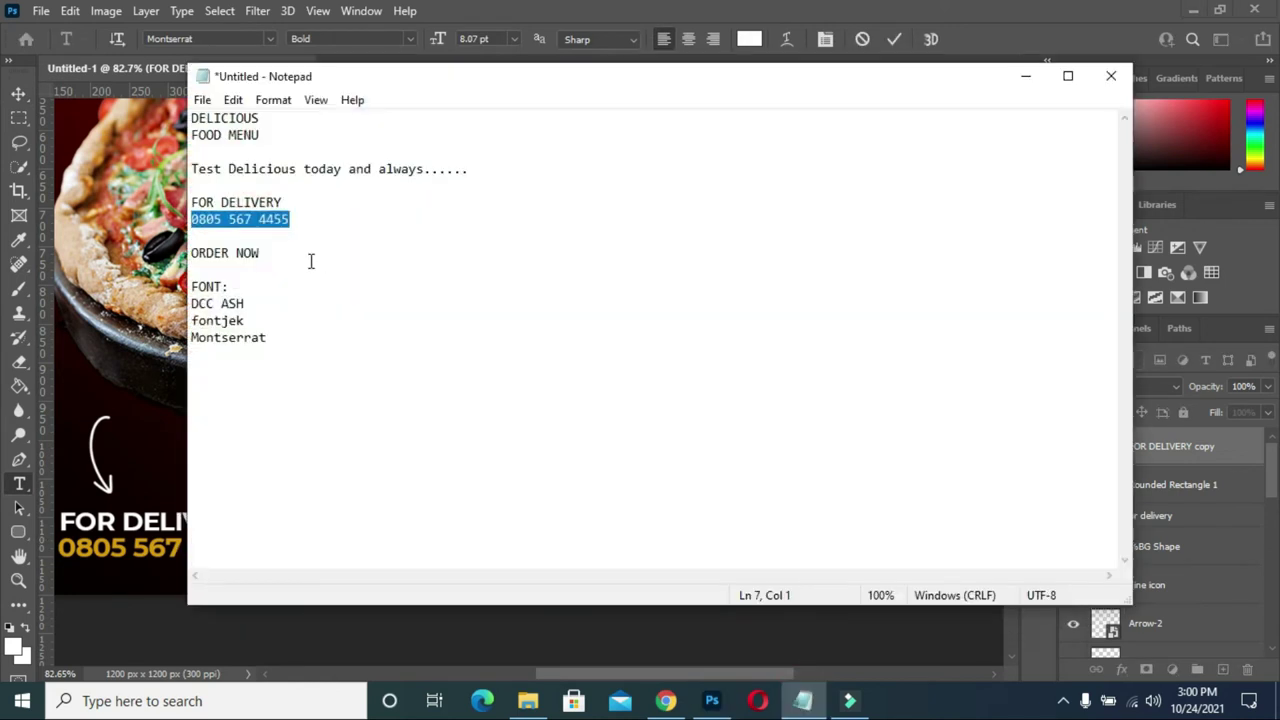
triple_click(251, 253)
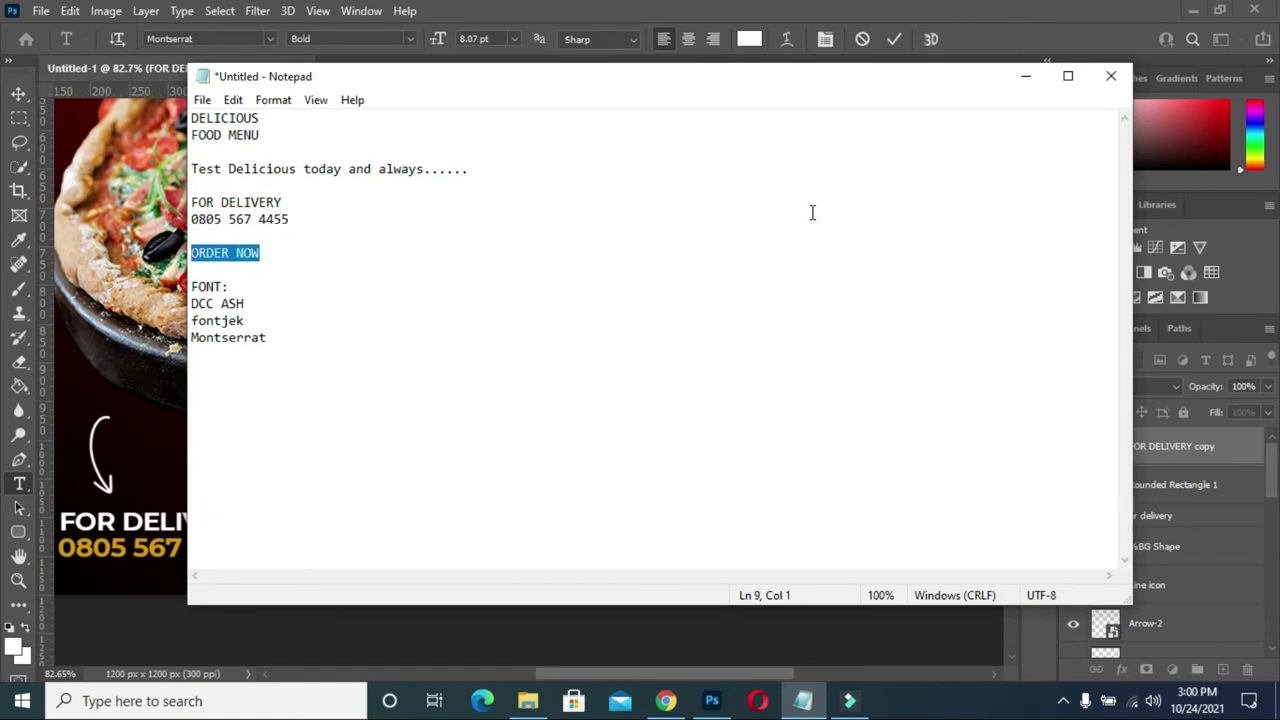
Paste ORDER NOW over the copied text on the button and commit.
click(1025, 76)
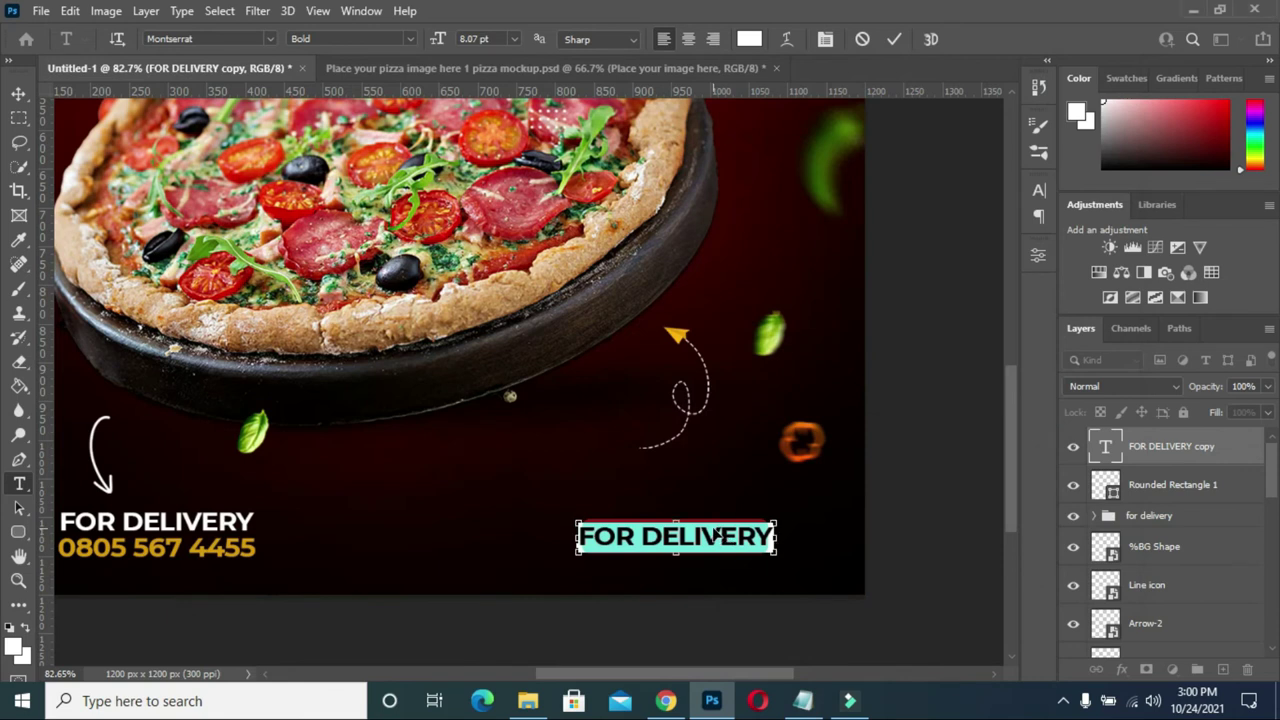
text(ORDER NOW)
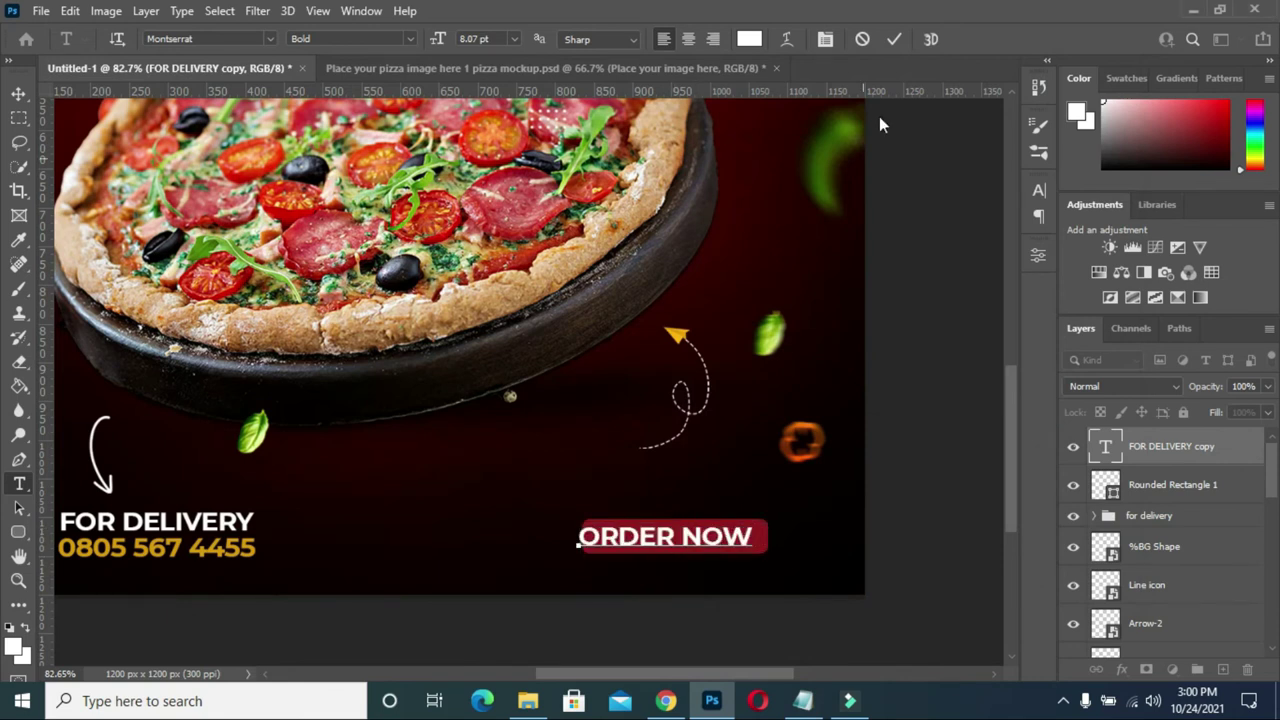
click(894, 38)
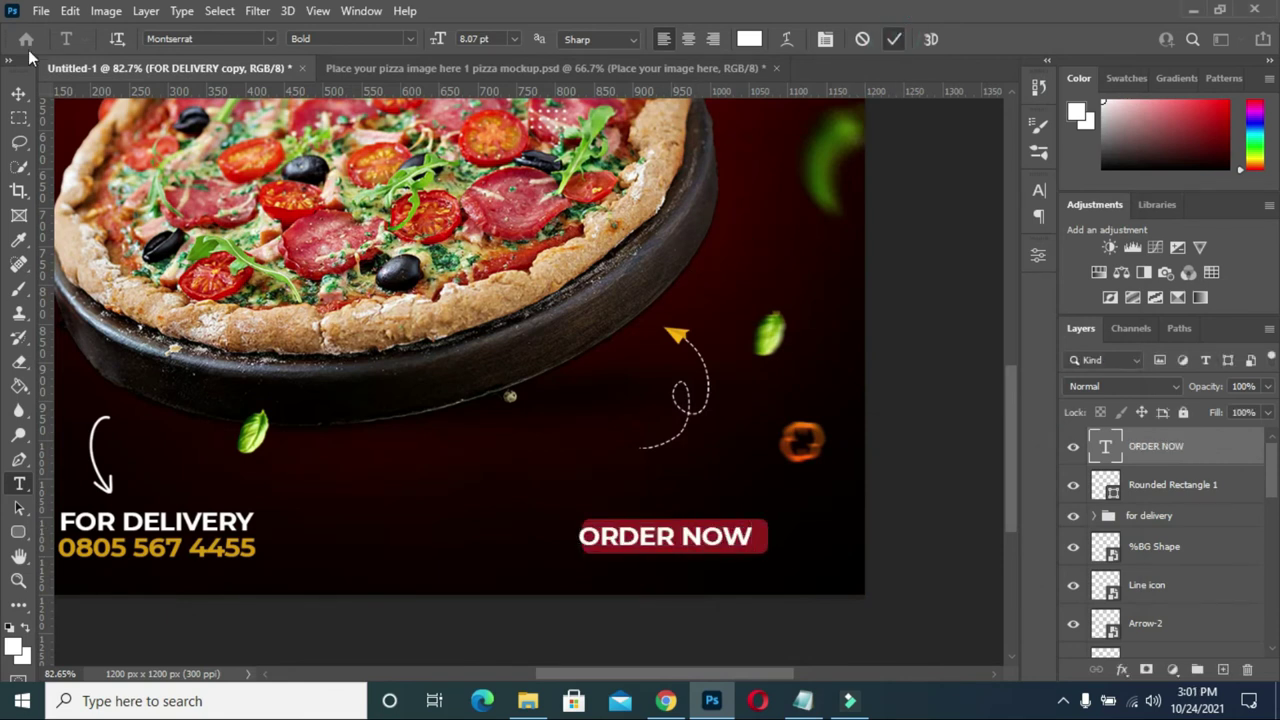
Scale the ORDER NOW text down to about 86%.
click(18, 93)
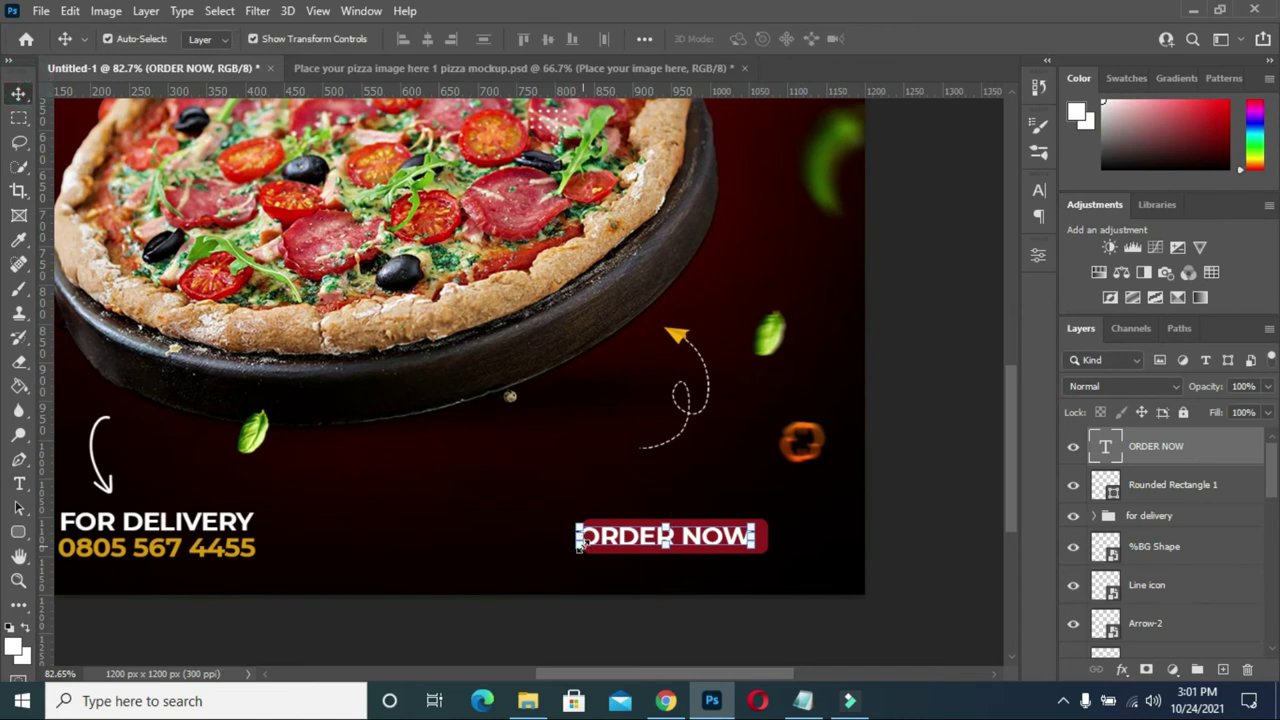
drag(578, 545, 600, 548)
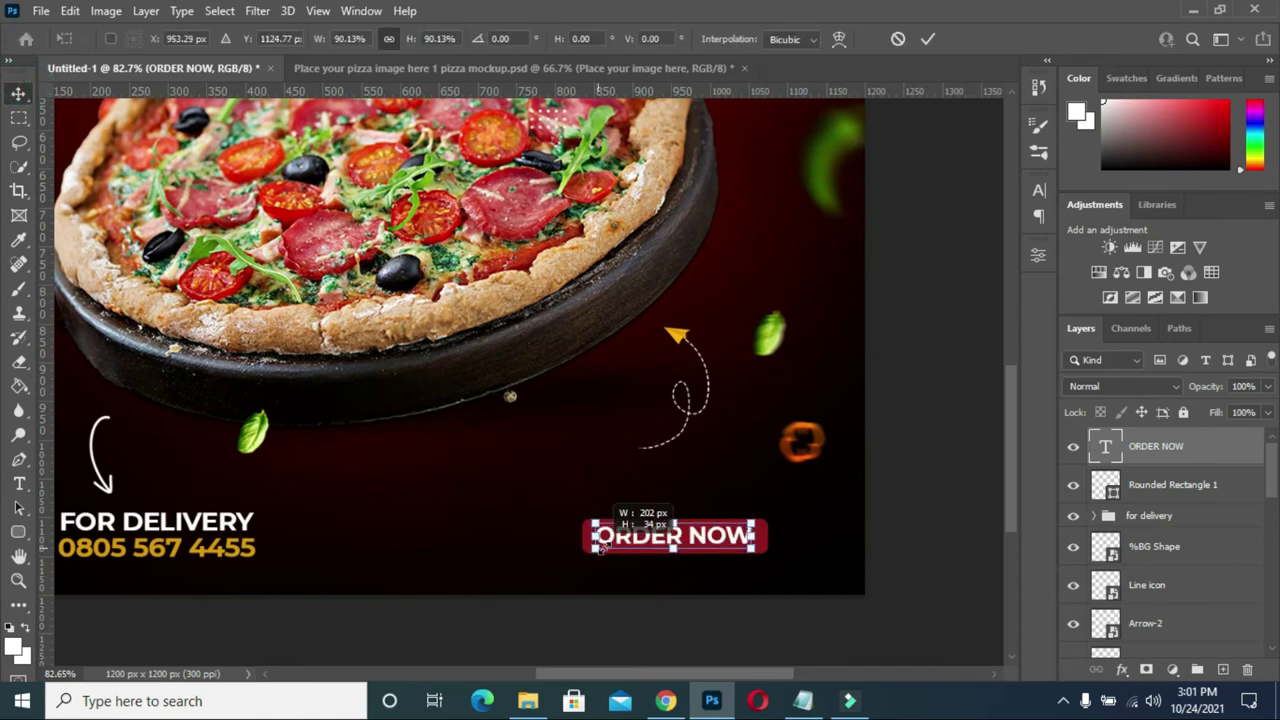
click(928, 38)
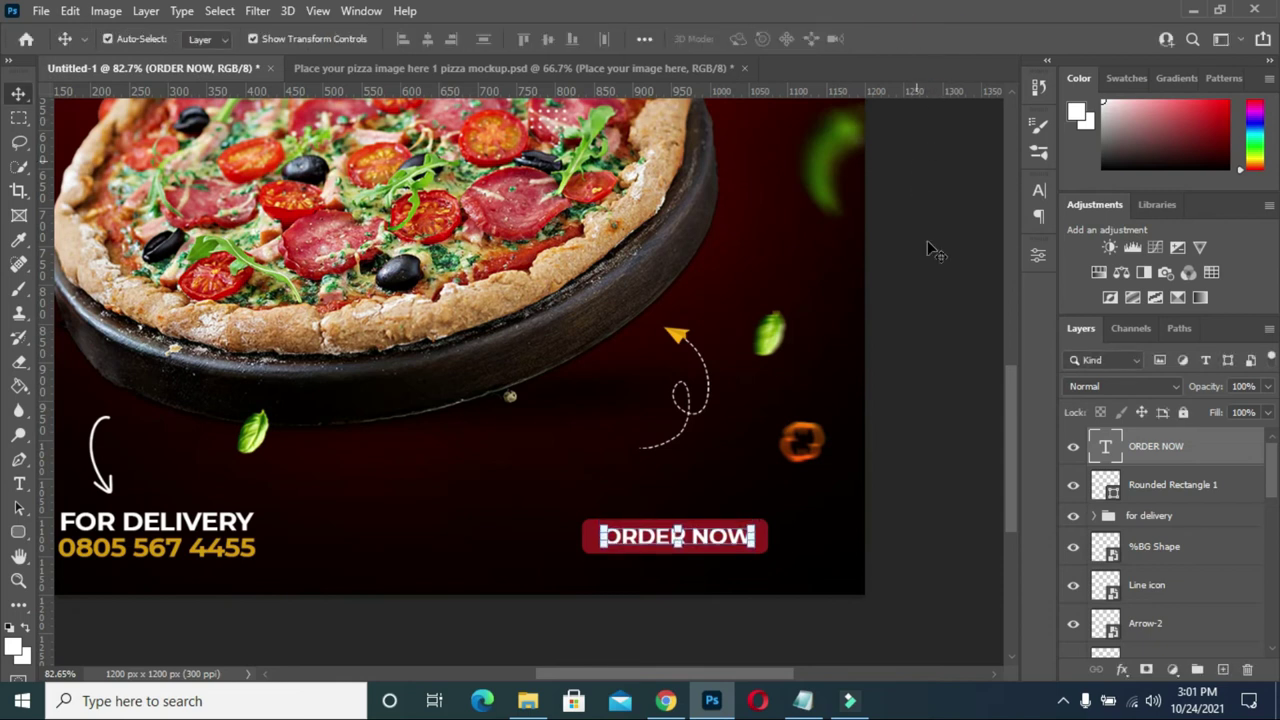
Centre the ORDER NOW text horizontally on Rounded Rectangle 1.
shift+click(1138, 485)
click(428, 40)
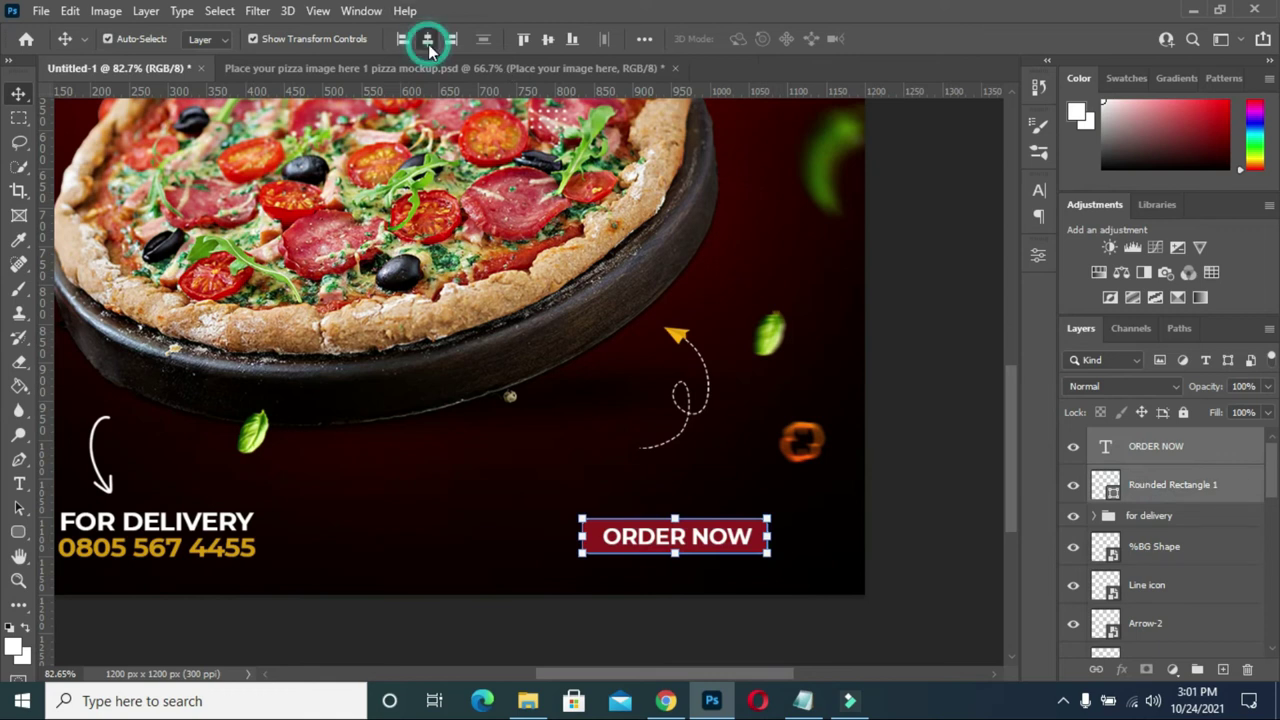
click(932, 462)
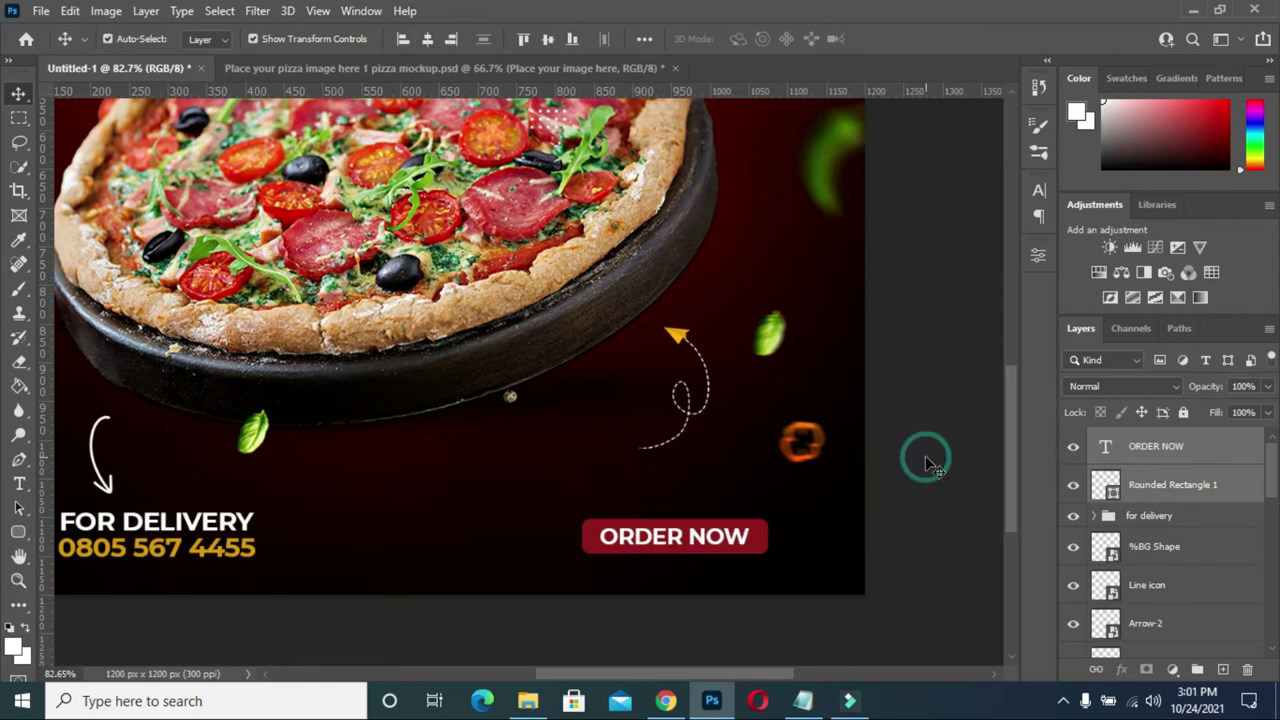
Left-align the FOR DELIVERY heading with the phone number line in the for delivery group.
scroll(706, 480, down, 1)
scroll(700, 480, down, 1)
scroll(700, 480, down, 1)
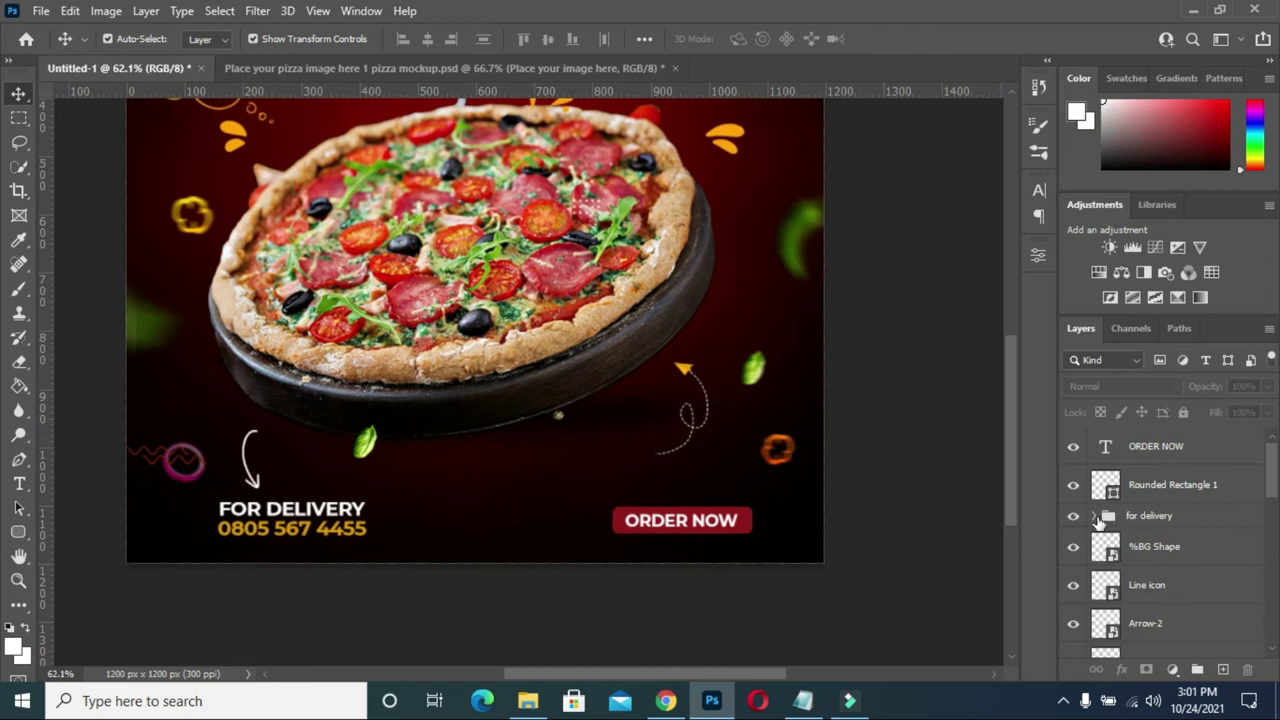
click(1096, 516)
click(1162, 547)
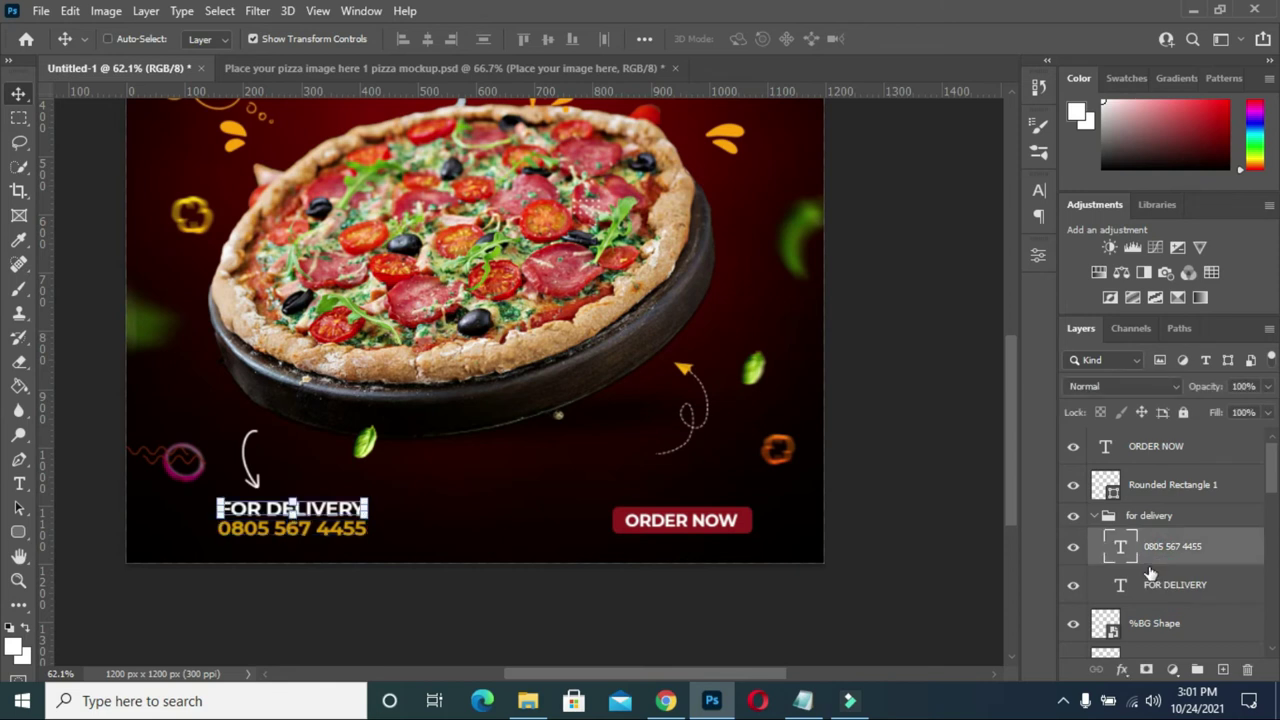
click(1151, 577)
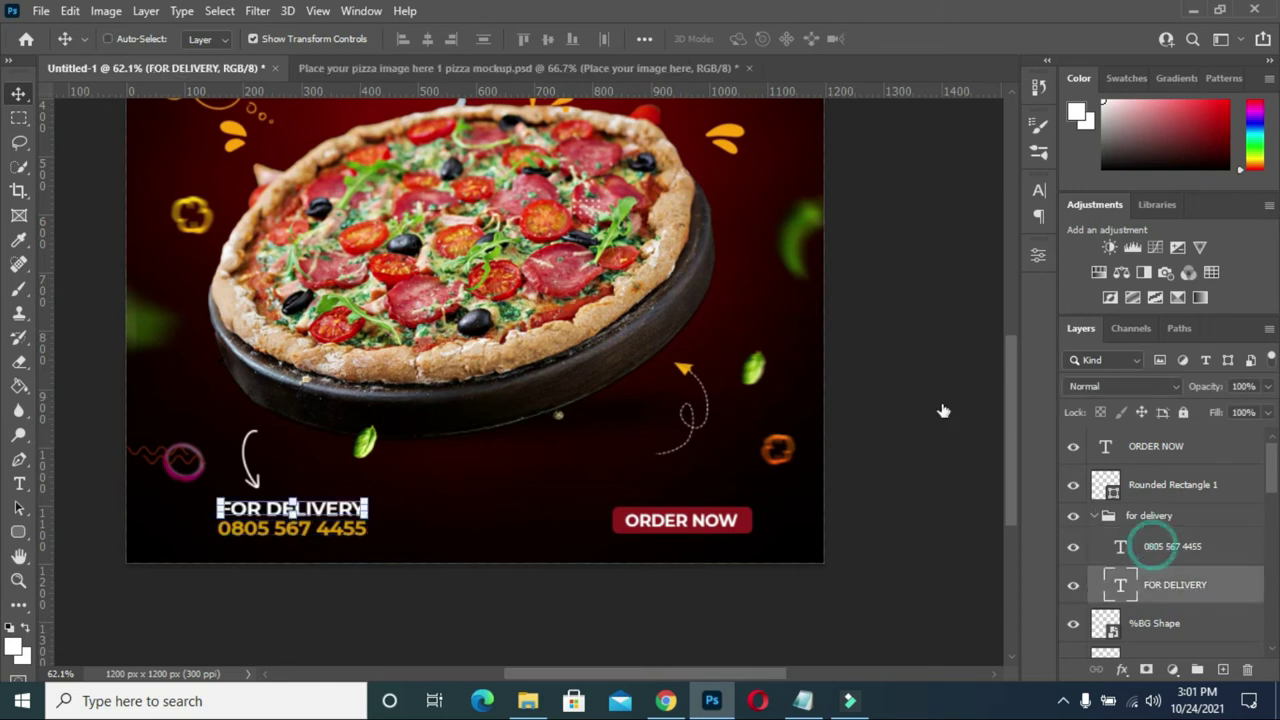
shift+click(1162, 547)
click(427, 38)
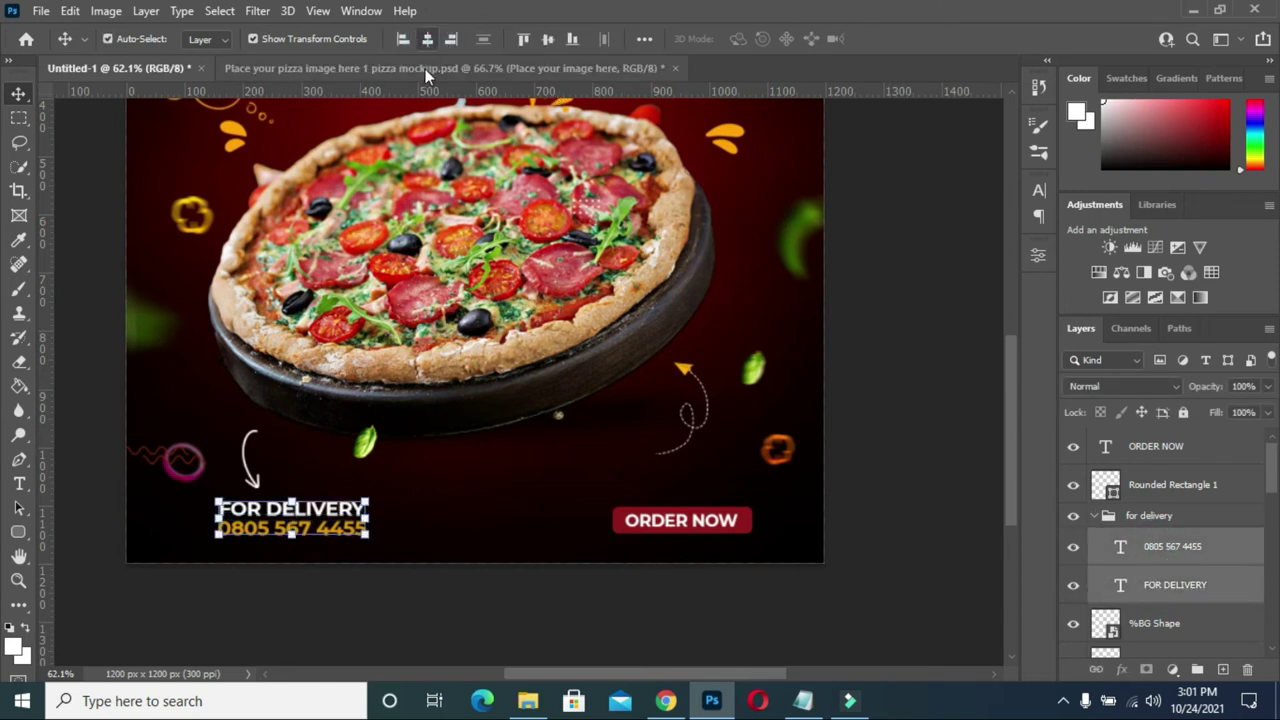
key(ctrl)
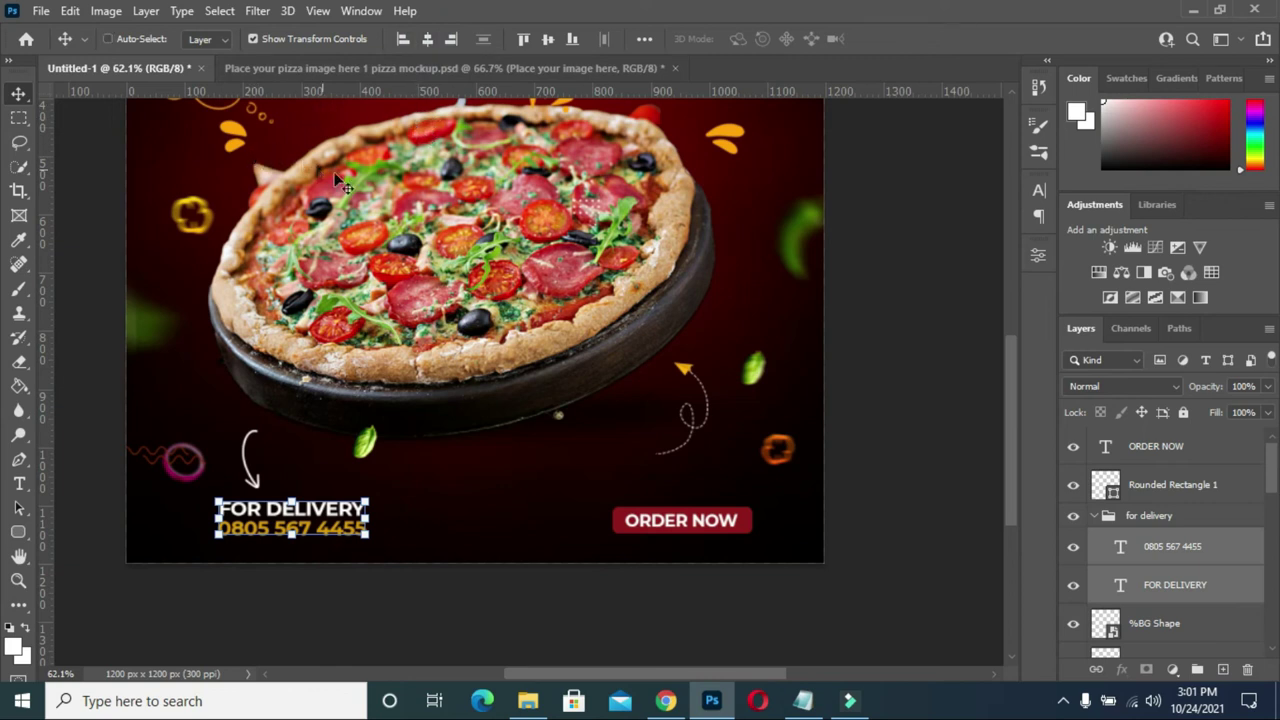
click(946, 318)
click(1095, 516)
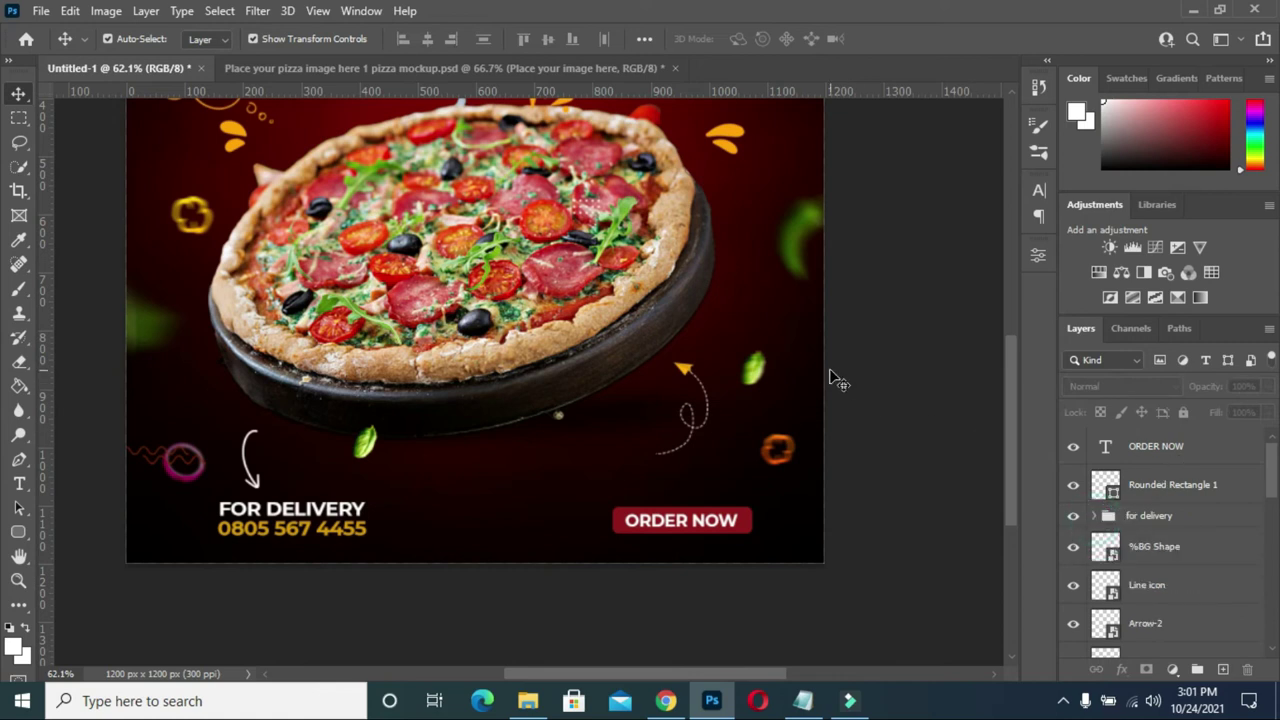
key(ctrl+0)
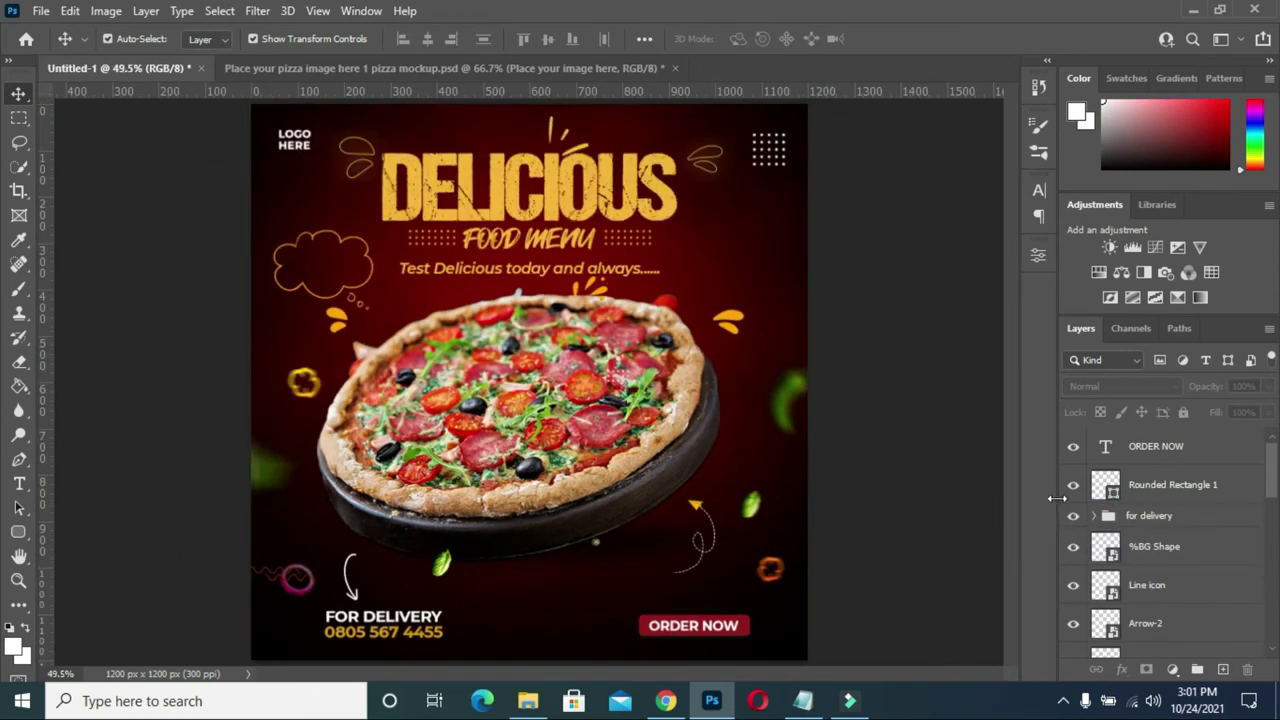
Group Rounded Rectangle 1 with the ORDER NOW text and name the group 'order now'.
click(1131, 487)
shift+click(1152, 447)
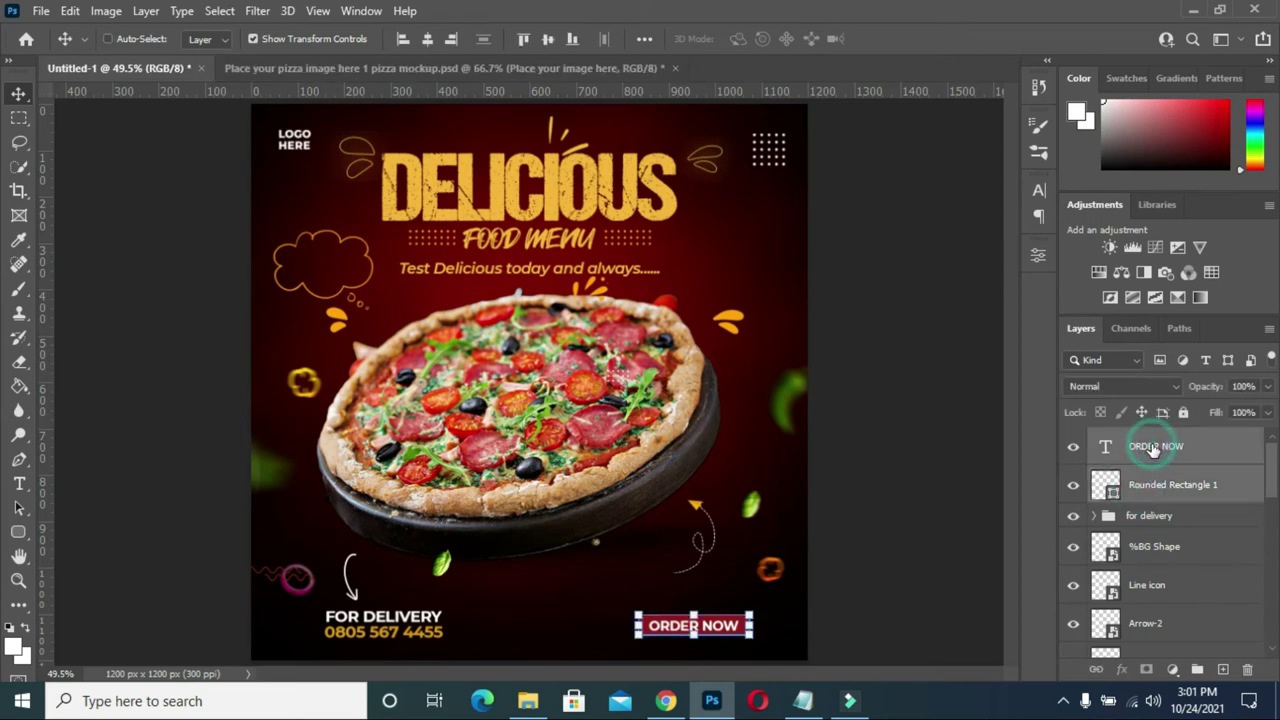
key(ctrl+g)
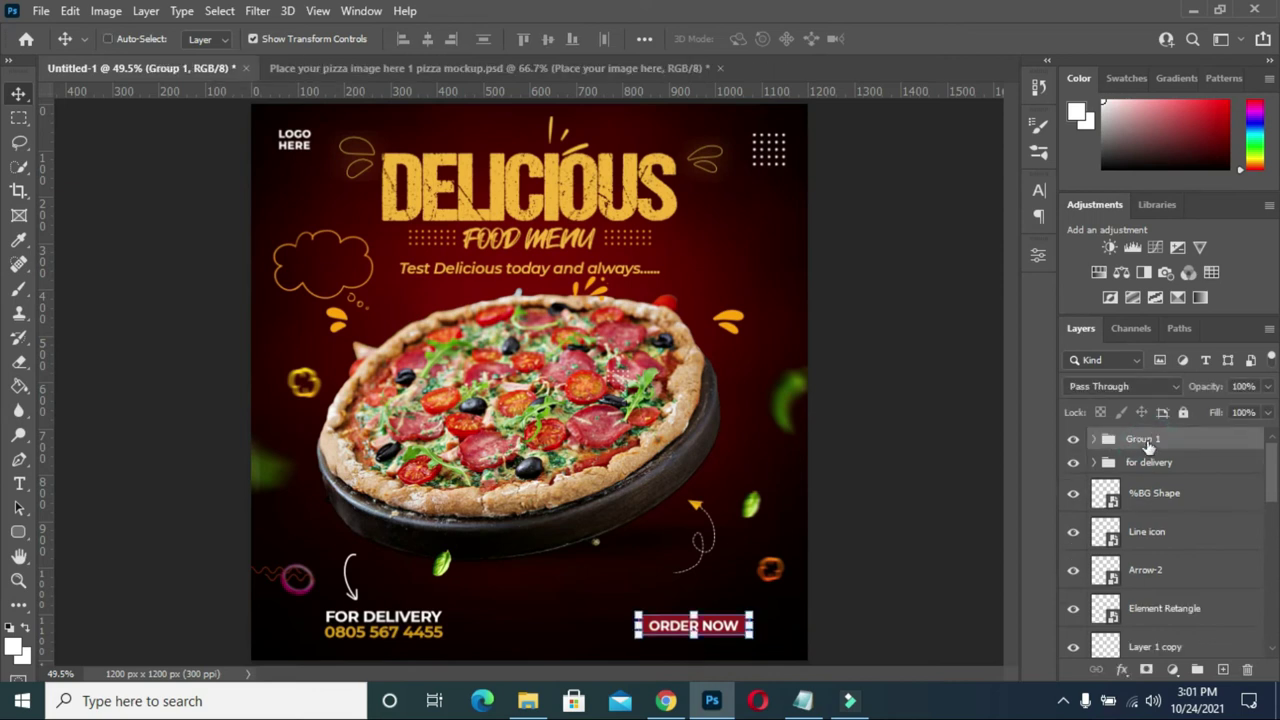
double_click(1146, 442)
text(order)
text( now)
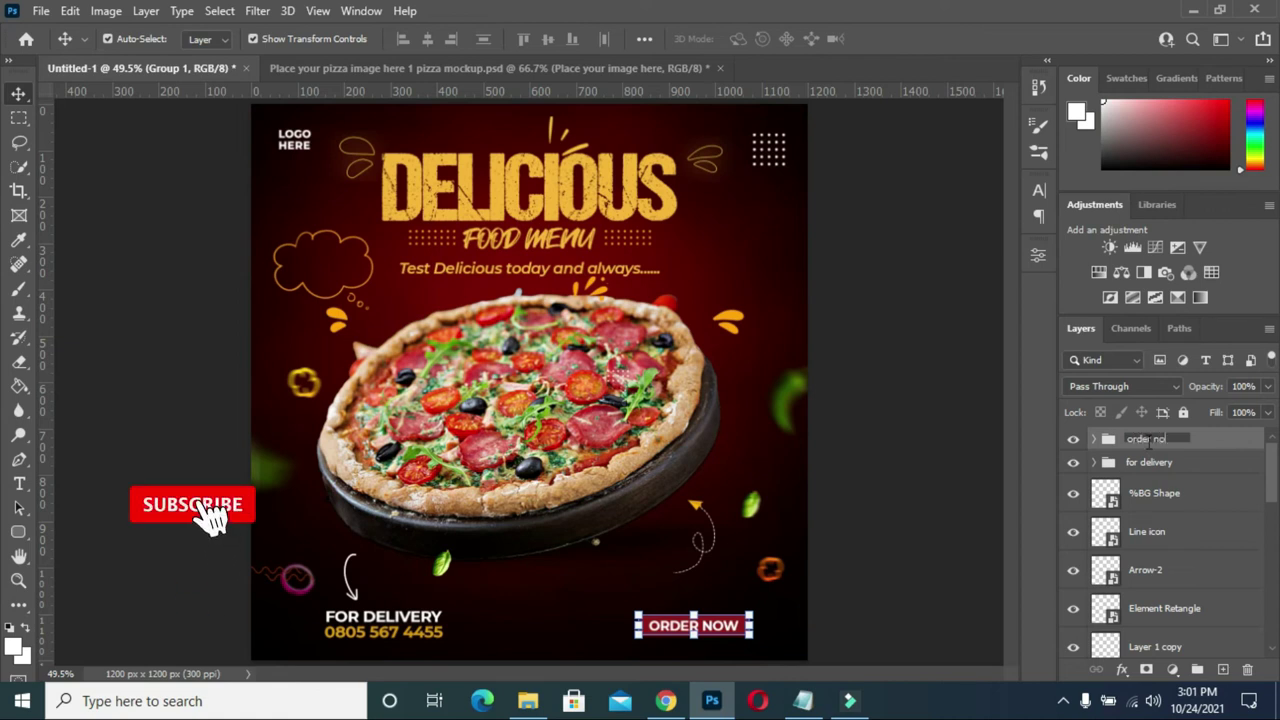
key(Return)
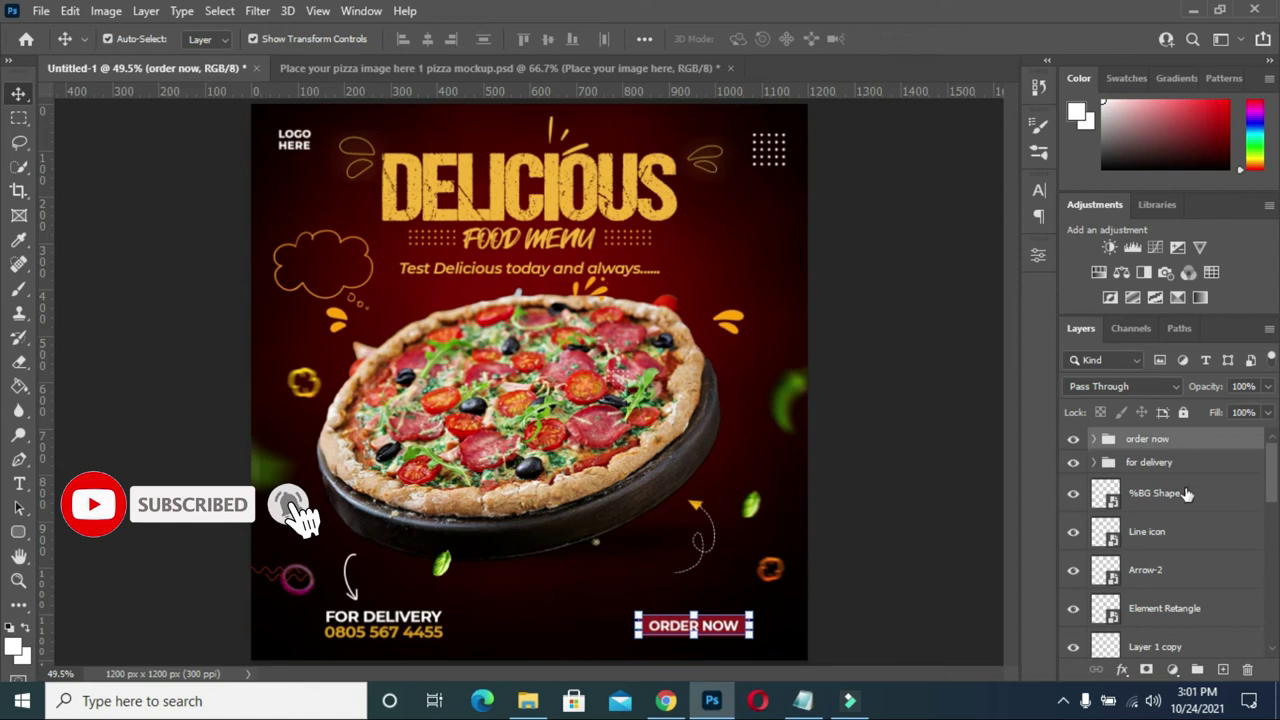
Group the decoration layers from %BG Shape down to Vegitable.
scroll(1157, 500, down, 1)
click(1155, 482)
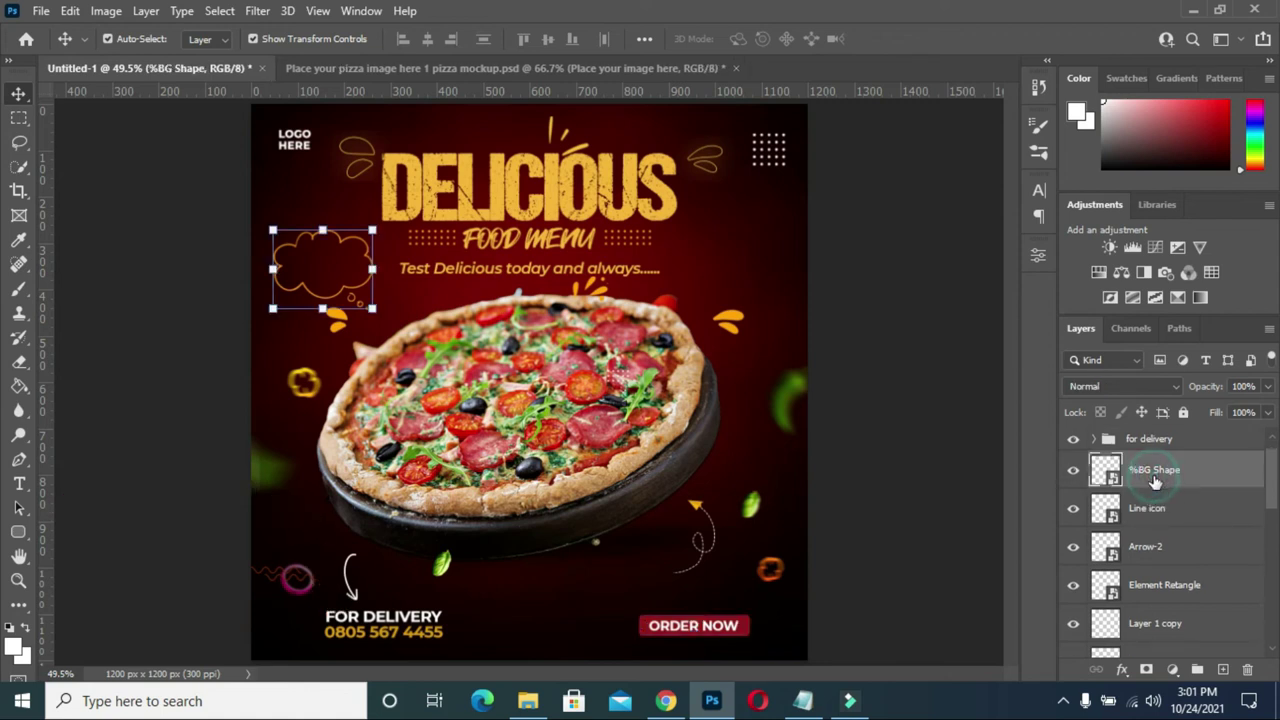
scroll(1155, 482, down, 1)
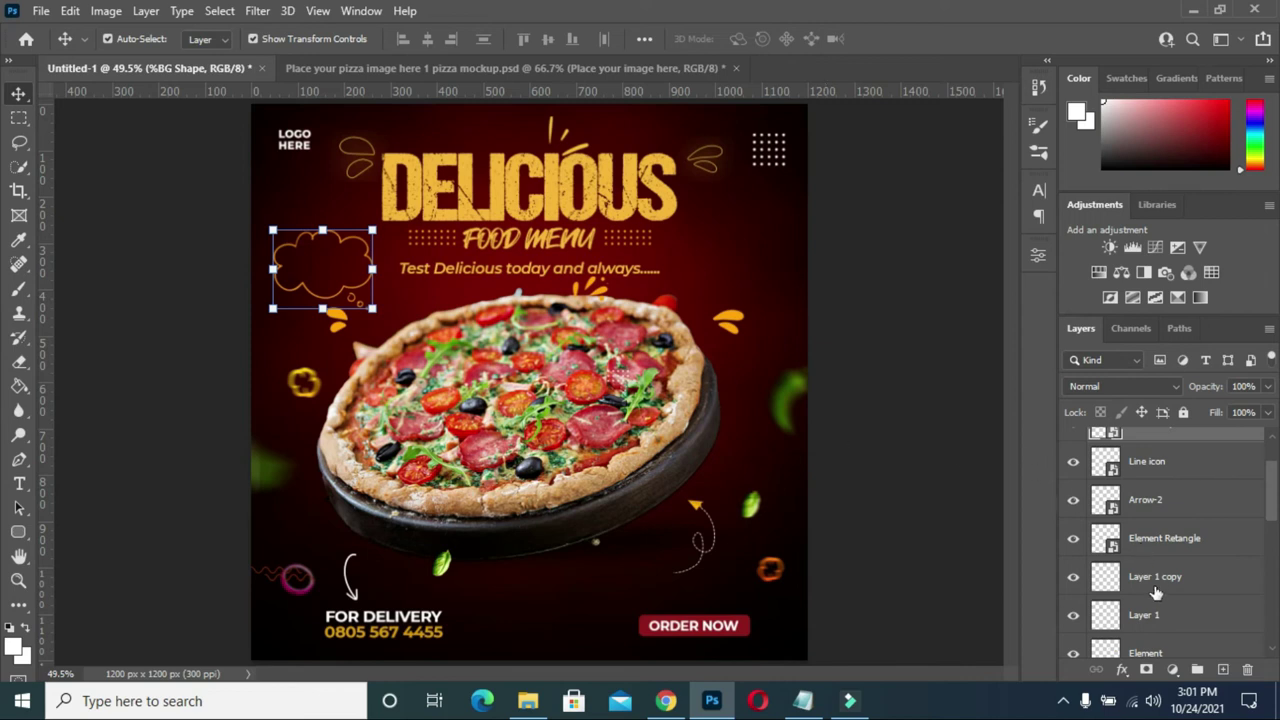
scroll(1155, 592, down, 1)
scroll(1150, 597, down, 1)
scroll(1150, 597, down, 1)
scroll(1150, 597, down, 1)
scroll(1155, 597, down, 1)
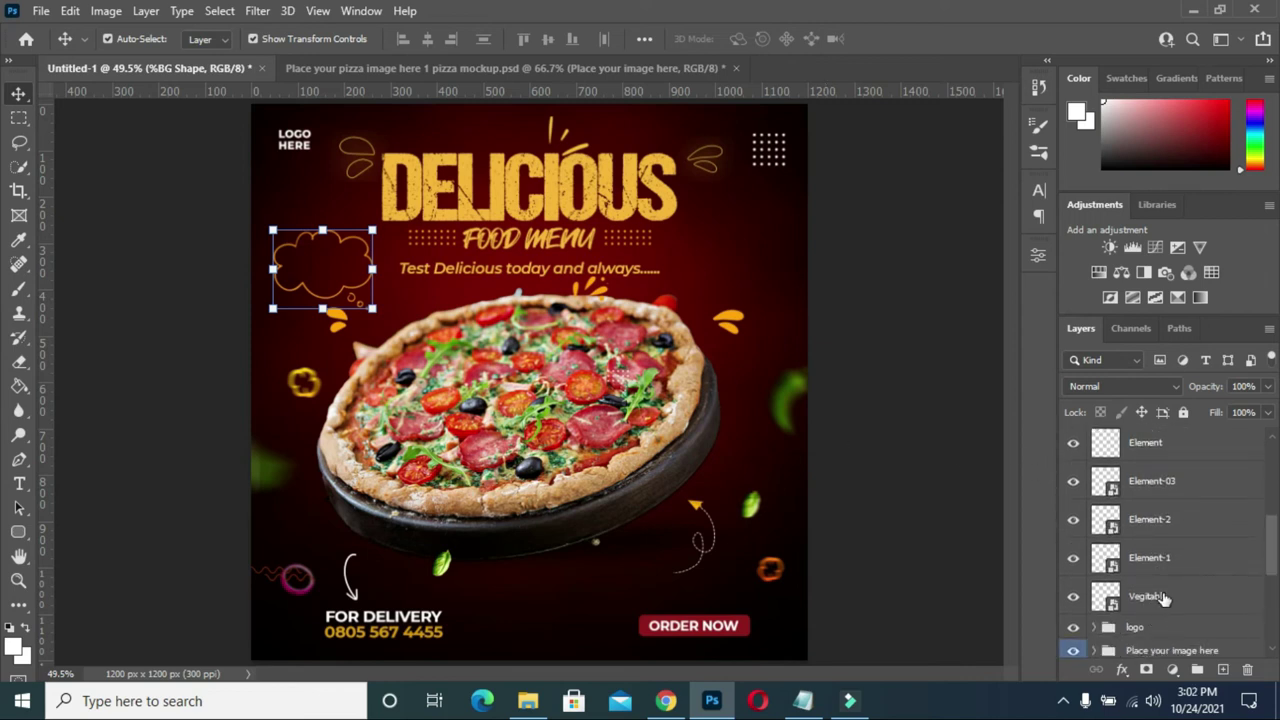
shift+click(1163, 597)
key(ctrl+g)
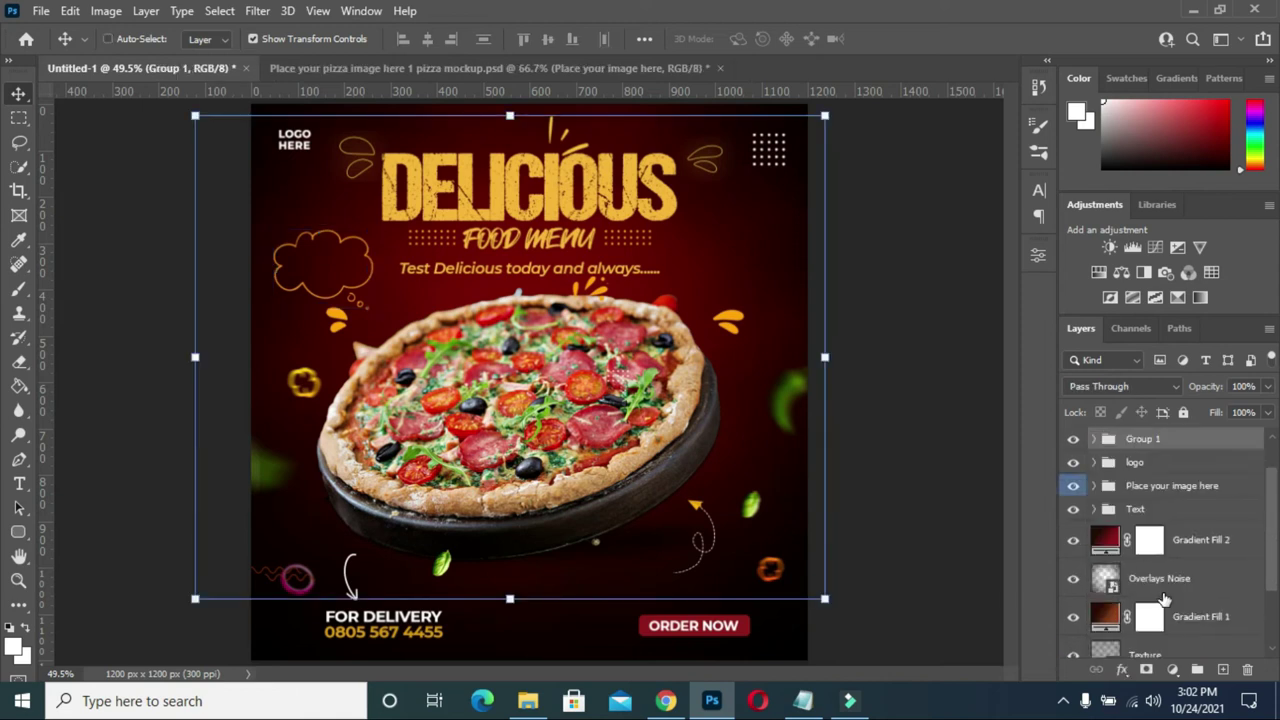
Rename Group 1 to Element.
key(ctrl)
double_click(1145, 439)
text(Element)
key(Return)
click(902, 370)
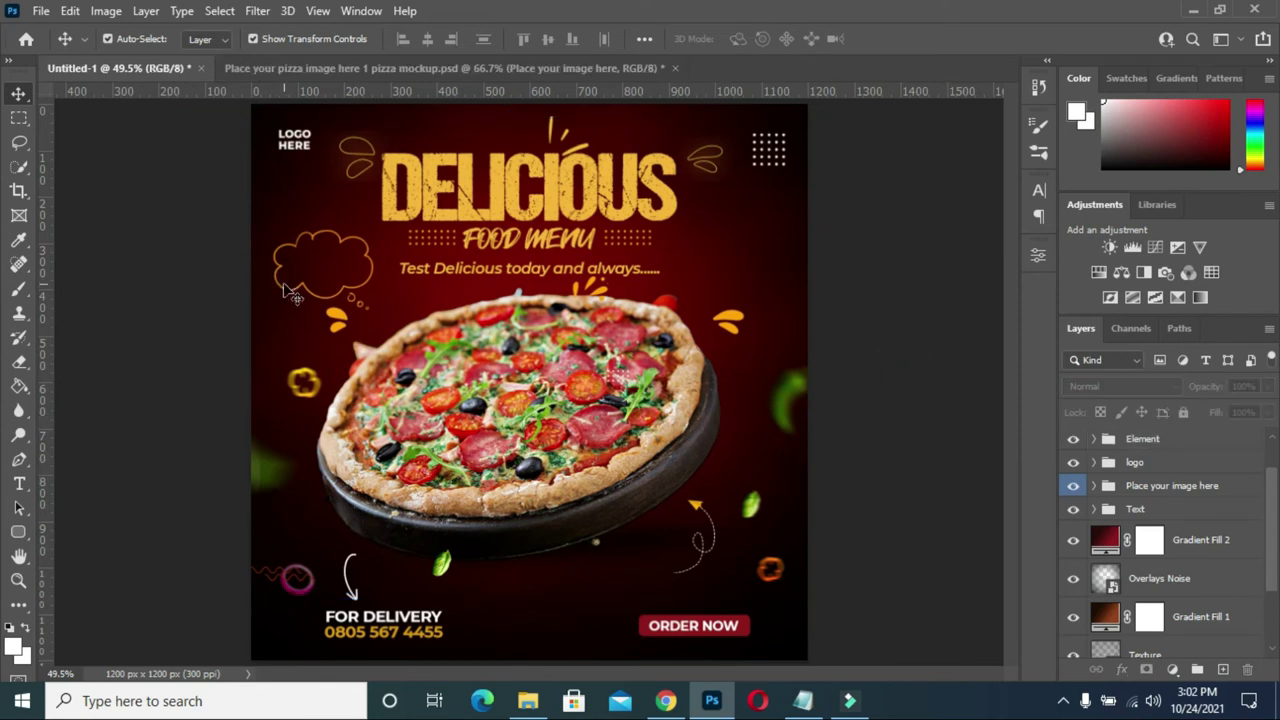
Nudge the orange cloud shape slightly to the right.
click(343, 296)
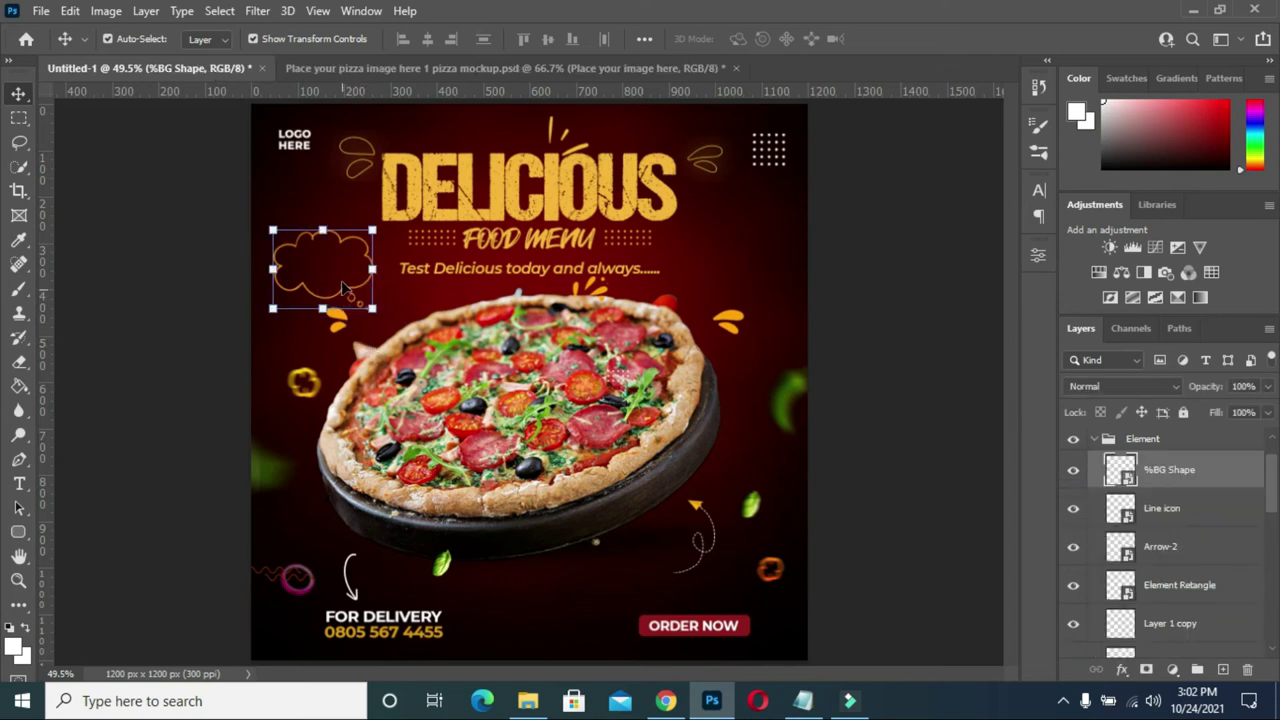
key(ctrl+t)
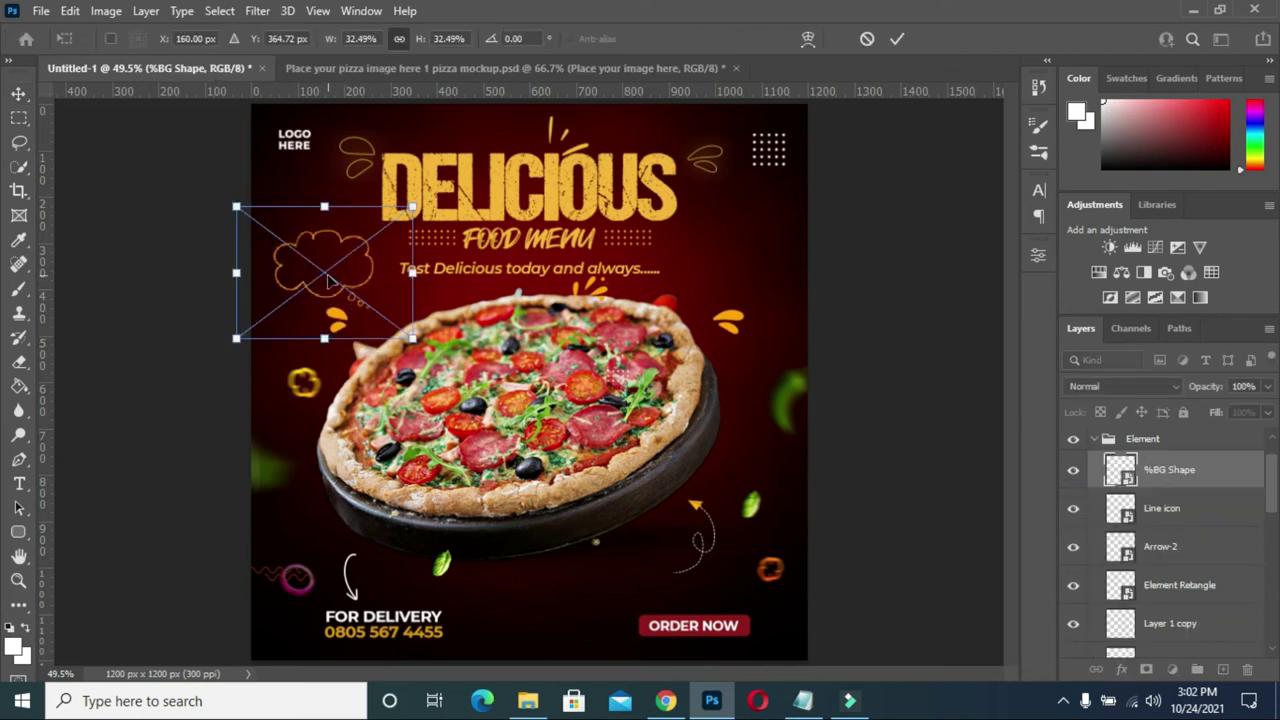
mouse_move(340, 276)
mouse_down()
mouse_move(359, 278)
mouse_move(350, 272)
mouse_up()
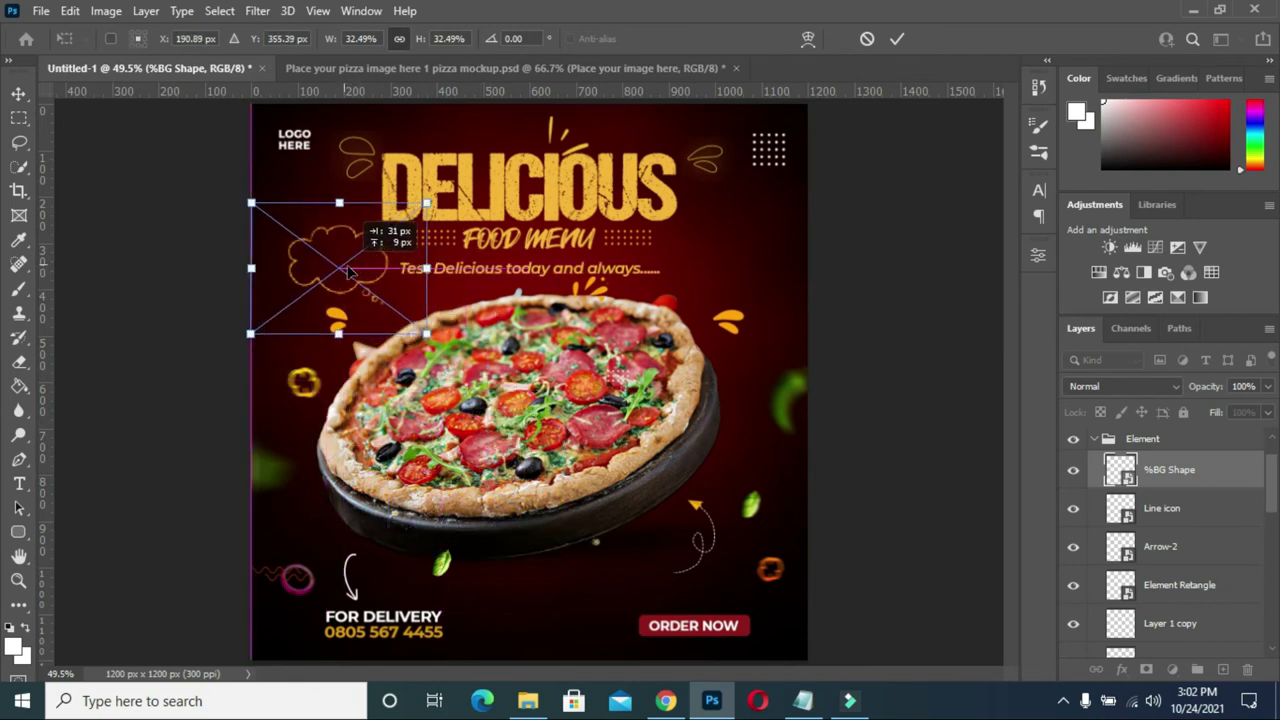
click(897, 40)
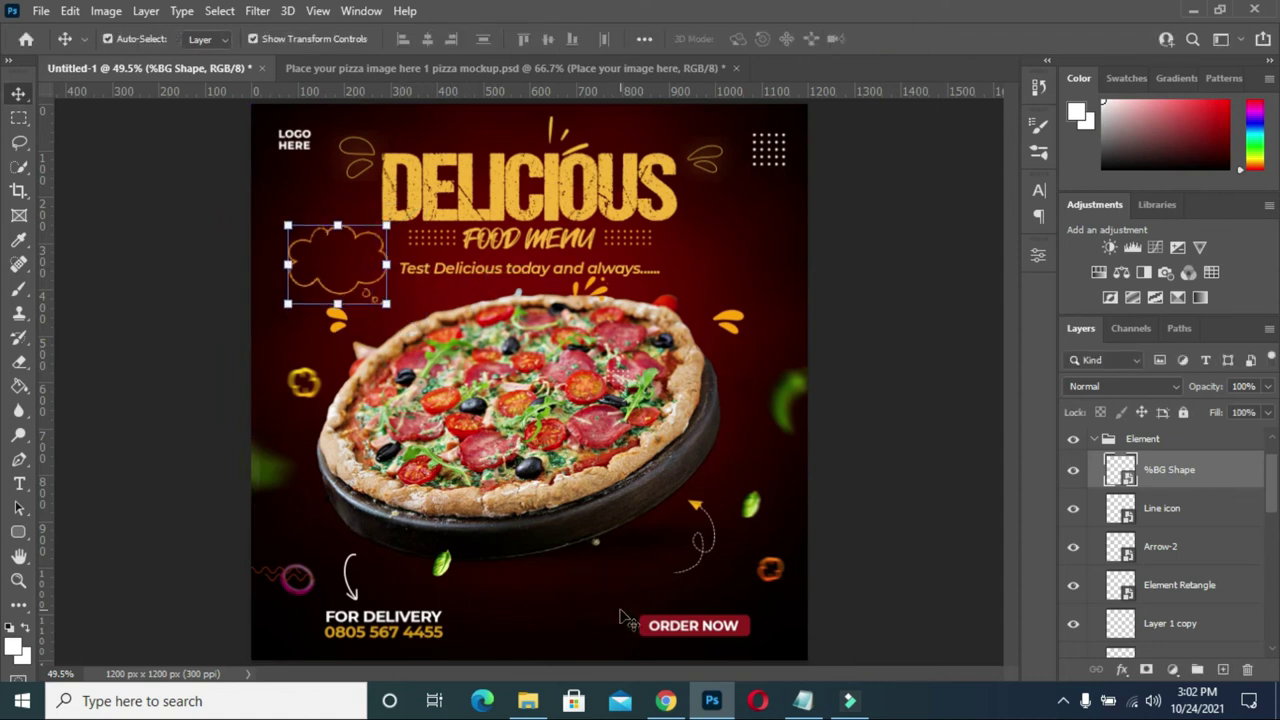
Place a copy of the ORDER NOW text inside the cloud.
click(690, 626)
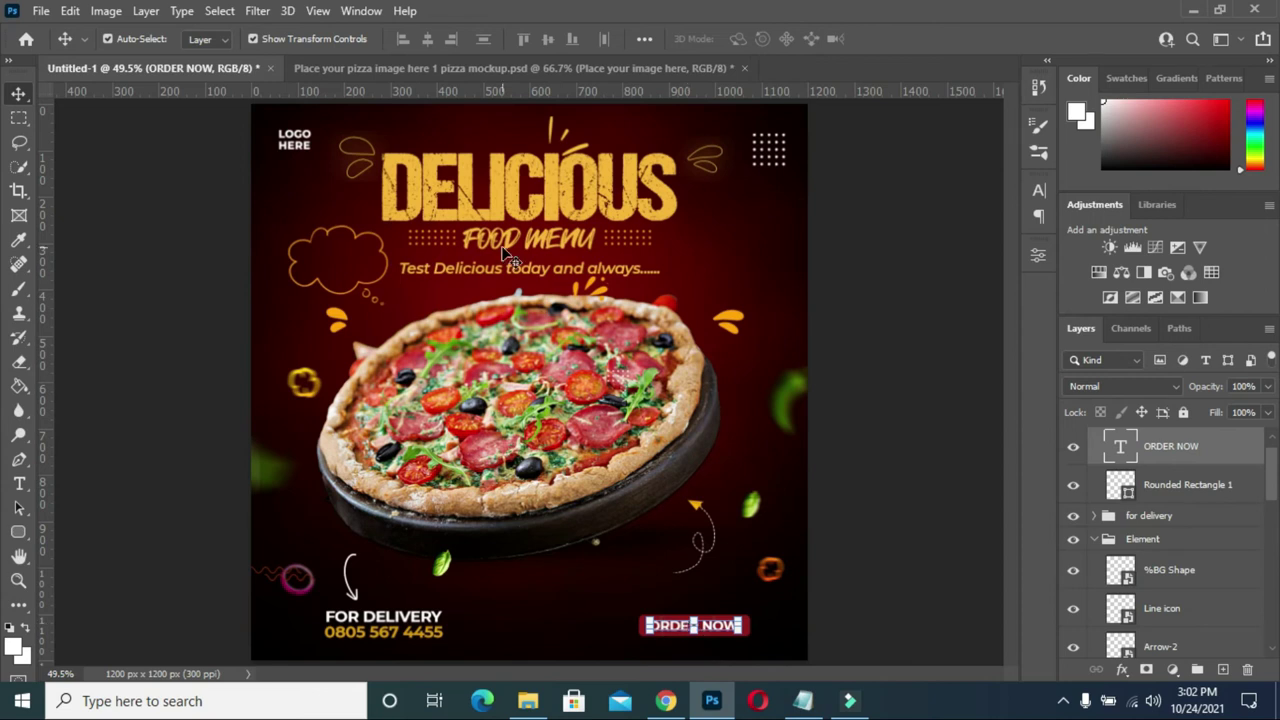
double_click(675, 628)
drag(677, 628, 318, 267)
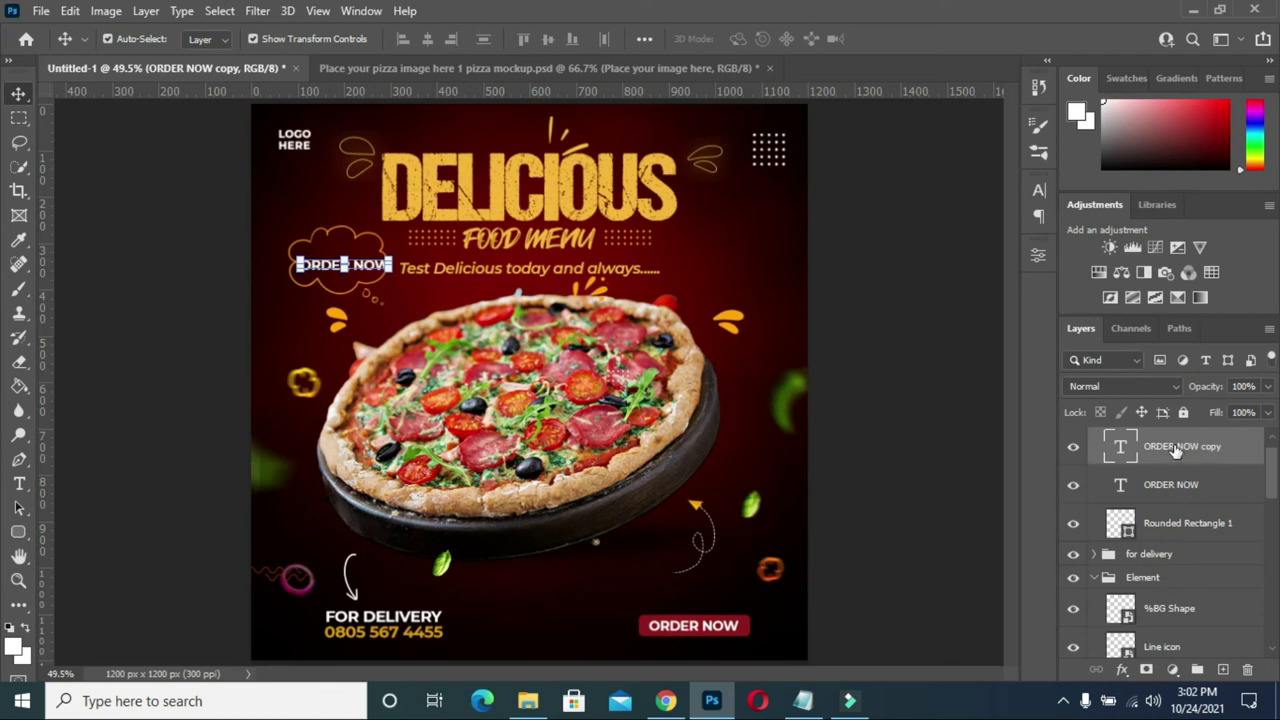
Move the ORDER NOW copy layer into the Element group and collapse the order now group.
scroll(1176, 463, up, 1)
drag(1178, 468, 1163, 610)
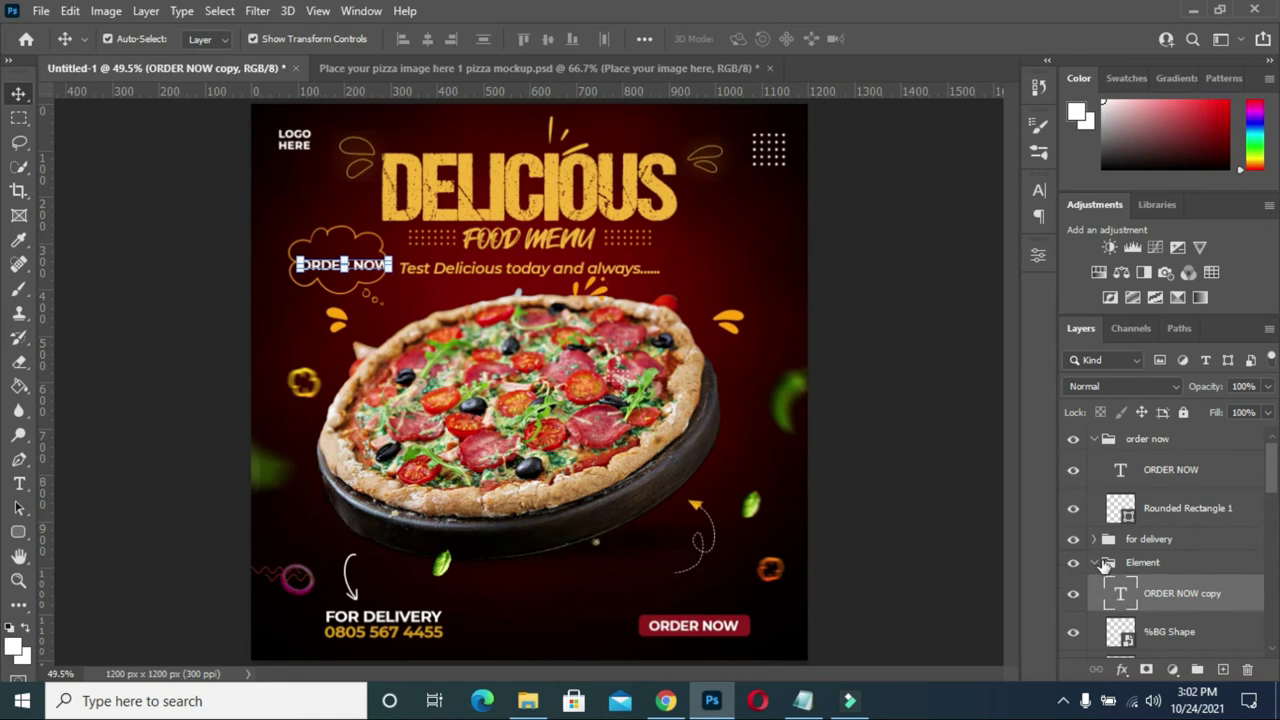
click(1094, 440)
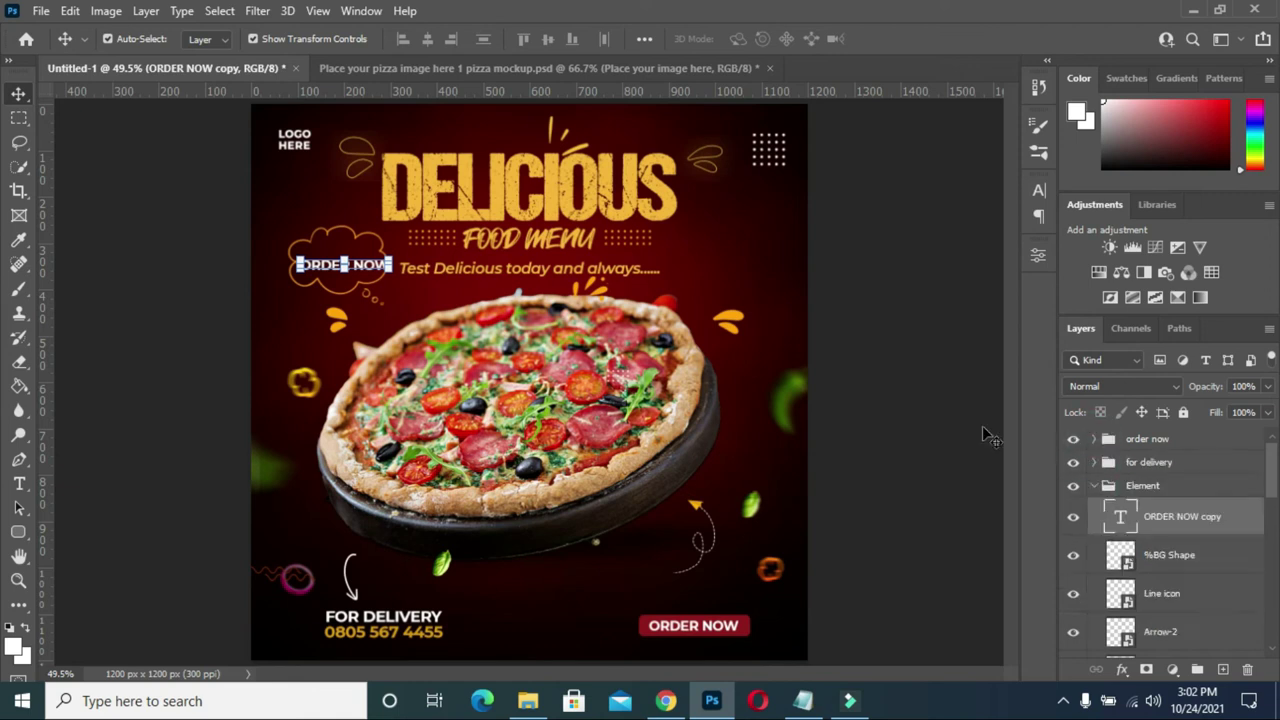
Replace the copied text in the cloud with 50.
double_click(328, 266)
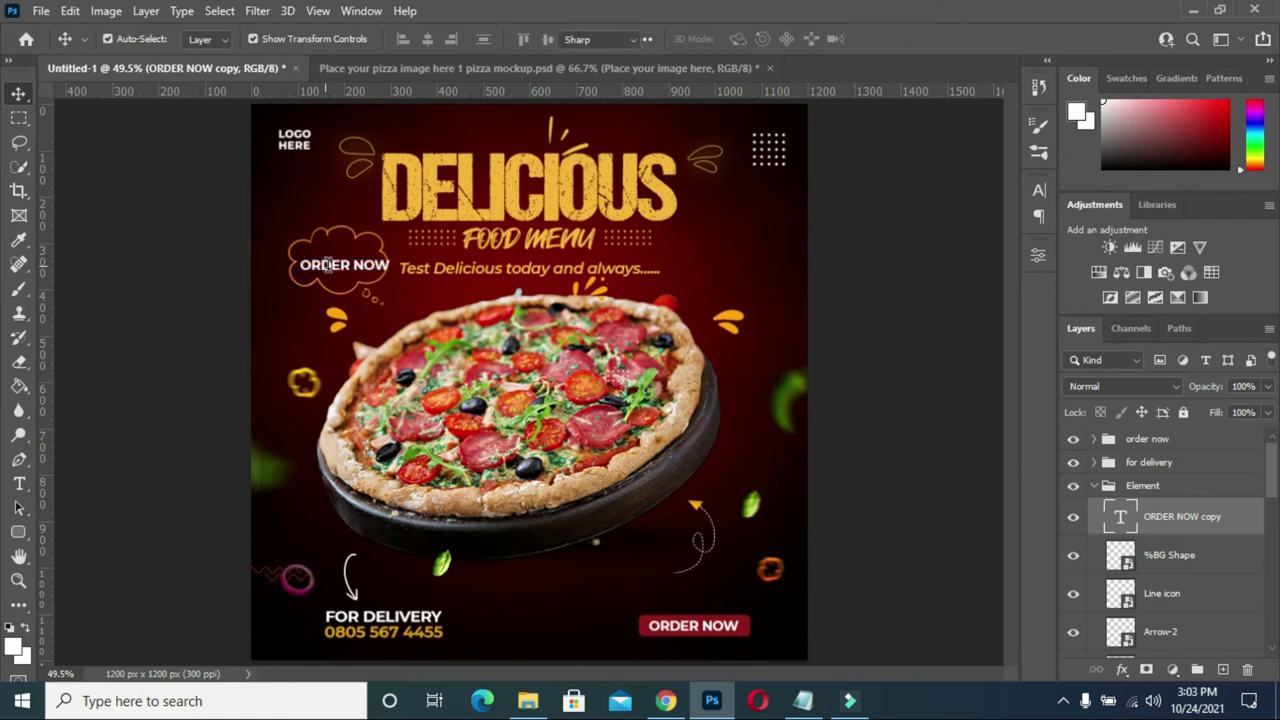
triple_click(351, 258)
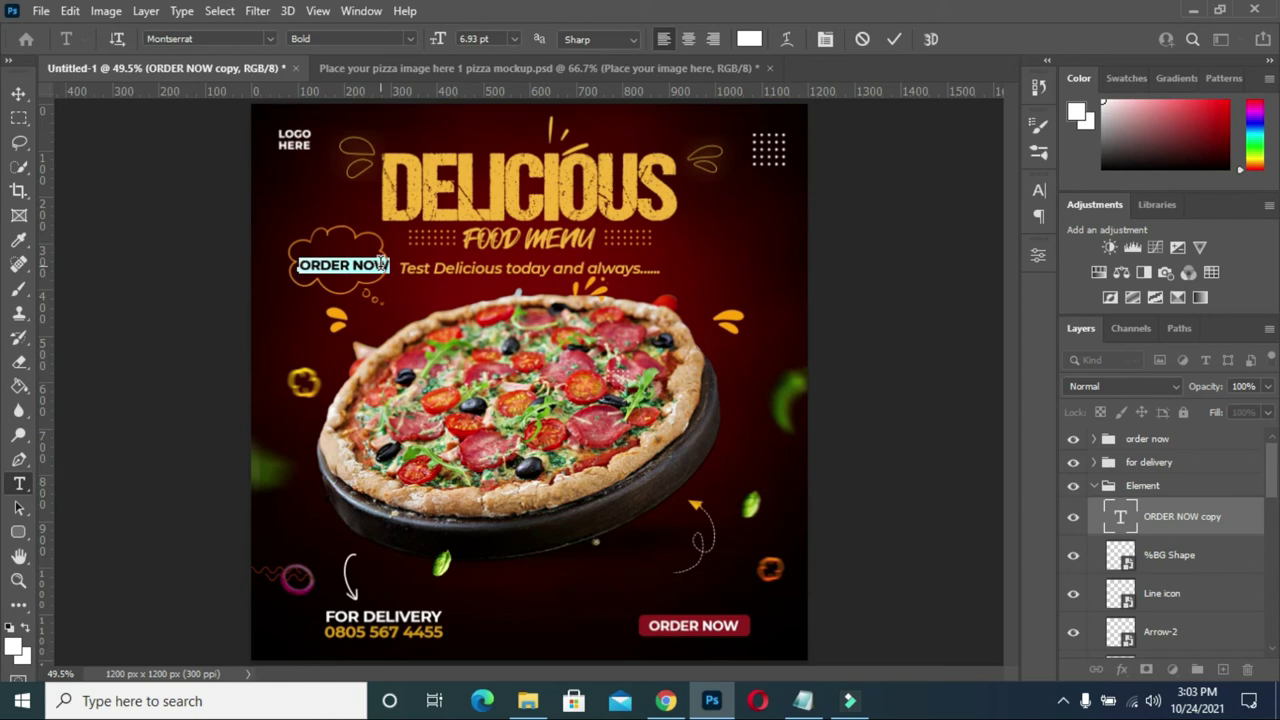
text(50)
click(895, 40)
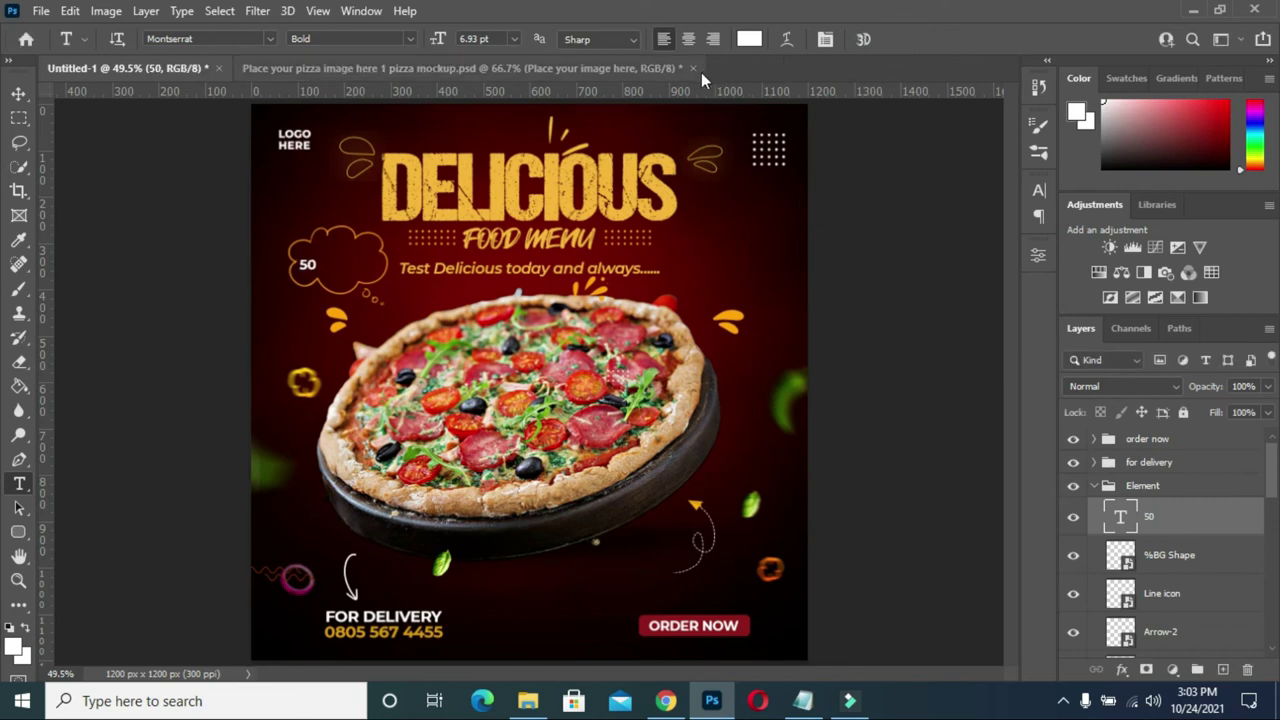
Enlarge the 50 to fill the cloud.
click(16, 92)
key(ctrl+t)
mouse_move(319, 257)
mouse_down()
mouse_move(348, 230)
mouse_move(344, 266)
mouse_up()
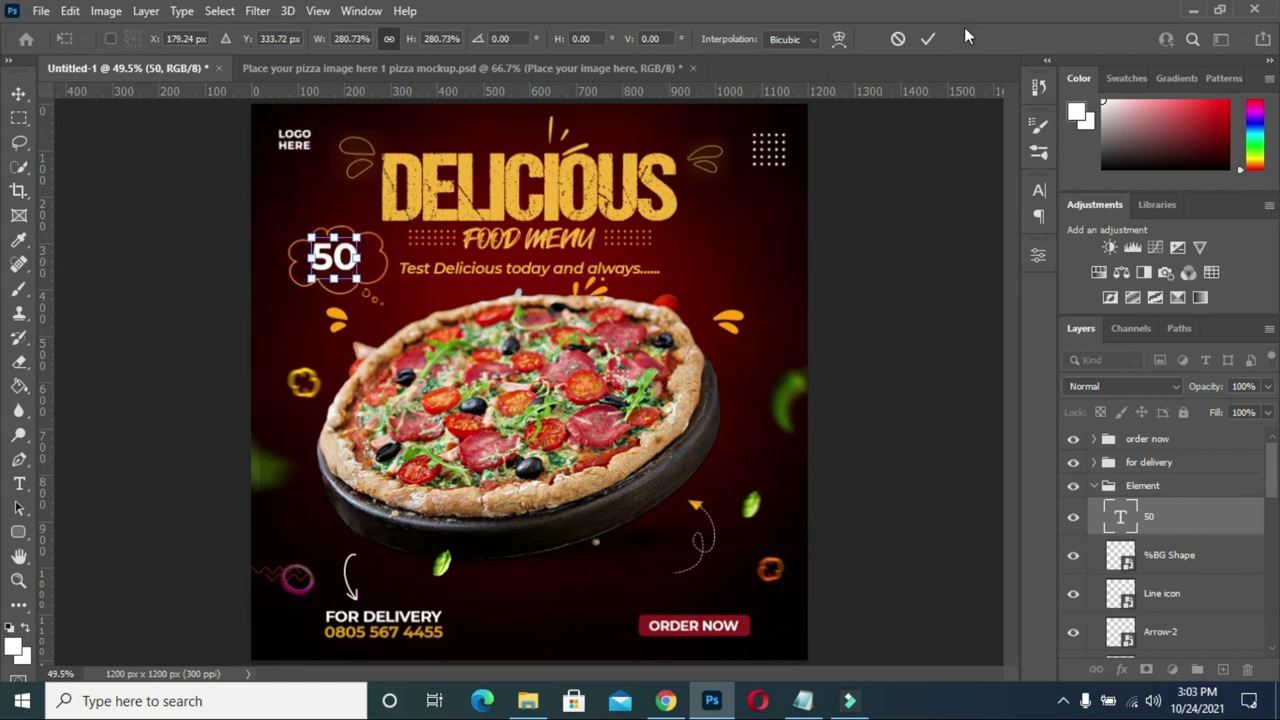
click(929, 40)
Set the 50 in the Fontjek font.
key(t)
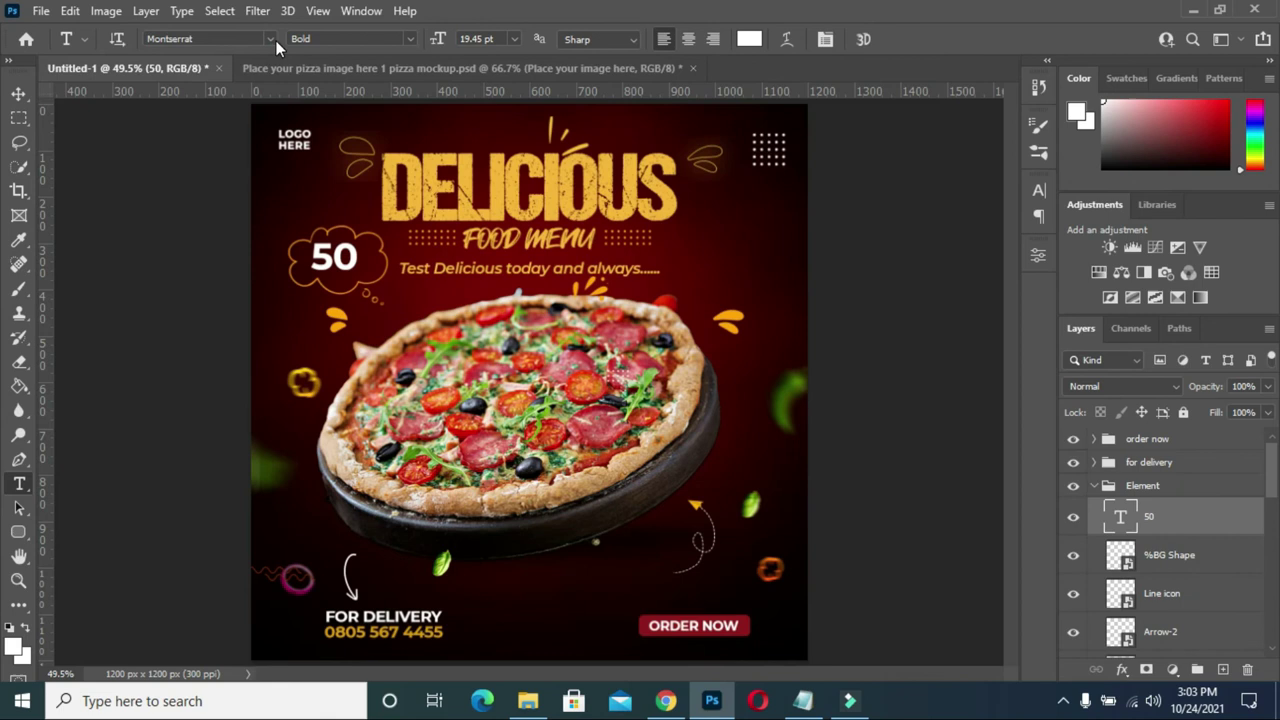
click(274, 39)
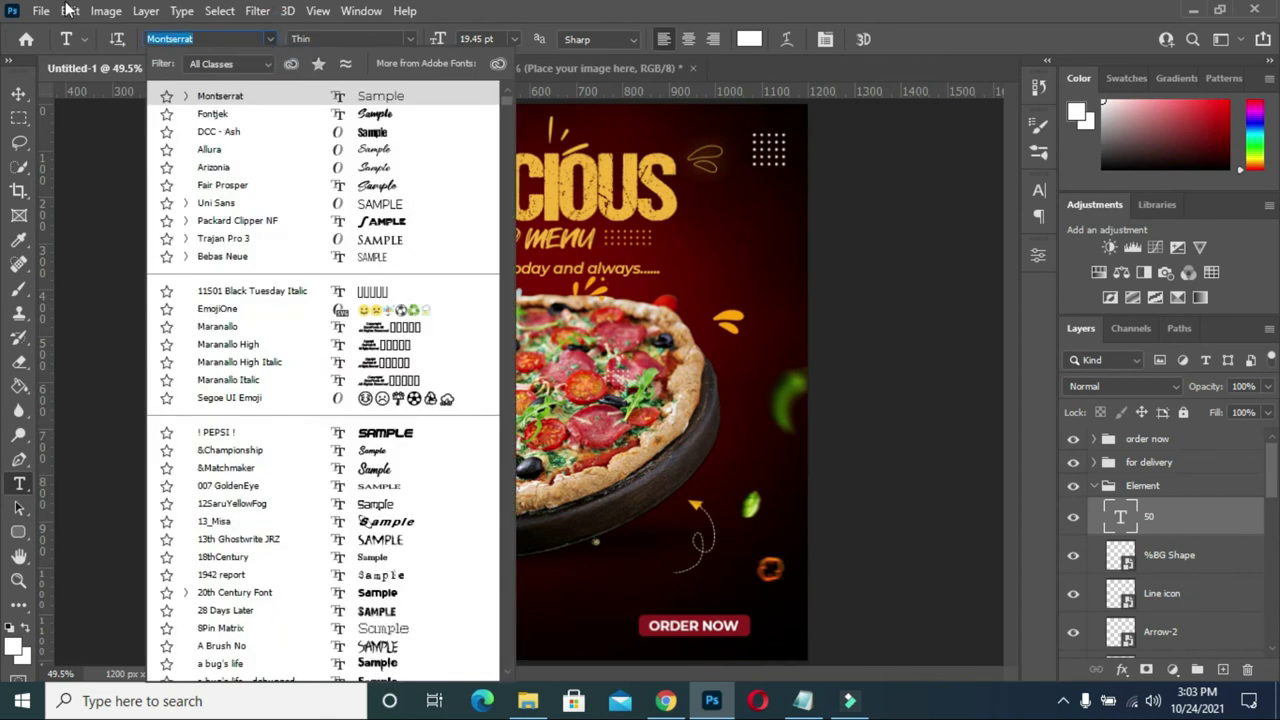
click(218, 114)
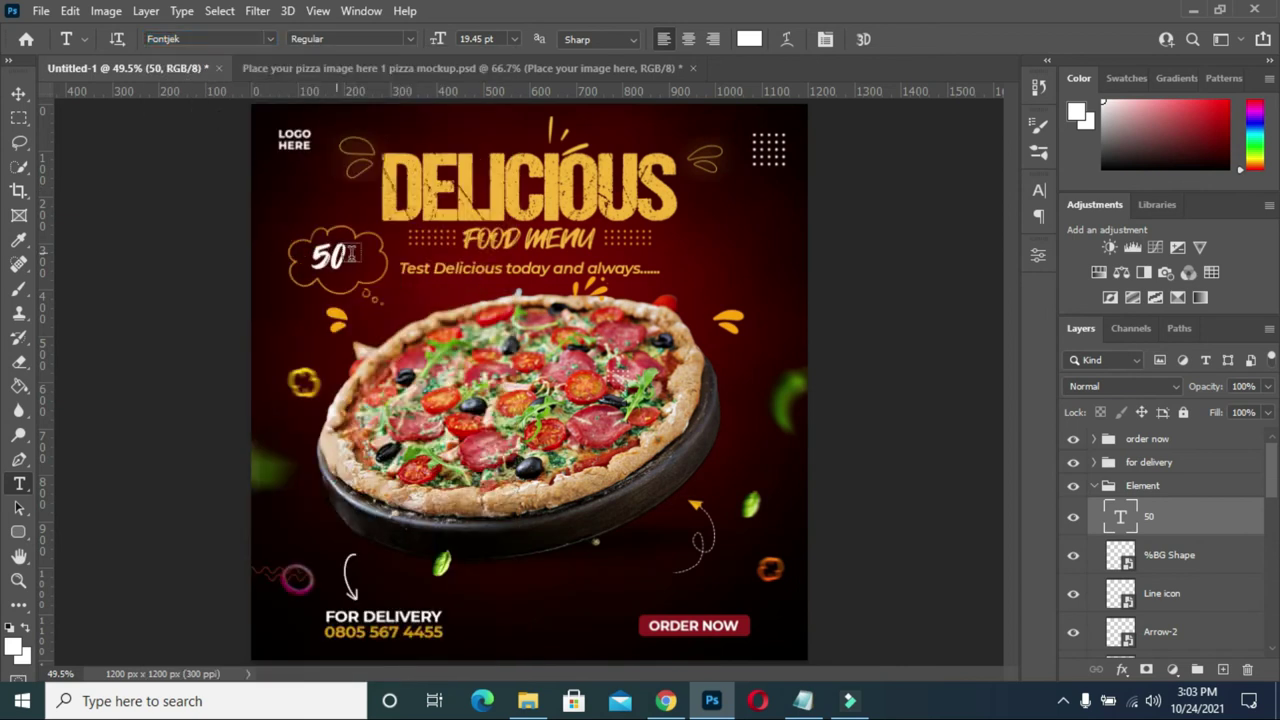
click(18, 94)
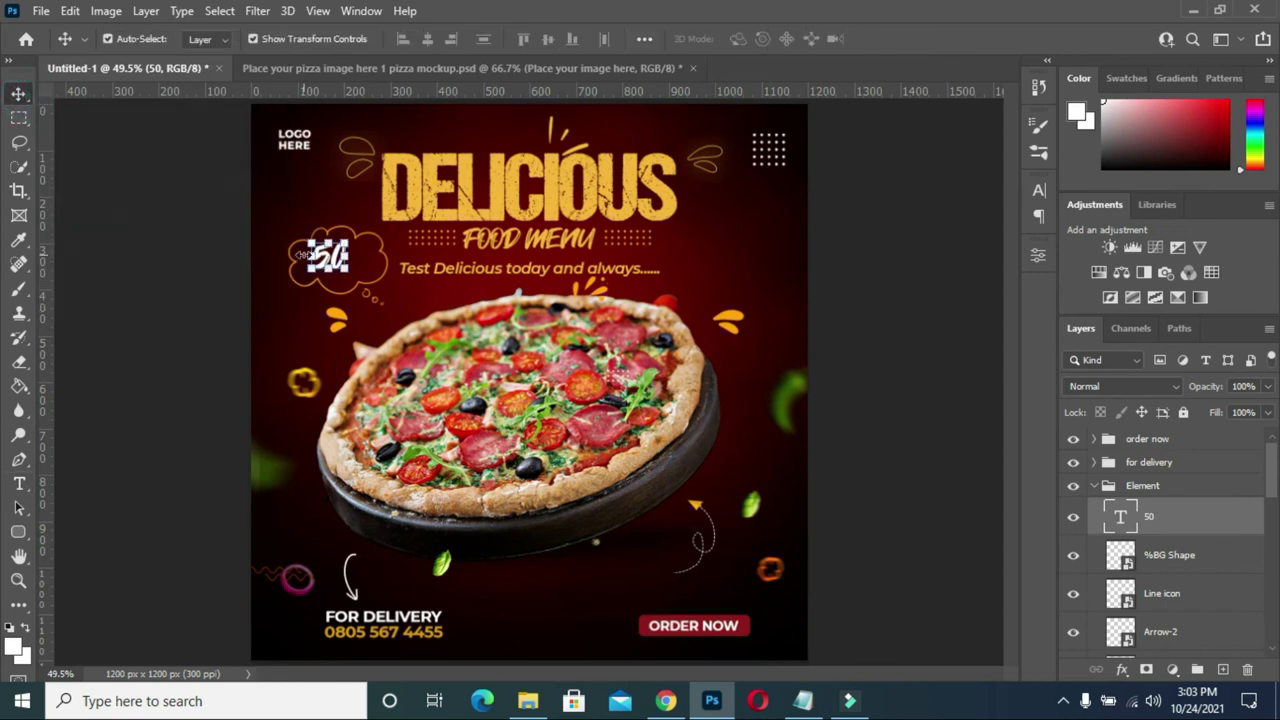
Reposition the 50 in the cloud, scale it to about 78%, and duplicate its layer.
drag(327, 258, 333, 252)
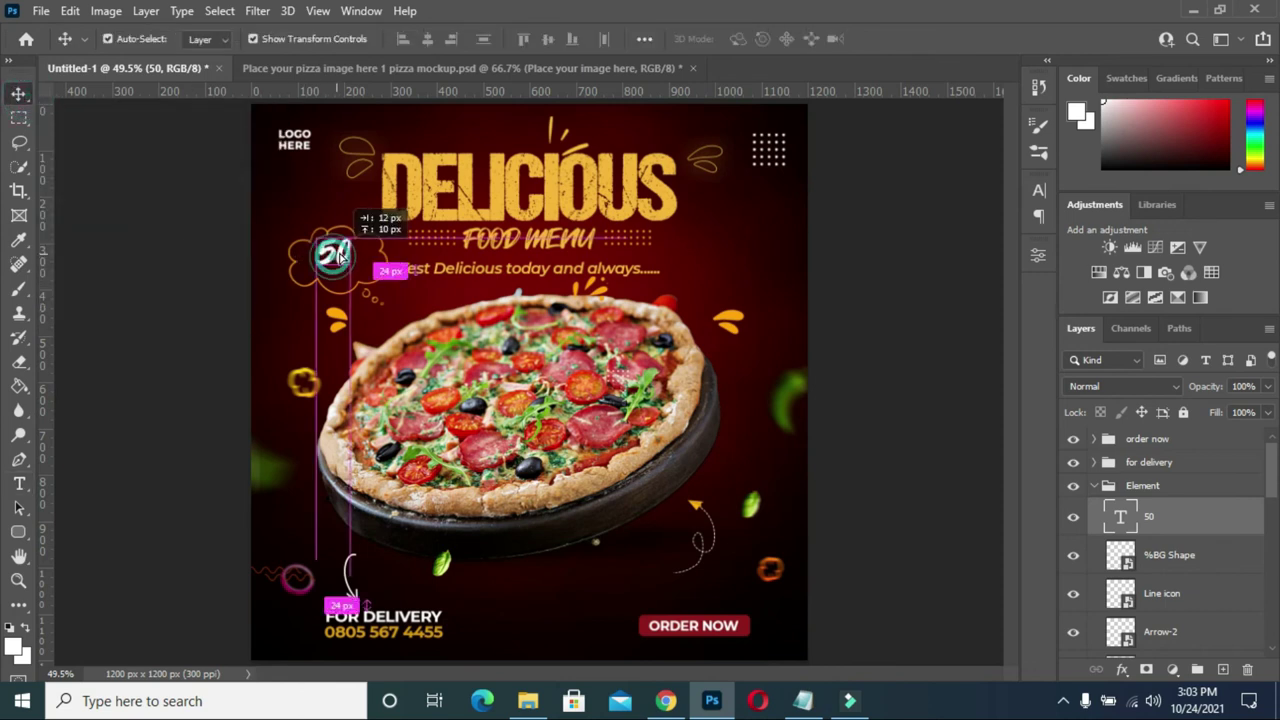
click(836, 300)
click(340, 266)
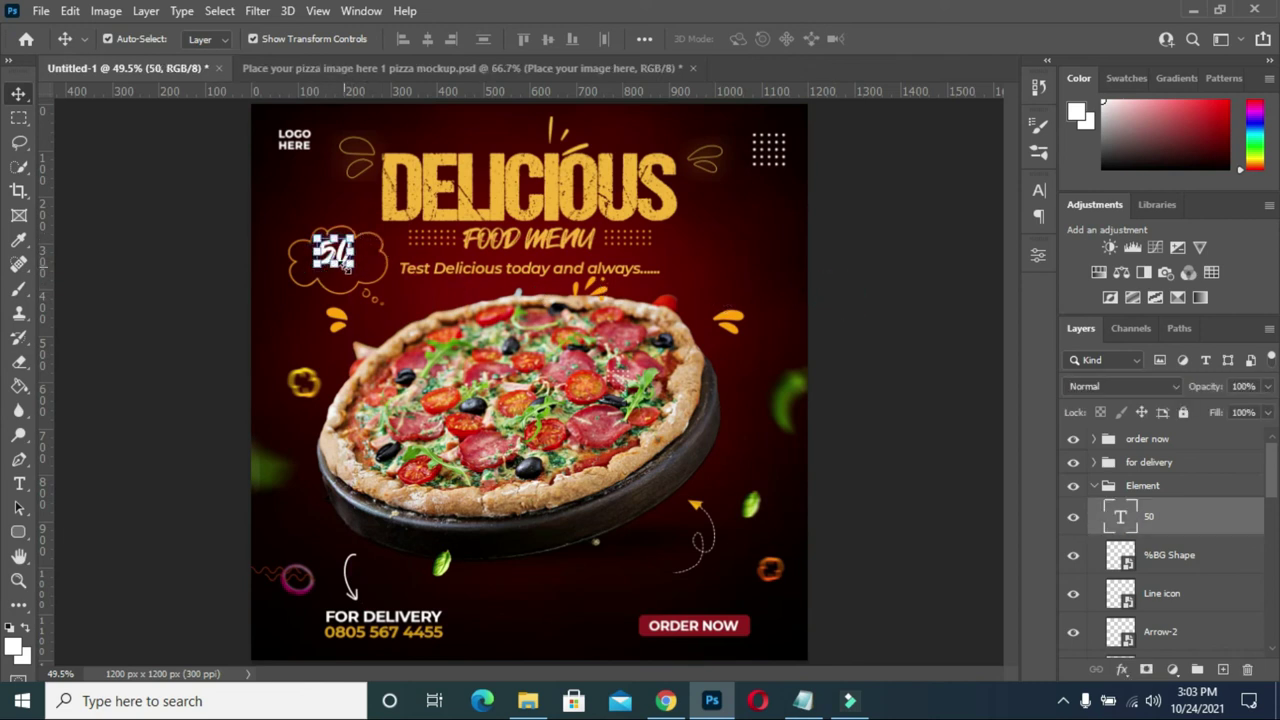
drag(352, 262, 338, 249)
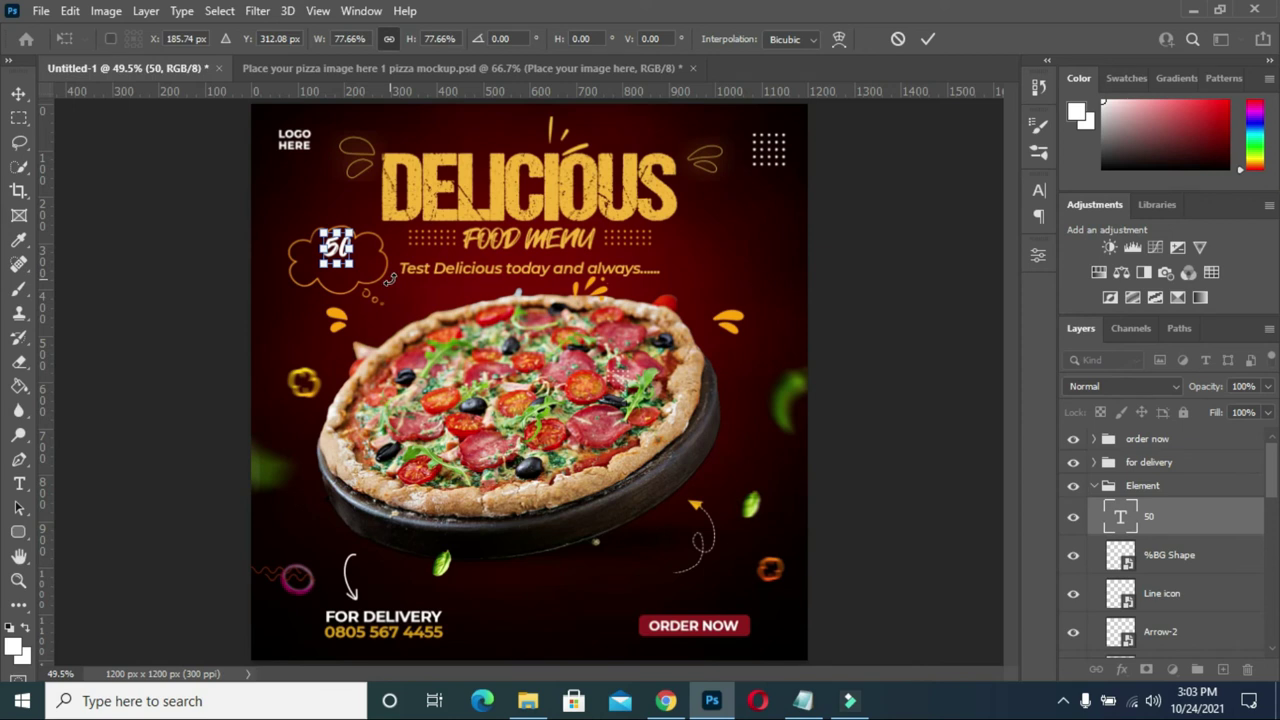
click(928, 40)
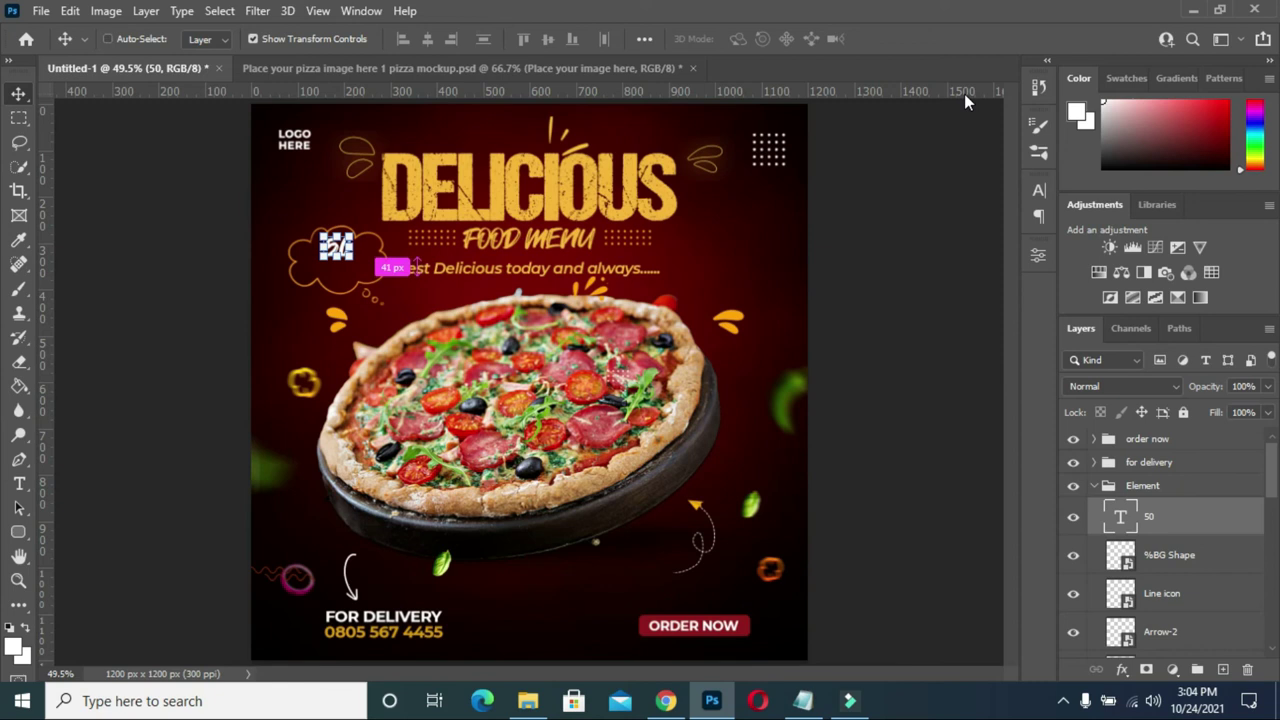
key(ctrl+j)
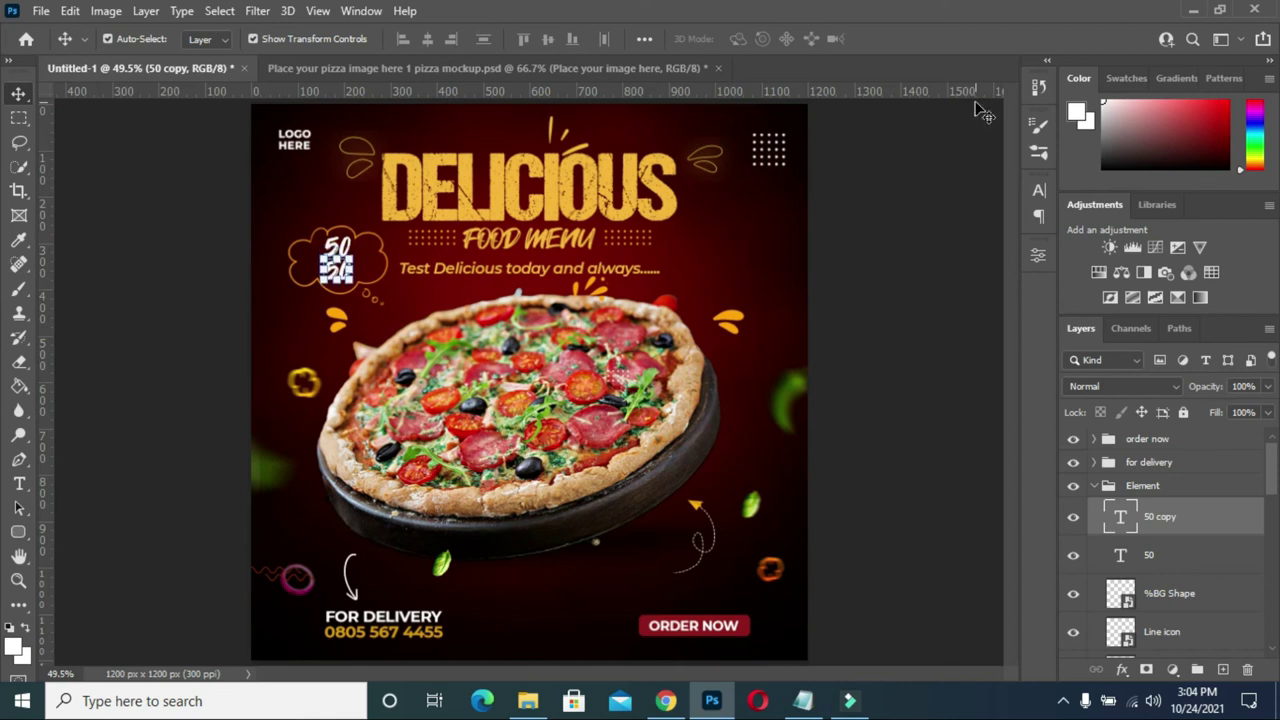
Change the duplicated 50 to read OFF.
key(t)
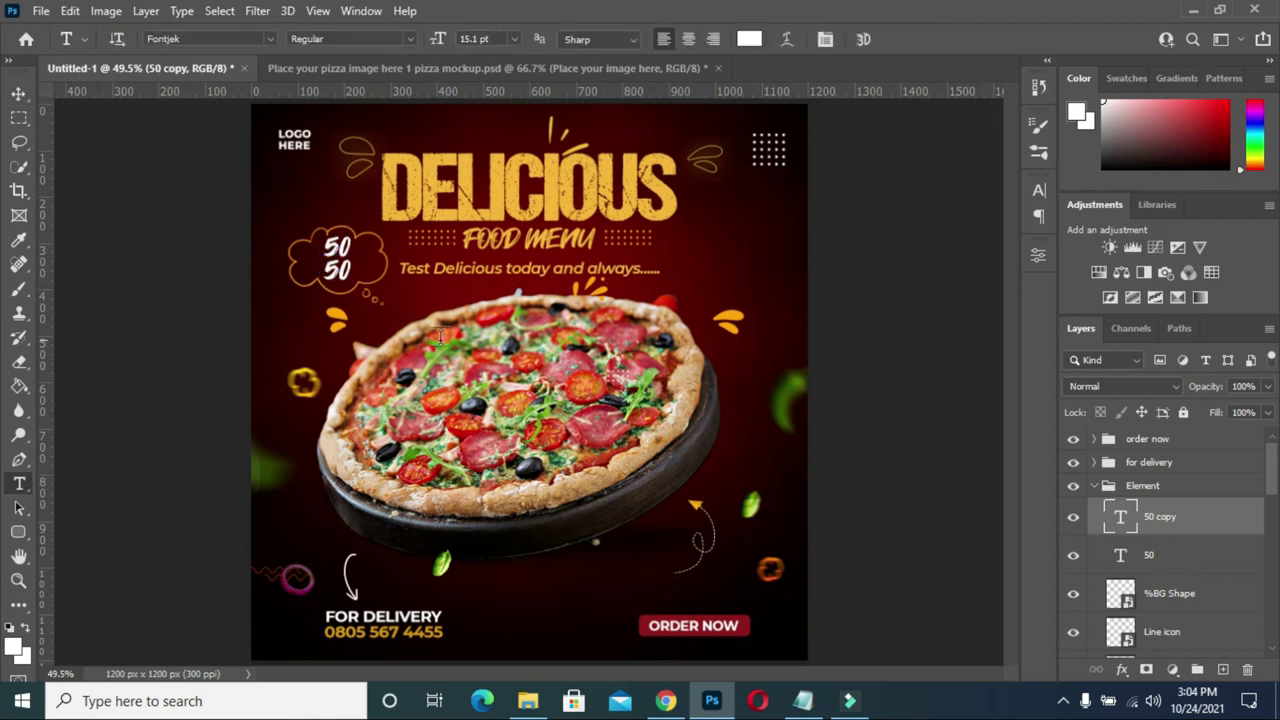
double_click(340, 268)
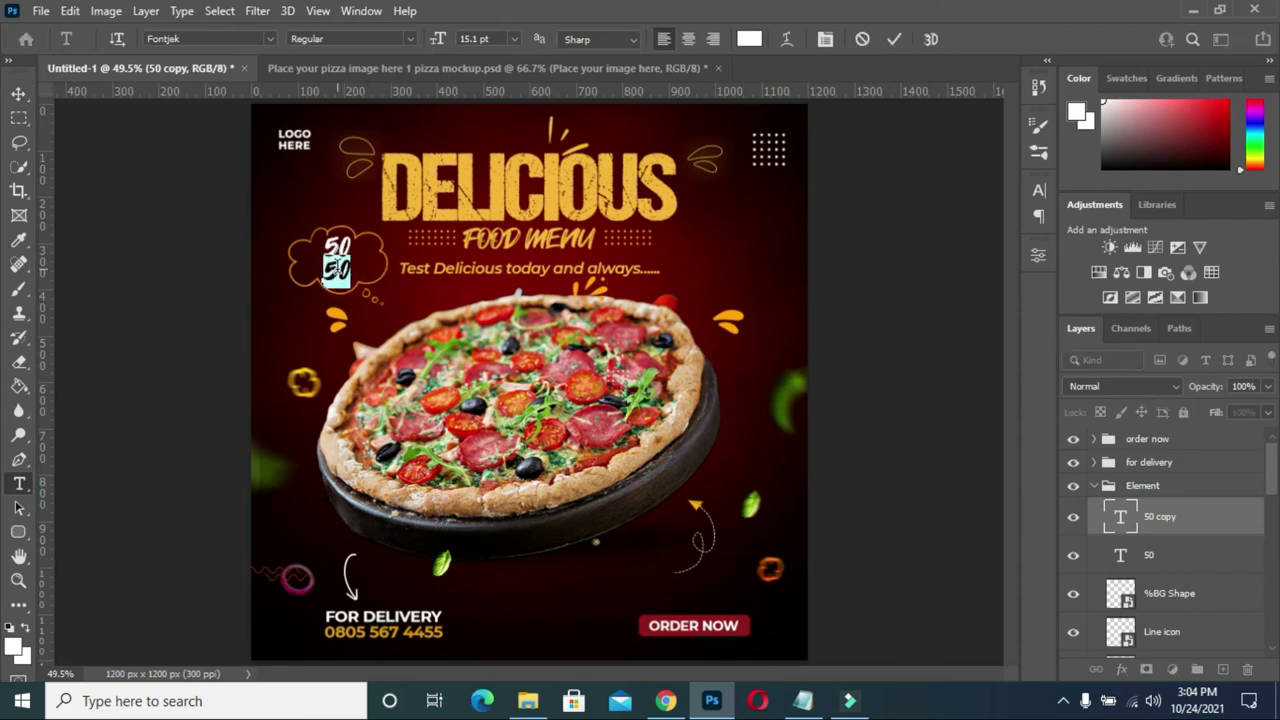
text(OFF)
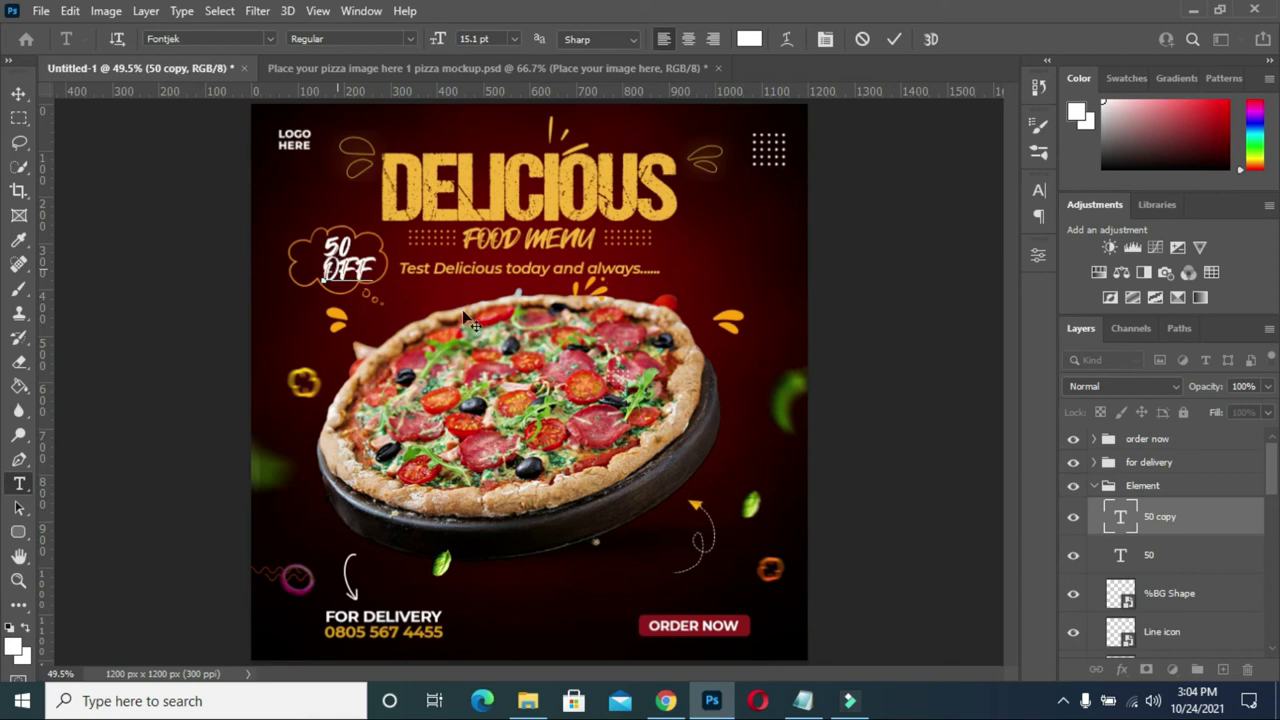
click(895, 40)
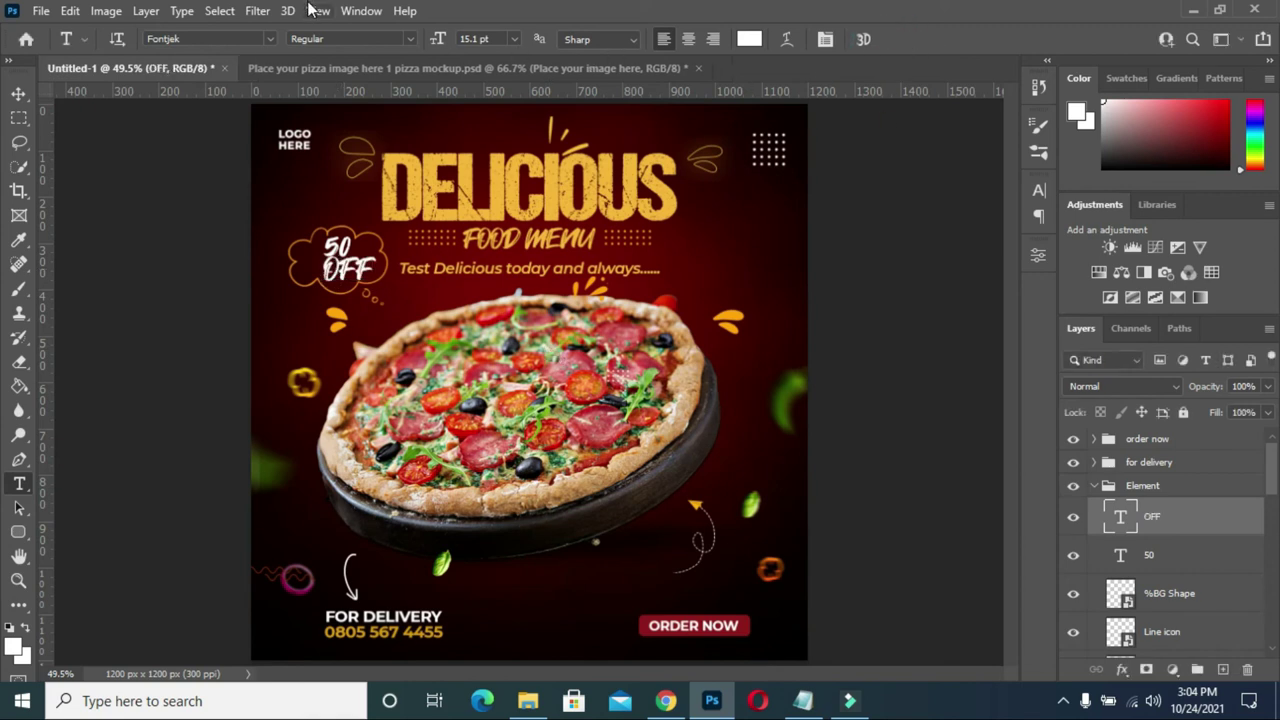
Set OFF in Montserrat SemiBold.
click(268, 39)
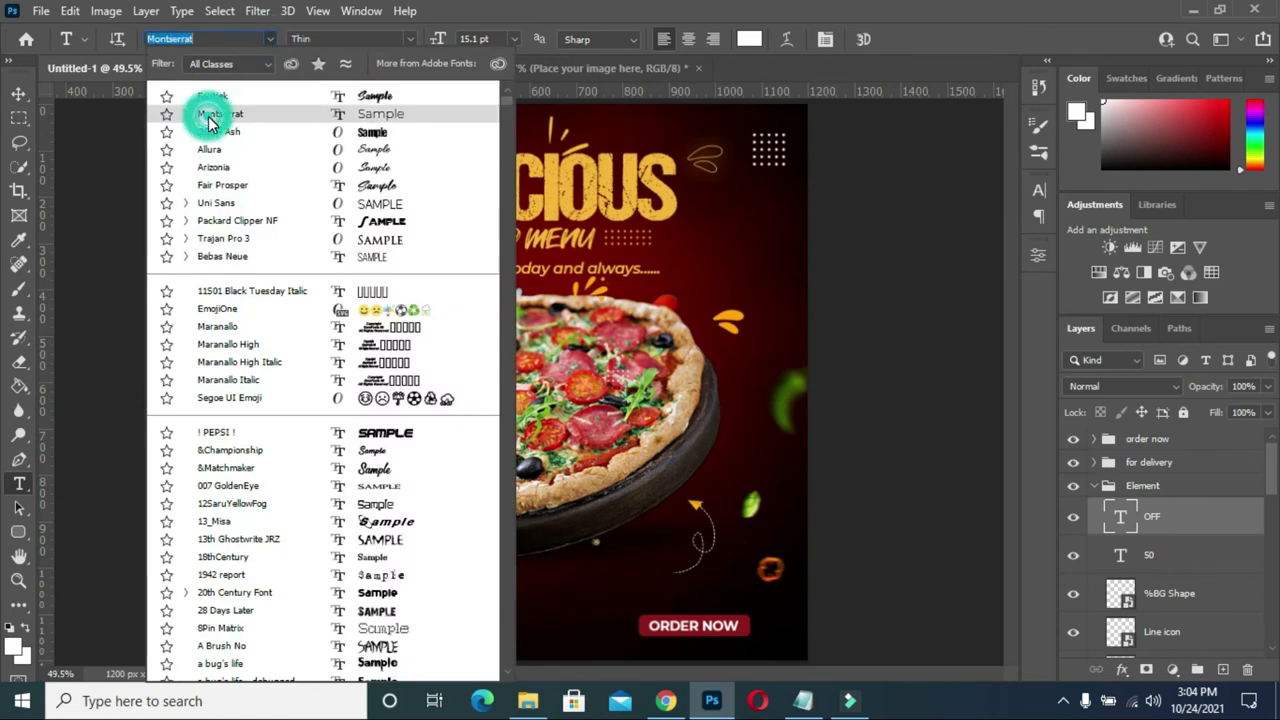
click(208, 116)
click(412, 35)
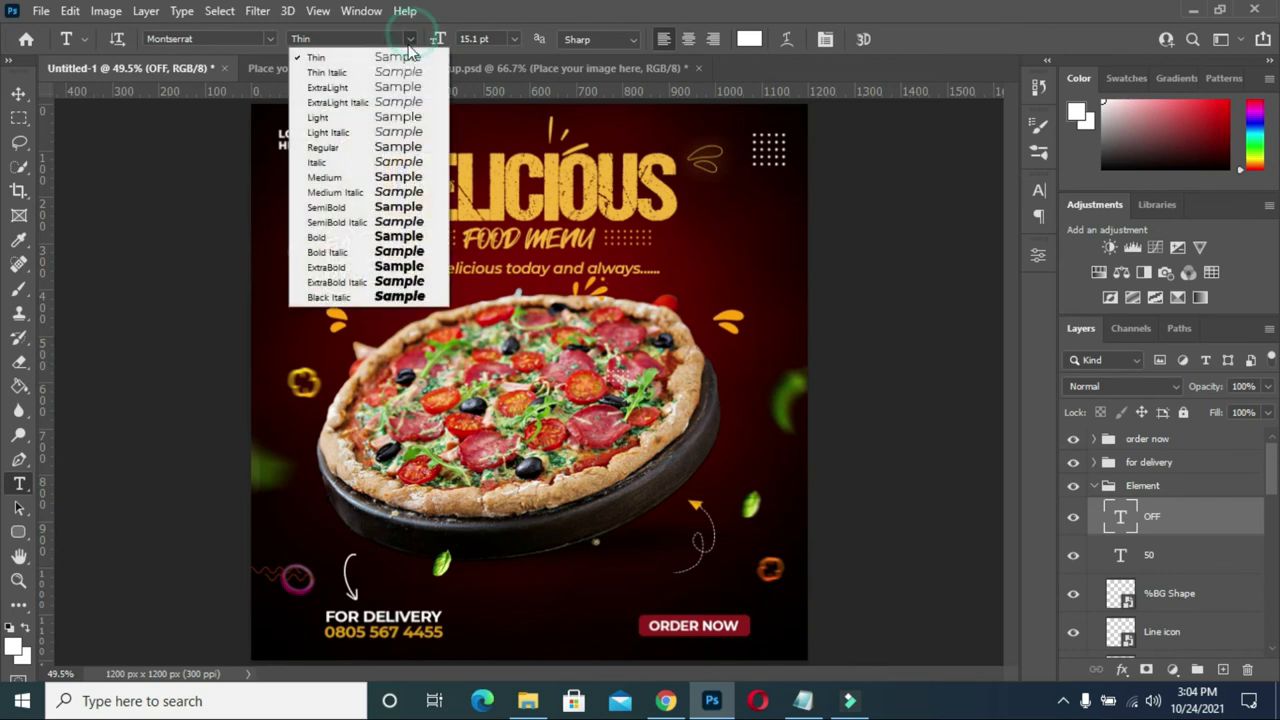
click(345, 207)
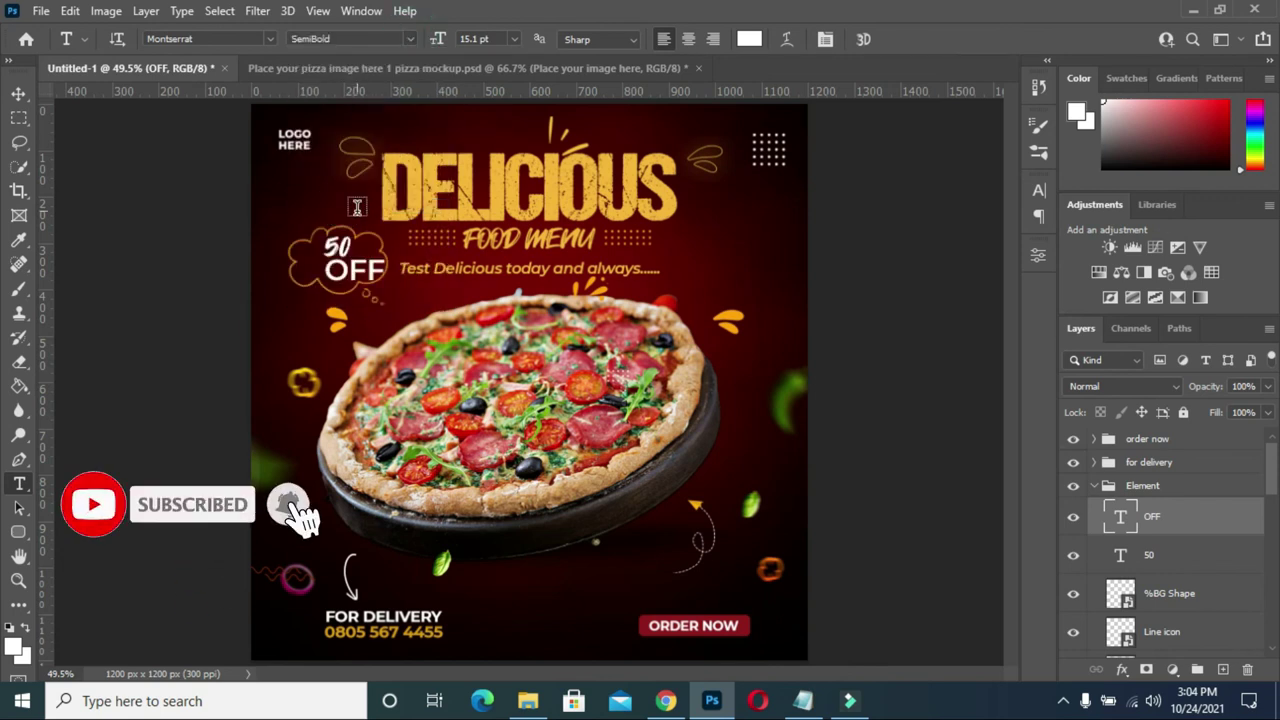
Position OFF centred beneath the 50 in the cloud.
click(19, 95)
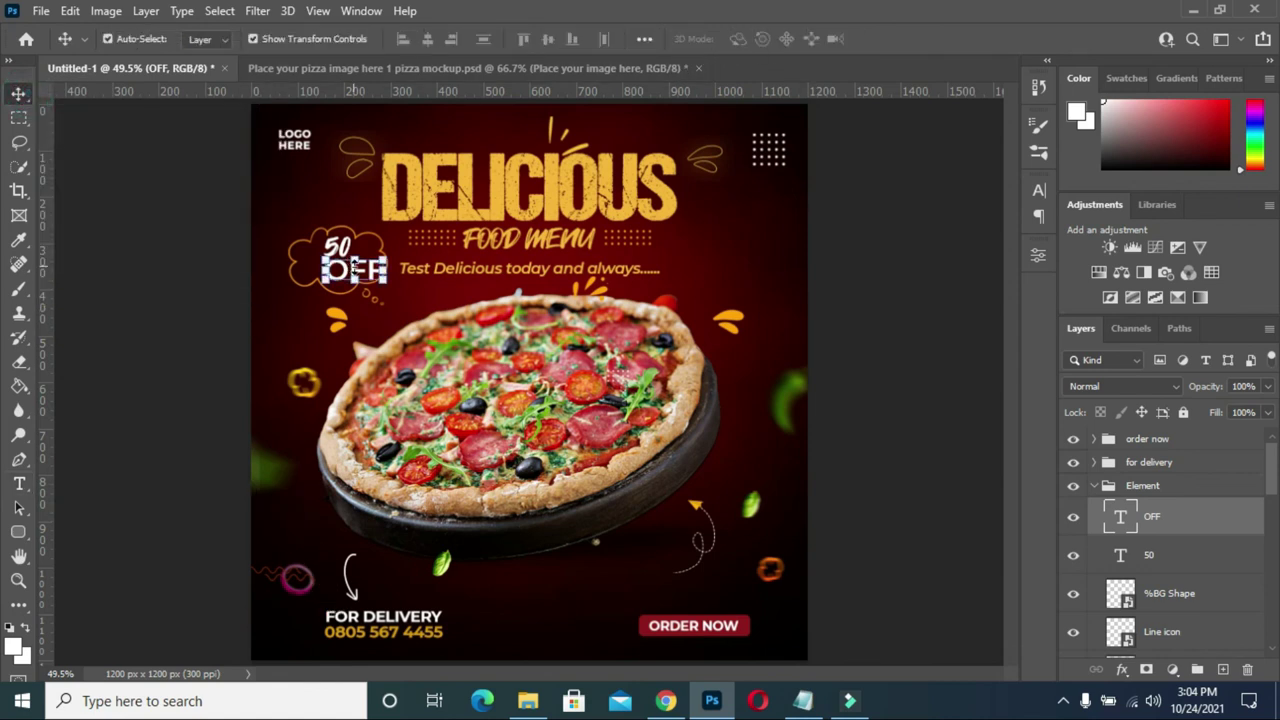
scroll(323, 268, up, 3)
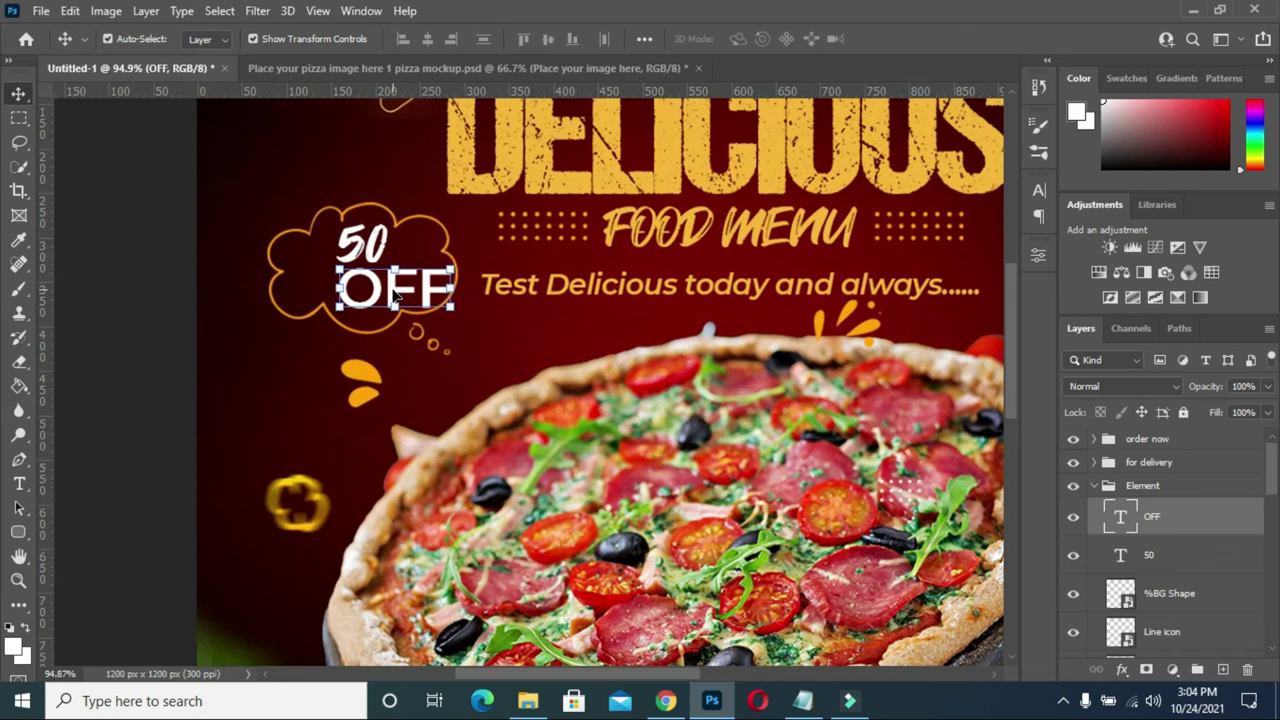
drag(395, 290, 362, 293)
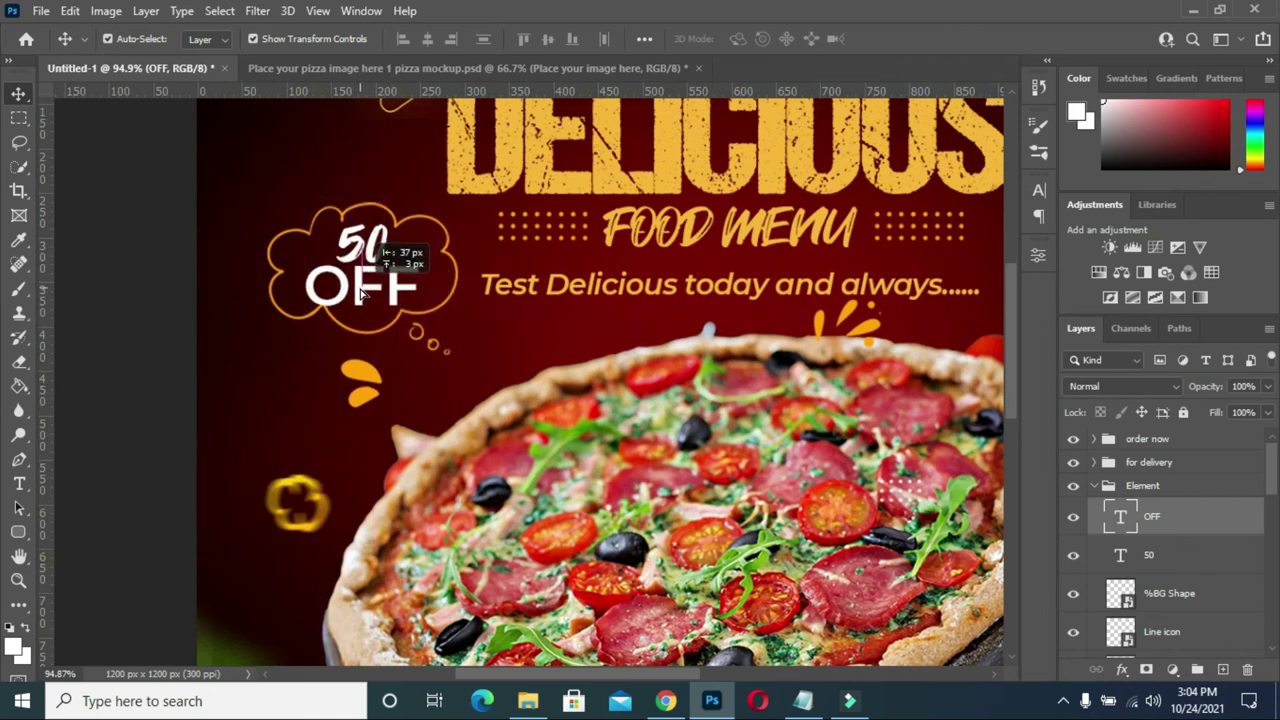
drag(362, 292, 355, 290)
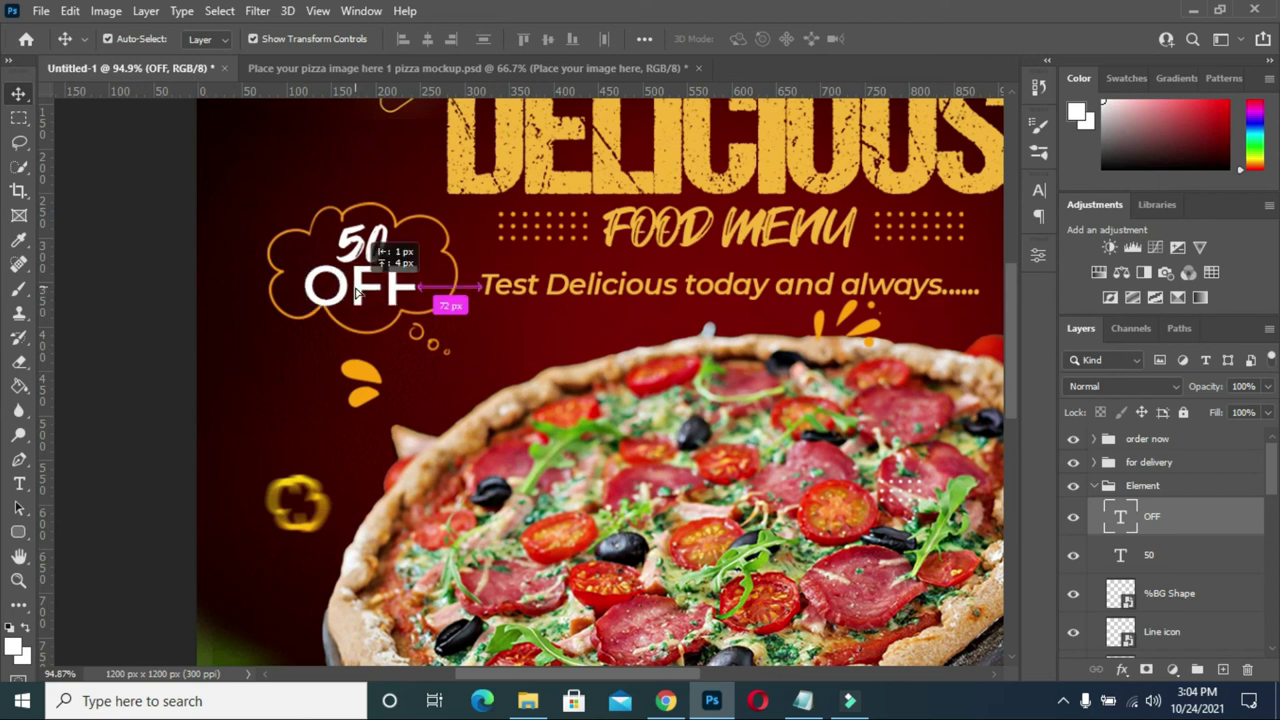
drag(356, 291, 360, 296)
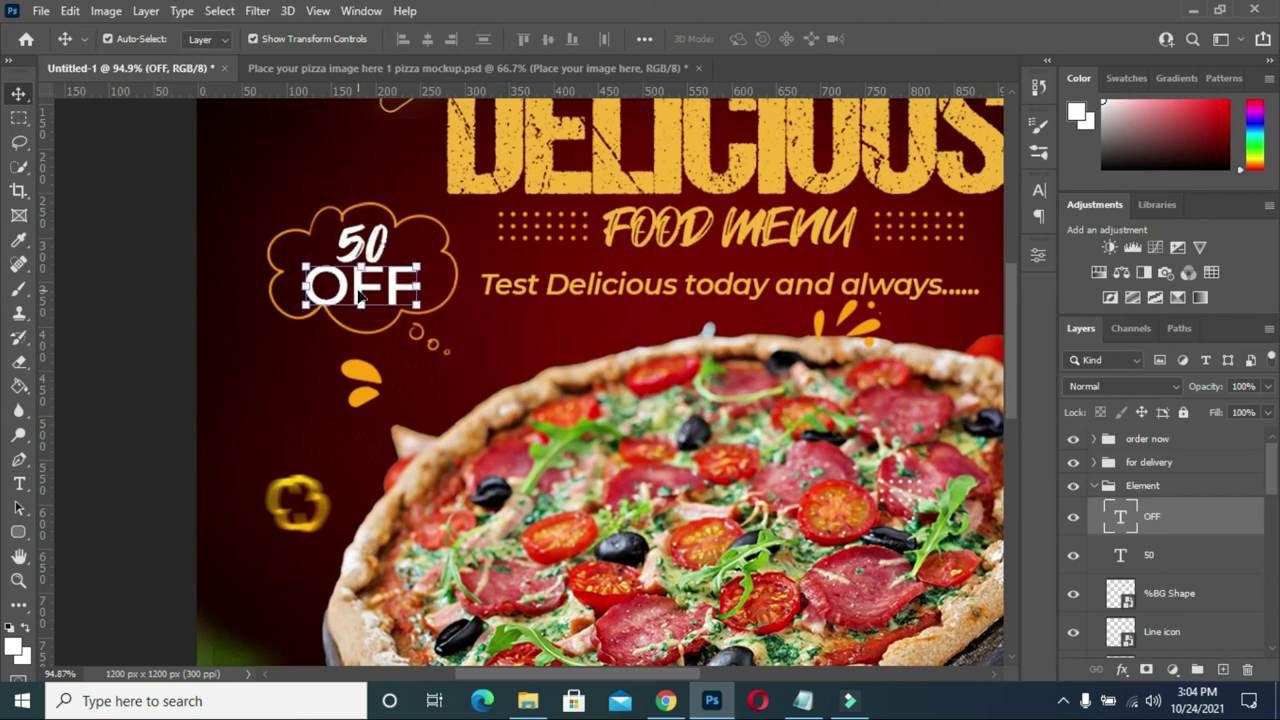
Skew OFF to the right by about 19 degrees and shrink it to about 89%.
click(365, 309)
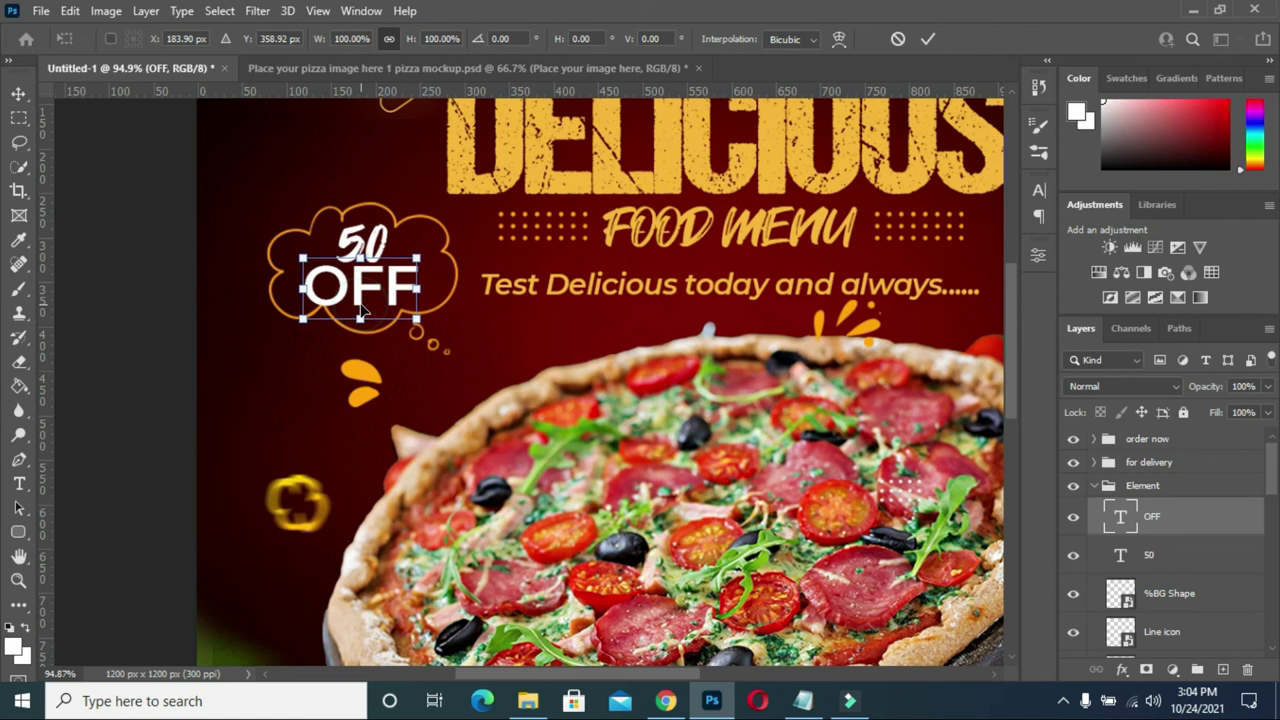
right_click(361, 261)
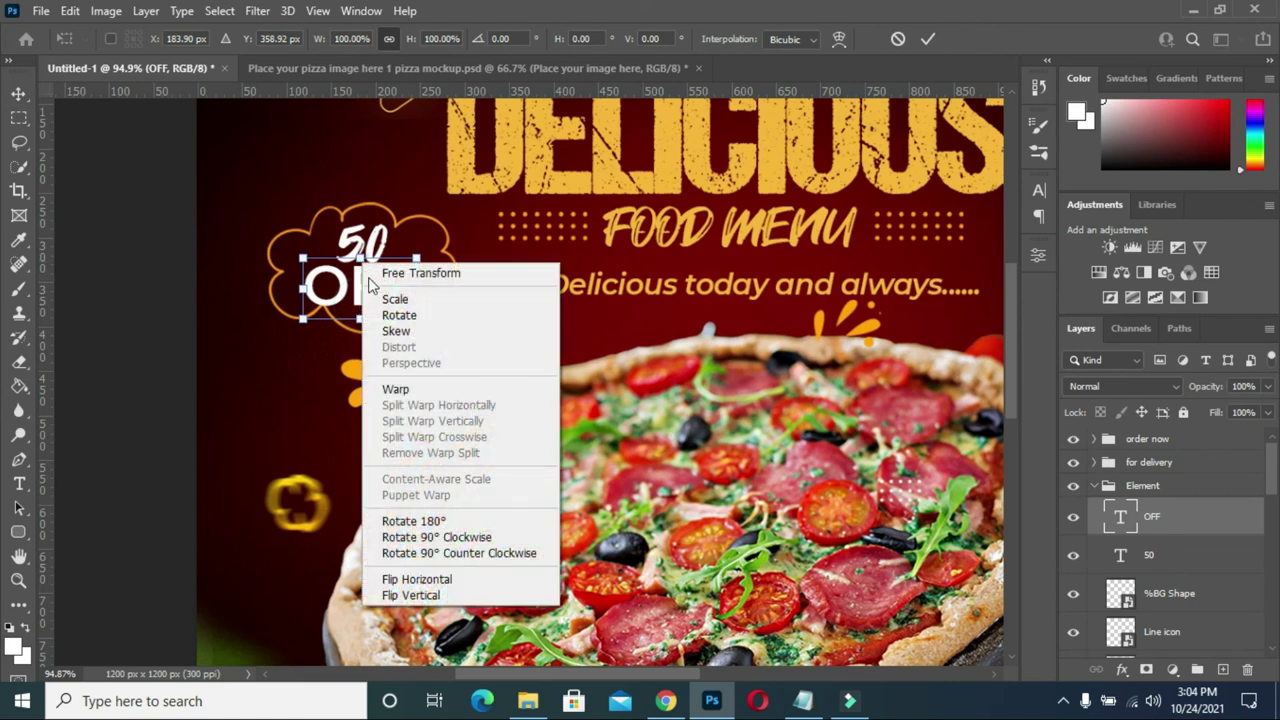
click(398, 332)
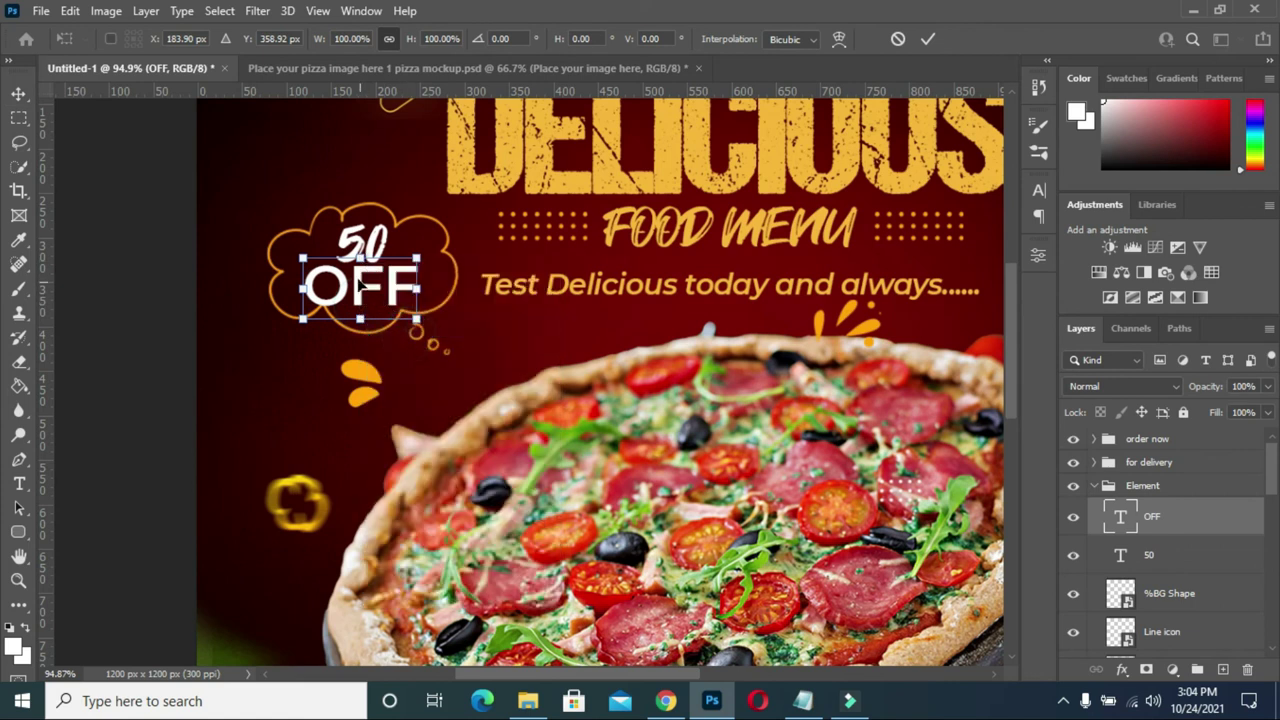
drag(362, 257, 384, 263)
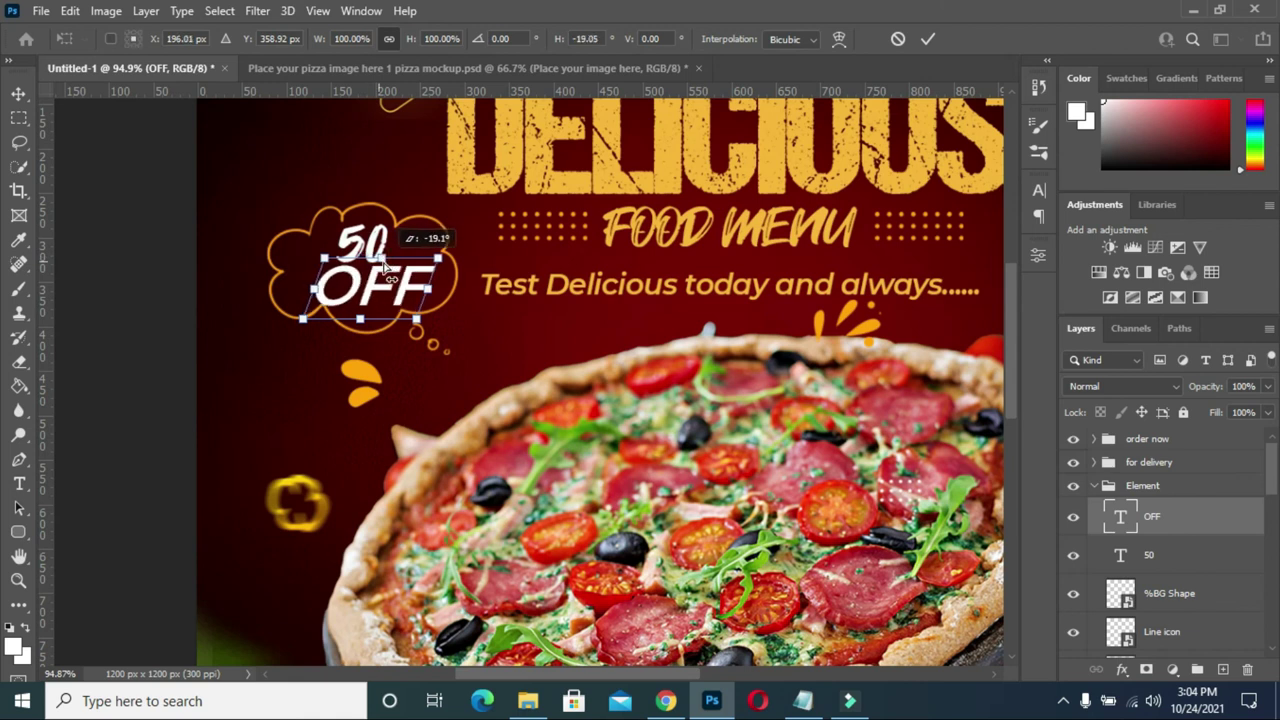
click(928, 38)
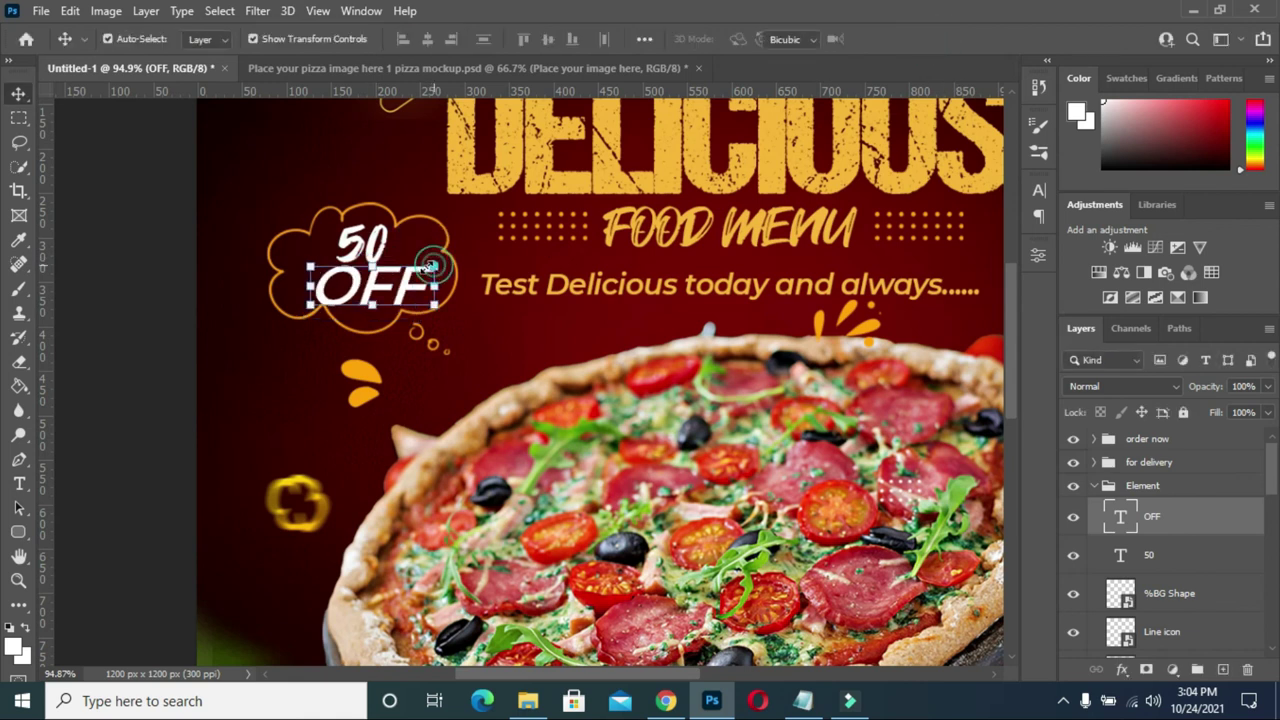
drag(431, 265, 423, 266)
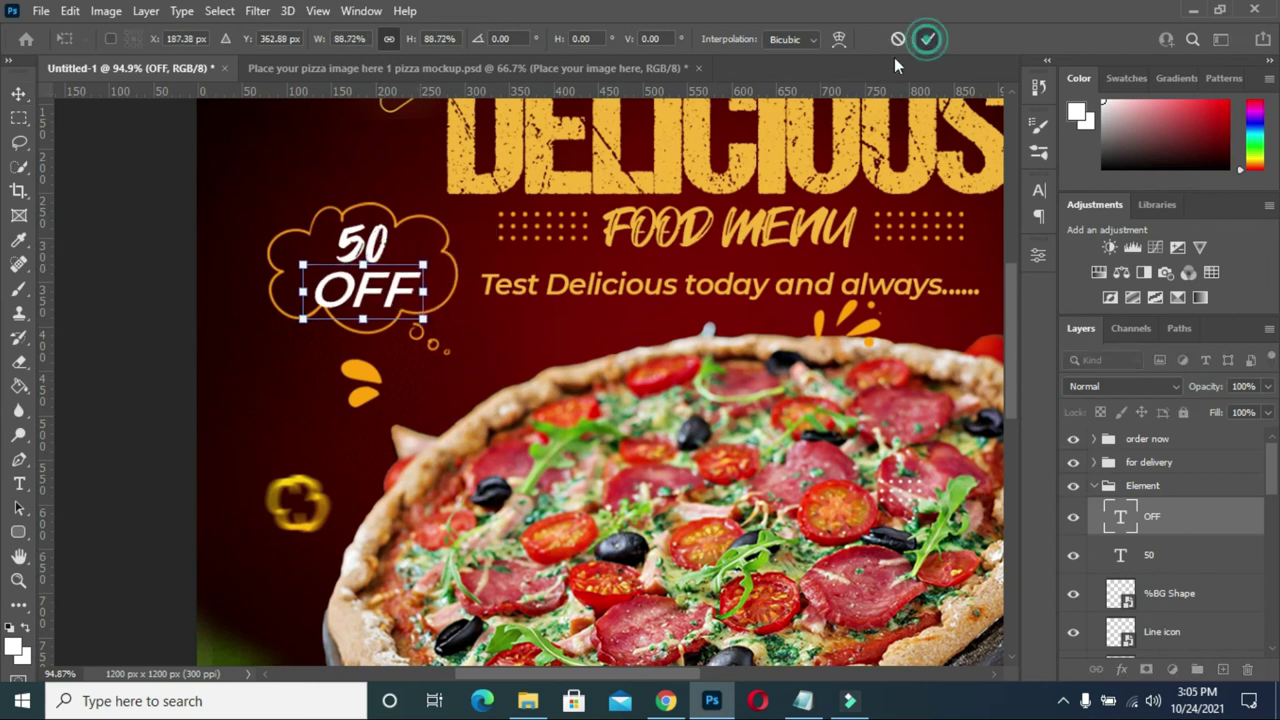
Commit the OFF resize, then skew the 50 text so it slants to the right.
click(928, 38)
click(366, 240)
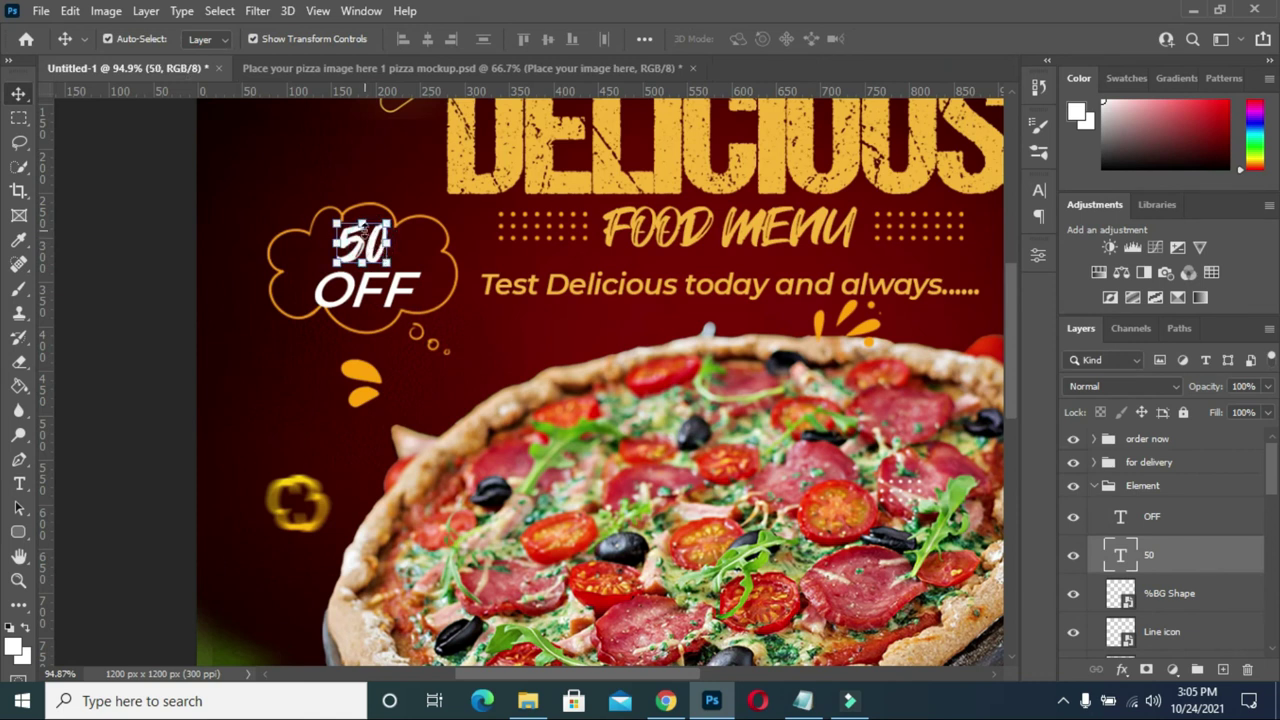
key(ctrl+t)
right_click(364, 223)
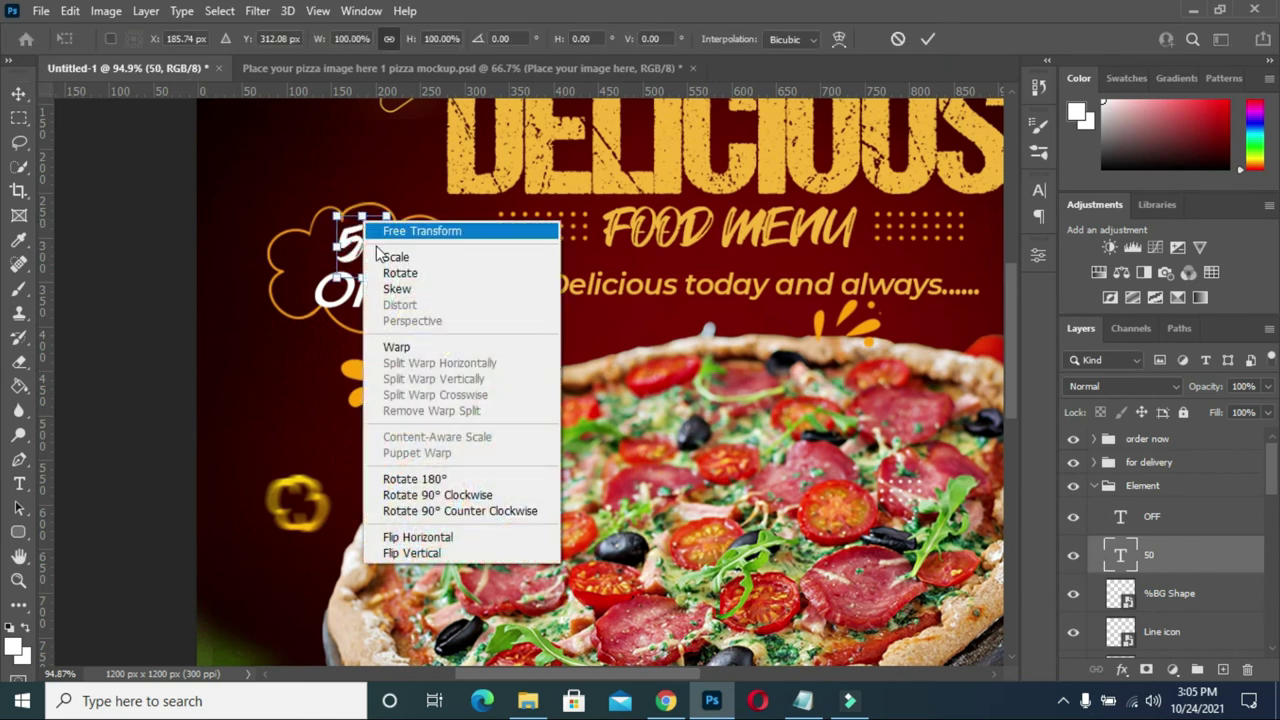
click(397, 288)
drag(369, 224, 383, 230)
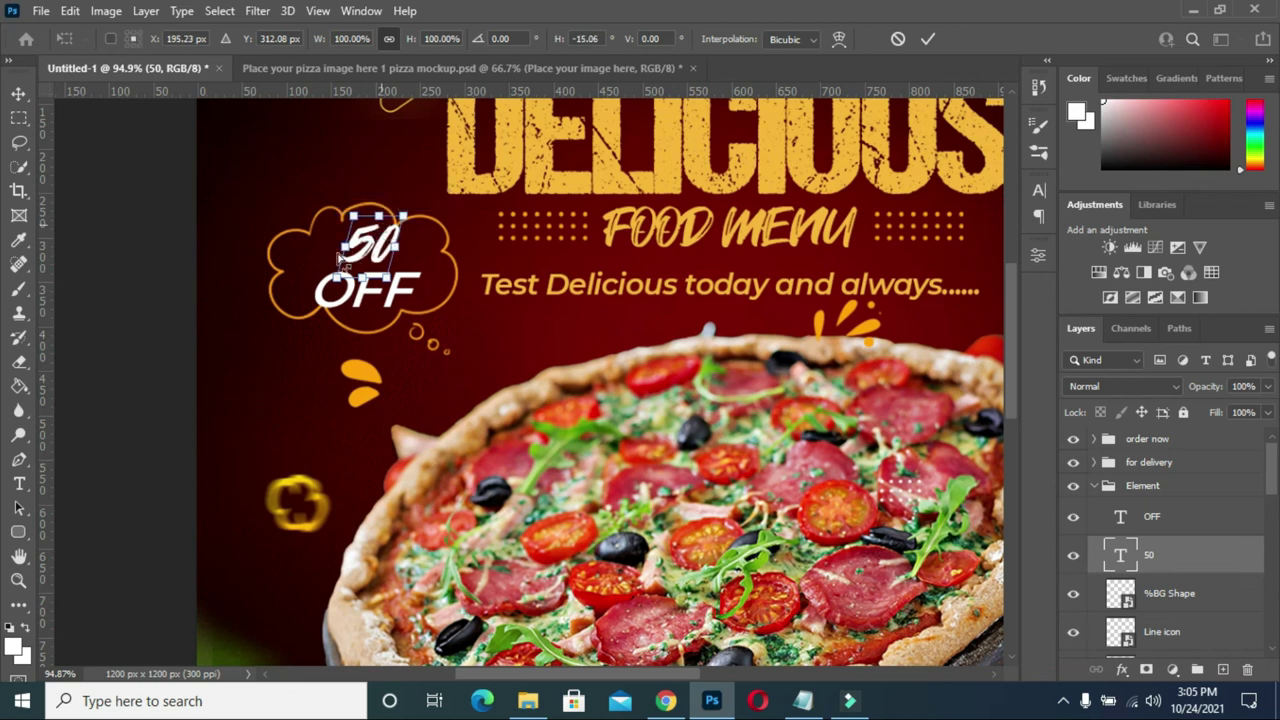
click(929, 39)
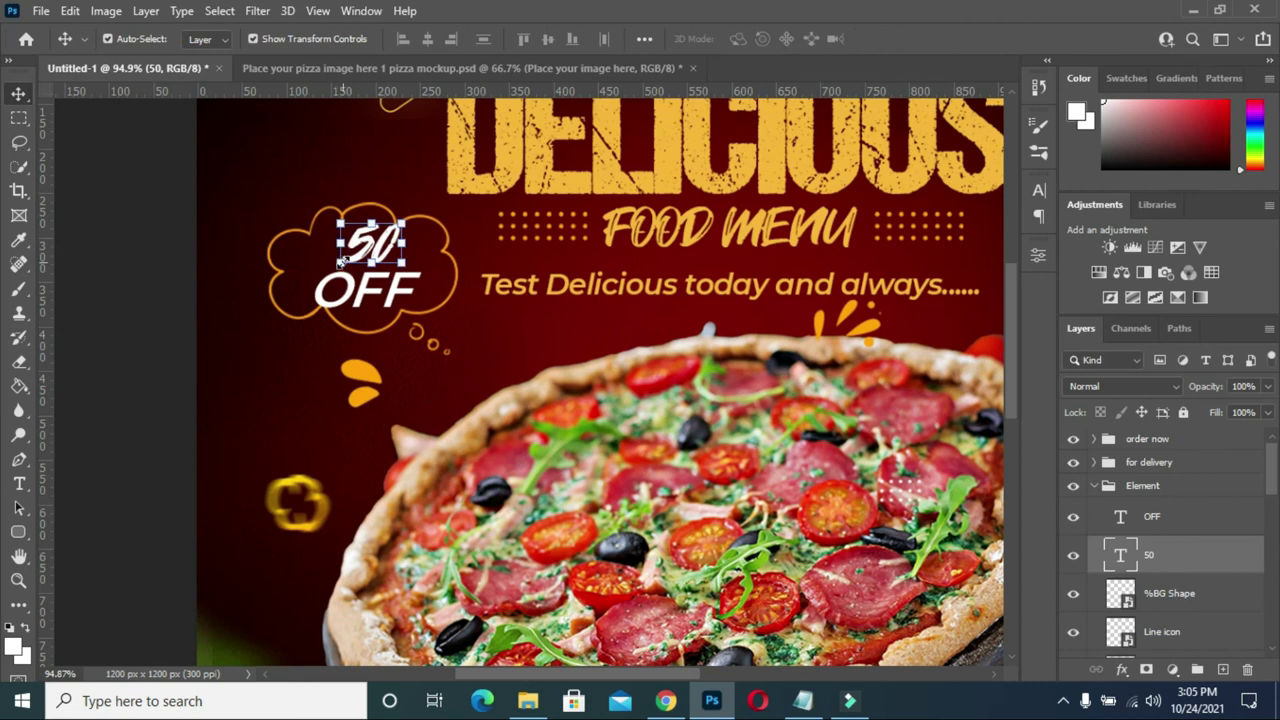
Position the 50 above OFF and enlarge it to about 127%.
drag(342, 260, 324, 258)
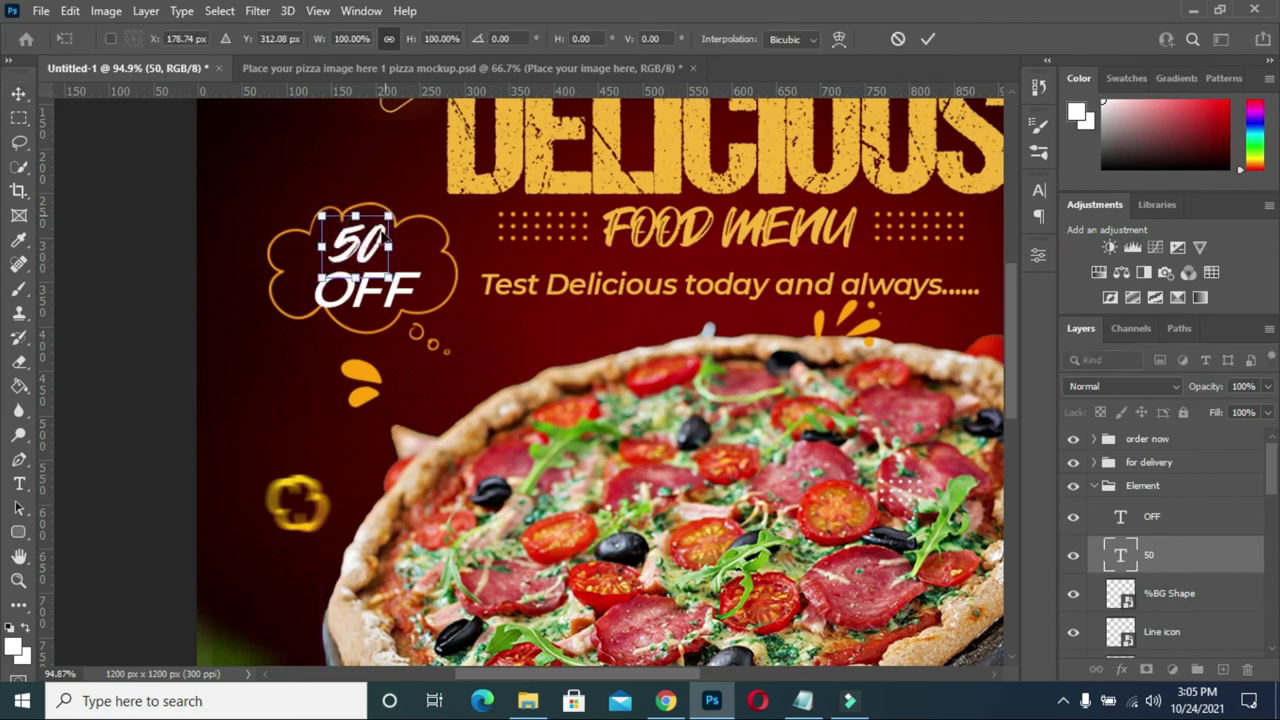
drag(358, 255, 358, 263)
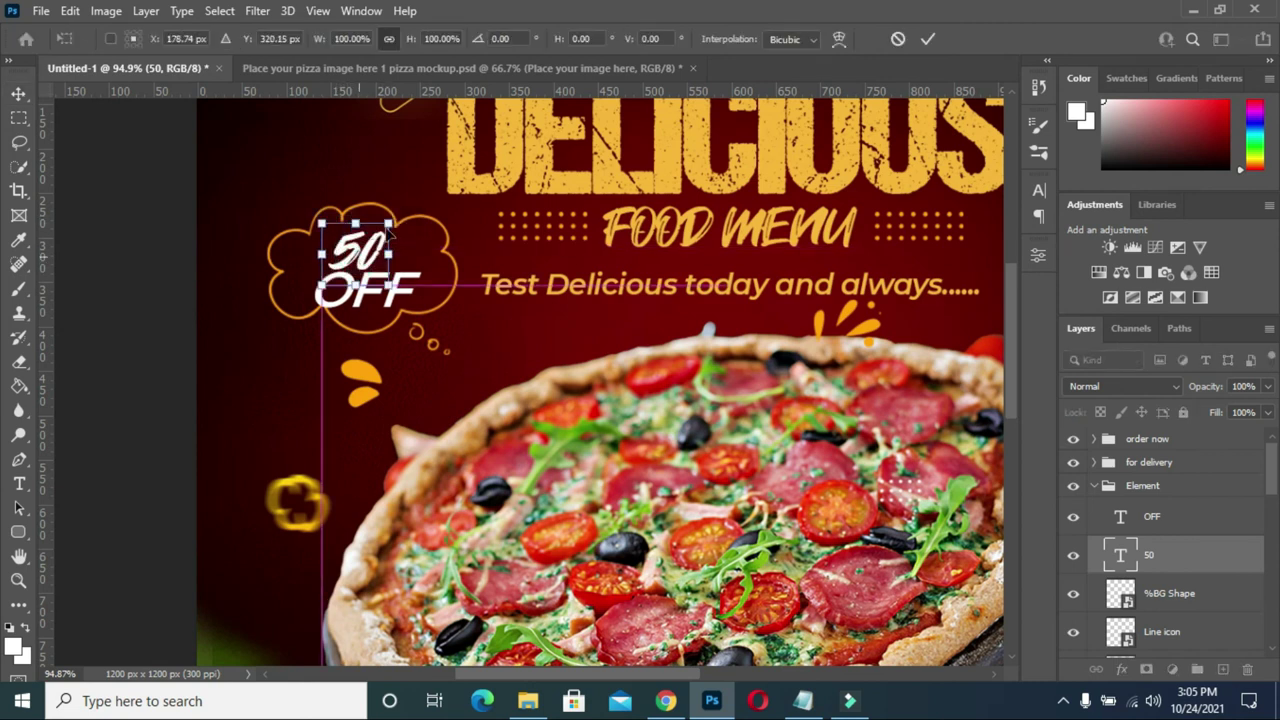
drag(368, 257, 356, 258)
drag(378, 224, 398, 208)
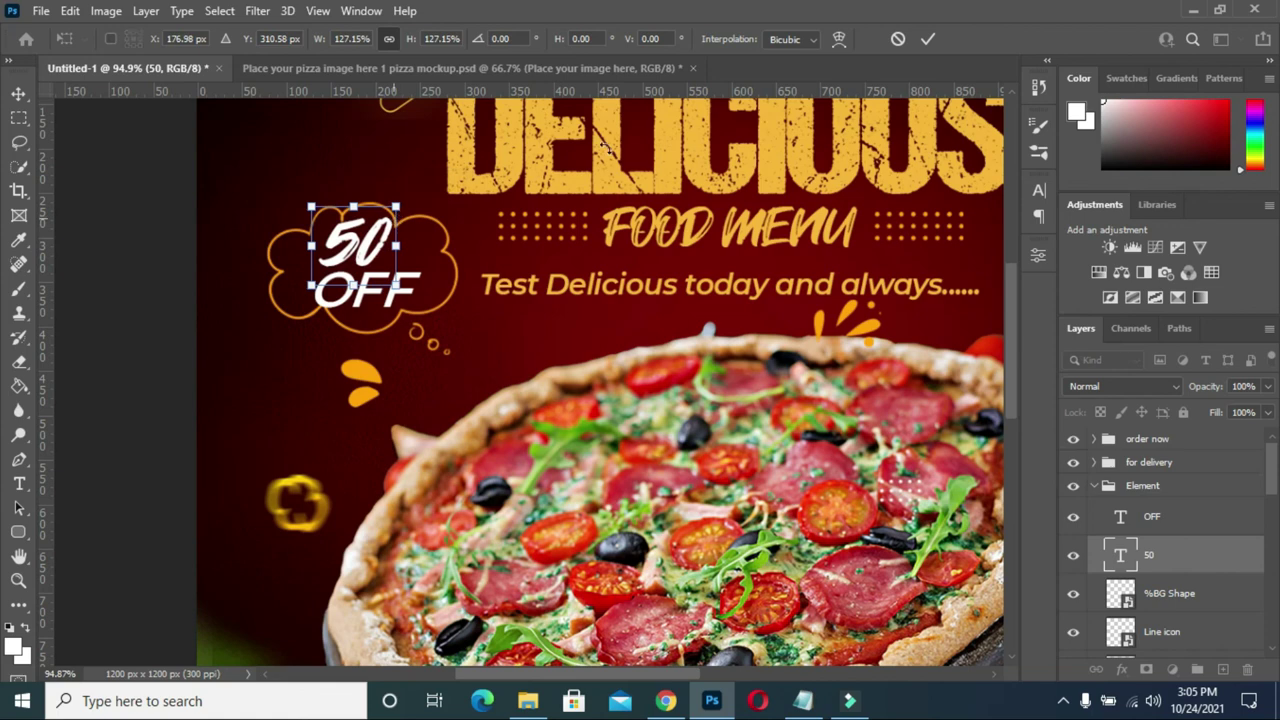
click(928, 38)
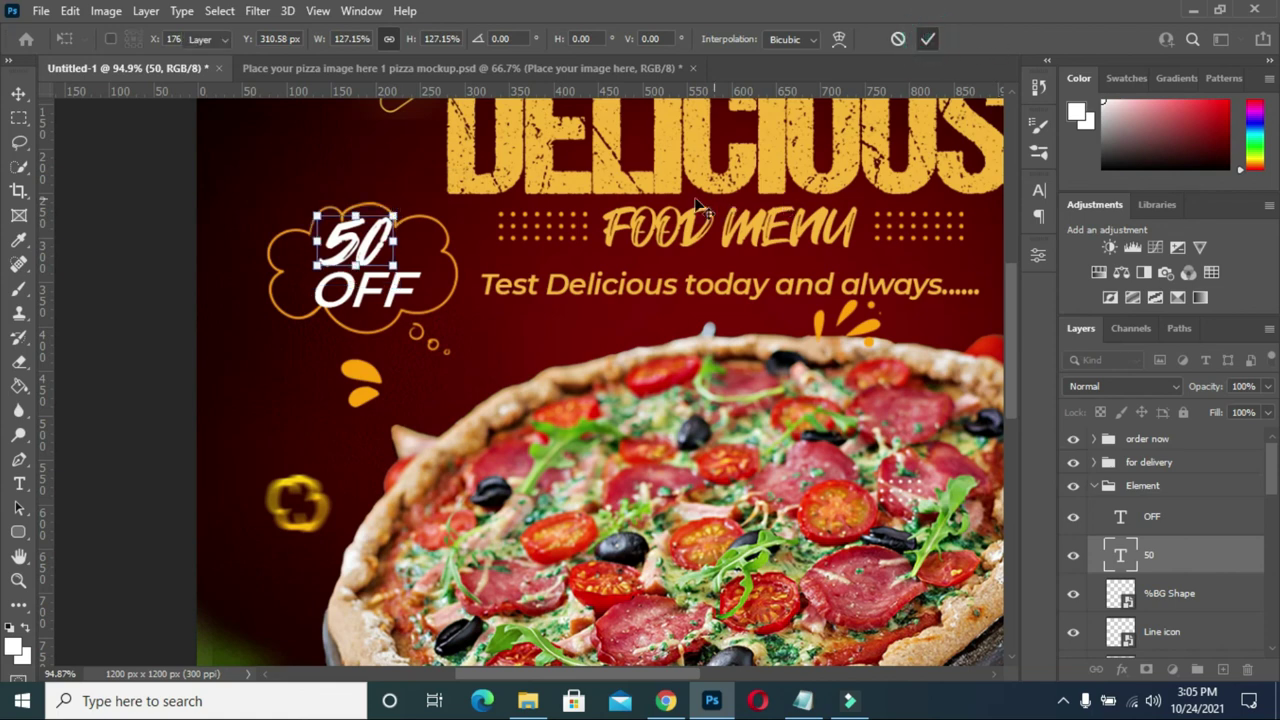
scroll(662, 208, down, 2)
scroll(662, 208, down, 2)
scroll(662, 208, down, 2)
Shrink the 'Place your image here' pizza group to about 90.5% and shift it slightly right.
click(217, 209)
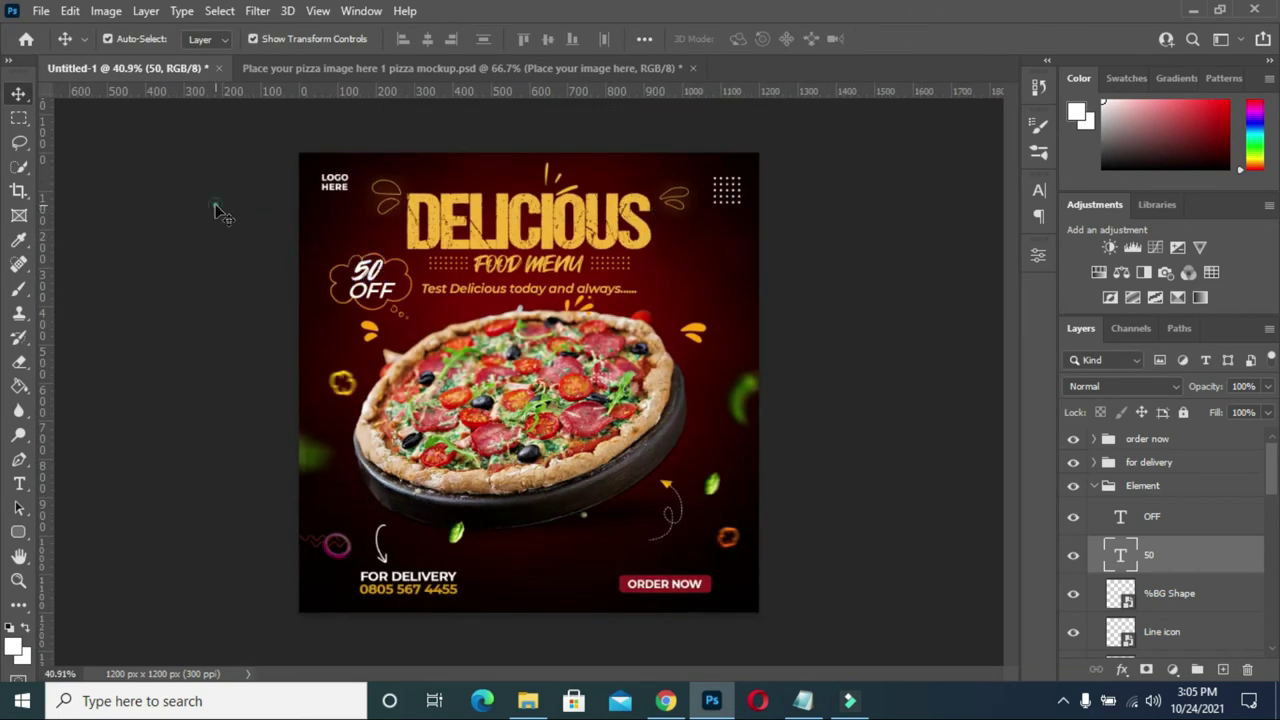
scroll(478, 232, down, 2)
scroll(478, 232, down, 1)
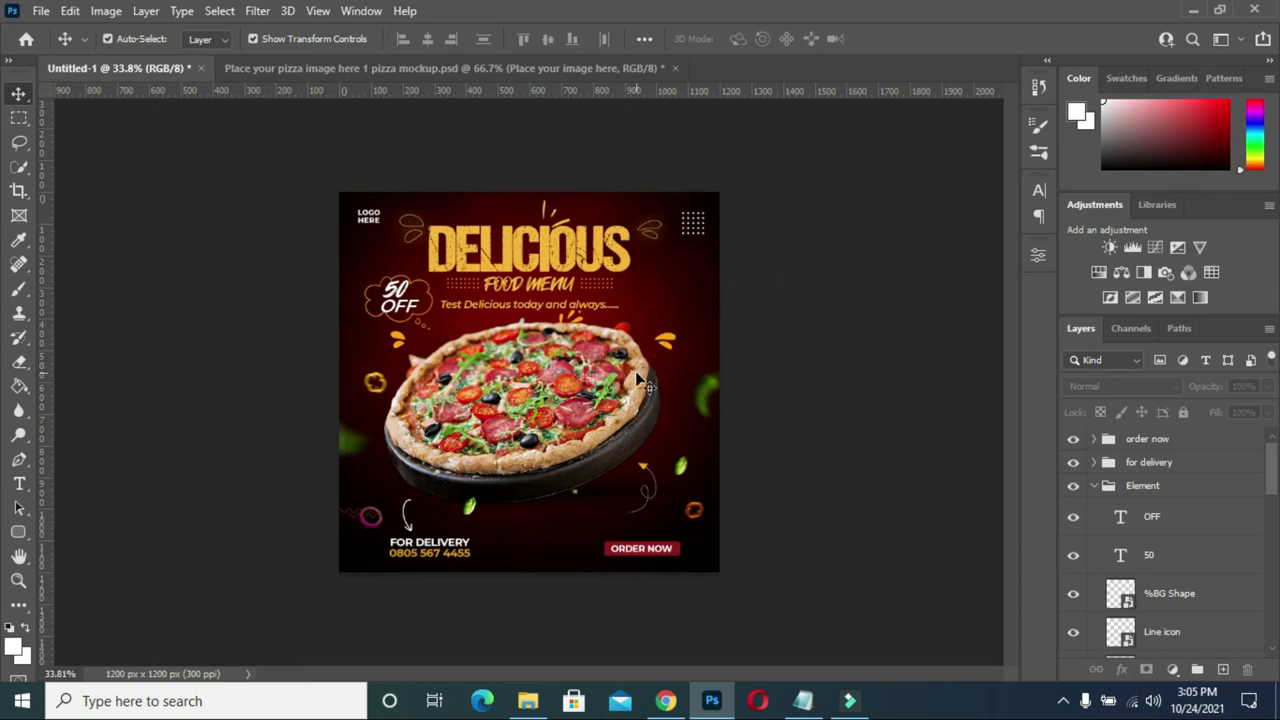
click(1094, 485)
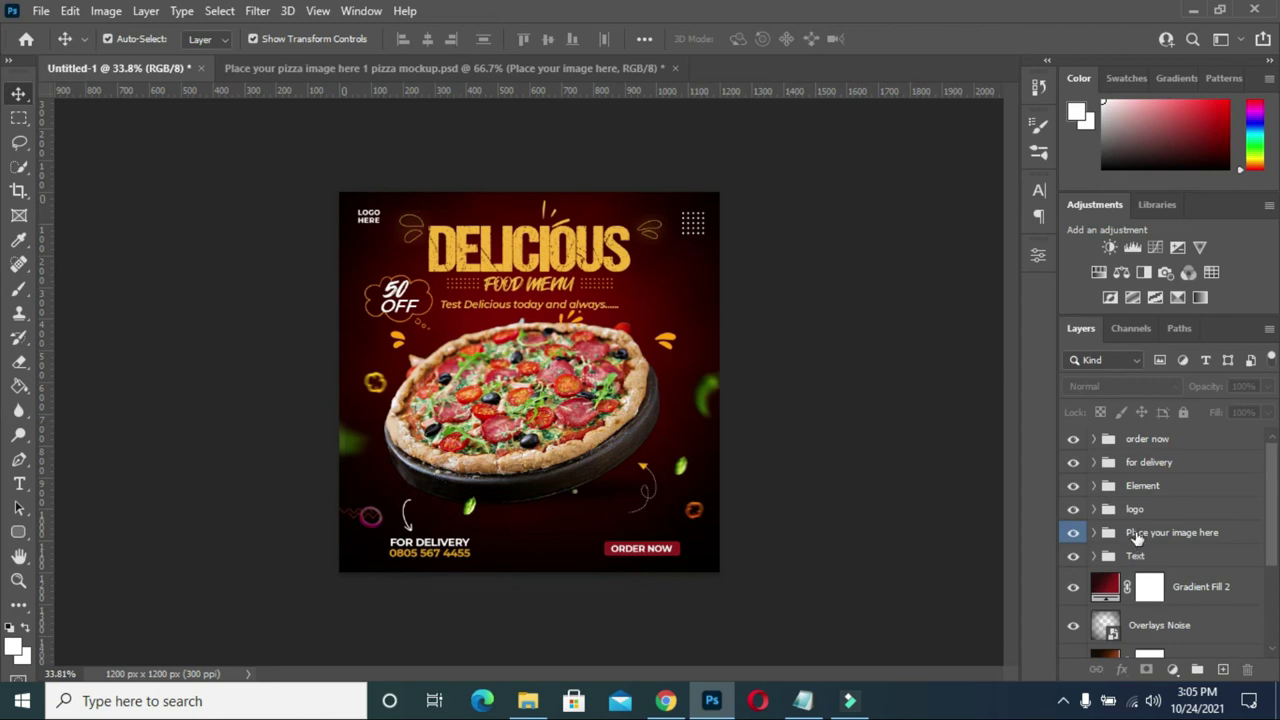
click(1136, 536)
mouse_move(686, 318)
mouse_down()
mouse_move(666, 347)
mouse_move(666, 336)
mouse_up()
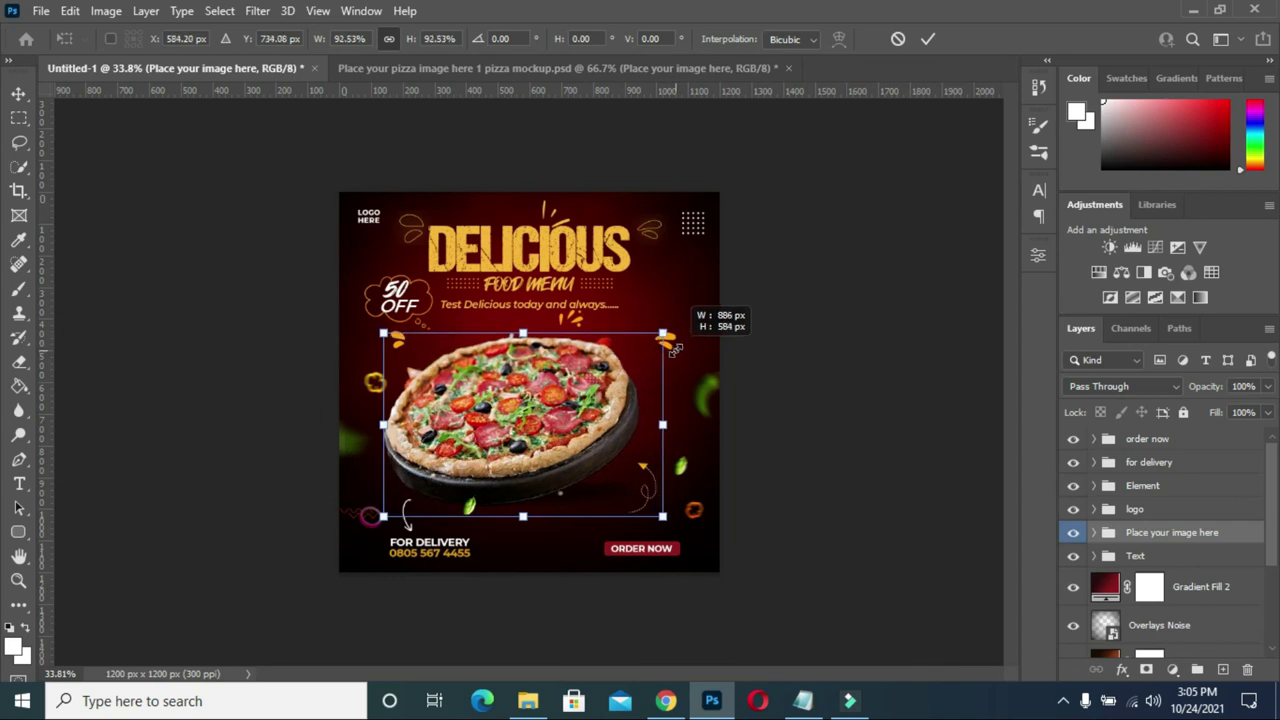
drag(560, 416, 568, 420)
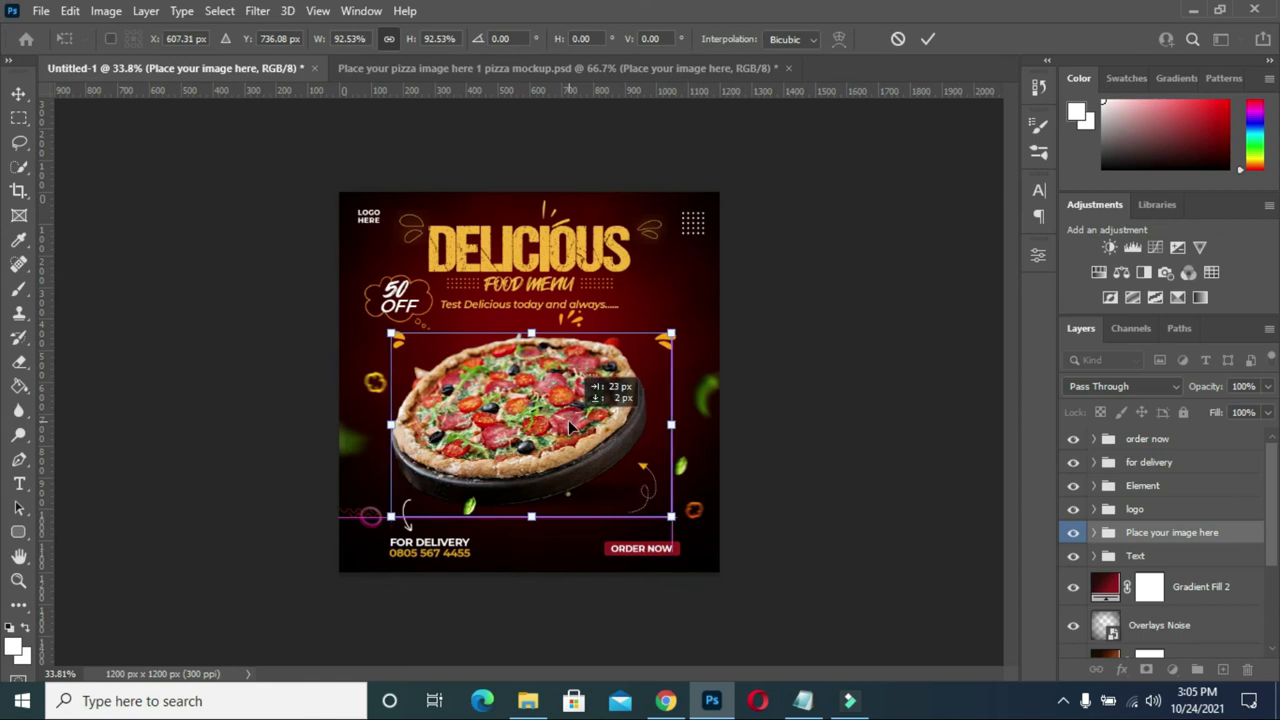
drag(670, 333, 665, 338)
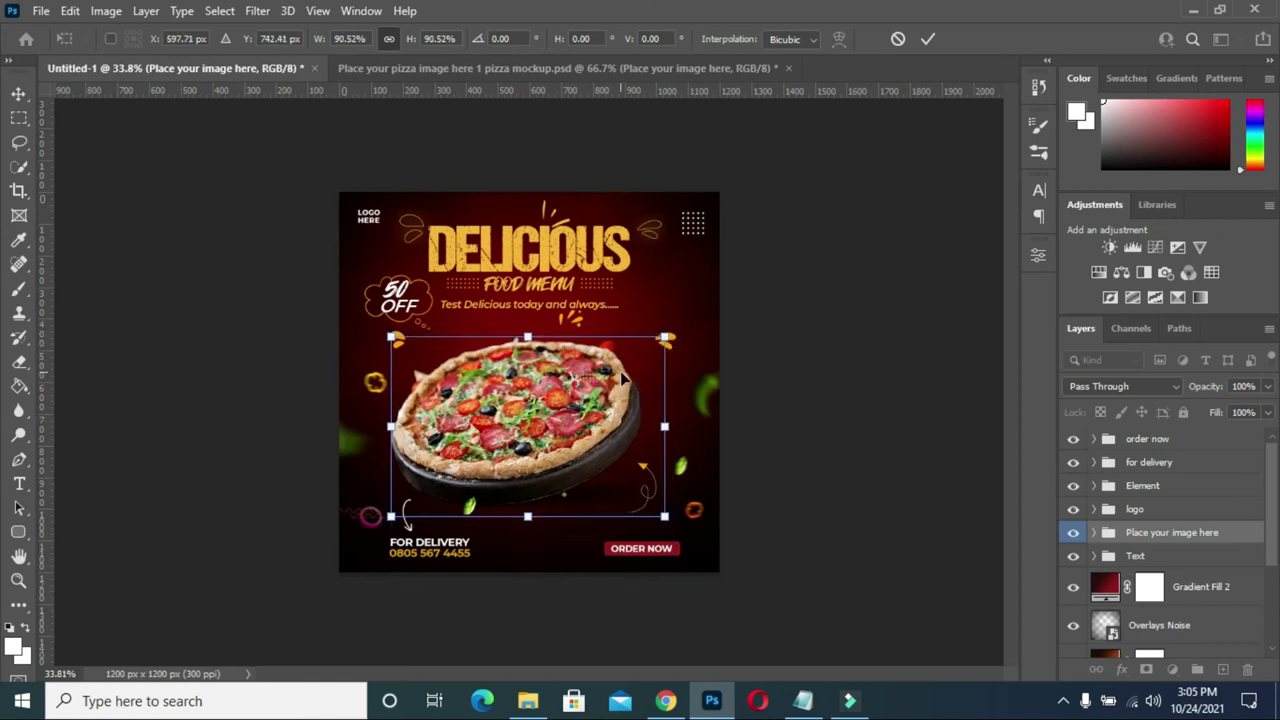
click(928, 39)
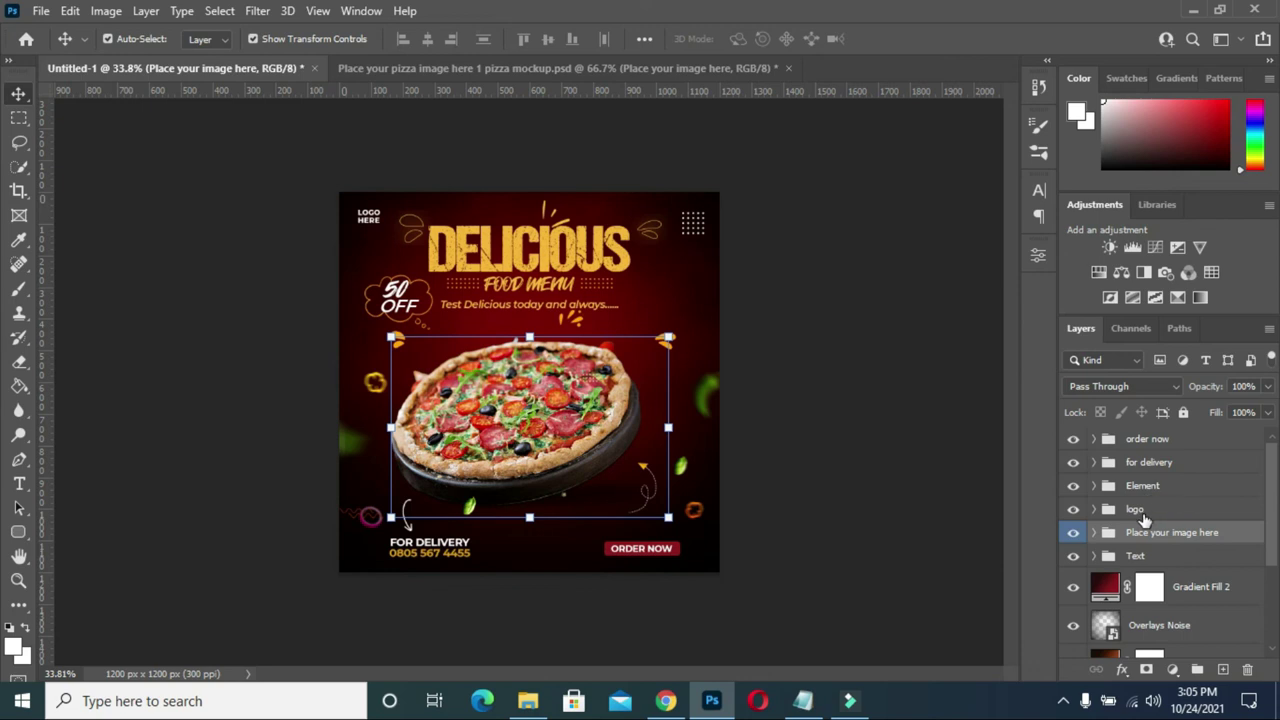
click(1152, 488)
Drag the orange Element decorations down about 30 px and deselect them.
click(950, 430)
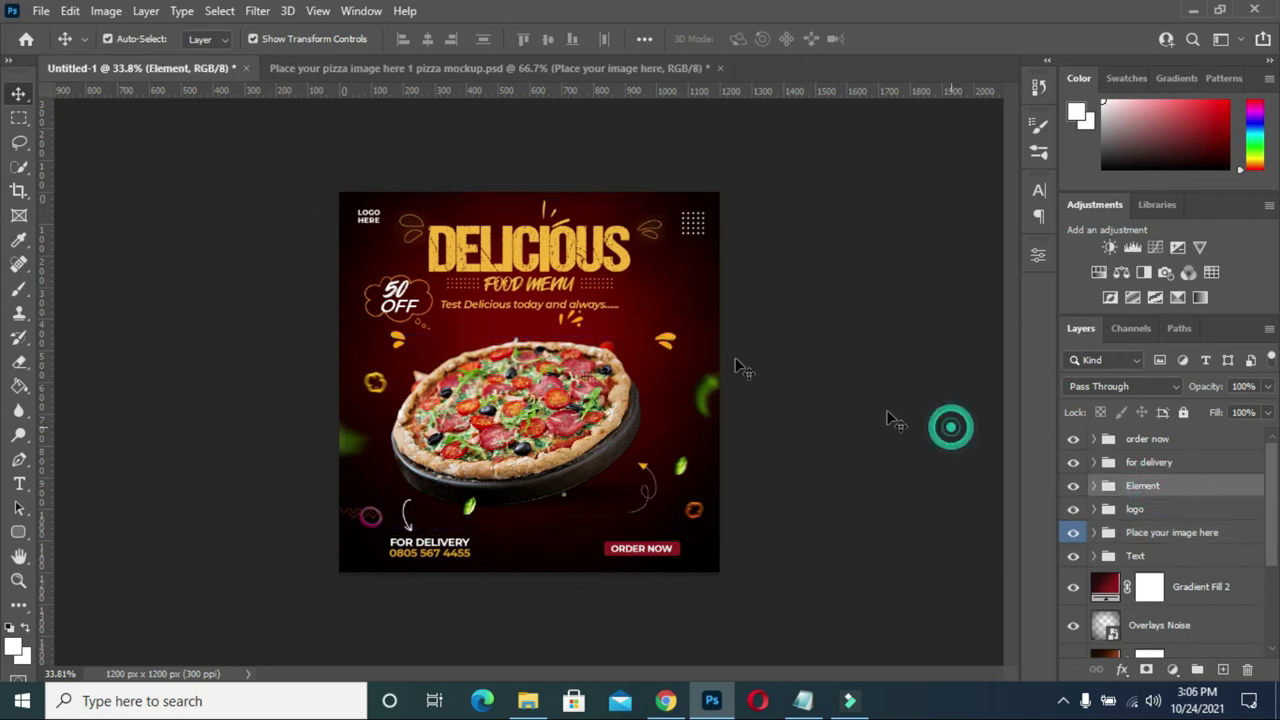
click(670, 343)
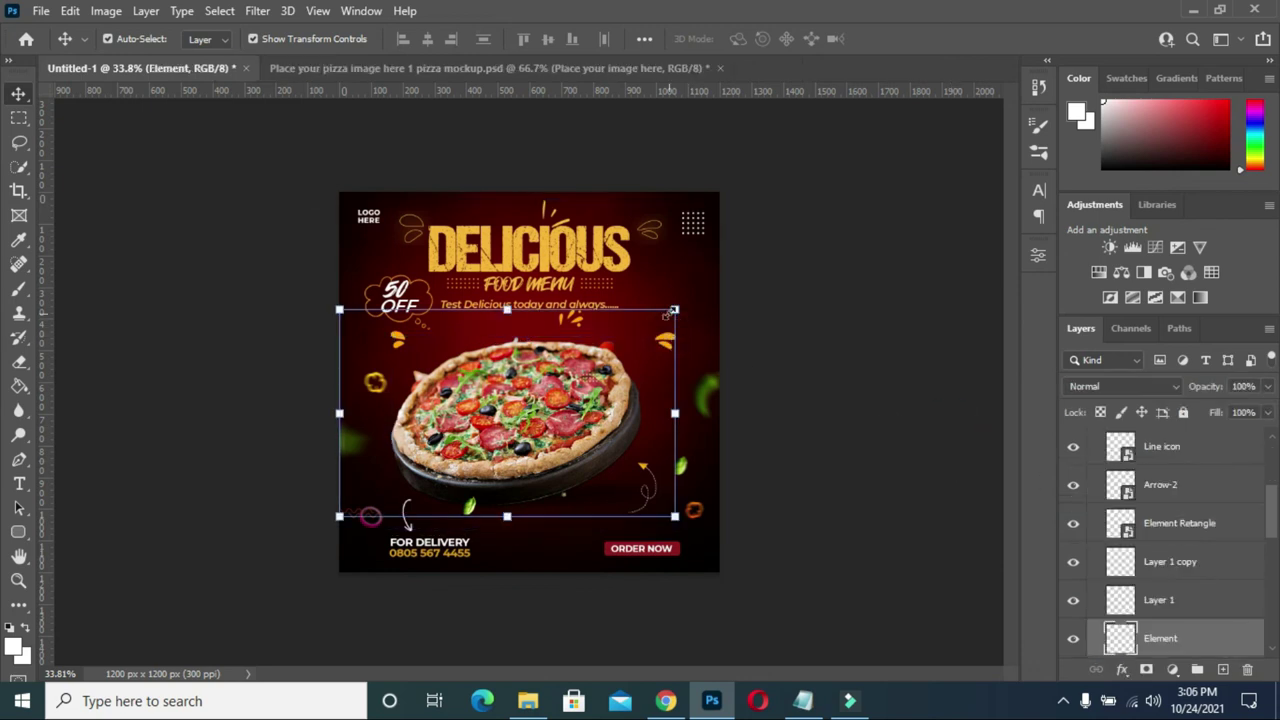
drag(663, 343, 665, 370)
click(850, 218)
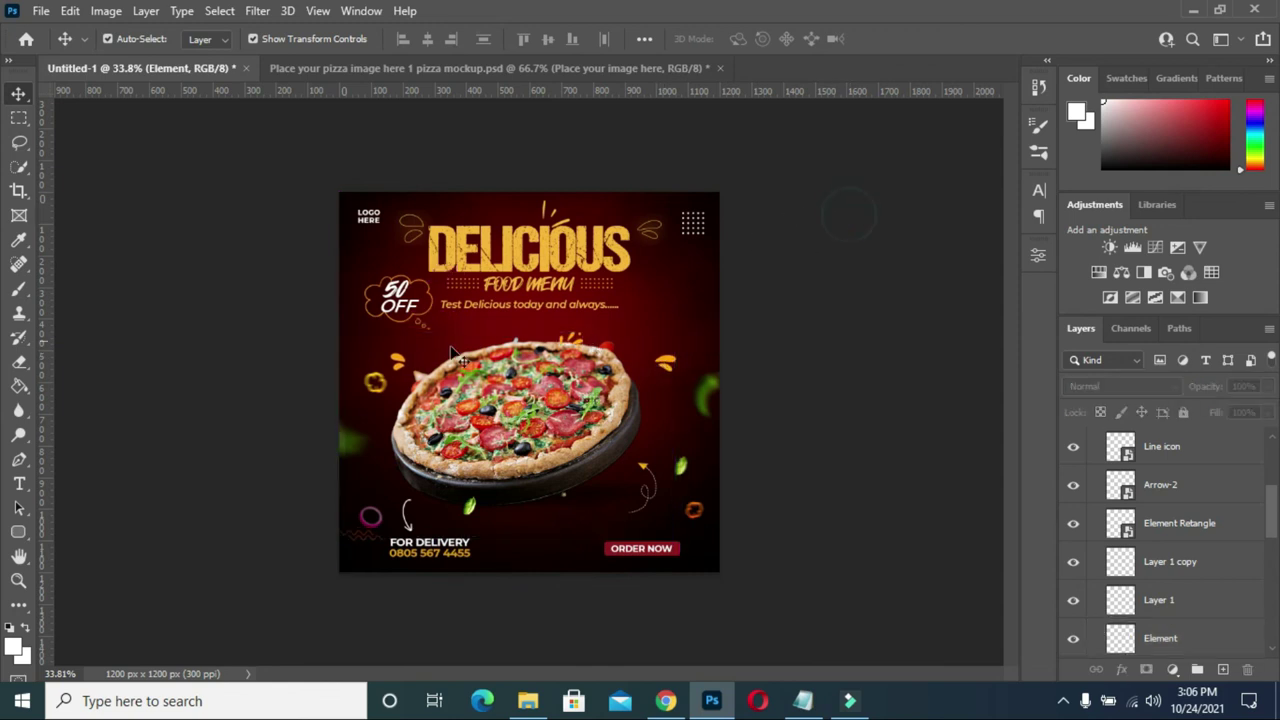
scroll(1120, 450, up, 2)
scroll(1120, 450, up, 1)
scroll(1120, 450, up, 2)
scroll(1121, 449, up, 1)
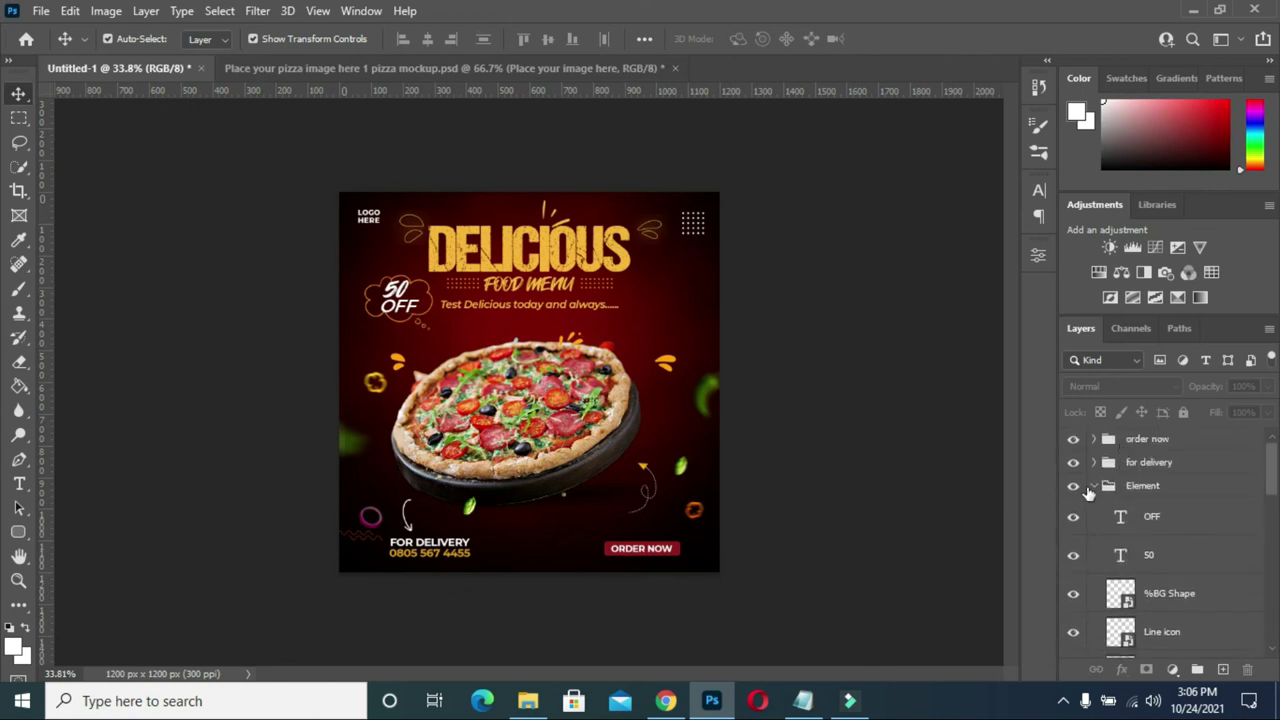
click(1094, 486)
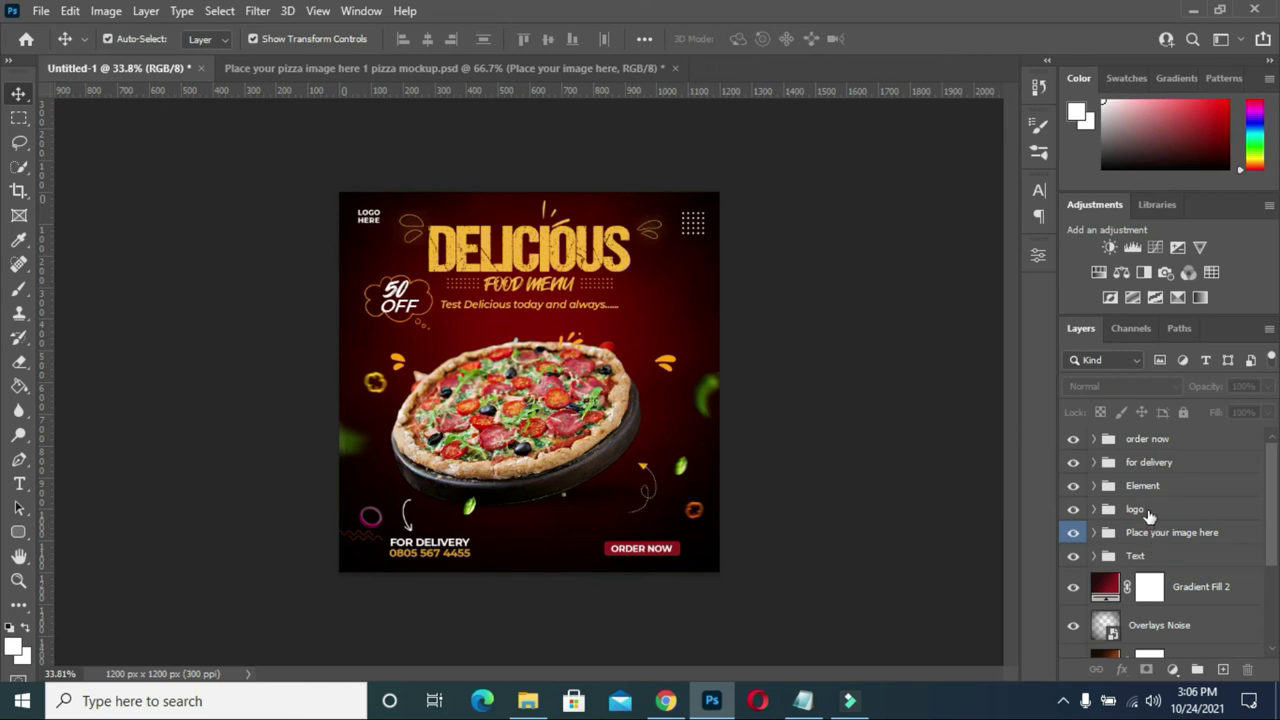
scroll(856, 445, up, 2)
scroll(800, 391, up, 2)
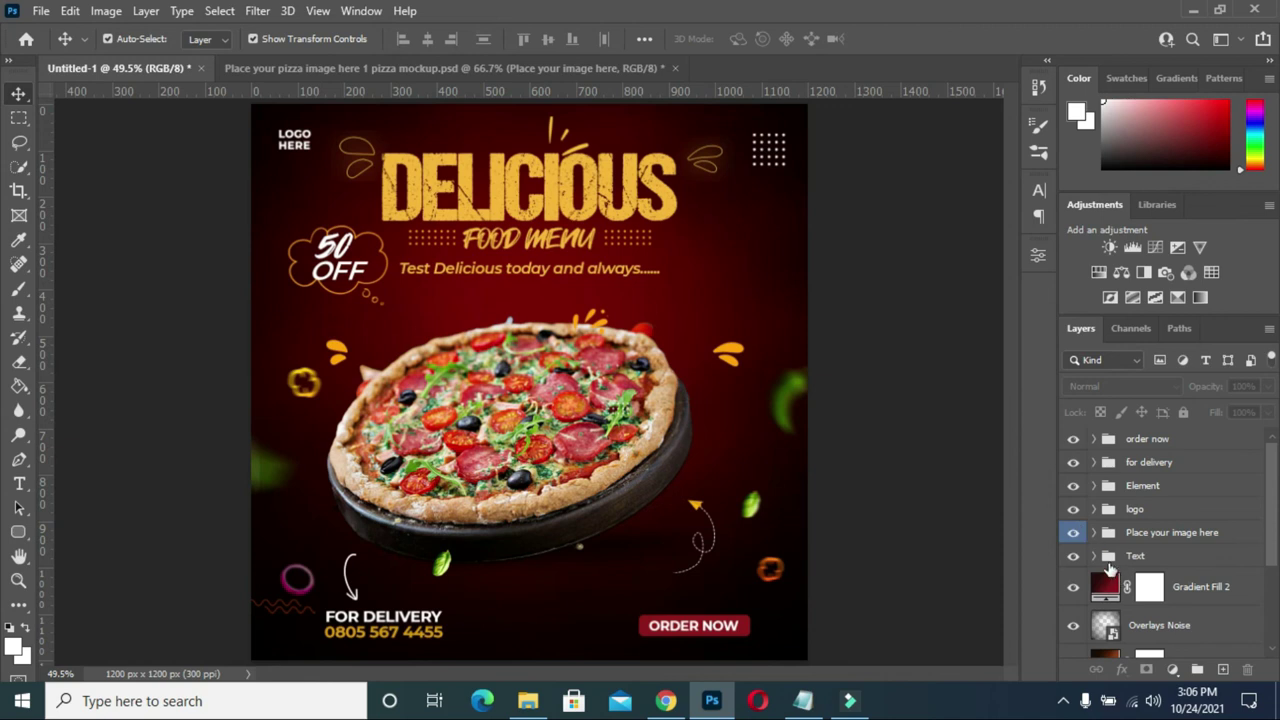
scroll(1106, 543, down, 1)
scroll(966, 434, up, 1)
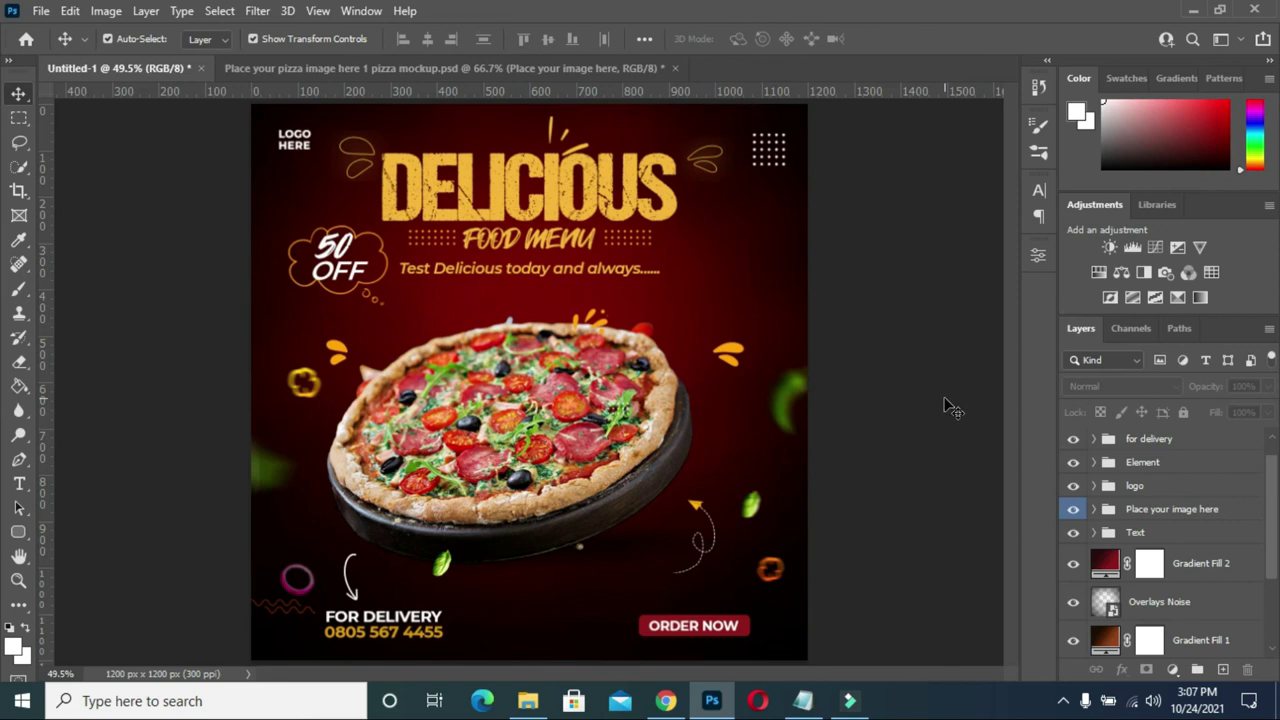
scroll(952, 408, down, 2)
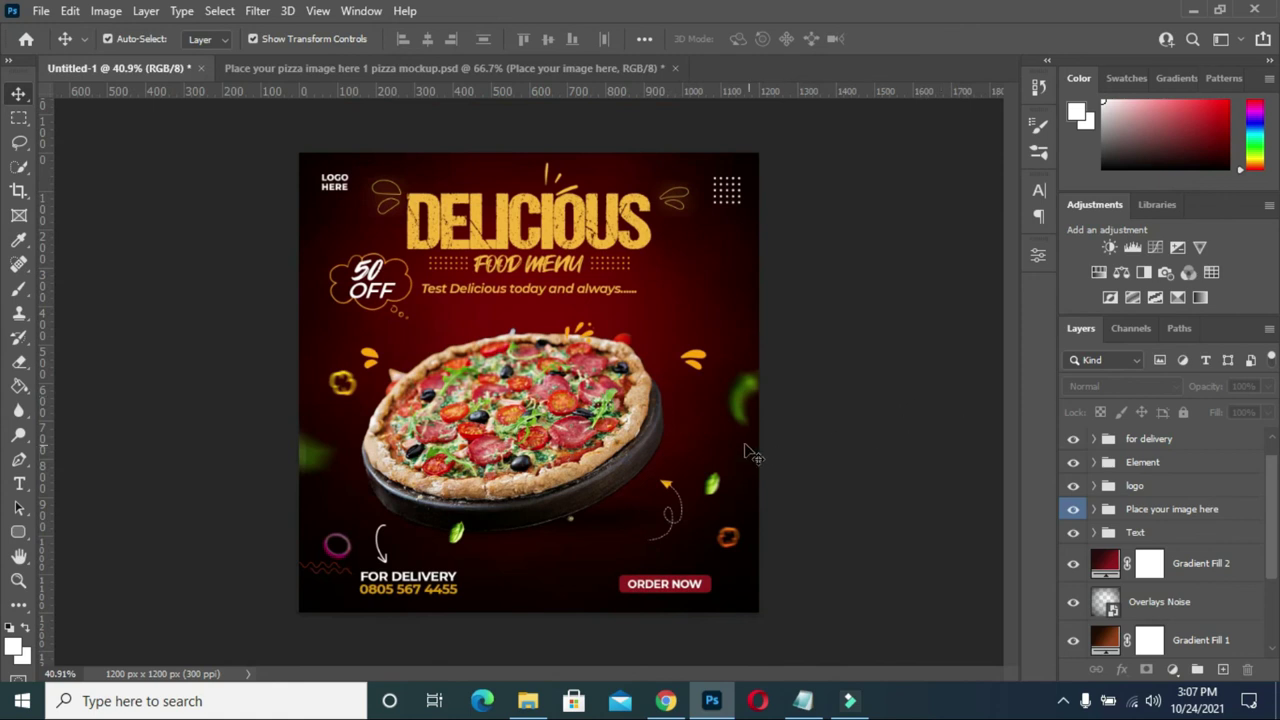